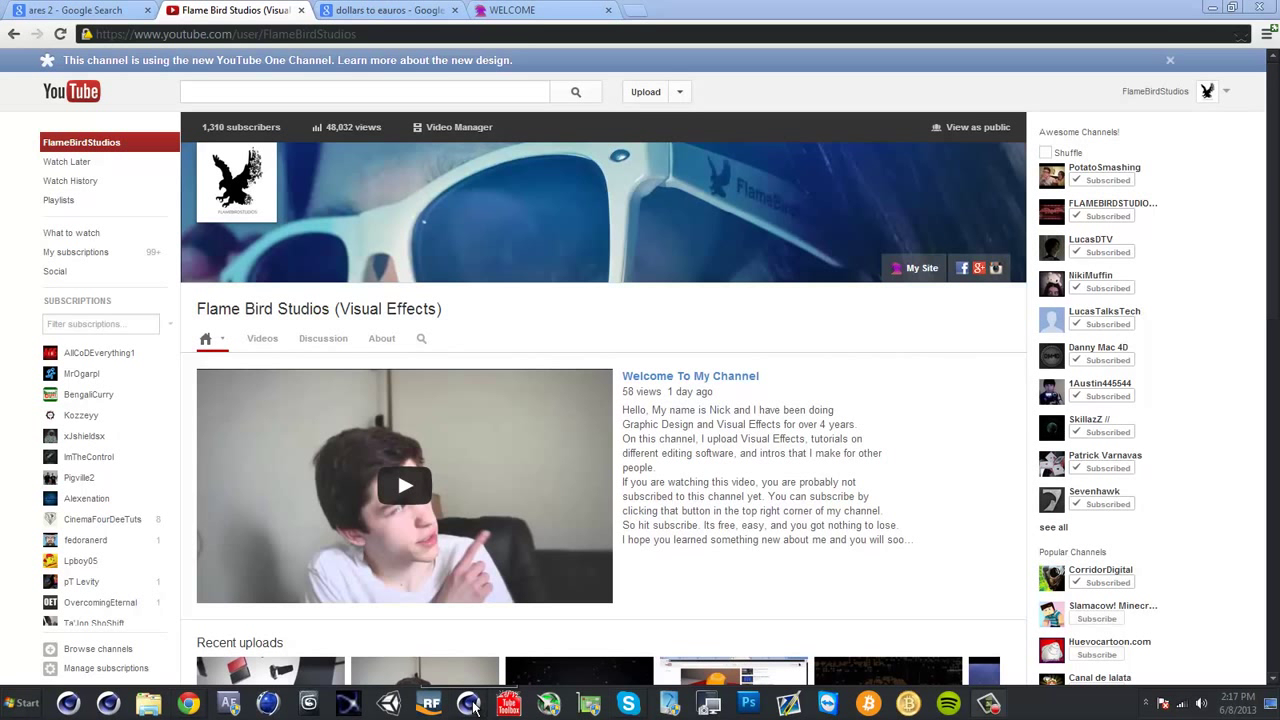
Minimize the browser, launch Cinema 4D from the desktop and dismiss the Riptide Pro licence notice
{"action": "left_click", "coordinate": [1212, 8]}
{"action": "left_click", "coordinate": [466, 704]}
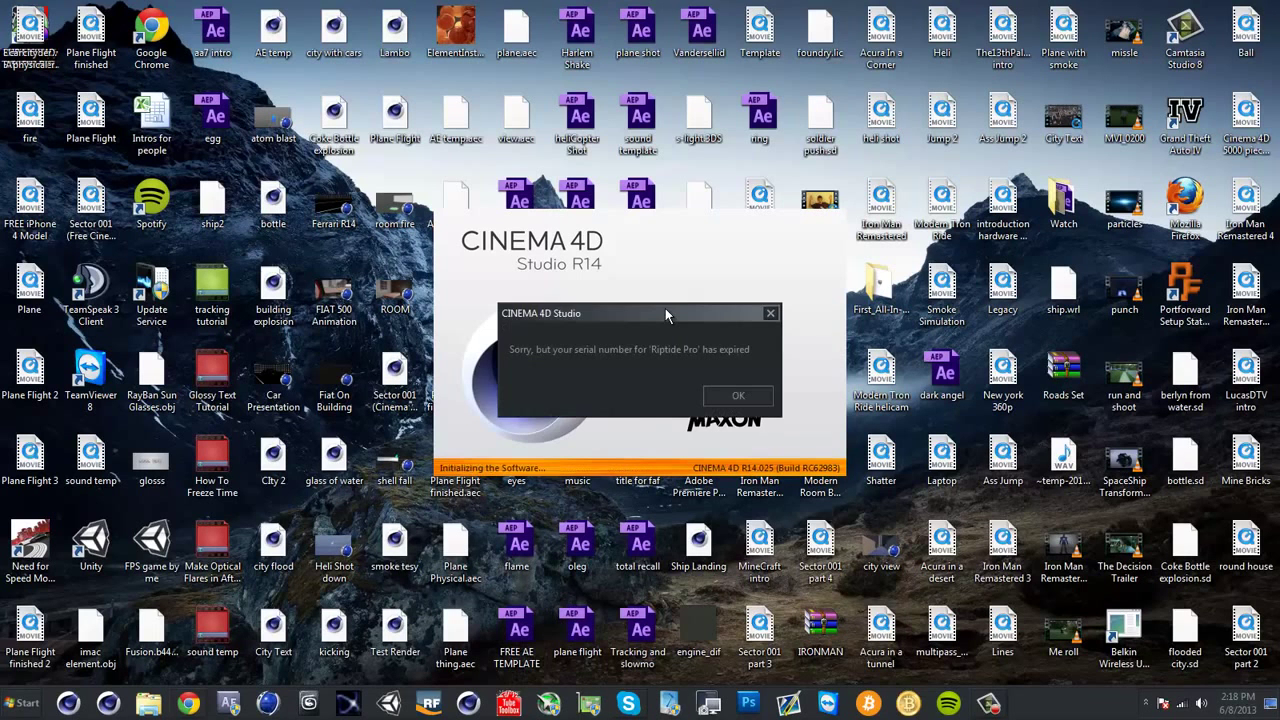
{"action": "left_click", "coordinate": [738, 396]}
{"action": "left_click", "coordinate": [612, 500]}
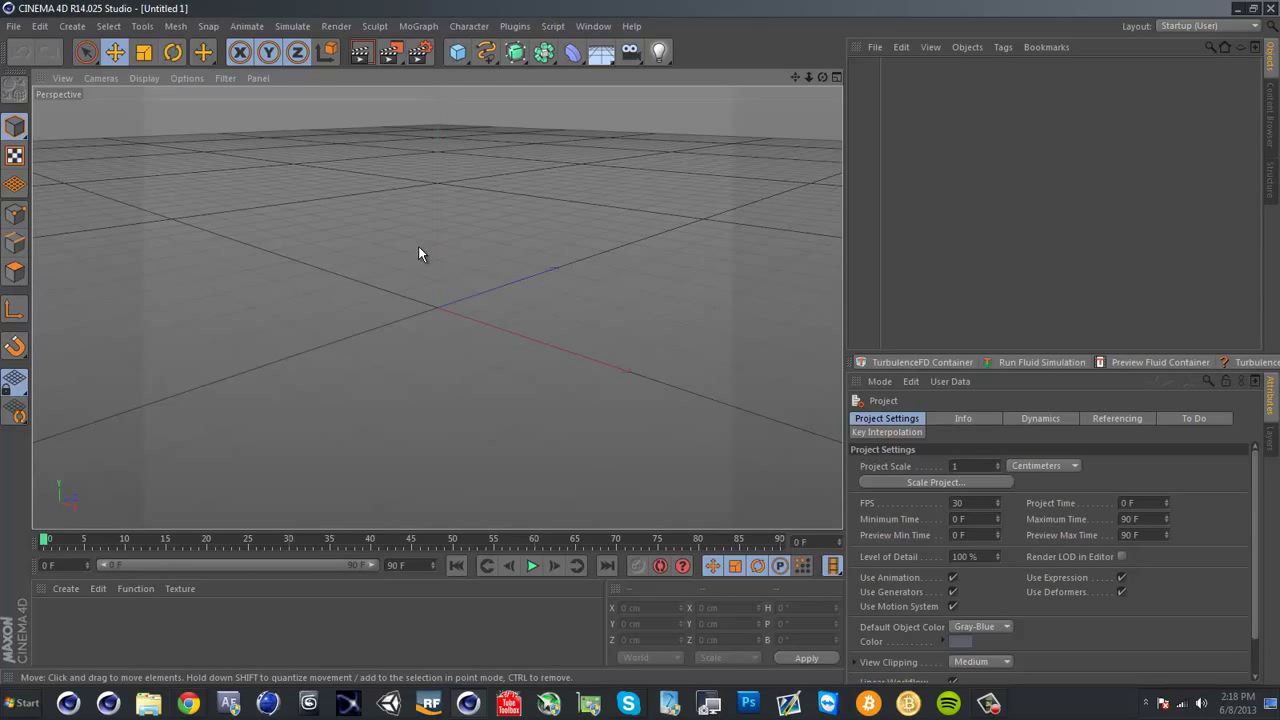
Render a preview of the empty perspective view from a changed camera angle
{"action": "left_click_drag", "start_coordinate": [363, 260], "coordinate": [539, 325], "text": "alt"}
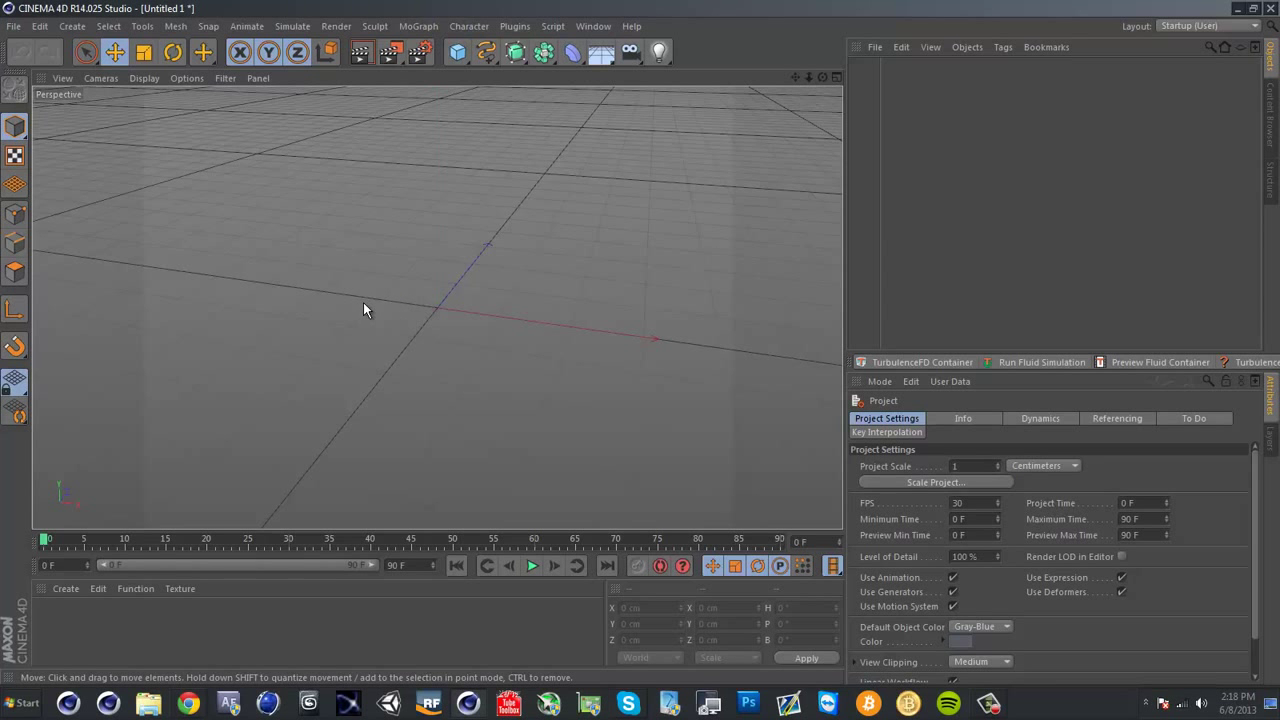
{"action": "left_click_drag", "start_coordinate": [388, 271], "coordinate": [426, 290], "text": "alt"}
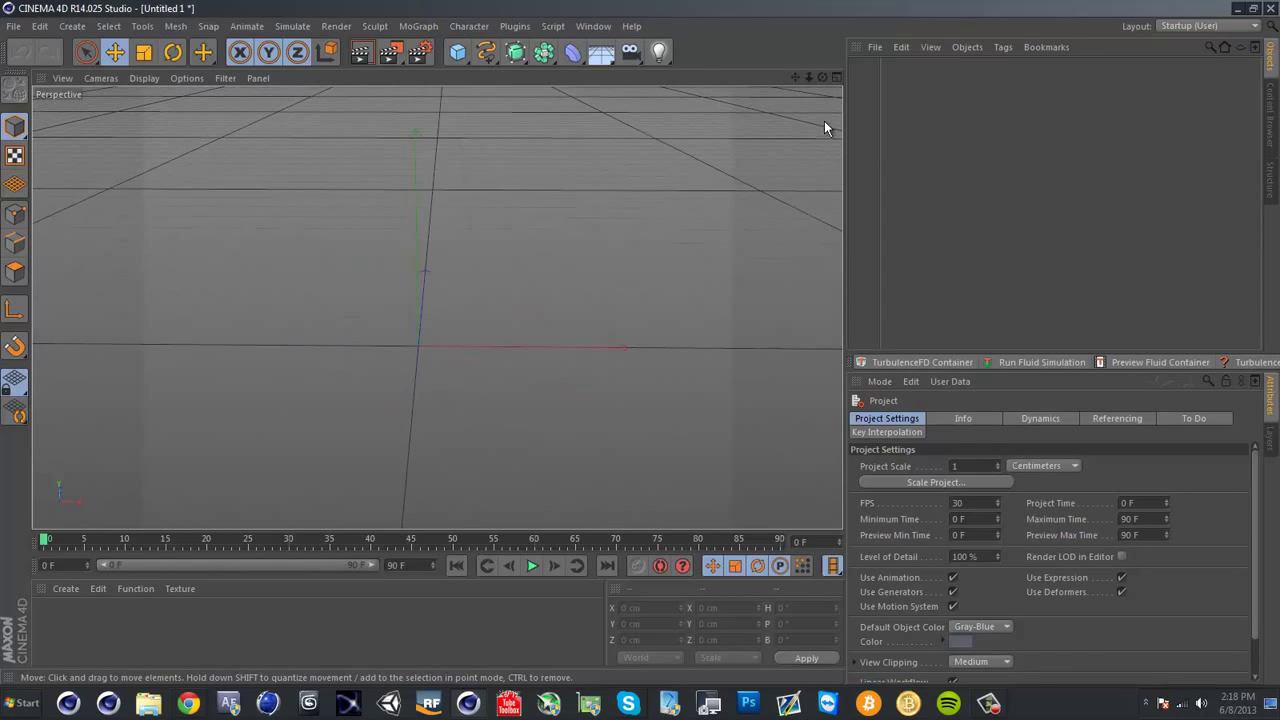
{"action": "left_click_drag", "start_coordinate": [796, 77], "coordinate": [640, 343]}
{"action": "left_click_drag", "start_coordinate": [822, 77], "coordinate": [637, 343]}
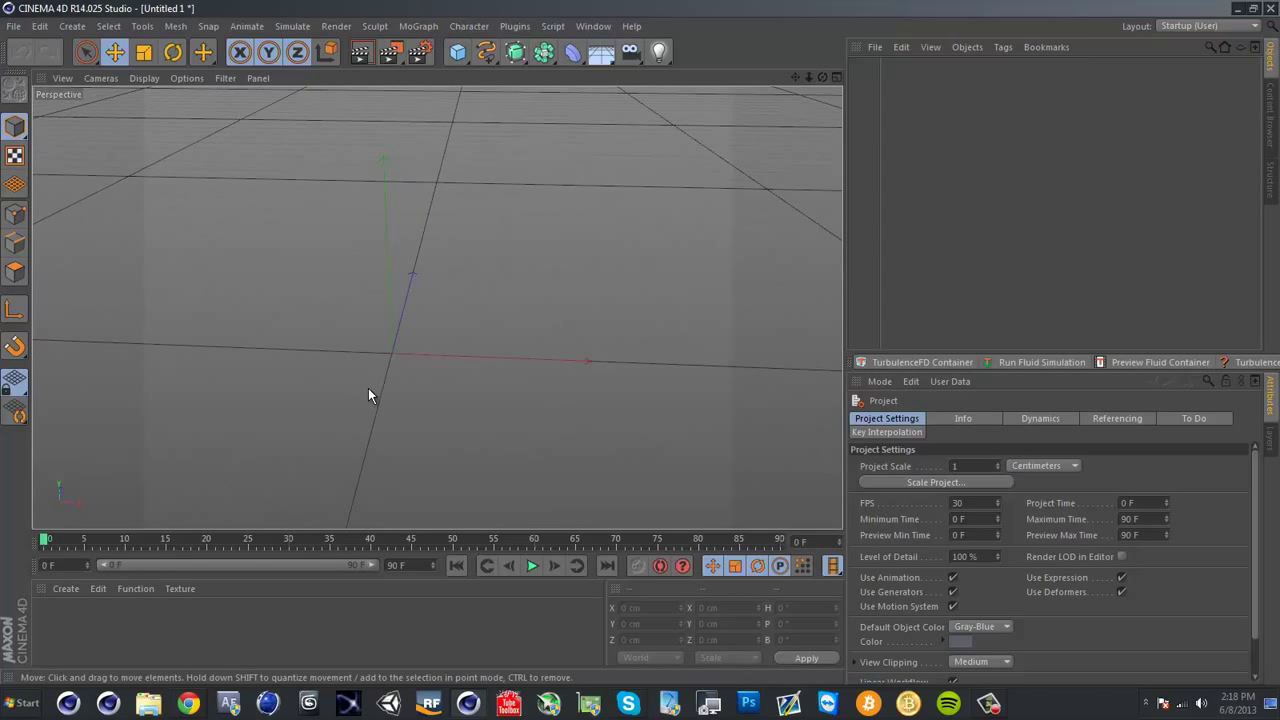
{"action": "left_click_drag", "start_coordinate": [368, 395], "coordinate": [421, 336], "text": "alt"}
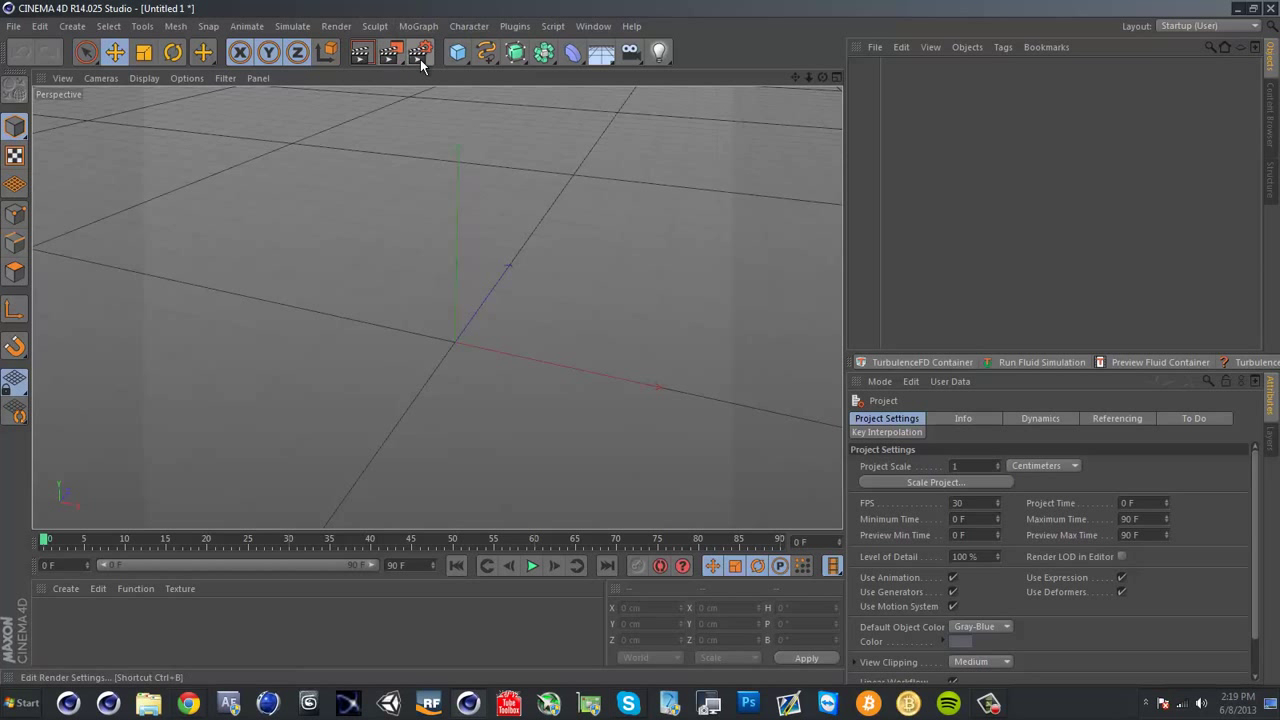
{"action": "left_click", "coordinate": [359, 58]}
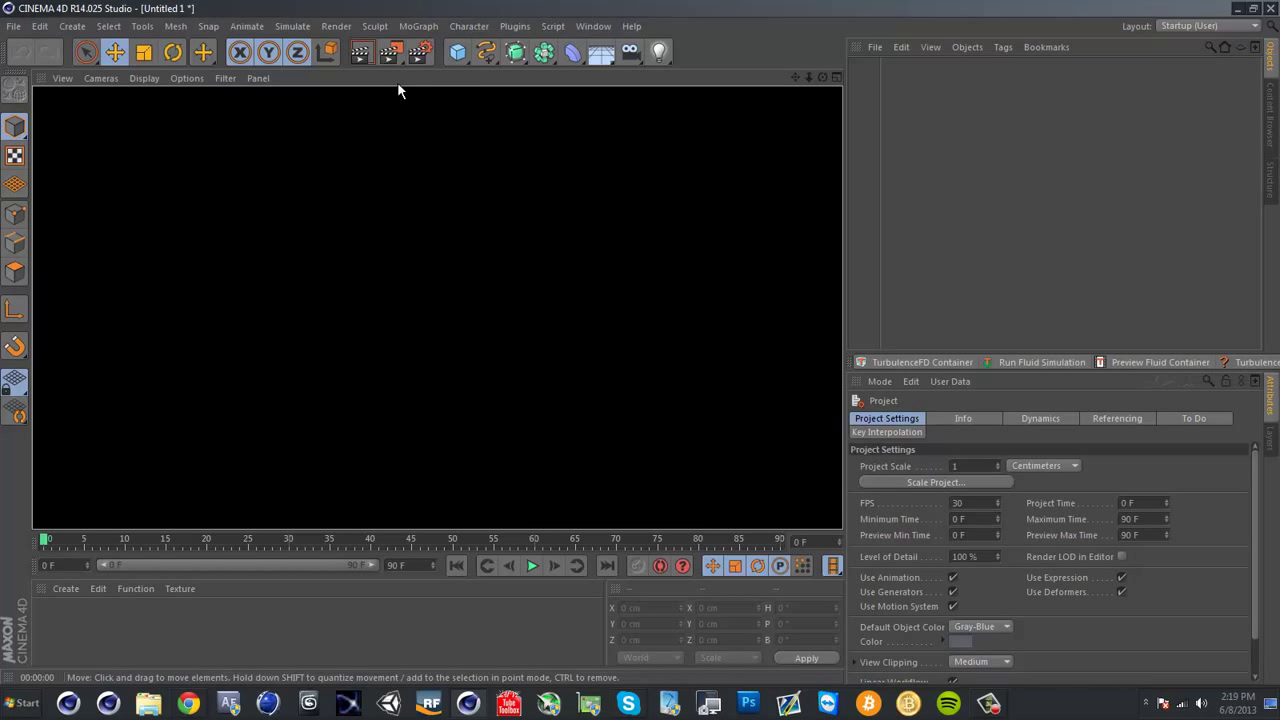
{"action": "left_click", "coordinate": [390, 52]}
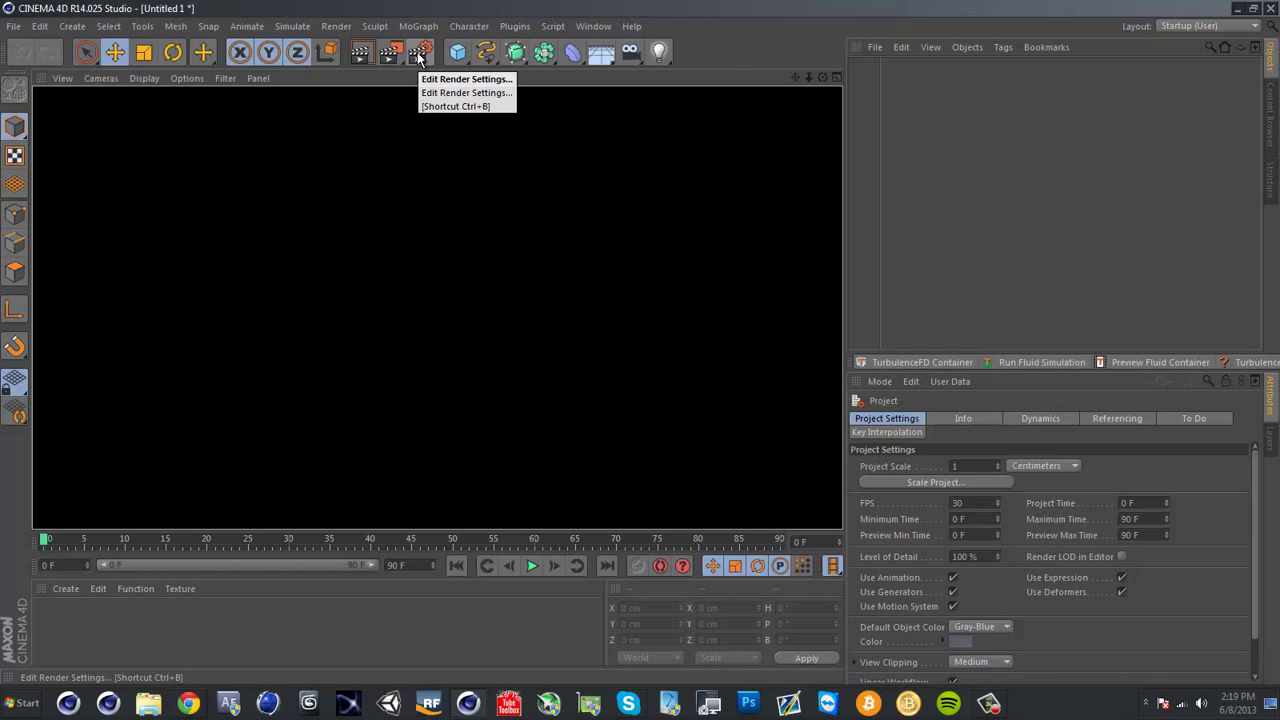
In the render settings, set the output size to 1280 pixels wide and 720 pixels high
{"action": "left_click", "coordinate": [419, 55]}
{"action": "left_click_drag", "start_coordinate": [245, 13], "coordinate": [469, 93]}
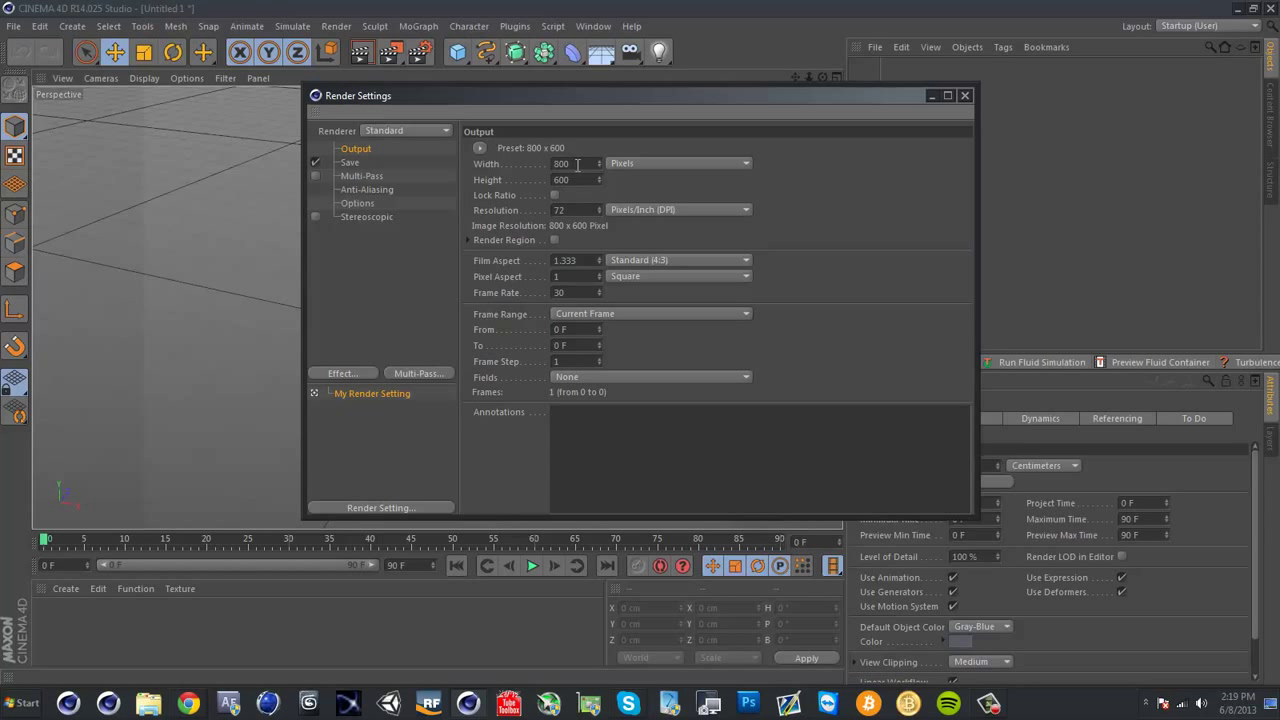
{"action": "left_click", "coordinate": [578, 162]}
{"action": "type", "text": "1280"}
{"action": "left_click", "coordinate": [590, 179]}
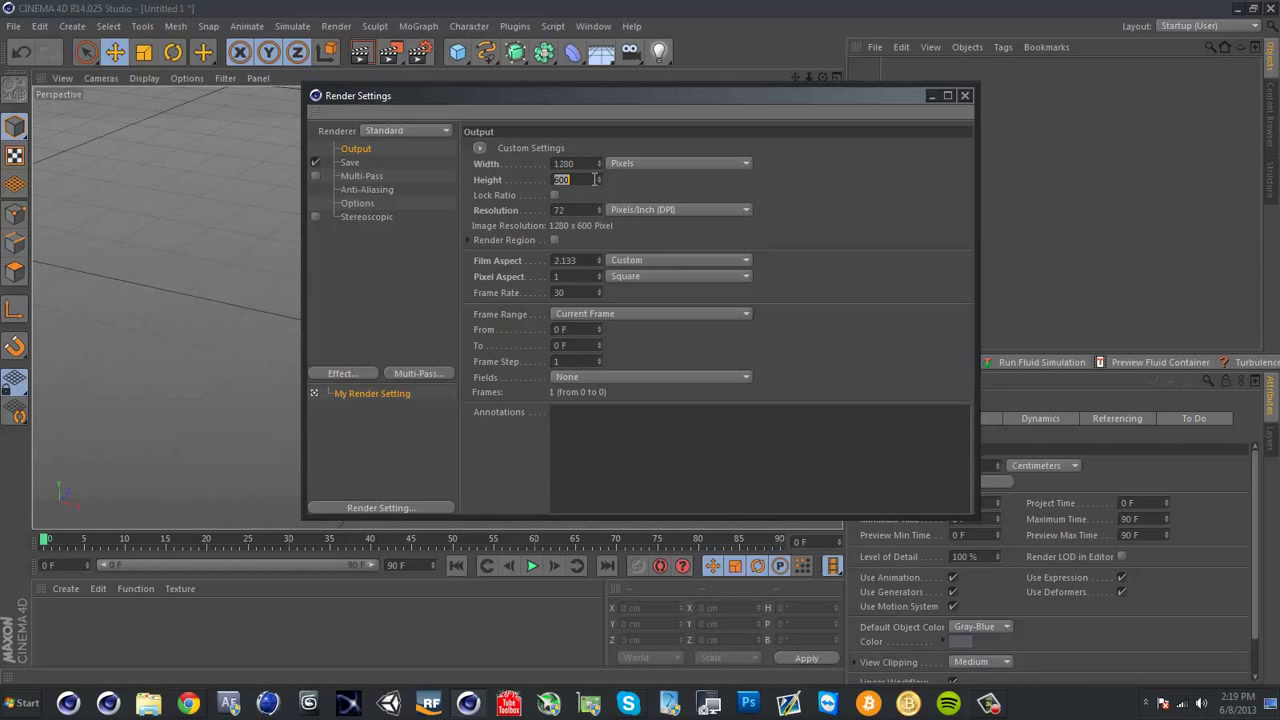
{"action": "type", "text": "720"}
{"action": "key", "text": "Return"}
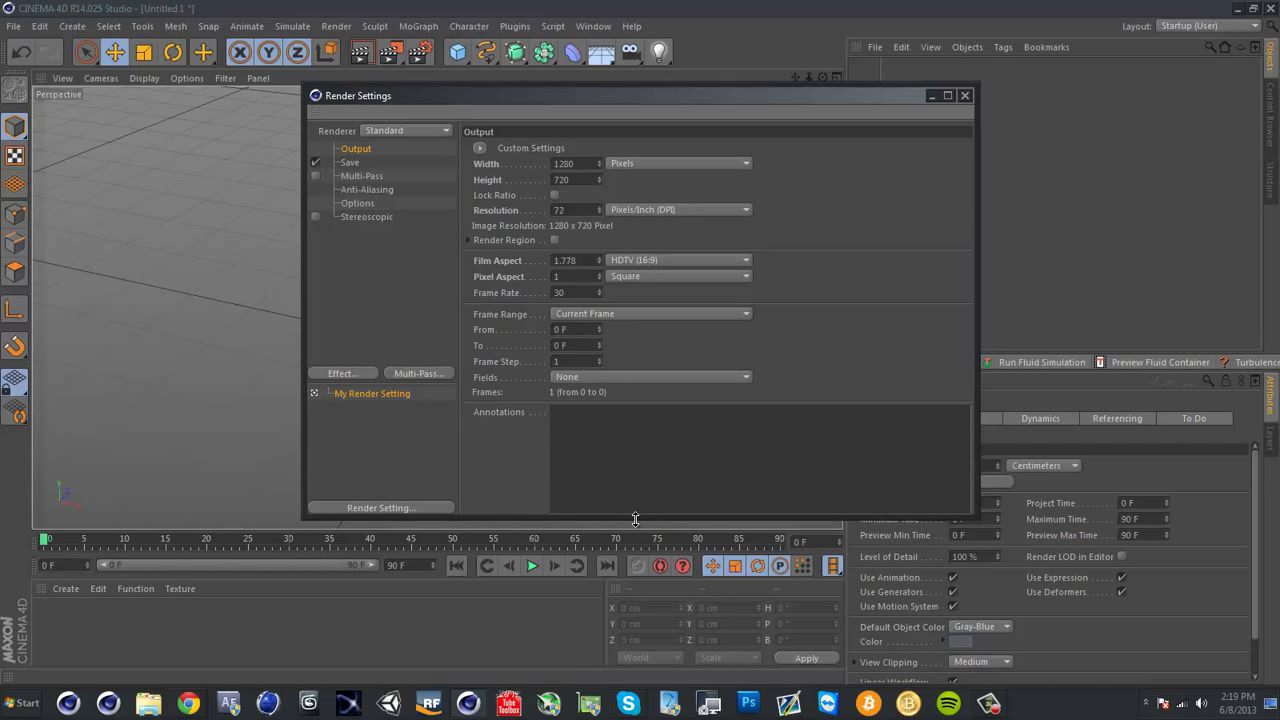
Set the render frame range to start and end at frame 1 using Manual mode
{"action": "left_click_drag", "start_coordinate": [571, 92], "coordinate": [536, 71]}
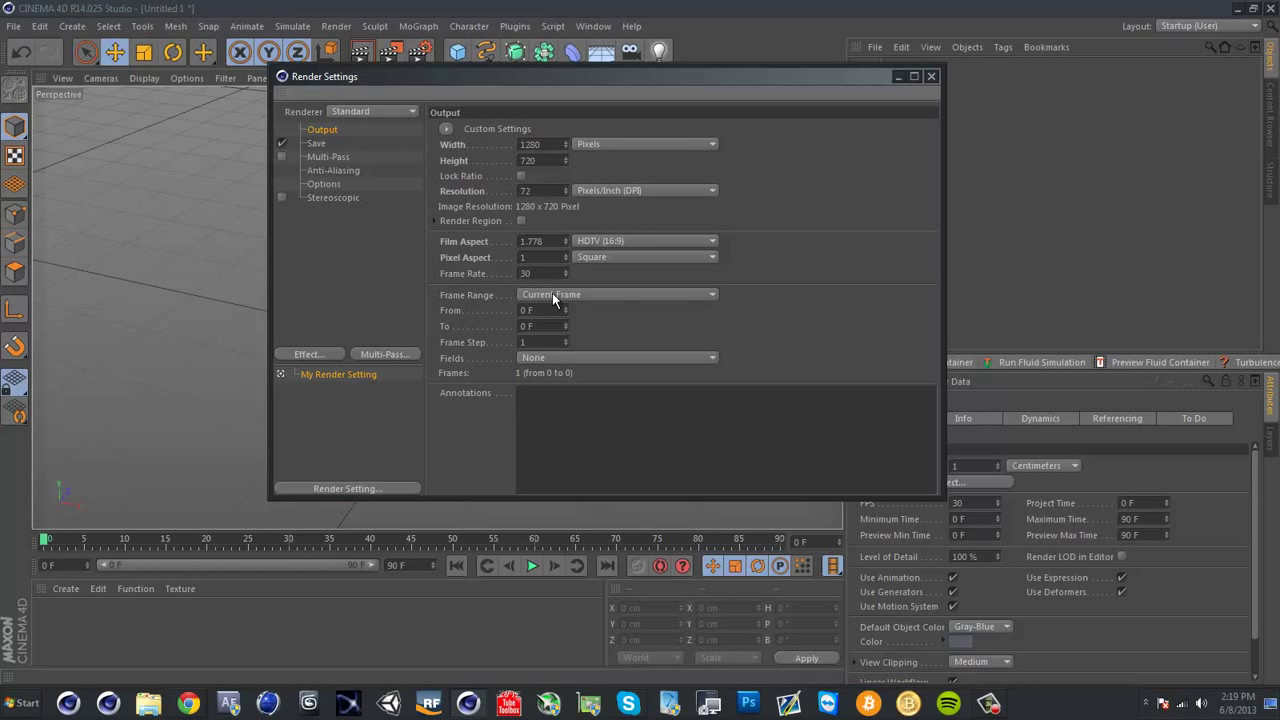
{"action": "left_click", "coordinate": [552, 293]}
{"action": "left_click", "coordinate": [552, 293]}
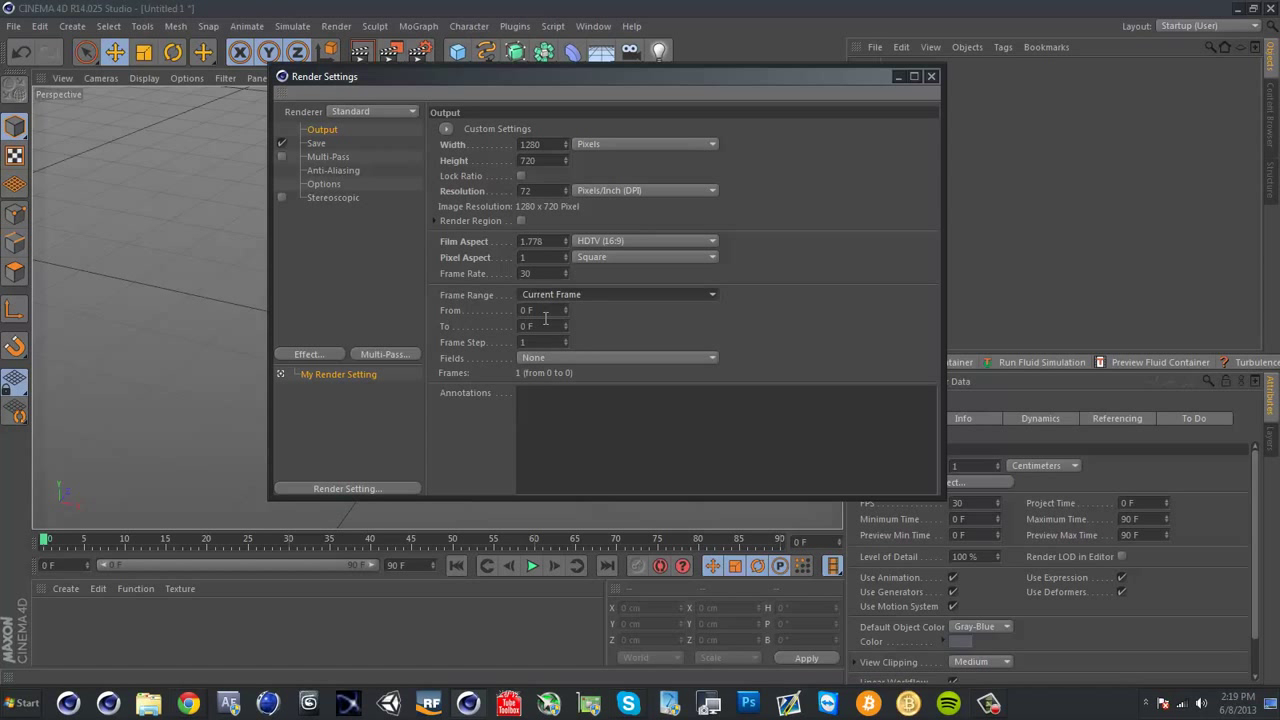
{"action": "double_click", "coordinate": [548, 310]}
{"action": "type", "text": "1"}
{"action": "key", "text": "Return"}
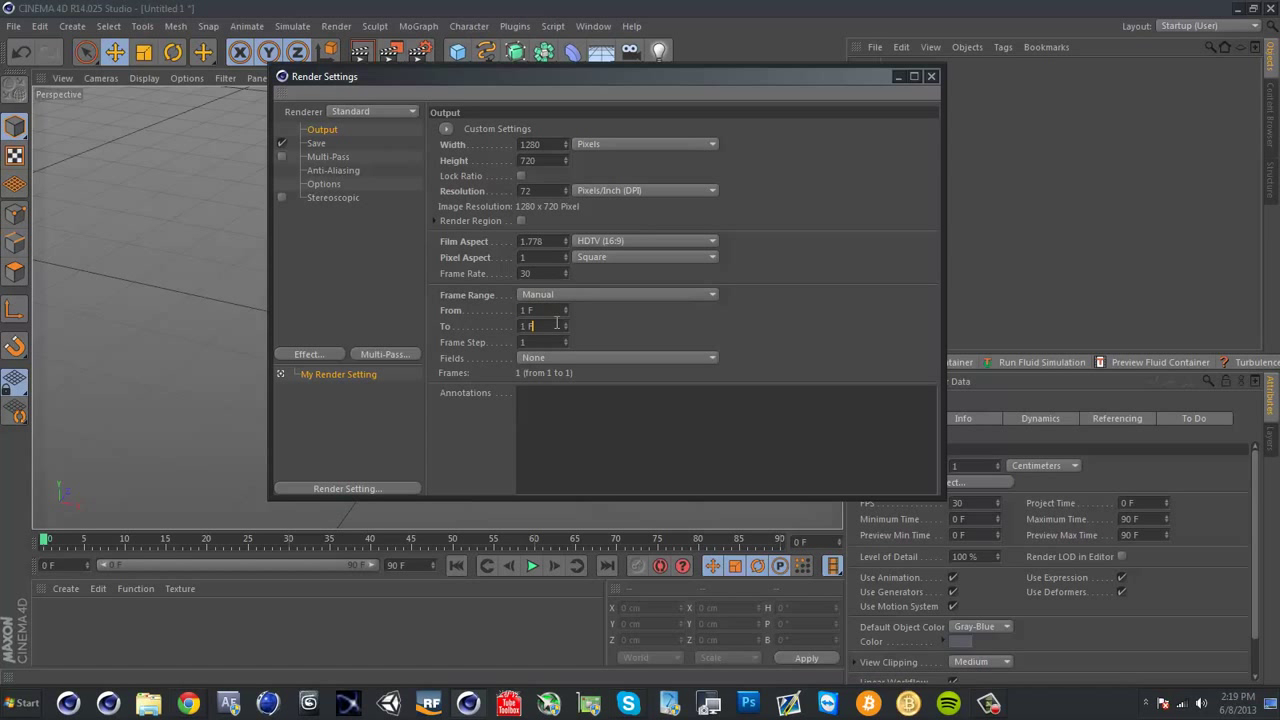
Set the manual render frame range to start and end at frame 20
{"action": "left_click", "coordinate": [603, 295]}
{"action": "left_click", "coordinate": [588, 294]}
{"action": "double_click", "coordinate": [548, 310]}
{"action": "type", "text": "20"}
{"action": "double_click", "coordinate": [554, 325]}
{"action": "type", "text": "20"}
{"action": "key", "text": "Return"}
Try the All Frames and Preview Range options for the render frame range
{"action": "left_click", "coordinate": [554, 290]}
{"action": "left_click", "coordinate": [562, 341]}
{"action": "left_click", "coordinate": [550, 295]}
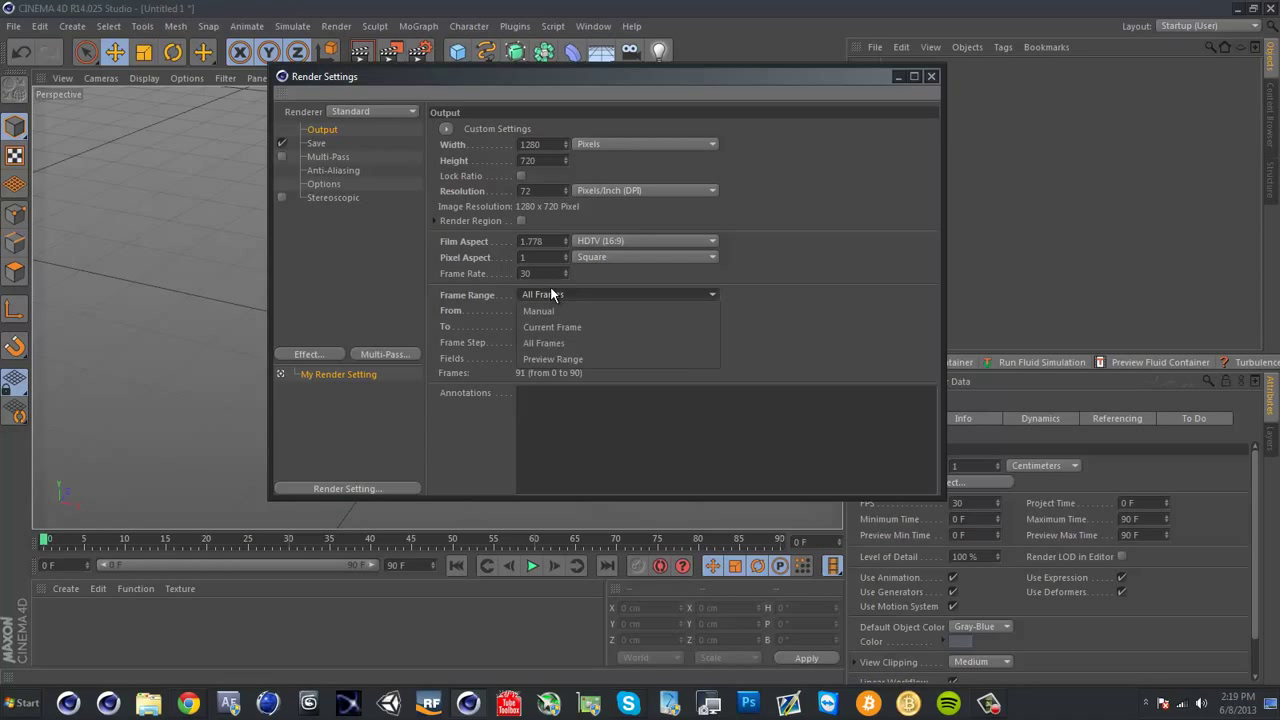
{"action": "left_click", "coordinate": [566, 357]}
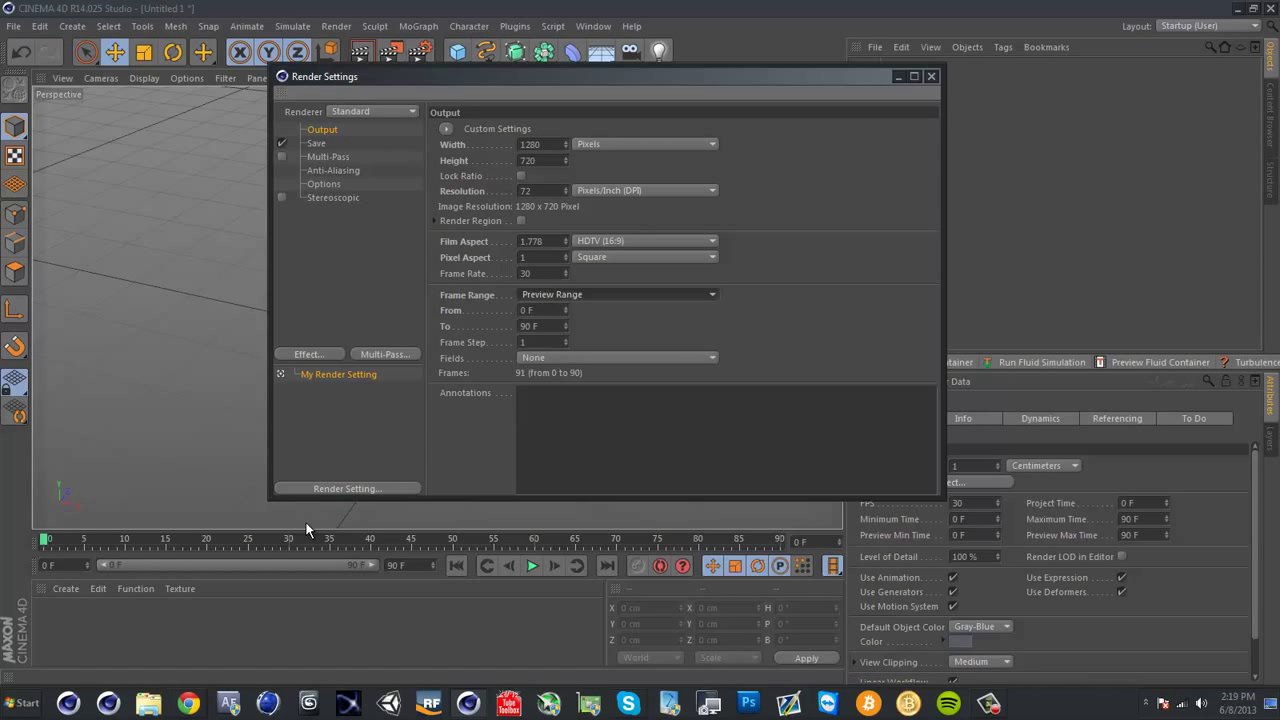
Switch the render frame range back to Manual and set its start frame to 10
{"action": "left_click", "coordinate": [552, 295]}
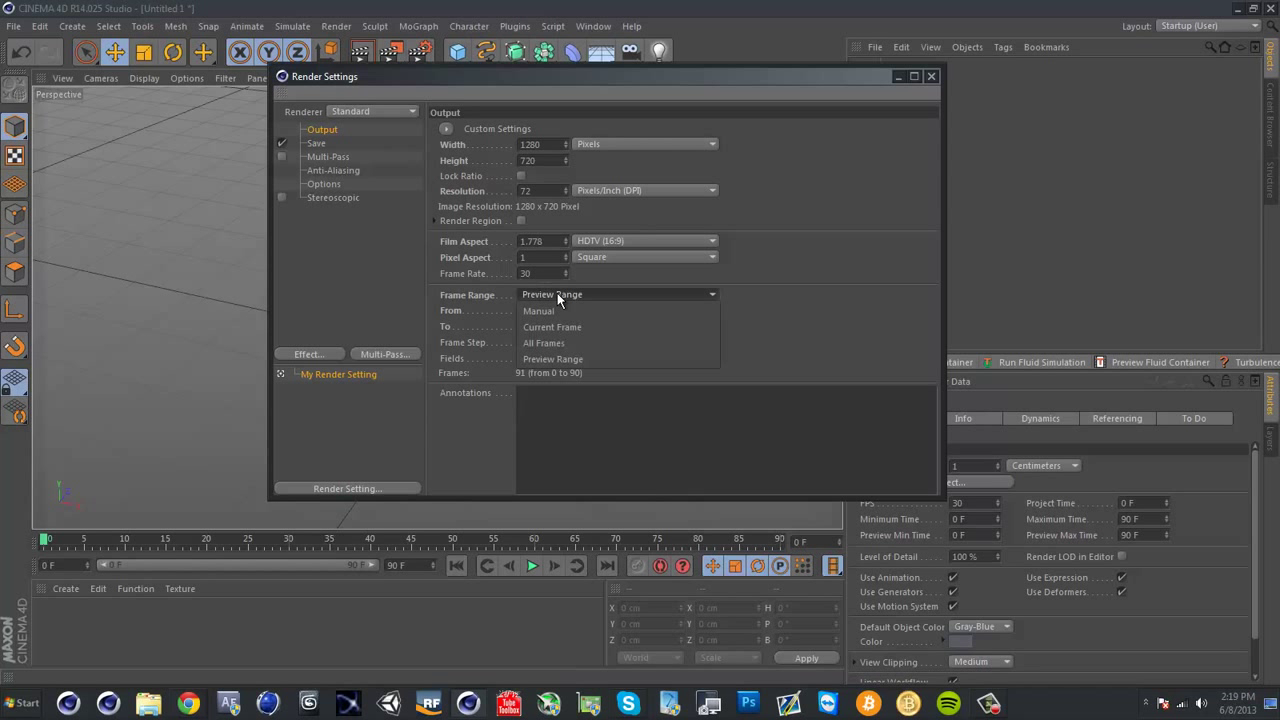
{"action": "left_click", "coordinate": [555, 308]}
{"action": "double_click", "coordinate": [545, 312]}
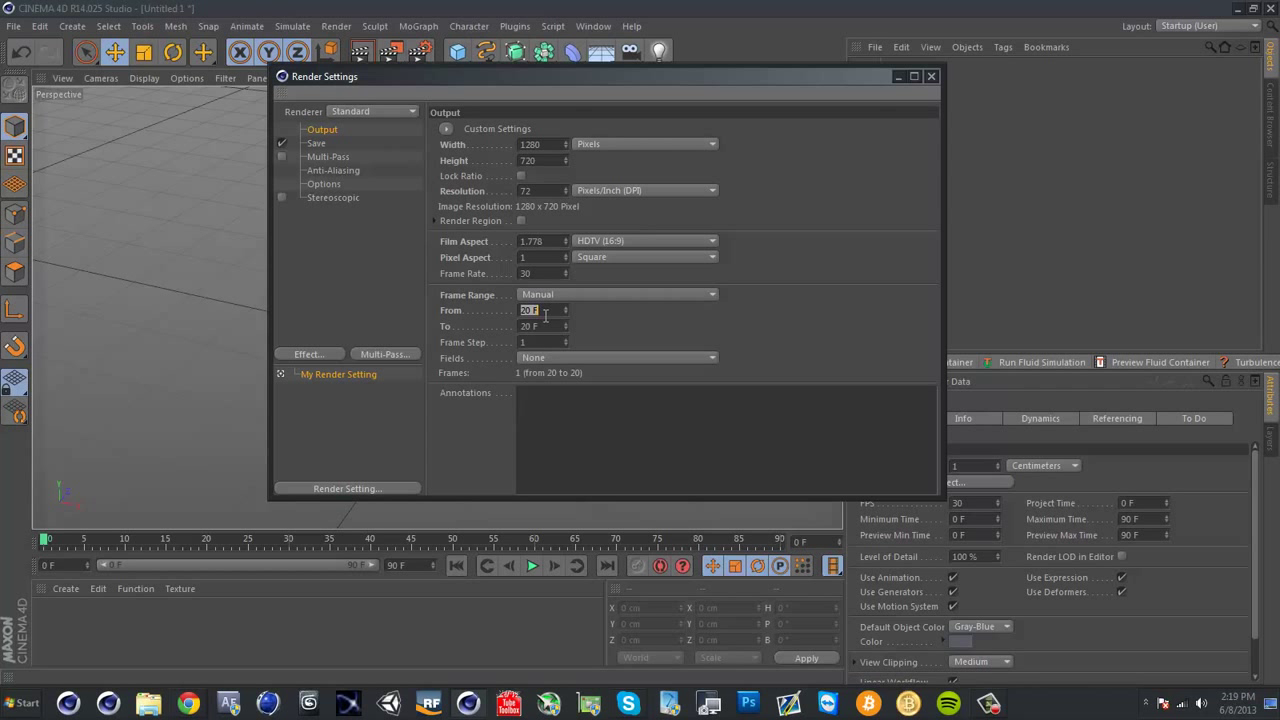
{"action": "type", "text": "10"}
{"action": "key", "text": "Return"}
Move the timeline to frame 10 and set the render frame range to Current Frame
{"action": "left_click_drag", "start_coordinate": [190, 538], "coordinate": [122, 540]}
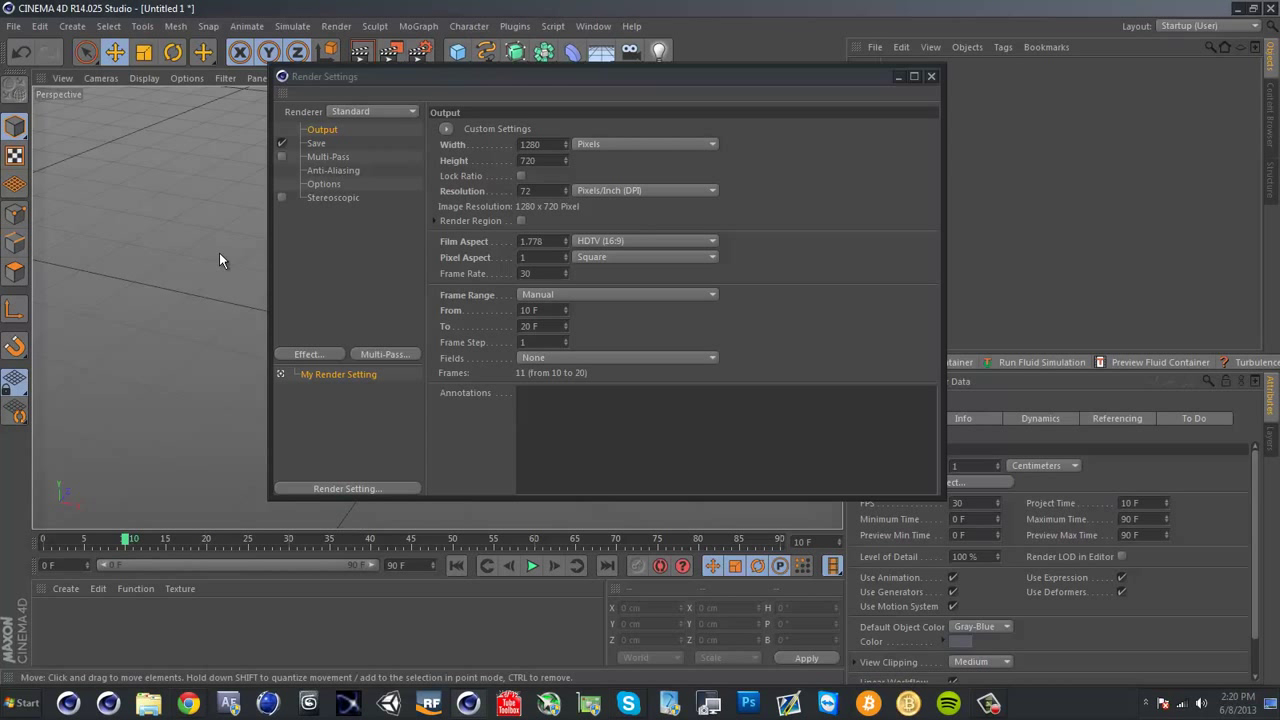
{"action": "left_click_drag", "start_coordinate": [475, 73], "coordinate": [433, 69]}
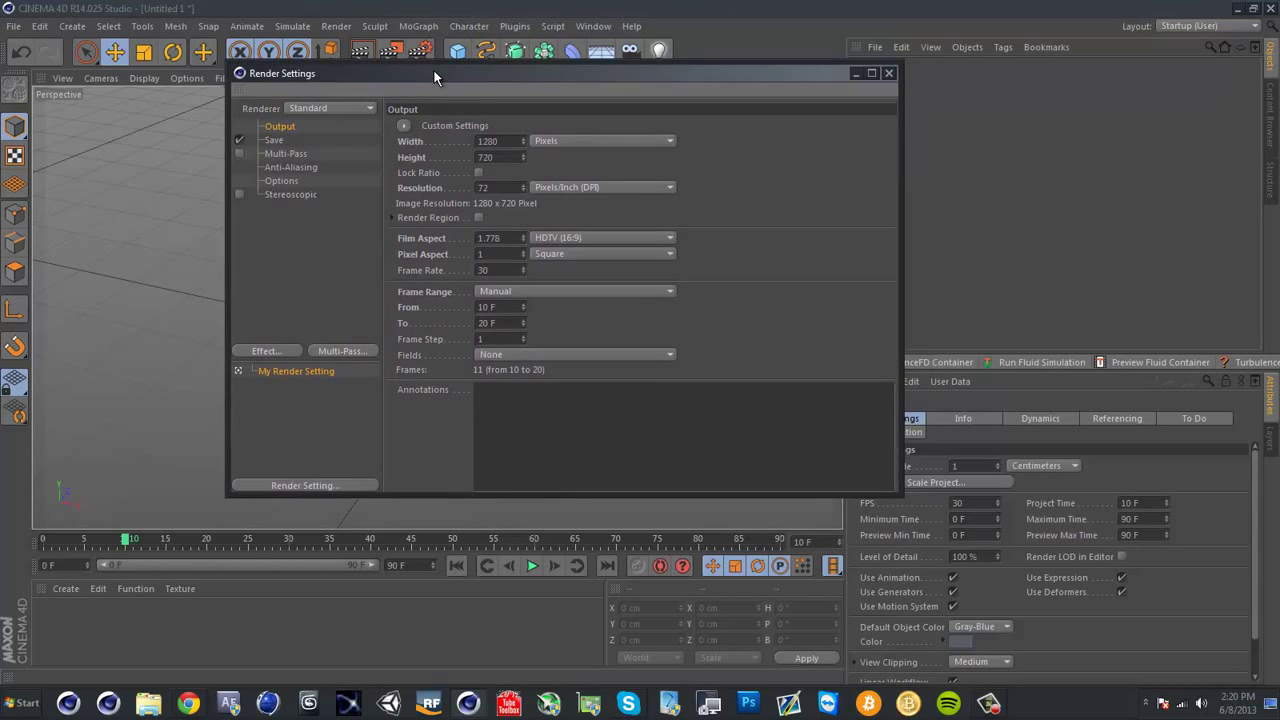
{"action": "left_click_drag", "start_coordinate": [692, 76], "coordinate": [725, 51]}
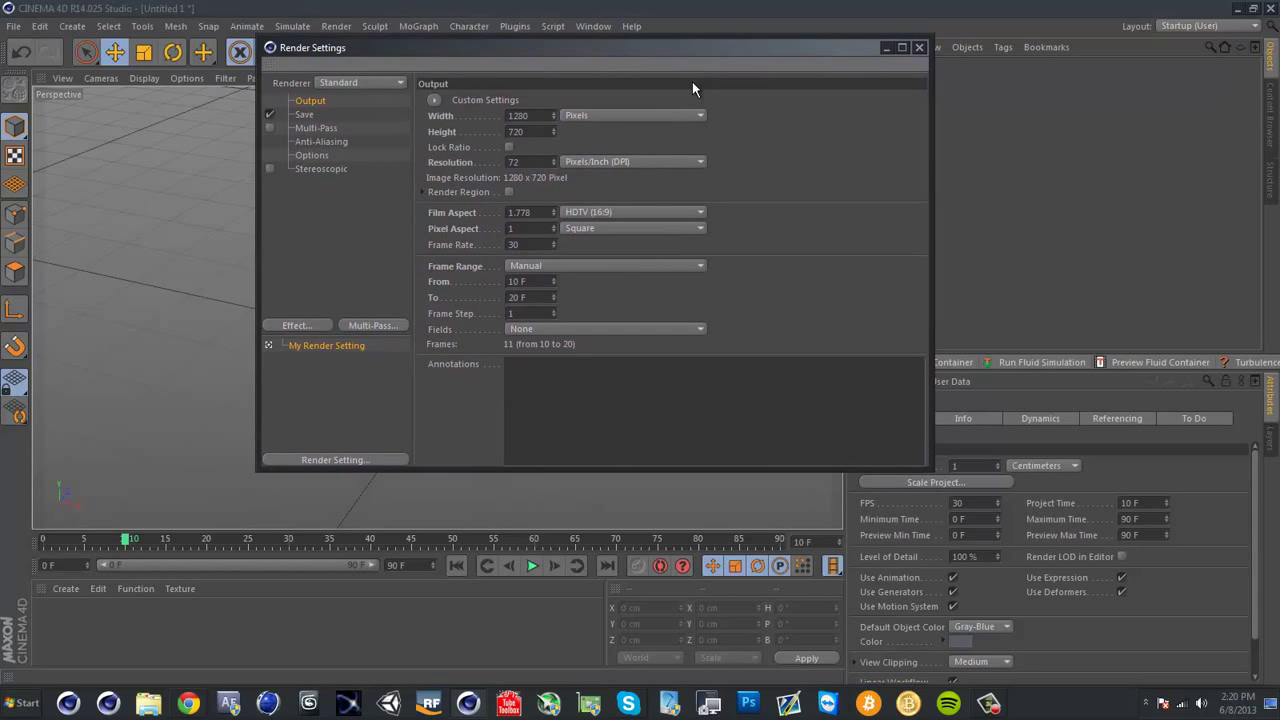
{"action": "left_click", "coordinate": [549, 266]}
{"action": "left_click", "coordinate": [550, 288]}
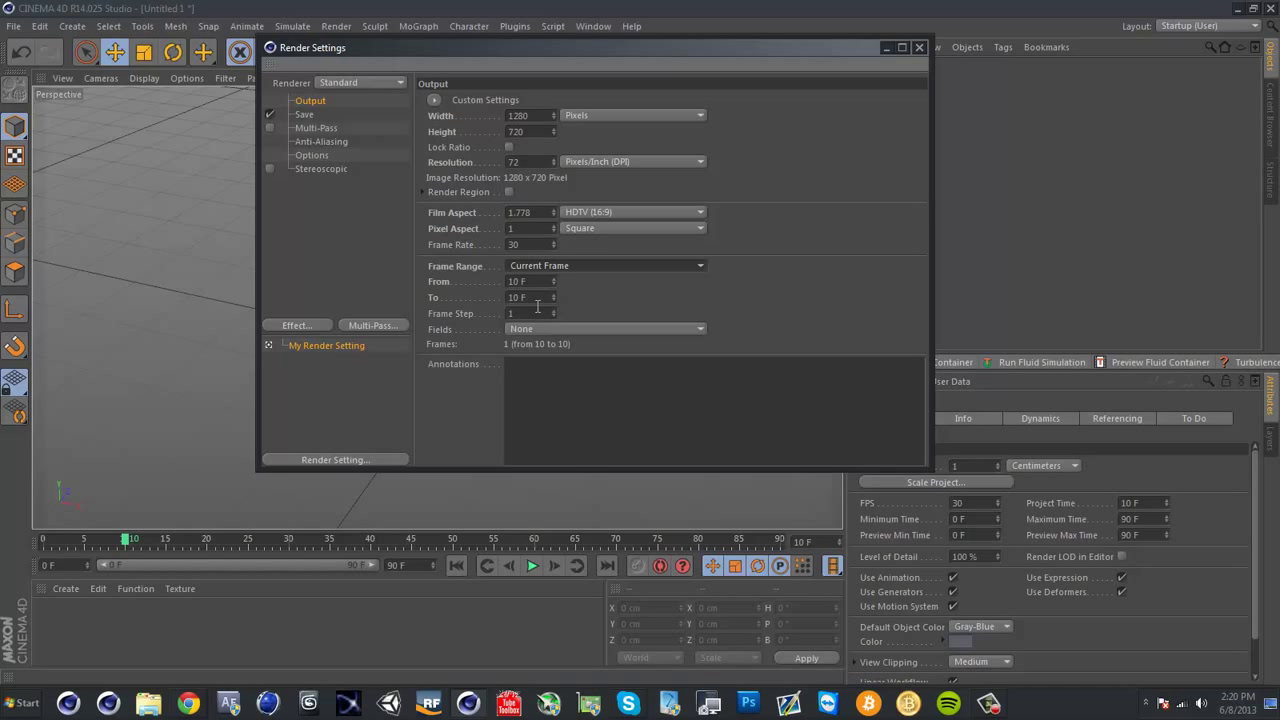
Review the available Fields options in the output settings and keep None
{"action": "left_click", "coordinate": [543, 328]}
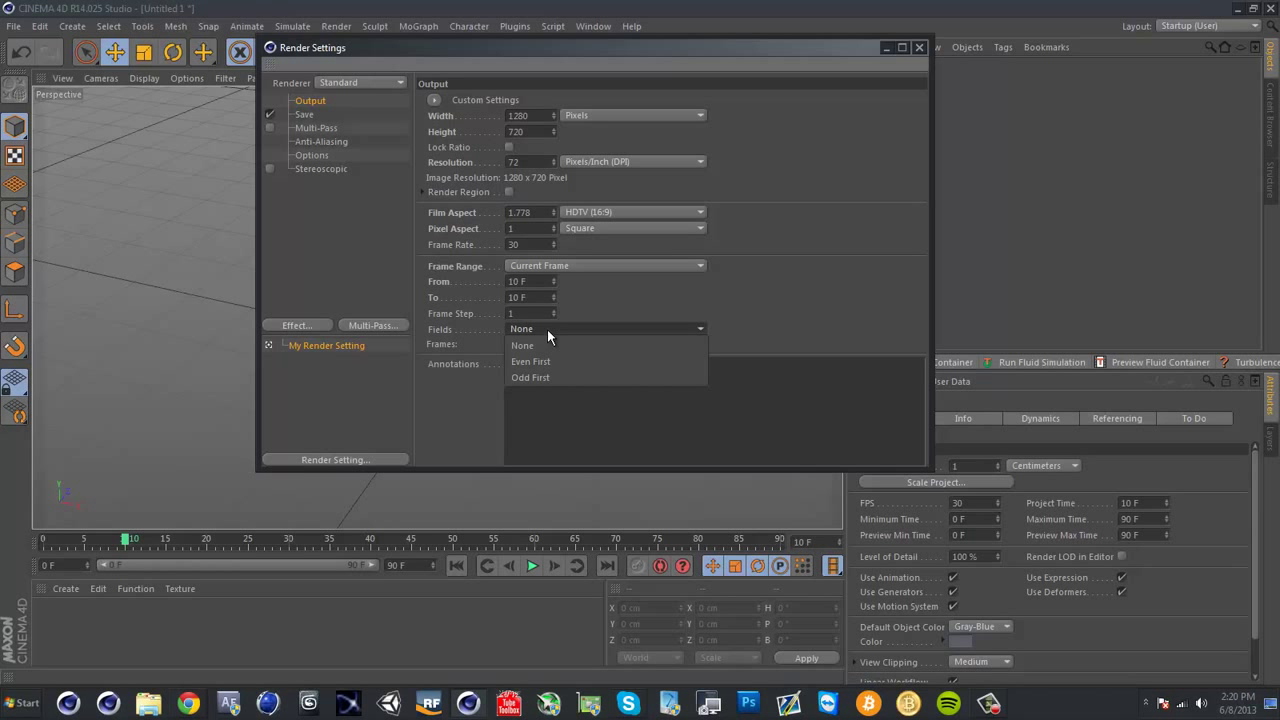
{"action": "left_click", "coordinate": [551, 328]}
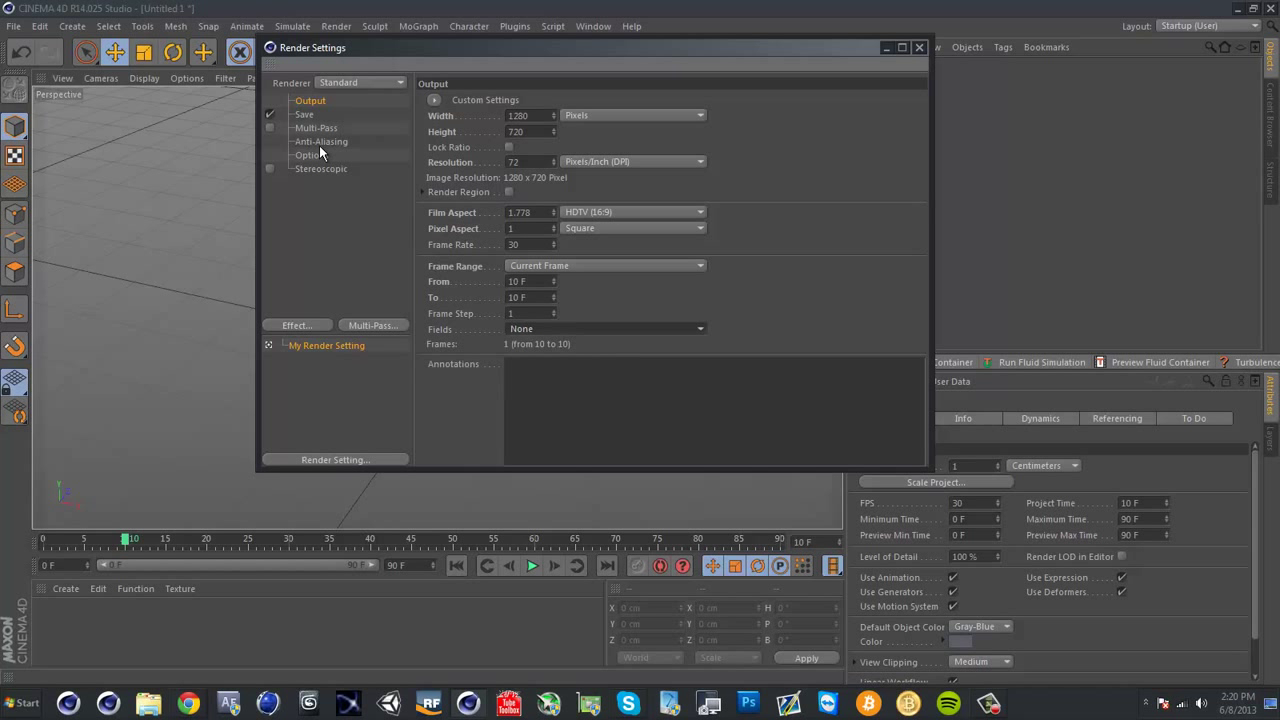
{"action": "left_click", "coordinate": [539, 330]}
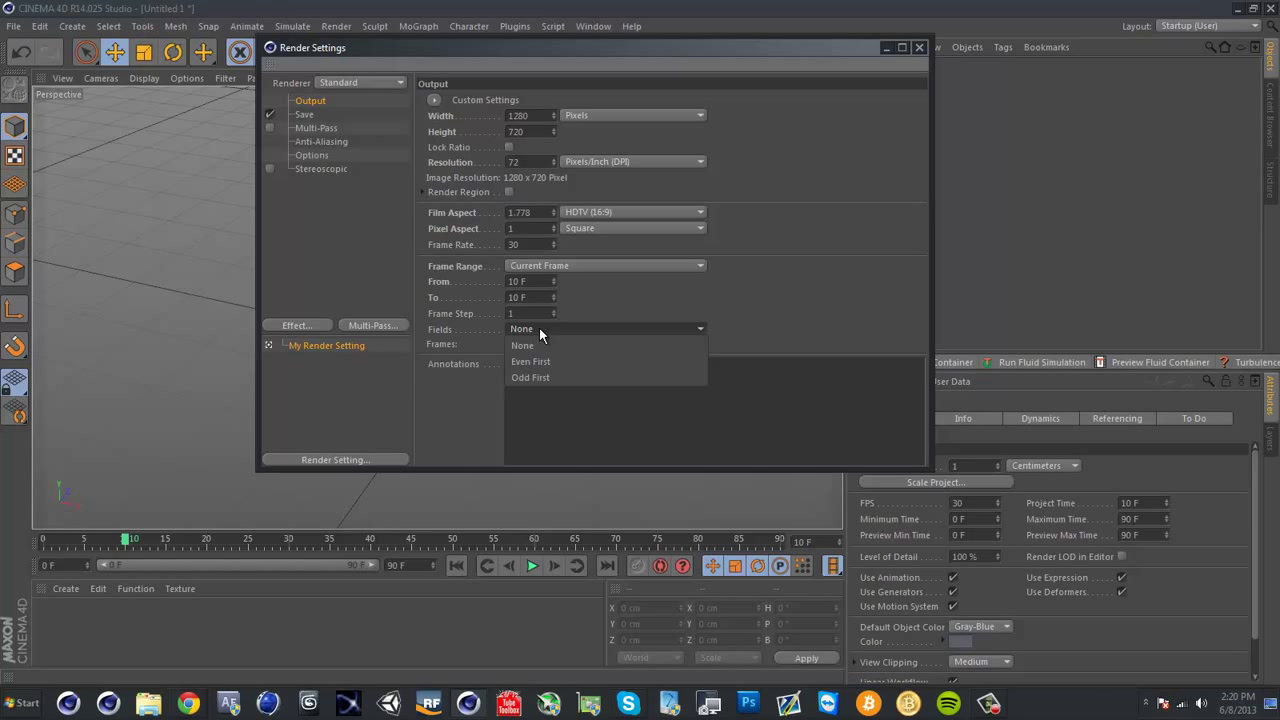
{"action": "left_click", "coordinate": [538, 345]}
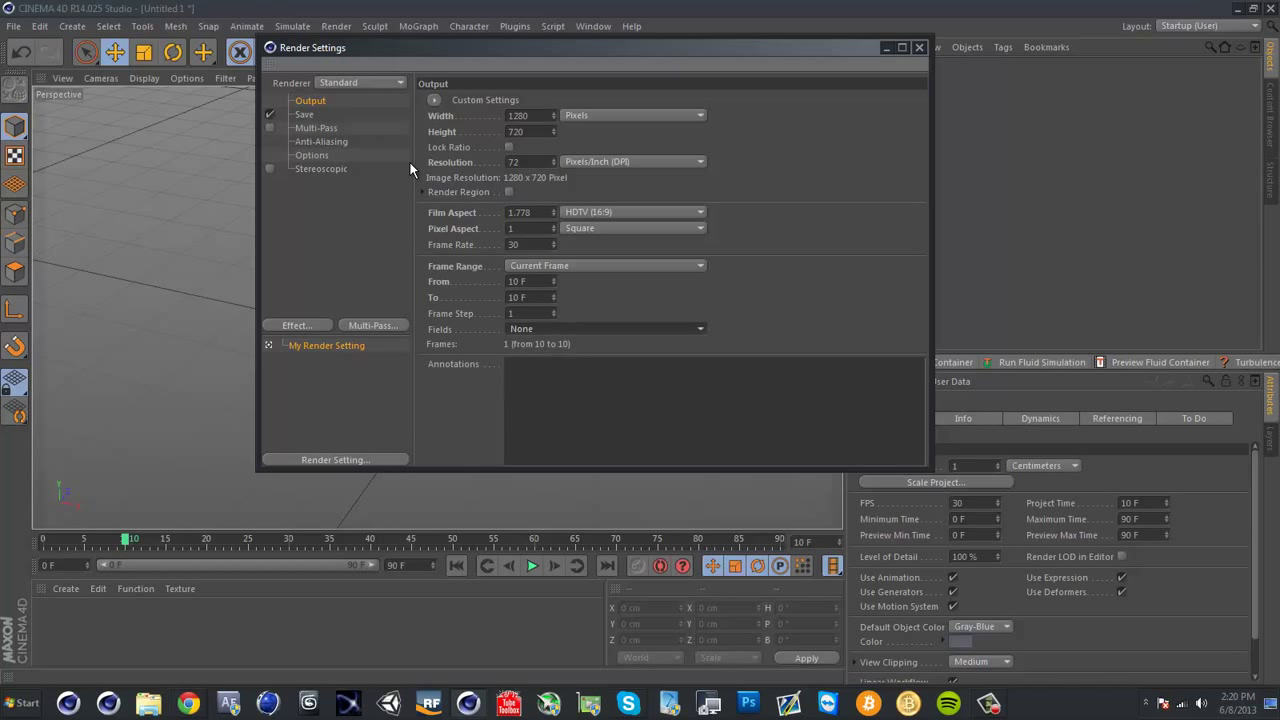
In the render Save settings, set the regular image format to QuickTime Movie
{"action": "left_click", "coordinate": [304, 115]}
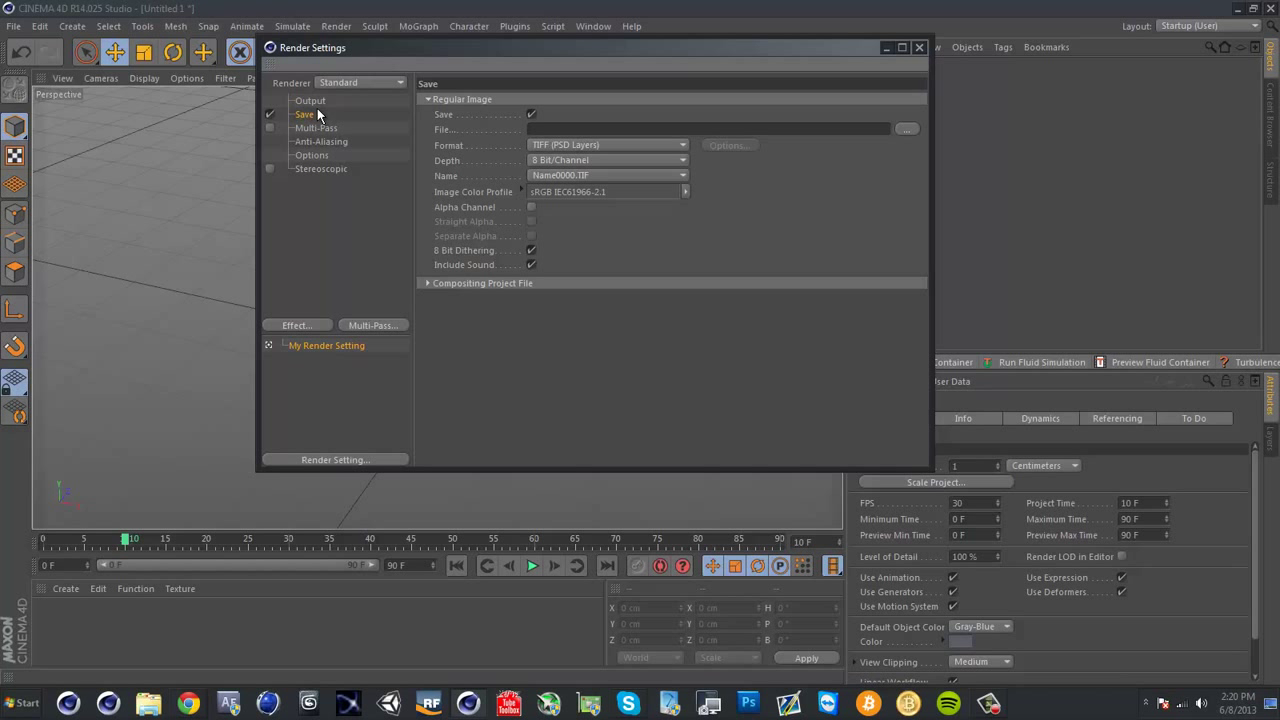
{"action": "left_click", "coordinate": [564, 142]}
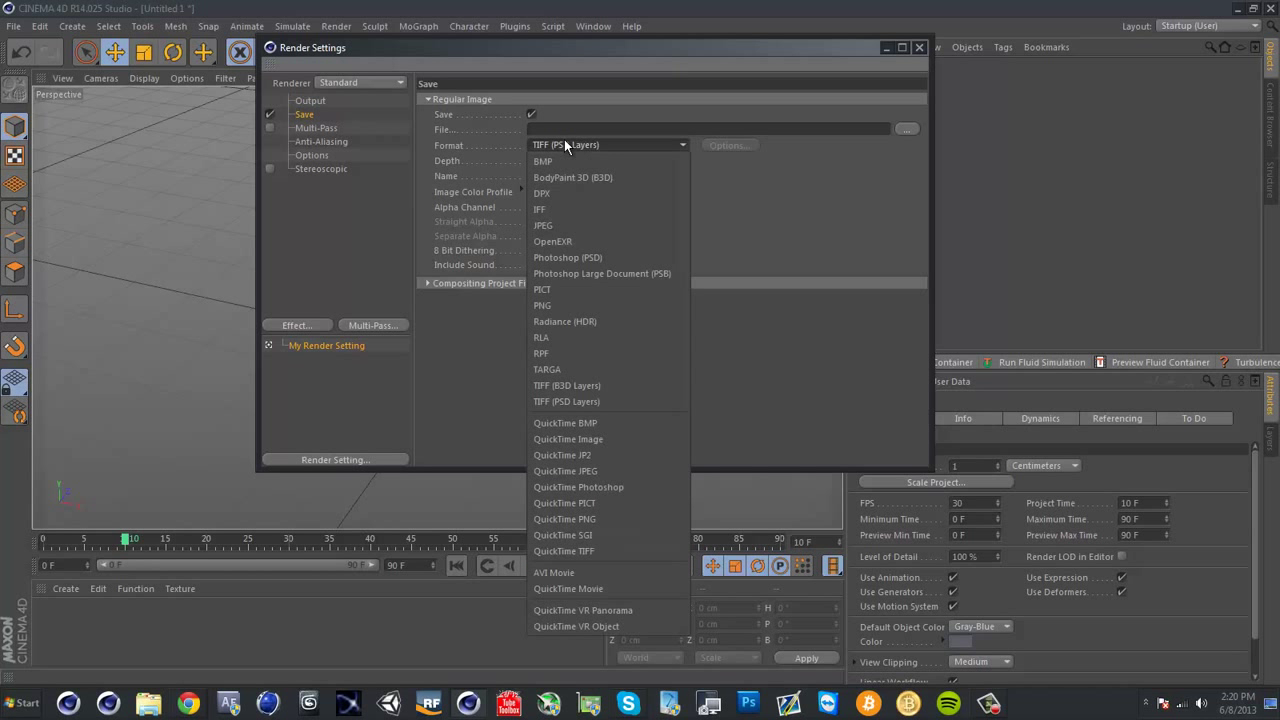
{"action": "left_click", "coordinate": [586, 142]}
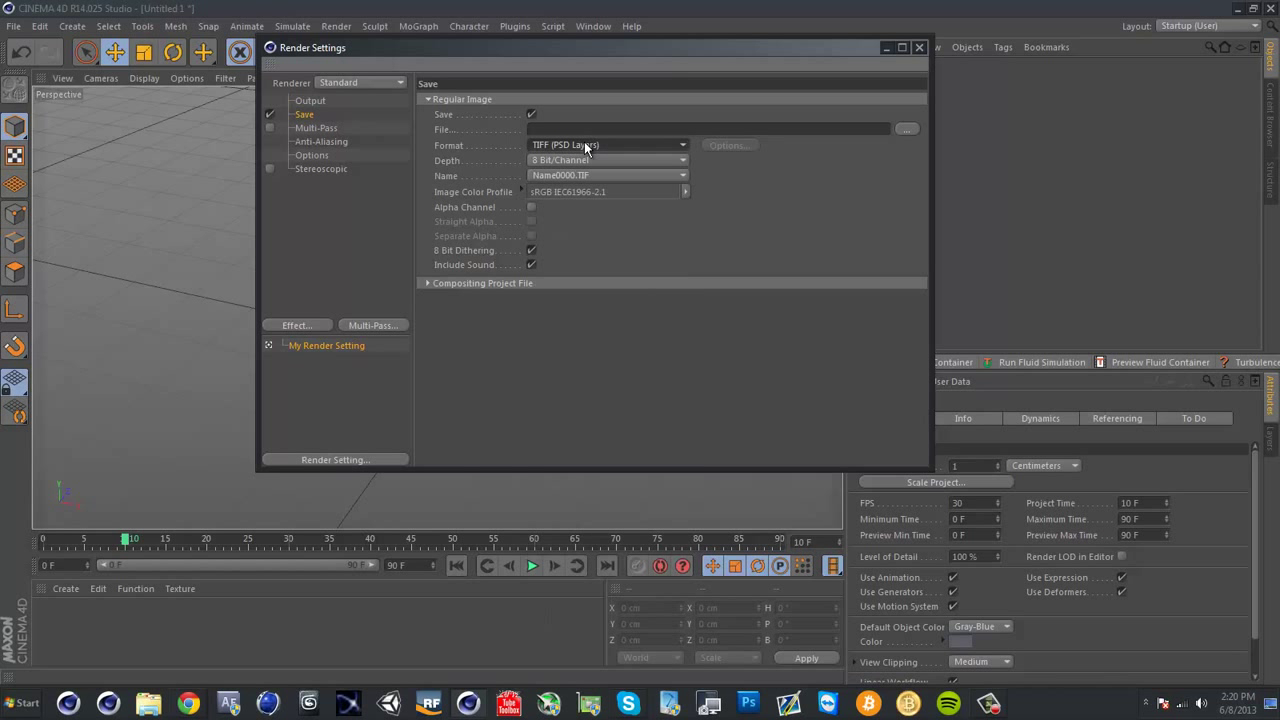
{"action": "left_click", "coordinate": [584, 142]}
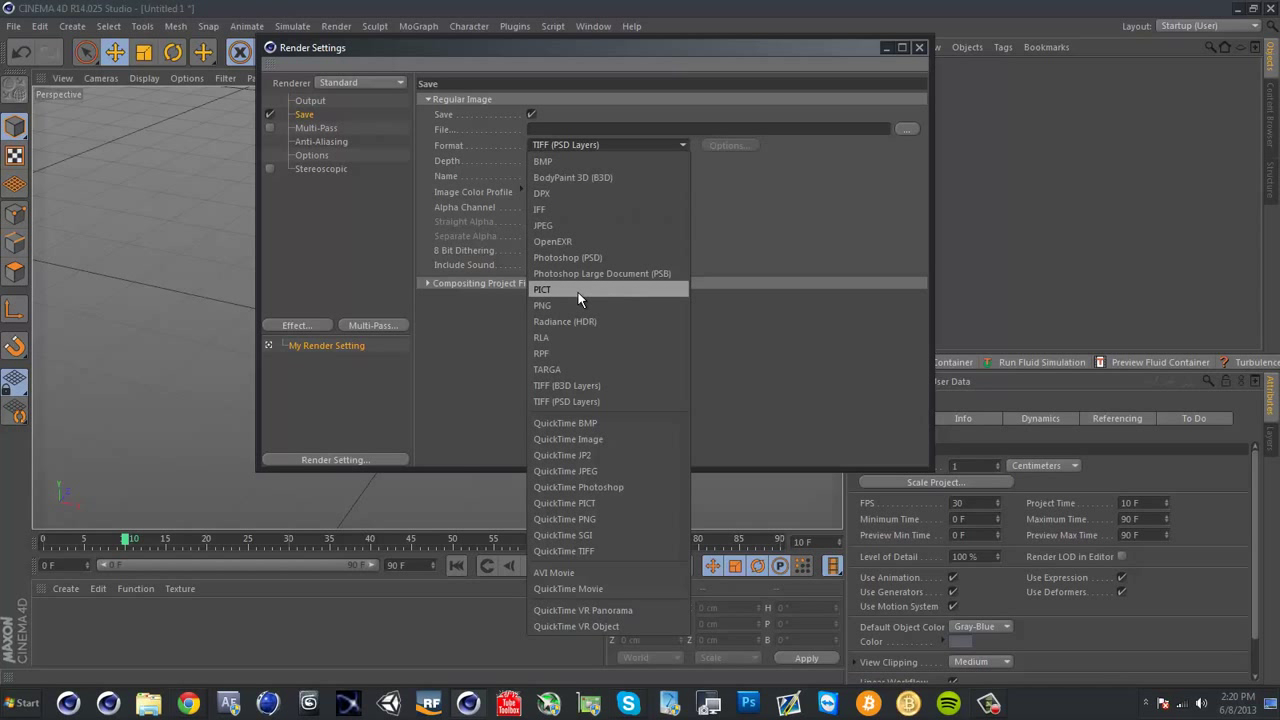
{"action": "left_click", "coordinate": [587, 588]}
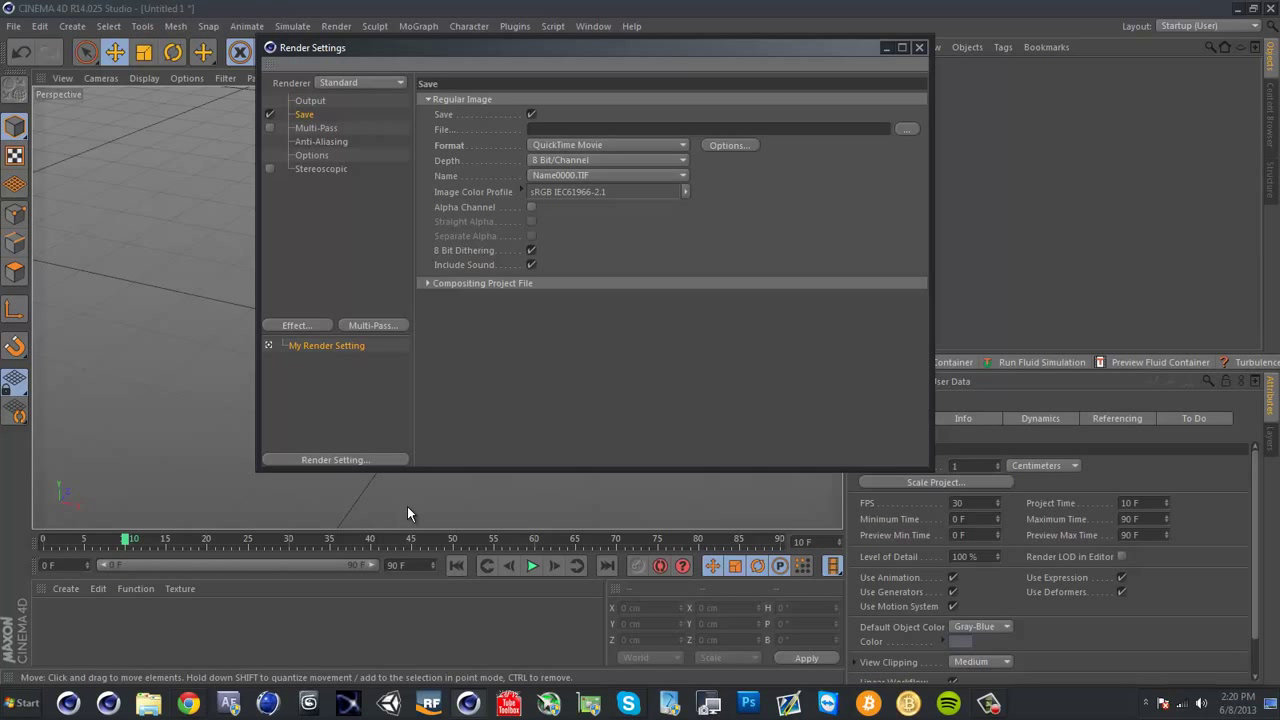
{"action": "left_click", "coordinate": [634, 143]}
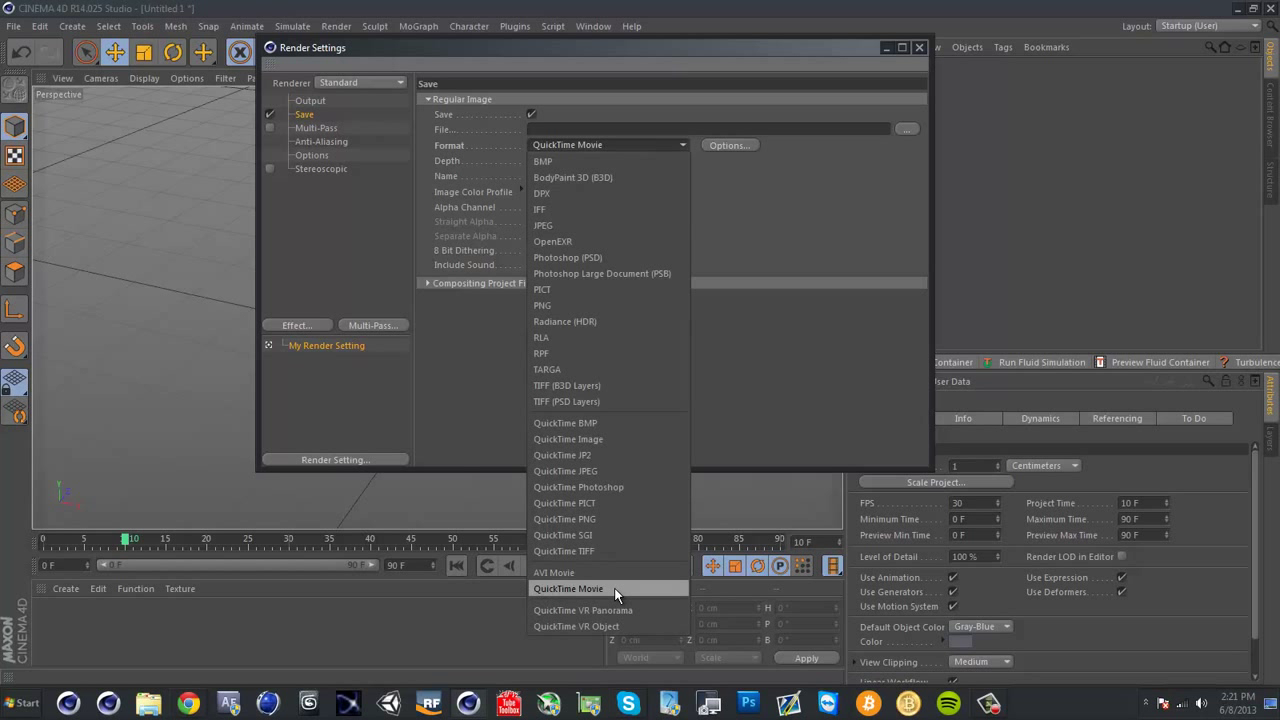
{"action": "left_click", "coordinate": [426, 375]}
Switch to Chrome, search Google for "quicktime player" in a new tab, and close it to return to Cinema 4D
{"action": "left_click", "coordinate": [188, 703]}
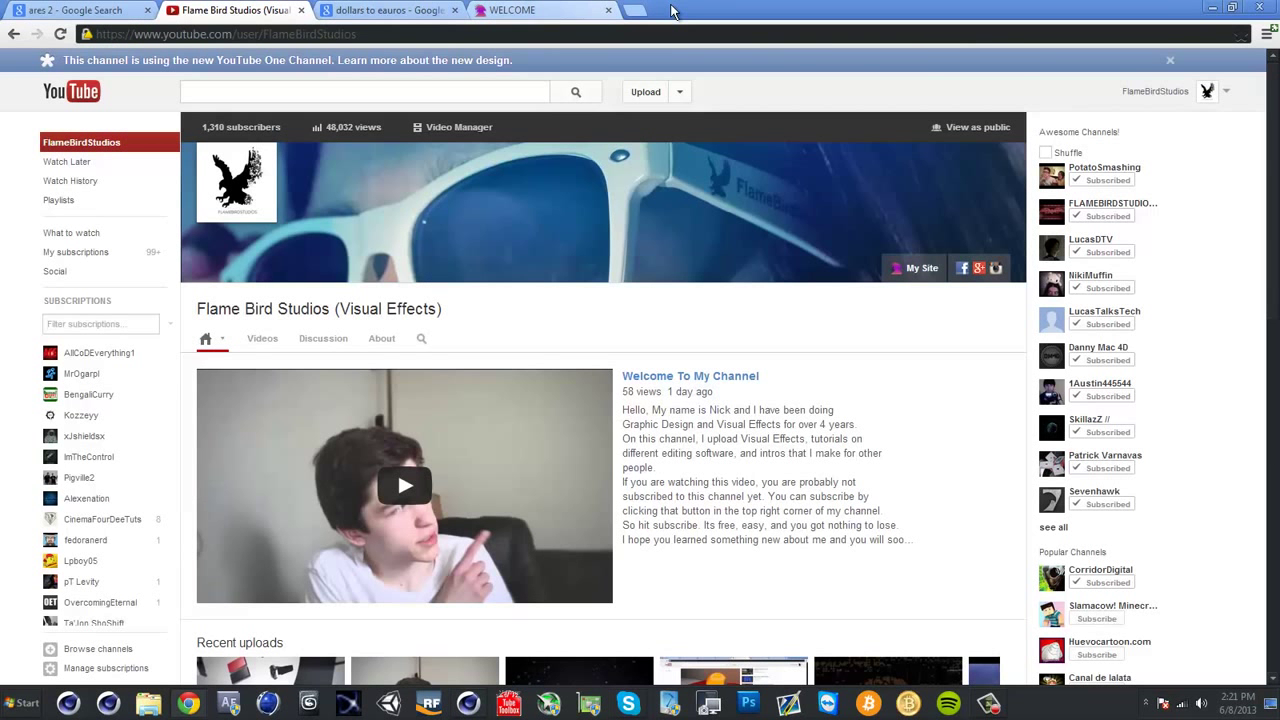
{"action": "left_click", "coordinate": [641, 9]}
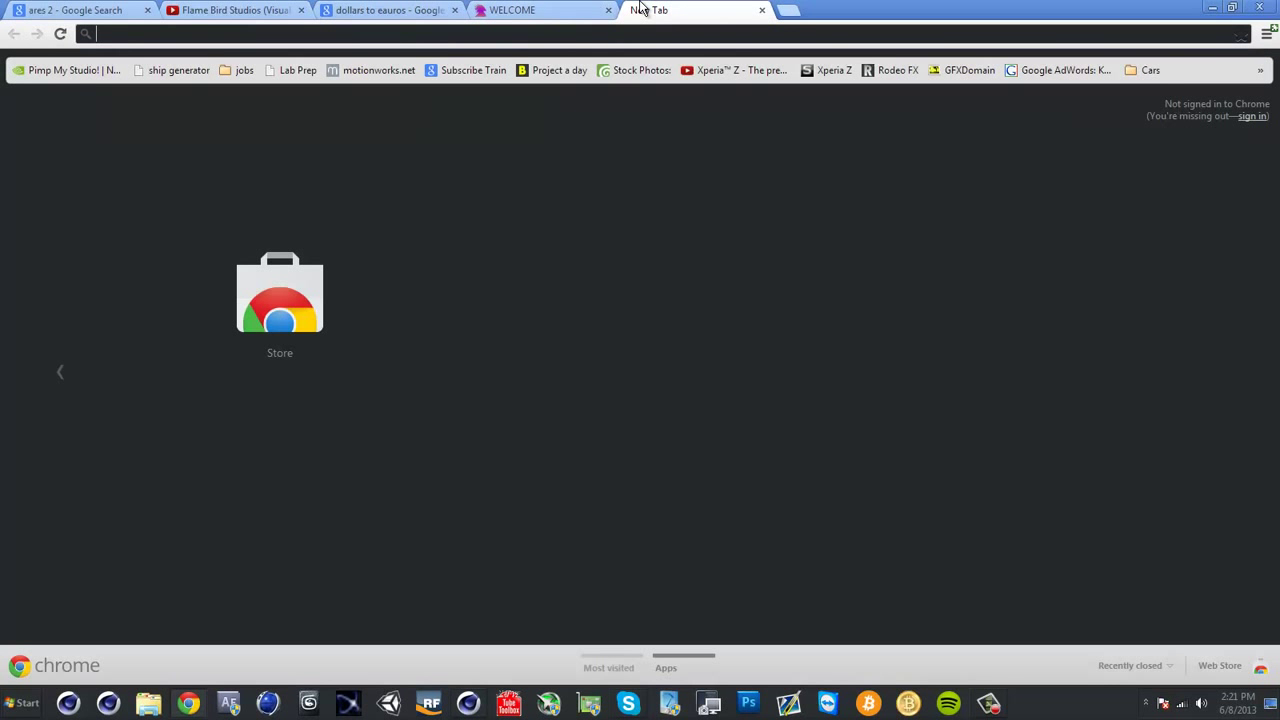
{"action": "type", "text": "qui"}
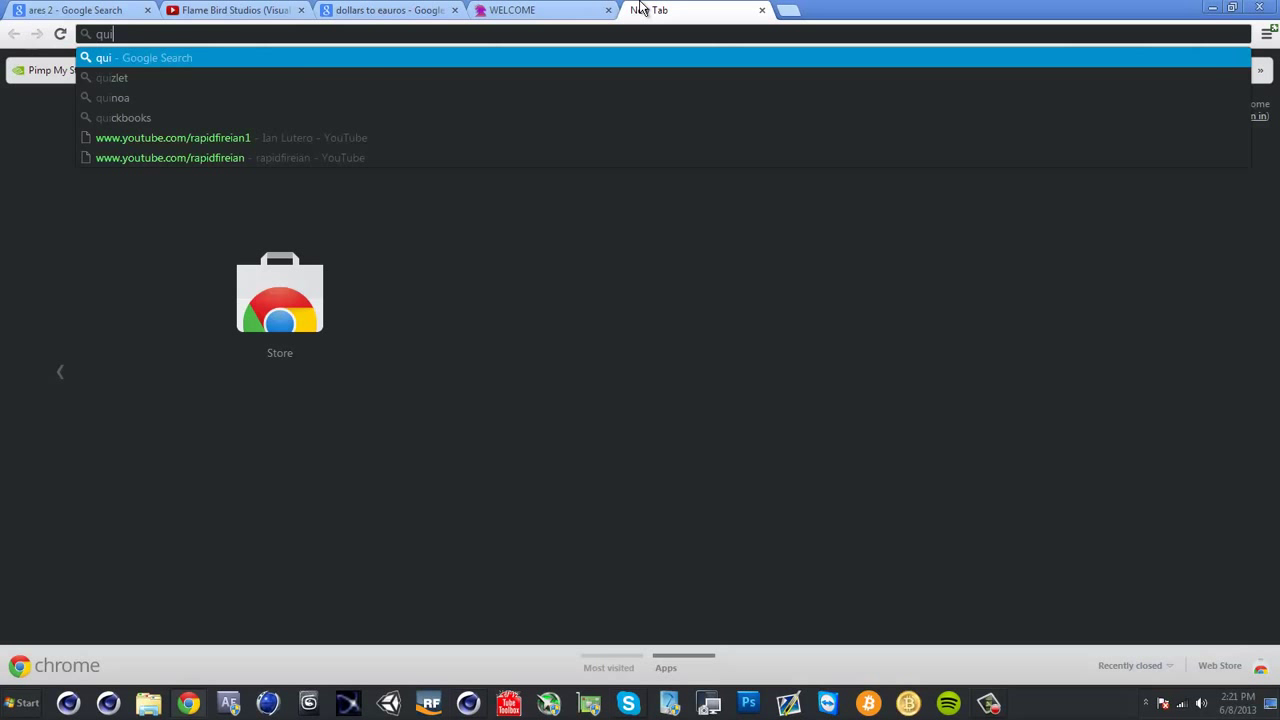
{"action": "type", "text": "cktime player"}
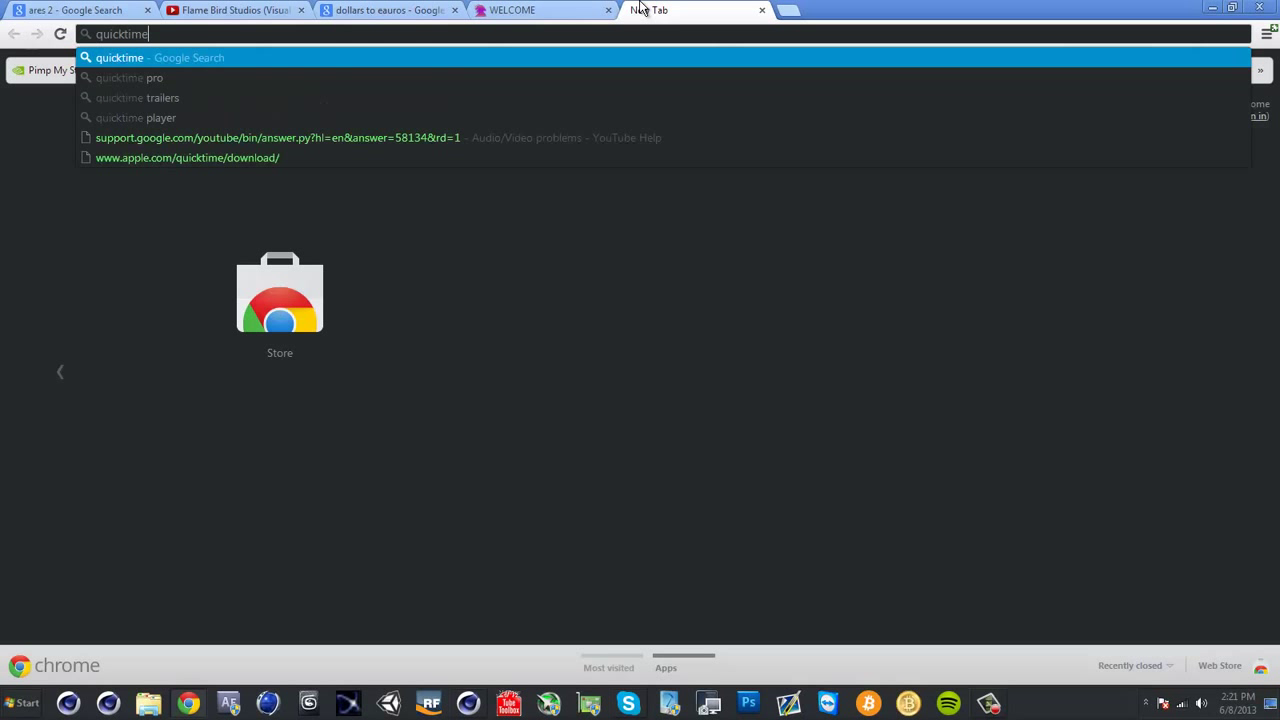
{"action": "key", "text": "Return"}
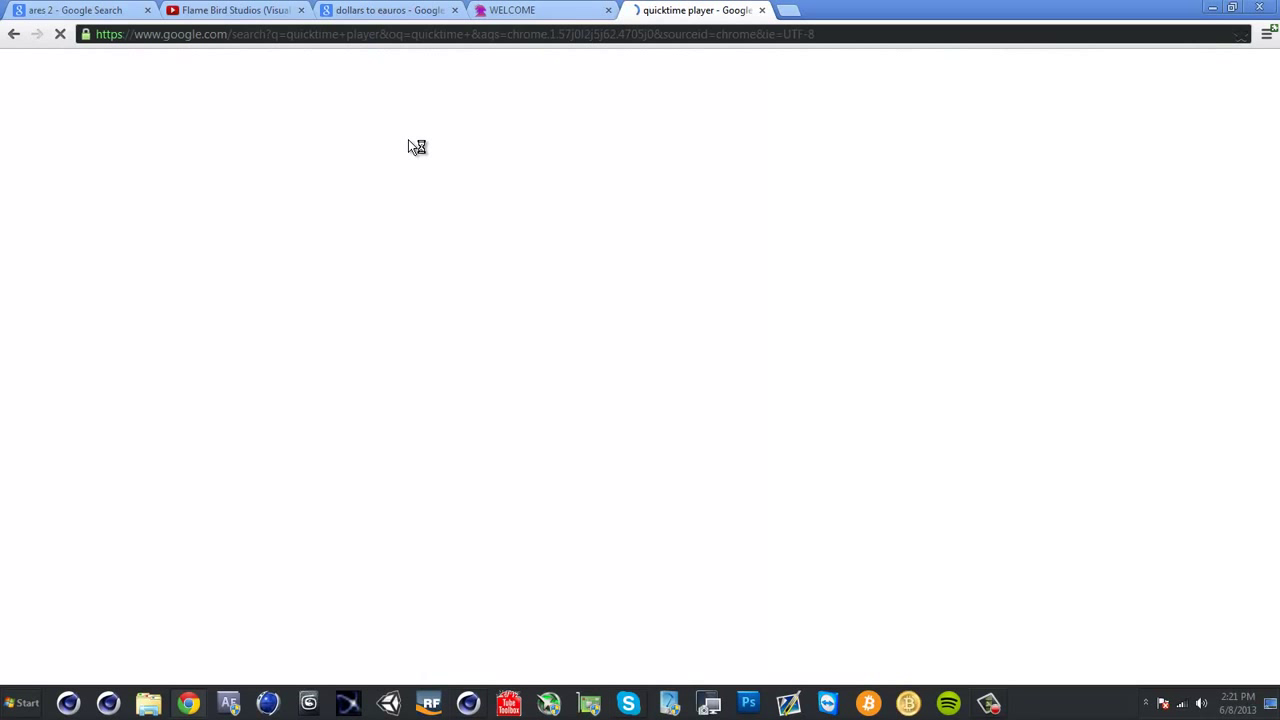
{"action": "left_click", "coordinate": [761, 10]}
{"action": "left_click", "coordinate": [172, 9]}
{"action": "left_click", "coordinate": [1212, 12]}
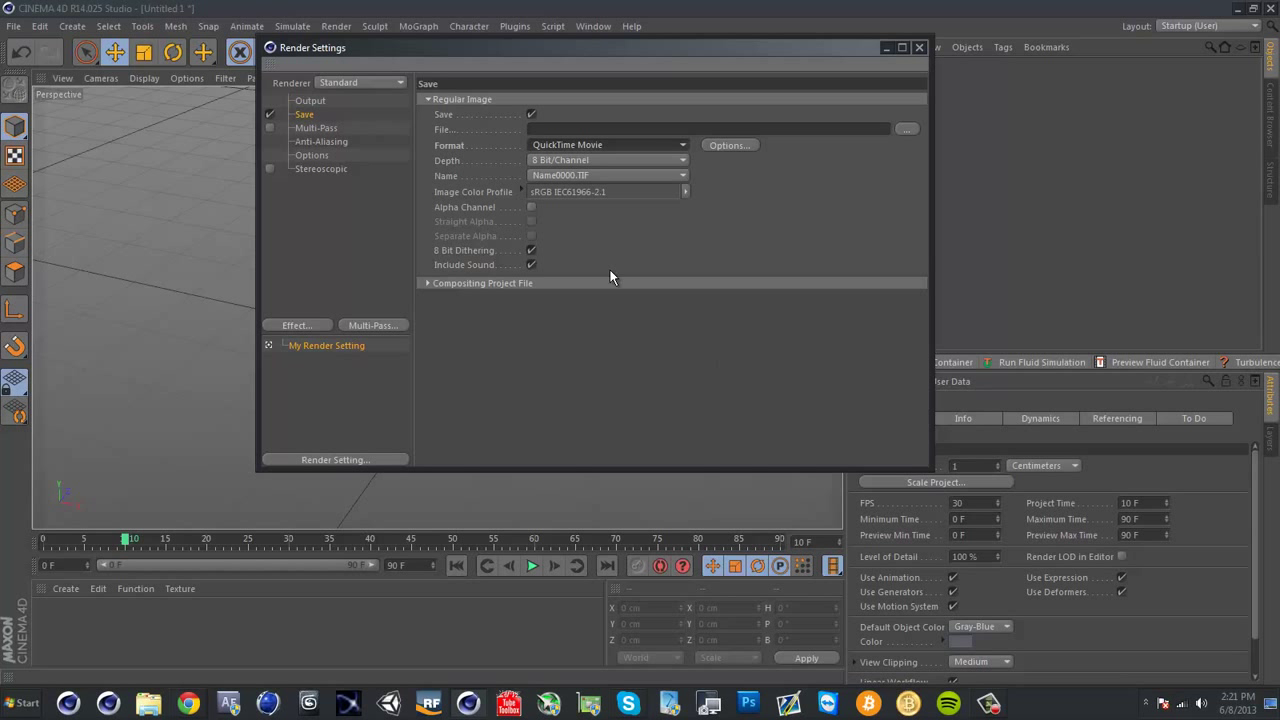
Enable Alpha Channel for the regular image and move the Render Settings window off the viewport
{"action": "left_click", "coordinate": [531, 206]}
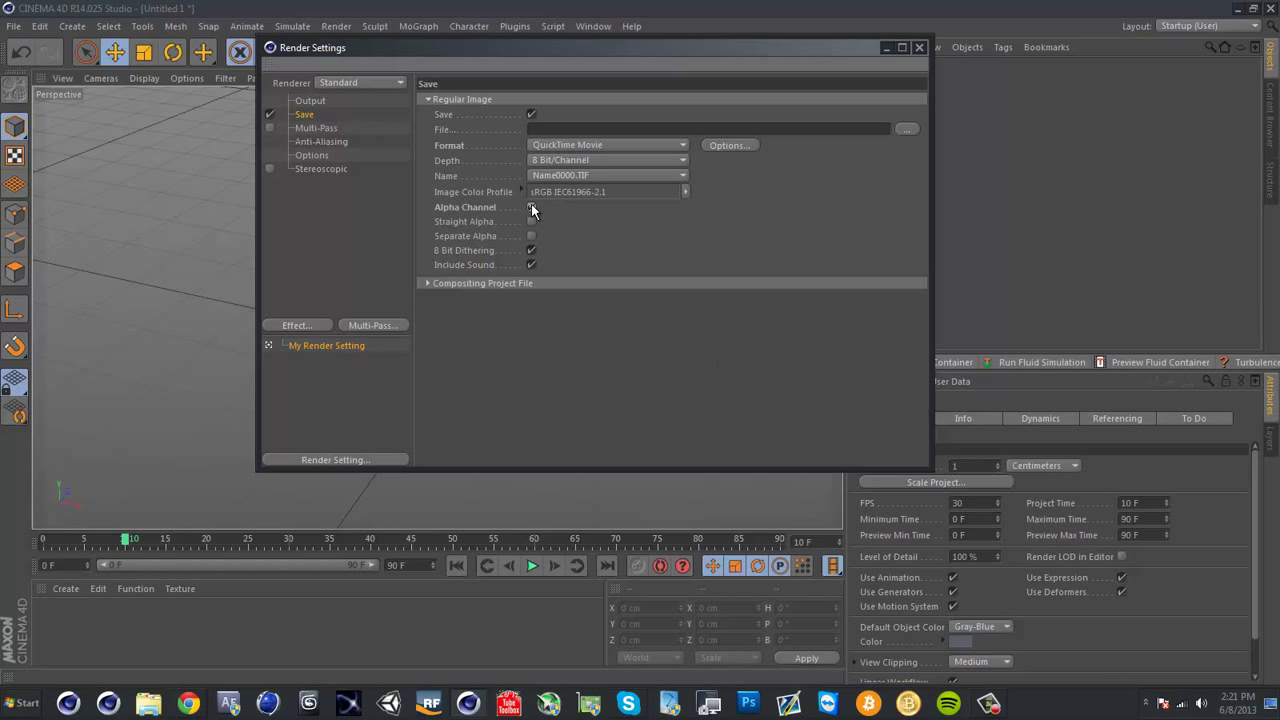
{"action": "left_click_drag", "start_coordinate": [510, 47], "coordinate": [860, 135]}
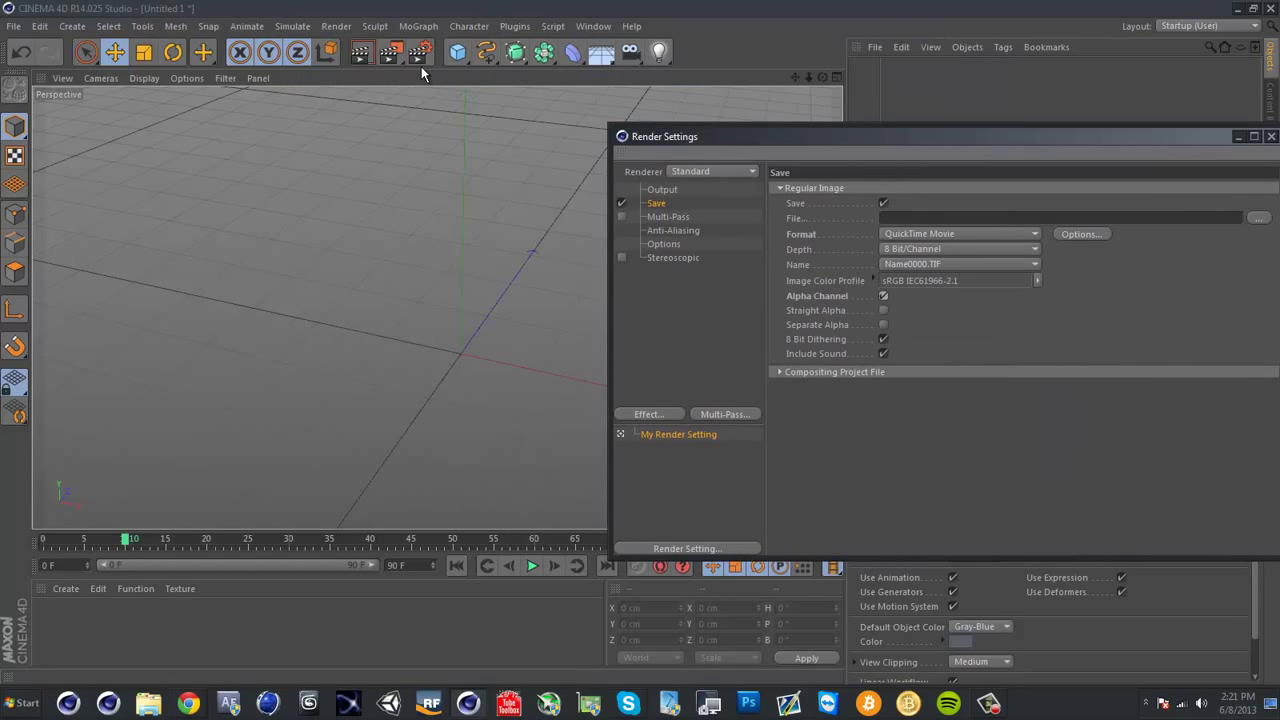
Add a cube, orbit to frame it, and render it in the perspective view
{"action": "left_click", "coordinate": [467, 52]}
{"action": "left_click_drag", "start_coordinate": [500, 357], "coordinate": [396, 250], "text": "alt"}
{"action": "left_click", "coordinate": [360, 52]}
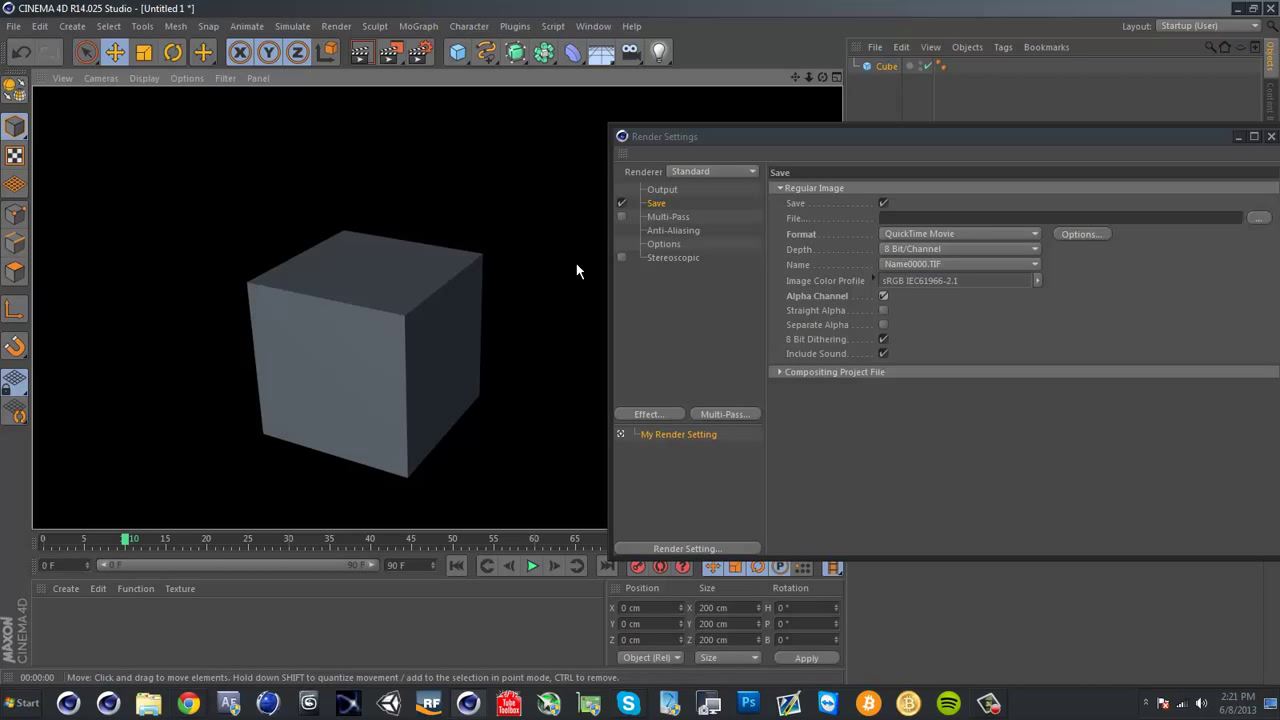
Delete the cube from the scene and move the Render Settings window back over the viewport
{"action": "left_click", "coordinate": [880, 67]}
{"action": "key", "text": "Delete"}
{"action": "left_click_drag", "start_coordinate": [905, 139], "coordinate": [660, 113]}
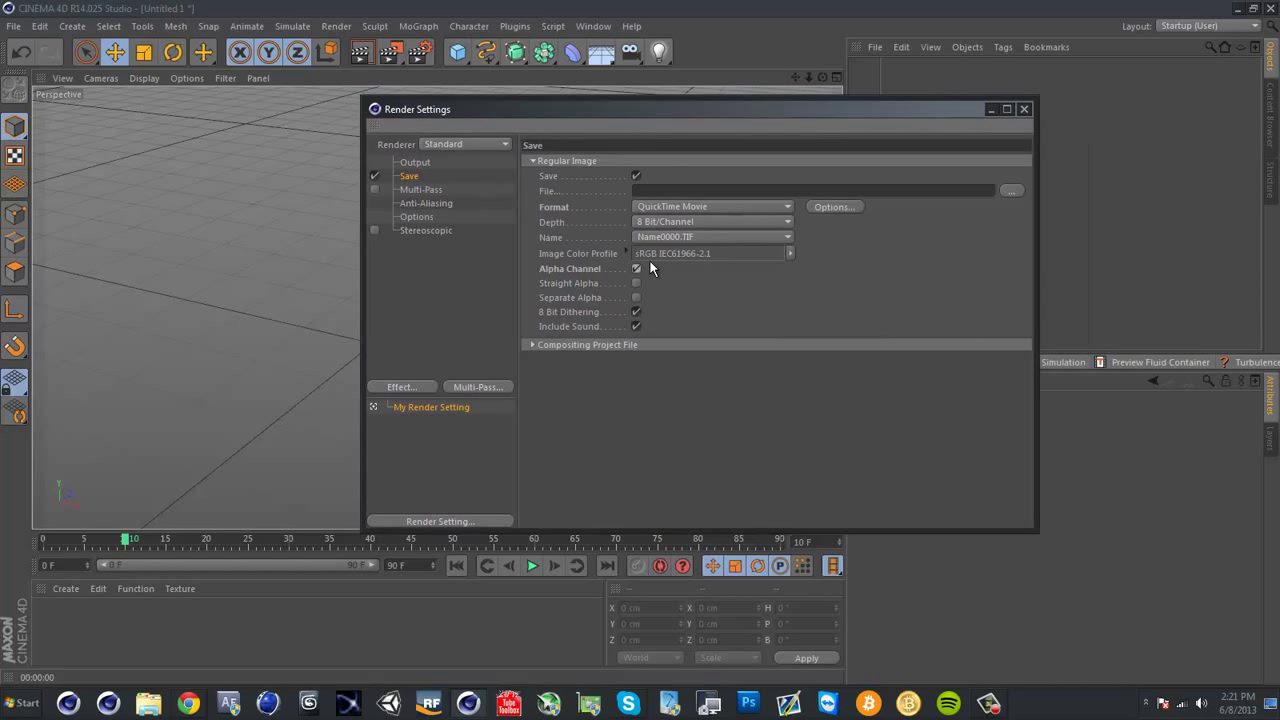
Review the image format list while keeping QuickTime Movie, and test render the empty scene in the Picture Viewer
{"action": "left_click", "coordinate": [668, 206]}
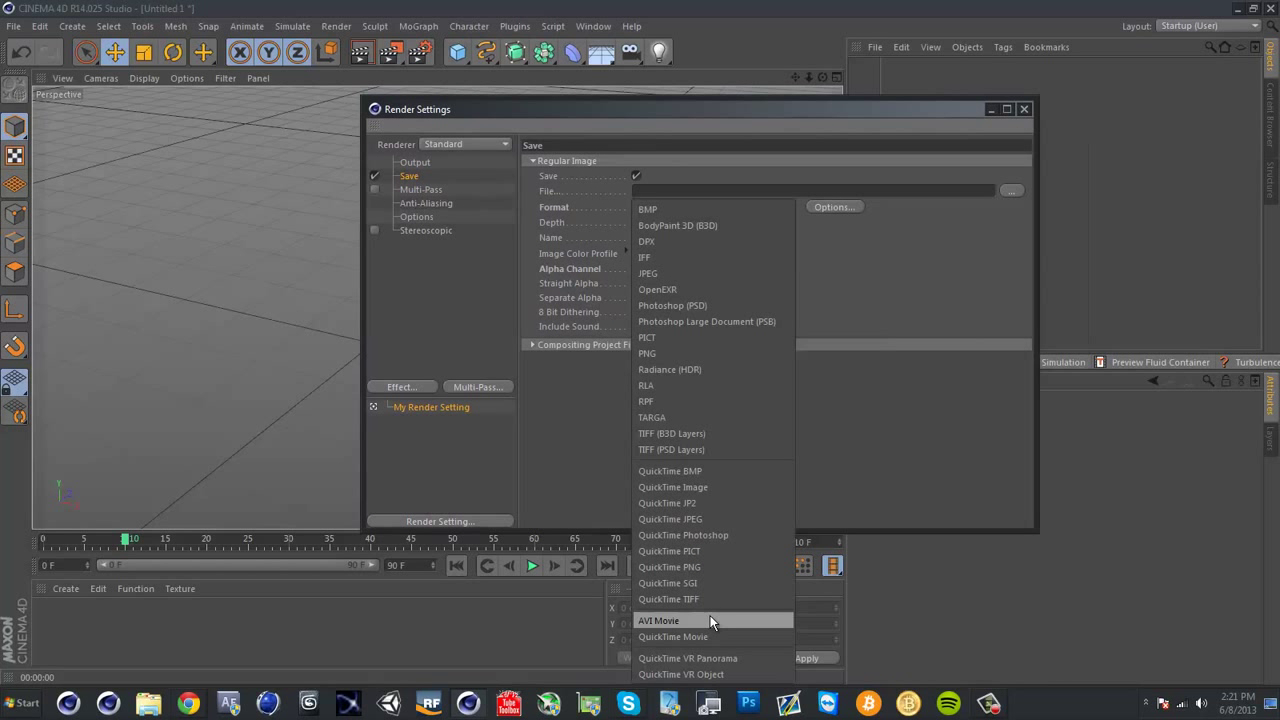
{"action": "left_click", "coordinate": [908, 292]}
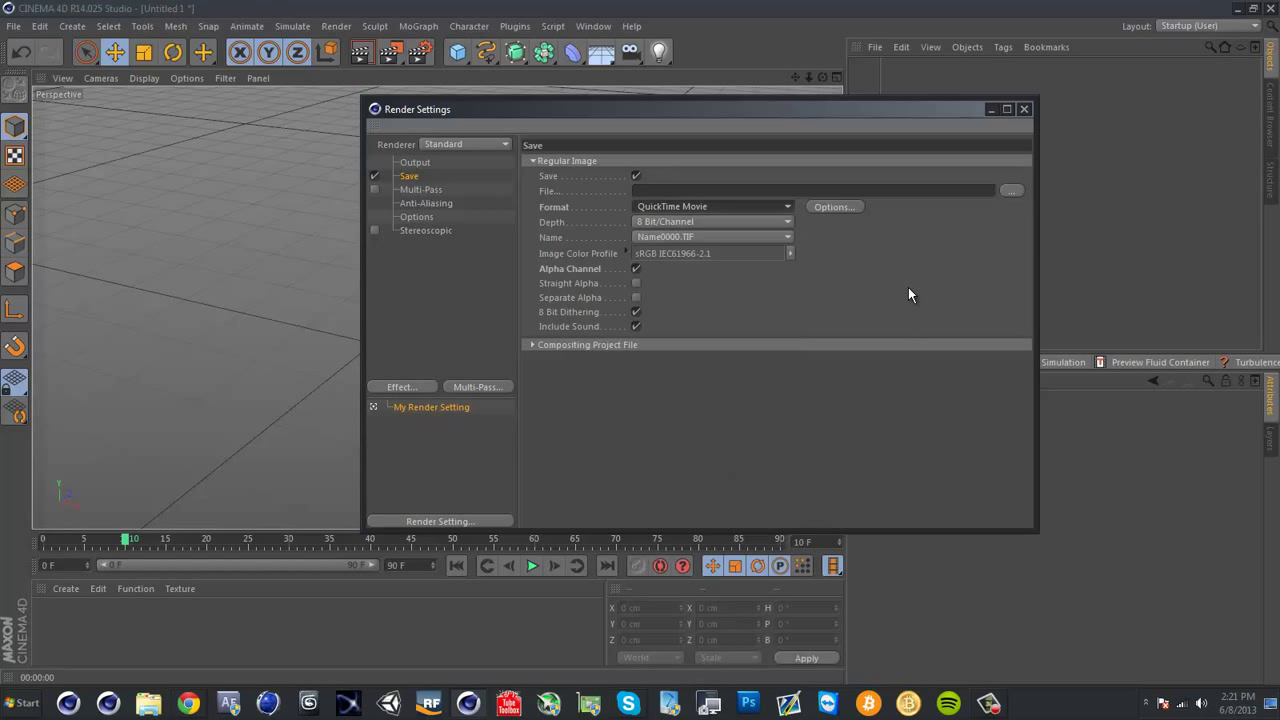
{"action": "left_click", "coordinate": [393, 57]}
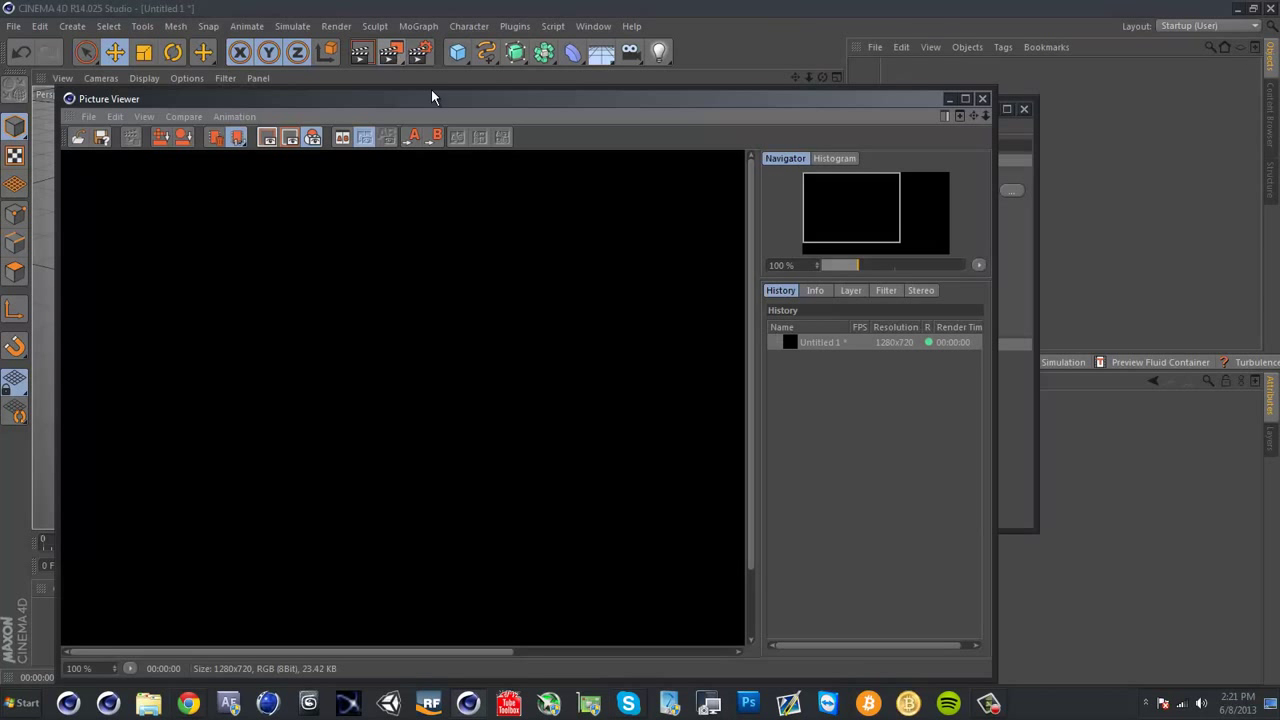
{"action": "left_click", "coordinate": [982, 99]}
Set the render output file to "starter test" on the Iomega_Ext_Drive (H:) drive
{"action": "left_click", "coordinate": [720, 186]}
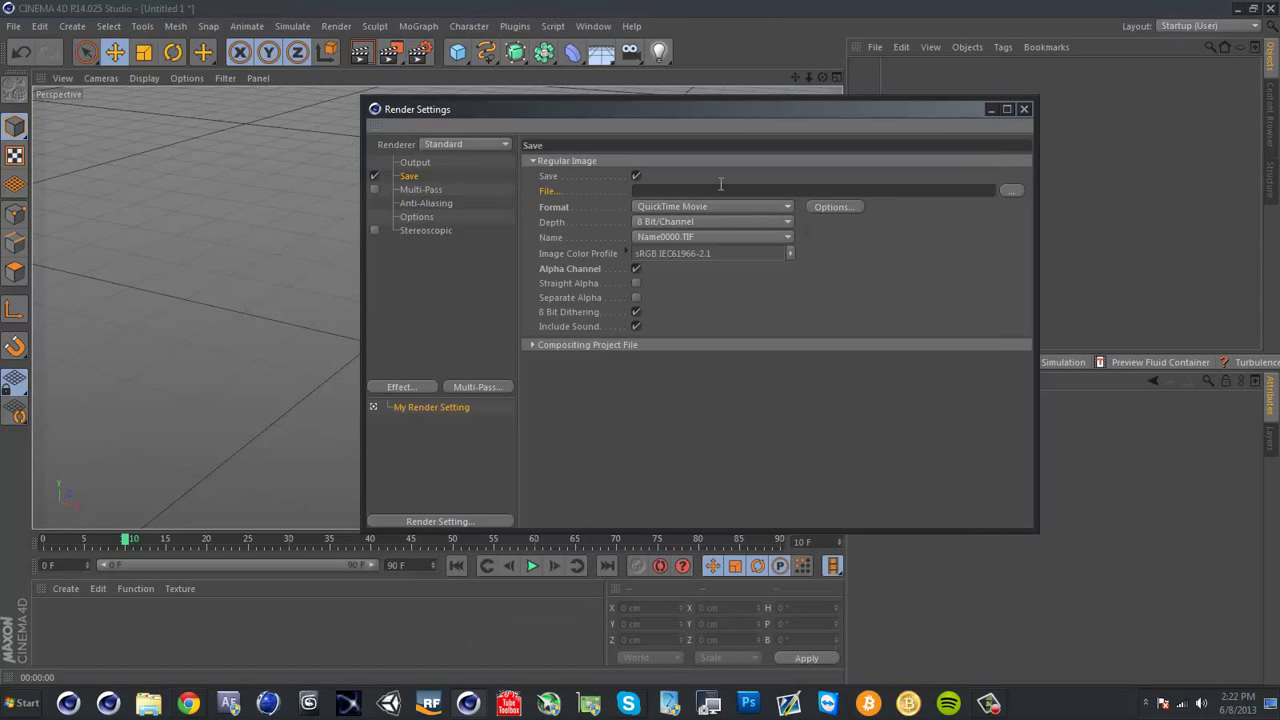
{"action": "left_click", "coordinate": [1017, 191]}
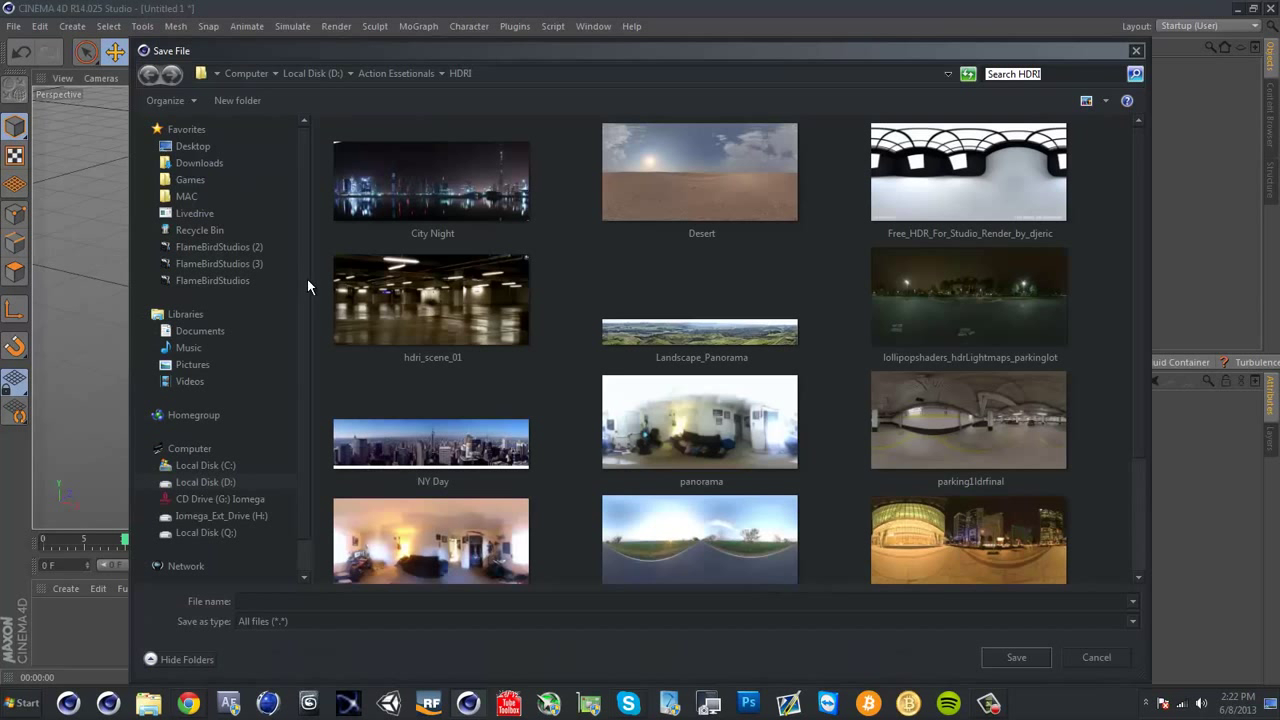
{"action": "scroll", "coordinate": [229, 477], "scroll_direction": "down", "scroll_amount": 1}
{"action": "left_click", "coordinate": [220, 475]}
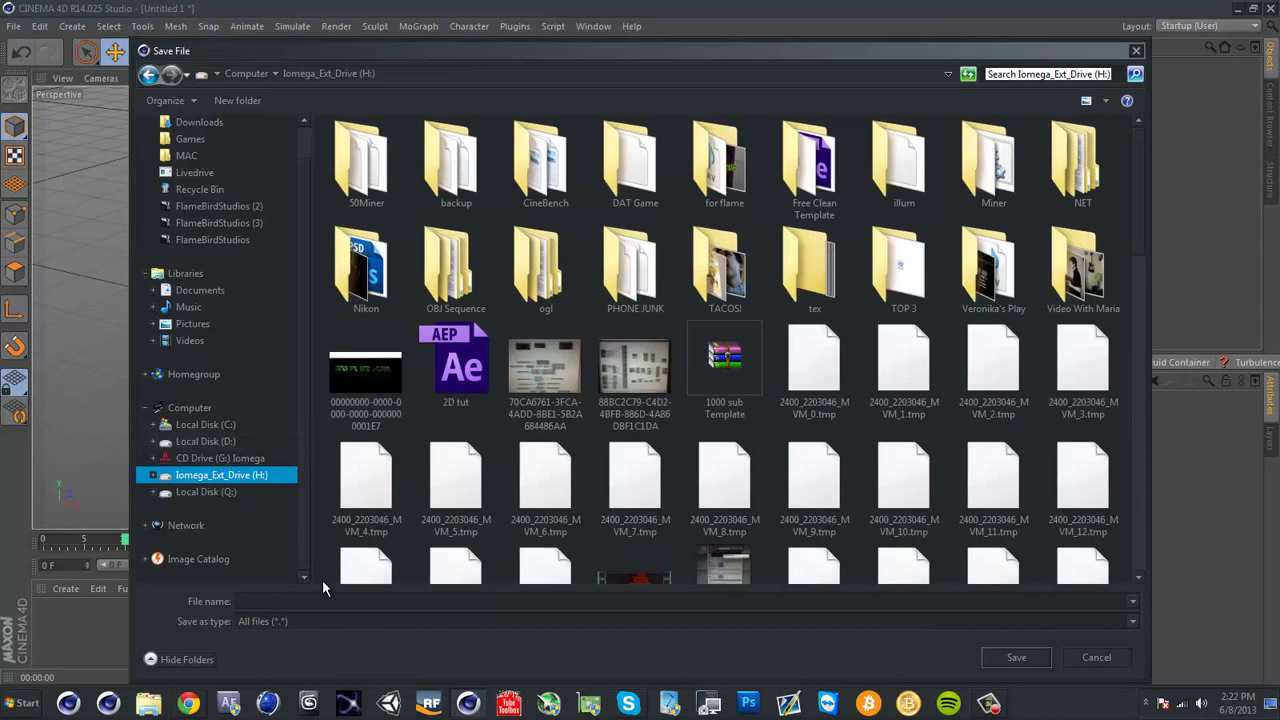
{"action": "left_click", "coordinate": [311, 599]}
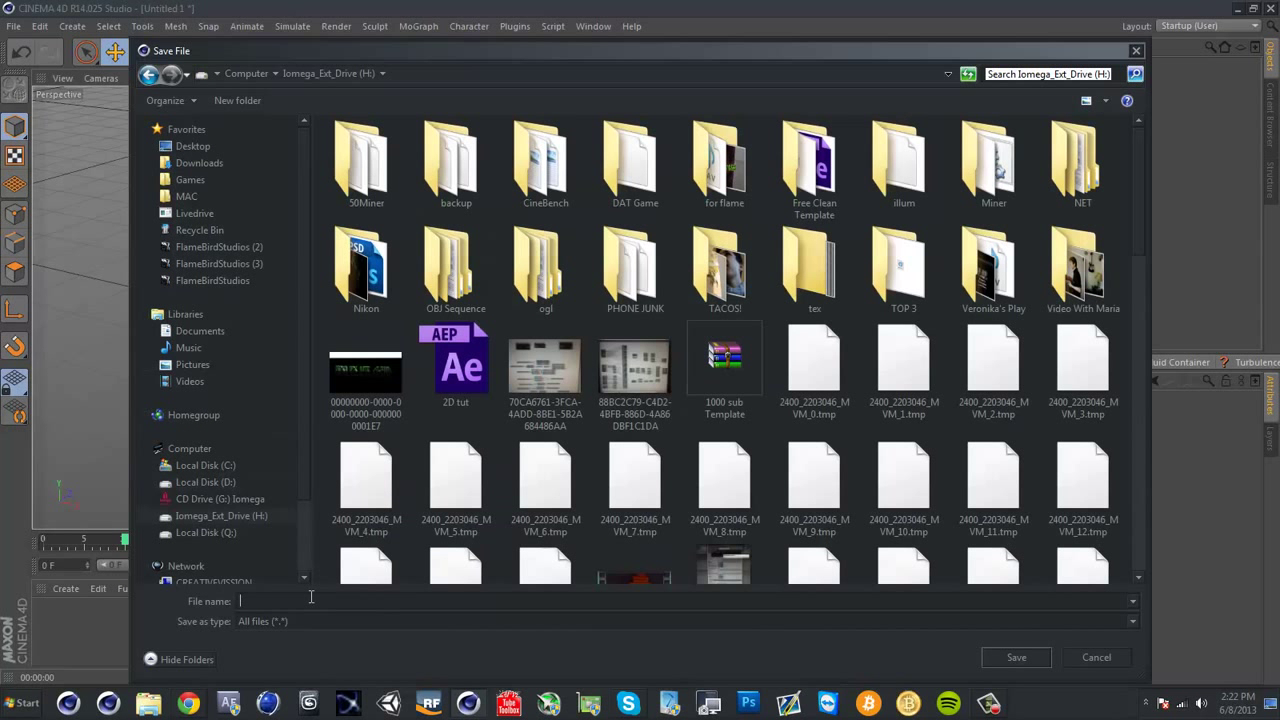
{"action": "type", "text": "starter test"}
{"action": "key", "text": "Return"}
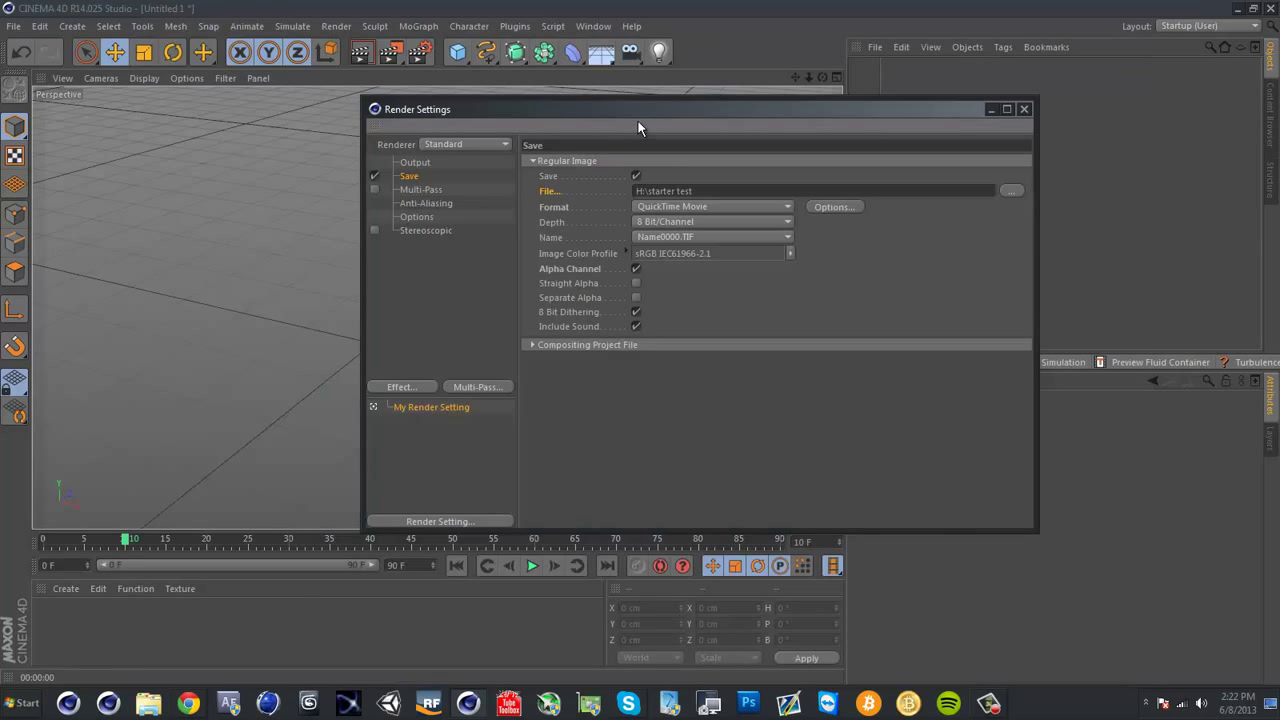
Reopen the output file's save location and save it again under the name "starter test"
{"action": "left_click", "coordinate": [1013, 189]}
{"action": "left_click", "coordinate": [308, 602]}
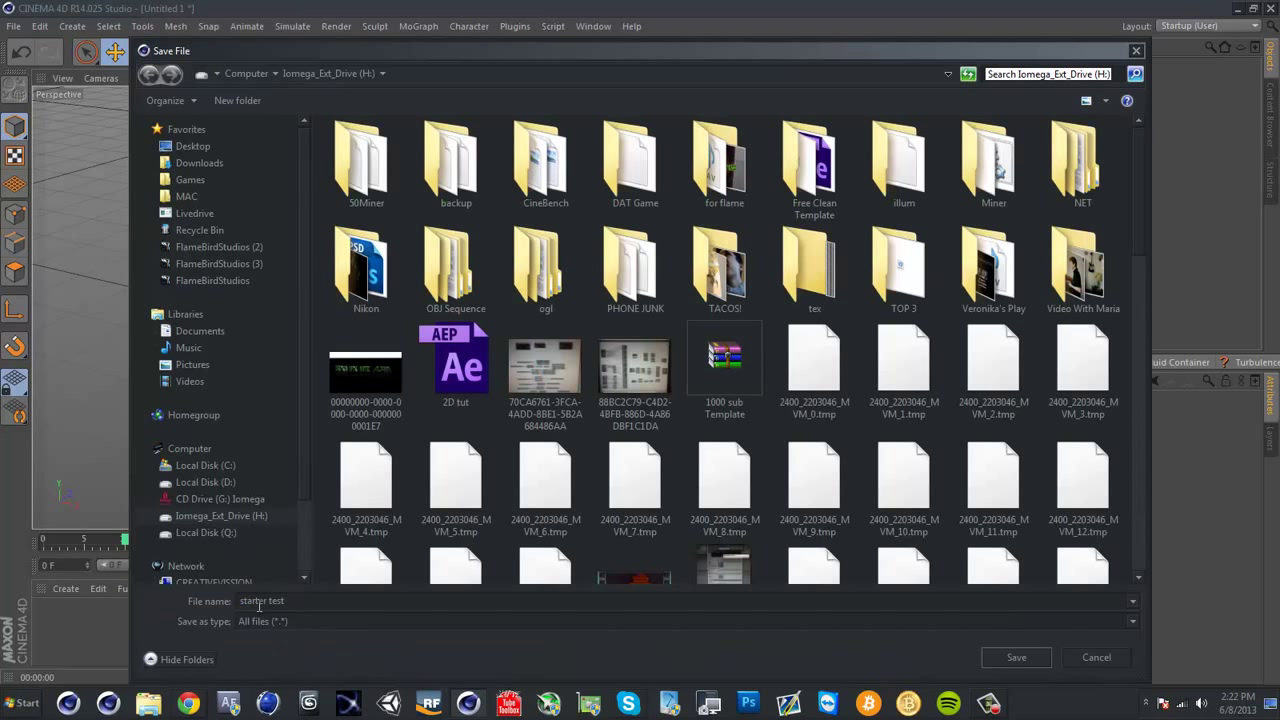
{"action": "left_click", "coordinate": [1016, 660]}
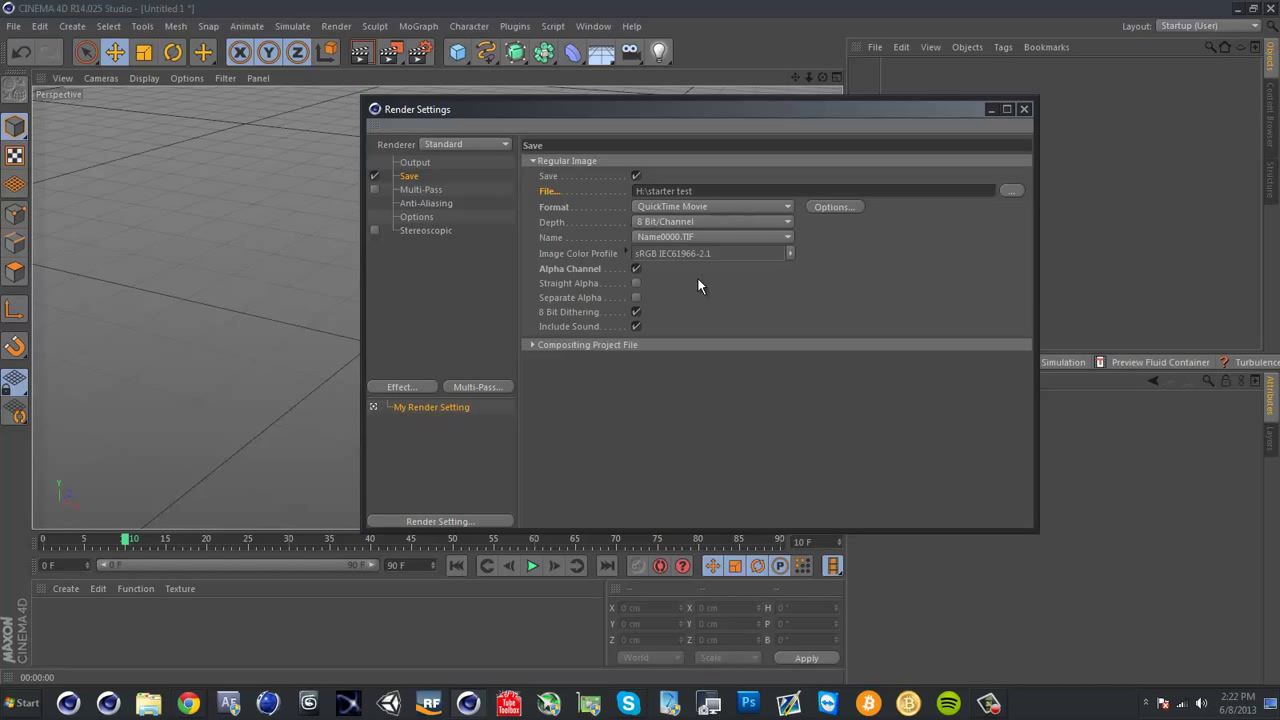
Examine the Compositing Project File options and the Multi-Pass settings, and return to the Save settings
{"action": "left_click", "coordinate": [532, 345]}
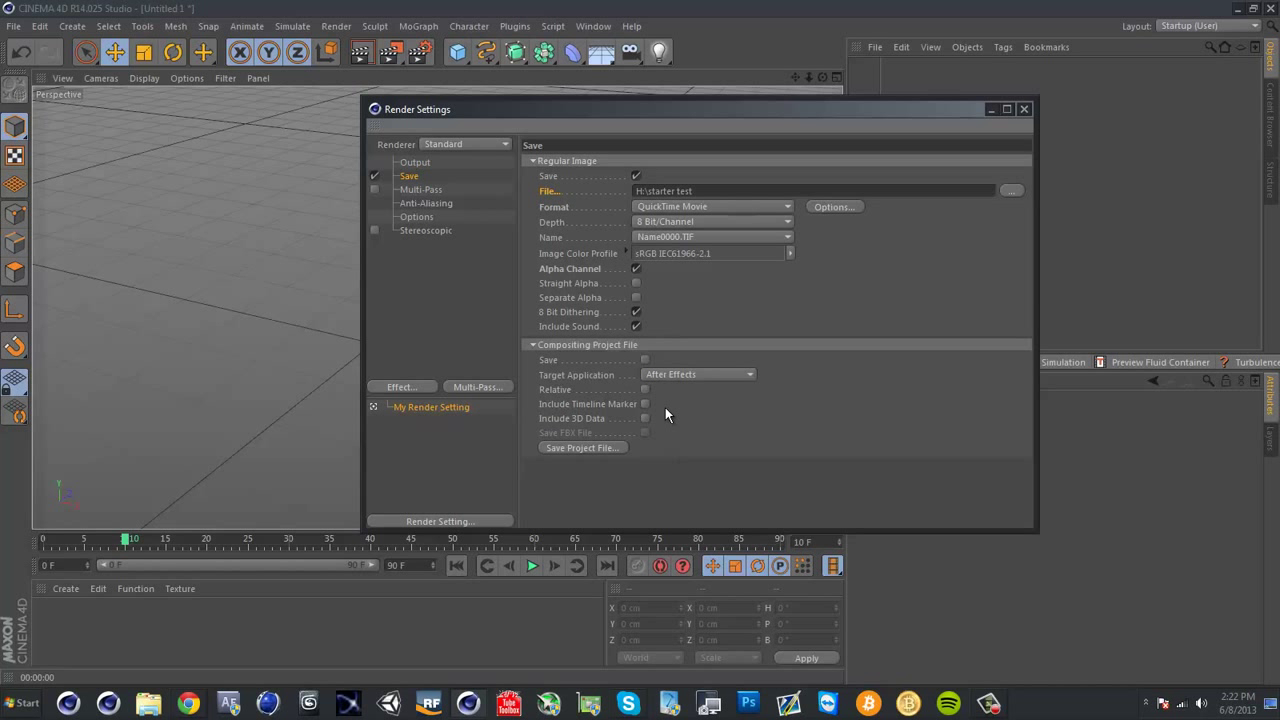
{"action": "left_click", "coordinate": [583, 346]}
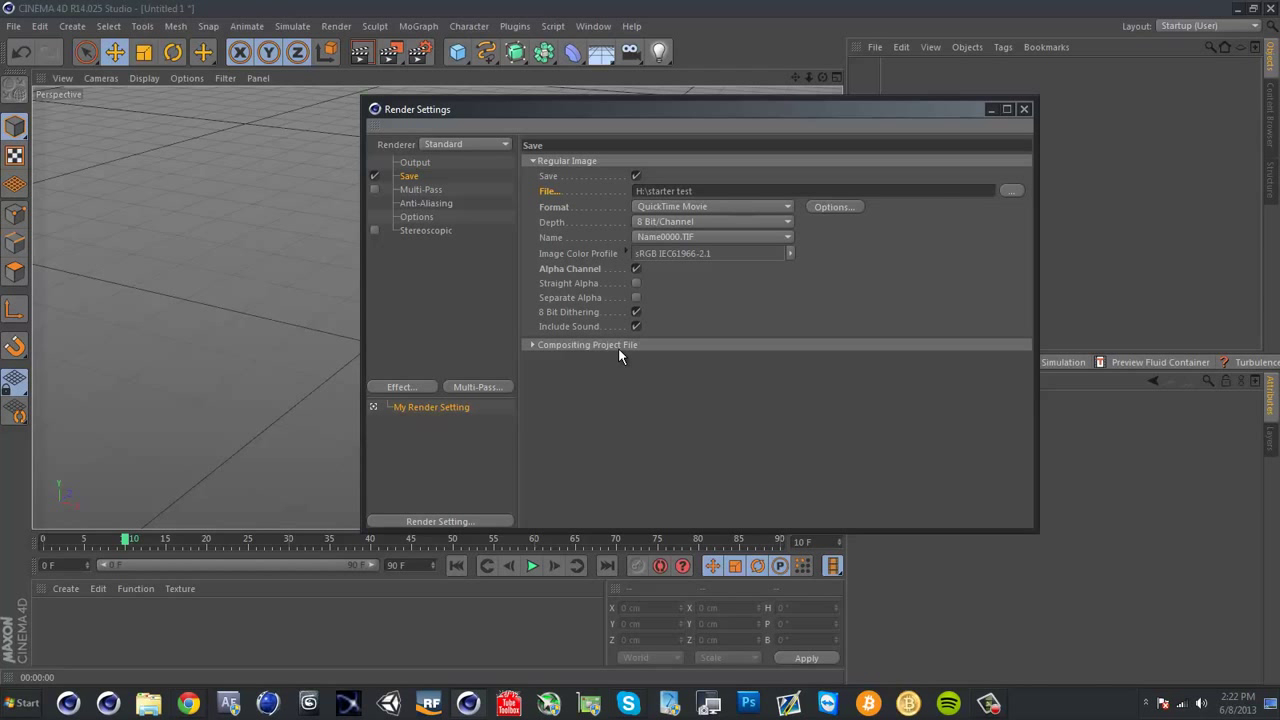
{"action": "left_click", "coordinate": [427, 190]}
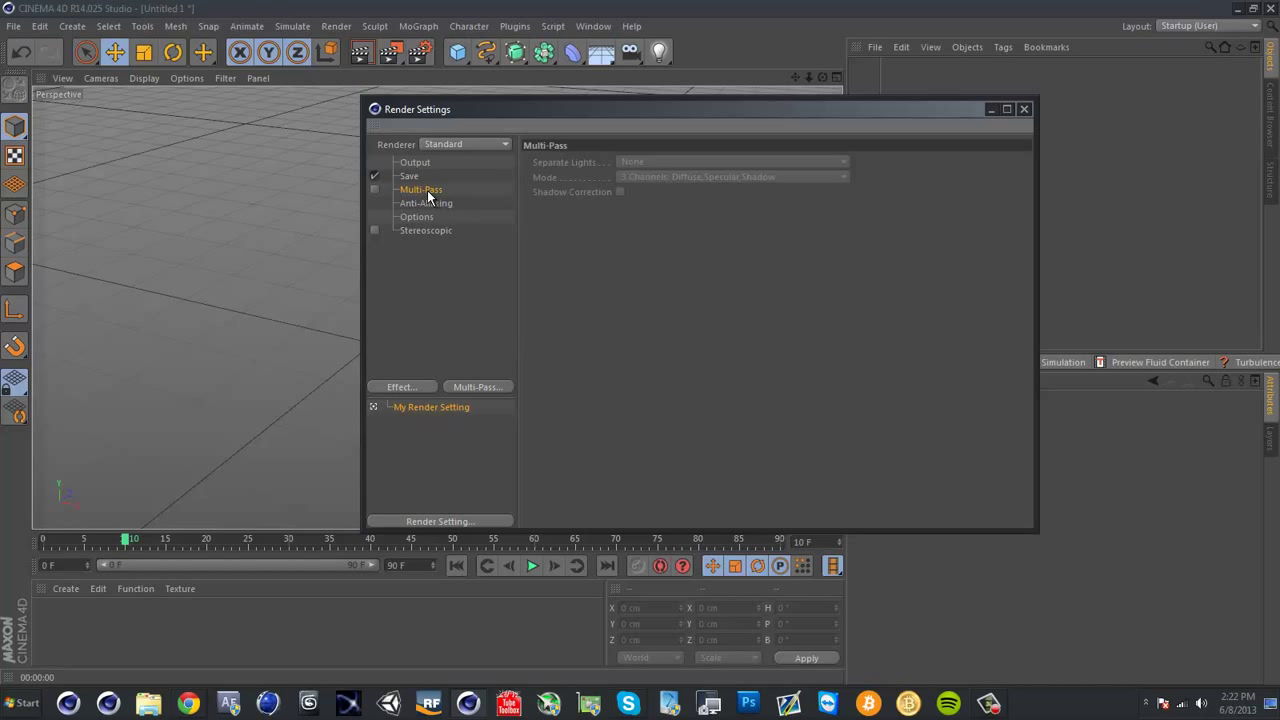
{"action": "left_click", "coordinate": [410, 177]}
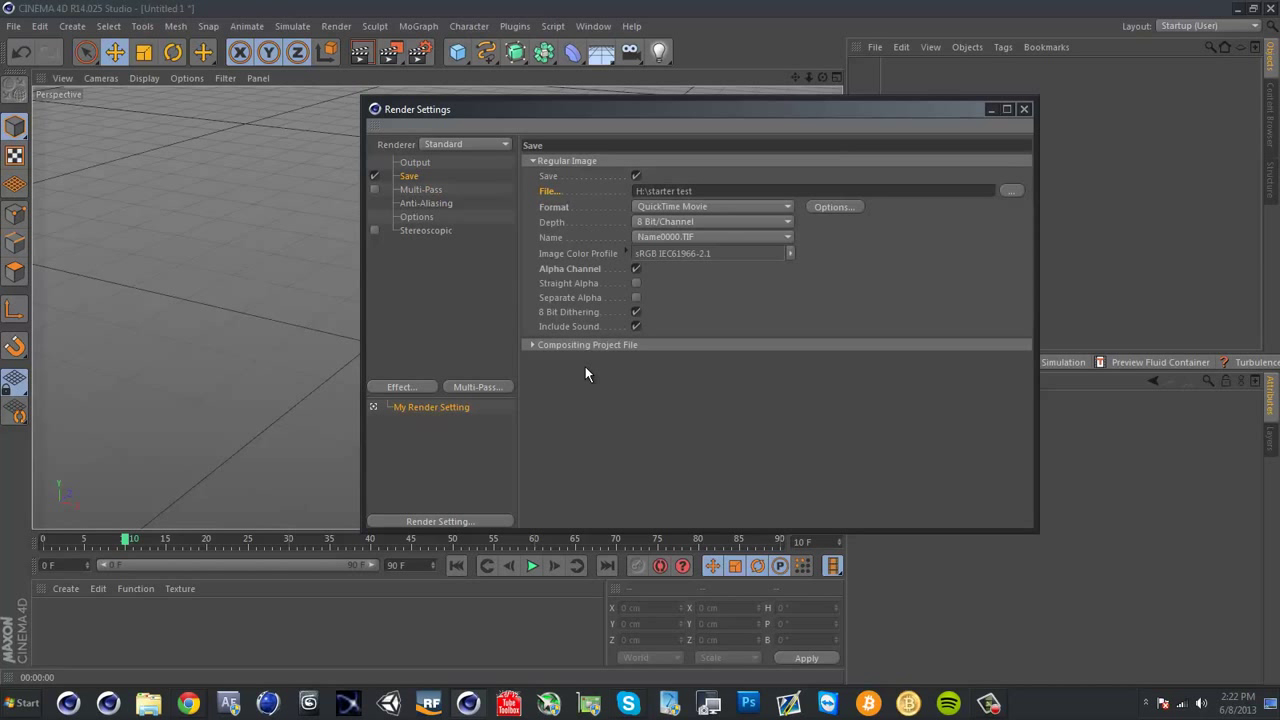
Set the render's Anti-Aliasing to Best with a Min Level of 2x2
{"action": "left_click", "coordinate": [415, 204]}
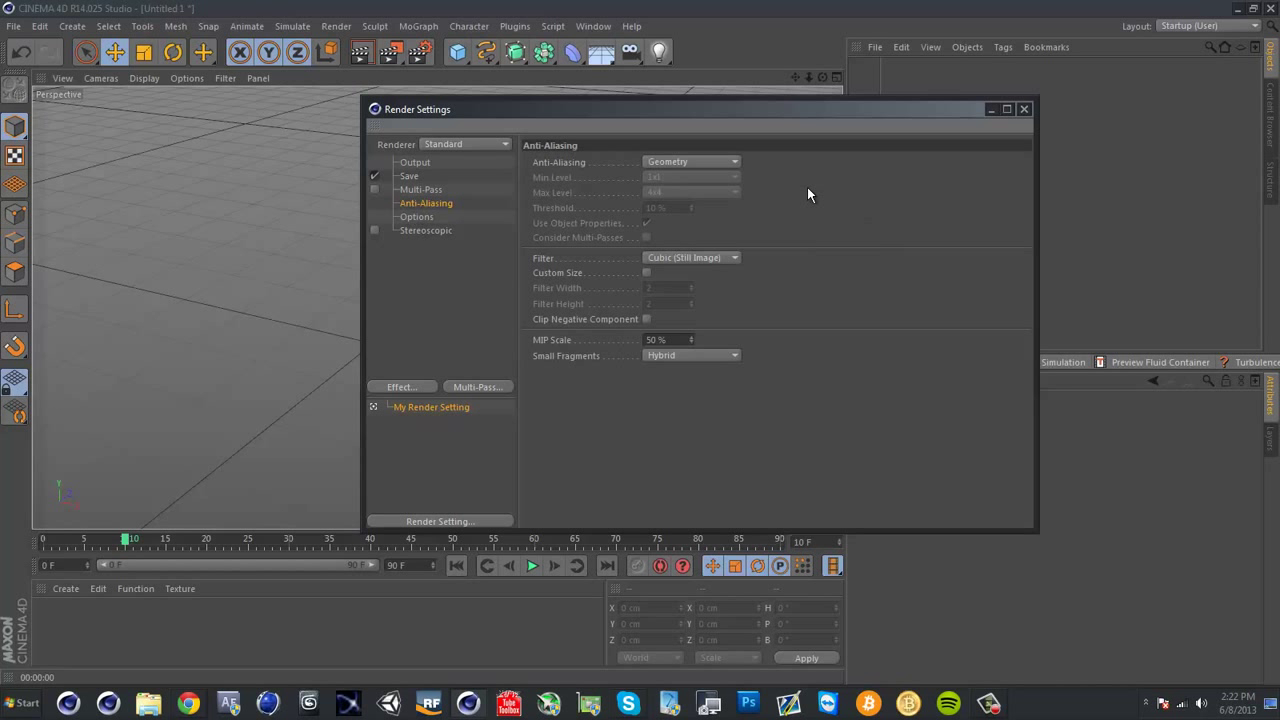
{"action": "left_click_drag", "start_coordinate": [721, 108], "coordinate": [855, 104]}
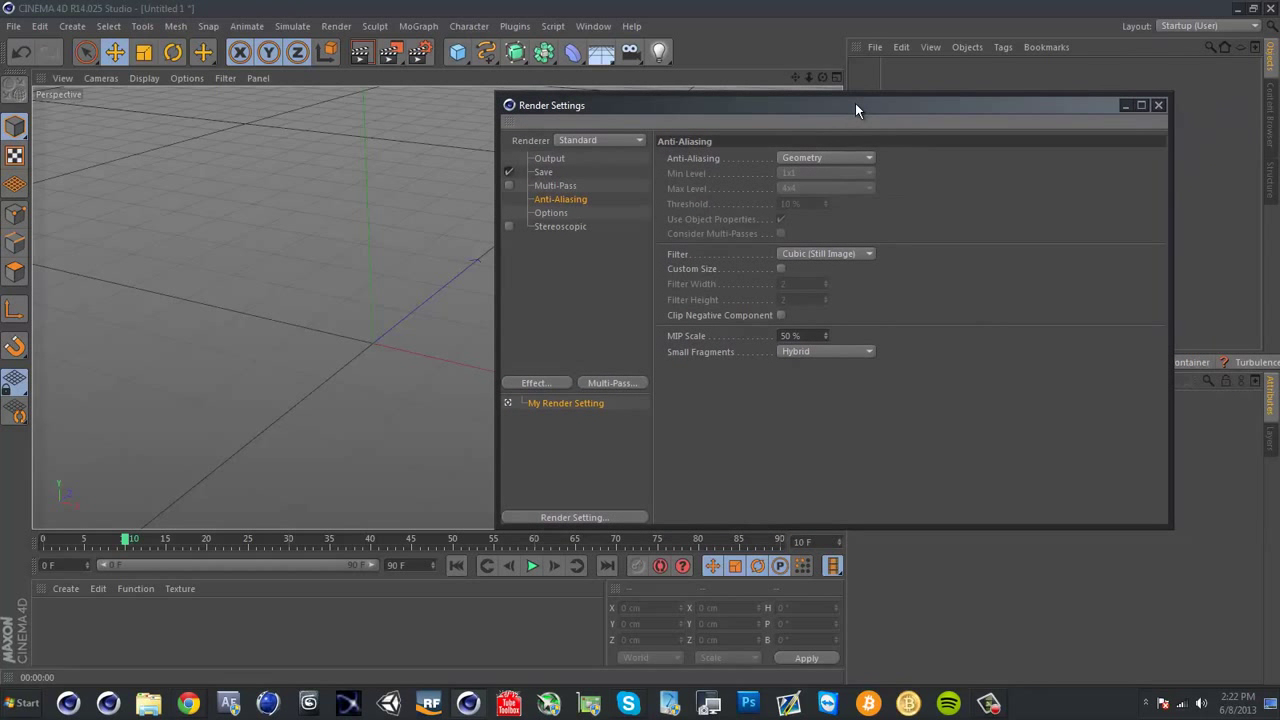
{"action": "left_click", "coordinate": [825, 158]}
{"action": "left_click", "coordinate": [813, 210]}
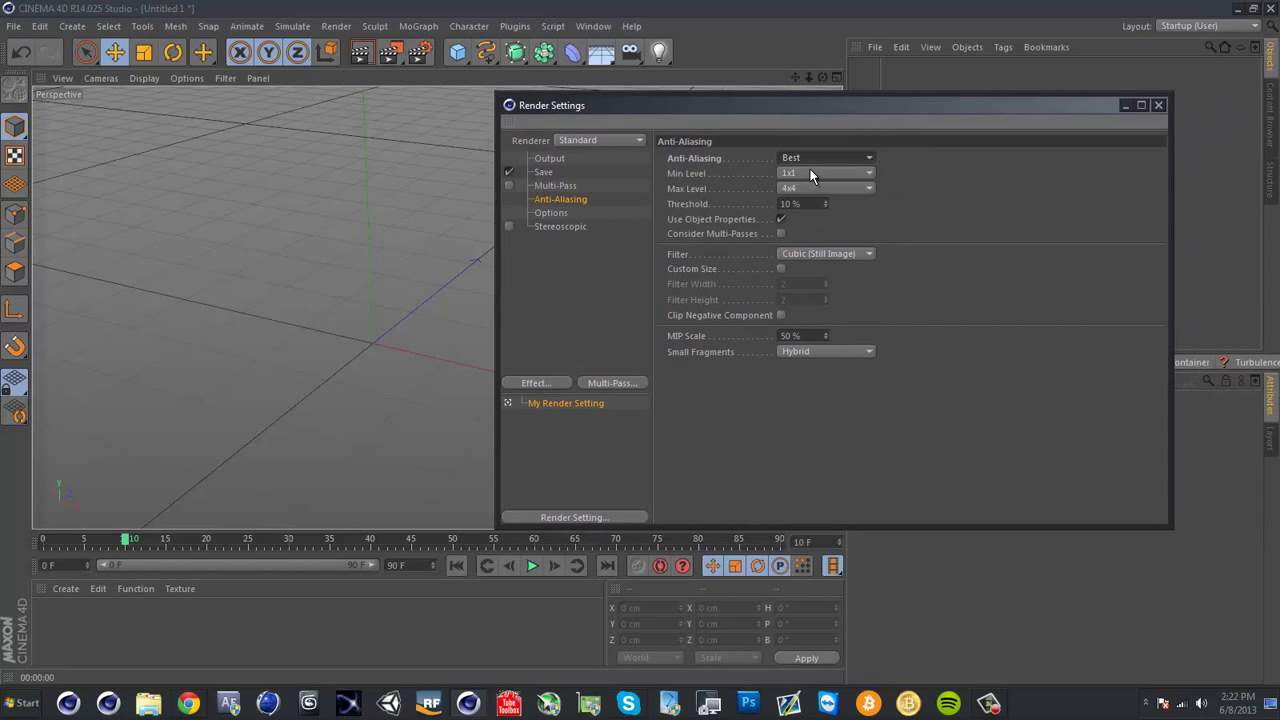
{"action": "left_click", "coordinate": [810, 173]}
{"action": "left_click", "coordinate": [814, 203]}
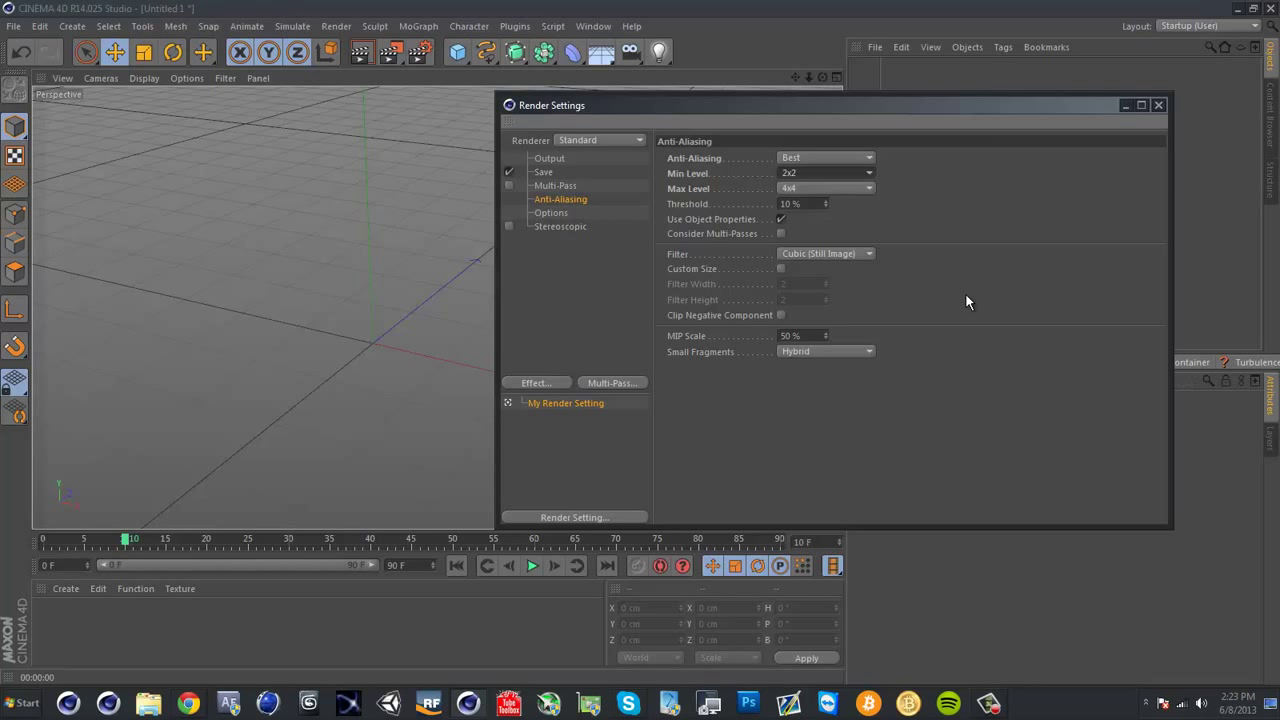
Switch to Chrome and search Google for "anti aliasing" in a new tab, accepting the suggested spelling
{"action": "left_click", "coordinate": [188, 703]}
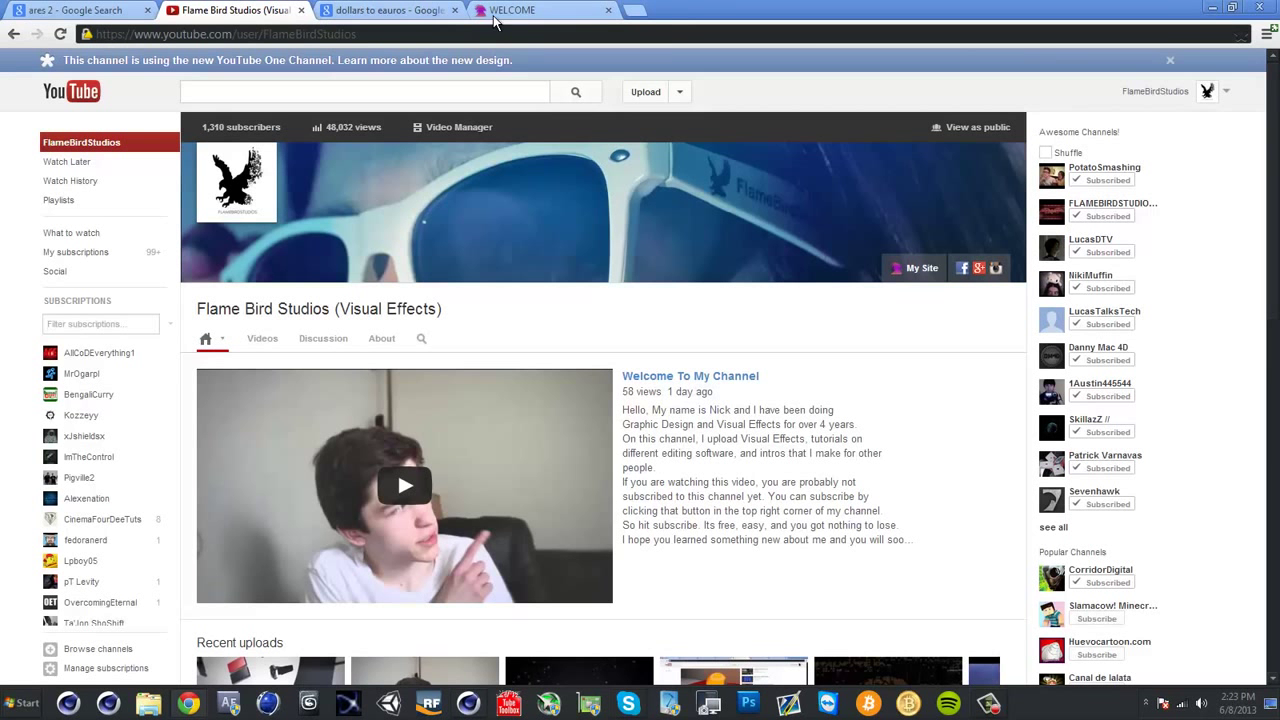
{"action": "left_click", "coordinate": [624, 12]}
{"action": "type", "text": "an"}
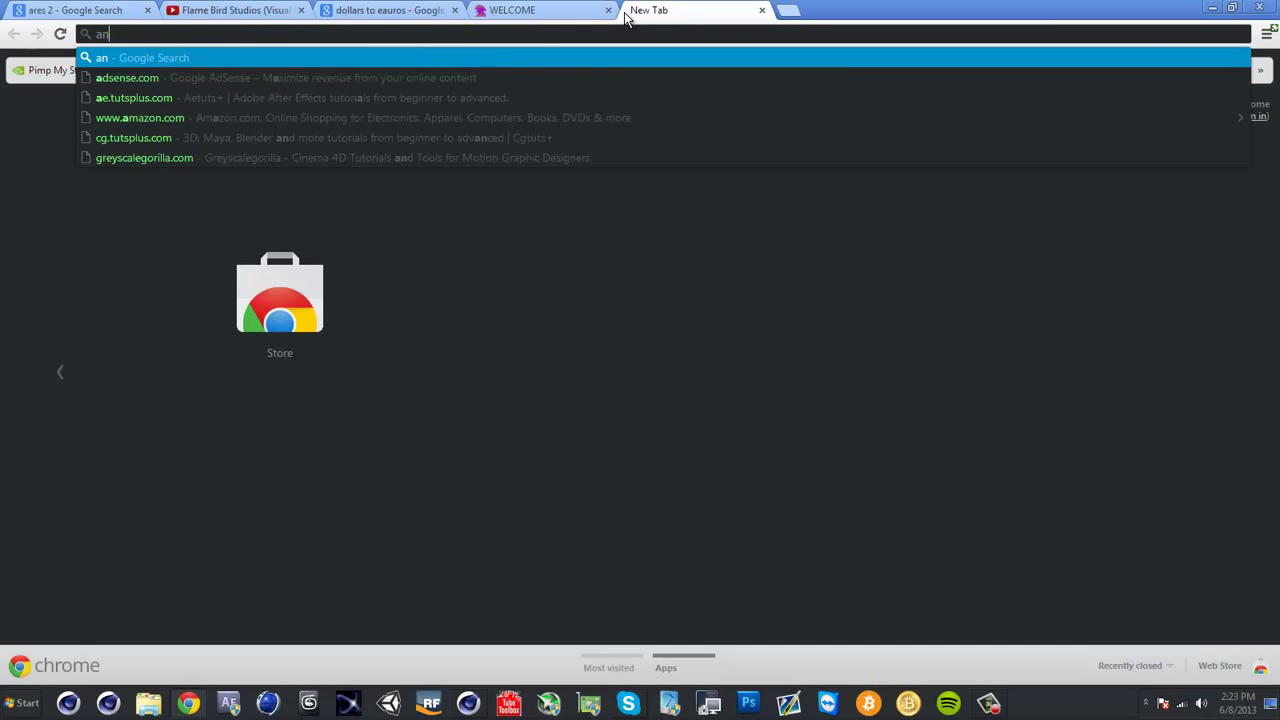
{"action": "type", "text": "tialiasinh"}
{"action": "key", "text": "Return"}
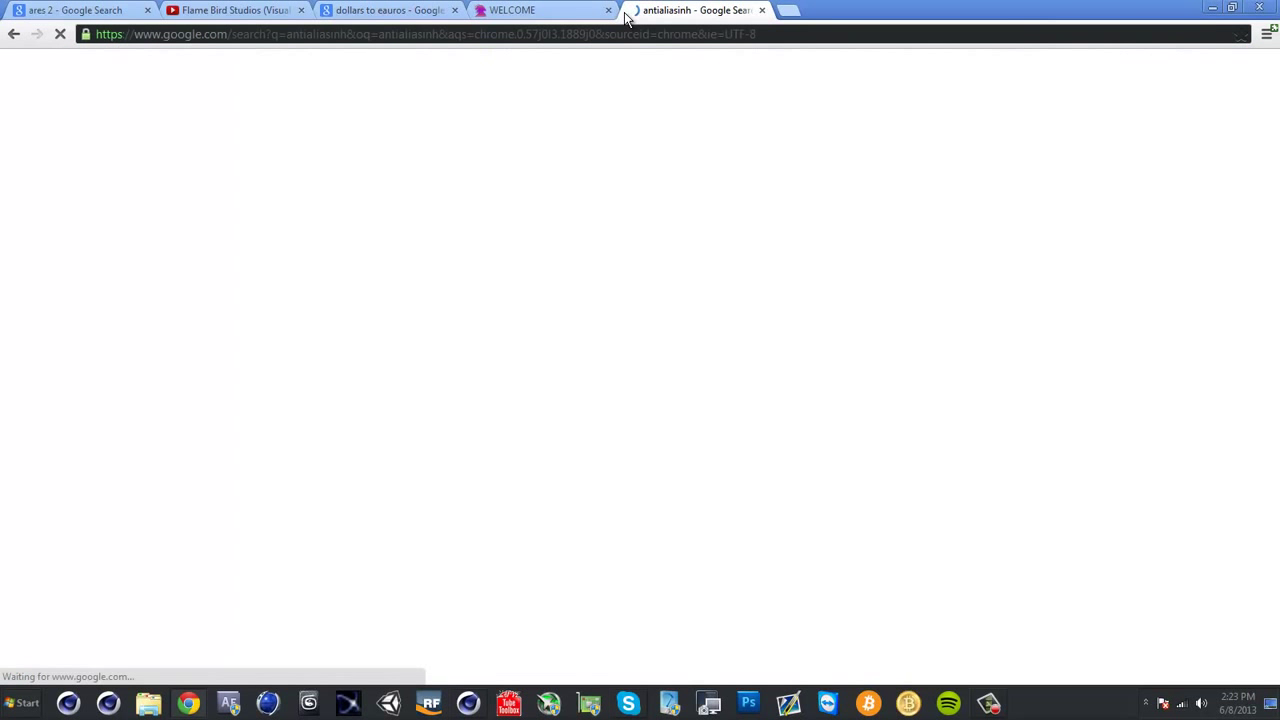
{"action": "left_click", "coordinate": [281, 208]}
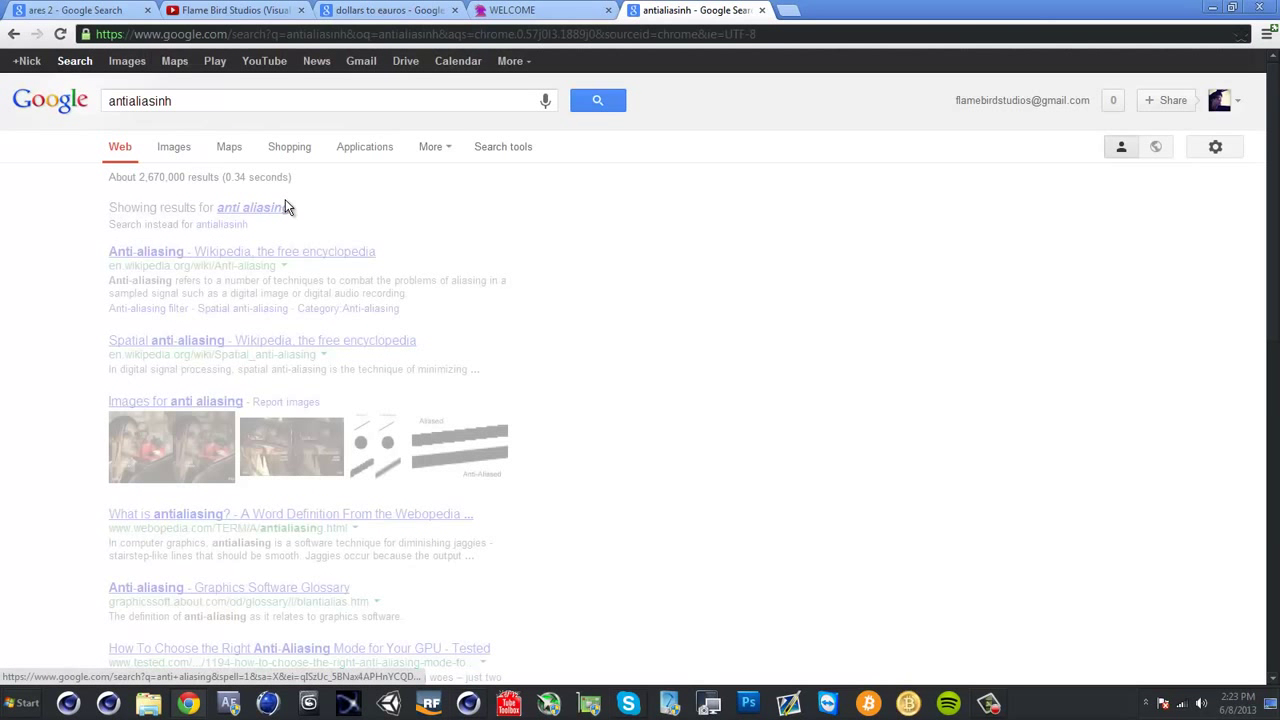
Browse the anti-aliasing image results and open the picture comparing an aliased with an anti-aliased line
{"action": "left_click", "coordinate": [127, 61]}
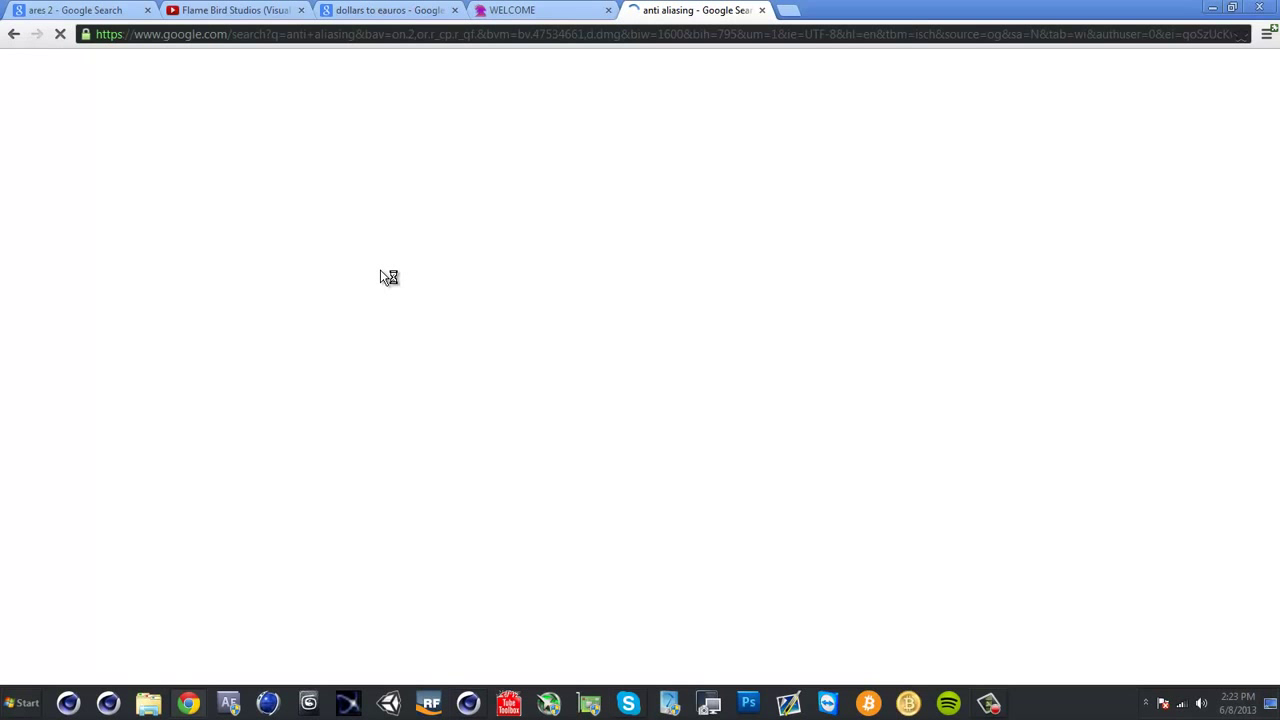
{"action": "left_click", "coordinate": [12, 37]}
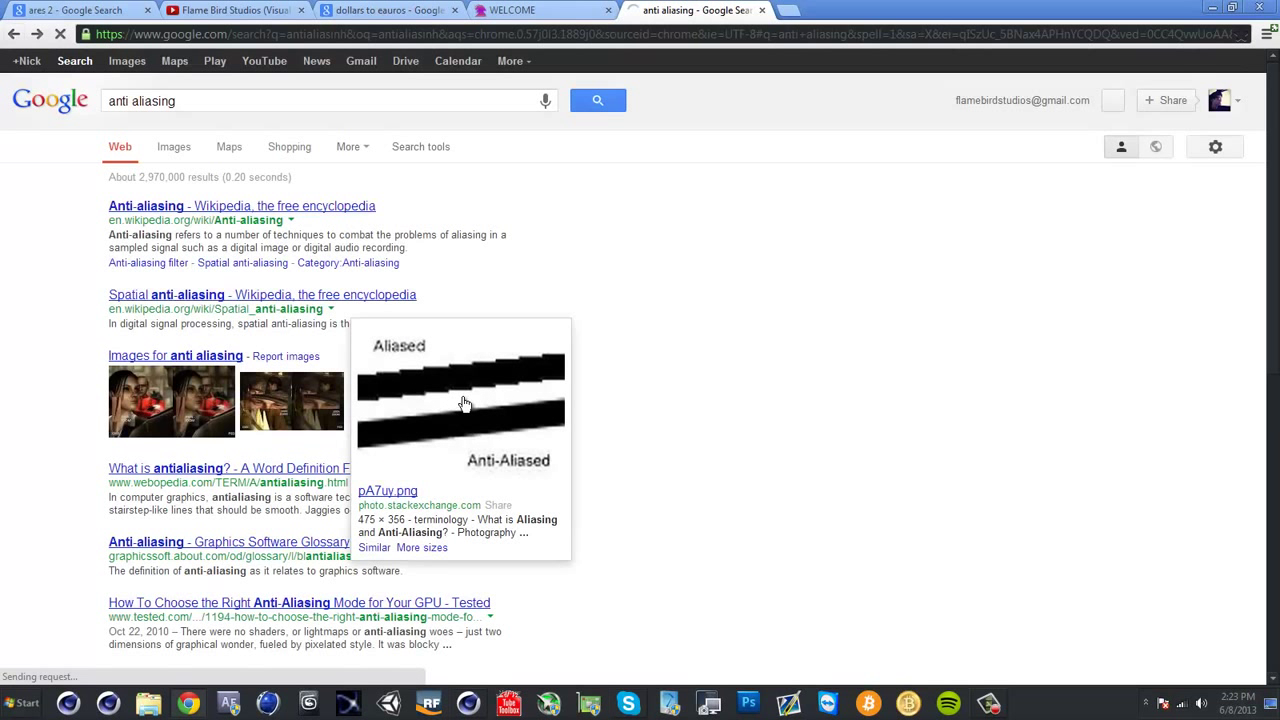
{"action": "left_click", "coordinate": [463, 403]}
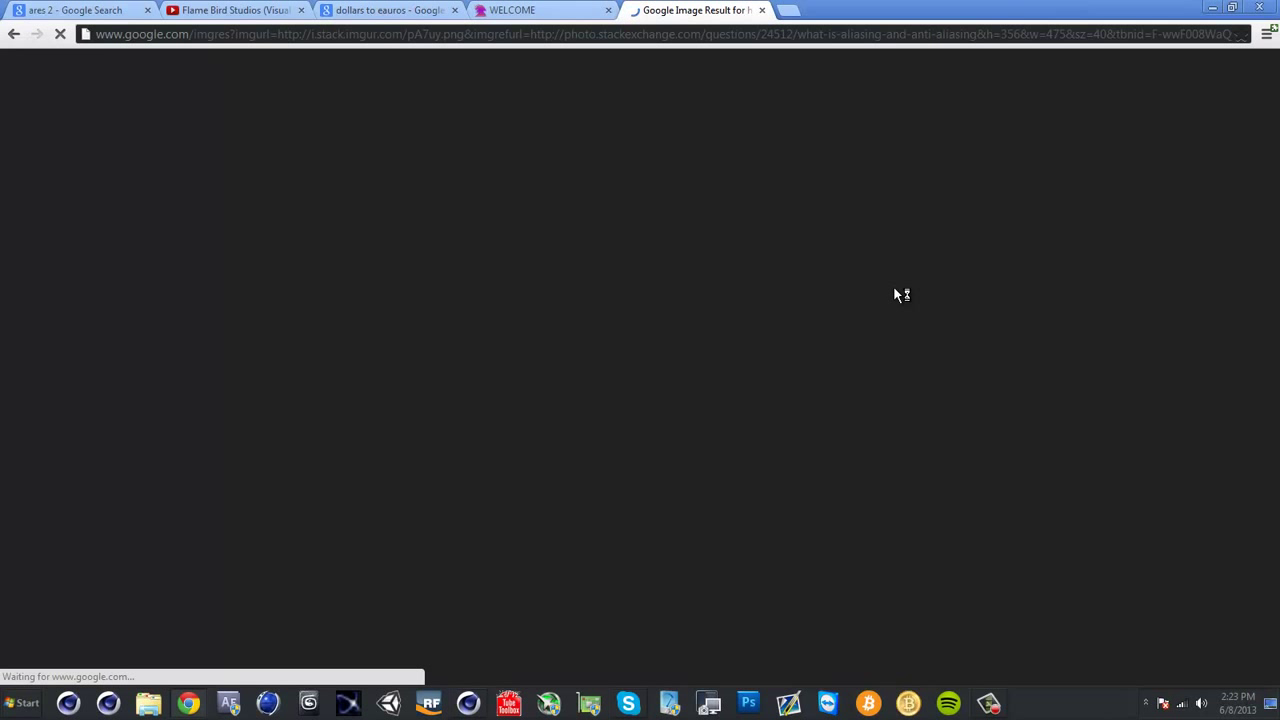
Return to the search results to view the aliased versus anti-aliased preview, then close the search tab and switch back to Cinema 4D
{"action": "left_click", "coordinate": [15, 34]}
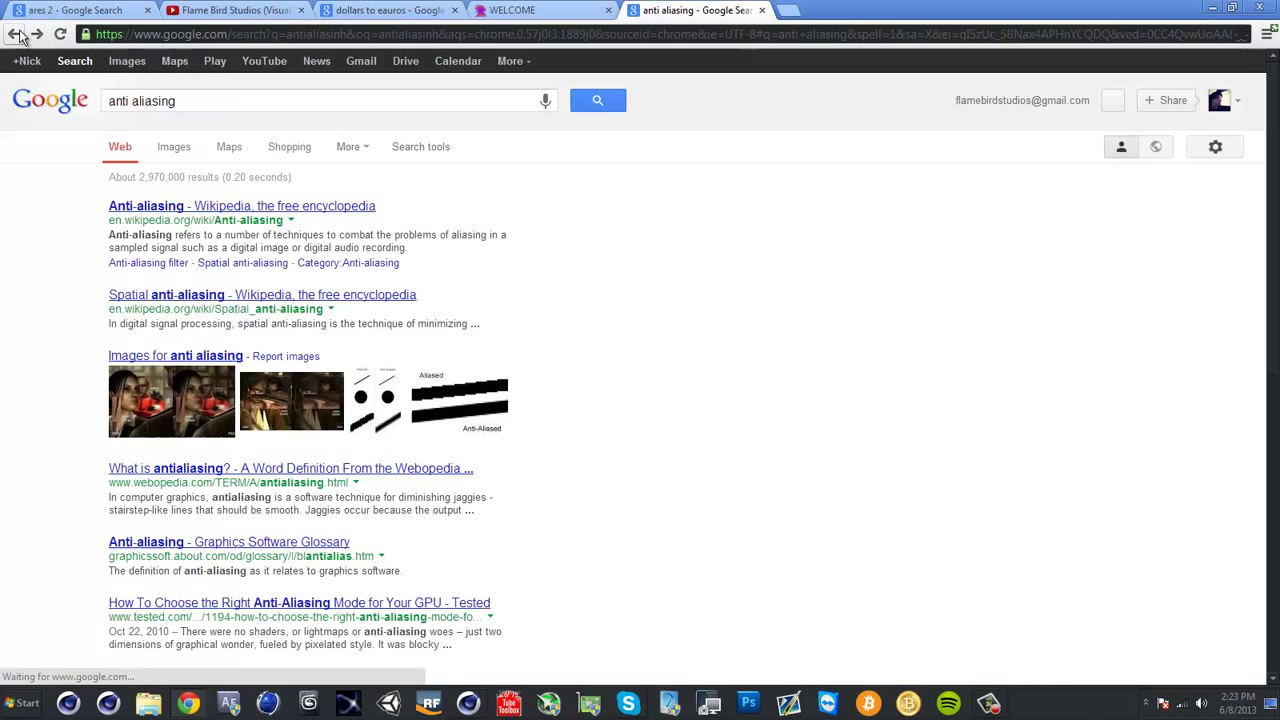
{"action": "mouse_move", "coordinate": [484, 405]}
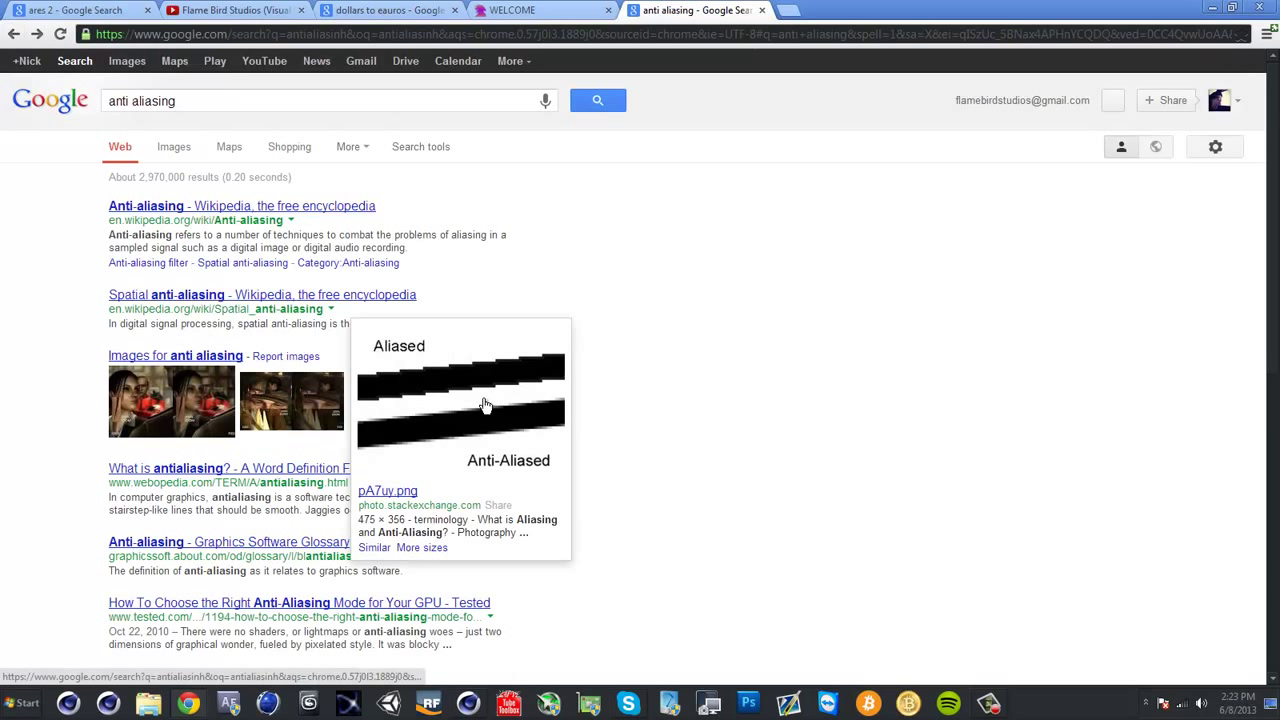
{"action": "left_click", "coordinate": [489, 398]}
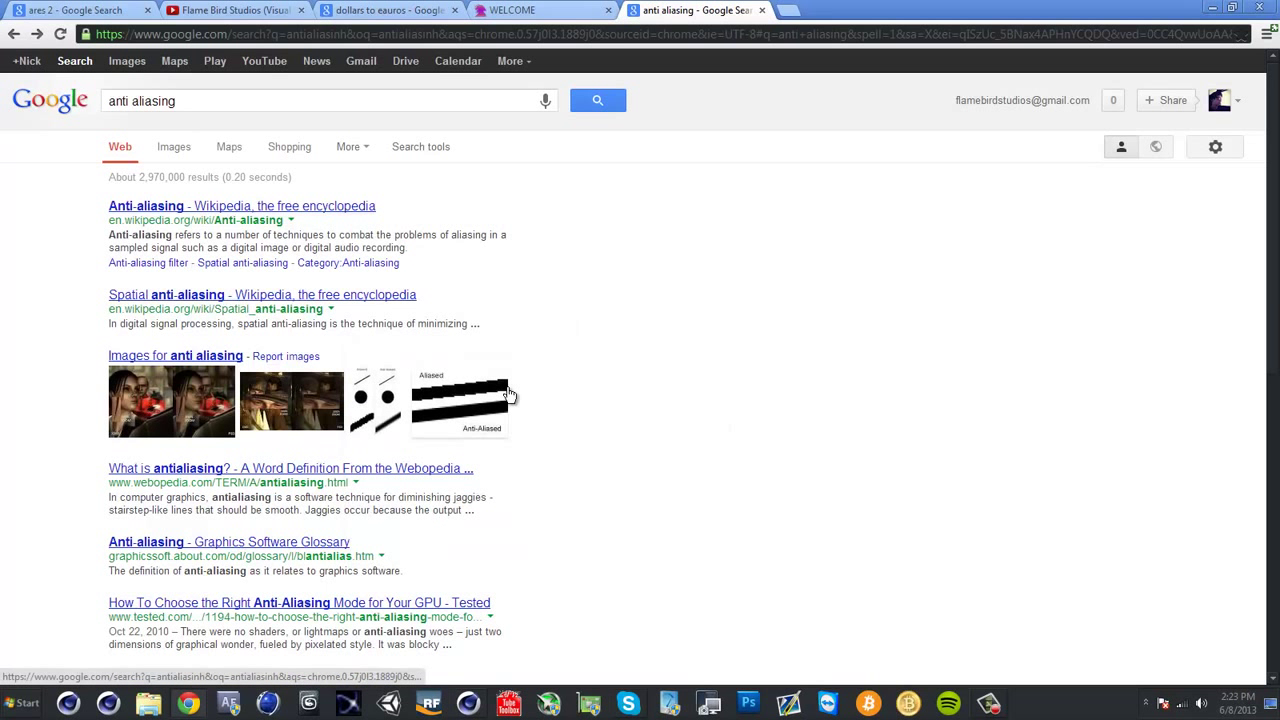
{"action": "left_click", "coordinate": [757, 10]}
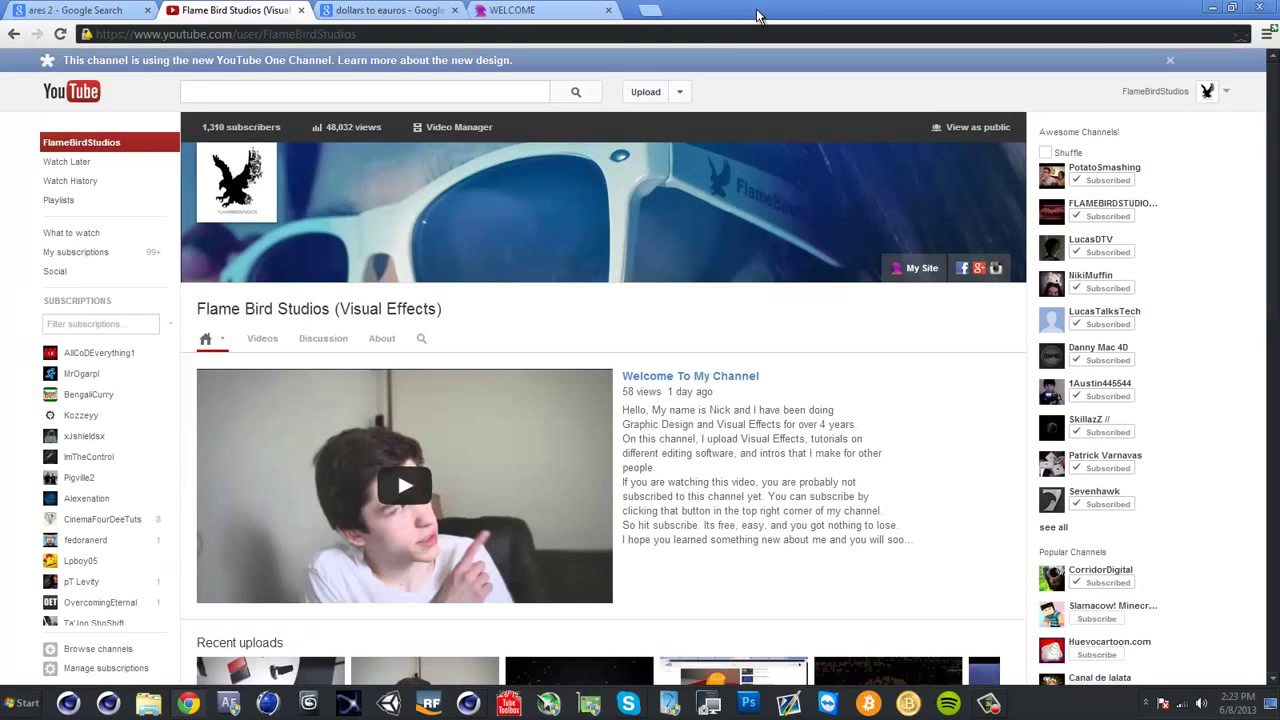
{"action": "left_click", "coordinate": [468, 704]}
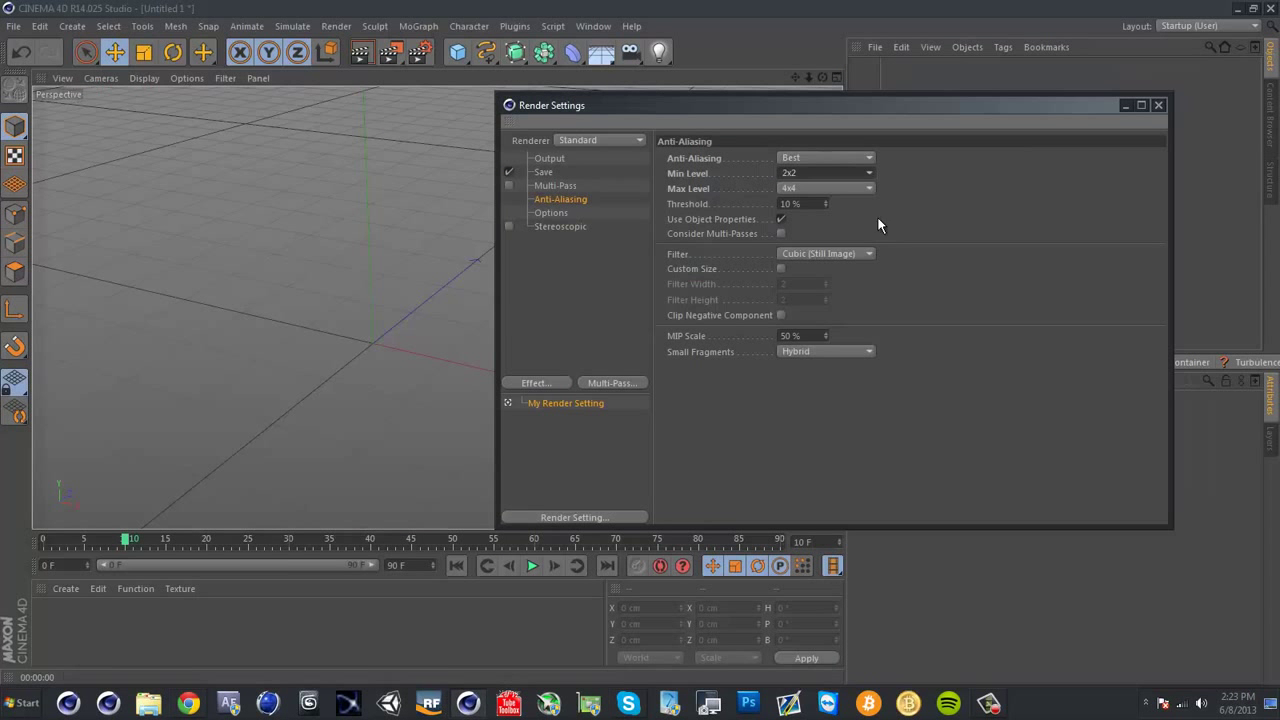
Review the Min Level choices and the Options and Stereoscopic render settings, then close the Render Settings window
{"action": "left_click", "coordinate": [852, 172]}
{"action": "left_click", "coordinate": [857, 170]}
{"action": "left_click", "coordinate": [551, 213]}
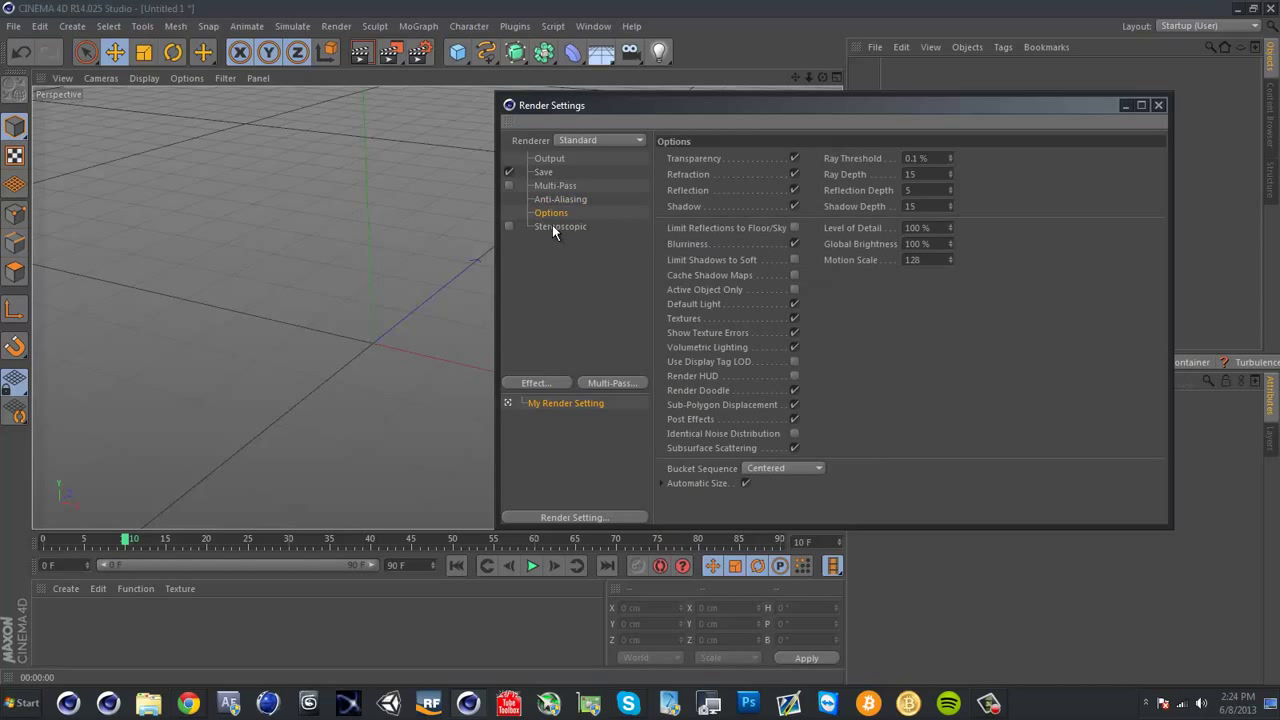
{"action": "left_click", "coordinate": [552, 226]}
{"action": "left_click", "coordinate": [561, 263]}
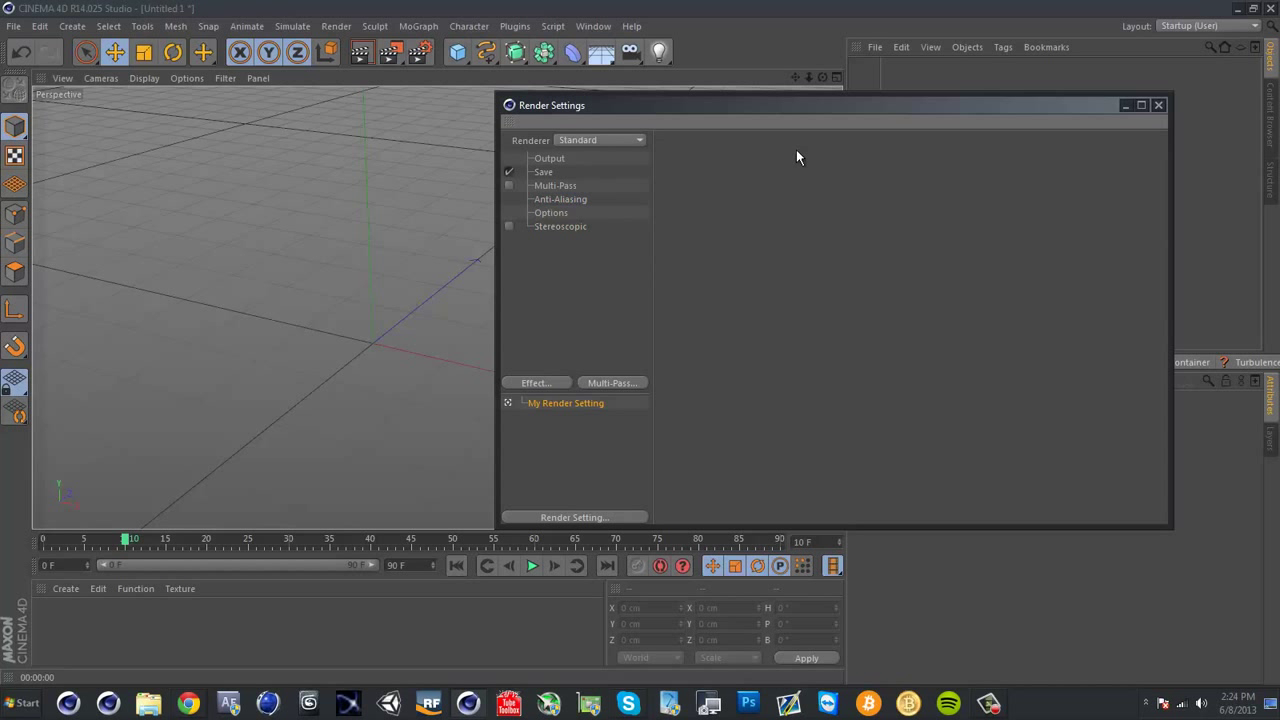
{"action": "left_click", "coordinate": [1158, 110]}
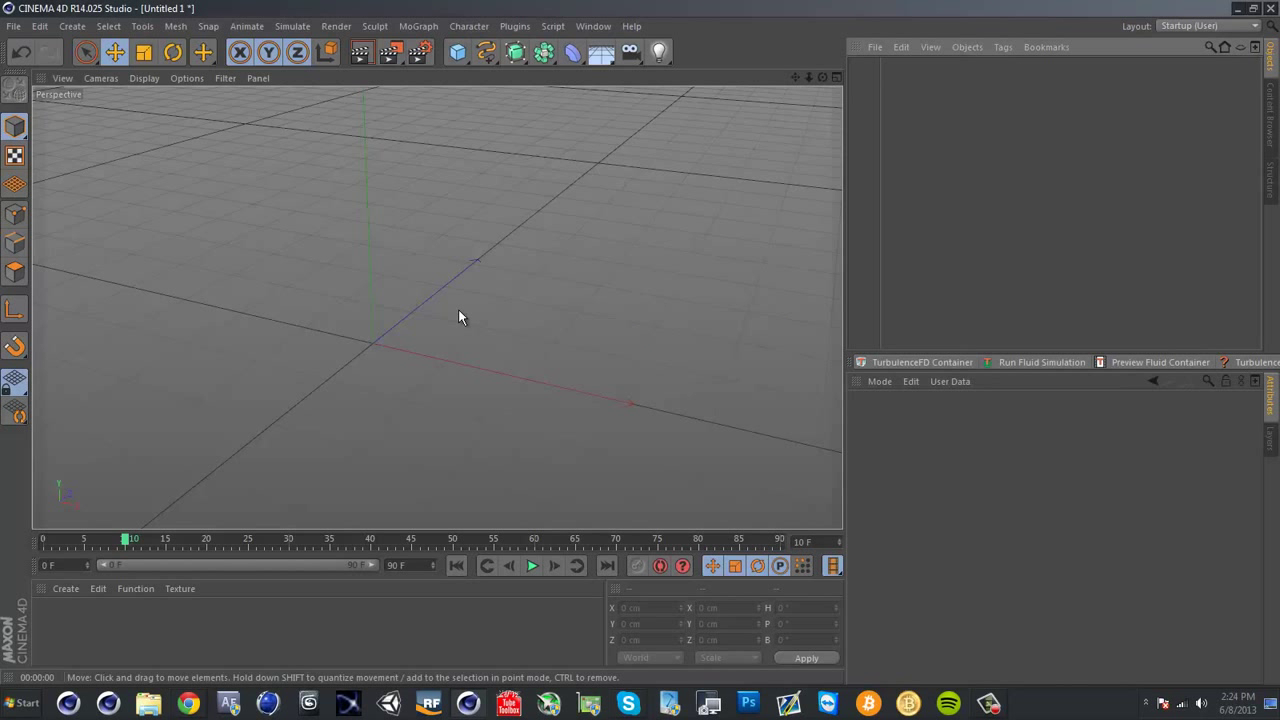
Demonstrate the Live Selection and Move tools, leaving Live Selection active
{"action": "left_click_drag", "start_coordinate": [492, 311], "coordinate": [503, 345], "text": "alt"}
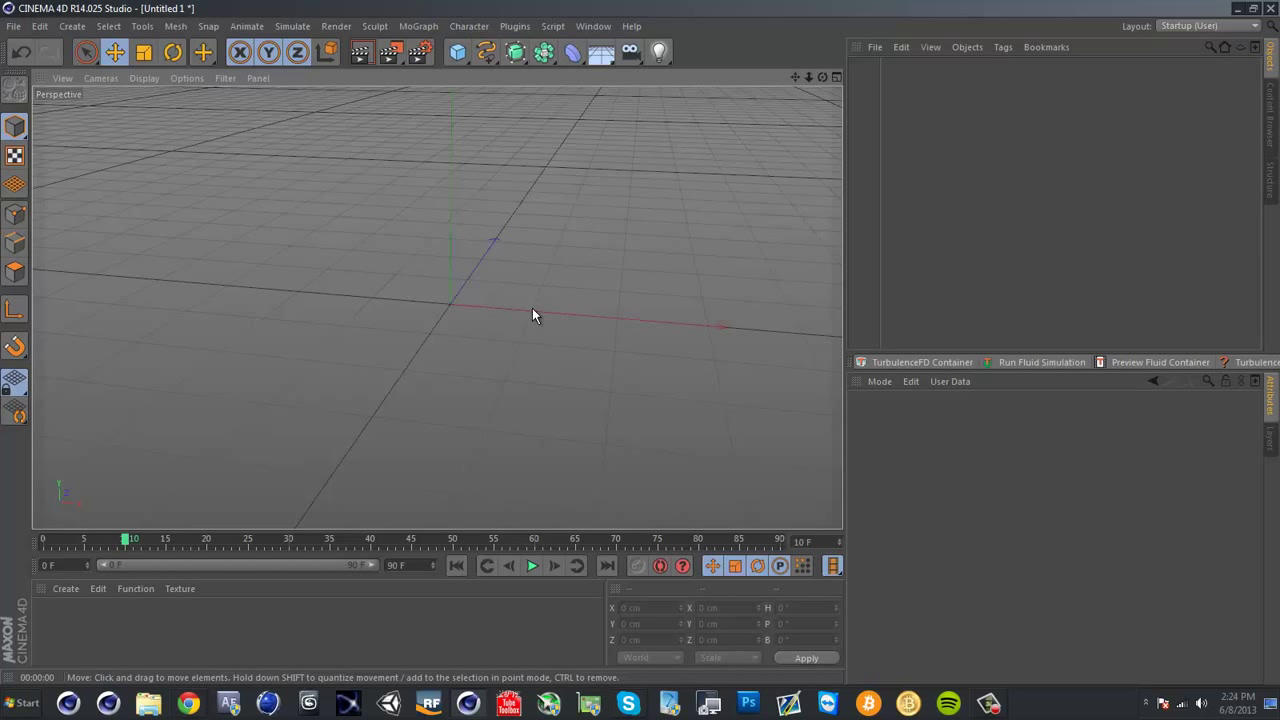
{"action": "left_click", "coordinate": [85, 55]}
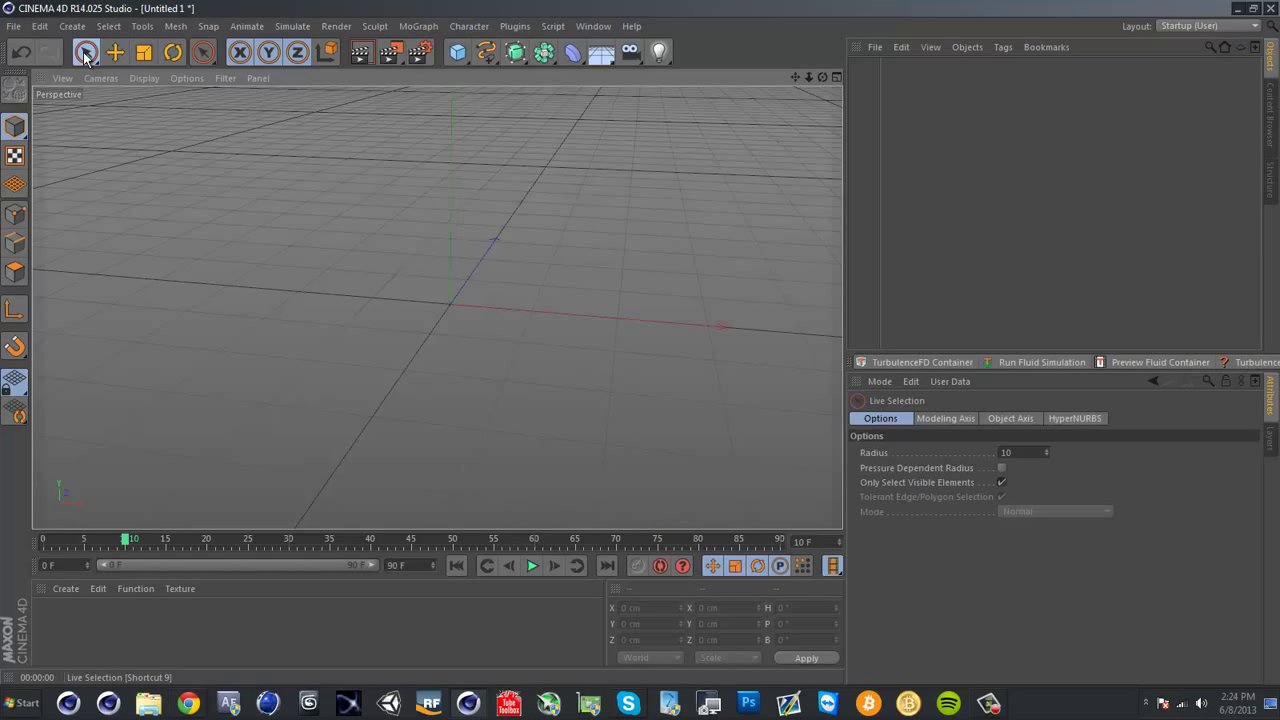
{"action": "left_click", "coordinate": [115, 52]}
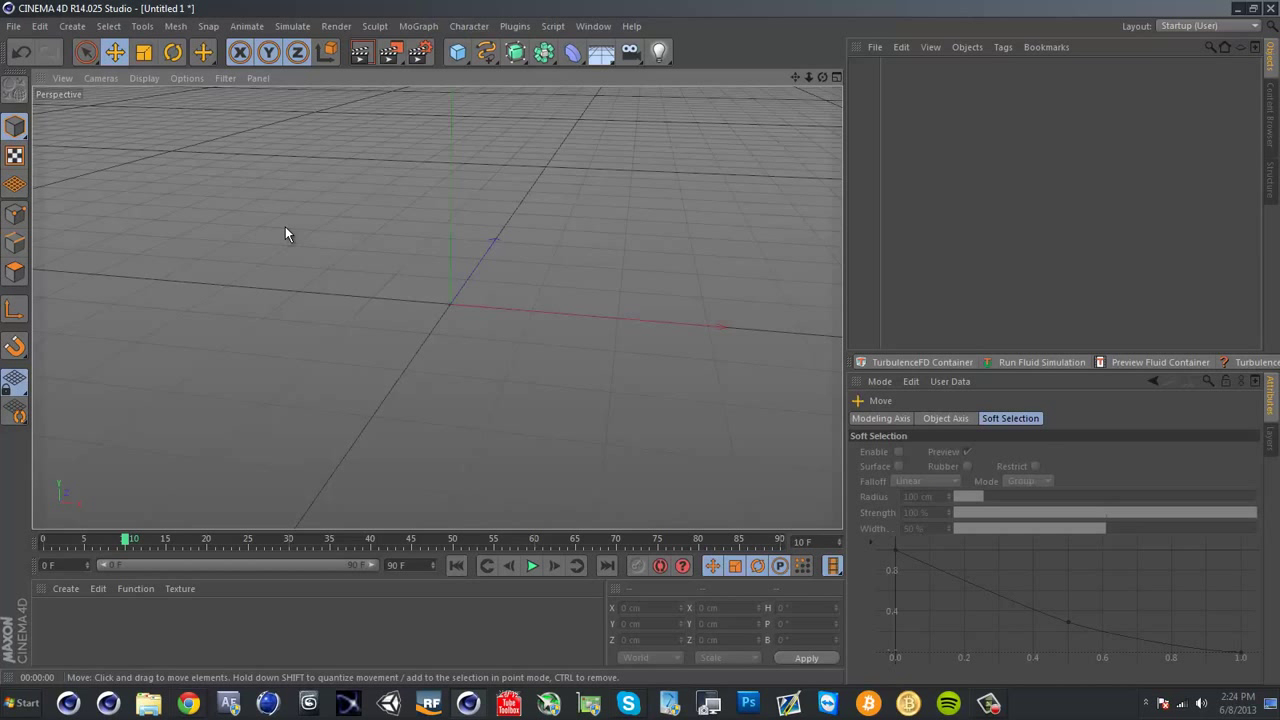
{"action": "left_click", "coordinate": [87, 54]}
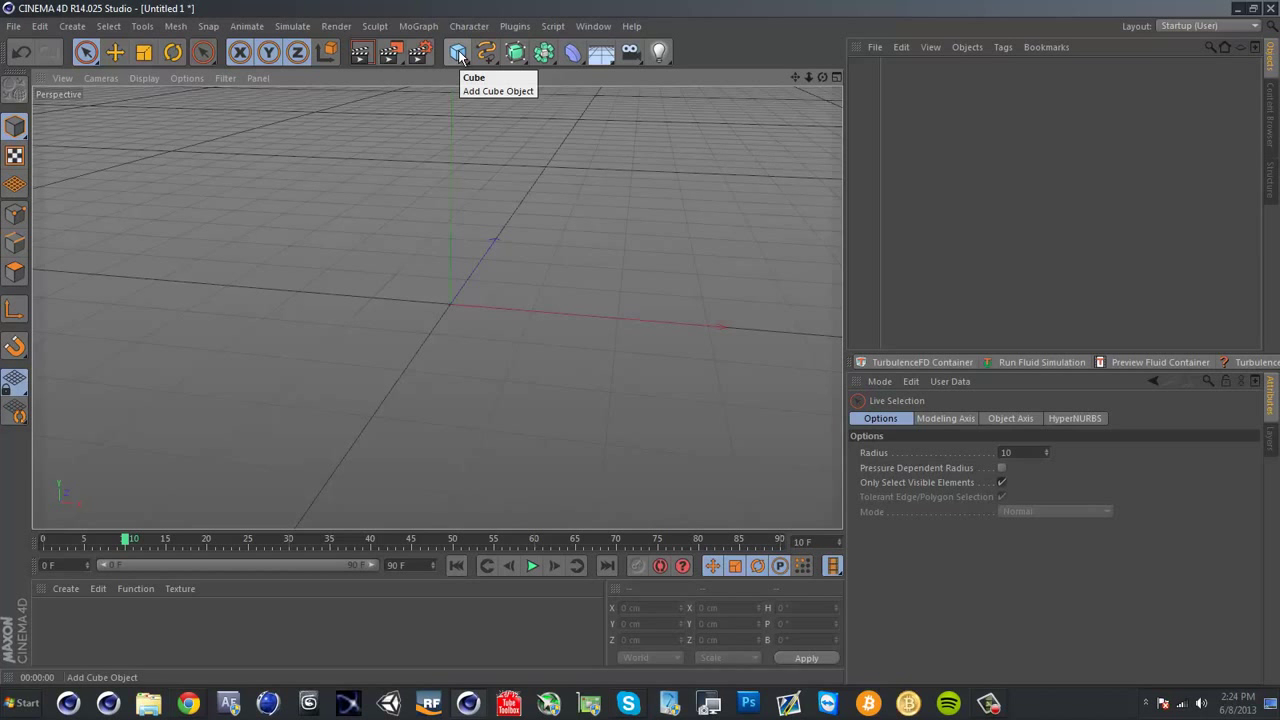
Add a cube and set its segments to 140 in X, 135 in Y and 129 in Z
{"action": "left_click", "coordinate": [460, 56]}
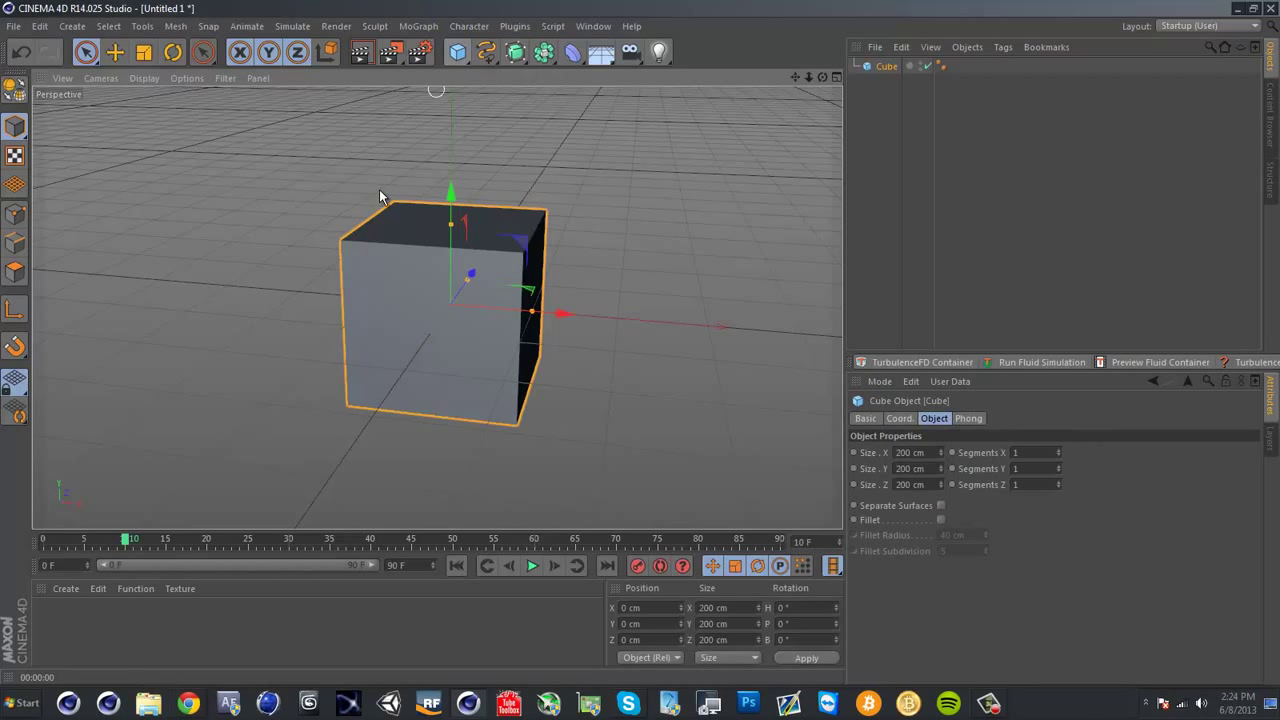
{"action": "left_click_drag", "start_coordinate": [374, 273], "coordinate": [601, 390], "text": "alt"}
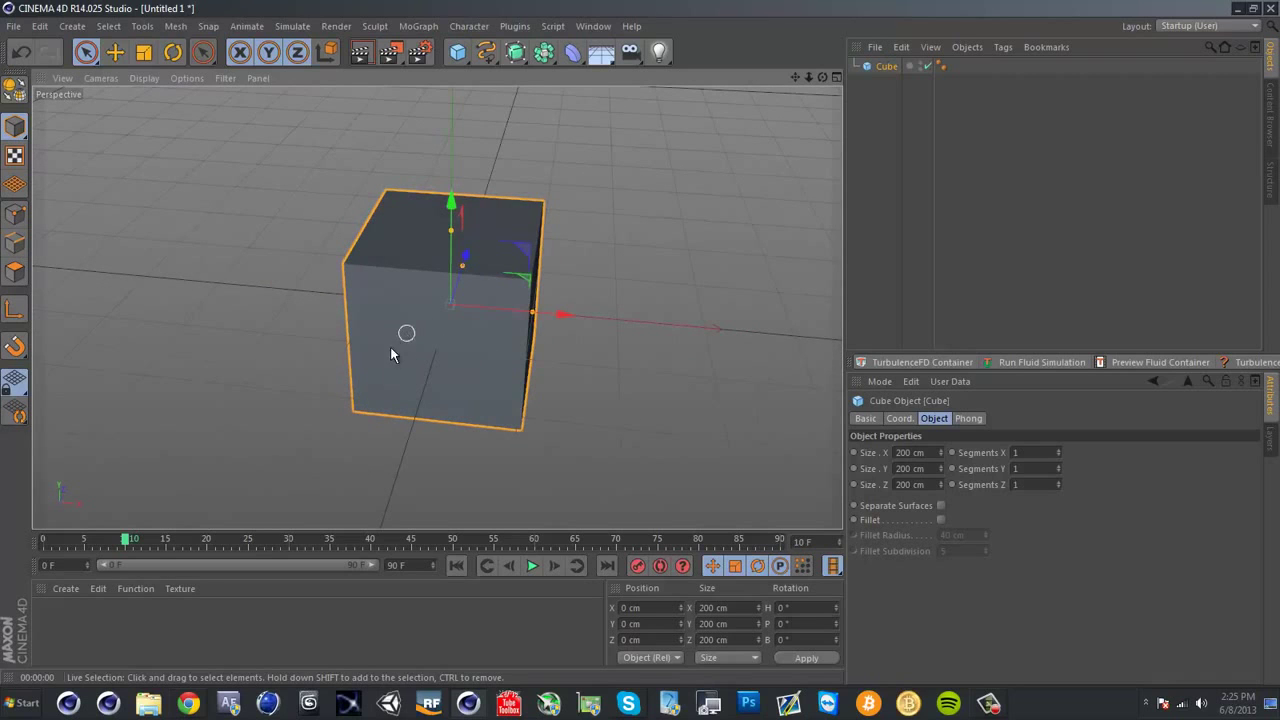
{"action": "left_click_drag", "start_coordinate": [457, 409], "coordinate": [306, 134], "text": "alt"}
{"action": "left_click_drag", "start_coordinate": [518, 255], "coordinate": [482, 314], "text": "alt"}
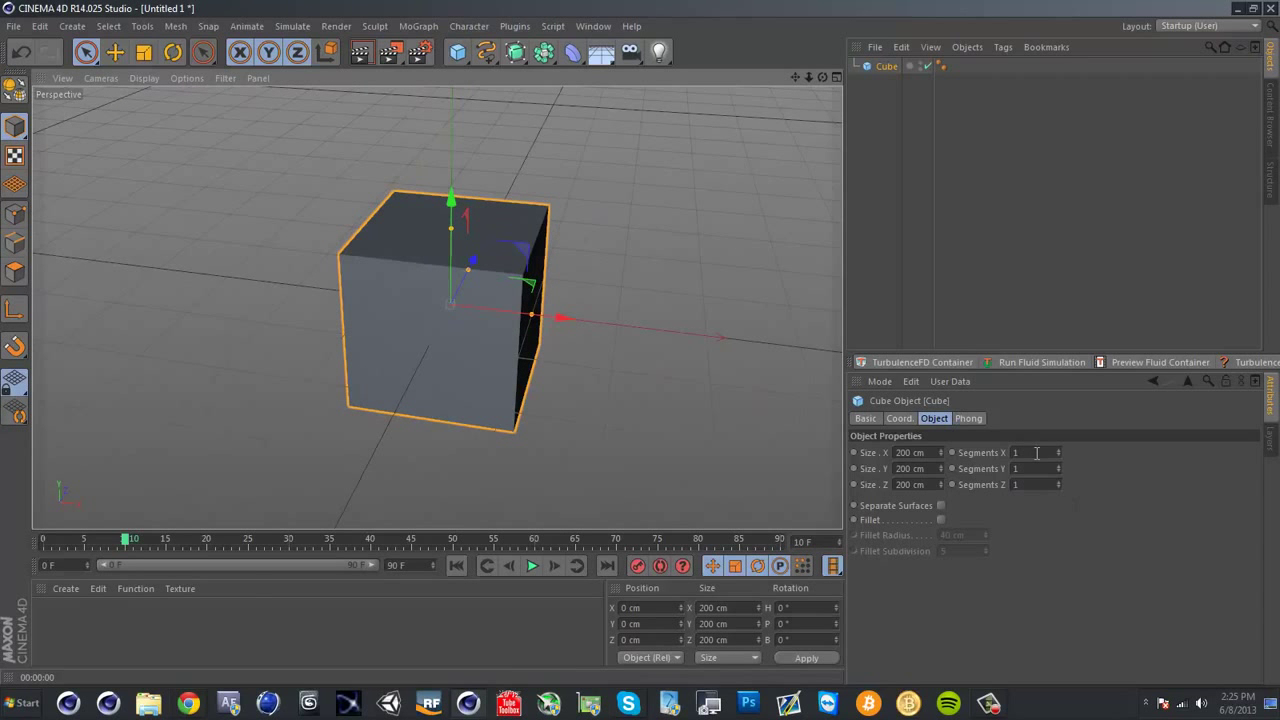
{"action": "left_click", "coordinate": [1036, 453]}
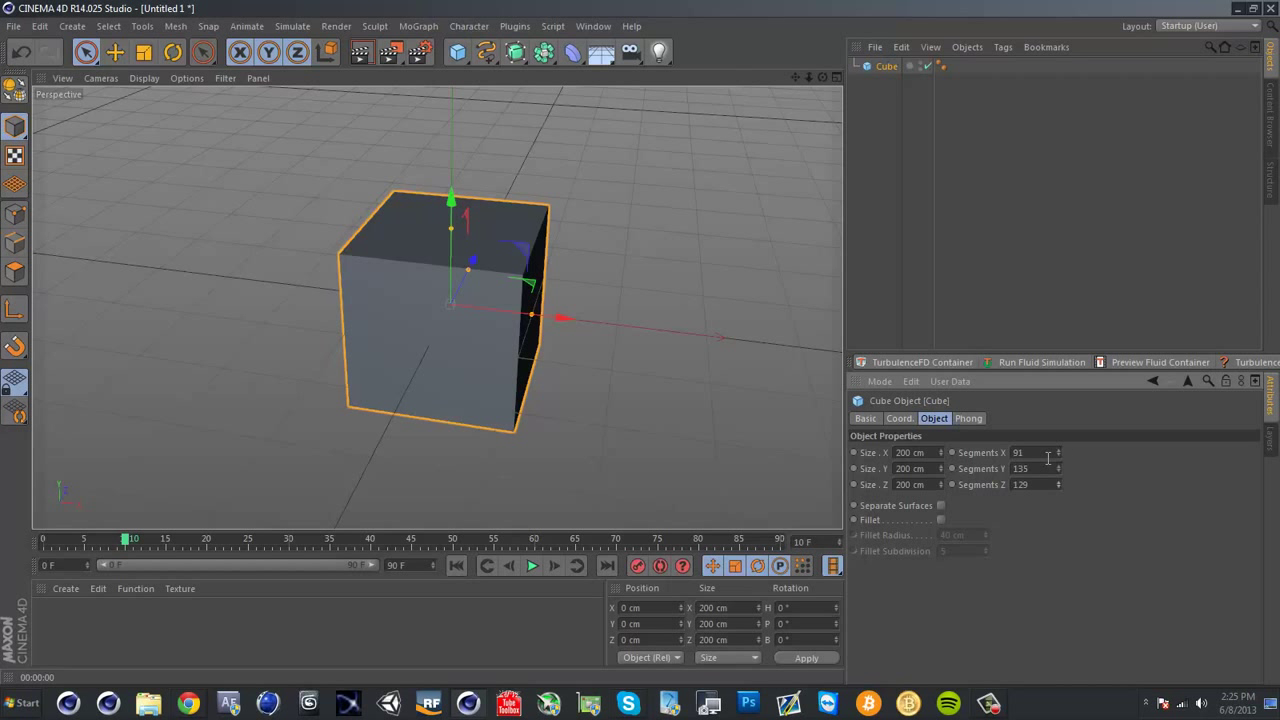
{"action": "left_click_drag", "start_coordinate": [703, 285], "coordinate": [510, 361], "text": "alt"}
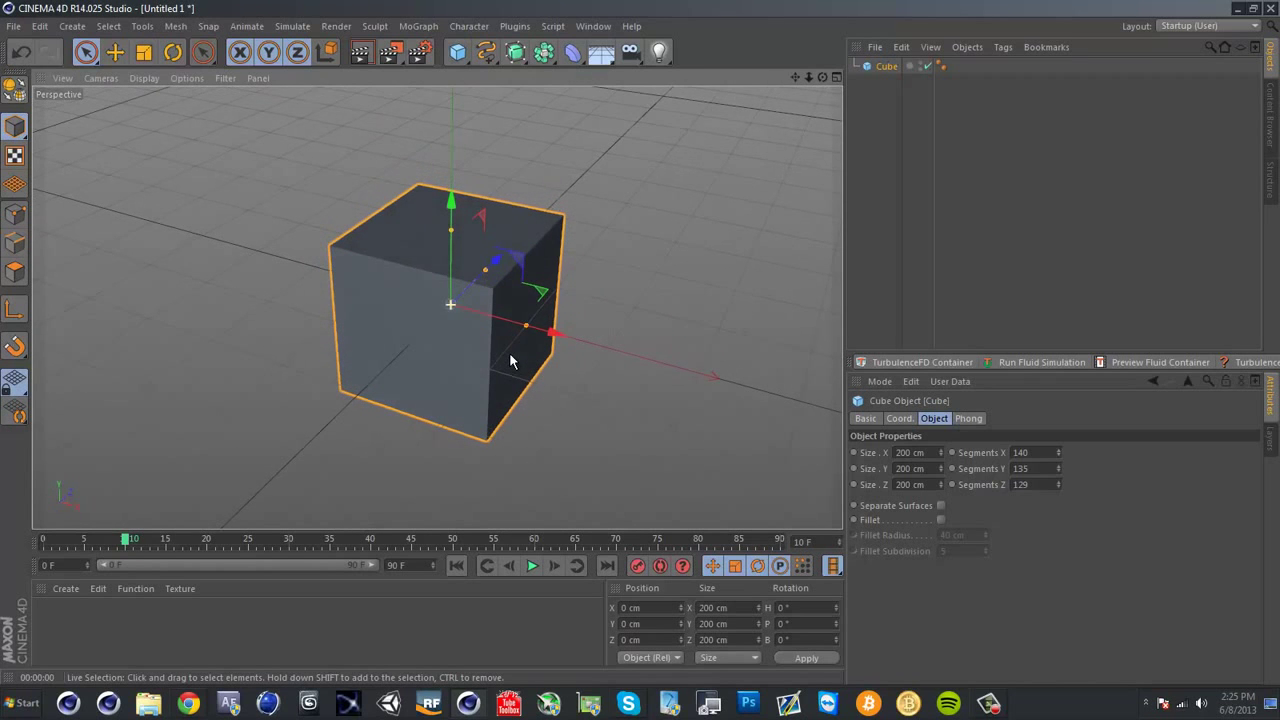
Set the viewport display to Gouraud Shading (Lines) and inspect the cube's dense segment grid up close
{"action": "left_click", "coordinate": [140, 78]}
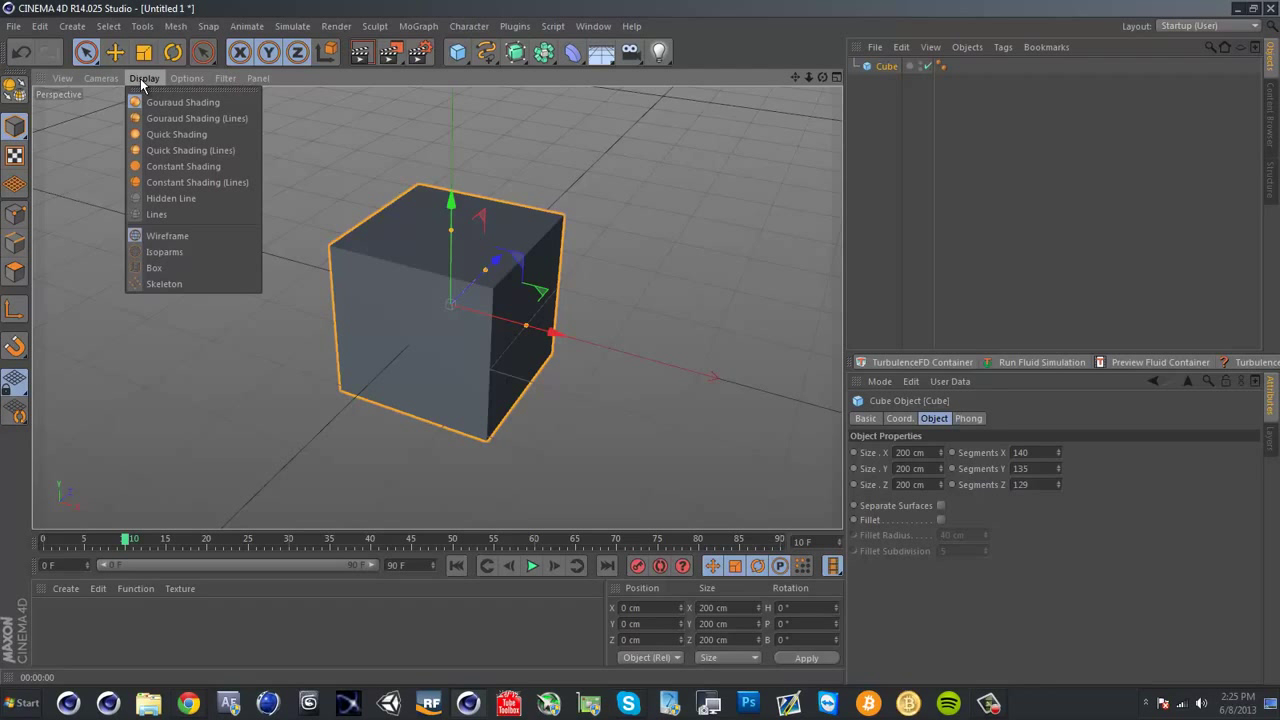
{"action": "left_click", "coordinate": [187, 121]}
{"action": "left_click_drag", "start_coordinate": [433, 332], "coordinate": [422, 288], "text": "alt"}
{"action": "mouse_move", "coordinate": [423, 296]}
{"action": "right_mouse_down", "text": "alt"}
{"action": "mouse_move", "coordinate": [449, 353]}
{"action": "mouse_move", "coordinate": [482, 330]}
{"action": "right_mouse_up", "text": "alt"}
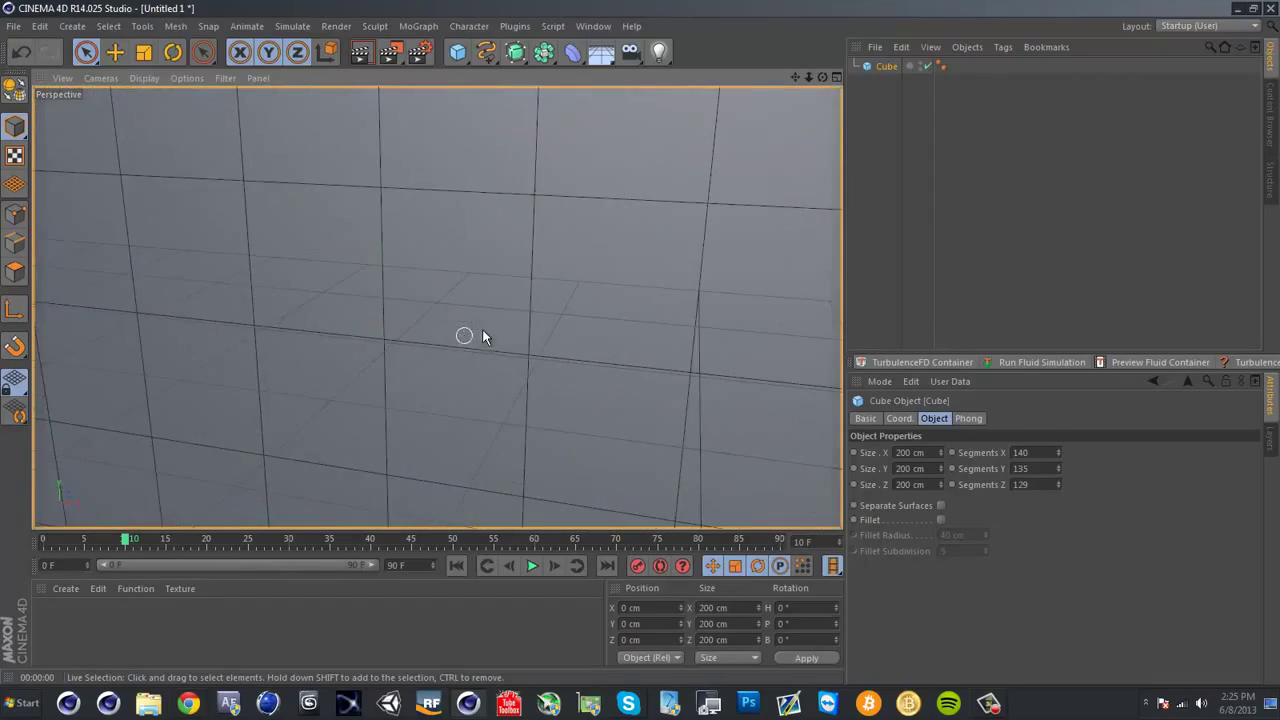
{"action": "left_click_drag", "start_coordinate": [482, 330], "coordinate": [493, 292], "text": "alt"}
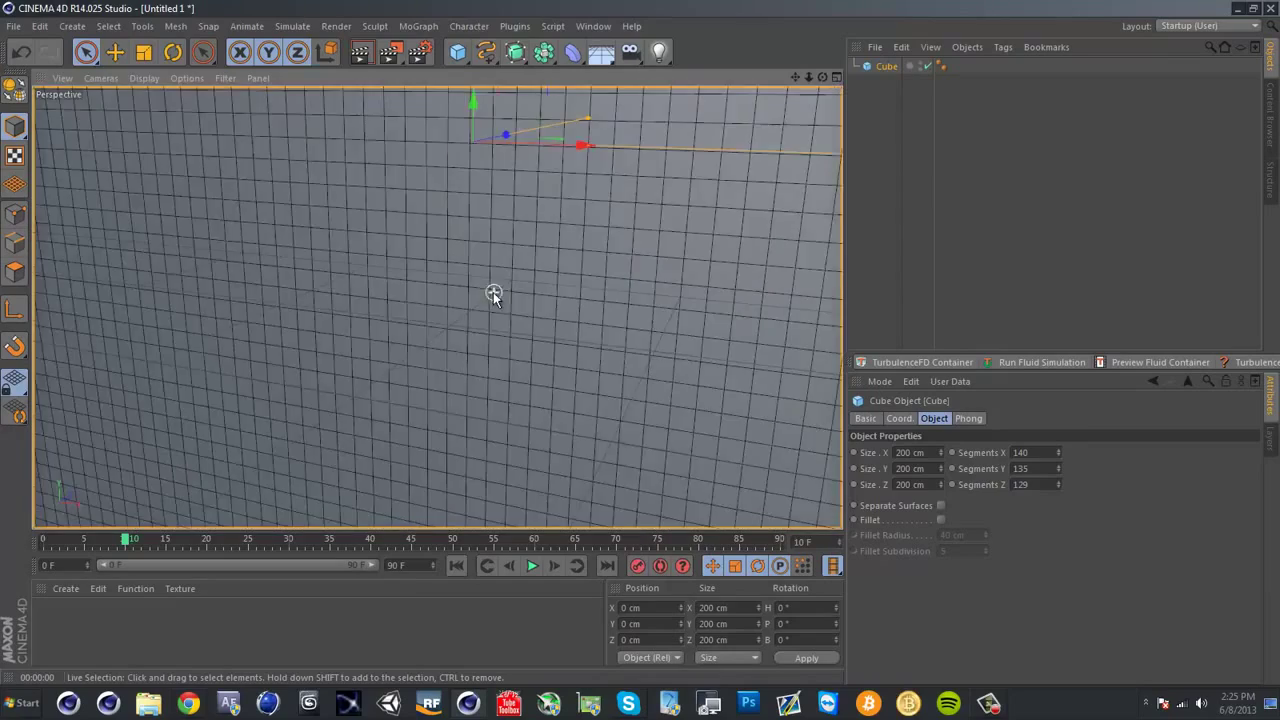
{"action": "scroll", "coordinate": [485, 294], "scroll_direction": "down", "scroll_amount": 5}
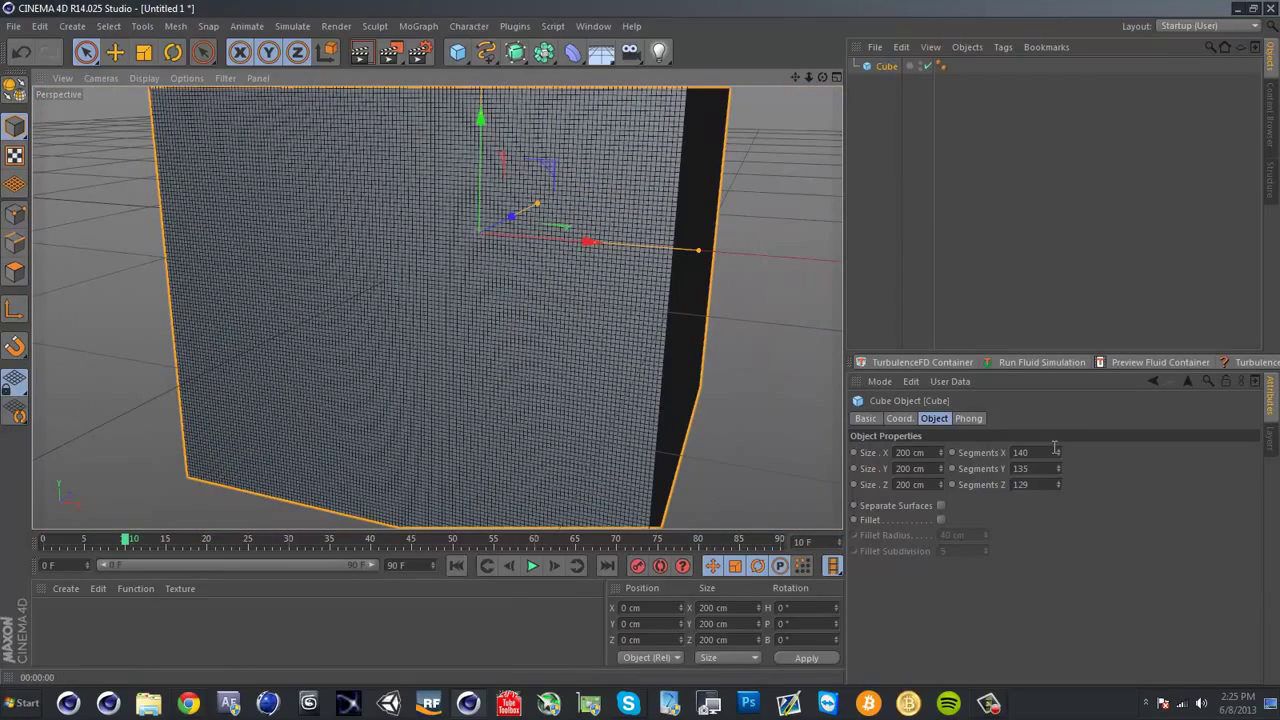
Set the cube's X, Y and Z segments to 5 each and check the coarser grid from several angles
{"action": "left_click", "coordinate": [1052, 452]}
{"action": "type", "text": "5"}
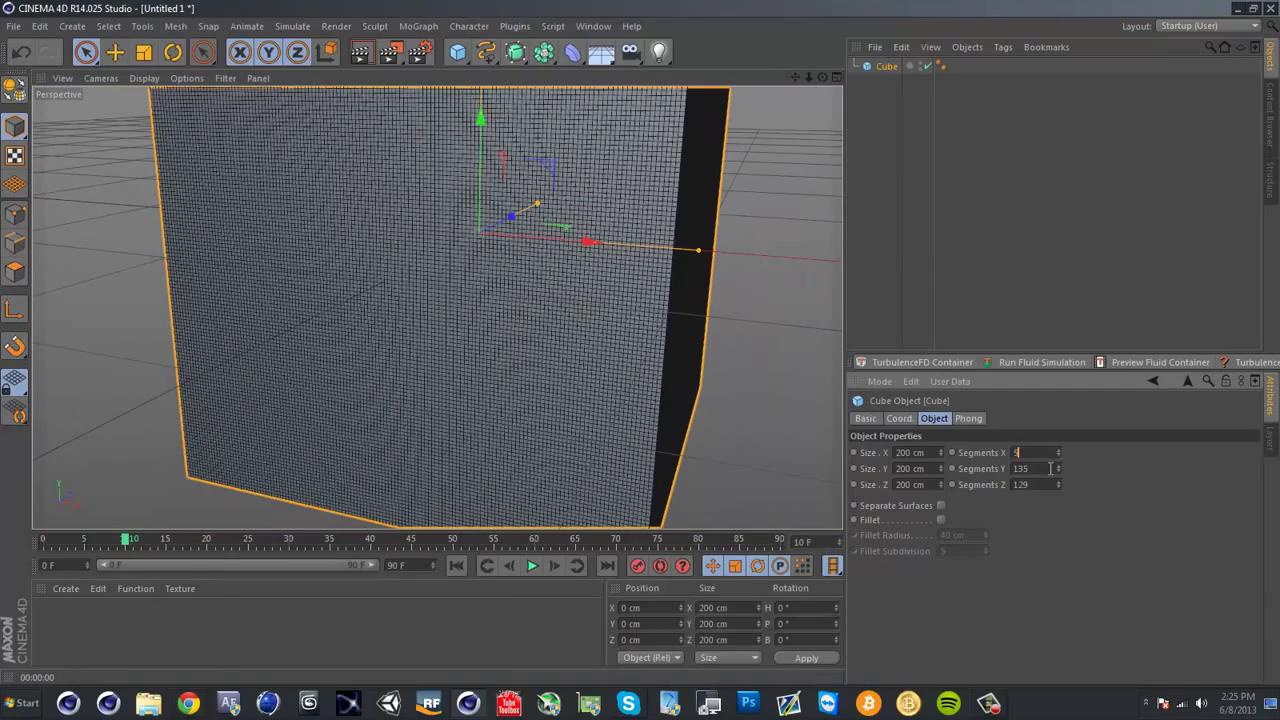
{"action": "left_click", "coordinate": [1050, 468]}
{"action": "type", "text": "5"}
{"action": "left_click", "coordinate": [1044, 485]}
{"action": "type", "text": "5"}
{"action": "scroll", "coordinate": [430, 303], "scroll_direction": "down", "scroll_amount": 5}
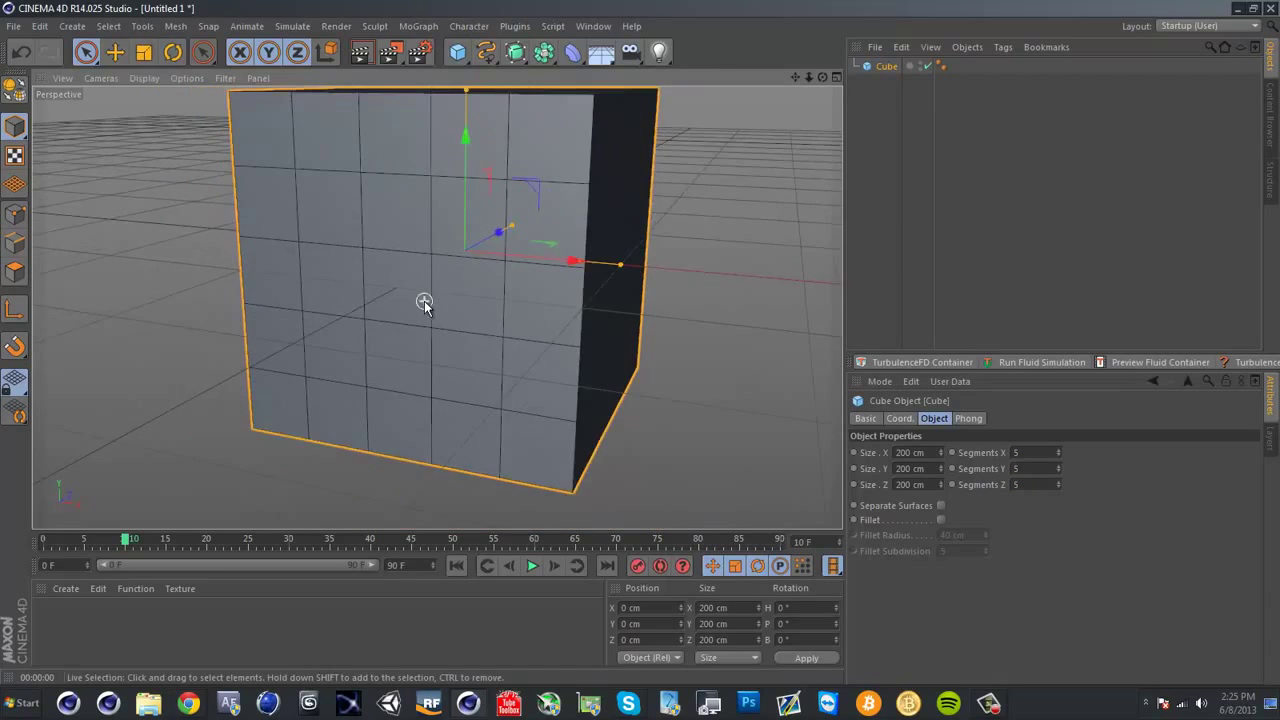
{"action": "middle_click_drag", "start_coordinate": [529, 236], "coordinate": [506, 281], "text": "alt"}
{"action": "left_click_drag", "start_coordinate": [506, 278], "coordinate": [438, 318], "text": "alt"}
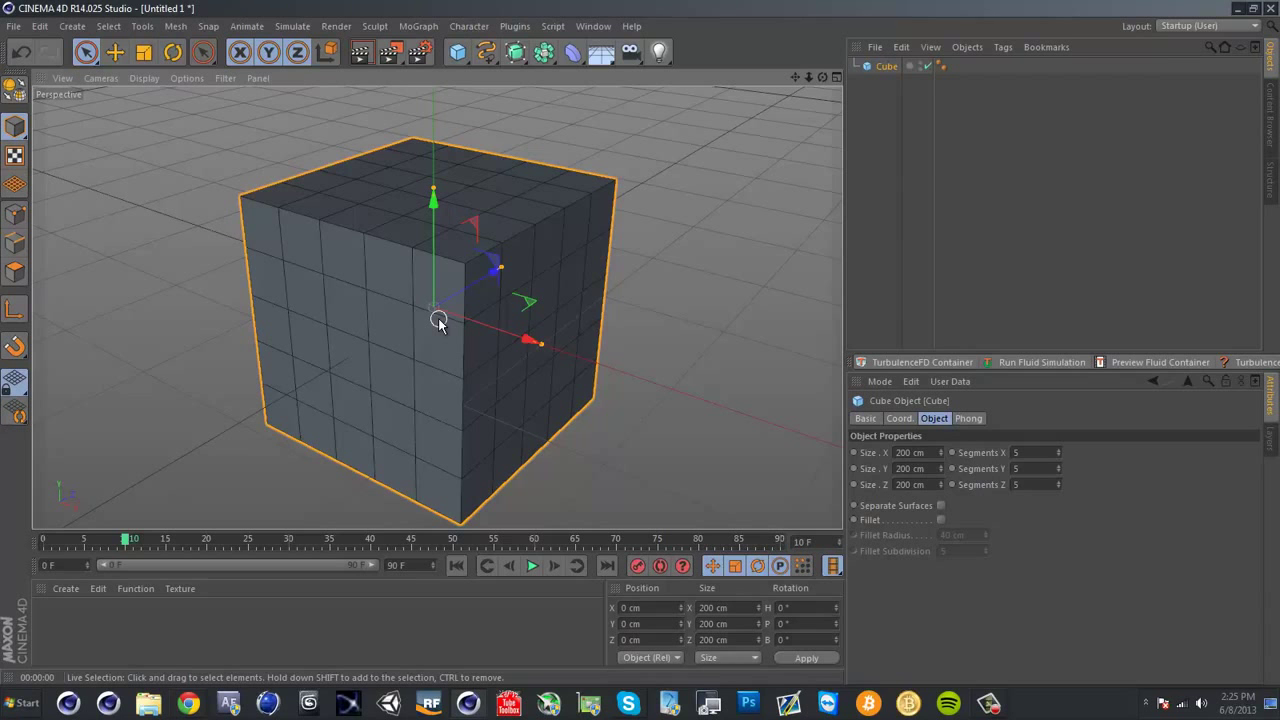
{"action": "left_click_drag", "start_coordinate": [397, 346], "coordinate": [470, 290], "text": "alt"}
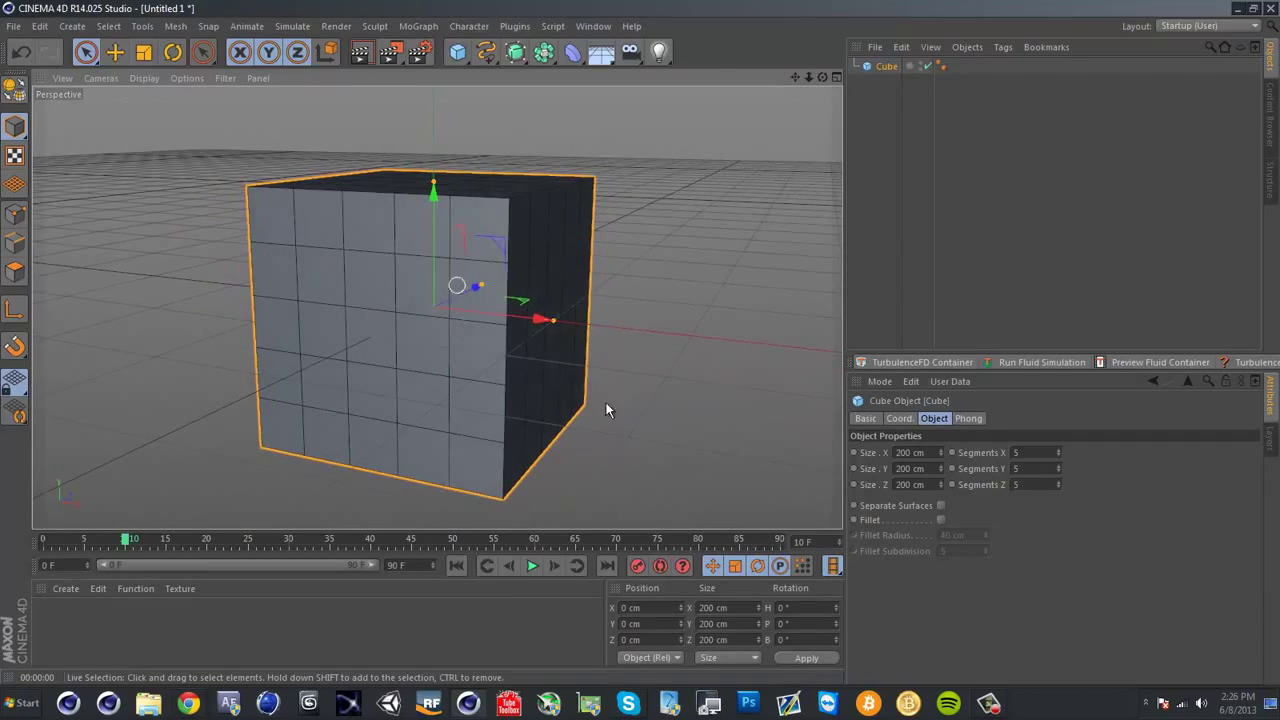
{"action": "left_click_drag", "start_coordinate": [443, 212], "coordinate": [416, 327], "text": "alt"}
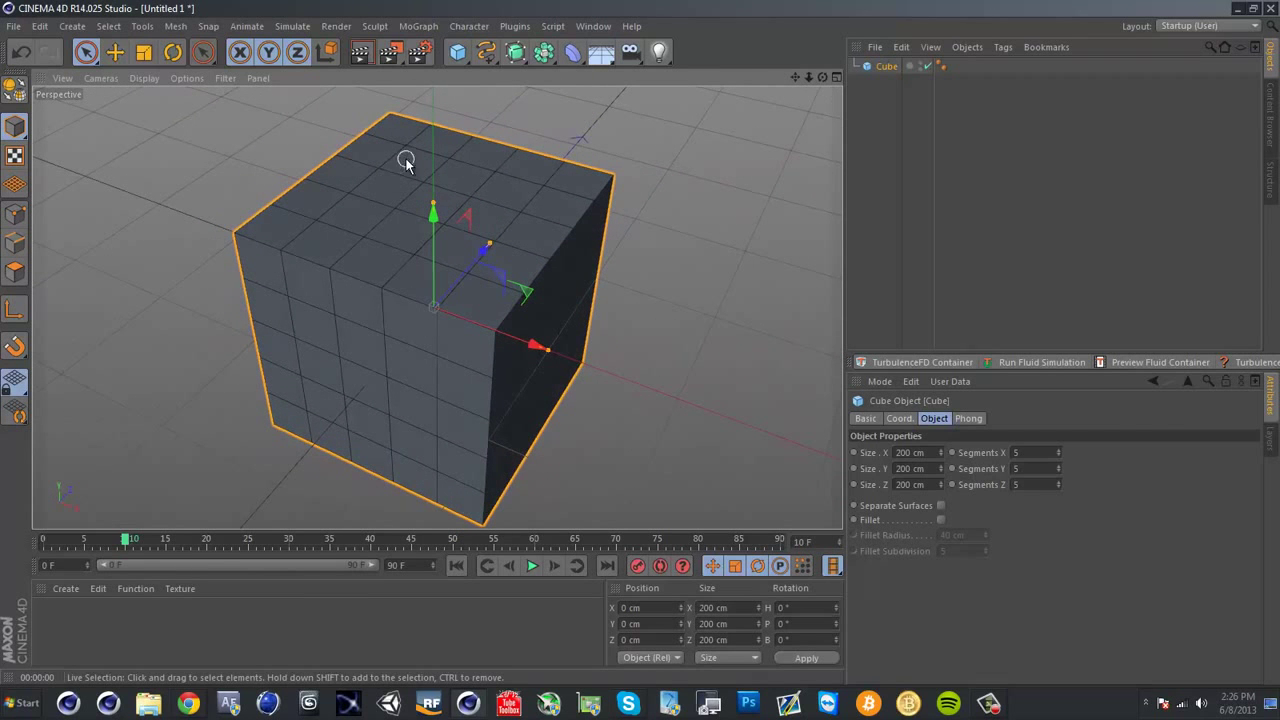
Move the cube along the X axis to about -653 cm, away from the scene's origin
{"action": "scroll", "coordinate": [524, 306], "scroll_direction": "down", "scroll_amount": 6}
{"action": "left_click_drag", "start_coordinate": [575, 352], "coordinate": [235, 210]}
{"action": "left_click_drag", "start_coordinate": [386, 189], "coordinate": [470, 275], "text": "alt"}
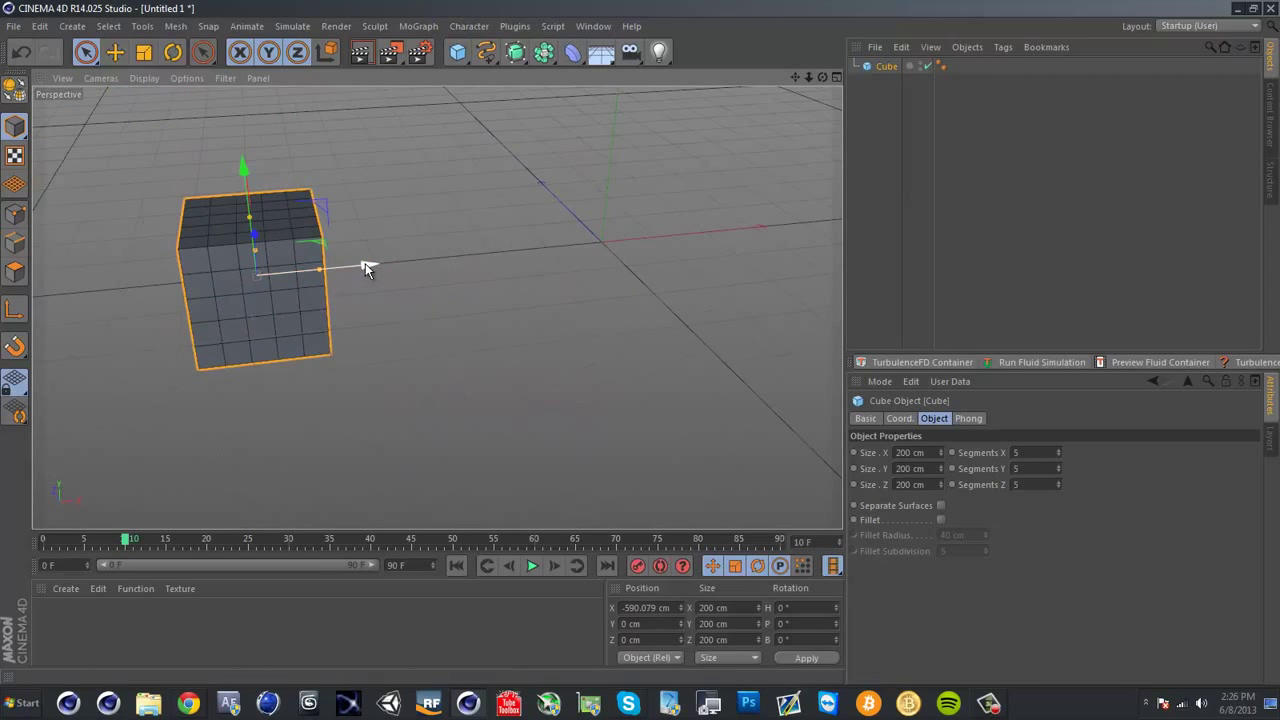
{"action": "left_click_drag", "start_coordinate": [367, 268], "coordinate": [333, 290]}
{"action": "left_click_drag", "start_coordinate": [335, 291], "coordinate": [434, 211], "text": "alt"}
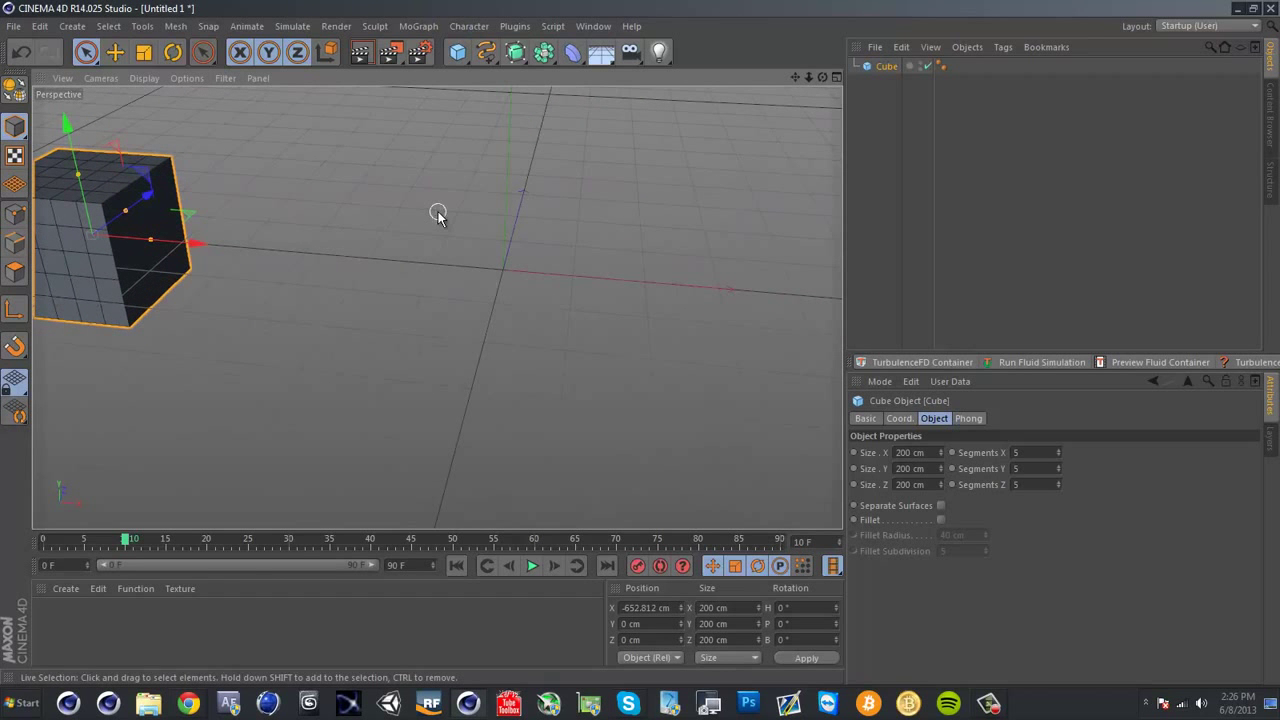
Add a sphere primitive at the scene's origin beside the cube
{"action": "left_click", "coordinate": [460, 57]}
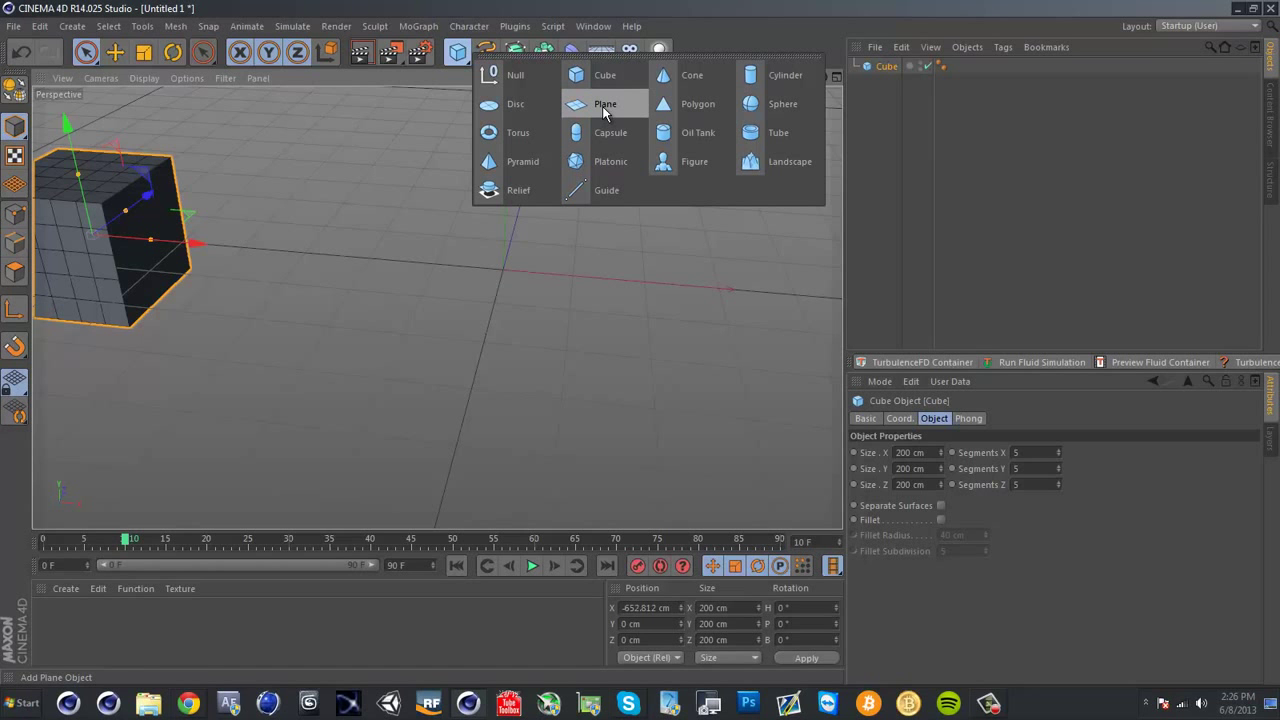
{"action": "left_click", "coordinate": [758, 104]}
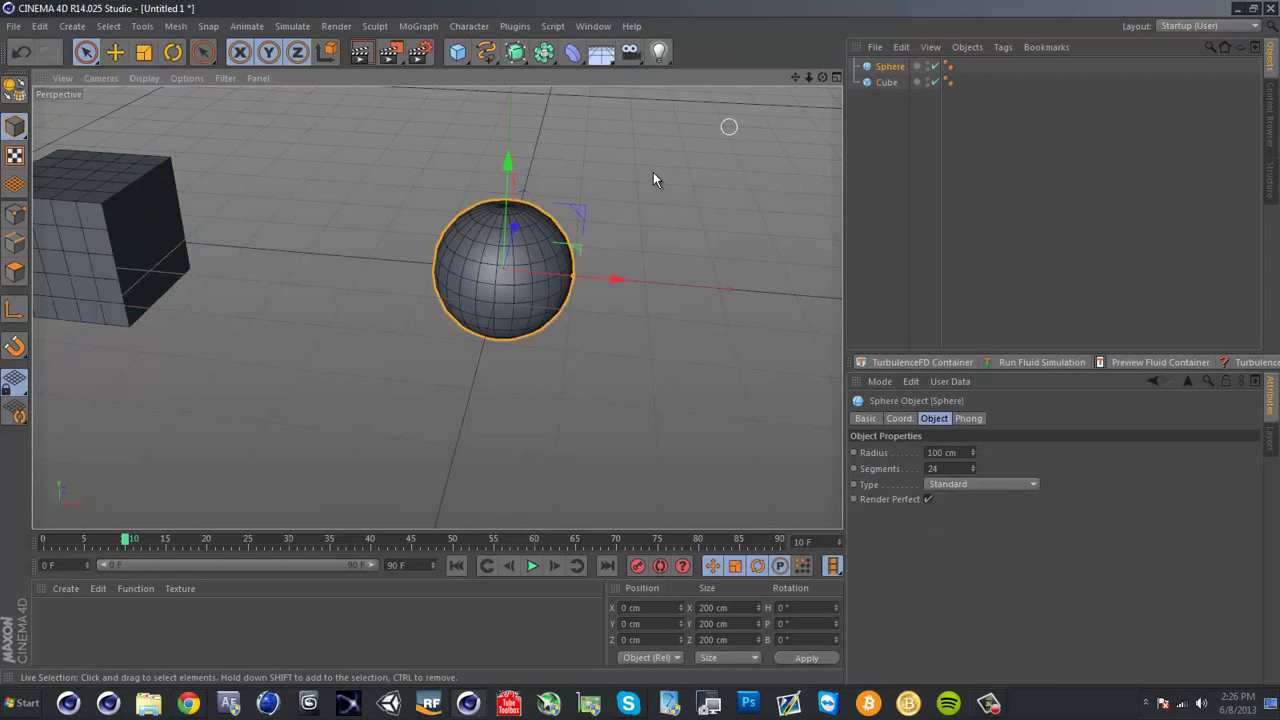
{"action": "middle_click_drag", "start_coordinate": [653, 172], "coordinate": [556, 229], "text": "alt"}
Examine the sphere's segmented outline up close and from several angles, and compare it with the cube
{"action": "left_click_drag", "start_coordinate": [556, 229], "coordinate": [609, 263], "text": "alt"}
{"action": "left_click_drag", "start_coordinate": [523, 223], "coordinate": [391, 220], "text": "alt"}
{"action": "scroll", "coordinate": [597, 224], "scroll_direction": "up", "scroll_amount": 10}
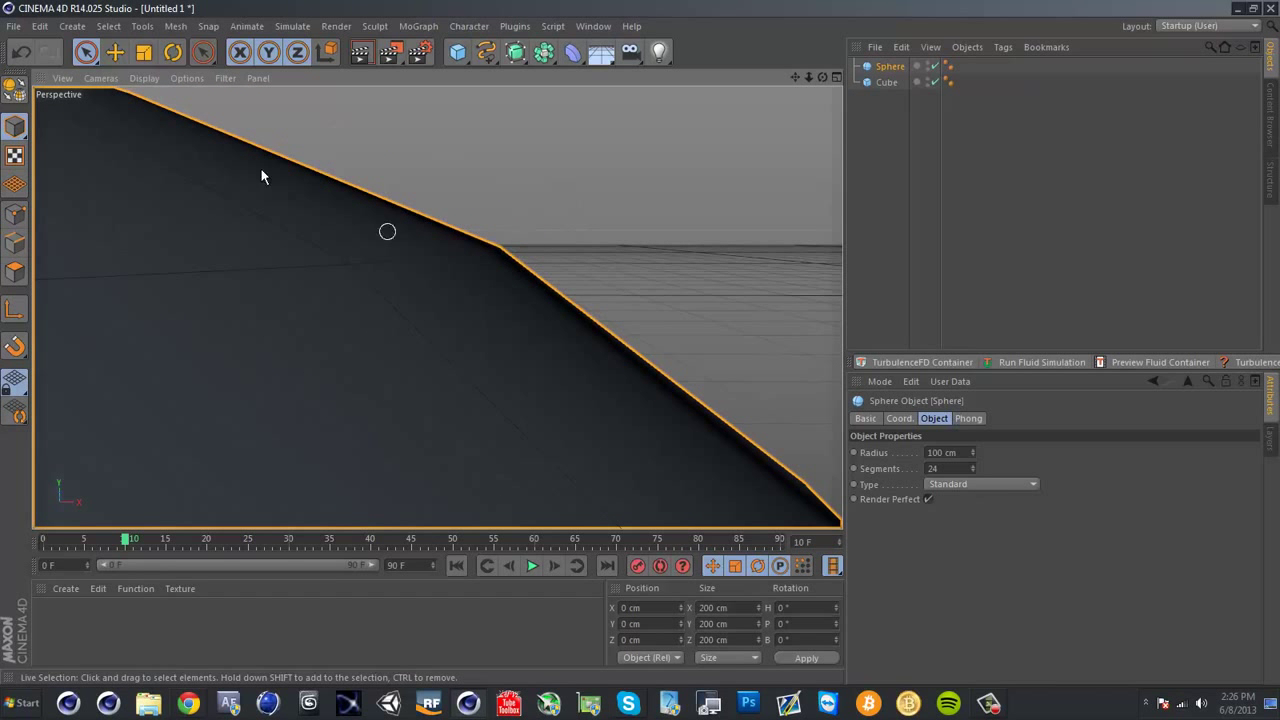
{"action": "scroll", "coordinate": [421, 202], "scroll_direction": "down", "scroll_amount": 10}
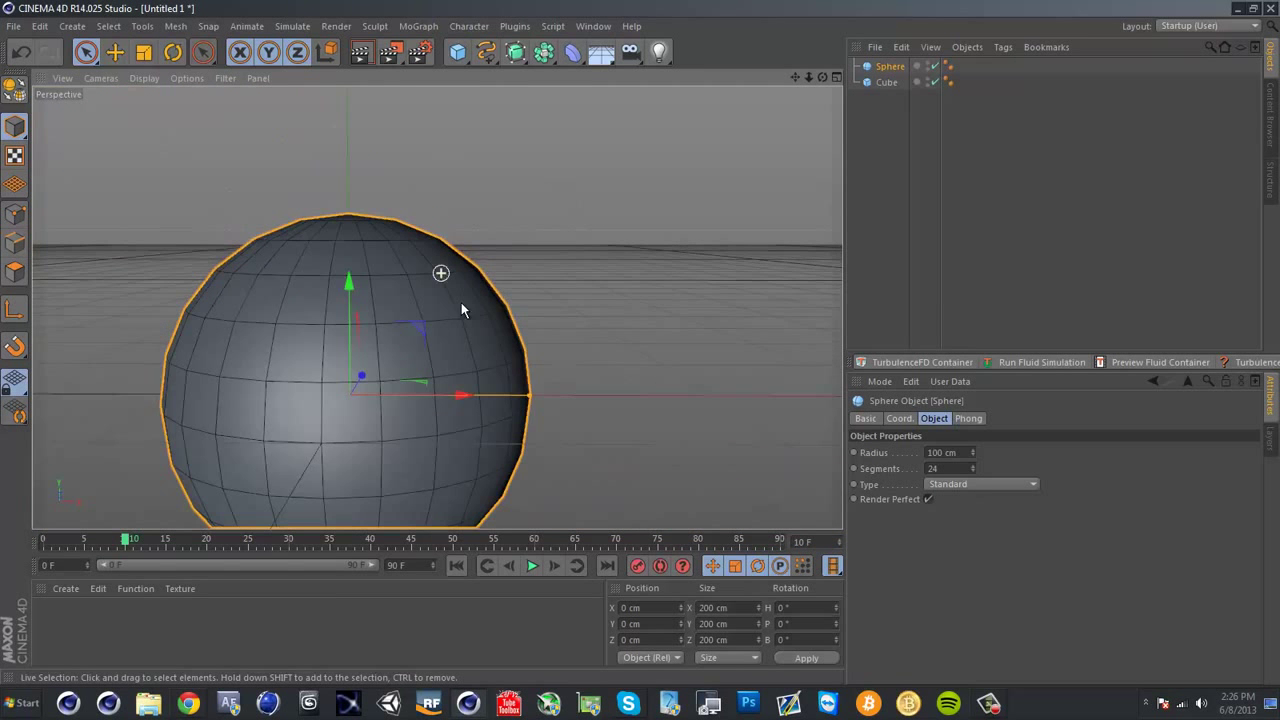
{"action": "left_click_drag", "start_coordinate": [418, 383], "coordinate": [600, 348], "text": "alt"}
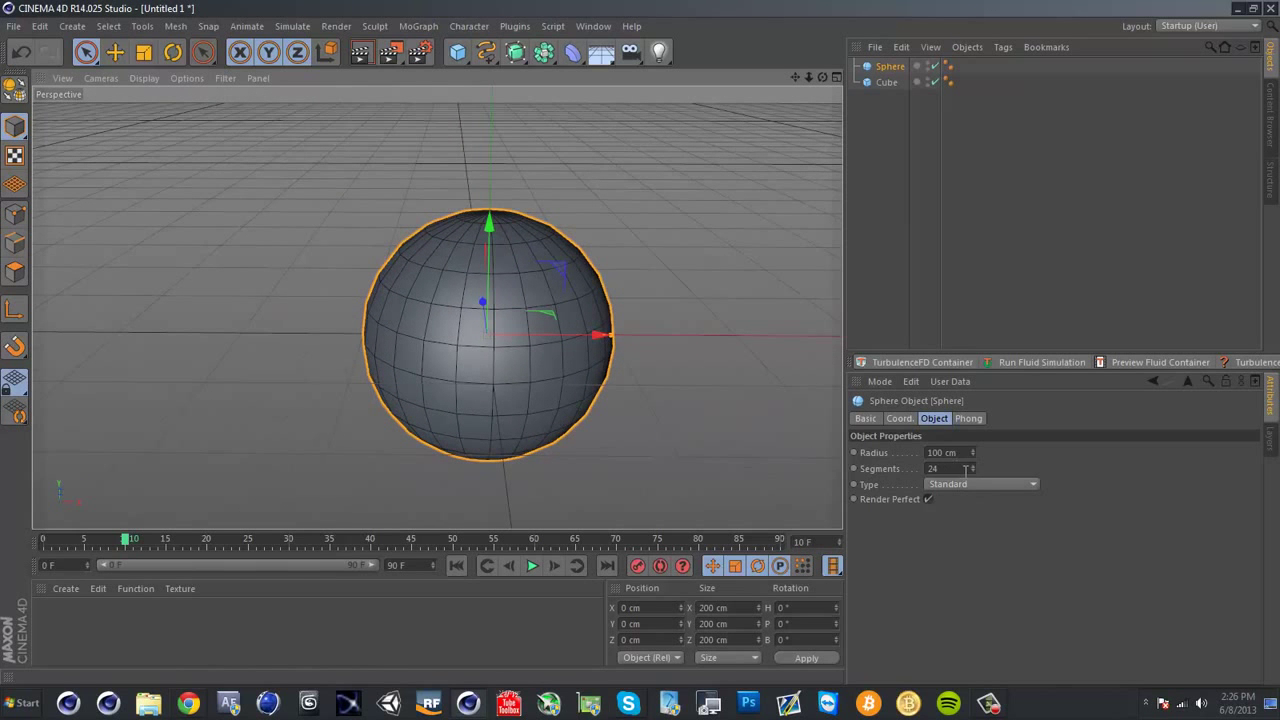
{"action": "scroll", "coordinate": [618, 380], "scroll_direction": "down", "scroll_amount": 3}
{"action": "left_click_drag", "start_coordinate": [352, 309], "coordinate": [619, 328], "text": "alt"}
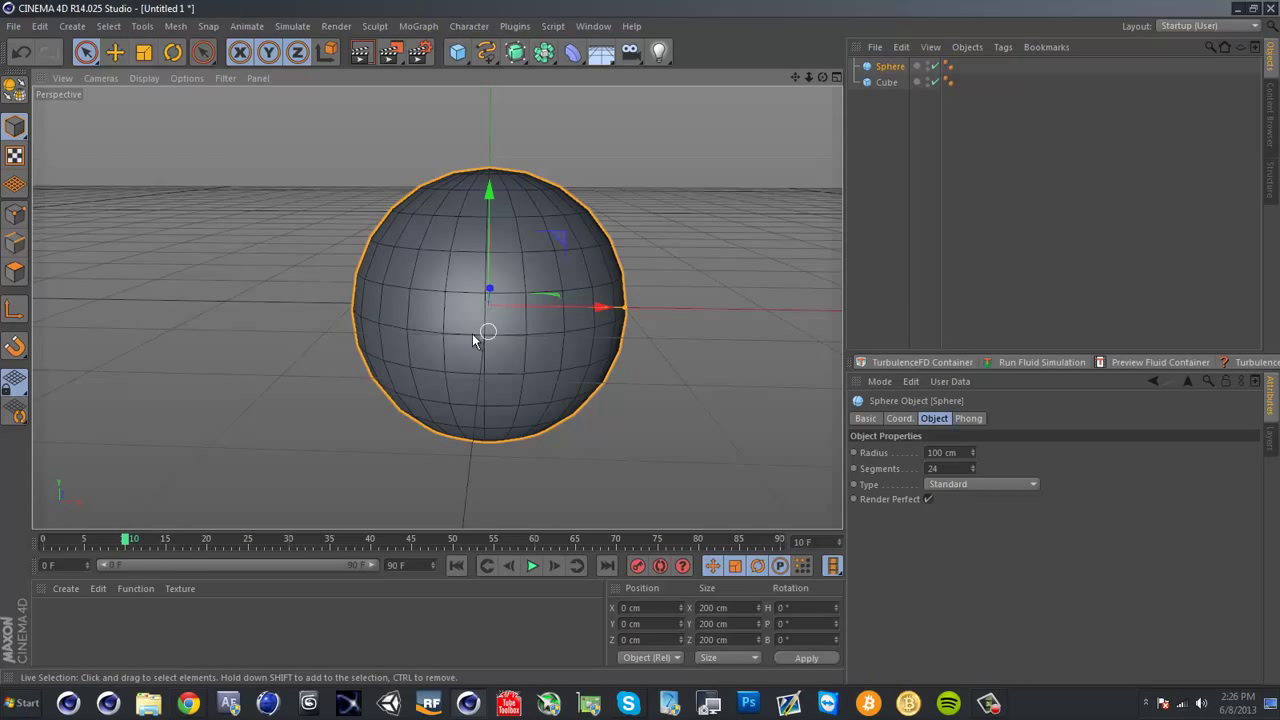
{"action": "left_click_drag", "start_coordinate": [469, 301], "coordinate": [250, 272], "text": "alt"}
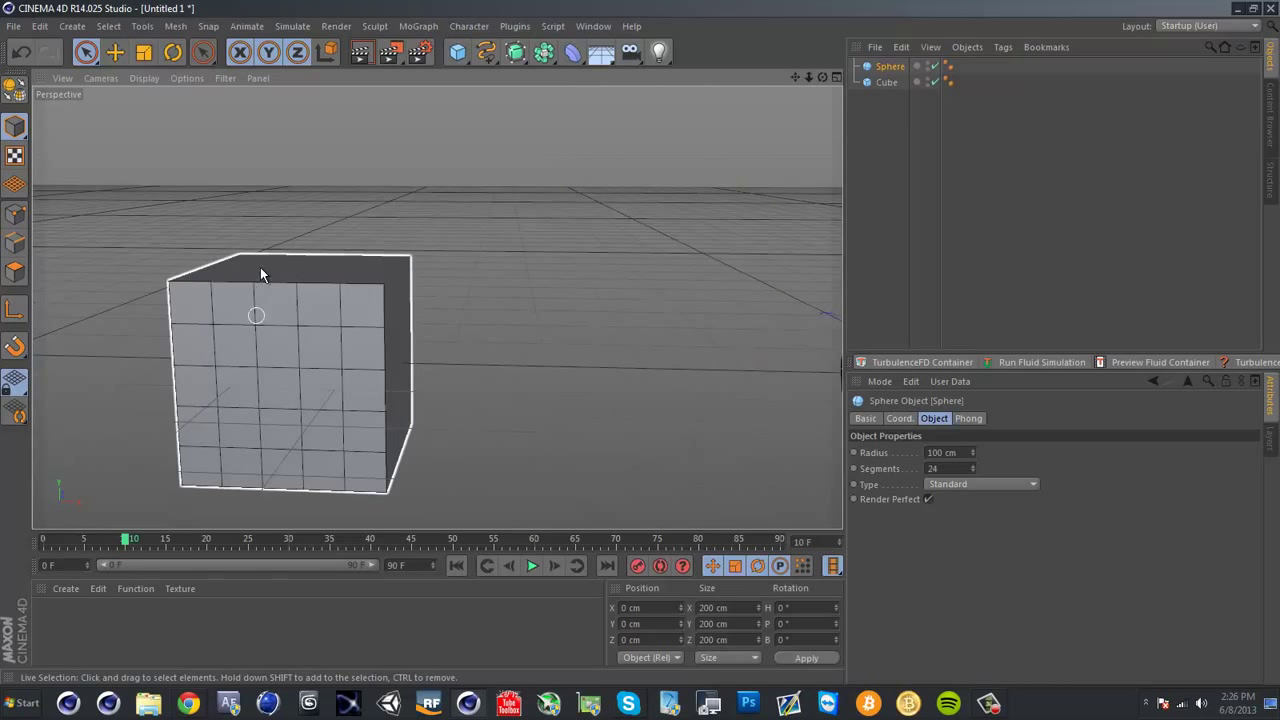
Set the sphere's segments to 90 and check the finer mesh from several angles
{"action": "left_click_drag", "start_coordinate": [346, 241], "coordinate": [171, 223], "text": "alt"}
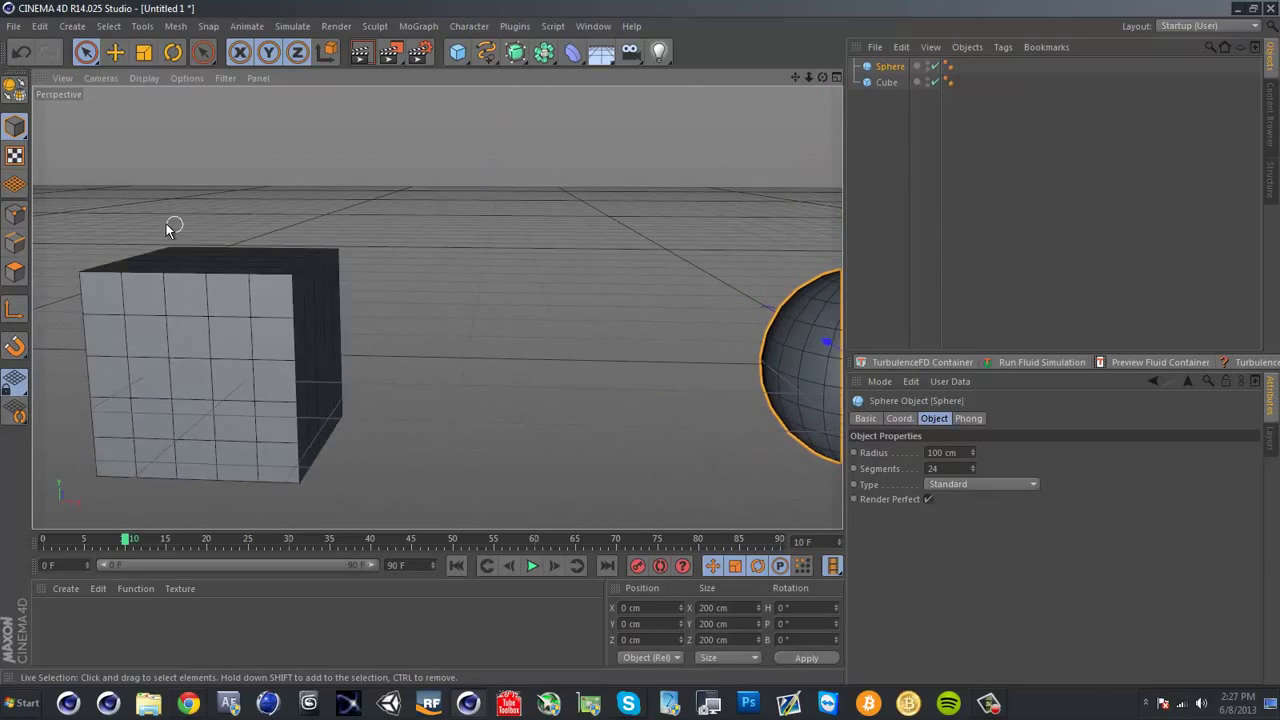
{"action": "left_click_drag", "start_coordinate": [707, 305], "coordinate": [449, 297], "text": "alt"}
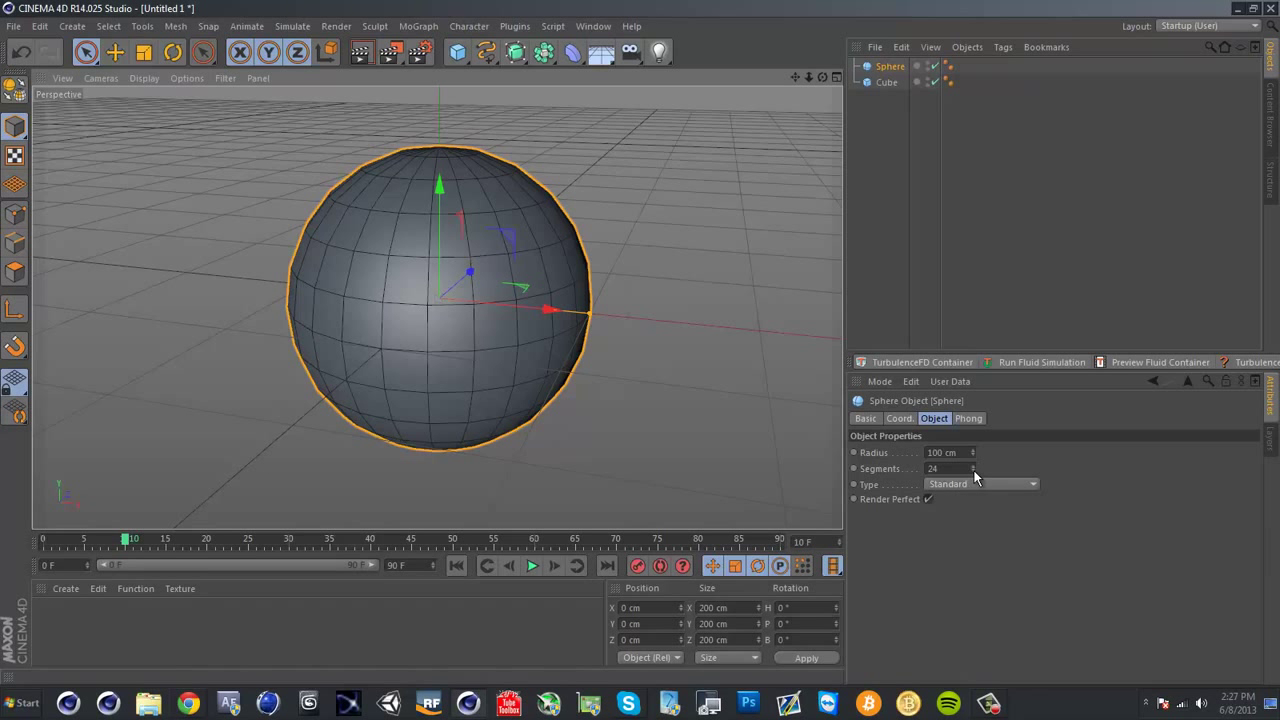
{"action": "left_click_drag", "start_coordinate": [974, 474], "coordinate": [971, 480]}
{"action": "left_click_drag", "start_coordinate": [651, 257], "coordinate": [943, 421], "text": "alt"}
{"action": "left_click_drag", "start_coordinate": [975, 478], "coordinate": [975, 468]}
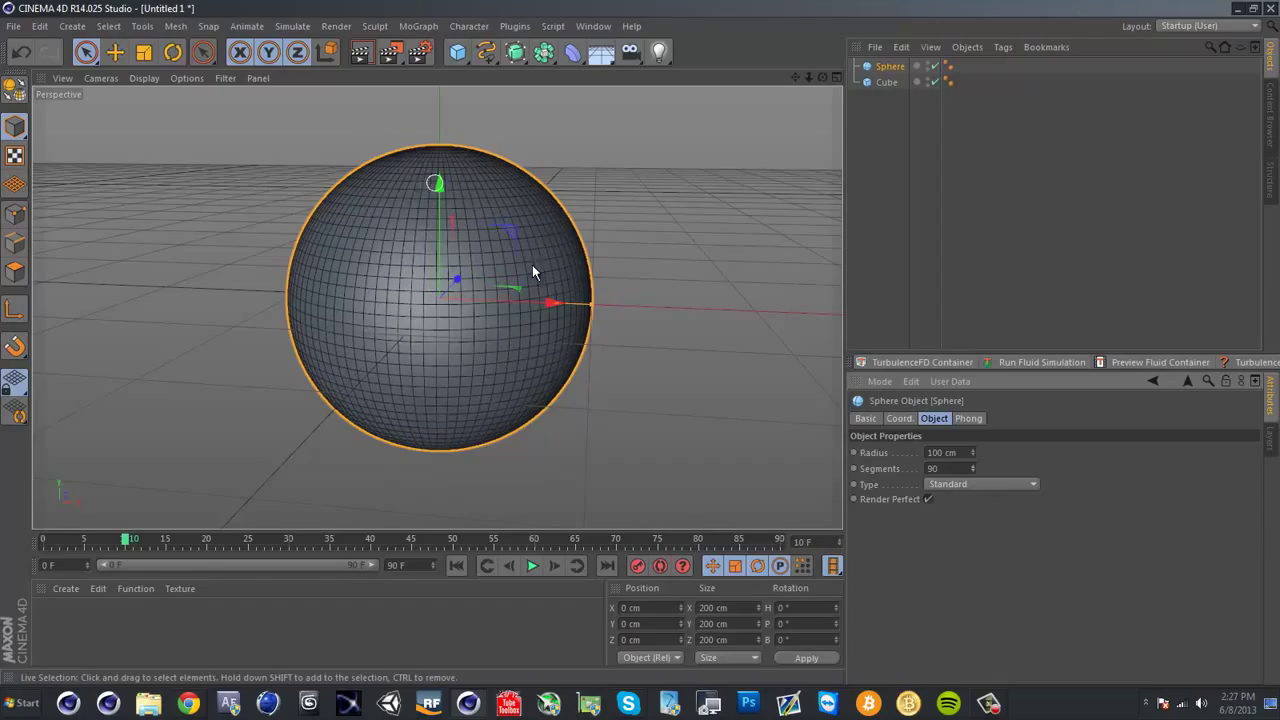
{"action": "left_click_drag", "start_coordinate": [532, 265], "coordinate": [391, 325], "text": "alt"}
{"action": "left_click_drag", "start_coordinate": [652, 377], "coordinate": [614, 334], "text": "alt"}
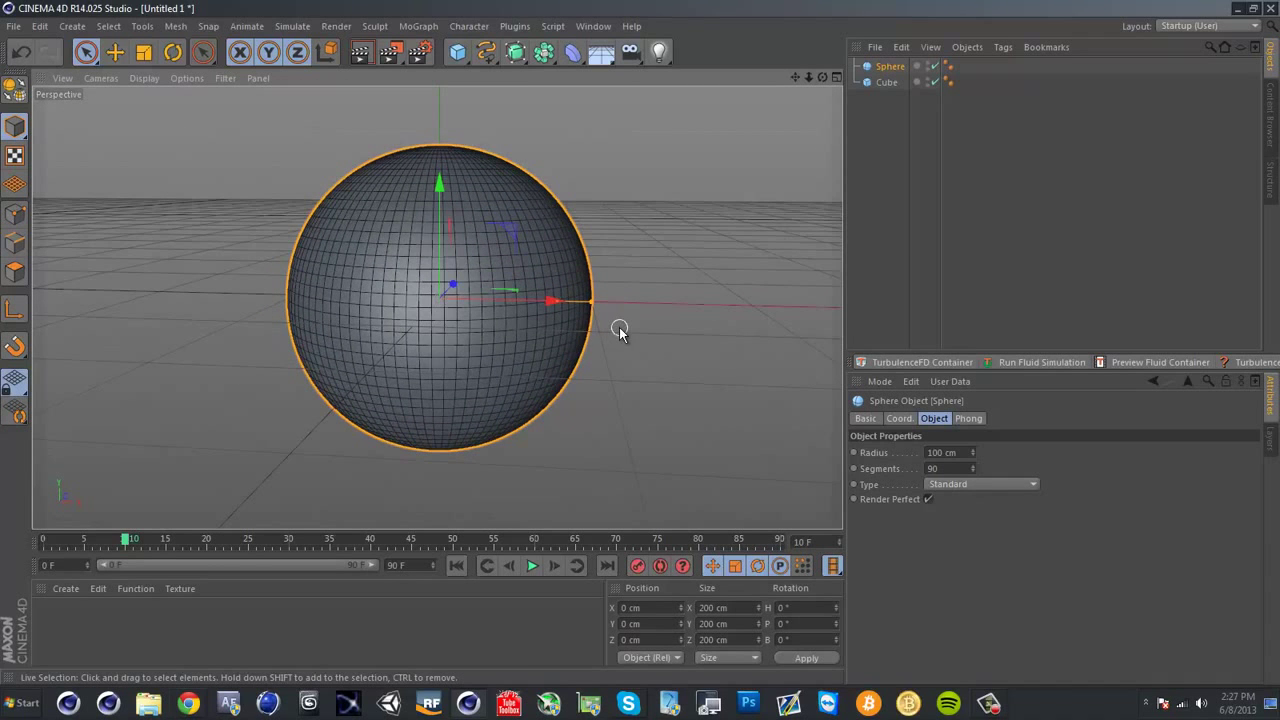
Move the sphere along the X axis to about -375 cm and add a Platonic primitive at the scene's origin
{"action": "scroll", "coordinate": [617, 333], "scroll_direction": "down", "scroll_amount": 5}
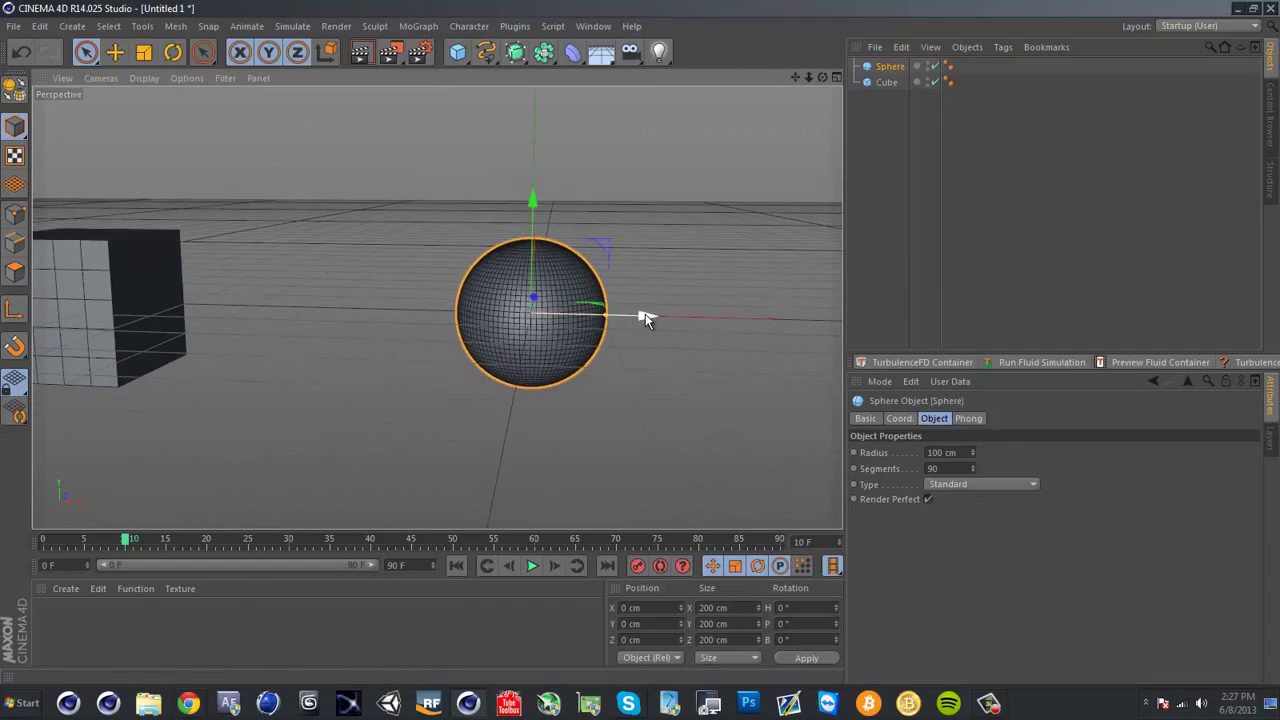
{"action": "left_click_drag", "start_coordinate": [646, 314], "coordinate": [373, 318]}
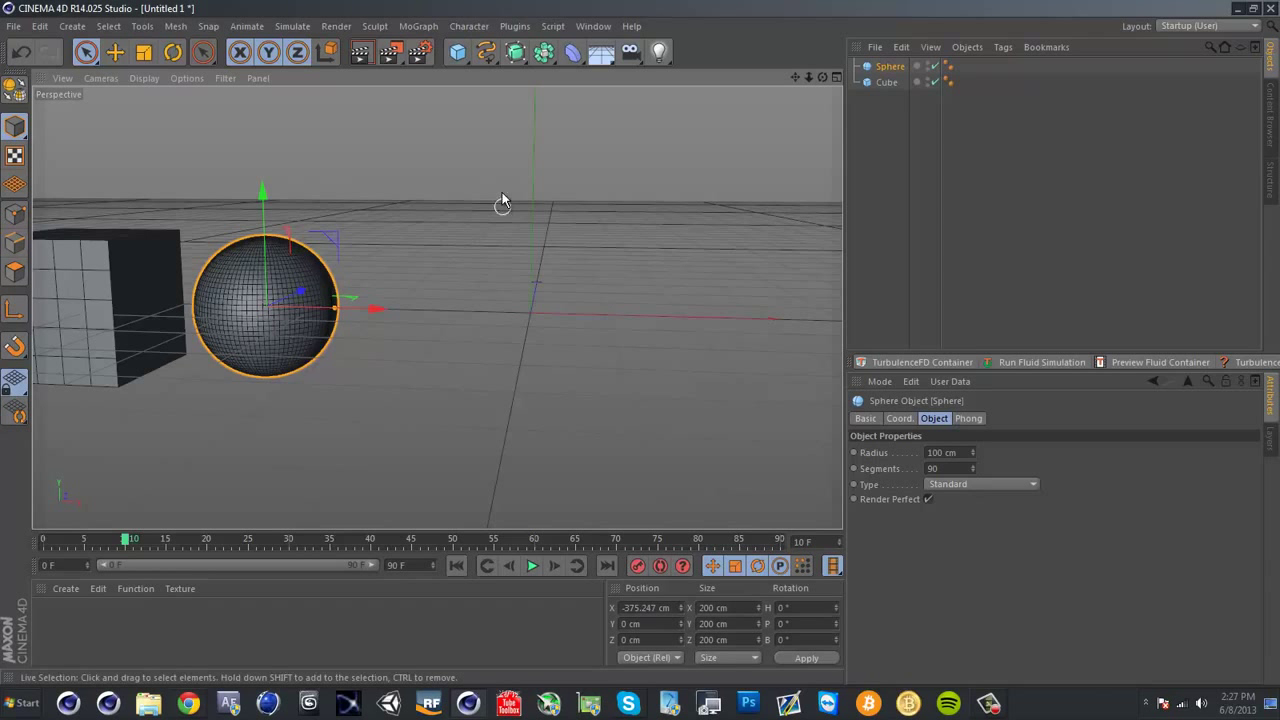
{"action": "left_click", "coordinate": [459, 53]}
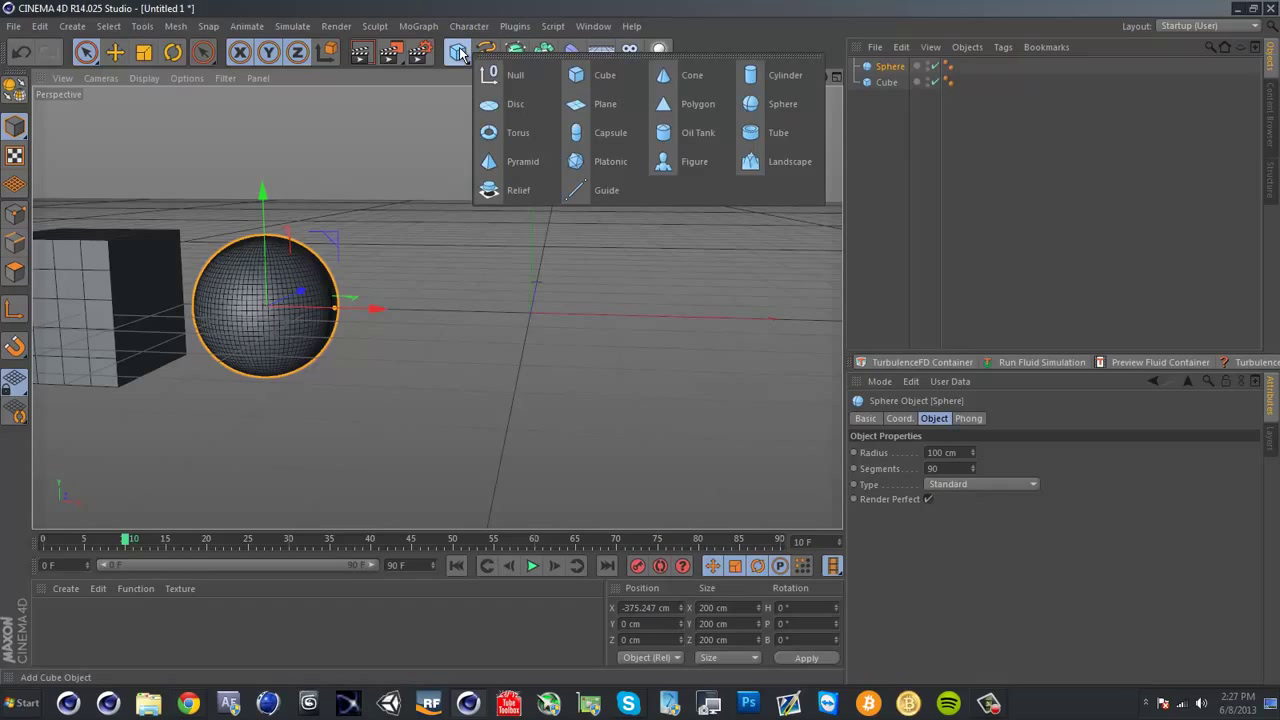
{"action": "left_click", "coordinate": [595, 163]}
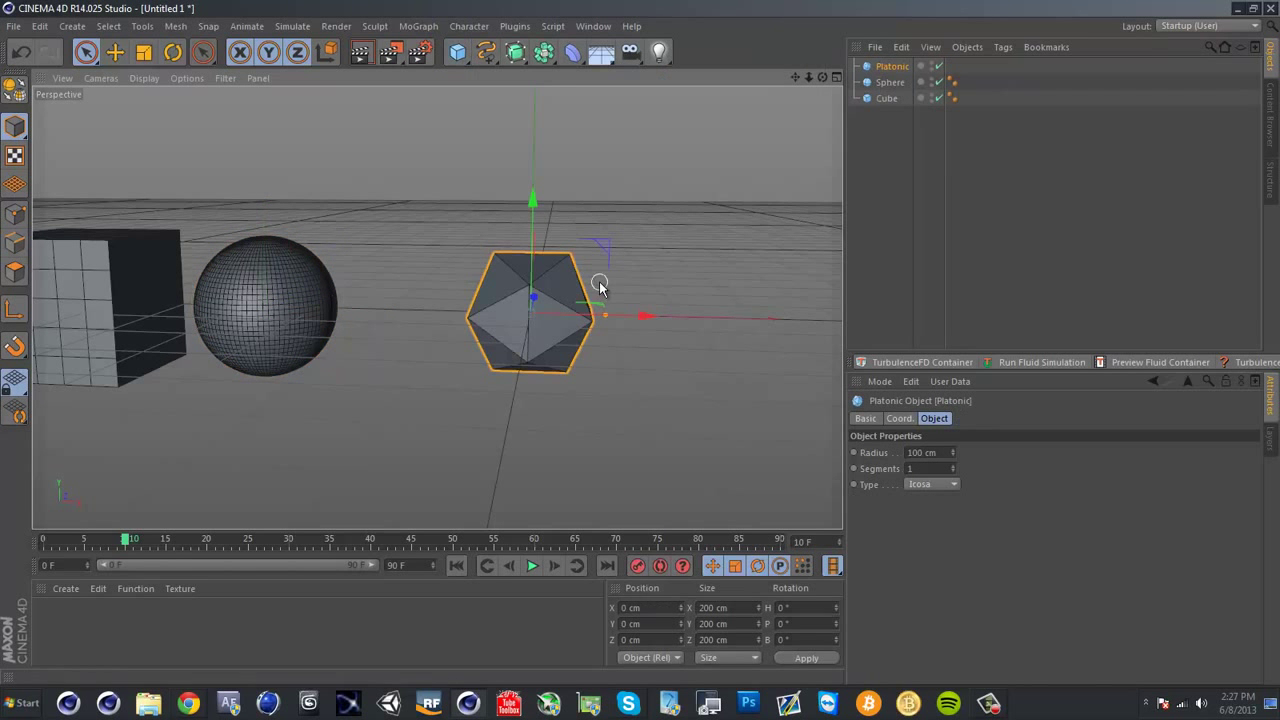
{"action": "scroll", "coordinate": [601, 306], "scroll_direction": "up", "scroll_amount": 4}
{"action": "left_click_drag", "start_coordinate": [650, 330], "coordinate": [638, 383], "text": "alt"}
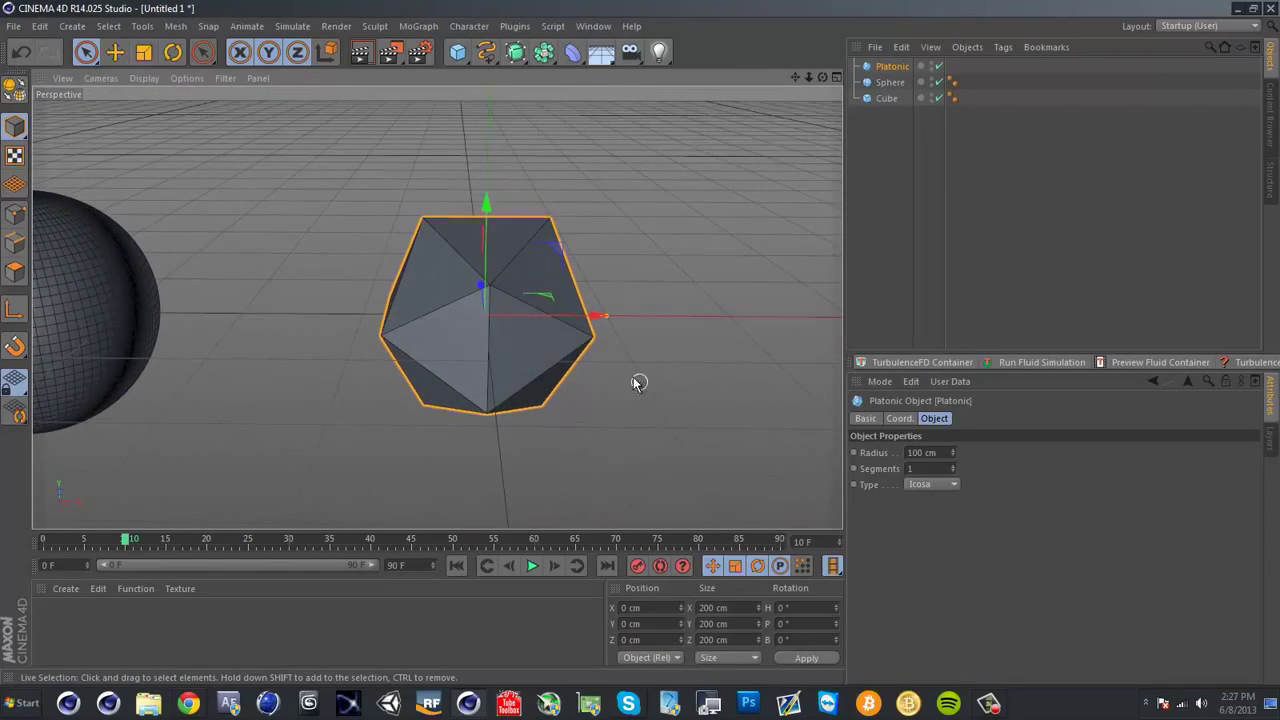
{"action": "scroll", "coordinate": [649, 391], "scroll_direction": "up", "scroll_amount": 2}
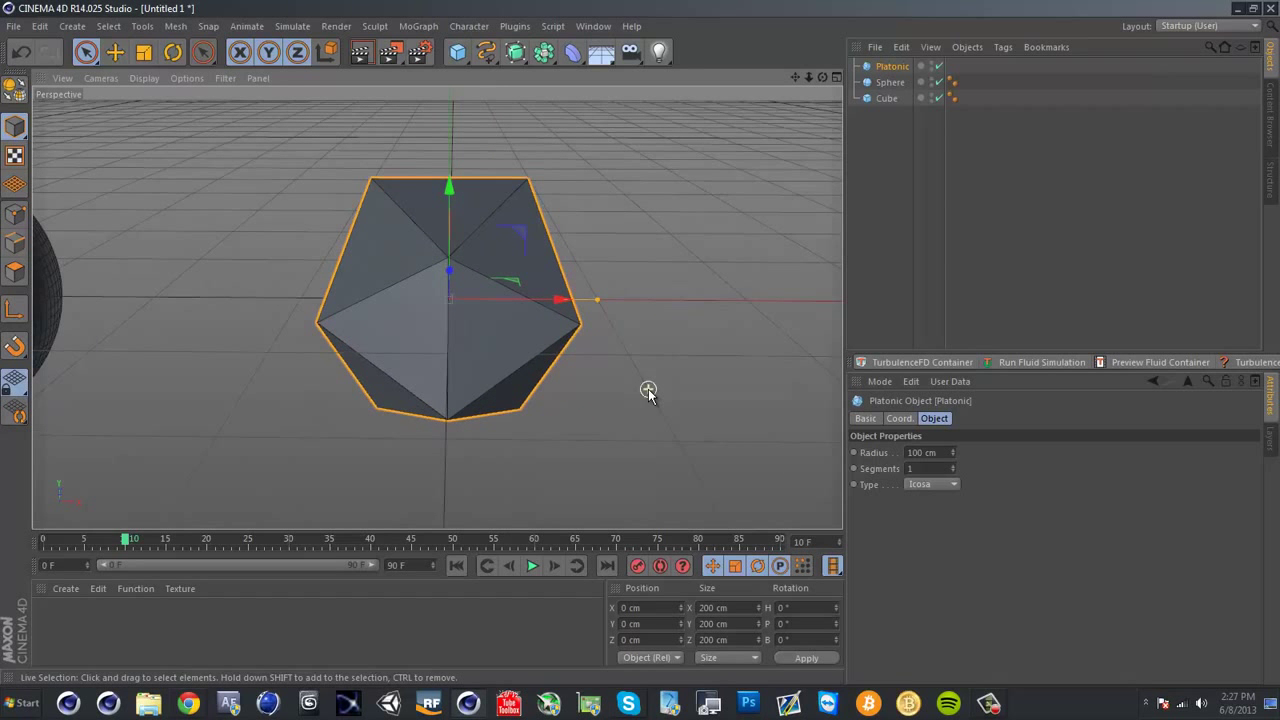
Try the Hexa, Octa, Dodeca, Icosa and Bucky types on the Platonic object in turn
{"action": "left_click", "coordinate": [926, 484]}
{"action": "left_click", "coordinate": [930, 513]}
{"action": "left_click", "coordinate": [926, 484]}
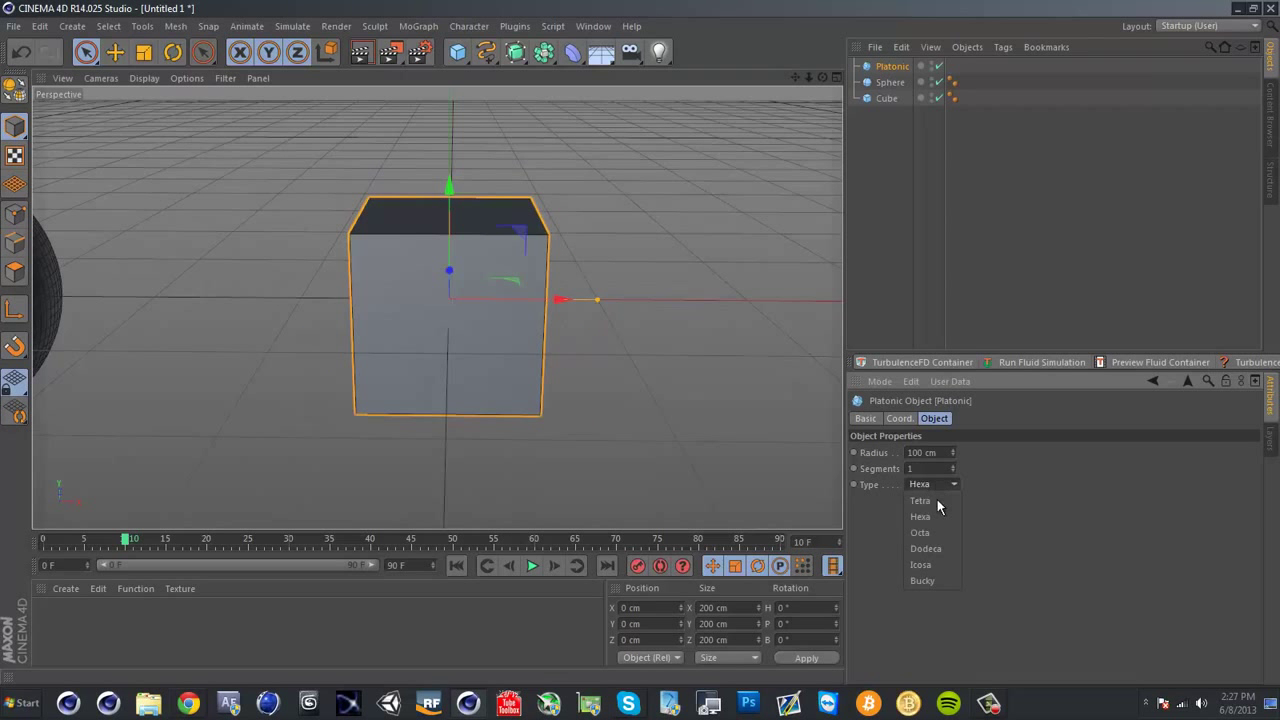
{"action": "left_click", "coordinate": [931, 533]}
{"action": "scroll", "coordinate": [256, 301], "scroll_direction": "down", "scroll_amount": 2}
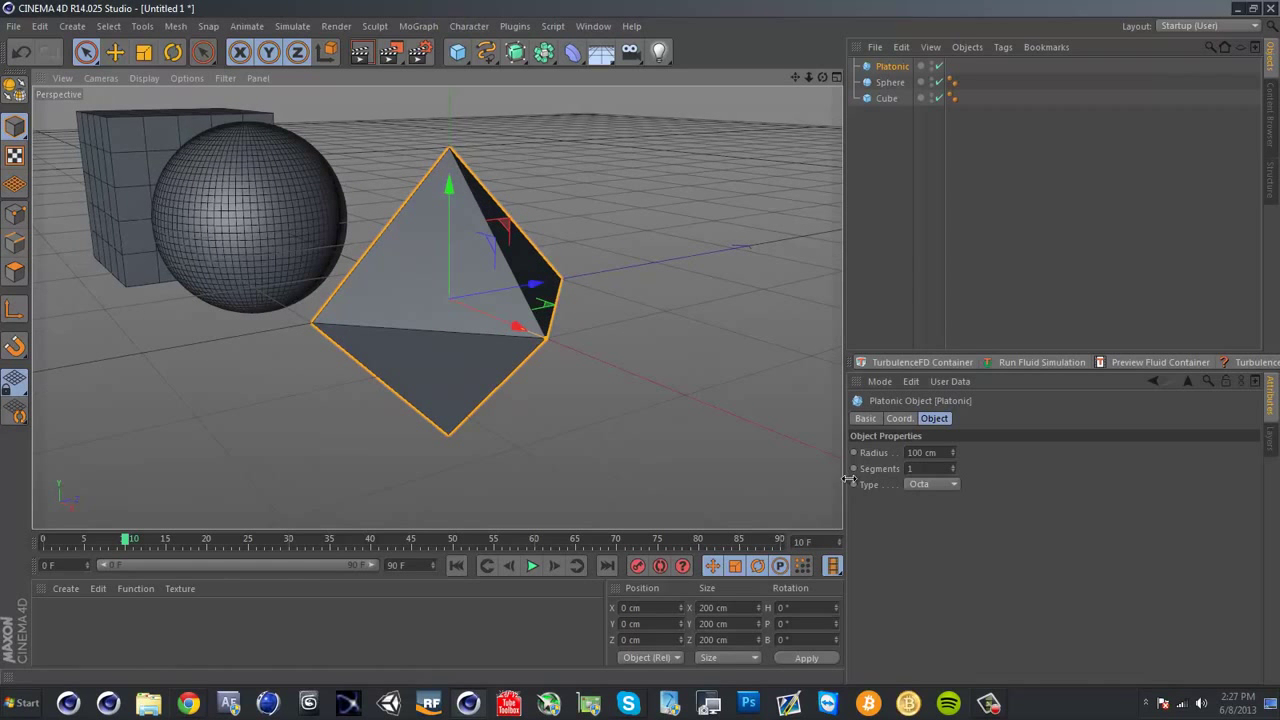
{"action": "left_click", "coordinate": [926, 484]}
{"action": "left_click", "coordinate": [940, 549]}
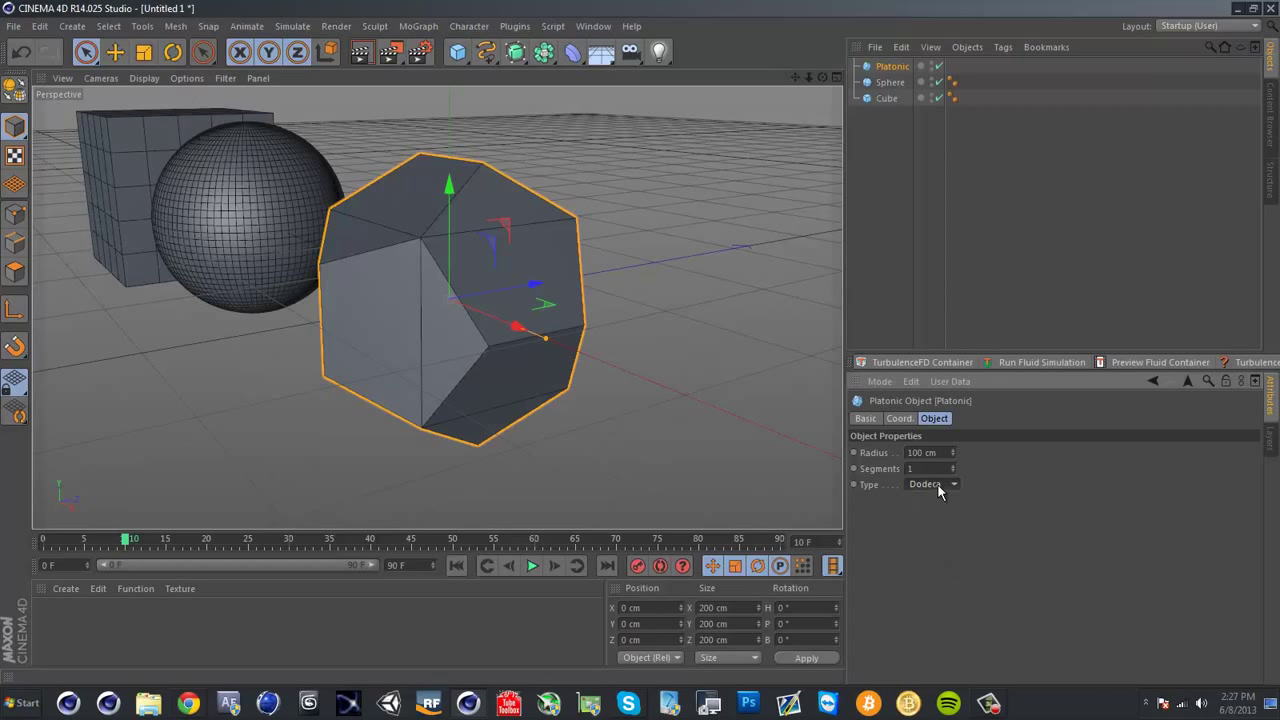
{"action": "left_click", "coordinate": [938, 487]}
{"action": "left_click", "coordinate": [943, 561]}
{"action": "left_click", "coordinate": [934, 487]}
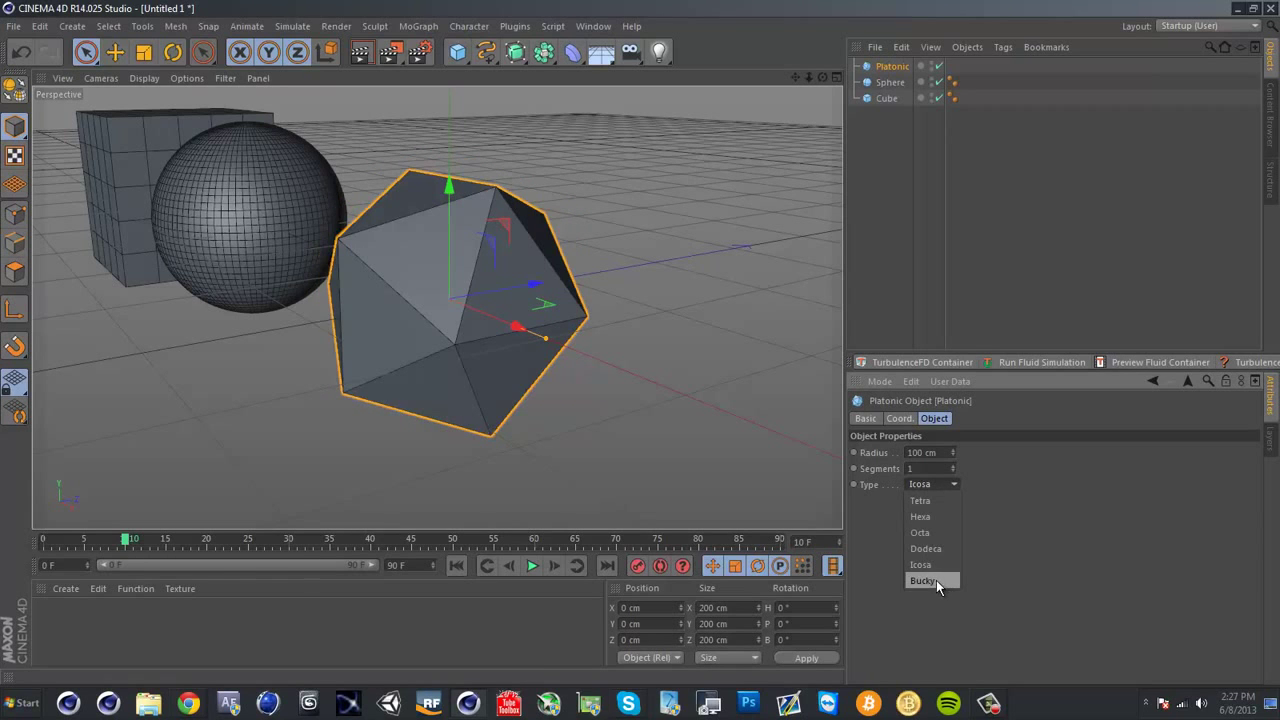
{"action": "left_click", "coordinate": [936, 580]}
Set the Platonic object's type to Tetra and its segments to 3
{"action": "left_click_drag", "start_coordinate": [397, 441], "coordinate": [909, 448], "text": "alt"}
{"action": "left_click", "coordinate": [931, 501]}
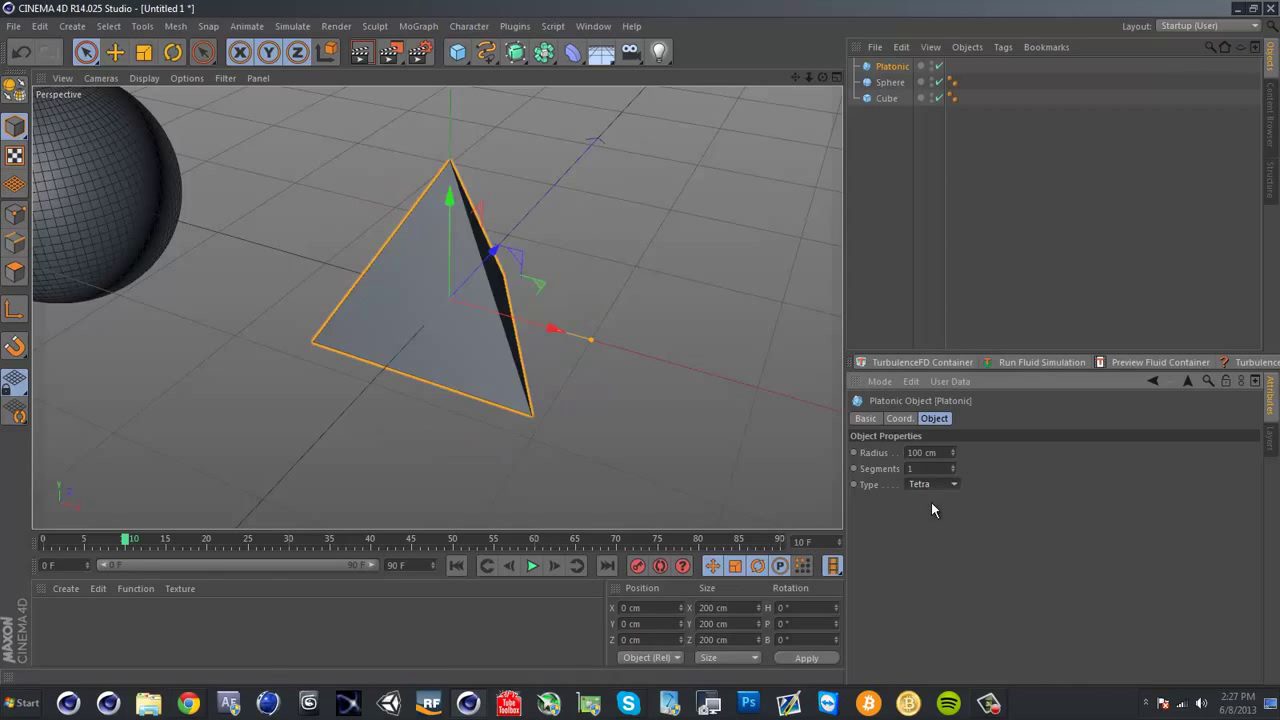
{"action": "left_click_drag", "start_coordinate": [814, 367], "coordinate": [474, 338], "text": "alt"}
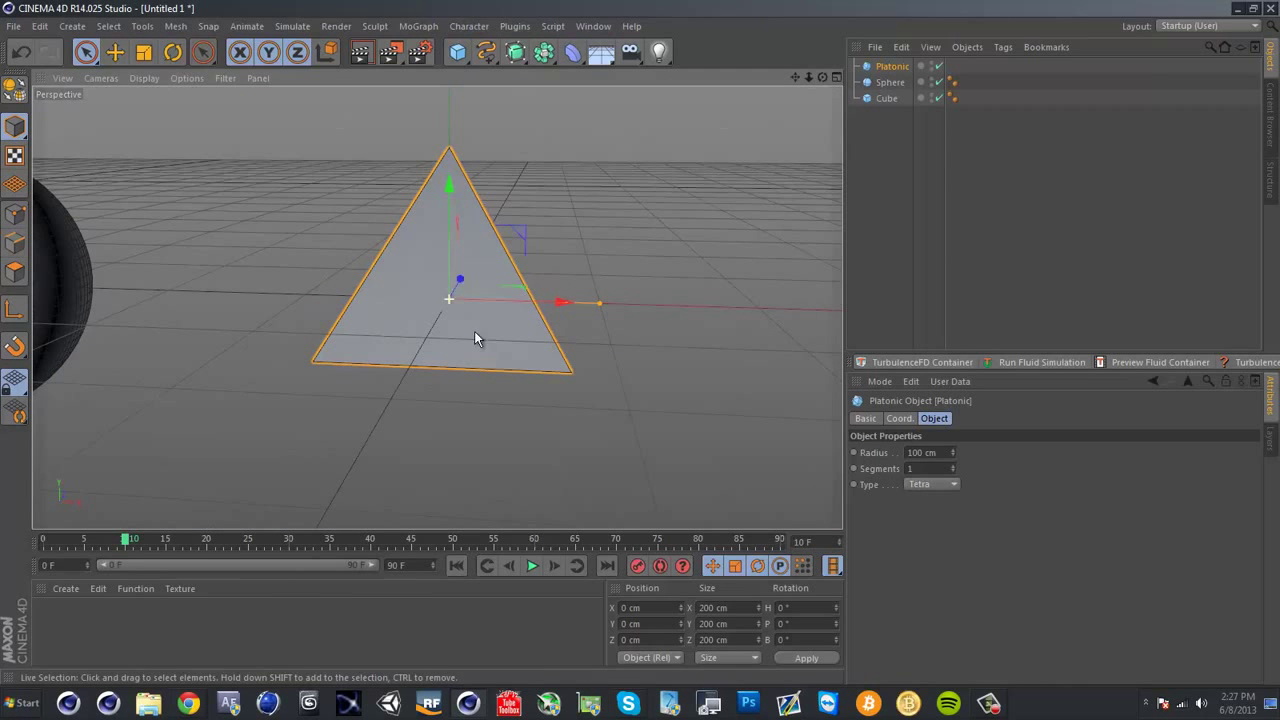
{"action": "left_click", "coordinate": [953, 466]}
{"action": "left_click", "coordinate": [953, 466]}
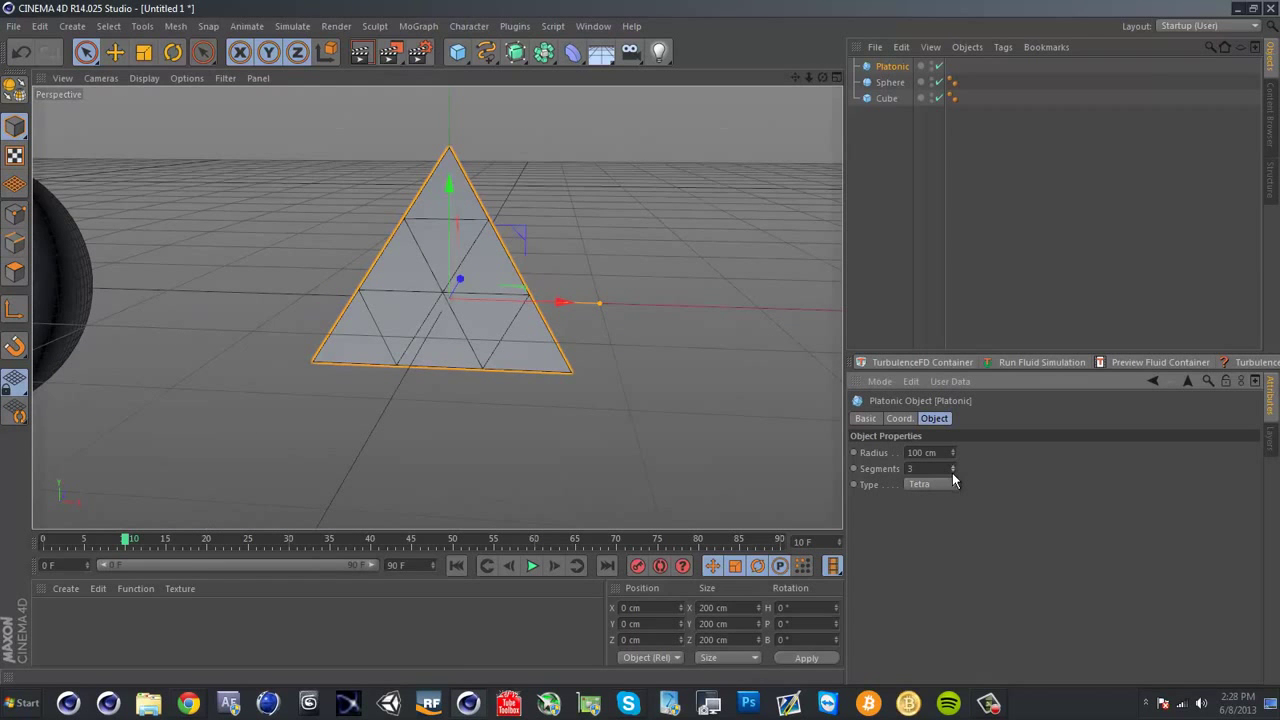
{"action": "left_click", "coordinate": [953, 471]}
{"action": "mouse_move", "coordinate": [465, 337]}
{"action": "left_mouse_down", "text": "alt"}
{"action": "mouse_move", "coordinate": [663, 368]}
{"action": "mouse_move", "coordinate": [358, 380]}
{"action": "mouse_move", "coordinate": [465, 332]}
{"action": "left_mouse_up", "text": "alt"}
{"action": "scroll", "coordinate": [465, 332], "scroll_direction": "down", "scroll_amount": 3}
{"action": "left_click_drag", "start_coordinate": [953, 468], "coordinate": [956, 468]}
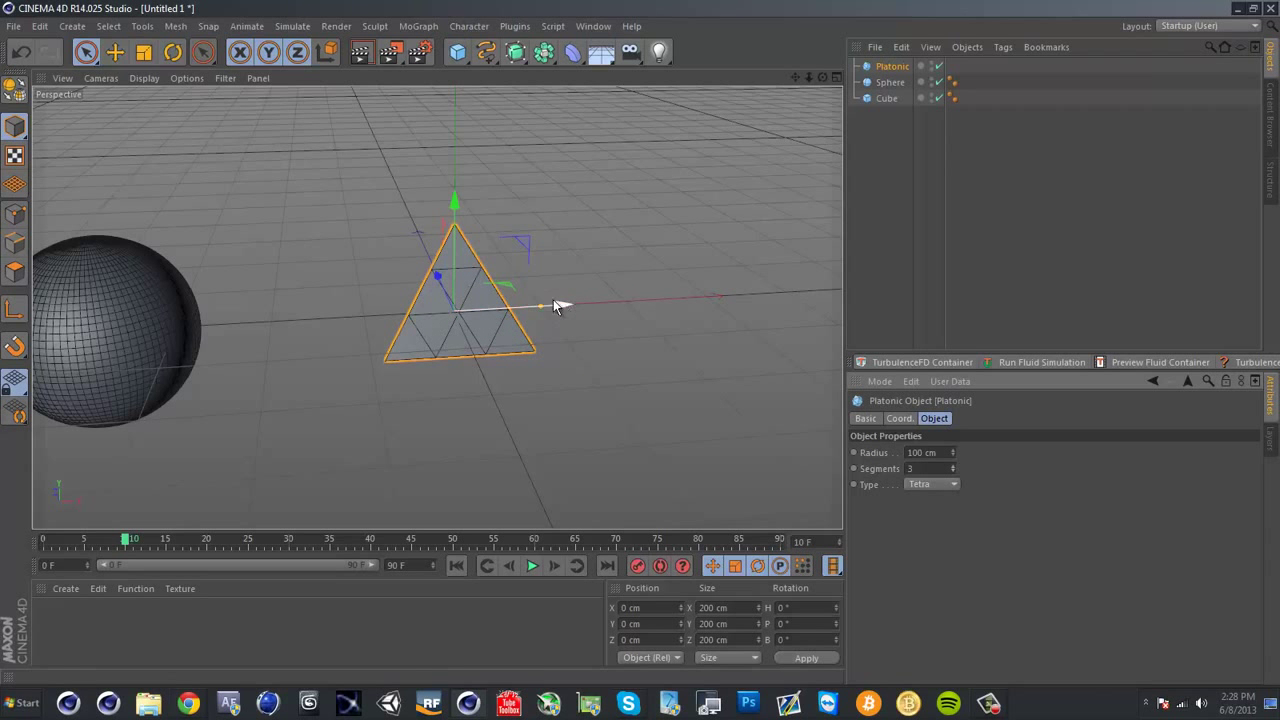
Space the primitives out along the X axis, moving the Platonic object to about 52 cm and the sphere to about -261 cm
{"action": "left_click_drag", "start_coordinate": [563, 303], "coordinate": [471, 309]}
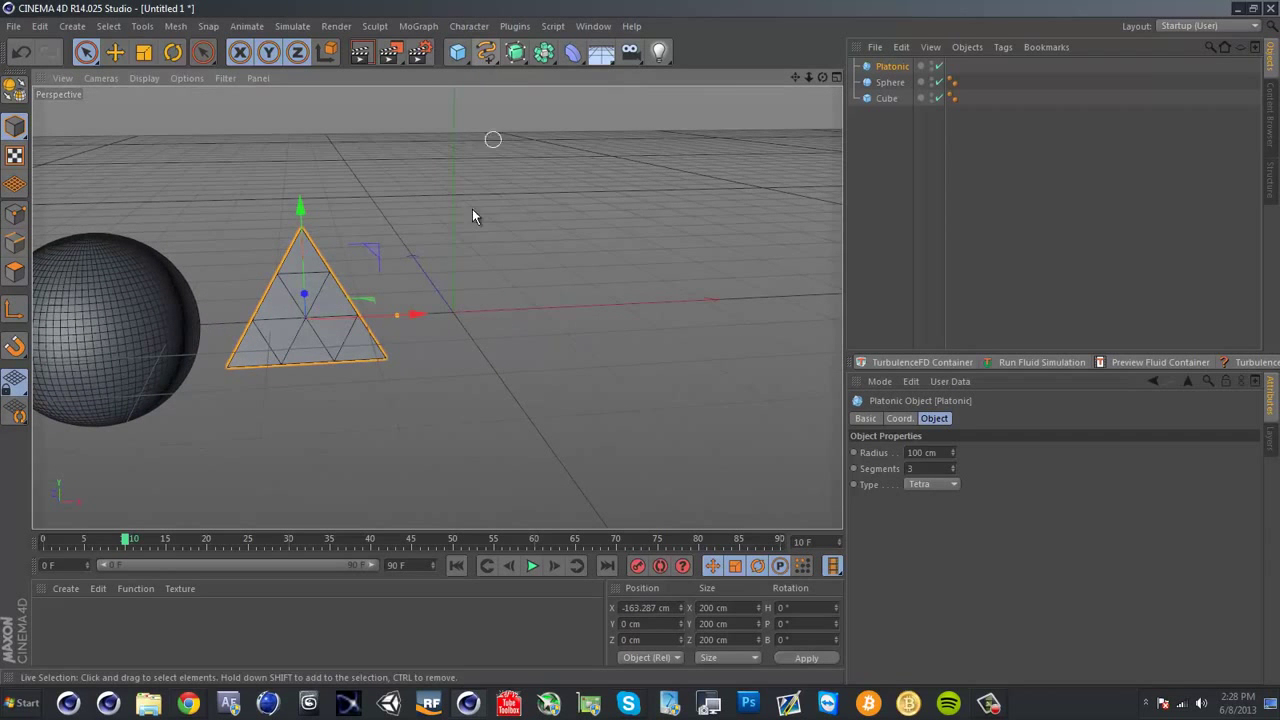
{"action": "left_click_drag", "start_coordinate": [472, 209], "coordinate": [570, 336], "text": "alt"}
{"action": "right_click_drag", "start_coordinate": [575, 326], "coordinate": [603, 329], "text": "alt"}
{"action": "left_click_drag", "start_coordinate": [694, 289], "coordinate": [866, 290]}
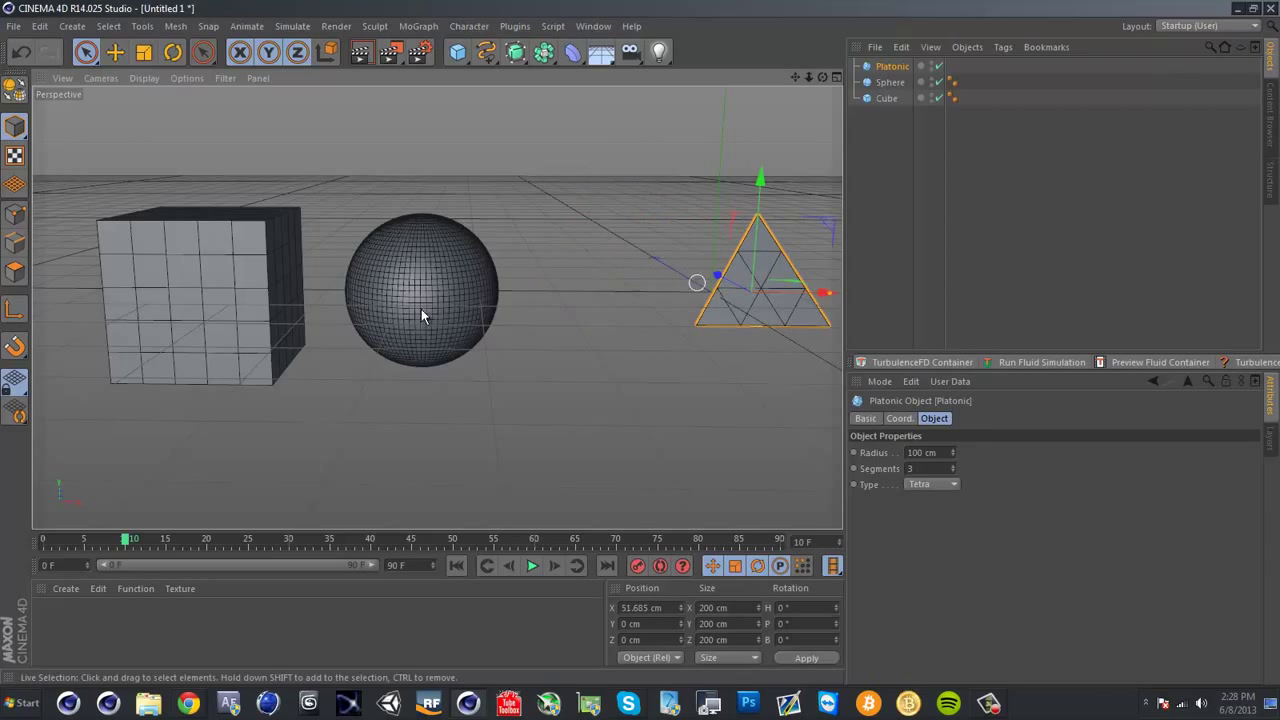
{"action": "left_click", "coordinate": [395, 289]}
{"action": "left_click_drag", "start_coordinate": [521, 300], "coordinate": [647, 290]}
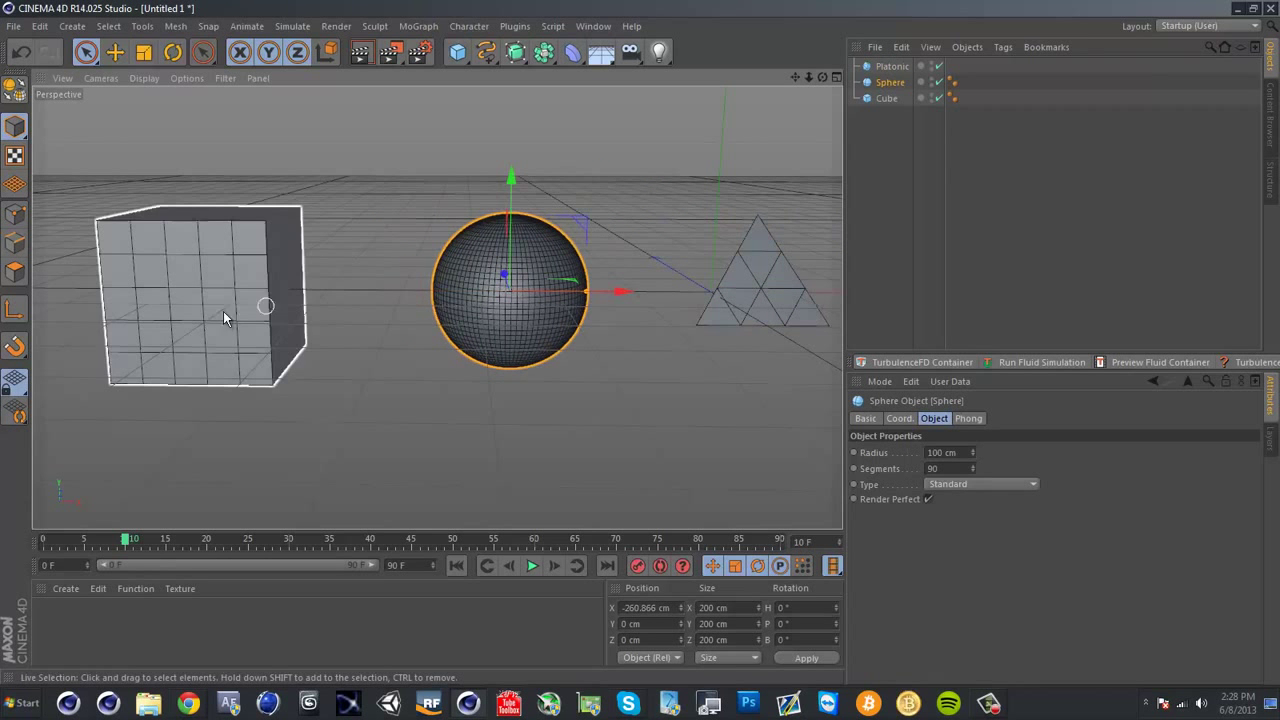
Select the cube, sphere and Platonic object in turn, both in the viewport and in the object list, and clear the selection
{"action": "left_click", "coordinate": [263, 306]}
{"action": "left_click", "coordinate": [486, 309]}
{"action": "left_click", "coordinate": [728, 293]}
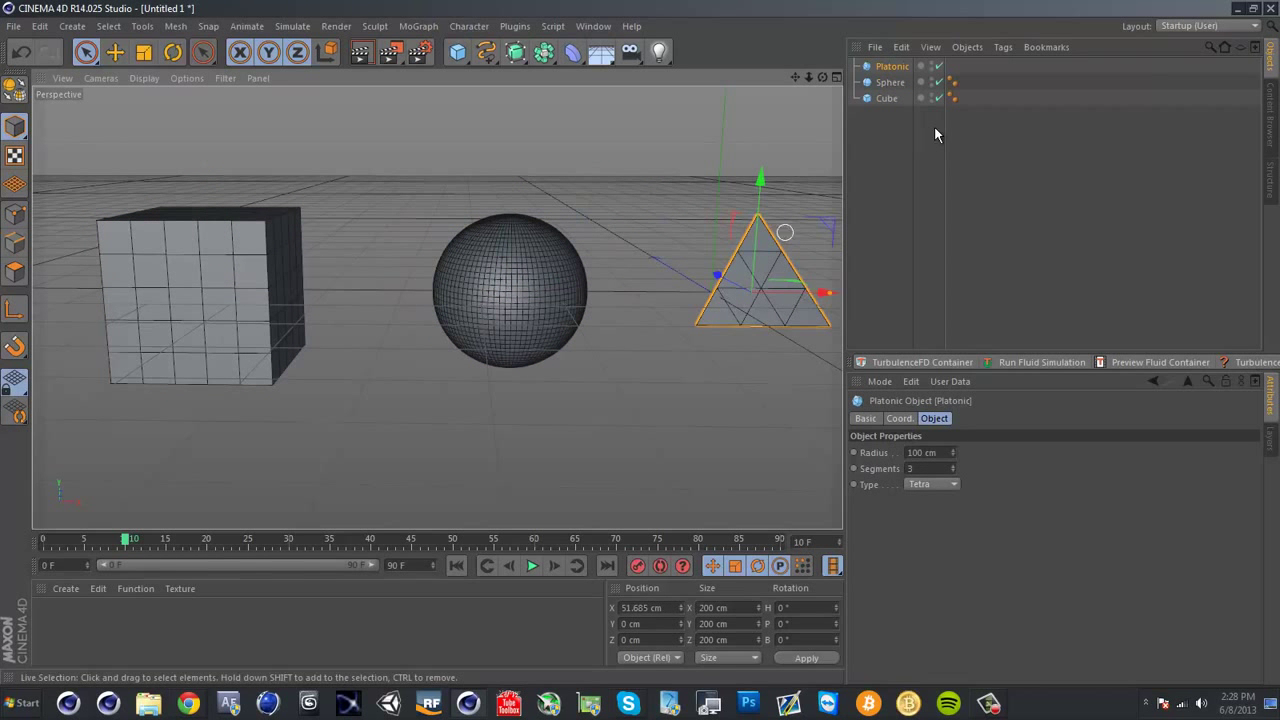
{"action": "left_click", "coordinate": [887, 98]}
{"action": "left_click", "coordinate": [889, 82]}
{"action": "left_click", "coordinate": [892, 66]}
{"action": "left_click", "coordinate": [887, 98]}
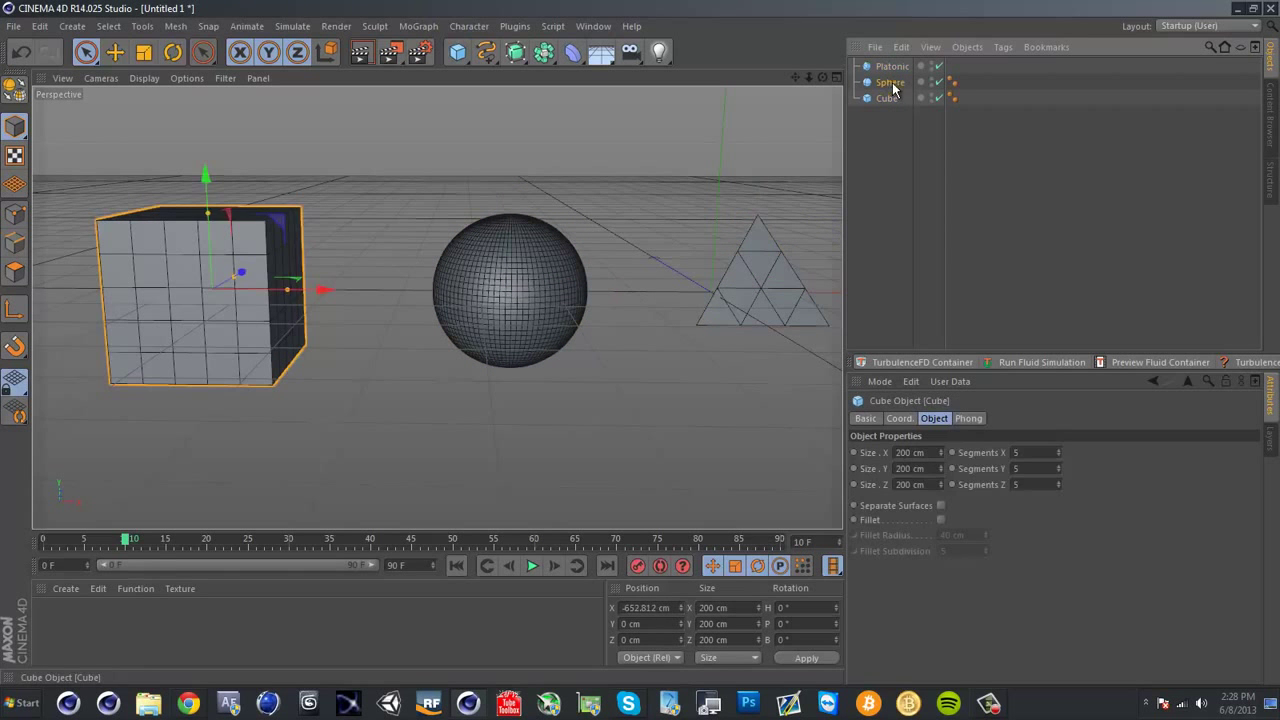
{"action": "left_click", "coordinate": [892, 66]}
{"action": "left_click", "coordinate": [786, 163]}
Scale the Platonic object up uniformly to about 266 cm
{"action": "scroll", "coordinate": [547, 297], "scroll_direction": "down", "scroll_amount": 3}
{"action": "middle_click_drag", "start_coordinate": [646, 295], "coordinate": [608, 307], "text": "alt"}
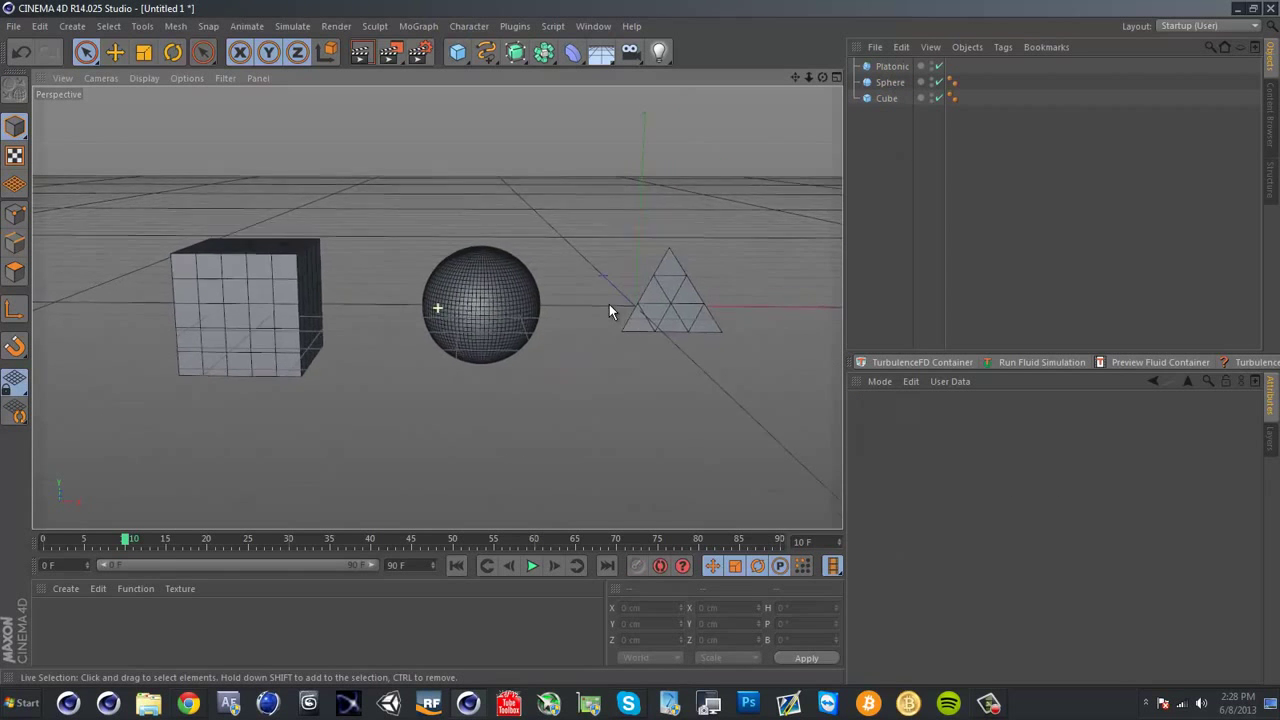
{"action": "left_click_drag", "start_coordinate": [629, 309], "coordinate": [660, 300], "text": "alt"}
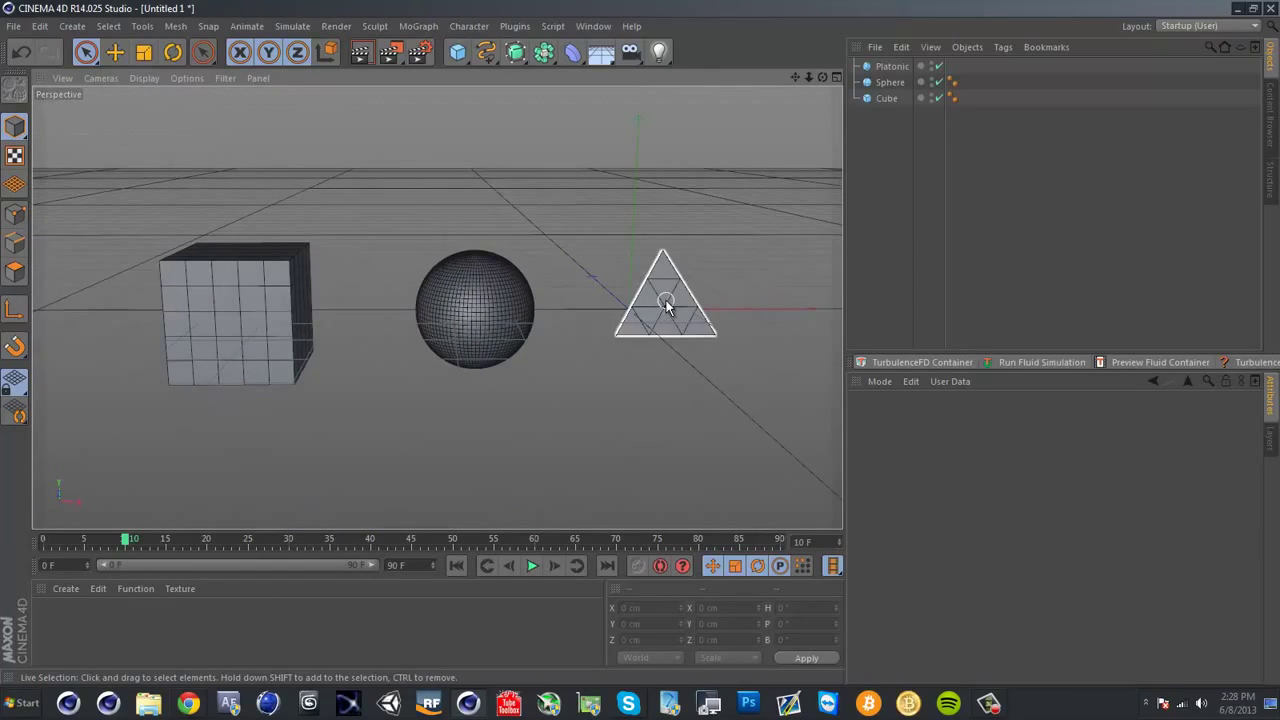
{"action": "left_click", "coordinate": [660, 300]}
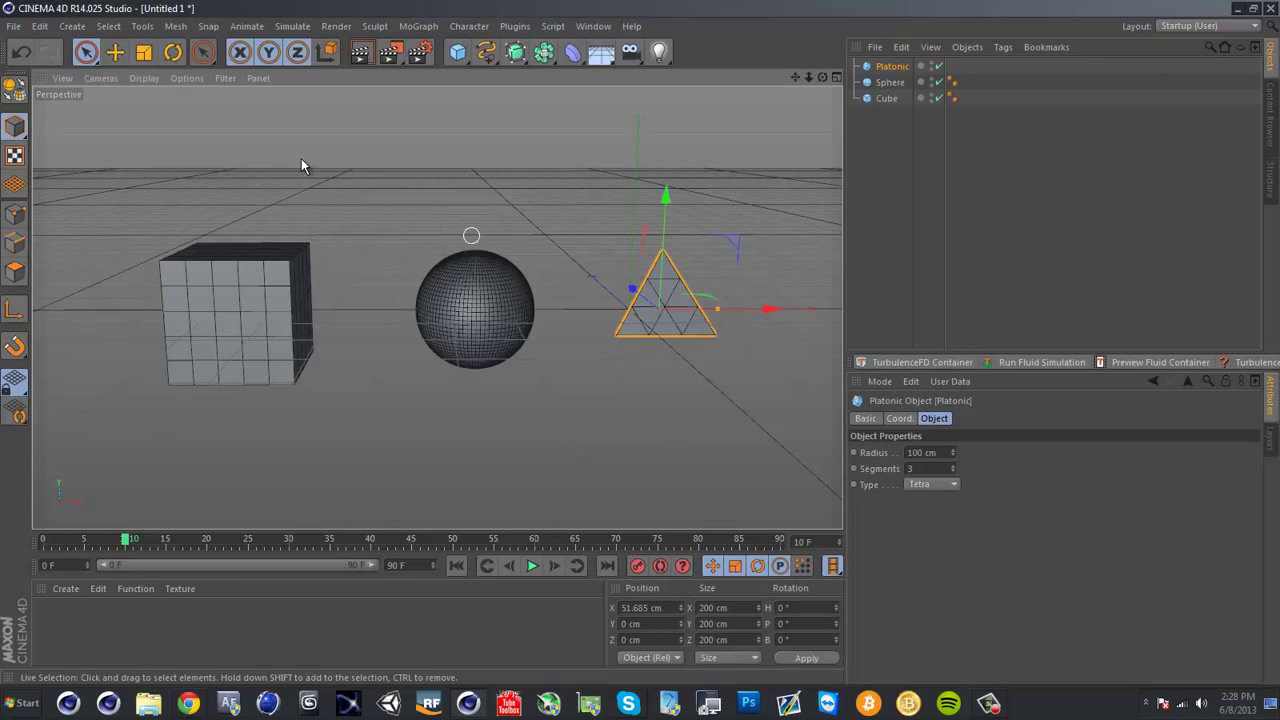
{"action": "left_click", "coordinate": [143, 53]}
{"action": "left_click_drag", "start_coordinate": [666, 194], "coordinate": [56, 145]}
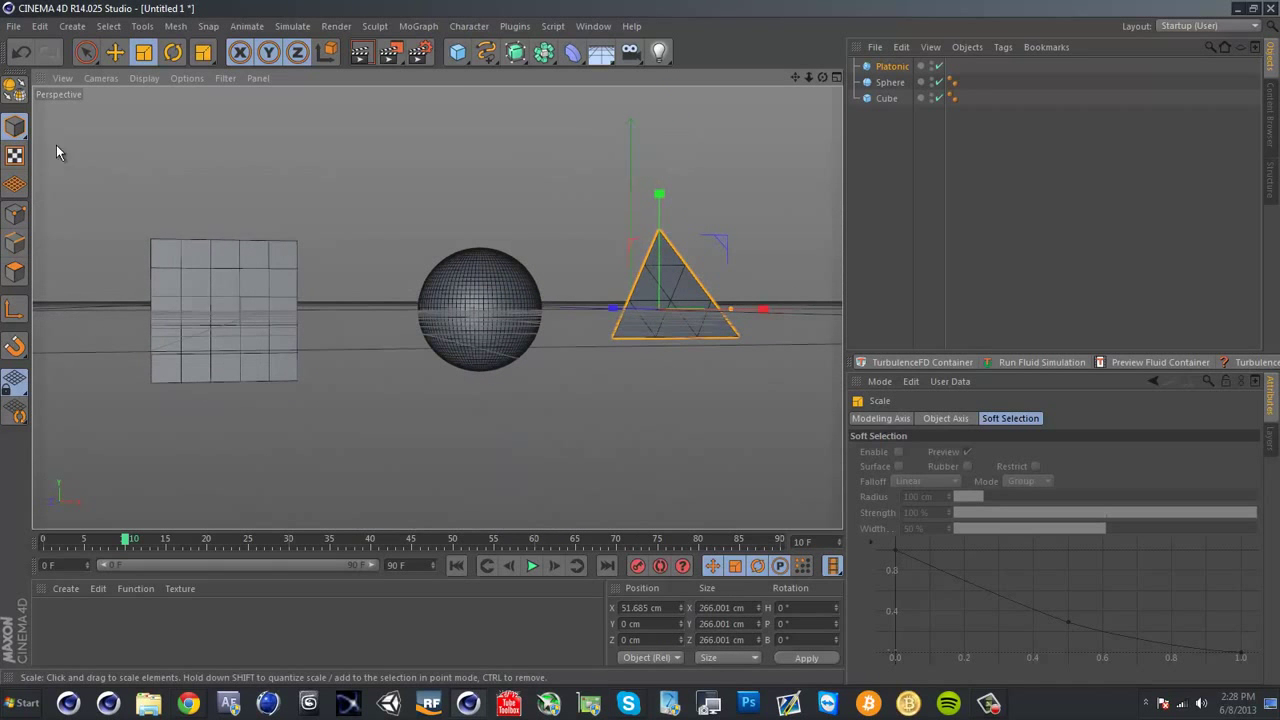
Lower the scaled Platonic object slightly along the Y axis with Live Selection active, and deselect it
{"action": "left_click", "coordinate": [86, 53]}
{"action": "mouse_move", "coordinate": [660, 198]}
{"action": "left_mouse_down"}
{"action": "mouse_move", "coordinate": [667, 226]}
{"action": "mouse_move", "coordinate": [666, 214]}
{"action": "left_mouse_up"}
{"action": "left_click_drag", "start_coordinate": [400, 343], "coordinate": [421, 421], "text": "alt"}
{"action": "left_click", "coordinate": [400, 398]}
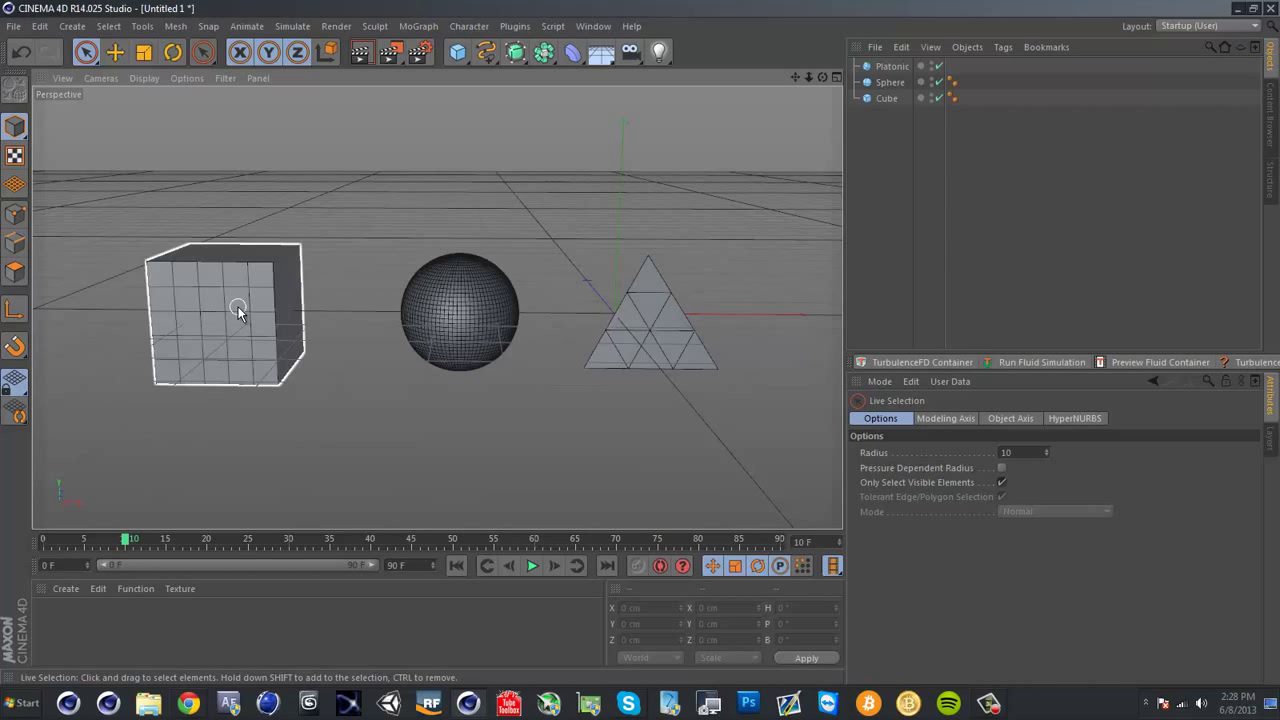
Render the active view twice to preview the three primitives, returning to the editor view each time
{"action": "middle_click_drag", "start_coordinate": [318, 340], "coordinate": [349, 337], "text": "alt"}
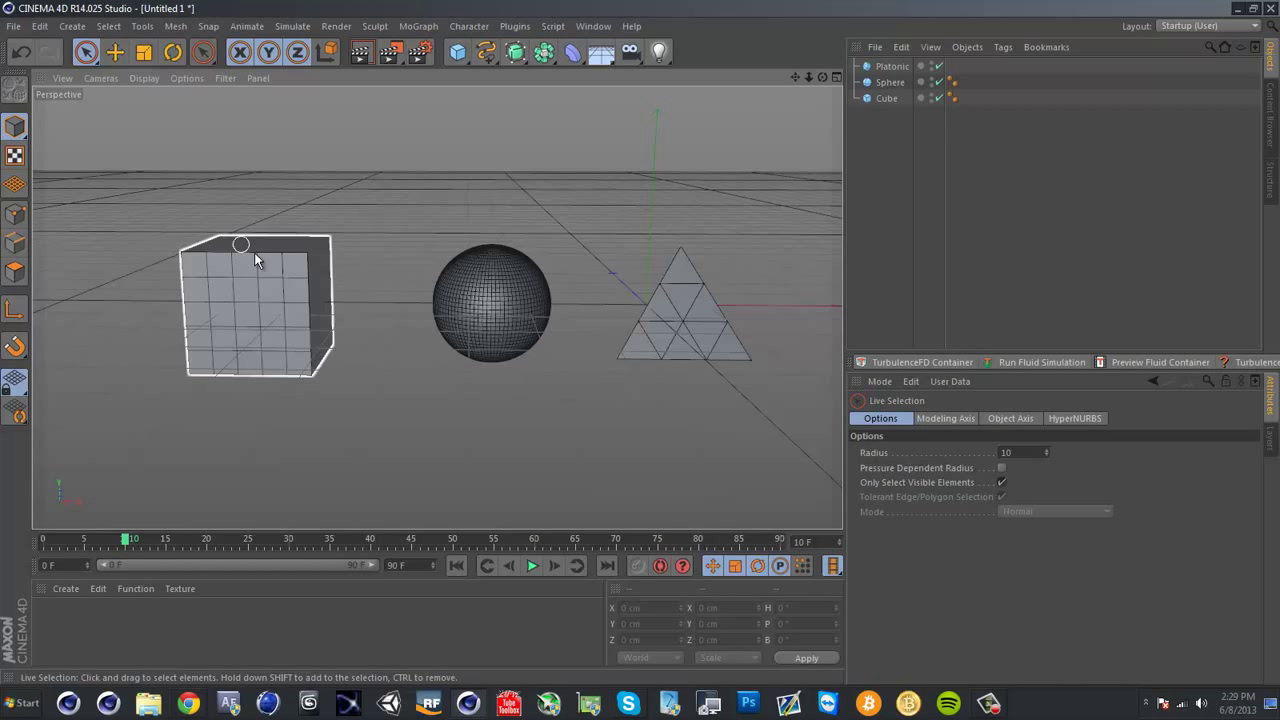
{"action": "left_click", "coordinate": [360, 52]}
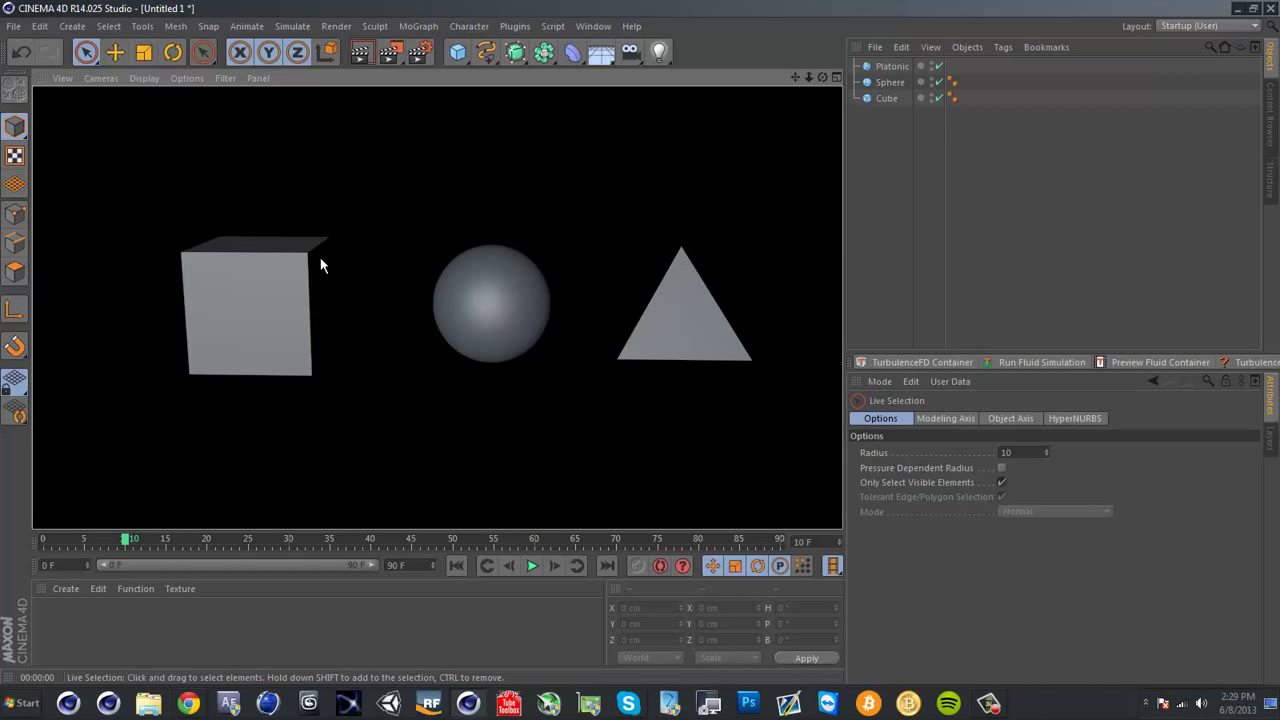
{"action": "left_click", "coordinate": [403, 228]}
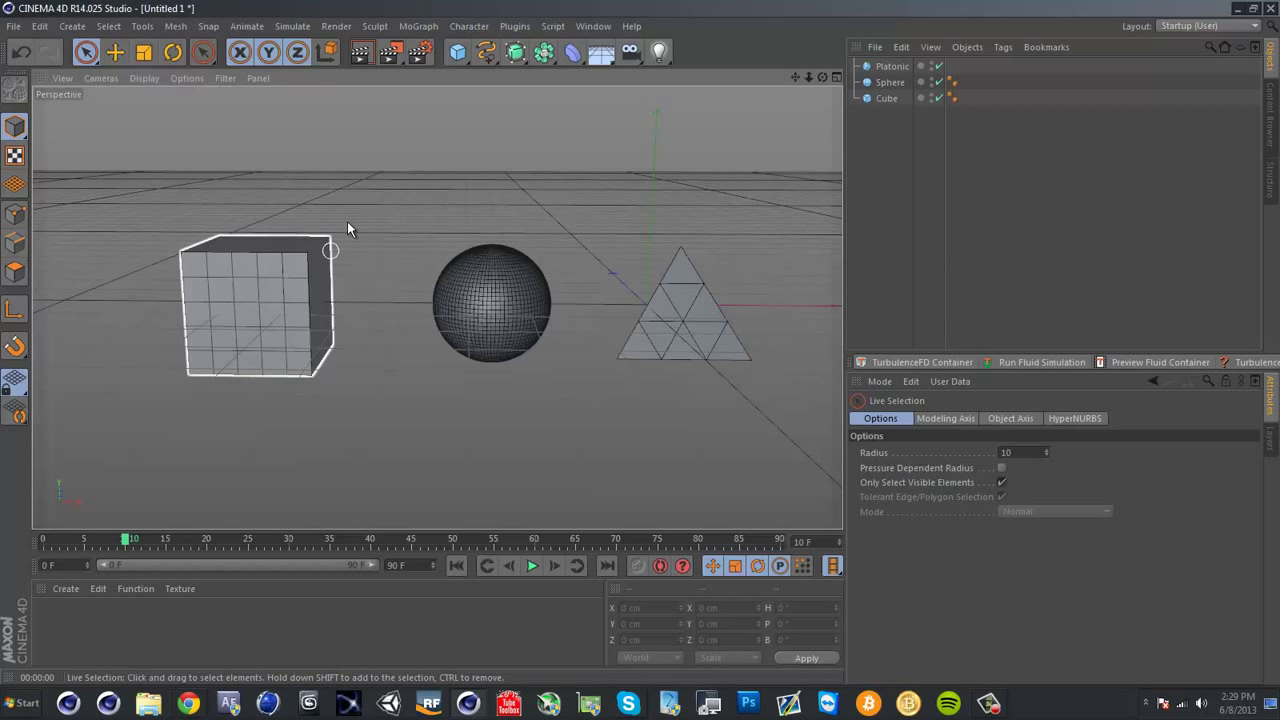
{"action": "left_click", "coordinate": [364, 50]}
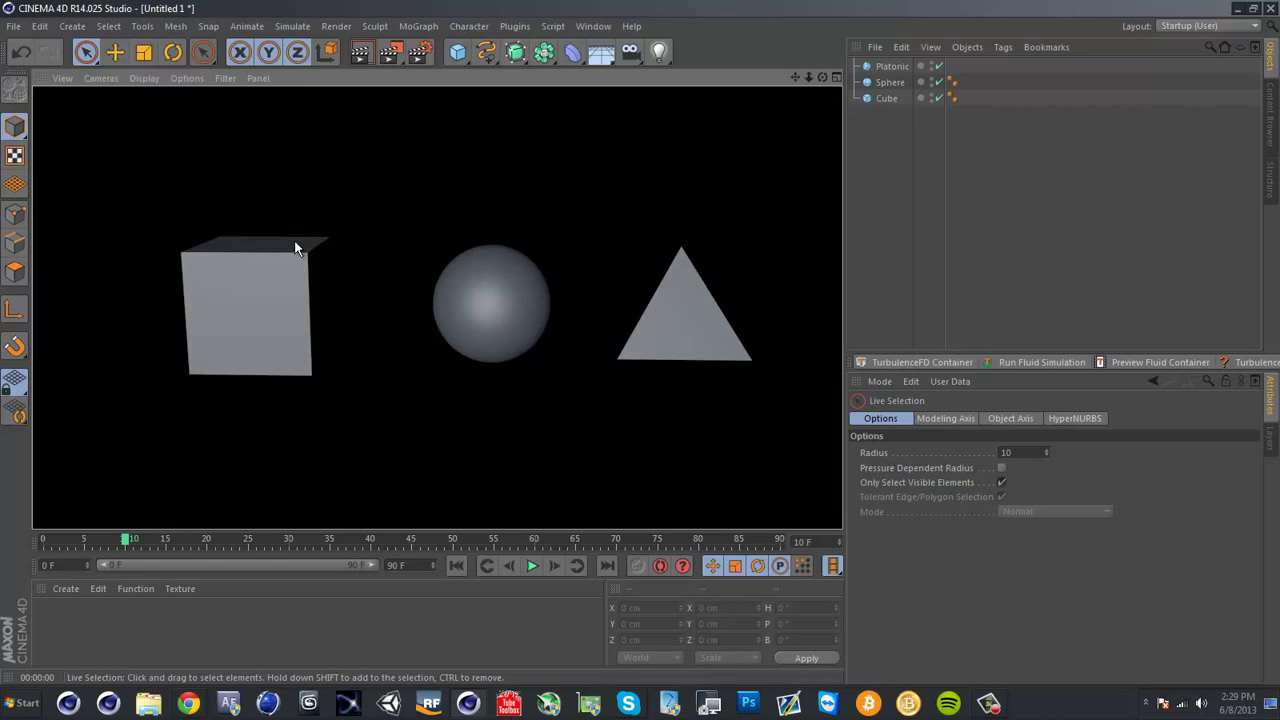
{"action": "left_click", "coordinate": [434, 180]}
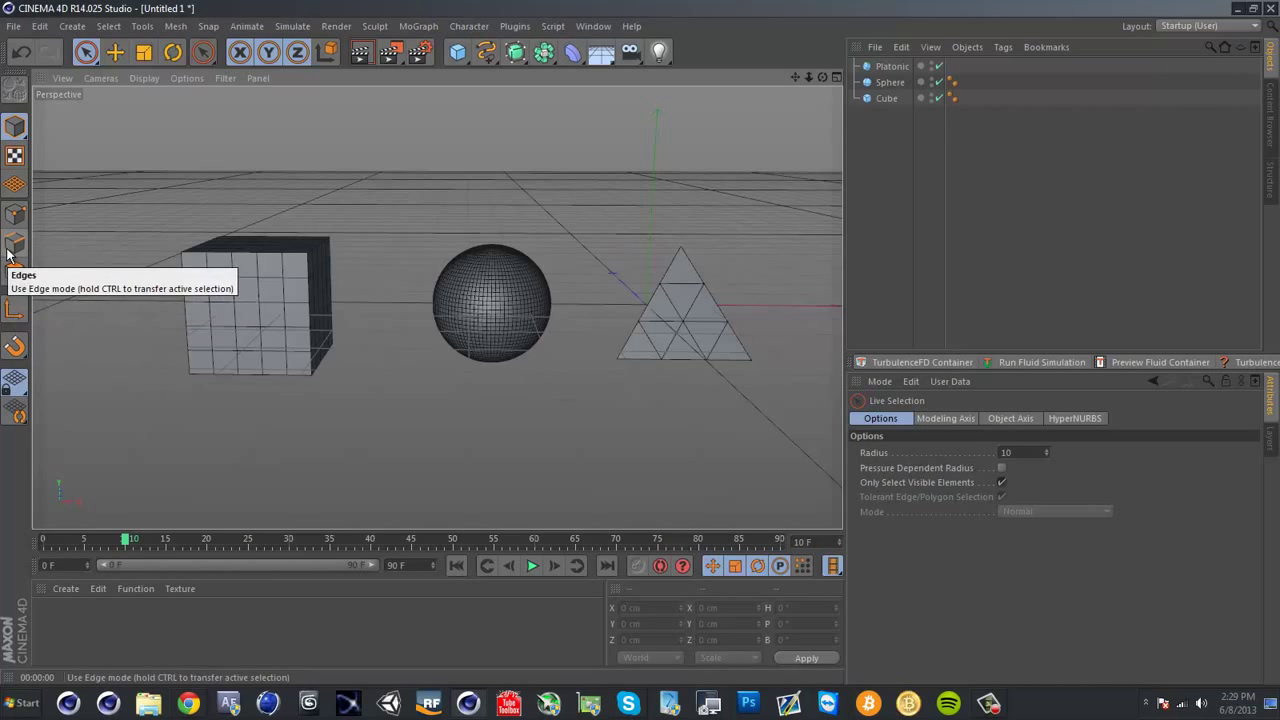
Select the cube in the perspective view
{"action": "middle_click_drag", "start_coordinate": [408, 278], "coordinate": [585, 283], "text": "alt"}
{"action": "left_click_drag", "start_coordinate": [636, 276], "coordinate": [424, 345], "text": "alt"}
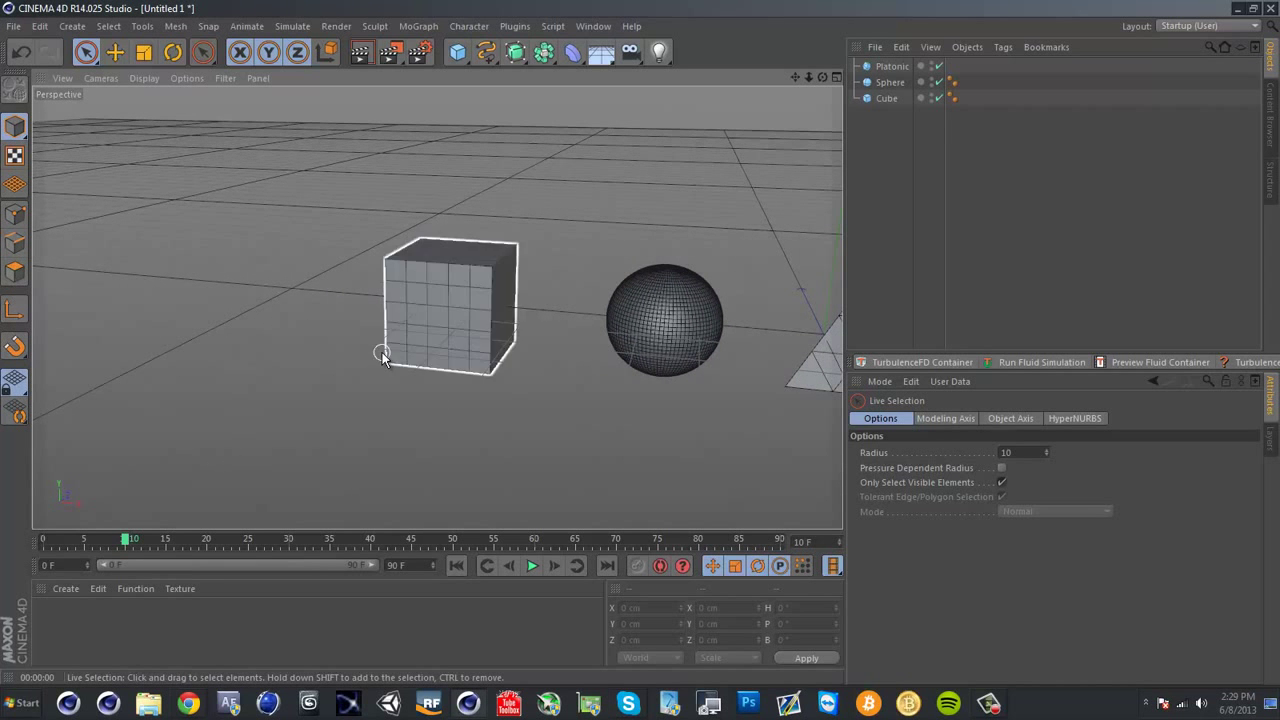
{"action": "left_click", "coordinate": [489, 294]}
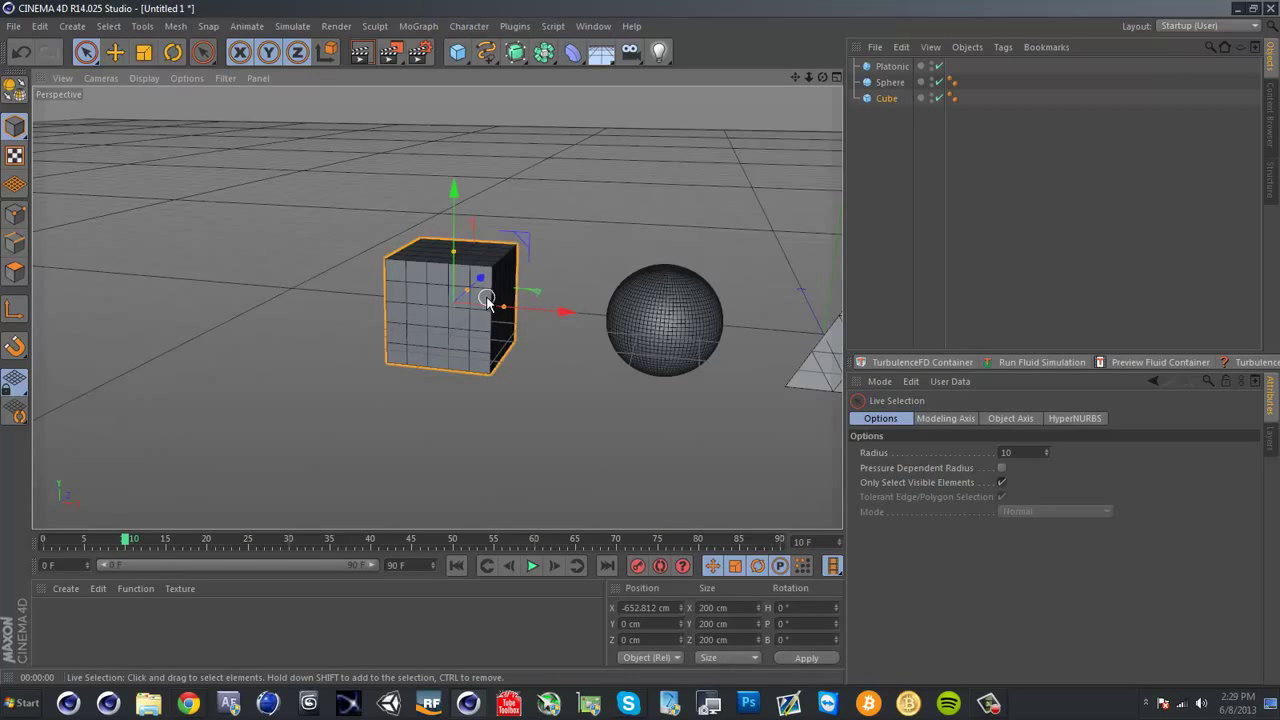
{"action": "scroll", "coordinate": [529, 349], "scroll_direction": "up", "scroll_amount": 5}
{"action": "left_click_drag", "start_coordinate": [493, 283], "coordinate": [551, 322], "text": "alt"}
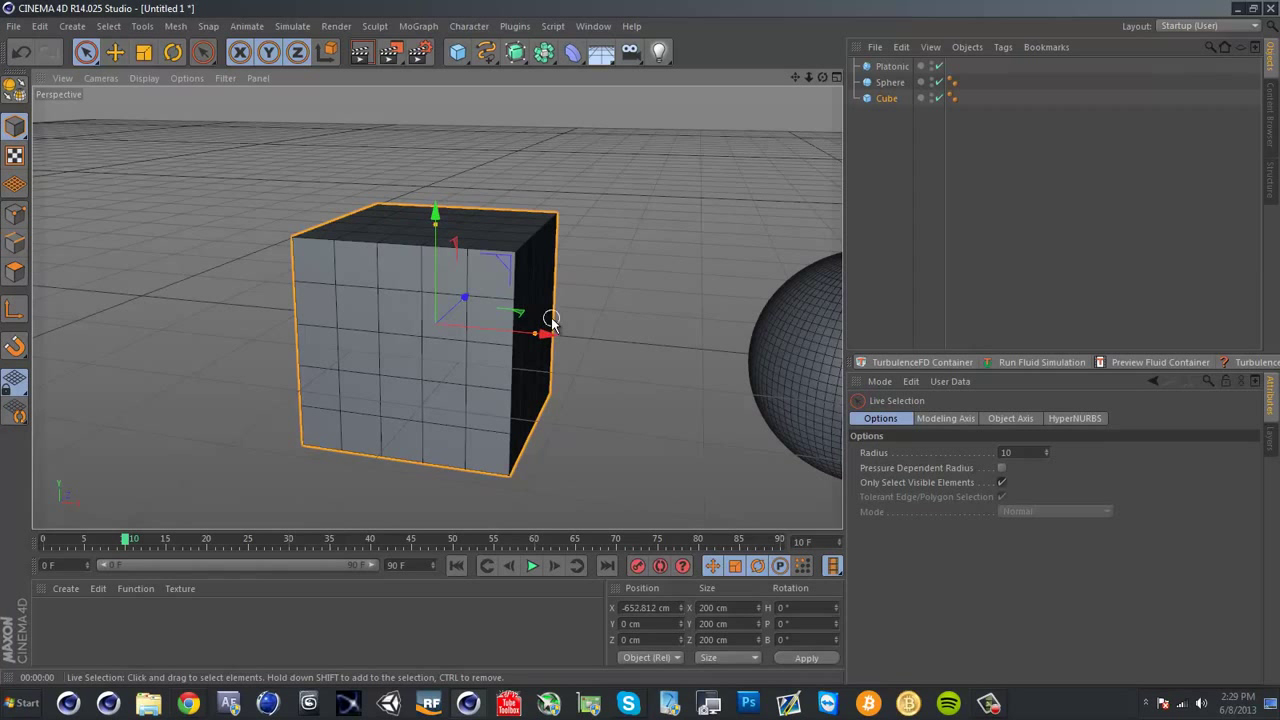
Go through Points and Edges modes on the cube, ending in Polygons mode
{"action": "left_click", "coordinate": [15, 214]}
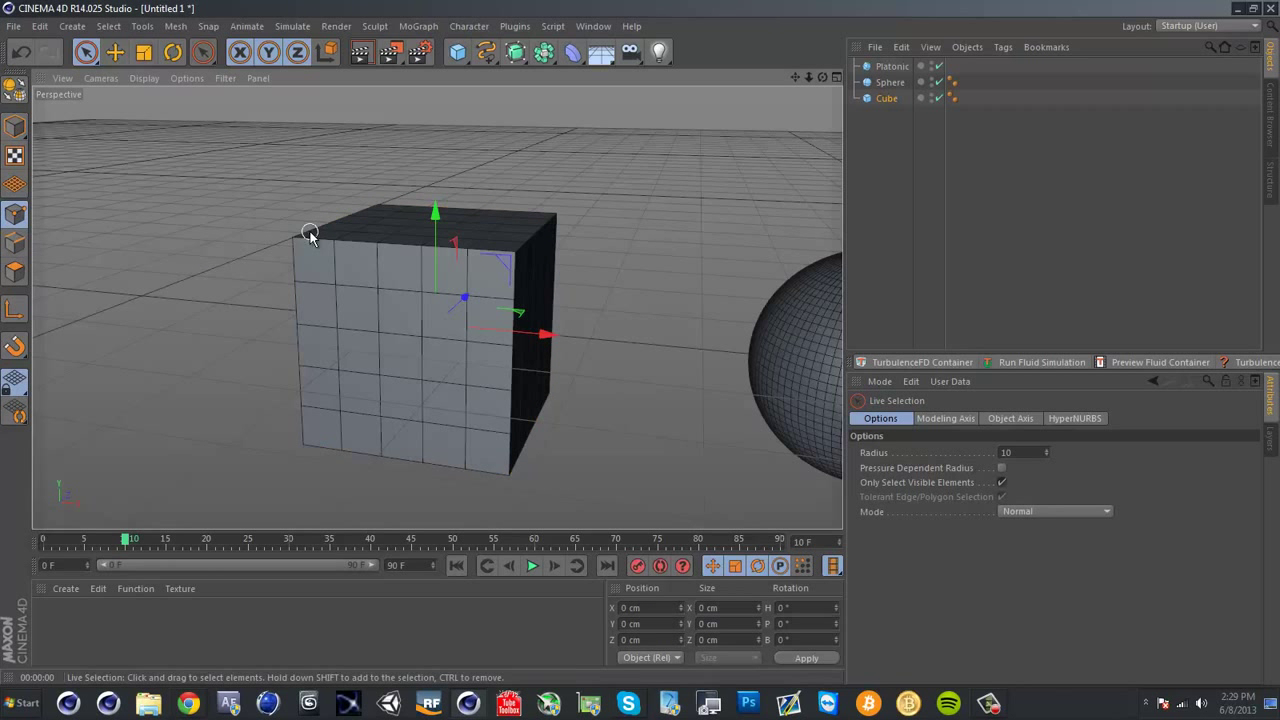
{"action": "scroll", "coordinate": [306, 234], "scroll_direction": "up", "scroll_amount": 3}
{"action": "left_click_drag", "start_coordinate": [277, 237], "coordinate": [323, 260], "text": "alt"}
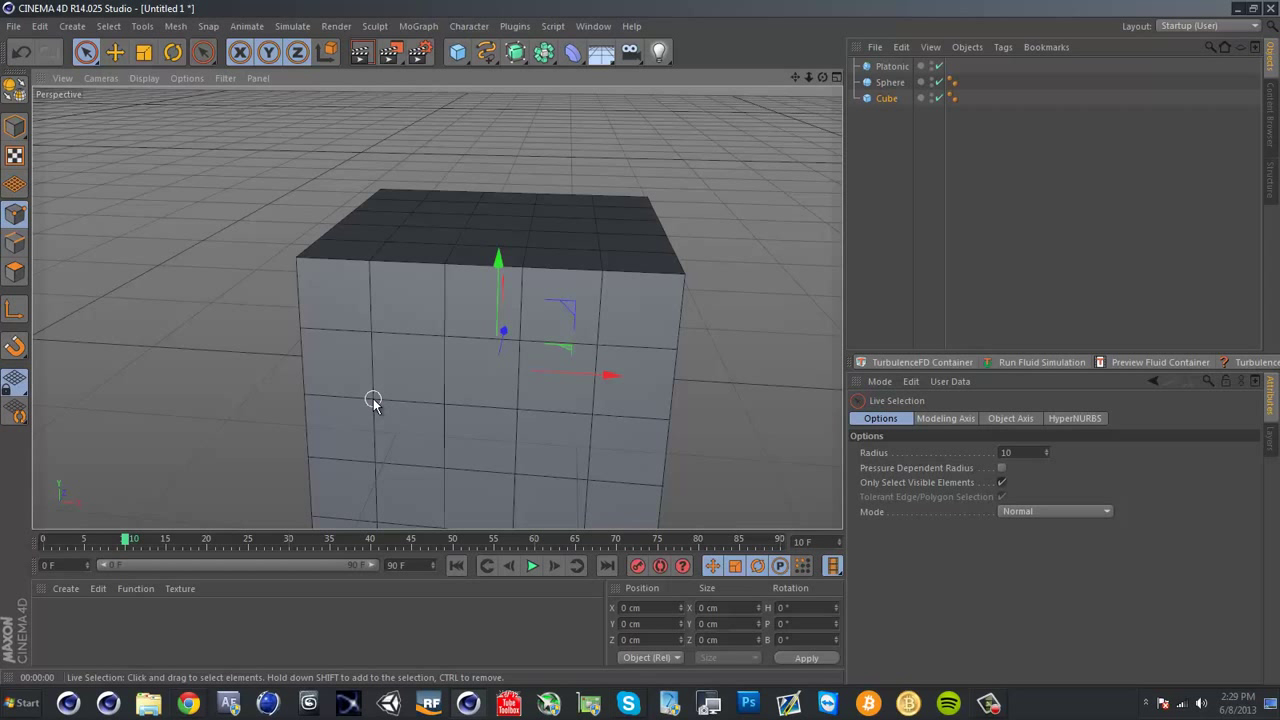
{"action": "left_click", "coordinate": [15, 243]}
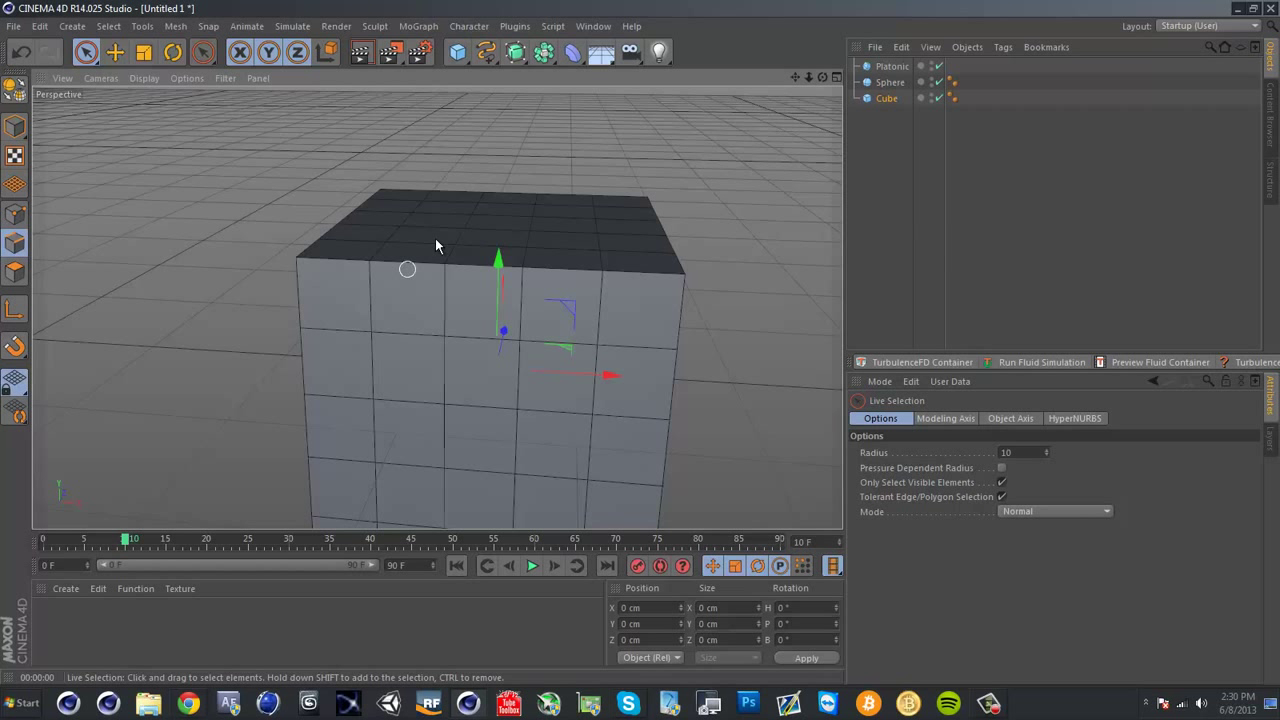
{"action": "left_click", "coordinate": [15, 272]}
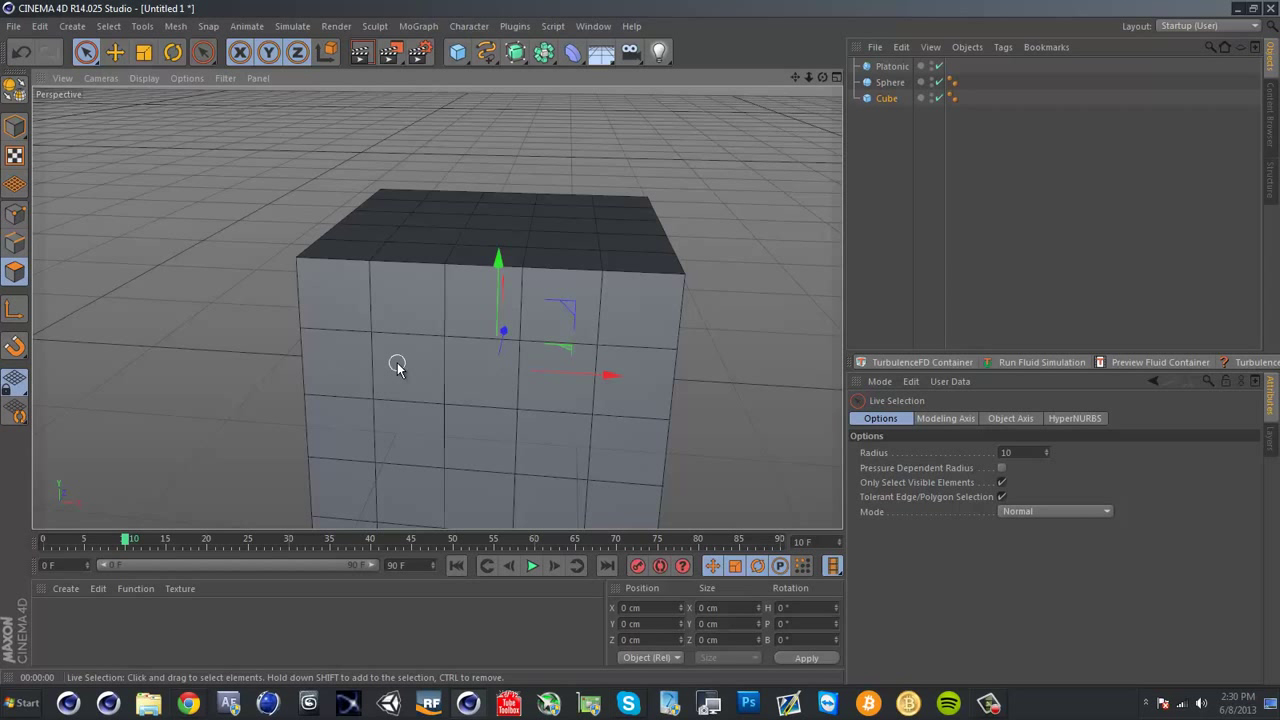
{"action": "left_click_drag", "start_coordinate": [403, 372], "coordinate": [345, 258], "text": "alt"}
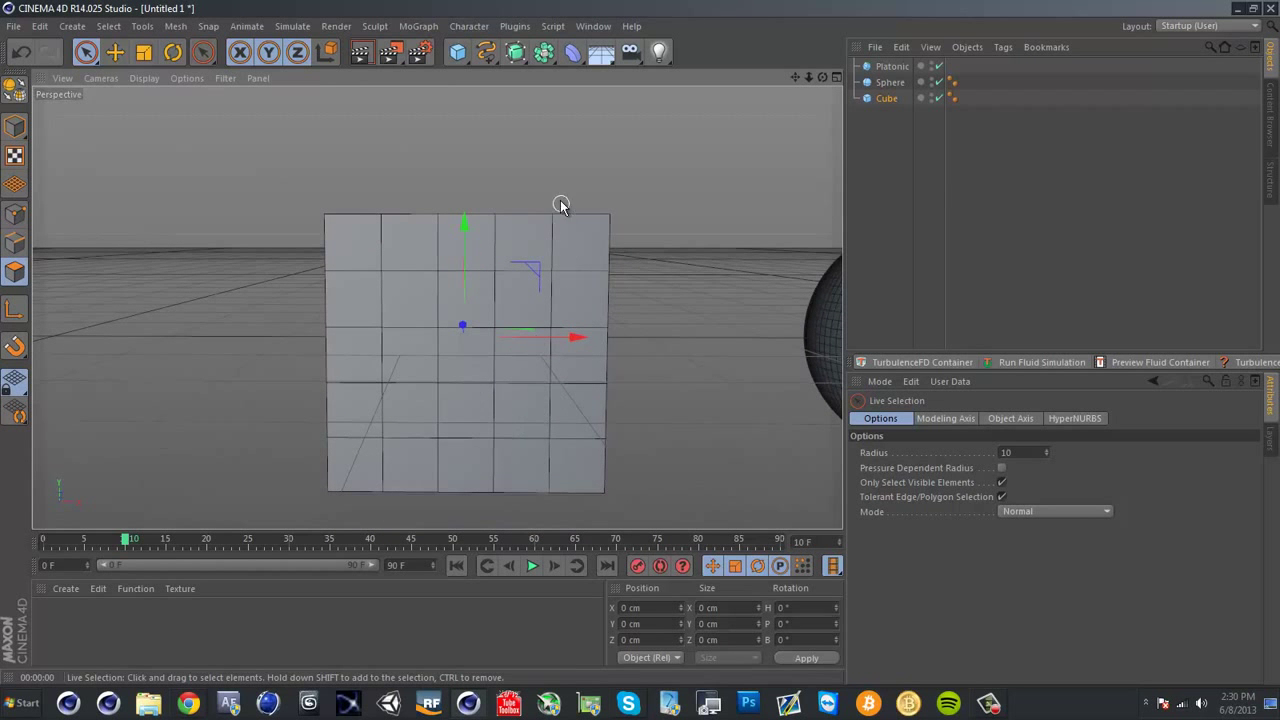
{"action": "left_click_drag", "start_coordinate": [560, 203], "coordinate": [566, 466], "text": "alt"}
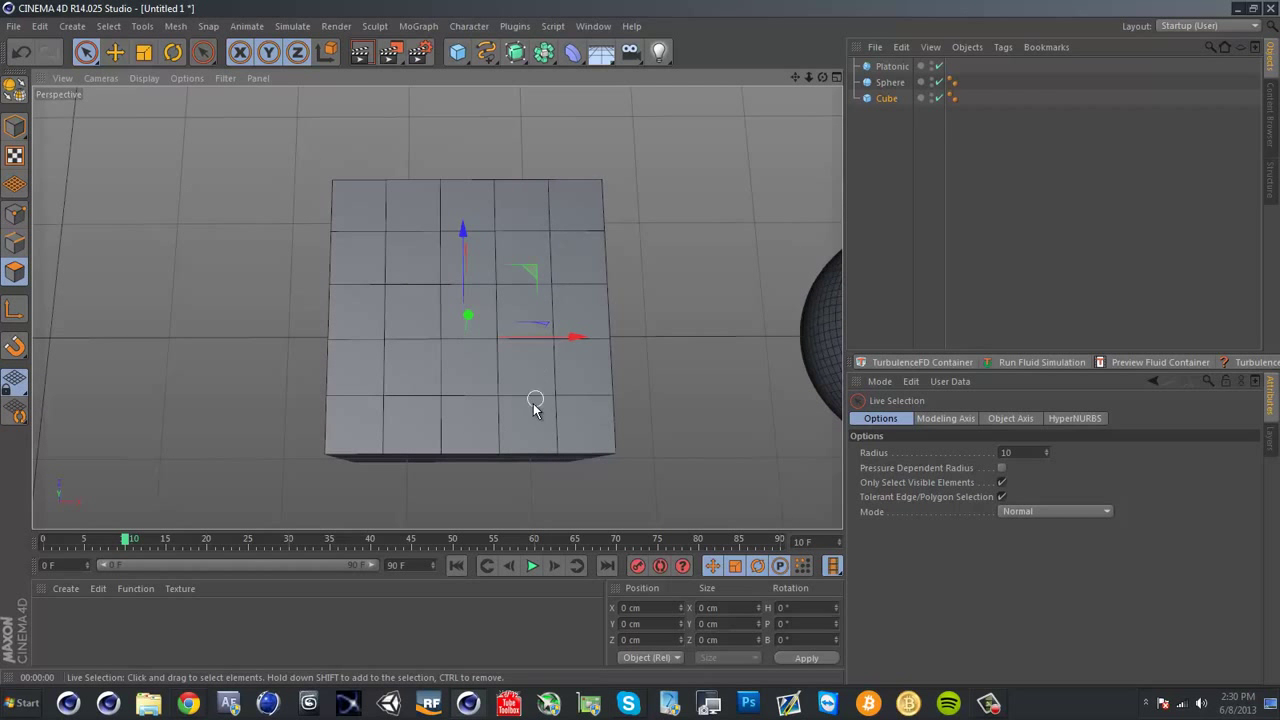
{"action": "left_click_drag", "start_coordinate": [534, 402], "coordinate": [537, 140], "text": "alt"}
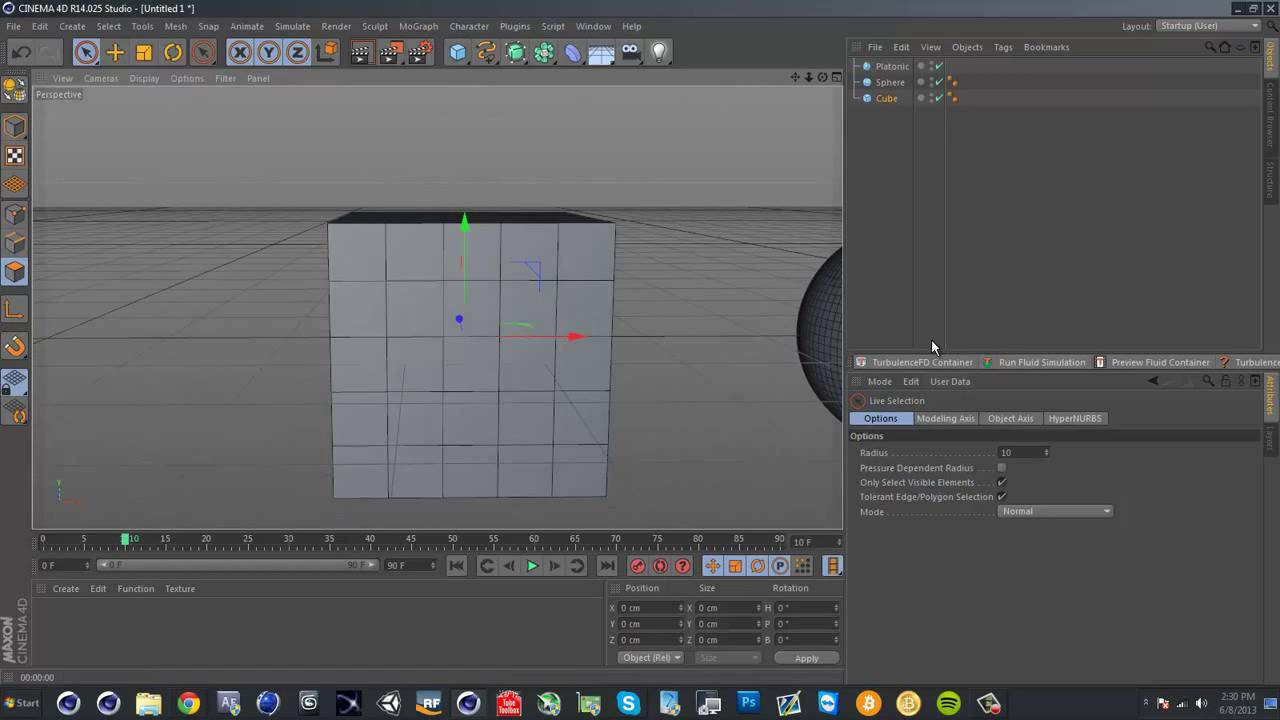
Stretch the cube's Size X to 323 cm in its object properties and set it back to 200 cm
{"action": "left_click", "coordinate": [884, 98]}
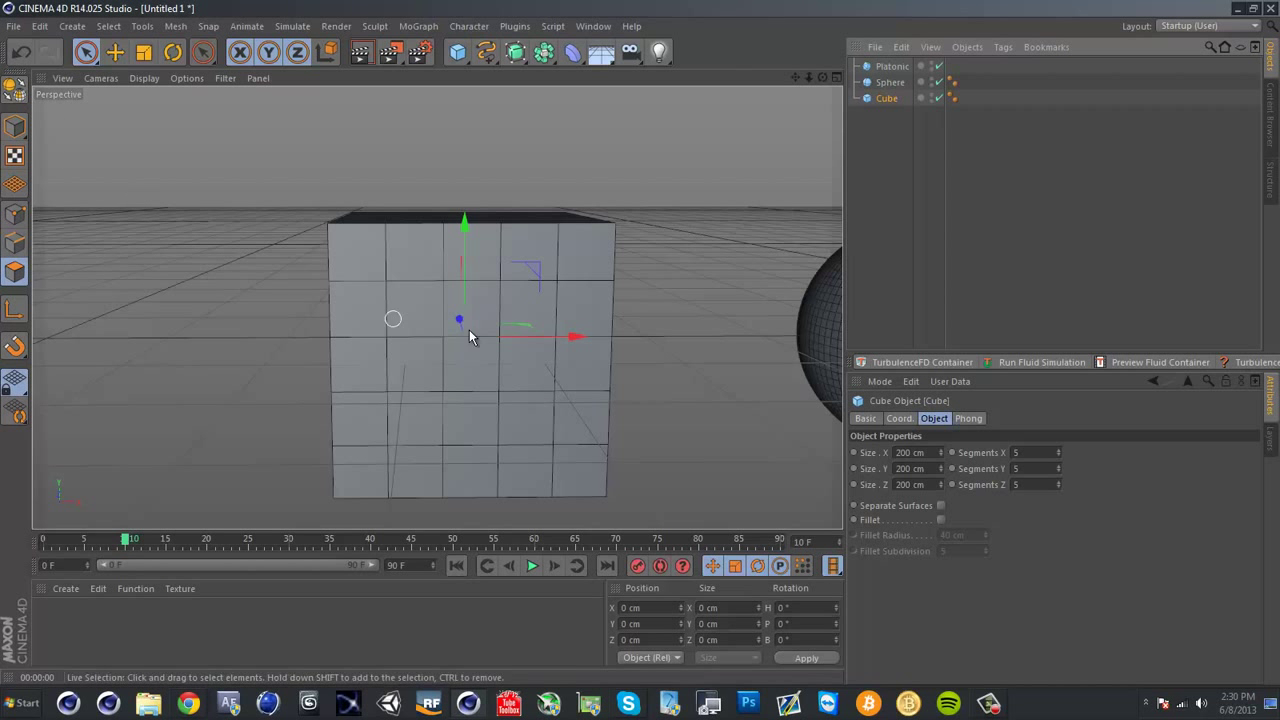
{"action": "left_click_drag", "start_coordinate": [738, 303], "coordinate": [412, 338], "text": "alt"}
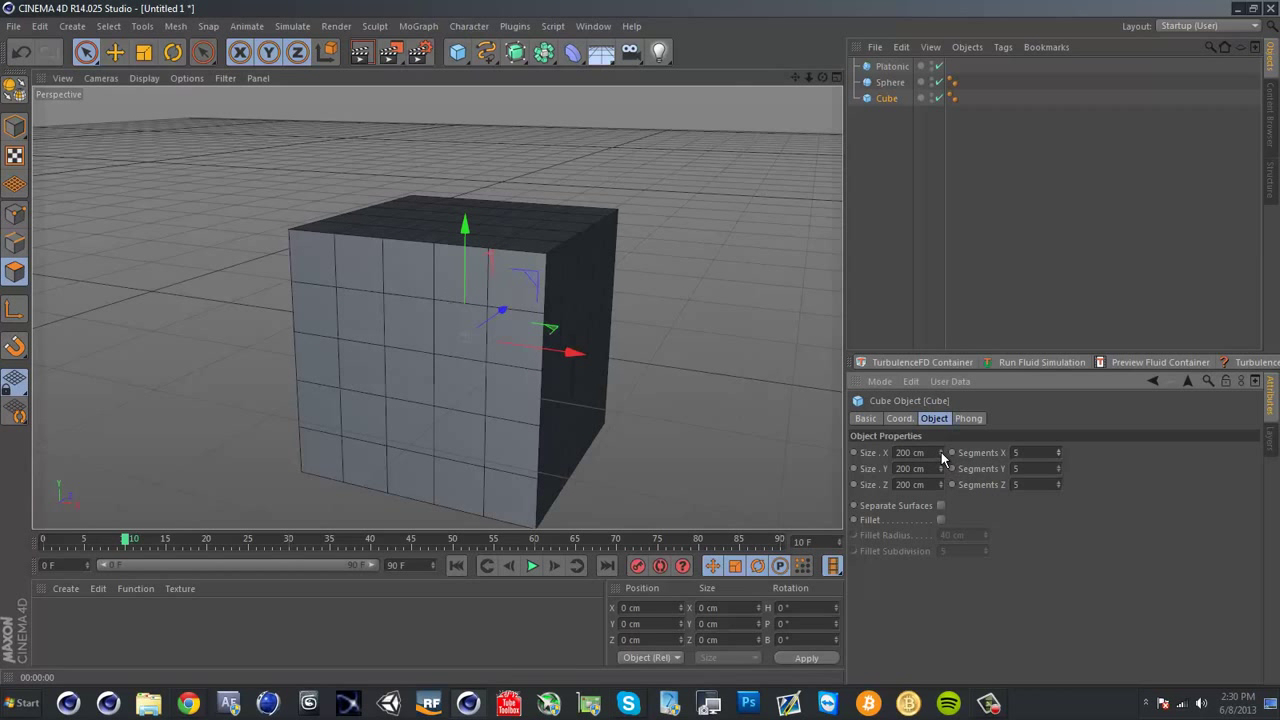
{"action": "left_click_drag", "start_coordinate": [941, 452], "coordinate": [941, 452]}
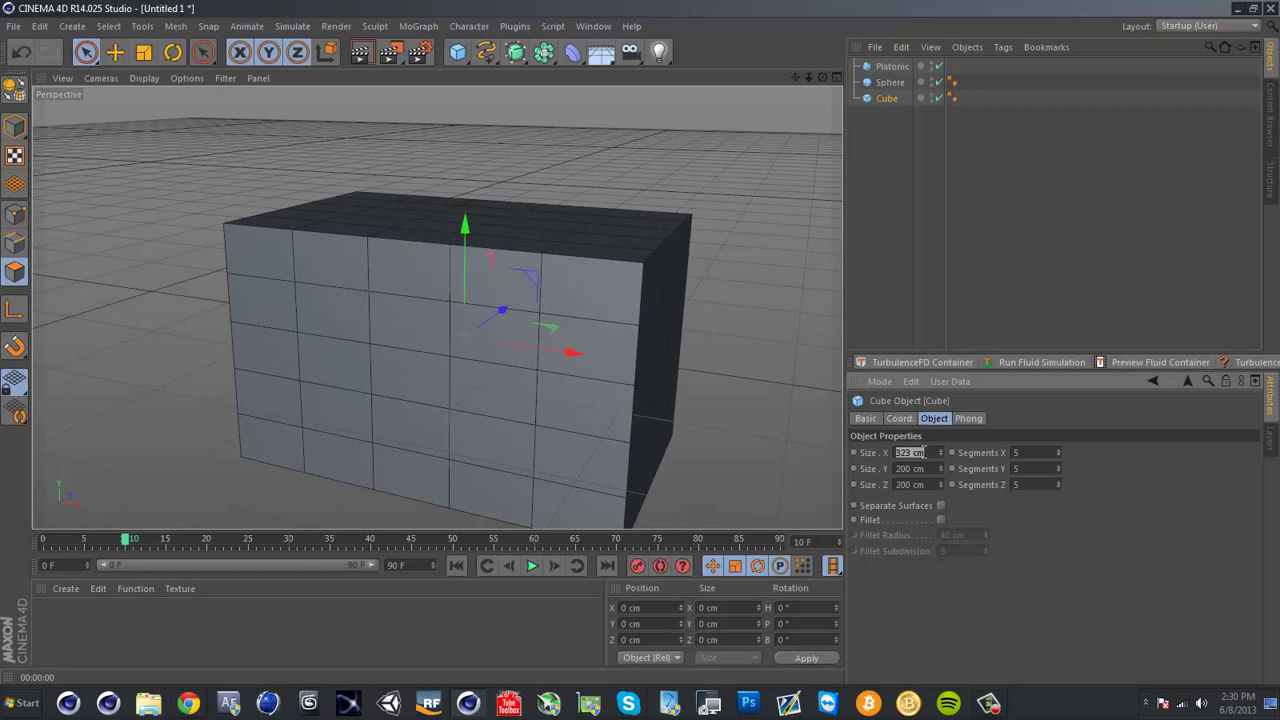
{"action": "key", "text": "Return"}
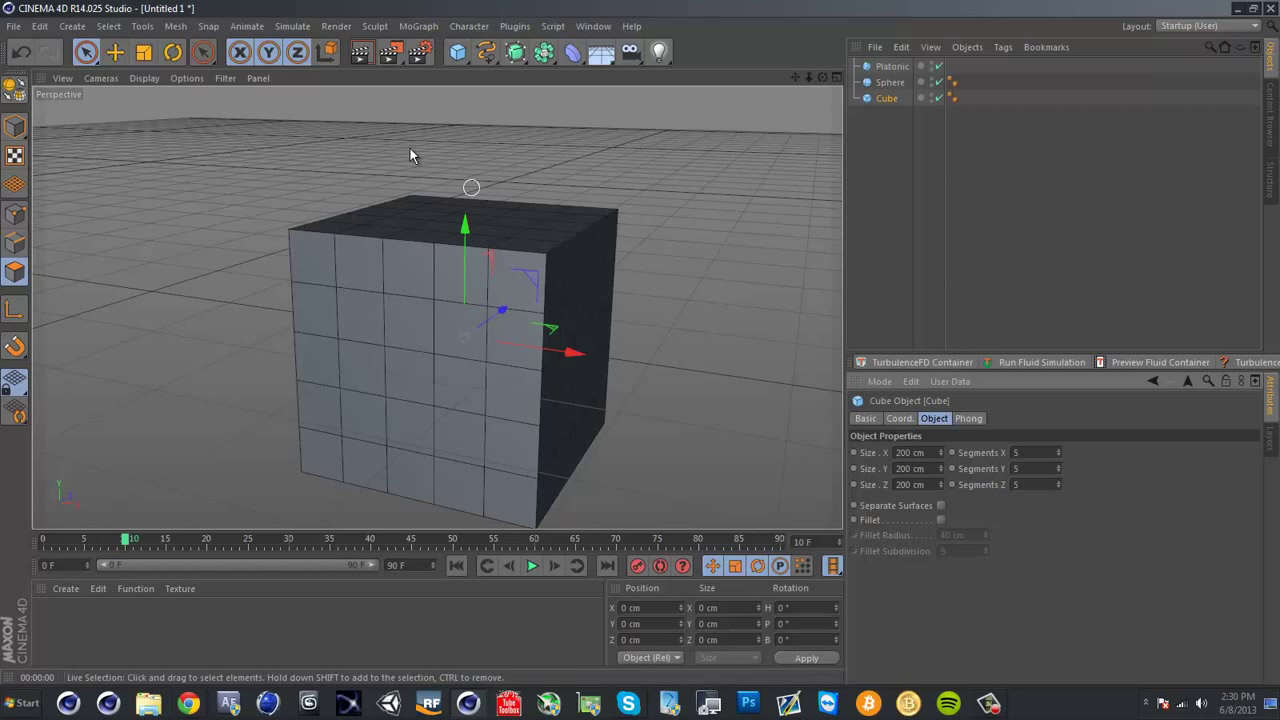
Make the cube editable and select the central 3×3 block of polygons on its front face
{"action": "middle_click_drag", "start_coordinate": [565, 355], "coordinate": [549, 321], "text": "alt"}
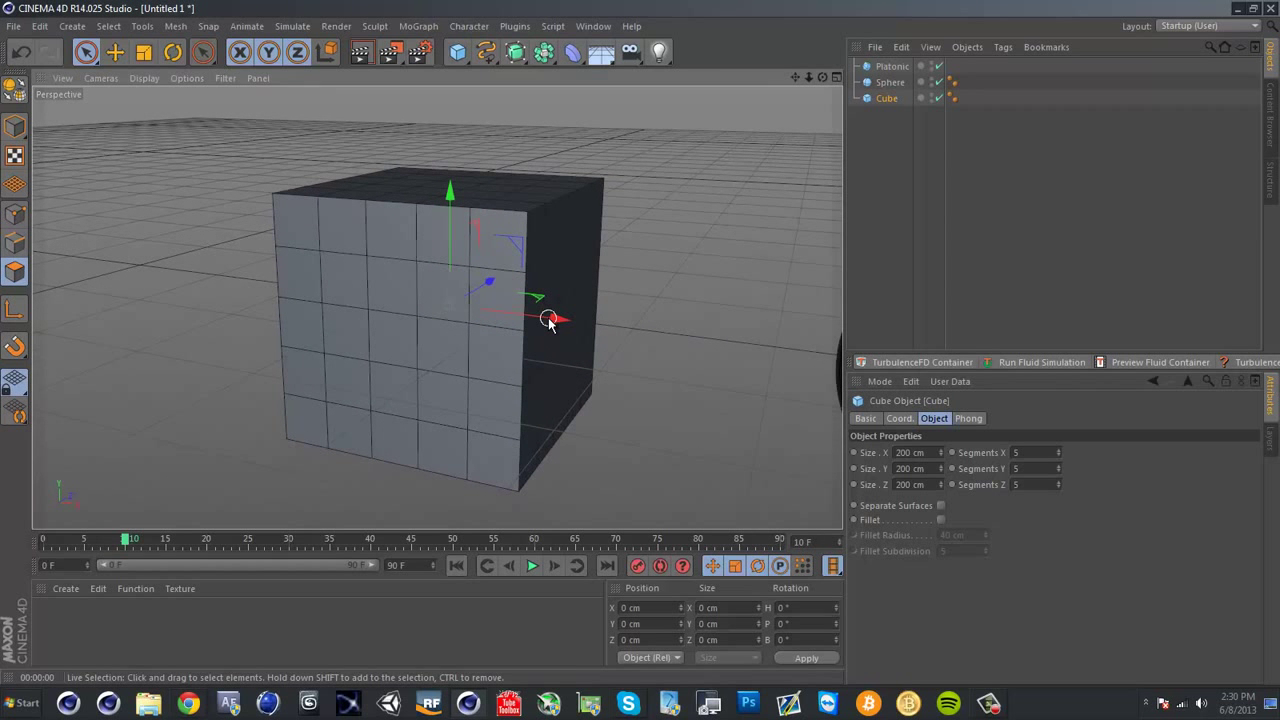
{"action": "left_click", "coordinate": [14, 89]}
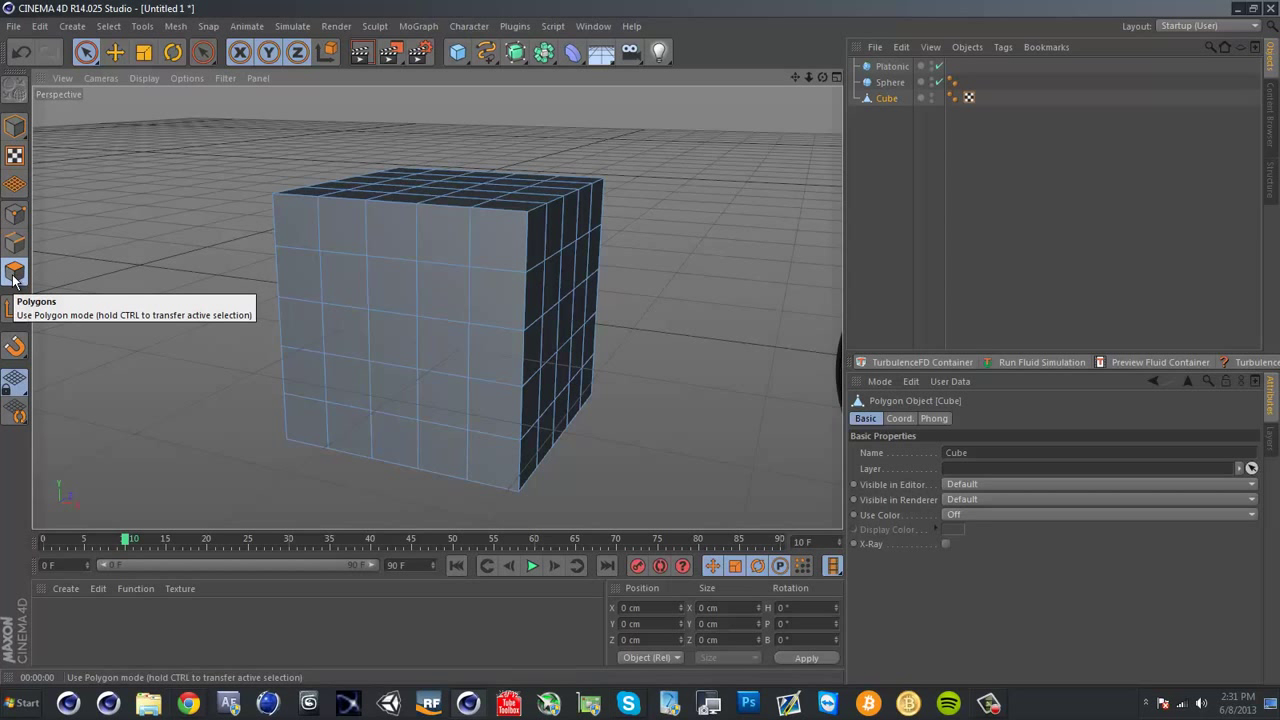
{"action": "left_click", "coordinate": [348, 280]}
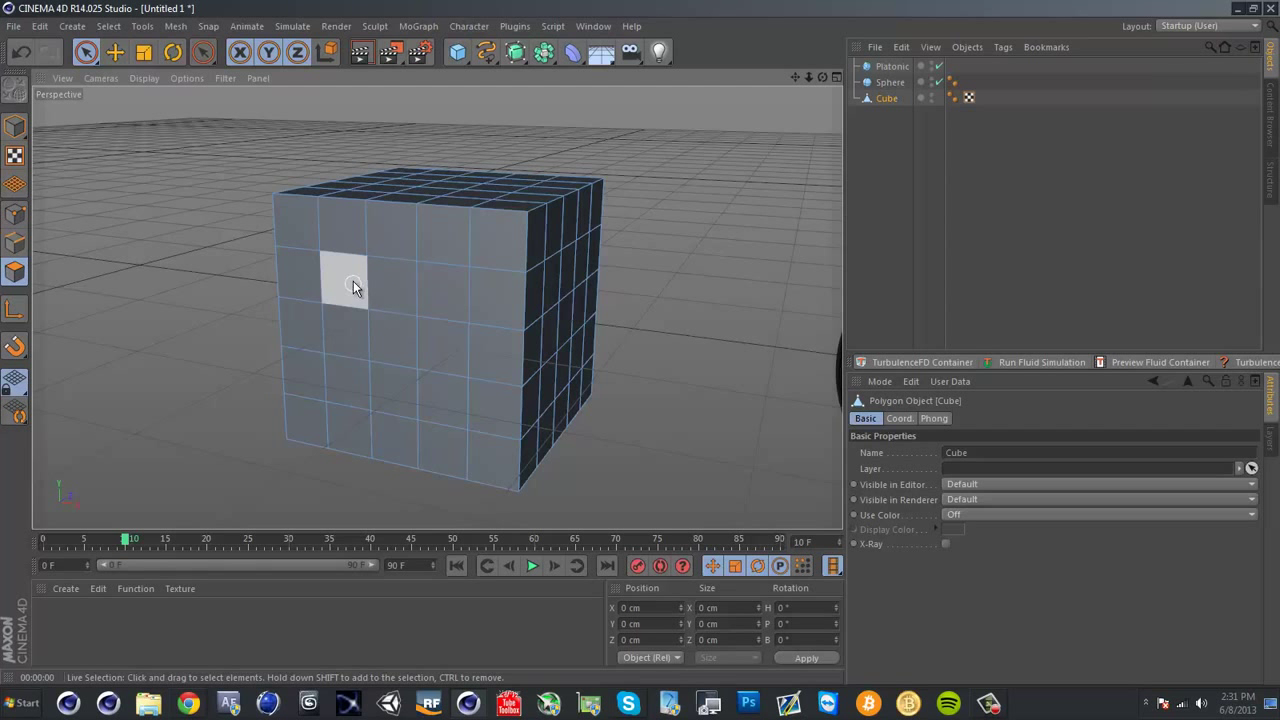
{"action": "left_click", "coordinate": [392, 285]}
{"action": "left_click", "coordinate": [436, 289]}
{"action": "left_click", "coordinate": [438, 337]}
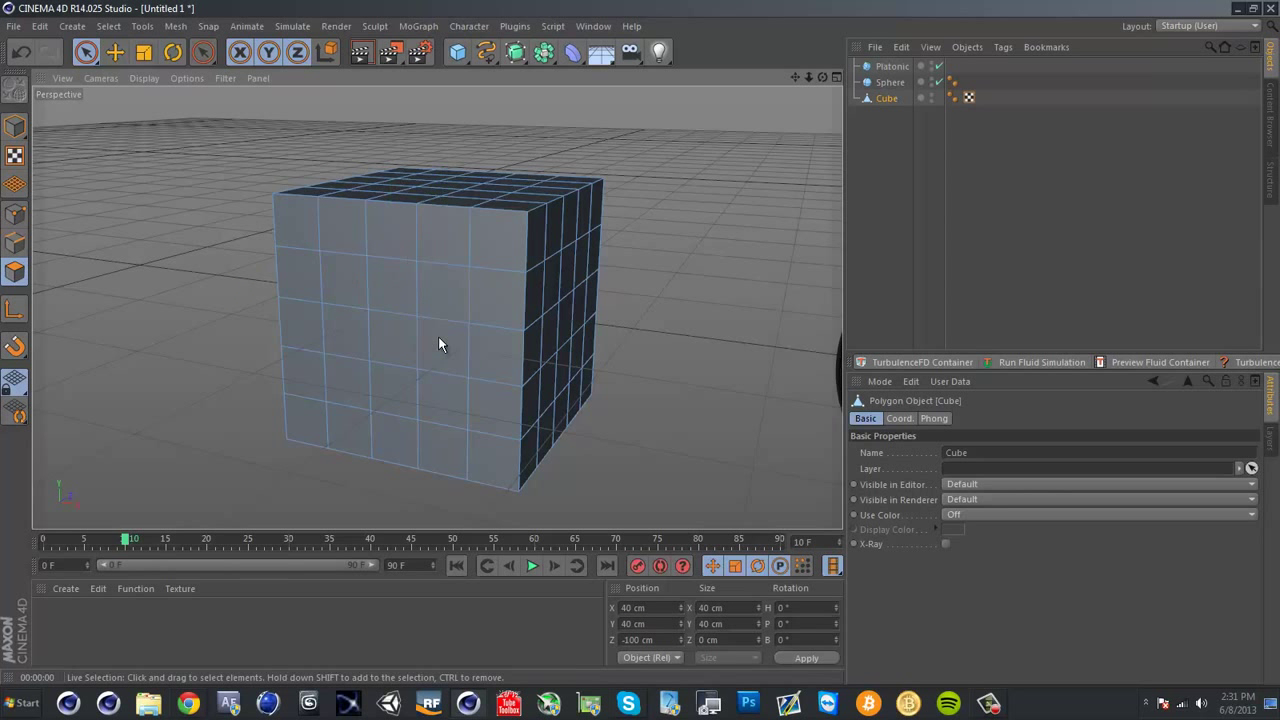
{"action": "mouse_move", "coordinate": [350, 283]}
{"action": "left_mouse_down"}
{"action": "mouse_move", "coordinate": [383, 355]}
{"action": "mouse_move", "coordinate": [434, 389]}
{"action": "mouse_move", "coordinate": [426, 364]}
{"action": "mouse_move", "coordinate": [445, 290]}
{"action": "left_mouse_up"}
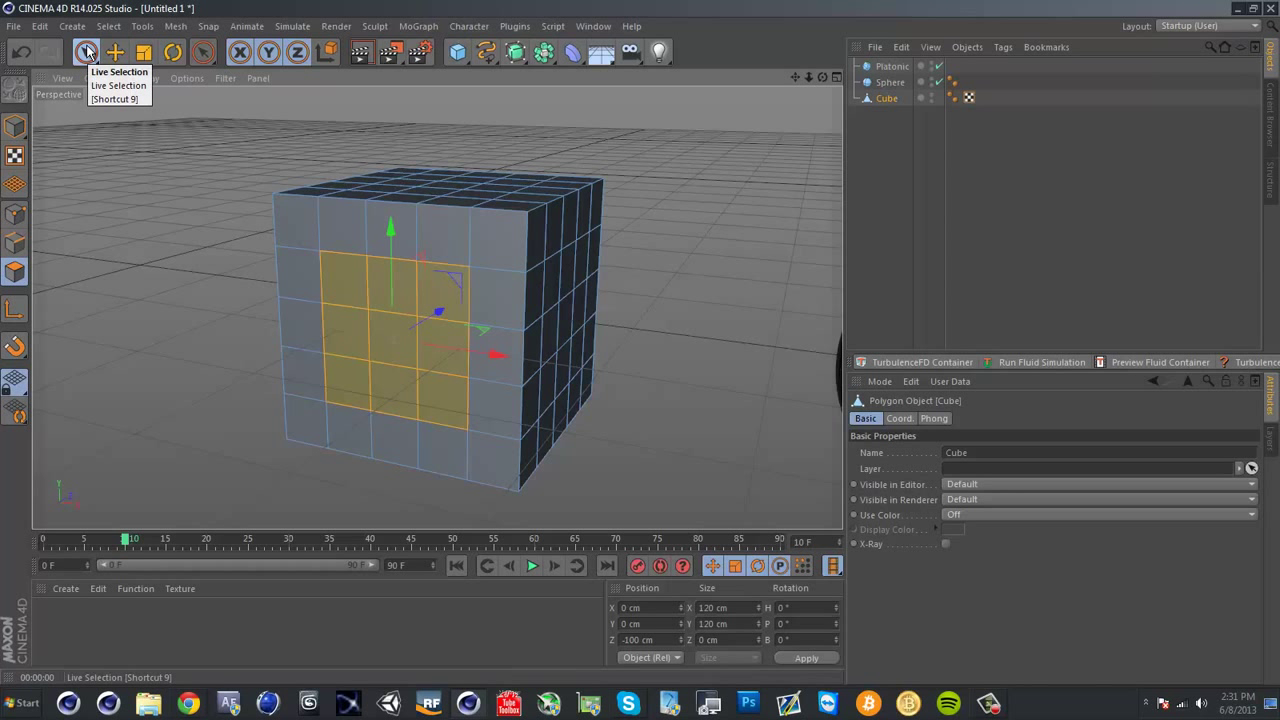
Clear the polygon selection, pull a single front-face polygon about 174 cm outward with Move, and undo it
{"action": "left_click", "coordinate": [186, 205]}
{"action": "key", "text": "e"}
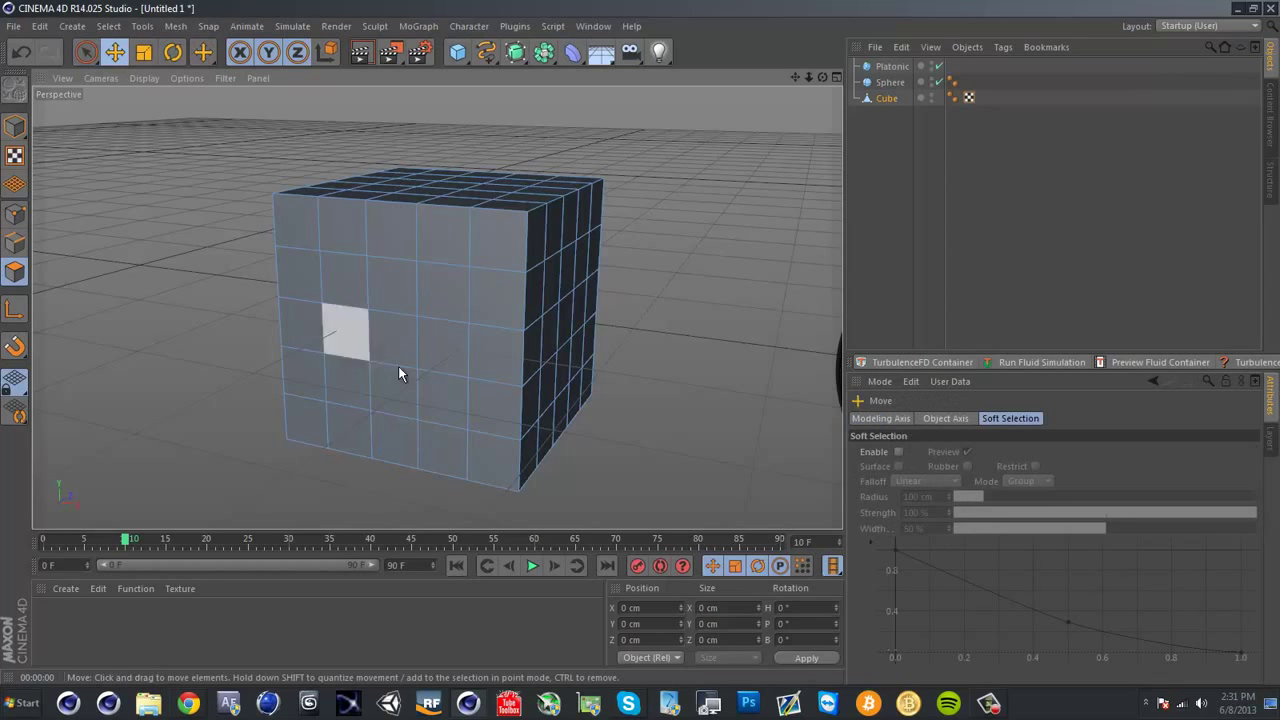
{"action": "left_click", "coordinate": [356, 293]}
{"action": "left_click_drag", "start_coordinate": [363, 293], "coordinate": [131, 334], "text": "ctrl"}
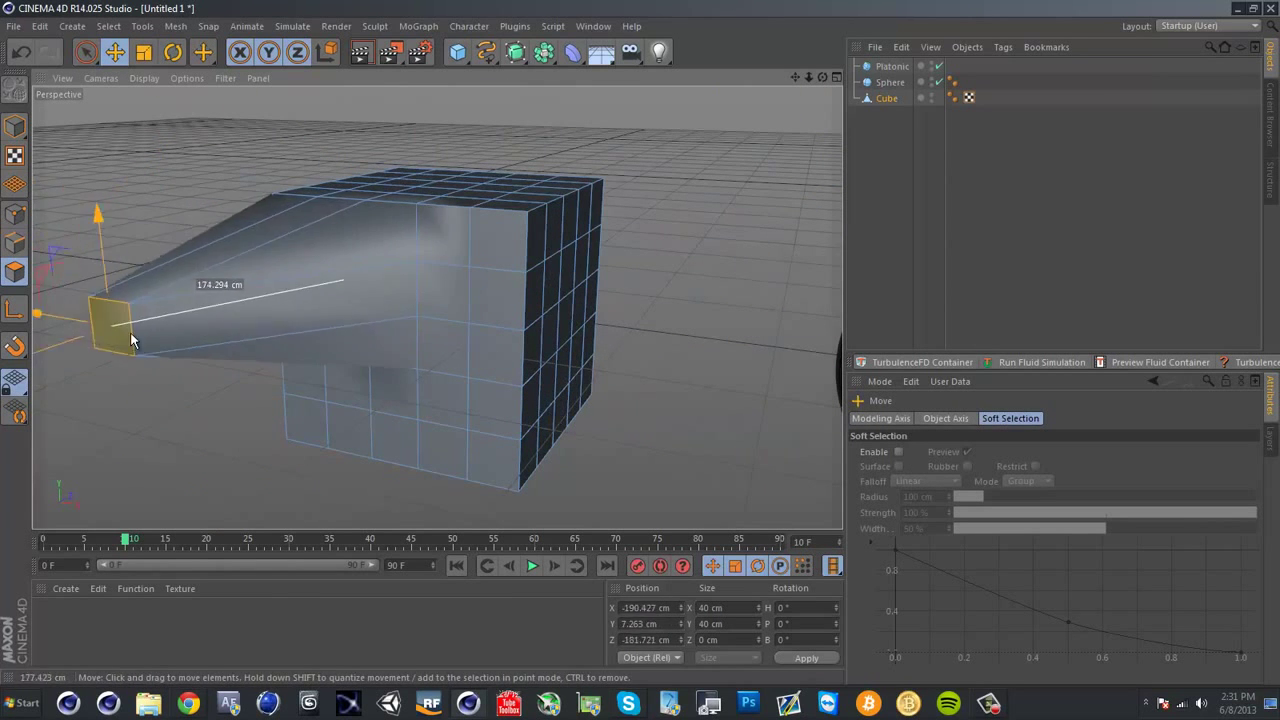
{"action": "left_click", "coordinate": [190, 215]}
{"action": "left_click_drag", "start_coordinate": [190, 215], "coordinate": [391, 277], "text": "alt"}
{"action": "key", "text": "ctrl+z"}
{"action": "key", "text": "ctrl+z"}
{"action": "key", "text": "ctrl+z"}
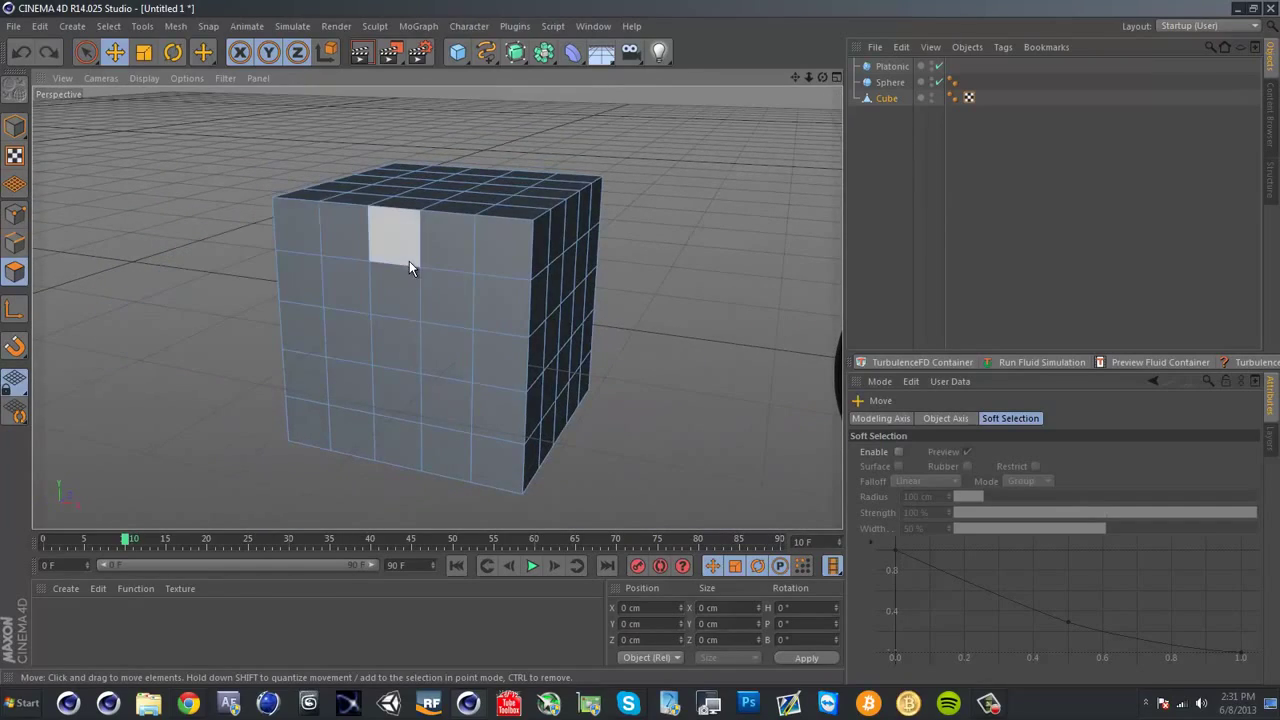
Use Live Selection to select the 3×3 block of polygons in the middle of the cube's front face
{"action": "left_click", "coordinate": [86, 52]}
{"action": "left_click", "coordinate": [350, 287]}
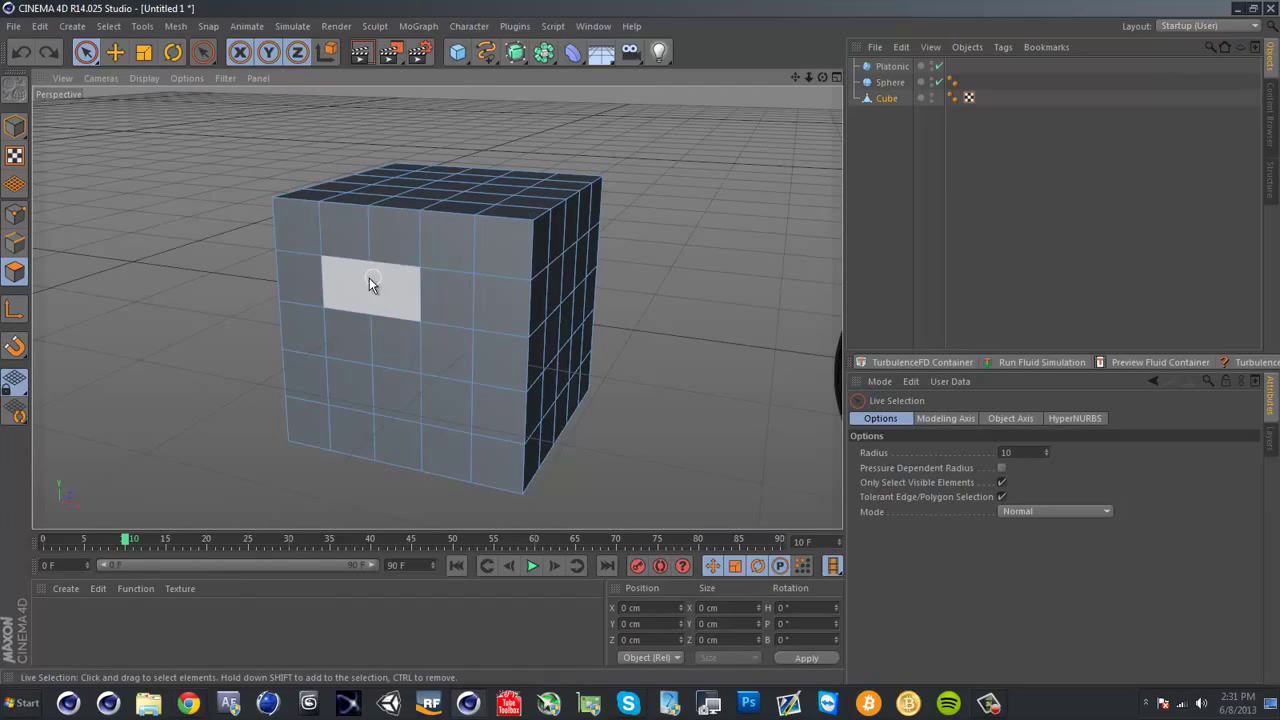
{"action": "left_click_drag", "start_coordinate": [359, 291], "coordinate": [435, 310]}
{"action": "left_click_drag", "start_coordinate": [427, 397], "coordinate": [353, 360]}
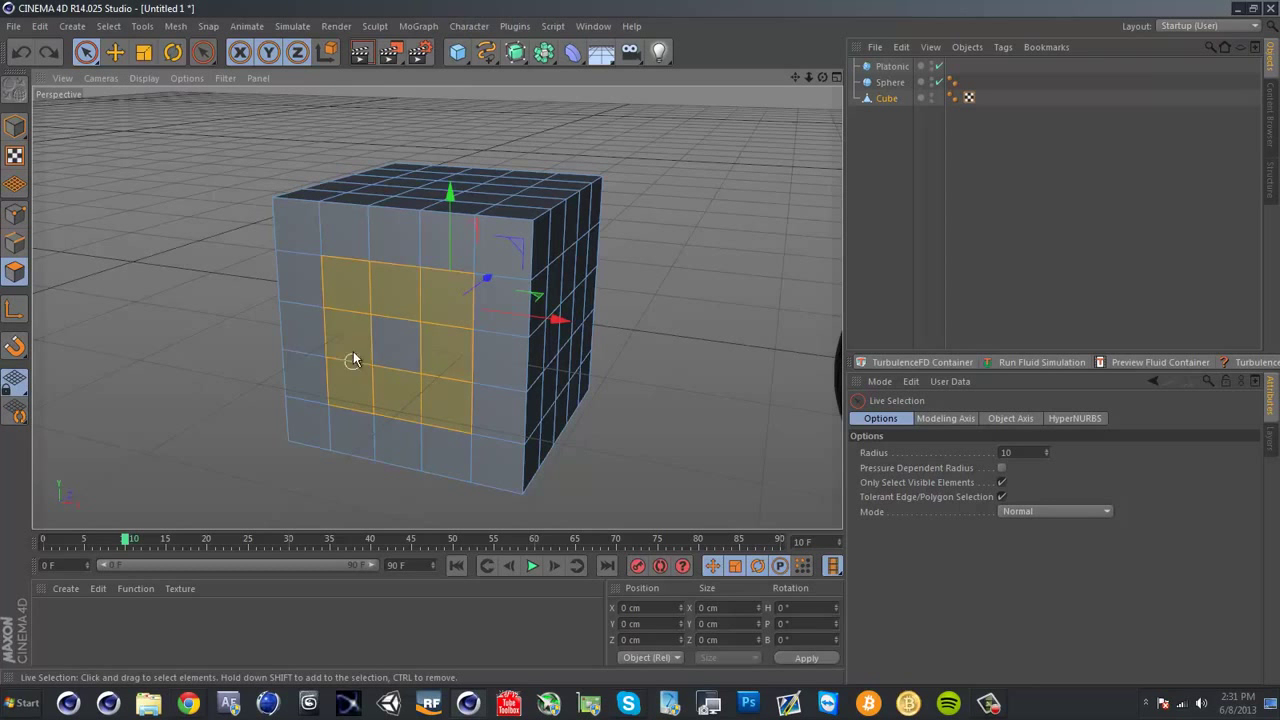
Add the central 3×3 polygons of the cube's other three side faces to the selection, undoing any stray selection
{"action": "left_click_drag", "start_coordinate": [514, 377], "coordinate": [560, 354], "text": "alt"}
{"action": "middle_click_drag", "start_coordinate": [560, 354], "coordinate": [473, 343], "text": "alt"}
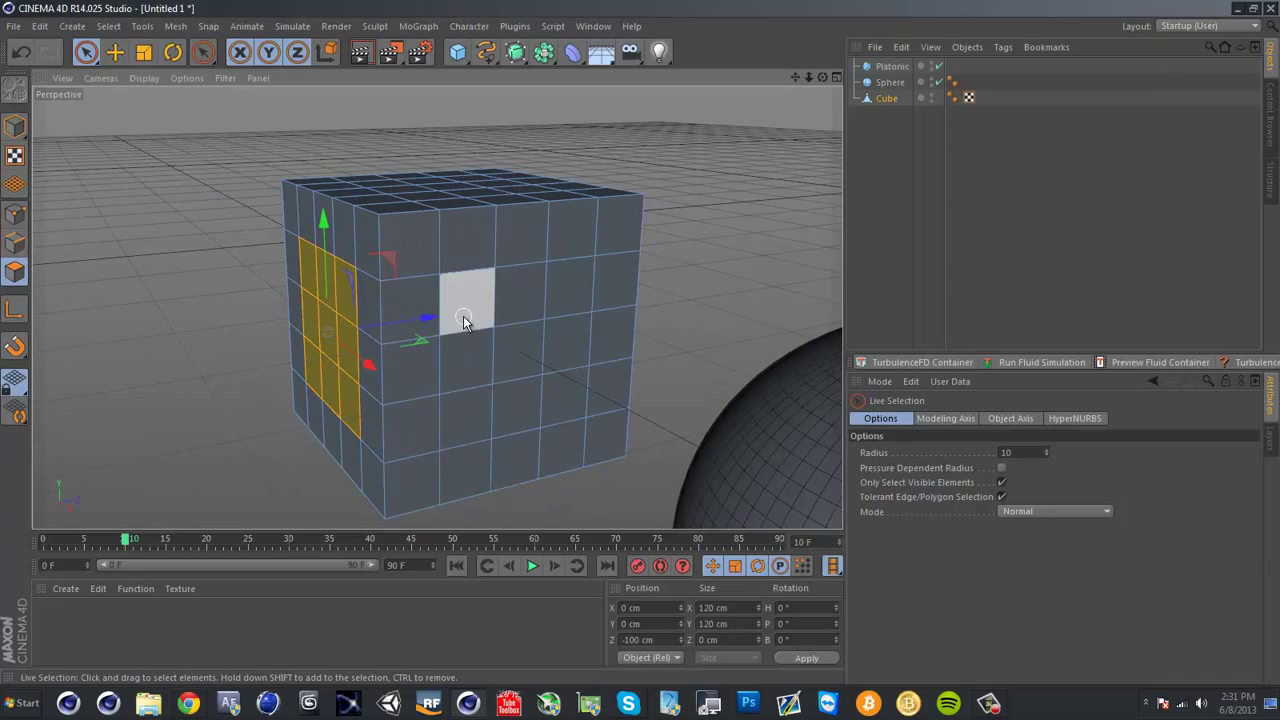
{"action": "mouse_move", "coordinate": [463, 319]}
{"action": "left_mouse_down"}
{"action": "mouse_move", "coordinate": [580, 420]}
{"action": "mouse_move", "coordinate": [560, 306]}
{"action": "mouse_move", "coordinate": [527, 368]}
{"action": "mouse_move", "coordinate": [563, 371]}
{"action": "mouse_move", "coordinate": [604, 400]}
{"action": "mouse_move", "coordinate": [618, 380]}
{"action": "left_mouse_up"}
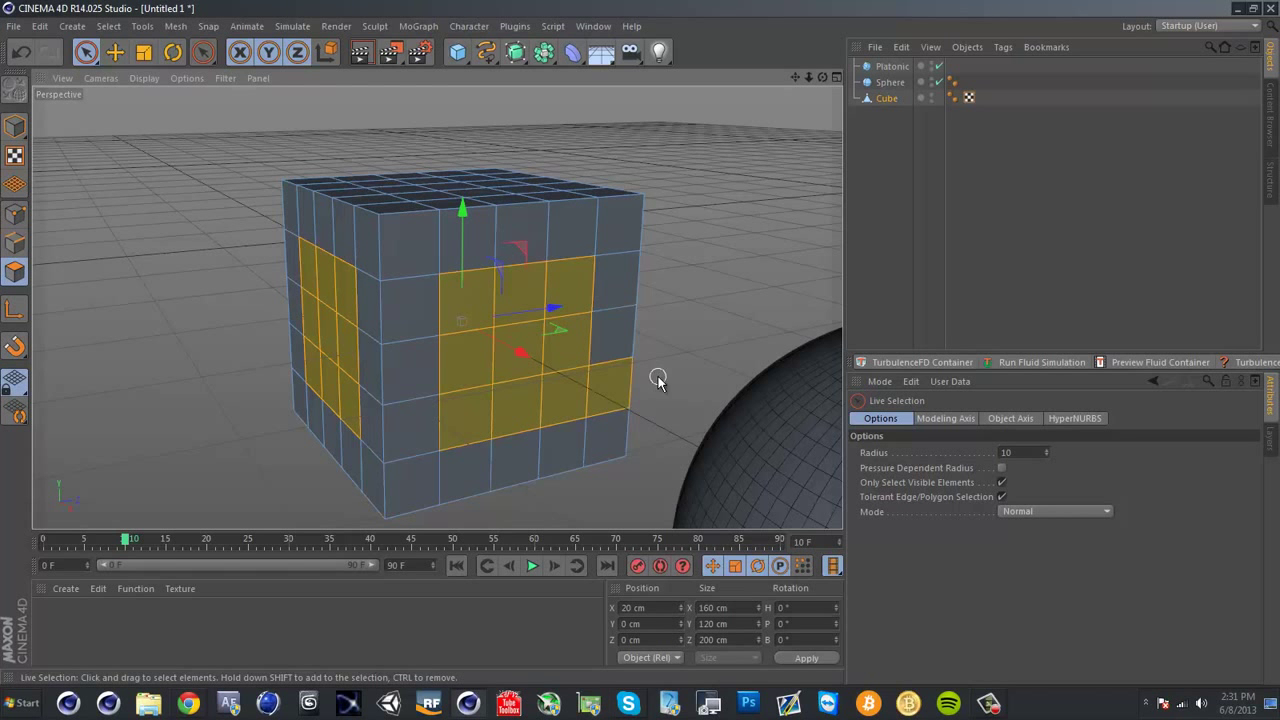
{"action": "mouse_move", "coordinate": [670, 389]}
{"action": "left_mouse_down", "text": "alt"}
{"action": "mouse_move", "coordinate": [477, 400]}
{"action": "mouse_move", "coordinate": [382, 433]}
{"action": "mouse_move", "coordinate": [589, 393]}
{"action": "mouse_move", "coordinate": [440, 380]}
{"action": "left_mouse_up", "text": "alt"}
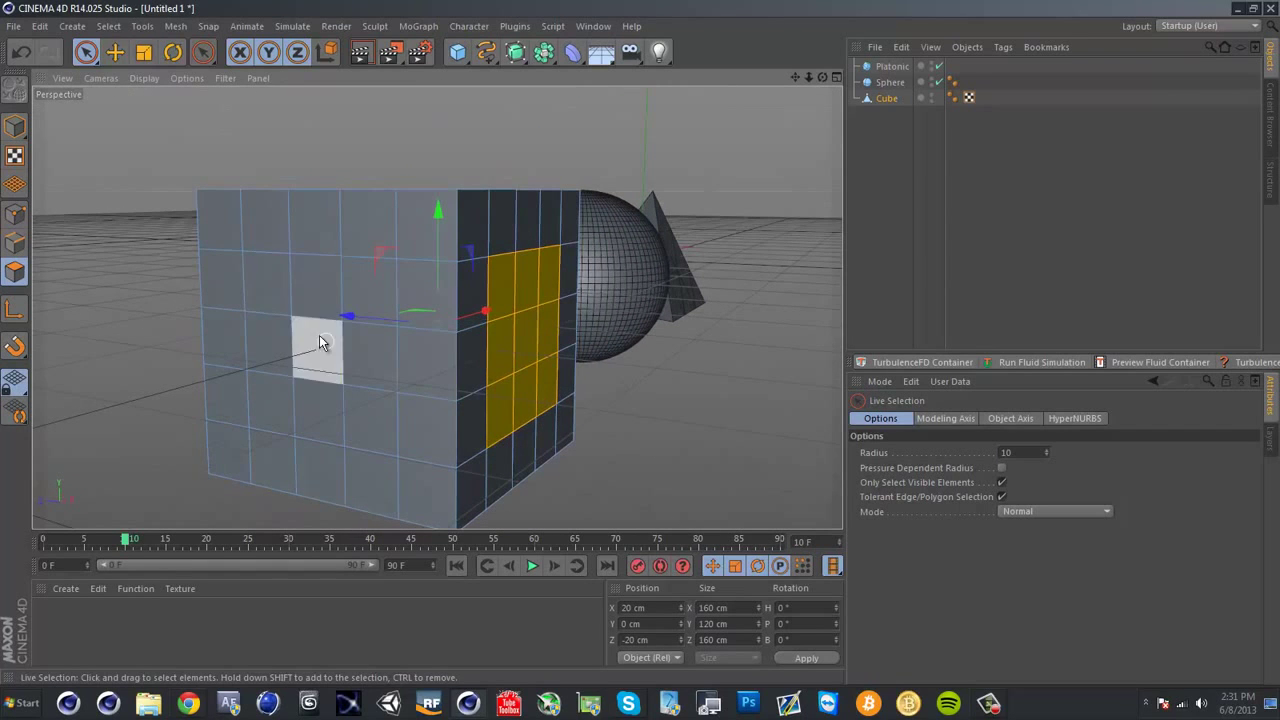
{"action": "mouse_move", "coordinate": [271, 286]}
{"action": "left_mouse_down", "text": "shift"}
{"action": "mouse_move", "coordinate": [294, 394]}
{"action": "mouse_move", "coordinate": [362, 315]}
{"action": "mouse_move", "coordinate": [318, 345]}
{"action": "mouse_move", "coordinate": [640, 379]}
{"action": "left_mouse_up", "text": "shift"}
{"action": "mouse_move", "coordinate": [326, 322]}
{"action": "left_mouse_down", "text": "shift"}
{"action": "mouse_move", "coordinate": [329, 407]}
{"action": "mouse_move", "coordinate": [304, 349]}
{"action": "mouse_move", "coordinate": [527, 338]}
{"action": "mouse_move", "coordinate": [517, 416]}
{"action": "left_mouse_up", "text": "shift"}
{"action": "key", "text": "ctrl+z"}
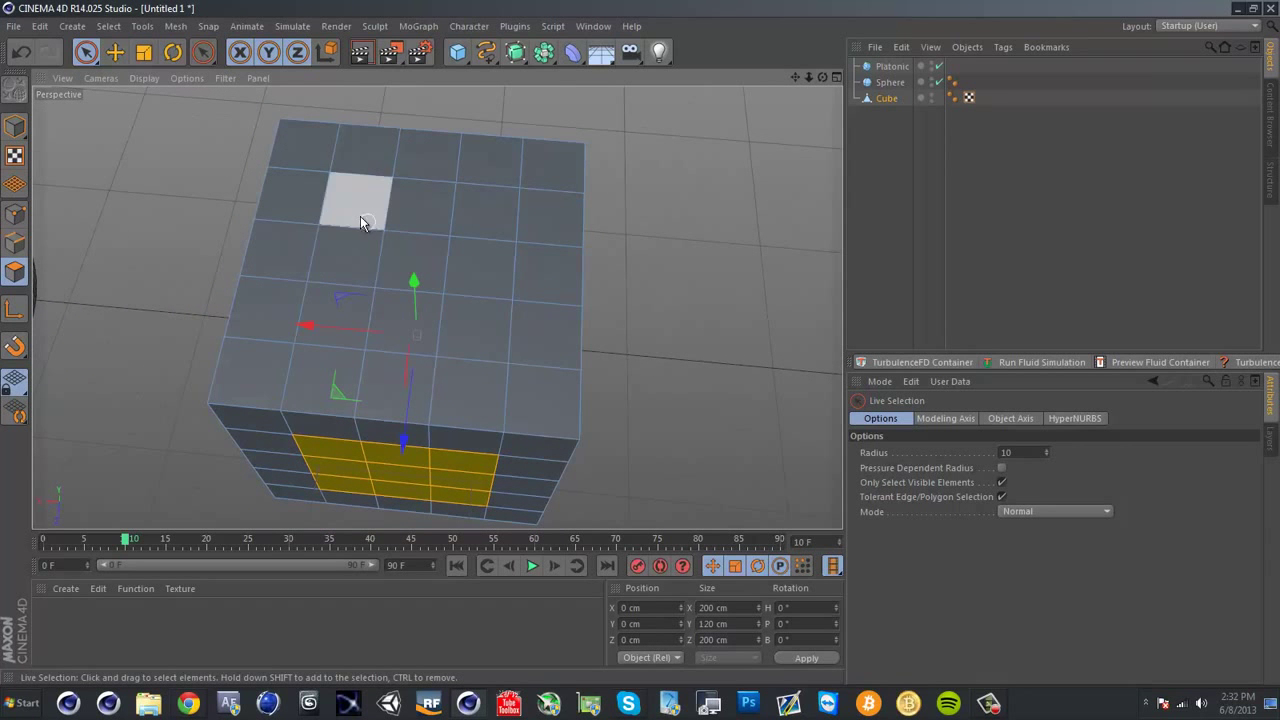
Add the central 3×3 polygons of the cube's top and bottom faces to the selection
{"action": "mouse_move", "coordinate": [360, 216]}
{"action": "left_mouse_down", "text": "shift"}
{"action": "mouse_move", "coordinate": [437, 300]}
{"action": "mouse_move", "coordinate": [434, 214]}
{"action": "mouse_move", "coordinate": [554, 274]}
{"action": "left_mouse_up", "text": "shift"}
{"action": "mouse_move", "coordinate": [554, 274]}
{"action": "left_mouse_down", "text": "alt"}
{"action": "mouse_move", "coordinate": [398, 88]}
{"action": "mouse_move", "coordinate": [522, 193]}
{"action": "mouse_move", "coordinate": [326, 326]}
{"action": "mouse_move", "coordinate": [371, 434]}
{"action": "mouse_move", "coordinate": [458, 342]}
{"action": "left_mouse_up", "text": "alt"}
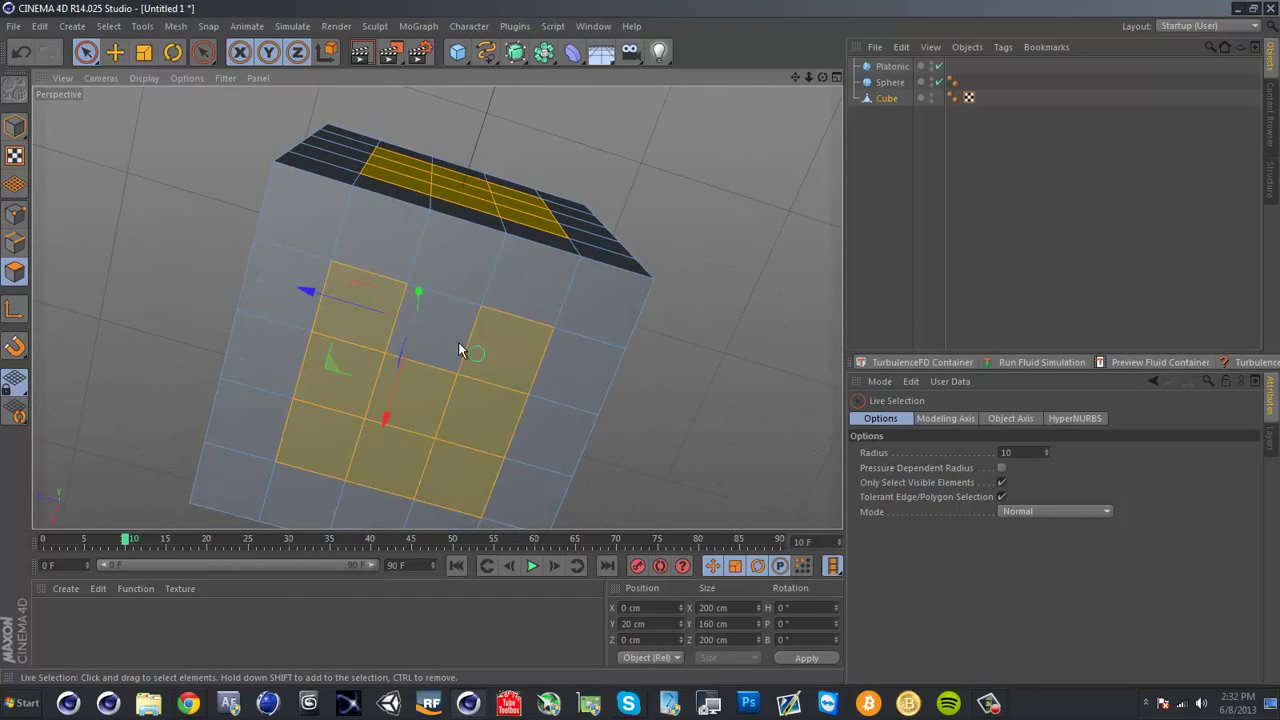
{"action": "left_click_drag", "start_coordinate": [623, 309], "coordinate": [494, 356], "text": "alt"}
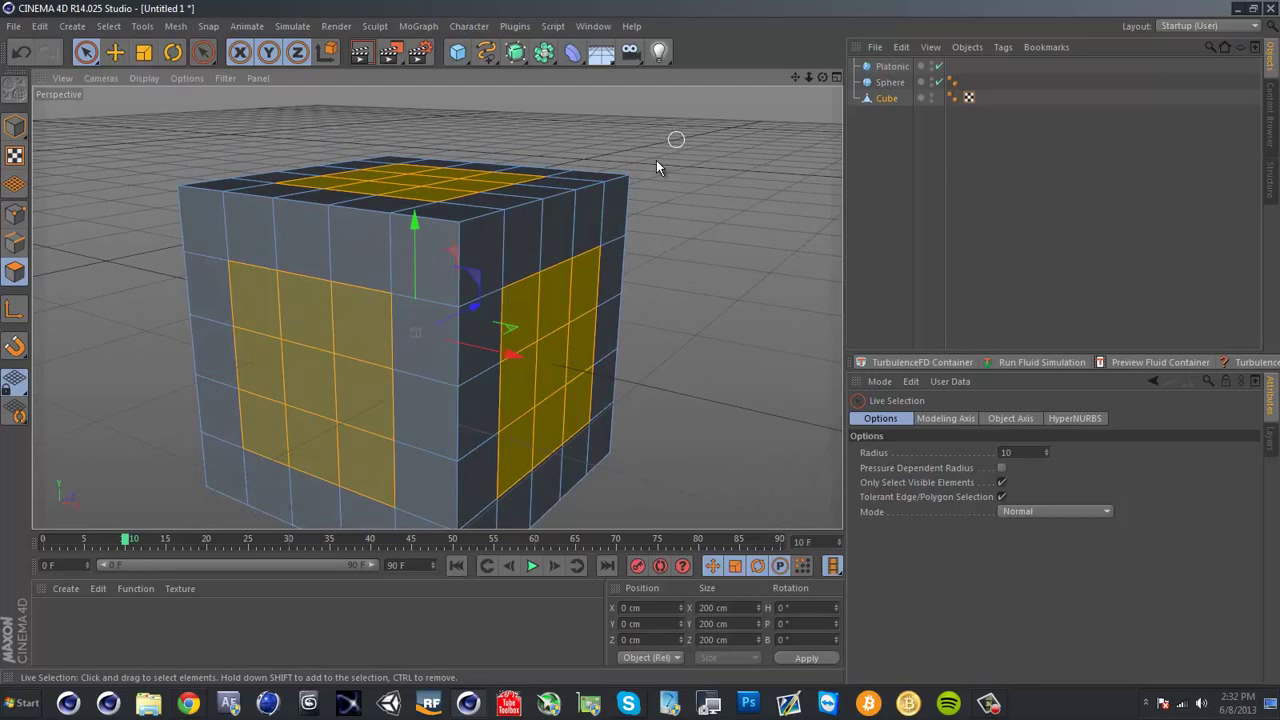
Inset the selected polygon groups on all faces of the cube by about 15.2 cm with Extrude Inner
{"action": "right_click", "coordinate": [729, 165]}
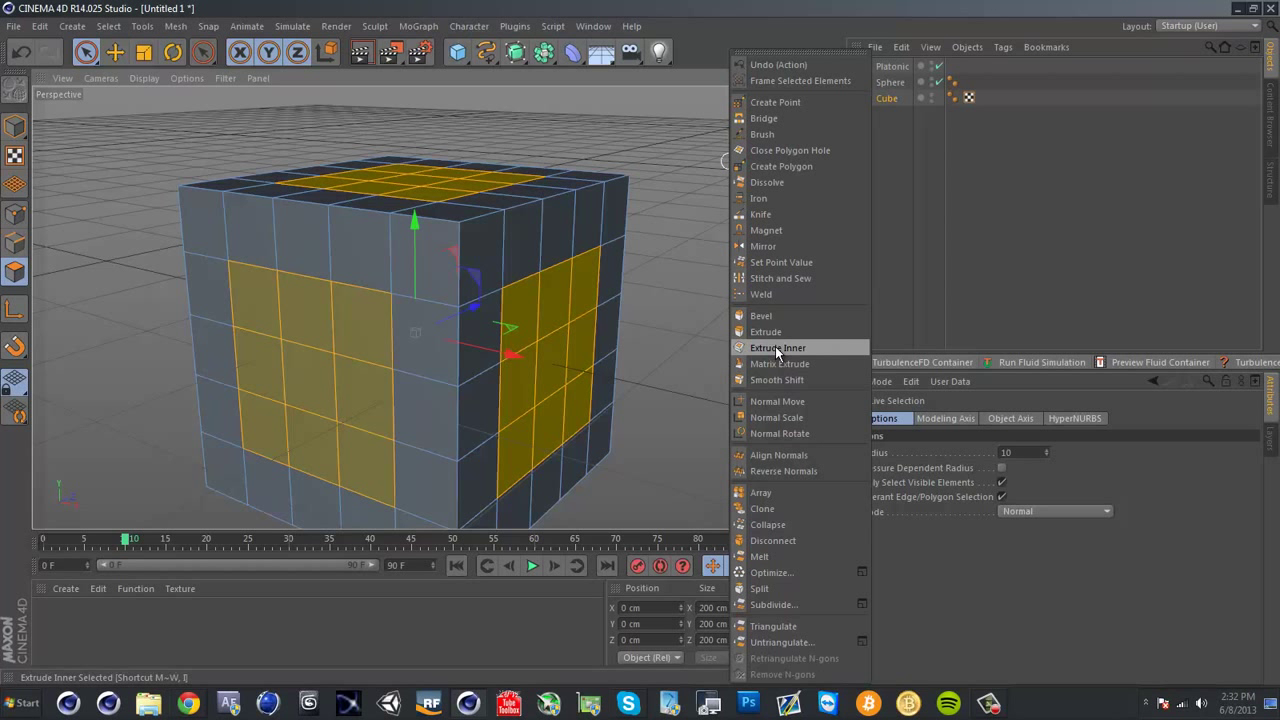
{"action": "left_click", "coordinate": [775, 346]}
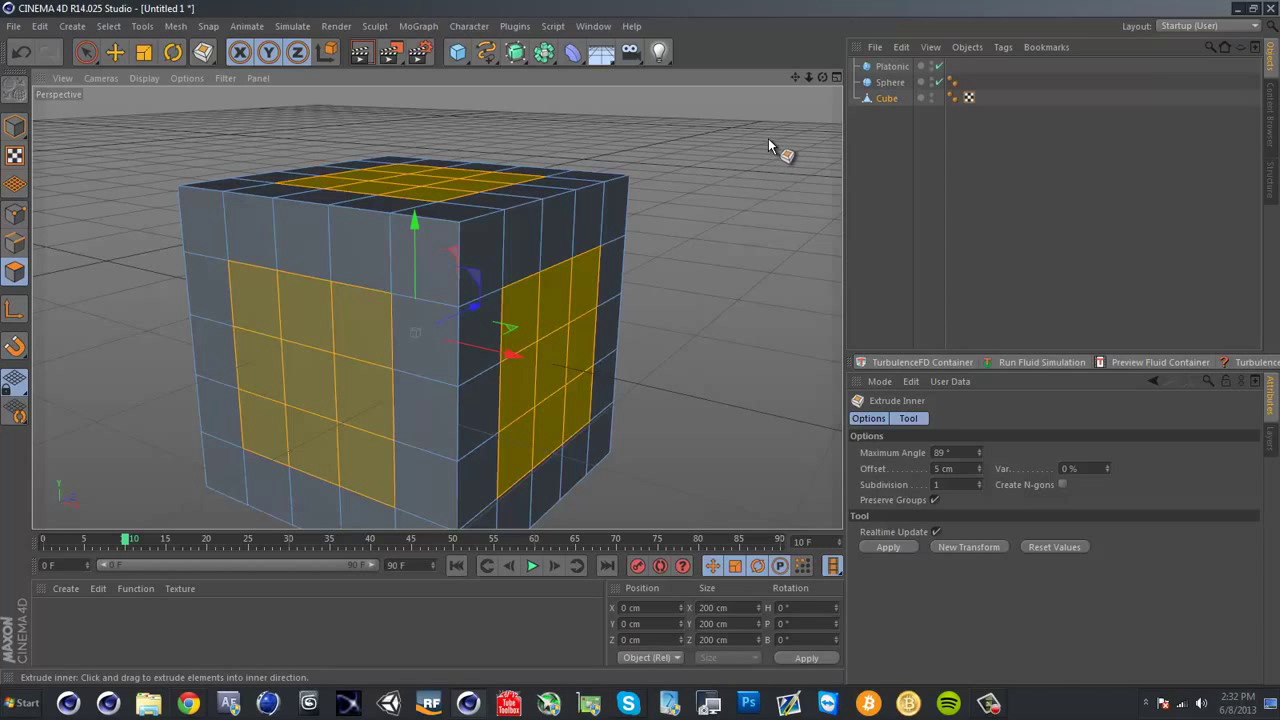
{"action": "left_click_drag", "start_coordinate": [639, 342], "coordinate": [642, 344]}
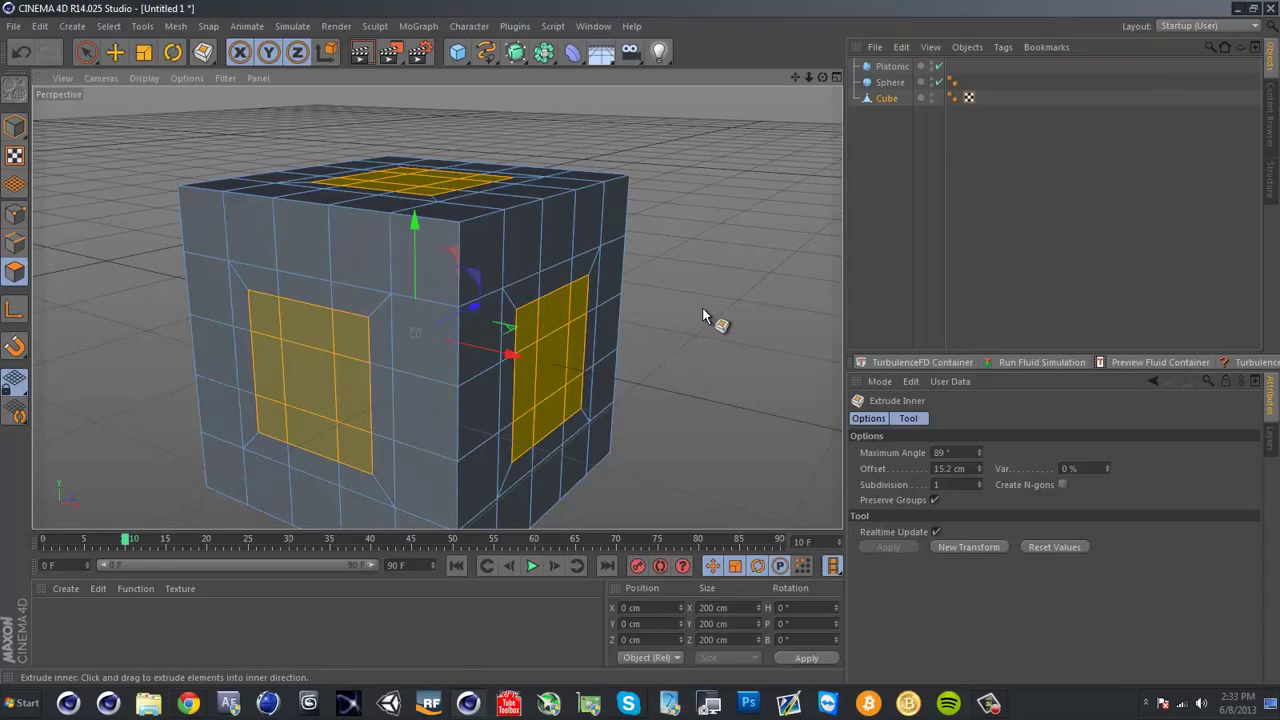
Extrude the selected polygon groups on all cube faces inward by about 31.9 cm
{"action": "left_click_drag", "start_coordinate": [705, 313], "coordinate": [334, 306], "text": "alt"}
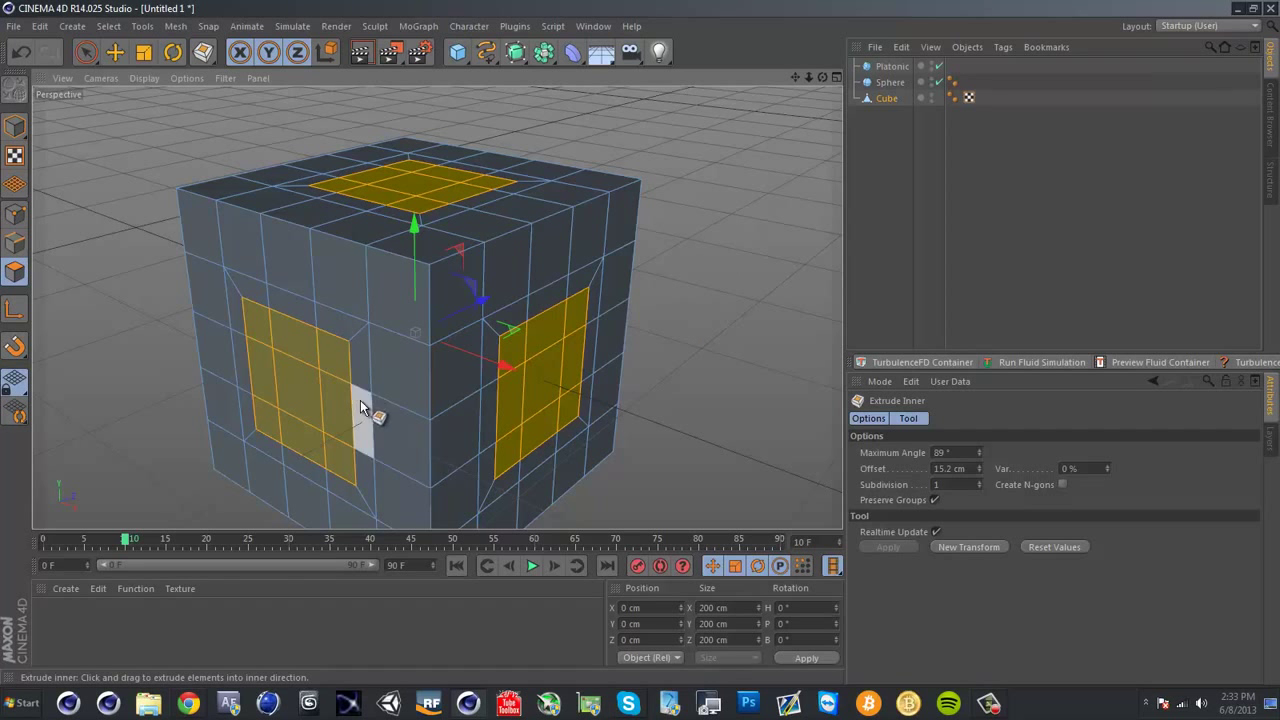
{"action": "right_click", "coordinate": [724, 270]}
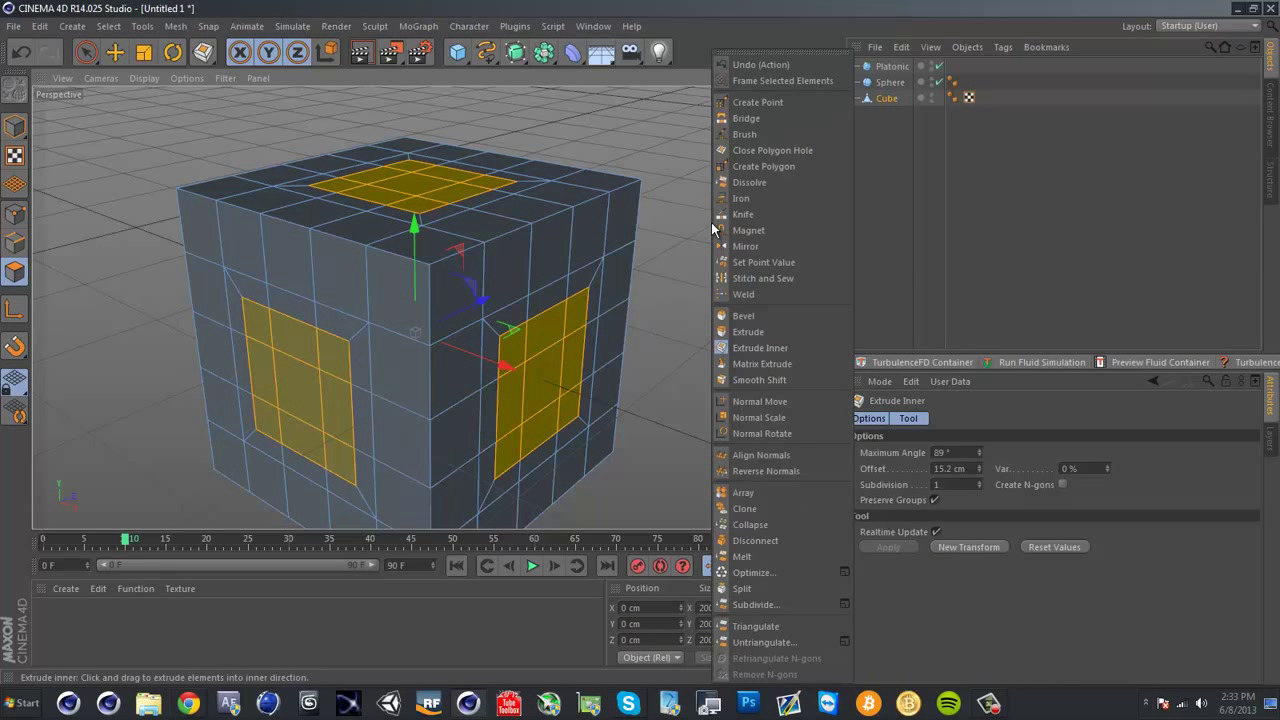
{"action": "left_click", "coordinate": [767, 330]}
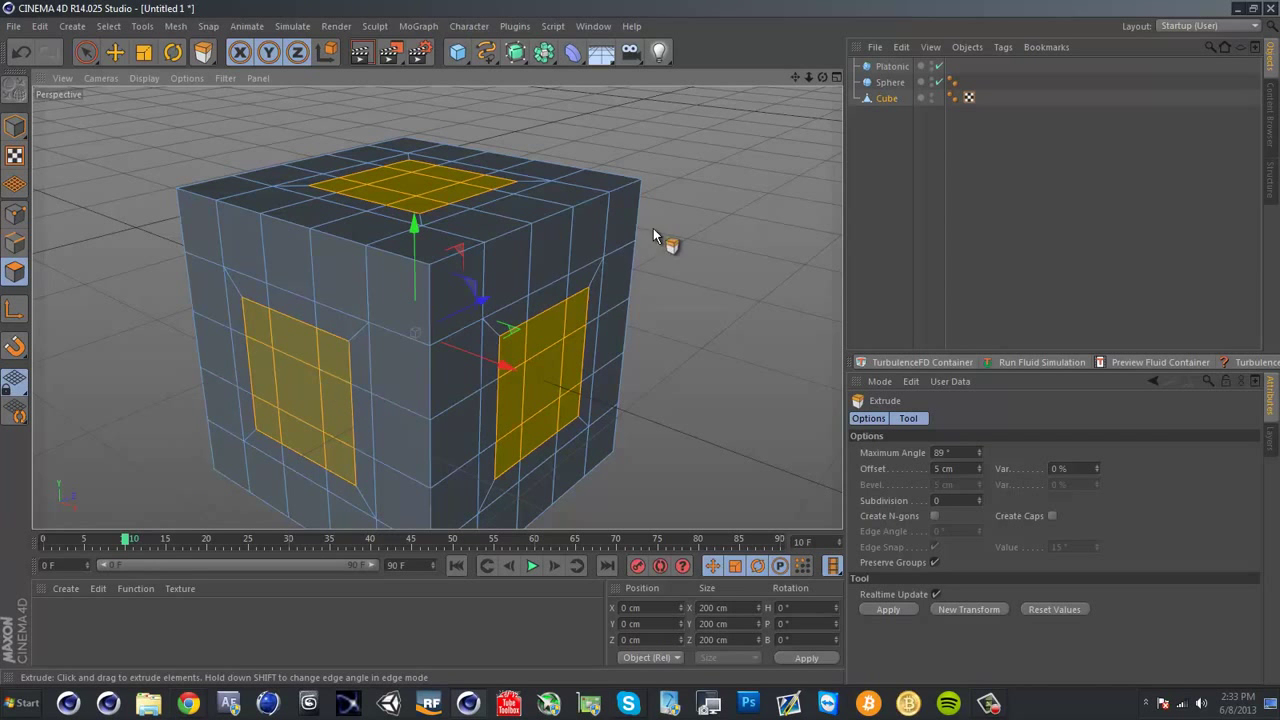
{"action": "mouse_move", "coordinate": [653, 228]}
{"action": "left_mouse_down", "text": "alt"}
{"action": "mouse_move", "coordinate": [582, 251]}
{"action": "mouse_move", "coordinate": [645, 243]}
{"action": "left_mouse_up", "text": "alt"}
{"action": "left_click_drag", "start_coordinate": [727, 250], "coordinate": [641, 345]}
{"action": "left_click_drag", "start_coordinate": [721, 280], "coordinate": [678, 388], "text": "alt"}
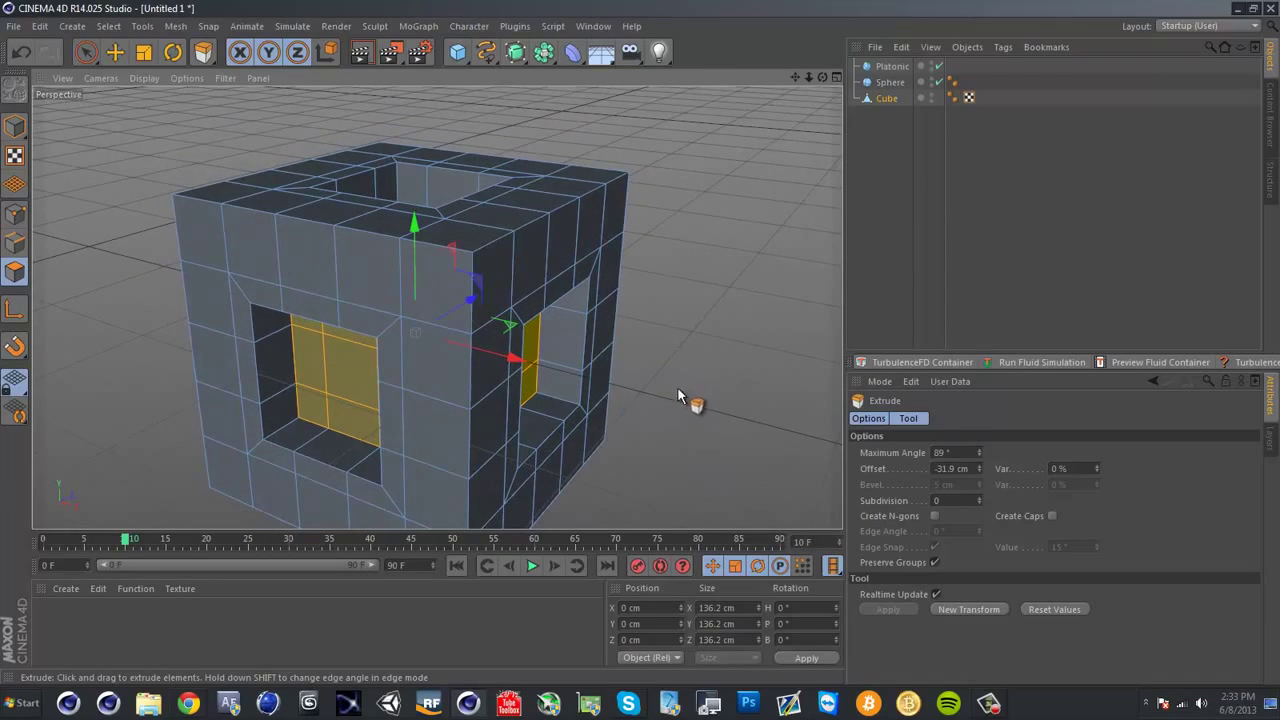
Inset the recessed polygon groups on the cube by about 15.4 cm with Extrude Inner
{"action": "right_click", "coordinate": [695, 234]}
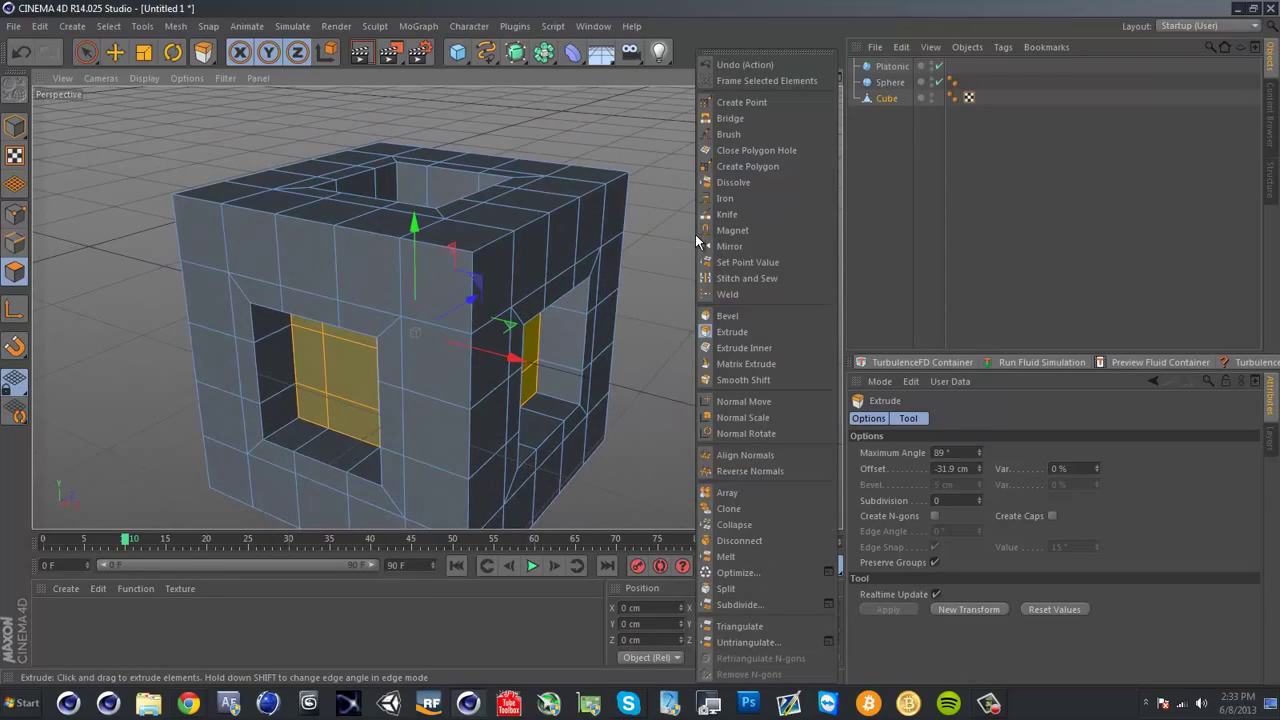
{"action": "left_click", "coordinate": [741, 347]}
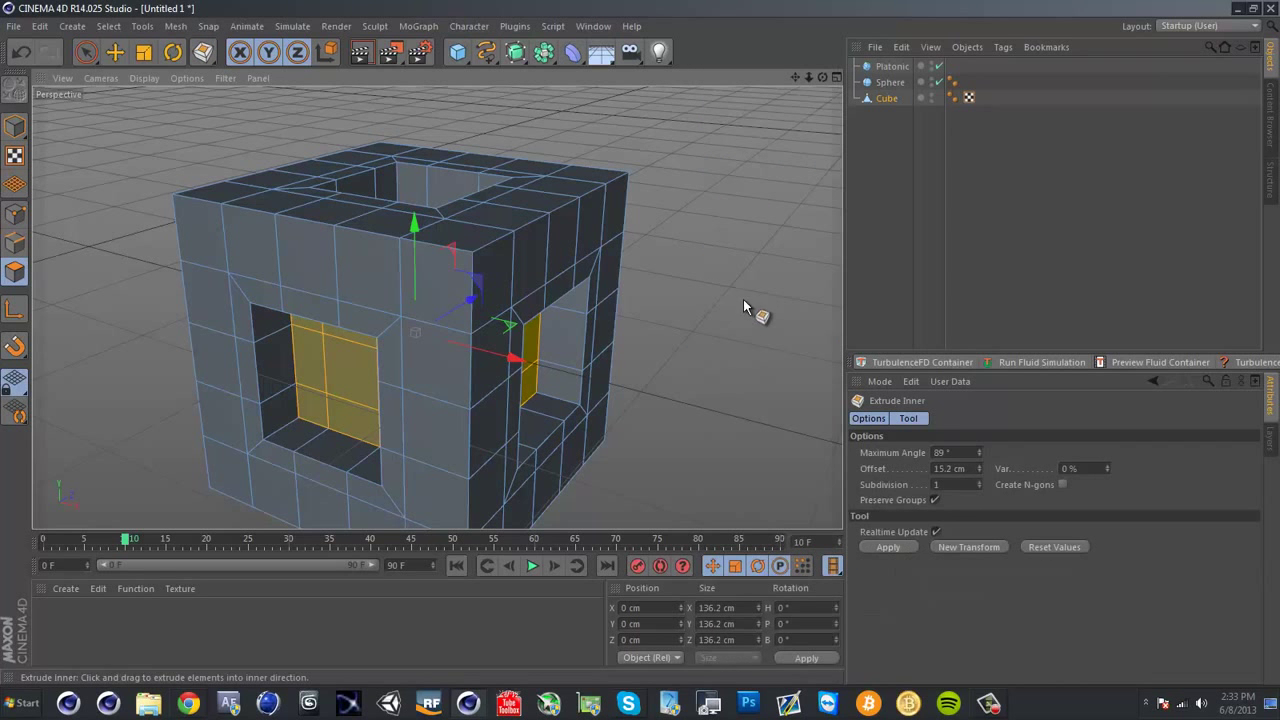
{"action": "left_click_drag", "start_coordinate": [639, 342], "coordinate": [634, 343]}
{"action": "mouse_move", "coordinate": [634, 343]}
{"action": "left_mouse_down", "text": "alt"}
{"action": "mouse_move", "coordinate": [648, 310]}
{"action": "mouse_move", "coordinate": [707, 296]}
{"action": "mouse_move", "coordinate": [639, 342]}
{"action": "left_mouse_up", "text": "alt"}
{"action": "key", "text": "ctrl+z"}
{"action": "key", "text": "ctrl+z"}
Extrude the inset polygons inside the cube's recesses outward by about 15.7 cm
{"action": "right_click", "coordinate": [639, 342]}
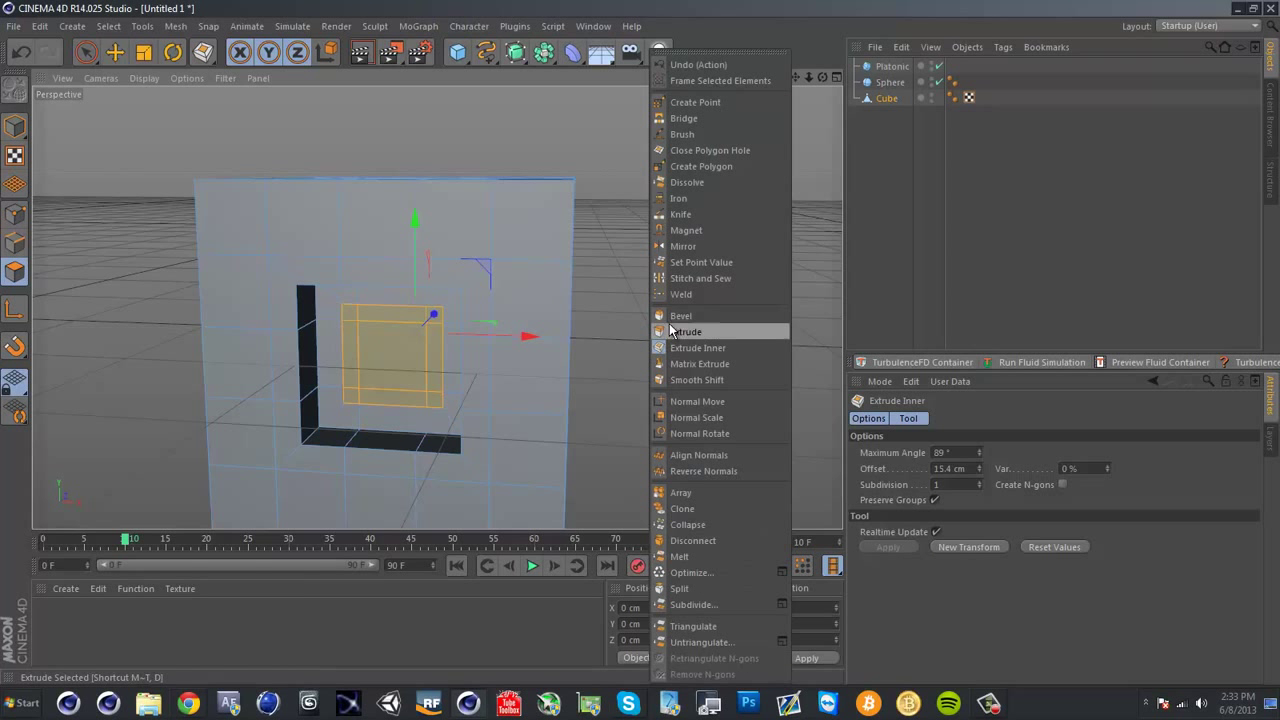
{"action": "left_click", "coordinate": [687, 331]}
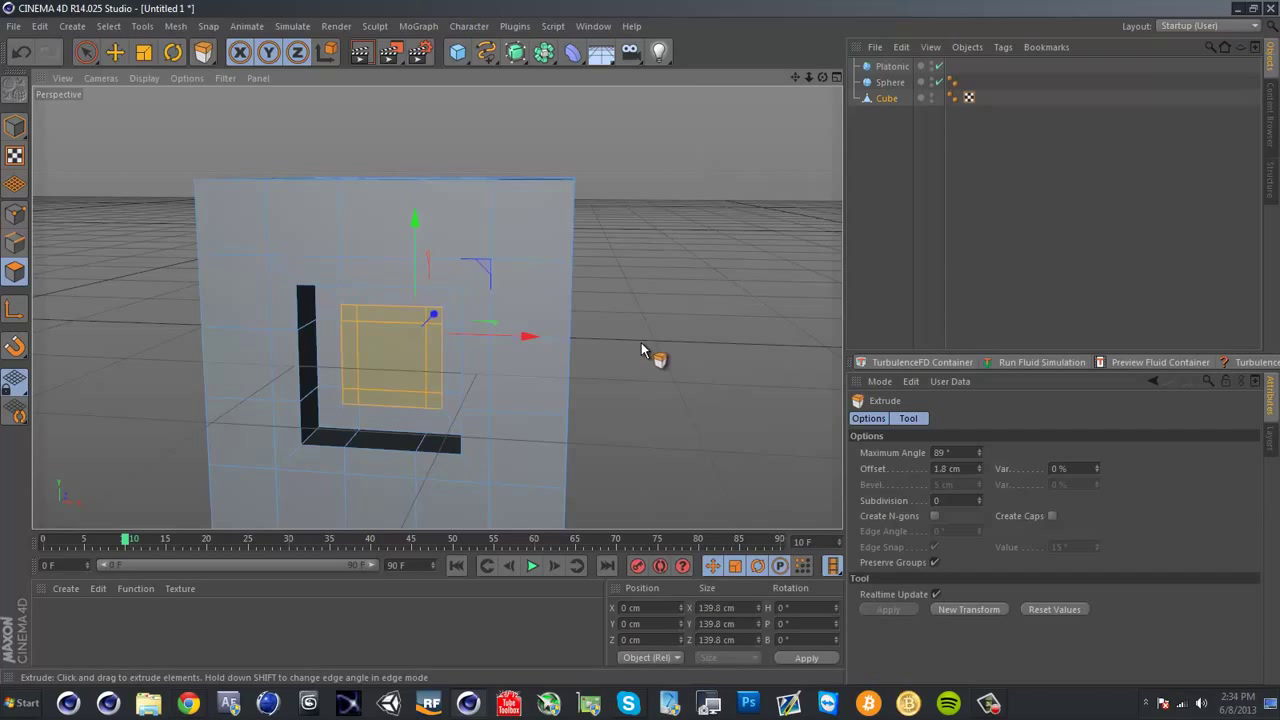
{"action": "left_click_drag", "start_coordinate": [641, 342], "coordinate": [642, 343]}
{"action": "key", "text": "ctrl+z"}
Inset the tops of the raised blocks in the recesses and extrude the inner polygons inward by about 7.9 cm
{"action": "right_click", "coordinate": [566, 358]}
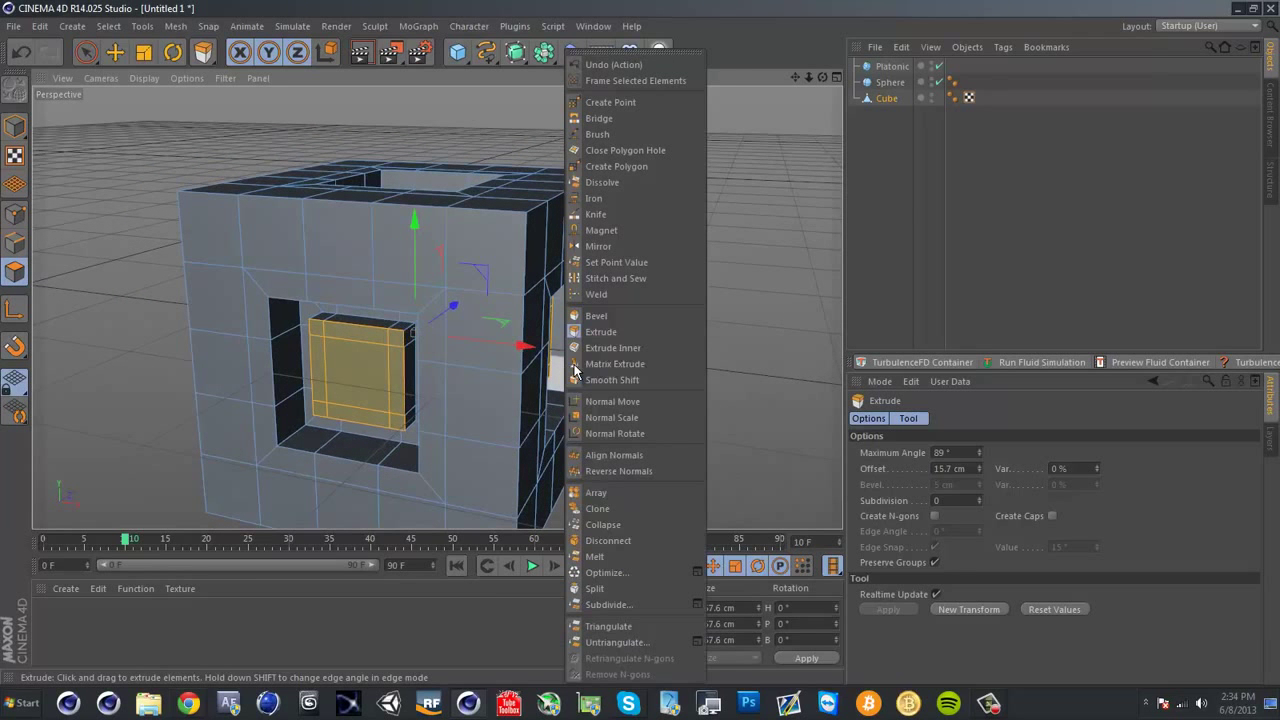
{"action": "left_click", "coordinate": [623, 333]}
{"action": "left_click_drag", "start_coordinate": [640, 343], "coordinate": [365, 272]}
{"action": "right_click", "coordinate": [734, 350]}
{"action": "left_click", "coordinate": [787, 332]}
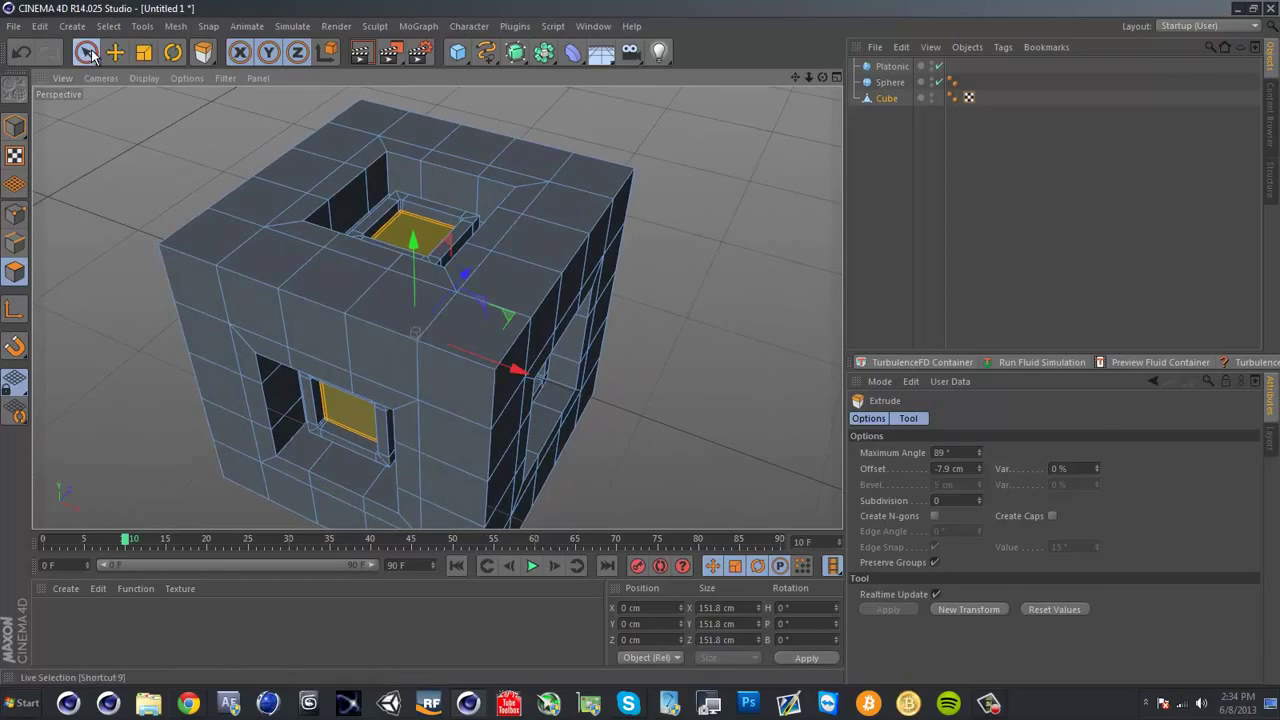
Switch from polygon editing on the cube back to model mode and select the sphere
{"action": "left_click", "coordinate": [15, 126]}
{"action": "left_click_drag", "start_coordinate": [558, 260], "coordinate": [724, 302], "text": "alt"}
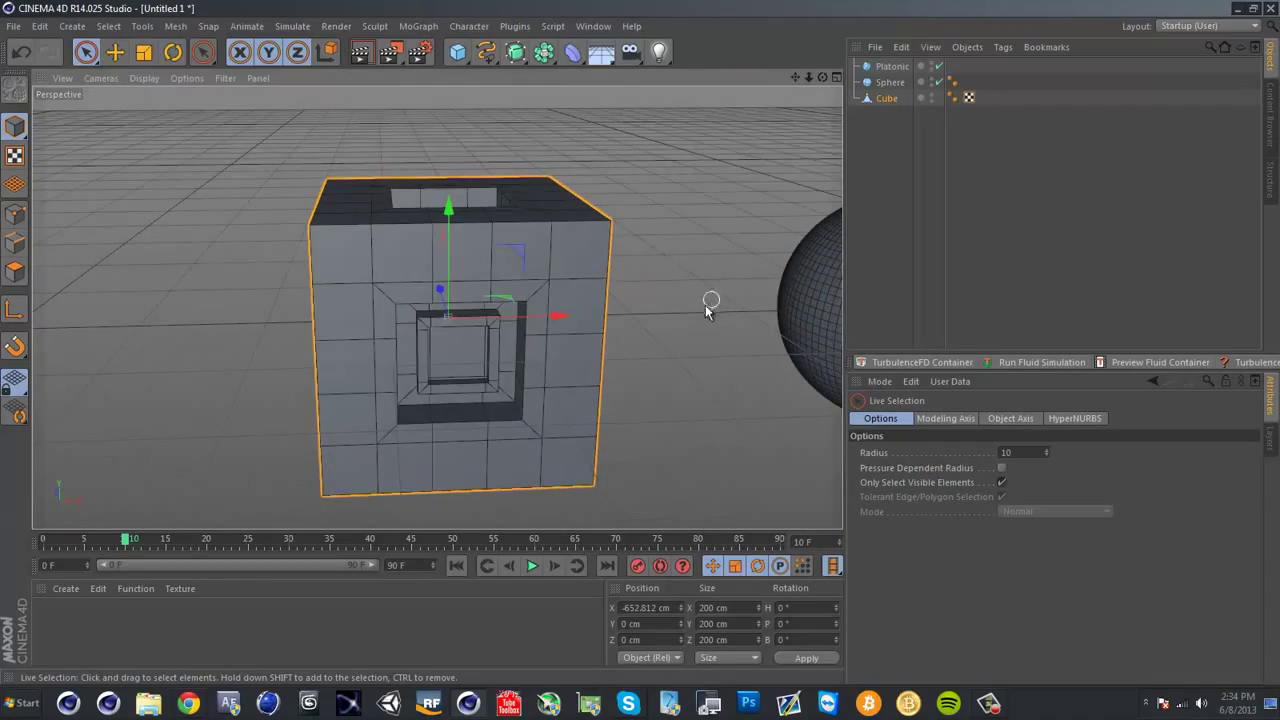
{"action": "middle_click_drag", "start_coordinate": [705, 312], "coordinate": [290, 313], "text": "alt"}
{"action": "left_click_drag", "start_coordinate": [503, 338], "coordinate": [525, 268], "text": "alt"}
{"action": "left_click", "coordinate": [534, 280]}
{"action": "middle_click_drag", "start_coordinate": [529, 303], "coordinate": [332, 325], "text": "alt"}
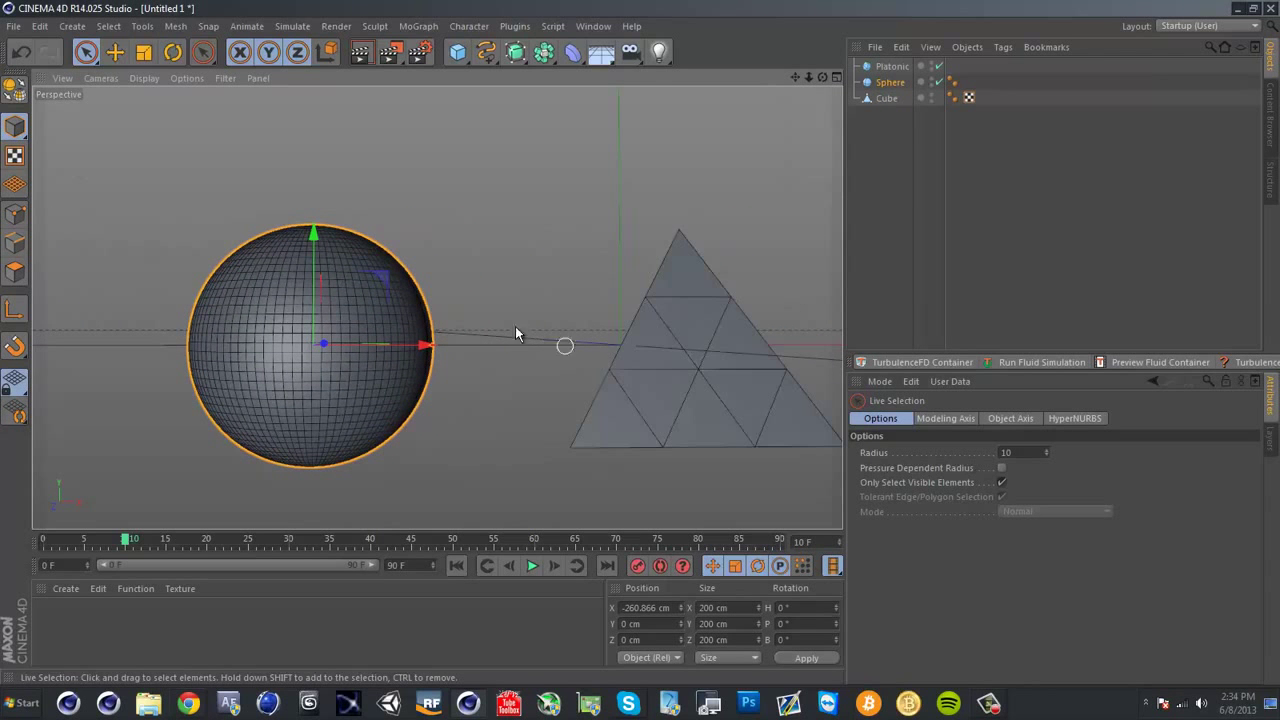
Make the sphere editable and switch to polygon mode
{"action": "left_click_drag", "start_coordinate": [515, 326], "coordinate": [339, 208], "text": "alt"}
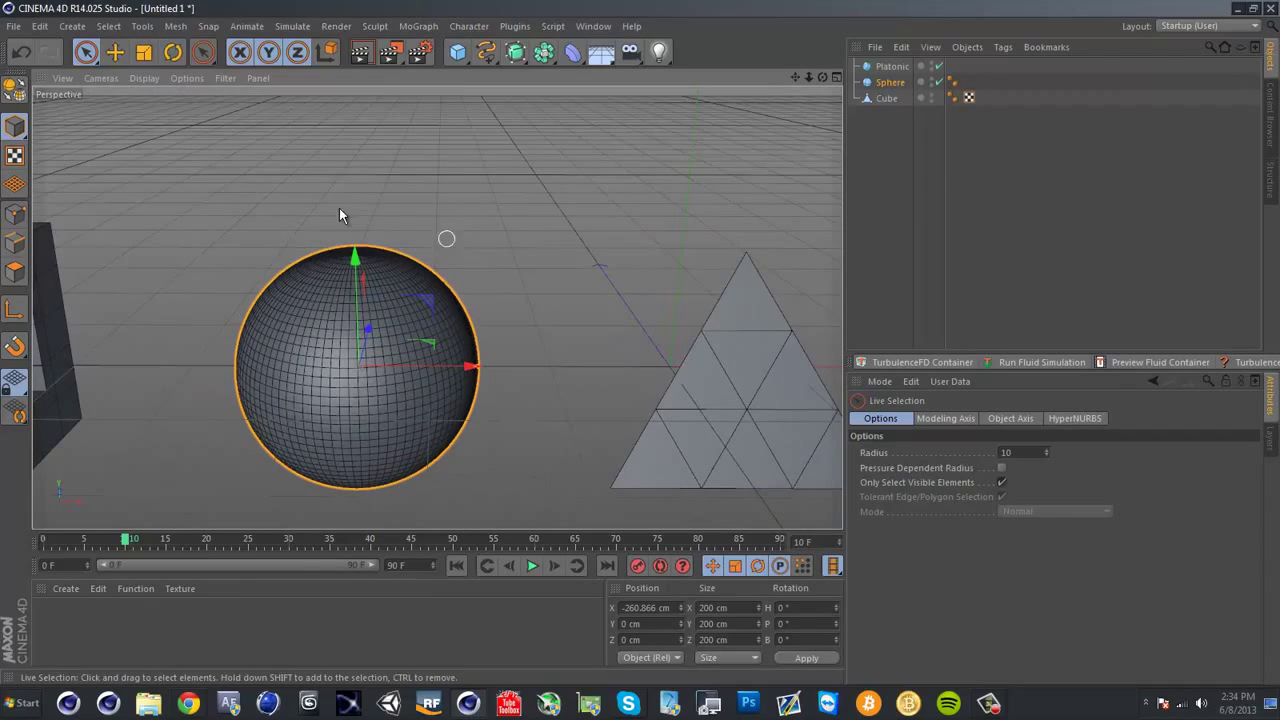
{"action": "left_click", "coordinate": [15, 90]}
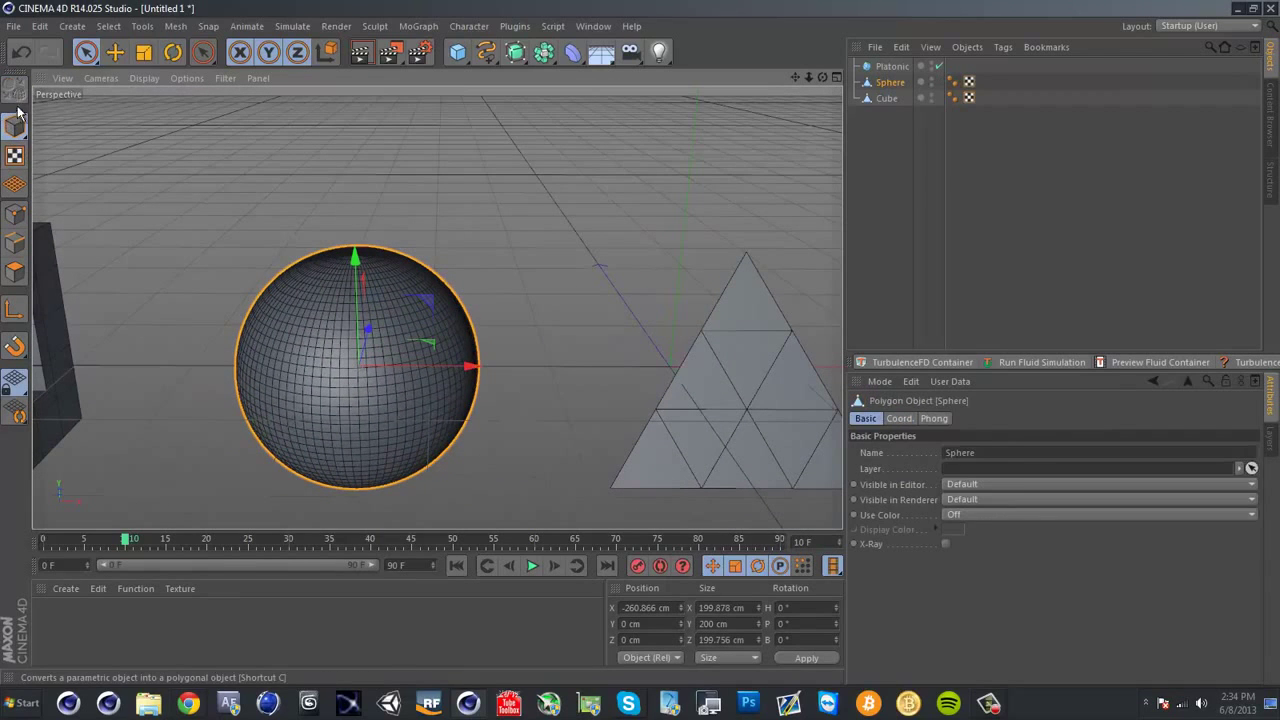
{"action": "left_click", "coordinate": [16, 271]}
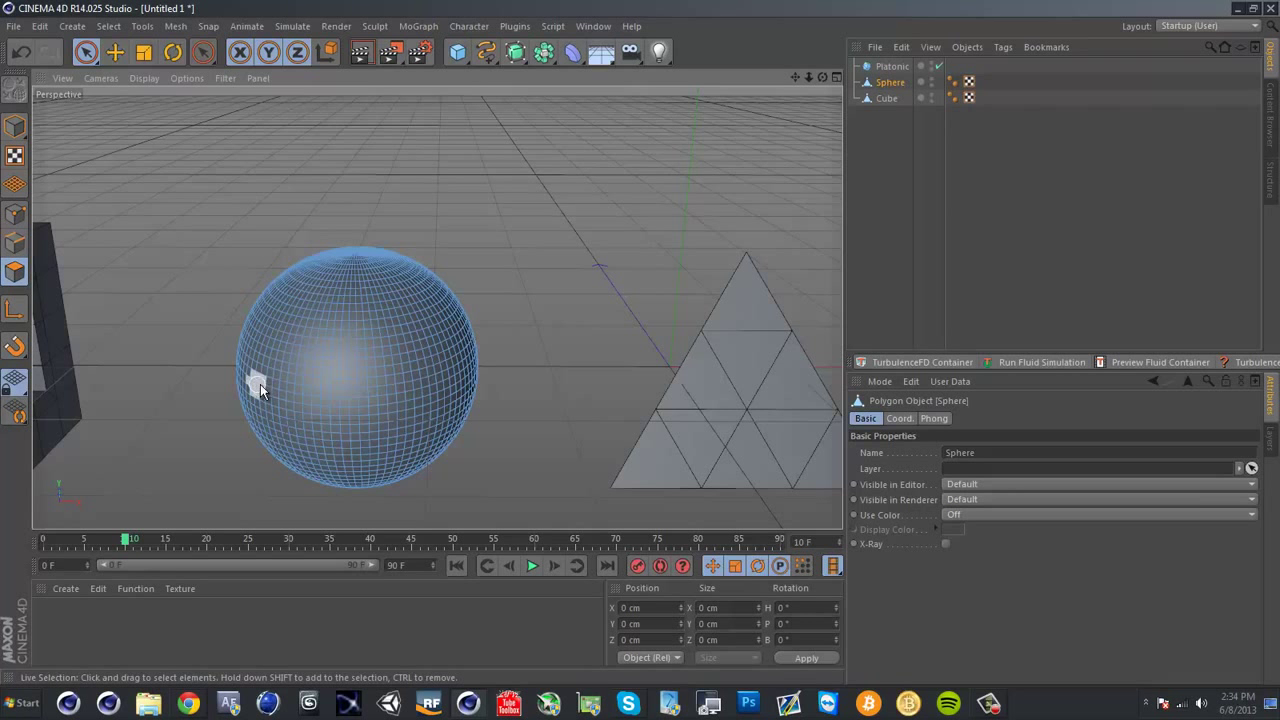
Try to paint a band of polygons around the sphere's middle with Live Selection, undoing the stray results
{"action": "mouse_move", "coordinate": [260, 384]}
{"action": "left_mouse_down", "text": "alt"}
{"action": "mouse_move", "coordinate": [351, 340]}
{"action": "mouse_move", "coordinate": [312, 376]}
{"action": "mouse_move", "coordinate": [420, 380]}
{"action": "left_mouse_up", "text": "alt"}
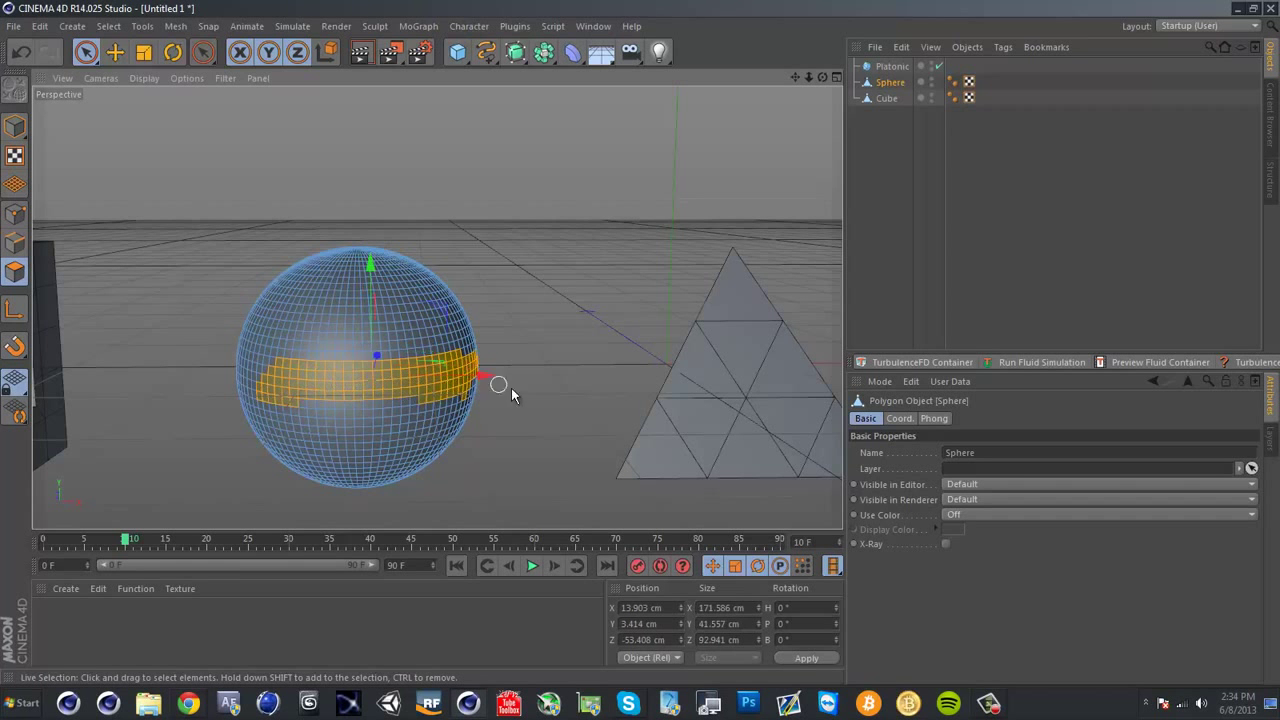
{"action": "left_click_drag", "start_coordinate": [511, 388], "coordinate": [240, 417], "text": "alt"}
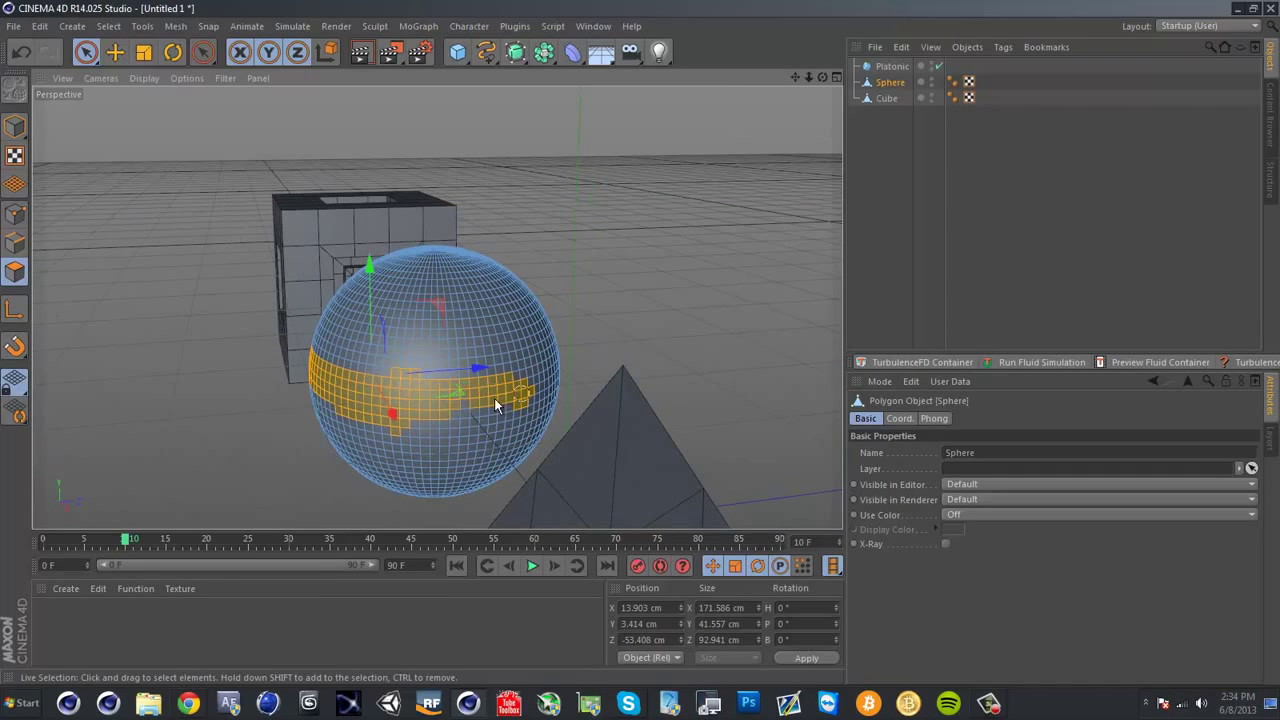
{"action": "mouse_move", "coordinate": [494, 398]}
{"action": "left_mouse_down"}
{"action": "mouse_move", "coordinate": [638, 396]}
{"action": "mouse_move", "coordinate": [353, 422]}
{"action": "mouse_move", "coordinate": [496, 423]}
{"action": "left_mouse_up"}
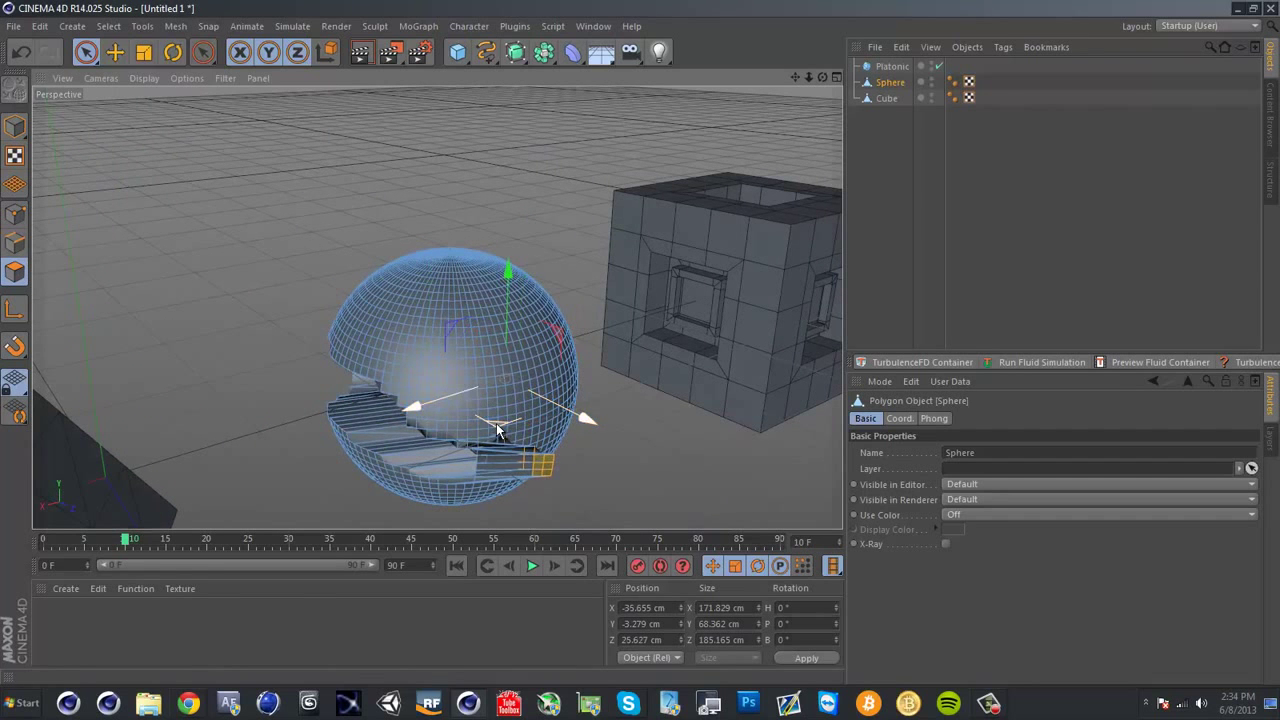
{"action": "key", "text": "ctrl+z"}
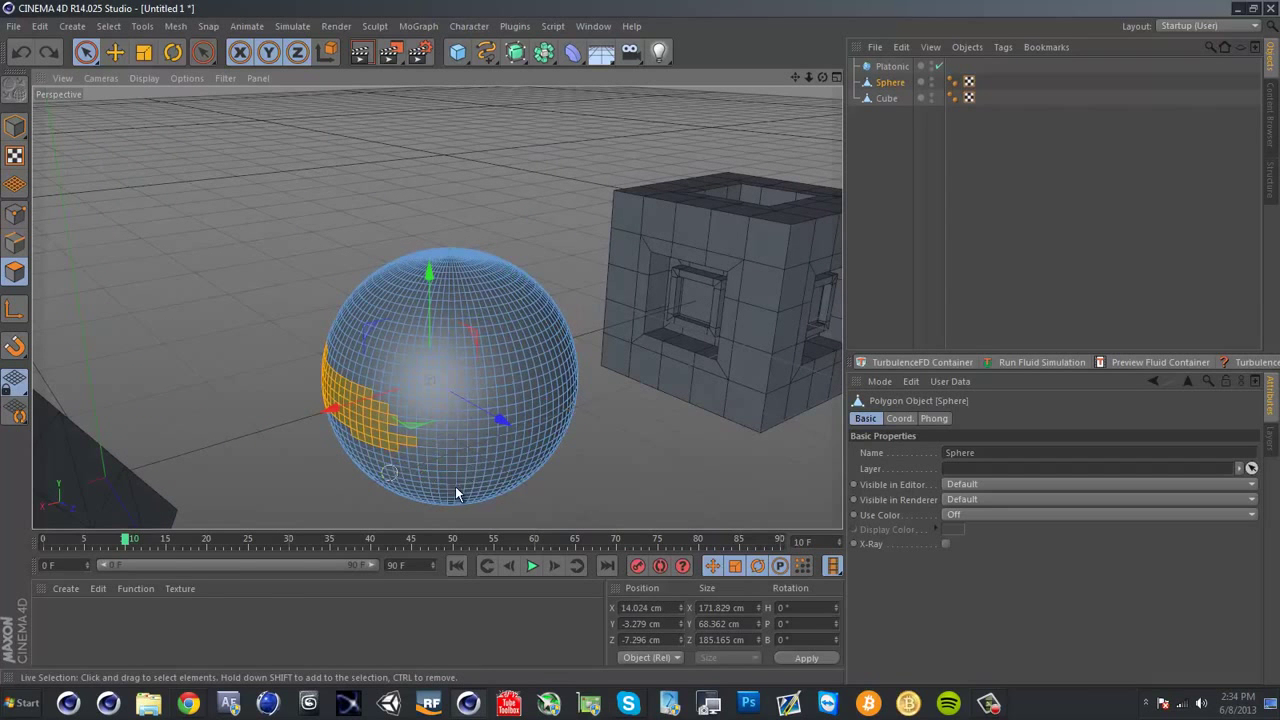
{"action": "key", "text": "ctrl+z"}
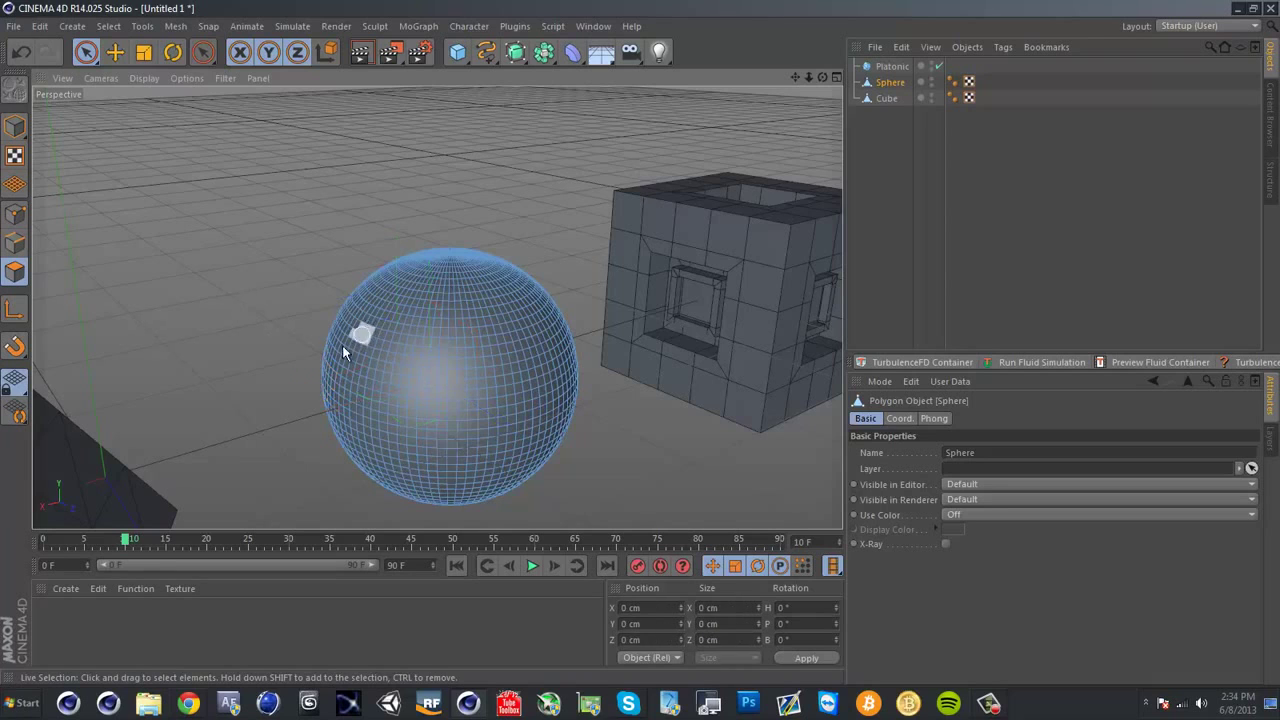
{"action": "left_click_drag", "start_coordinate": [357, 343], "coordinate": [523, 409], "text": "alt"}
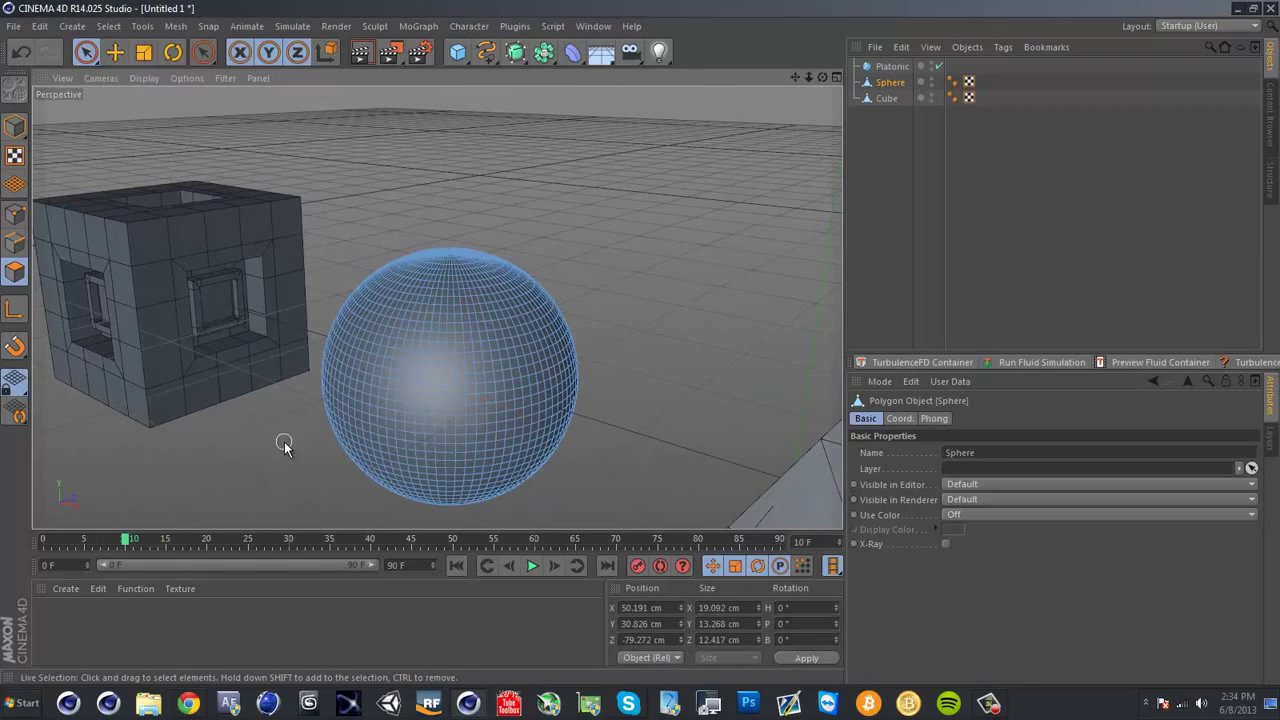
{"action": "left_click_drag", "start_coordinate": [284, 445], "coordinate": [533, 395], "text": "alt"}
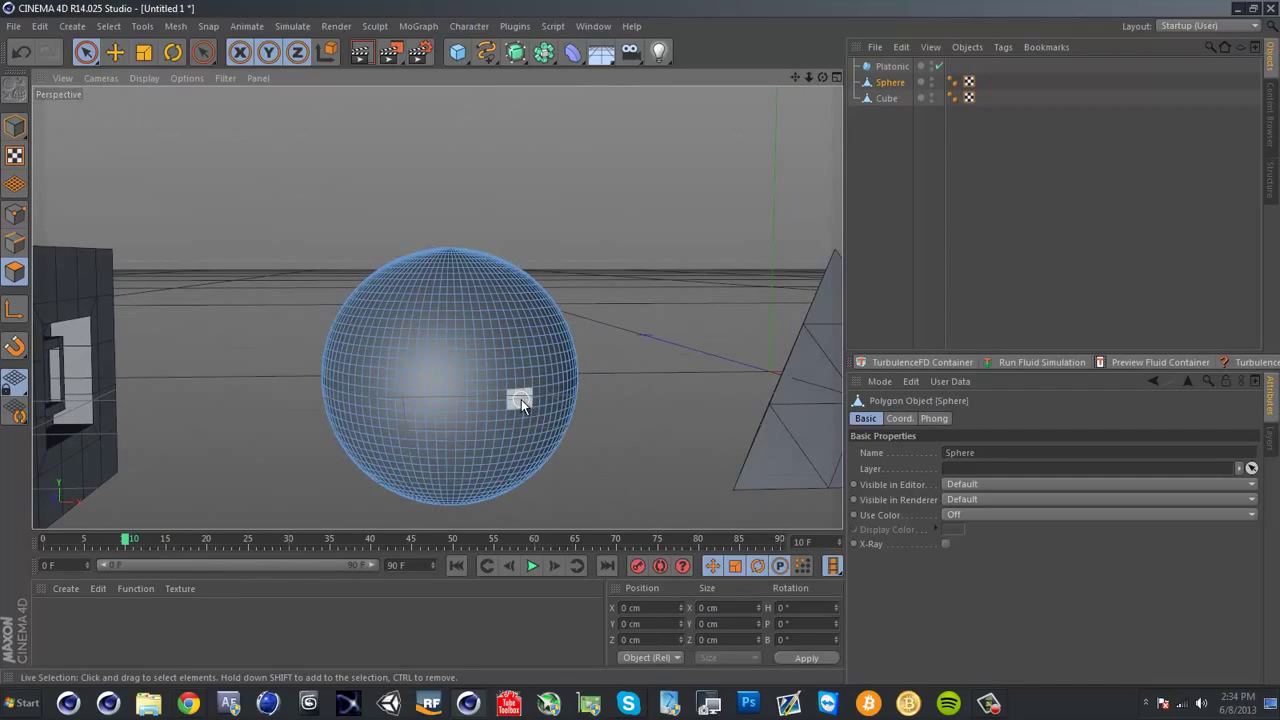
Use Loop Selection to select three adjacent horizontal polygon loops around the sphere's equator
{"action": "right_click", "coordinate": [521, 401]}
{"action": "left_click", "coordinate": [560, 360]}
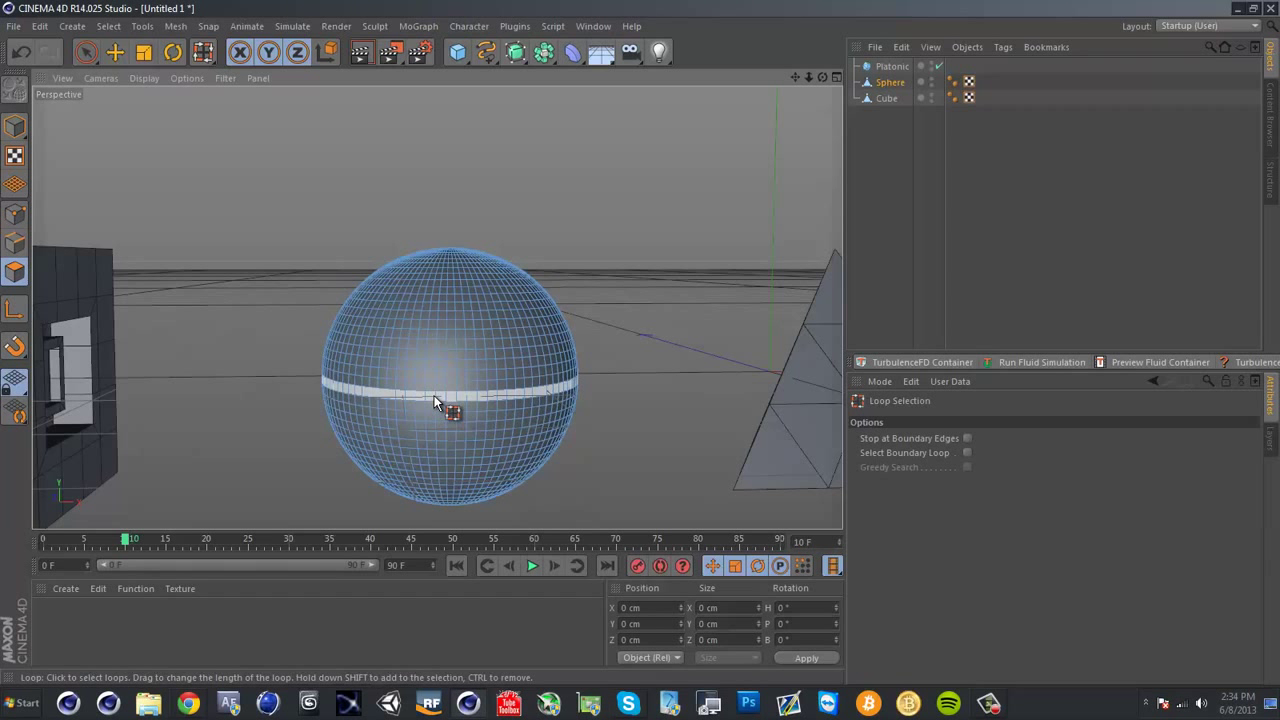
{"action": "scroll", "coordinate": [440, 400], "scroll_direction": "up", "scroll_amount": 4}
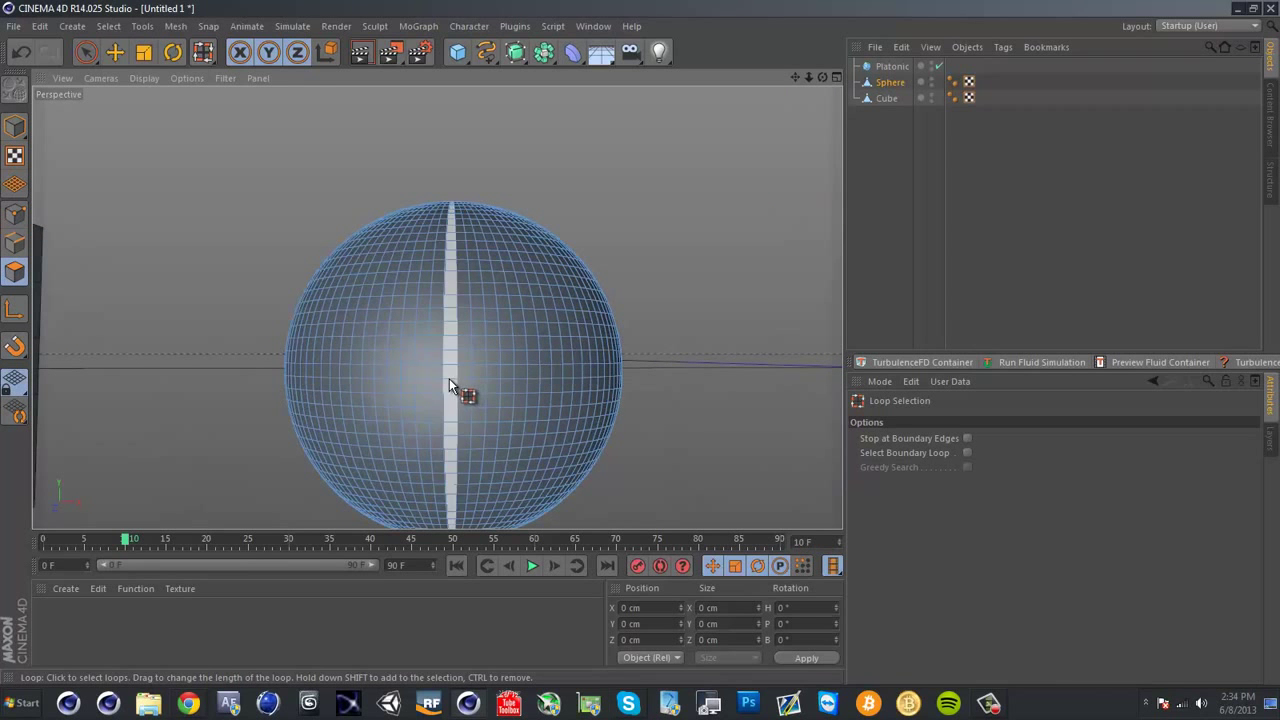
{"action": "left_click_drag", "start_coordinate": [462, 377], "coordinate": [414, 375], "text": "alt"}
{"action": "left_click", "coordinate": [414, 375]}
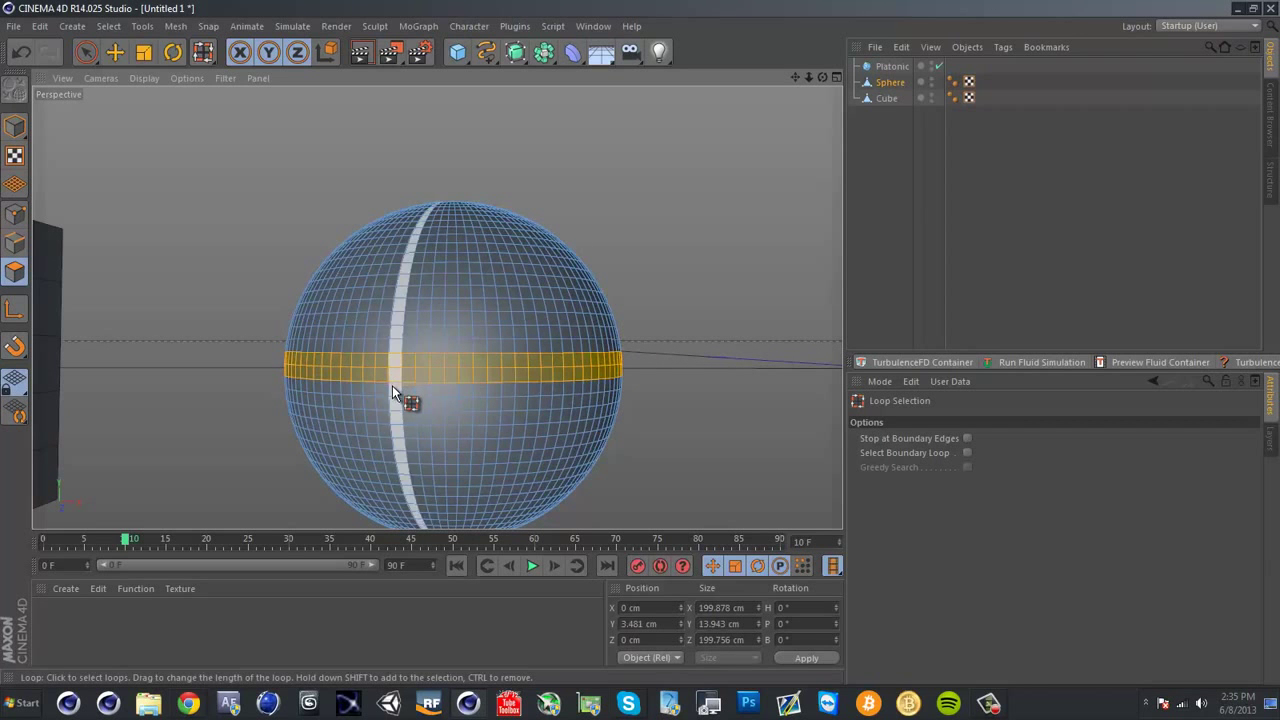
{"action": "left_click", "coordinate": [392, 385], "text": "shift"}
{"action": "left_click_drag", "start_coordinate": [392, 385], "coordinate": [510, 345], "text": "alt"}
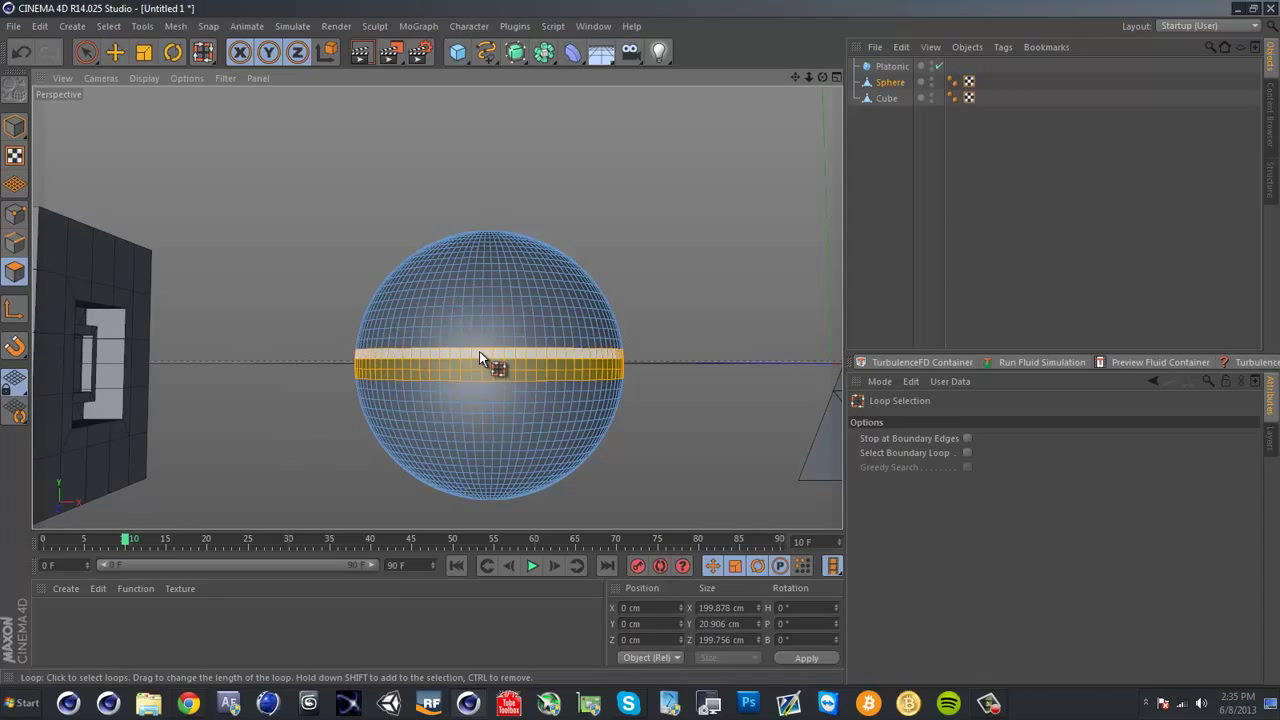
Add three adjacent vertical polygon loops running through the sphere's poles to the selection
{"action": "left_click", "coordinate": [478, 351], "text": "shift"}
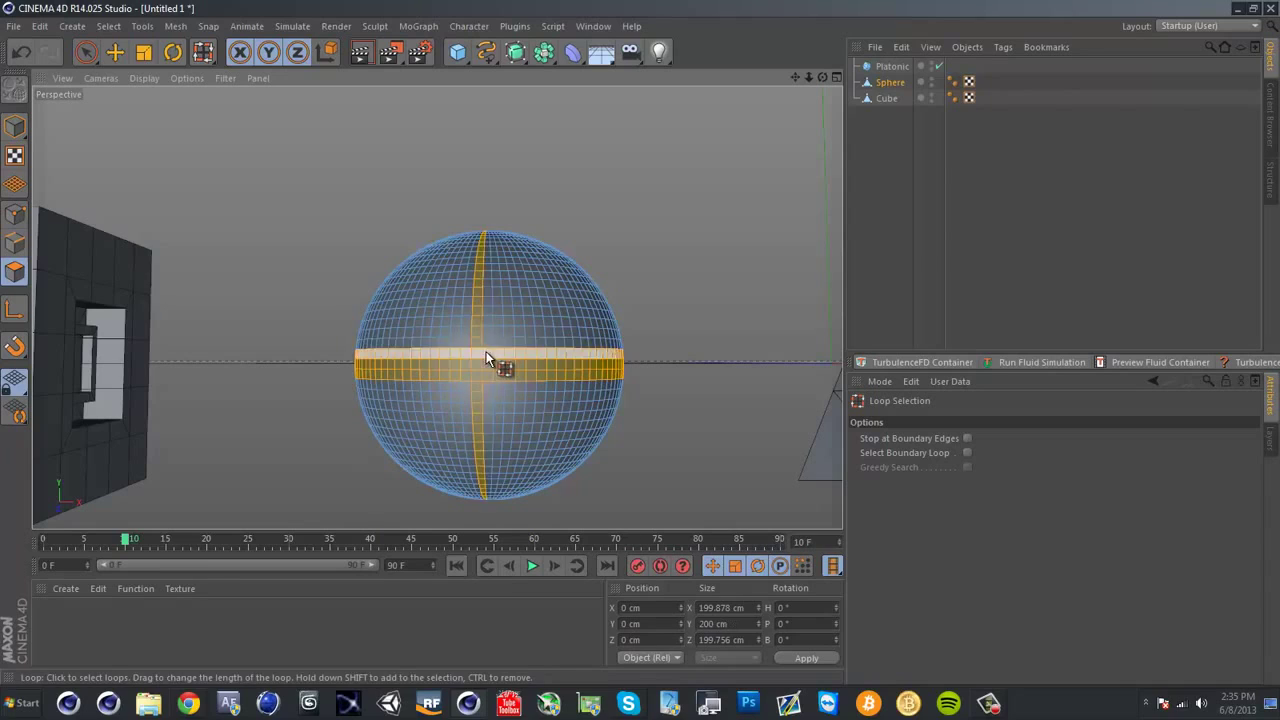
{"action": "left_click", "coordinate": [499, 346], "text": "shift"}
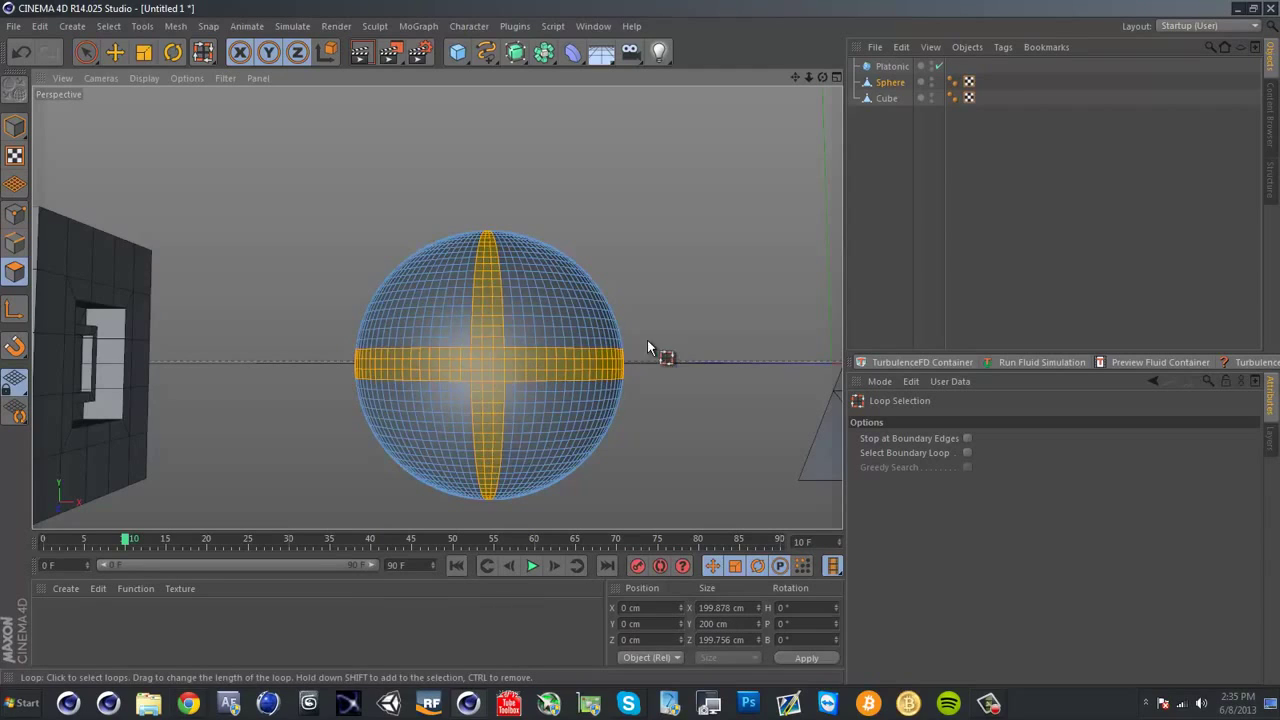
{"action": "left_click_drag", "start_coordinate": [647, 340], "coordinate": [458, 338], "text": "alt"}
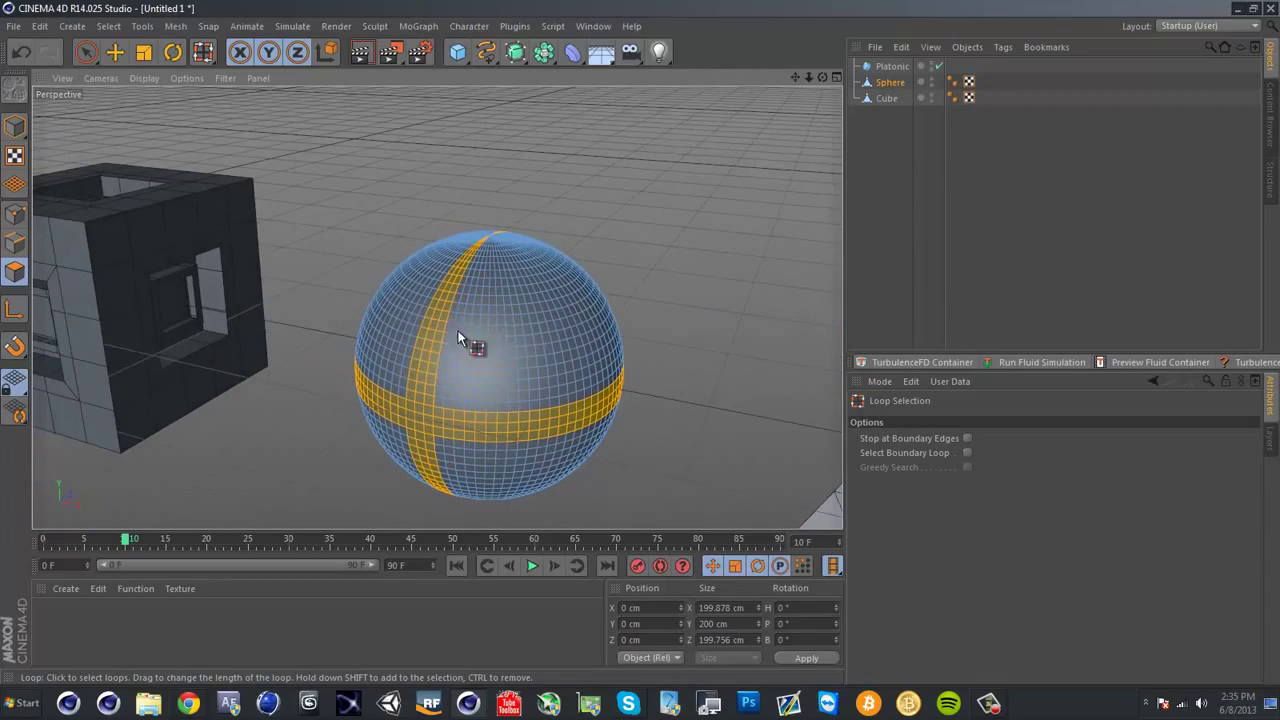
Extrude the selected horizontal and vertical bands on the sphere outward by about 5.5 cm
{"action": "right_click", "coordinate": [680, 282]}
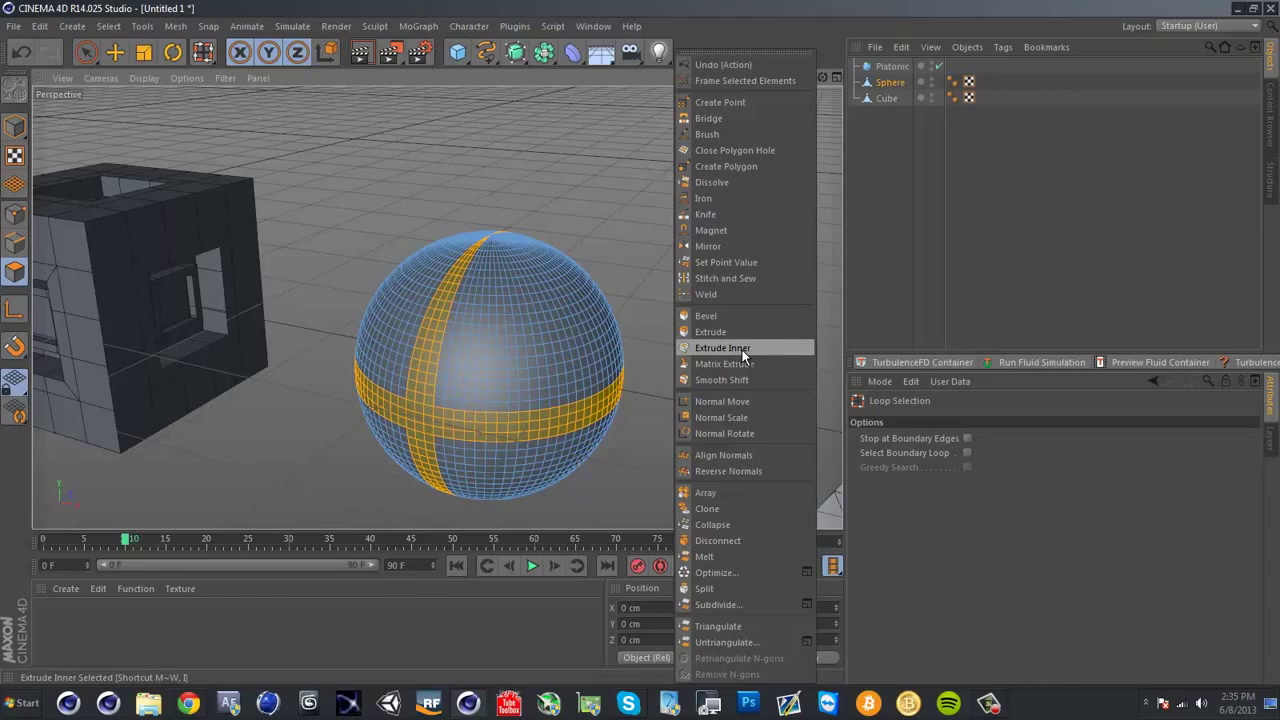
{"action": "left_click", "coordinate": [737, 333]}
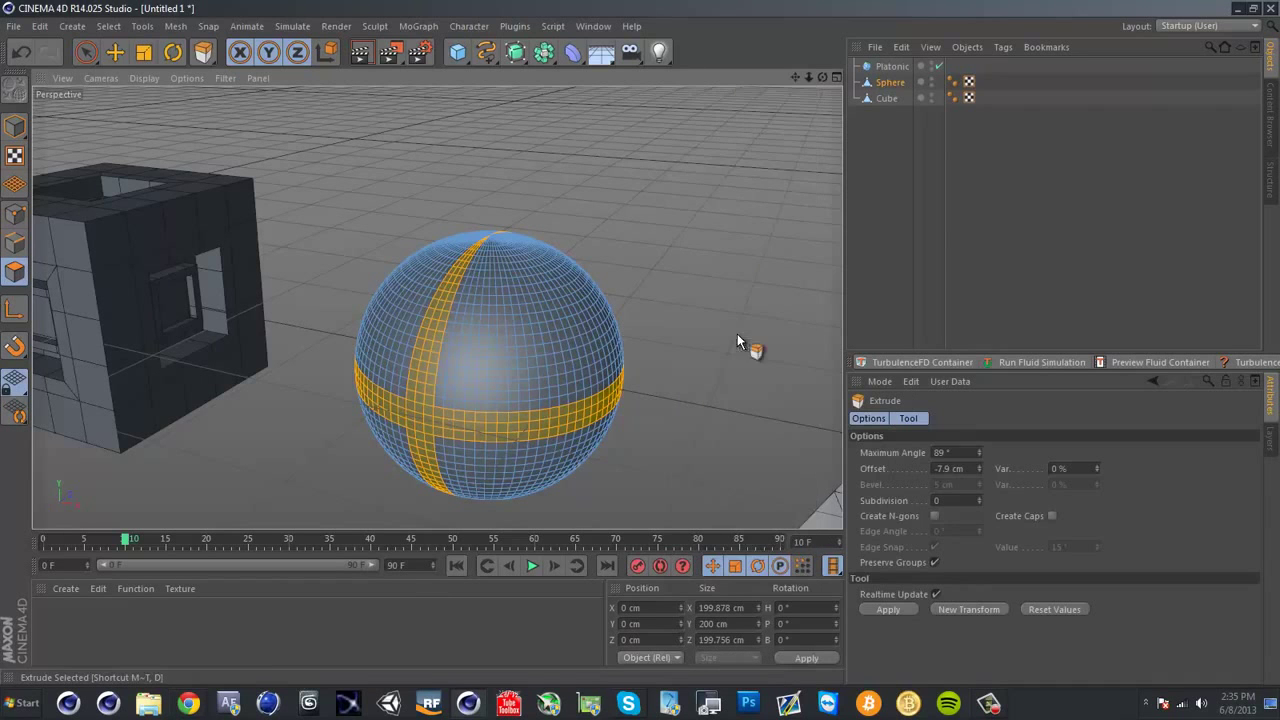
{"action": "scroll", "coordinate": [718, 348], "scroll_direction": "up", "scroll_amount": 3}
{"action": "middle_click_drag", "start_coordinate": [662, 320], "coordinate": [698, 321], "text": "alt"}
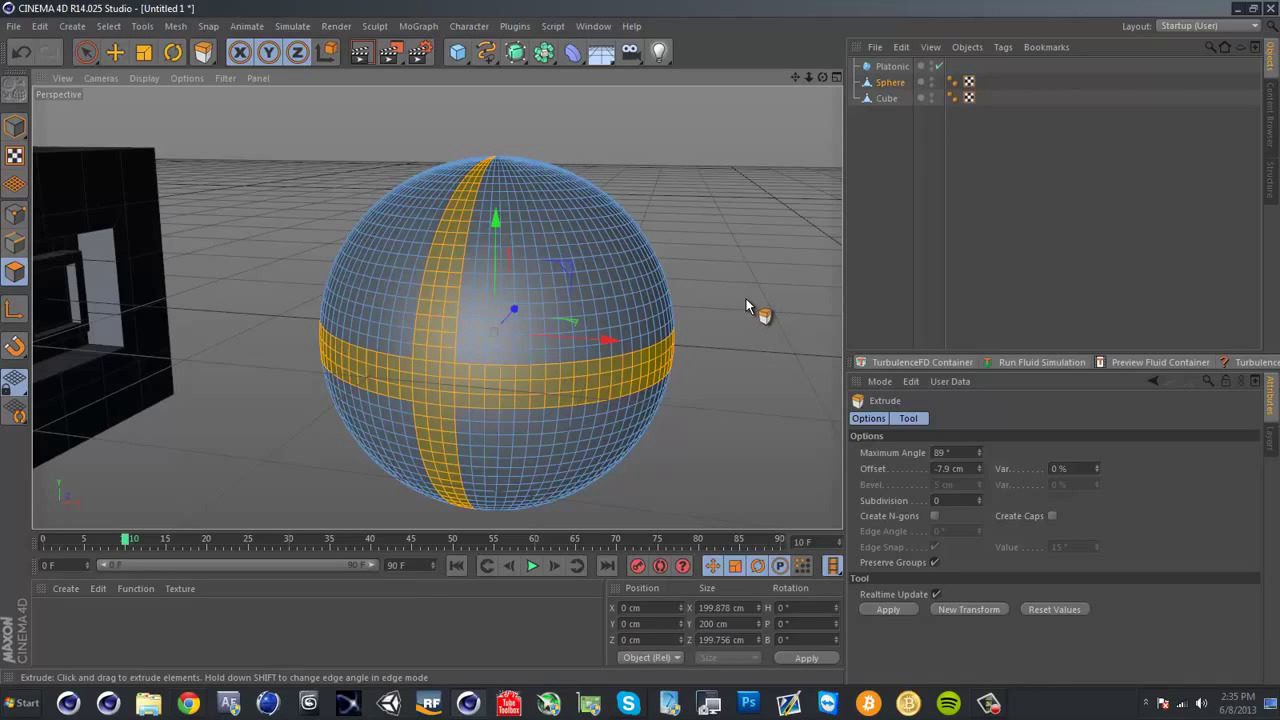
{"action": "left_click_drag", "start_coordinate": [743, 296], "coordinate": [265, 390]}
Try insetting the sphere's raised bands by about 2.7 cm with Extrude Inner, then undo the inset
{"action": "right_click", "coordinate": [696, 226]}
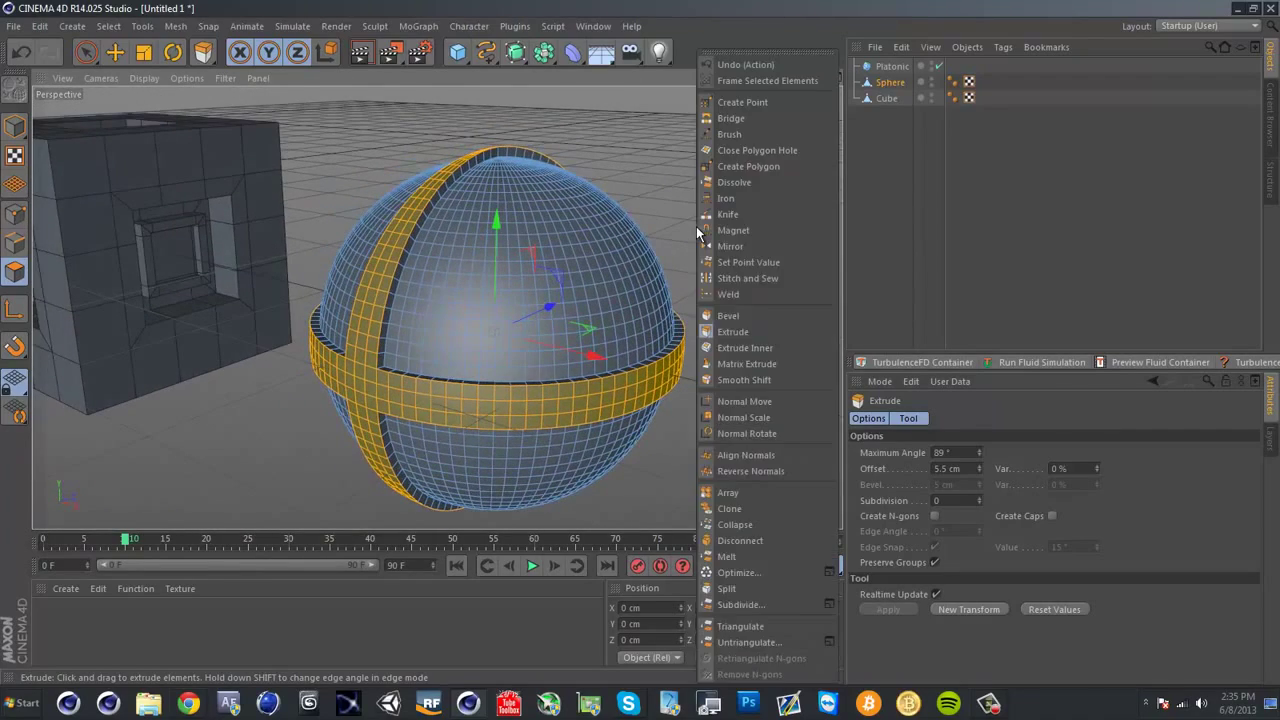
{"action": "left_click", "coordinate": [735, 347]}
{"action": "mouse_move", "coordinate": [639, 342]}
{"action": "left_mouse_down"}
{"action": "mouse_move", "coordinate": [606, 286]}
{"action": "mouse_move", "coordinate": [578, 438]}
{"action": "mouse_move", "coordinate": [597, 460]}
{"action": "mouse_move", "coordinate": [683, 371]}
{"action": "mouse_move", "coordinate": [685, 341]}
{"action": "mouse_move", "coordinate": [645, 340]}
{"action": "left_mouse_up"}
{"action": "key", "text": "ctrl+z"}
{"action": "left_click_drag", "start_coordinate": [645, 340], "coordinate": [640, 342]}
{"action": "left_click_drag", "start_coordinate": [704, 190], "coordinate": [702, 30], "text": "alt"}
{"action": "key", "text": "ctrl+z"}
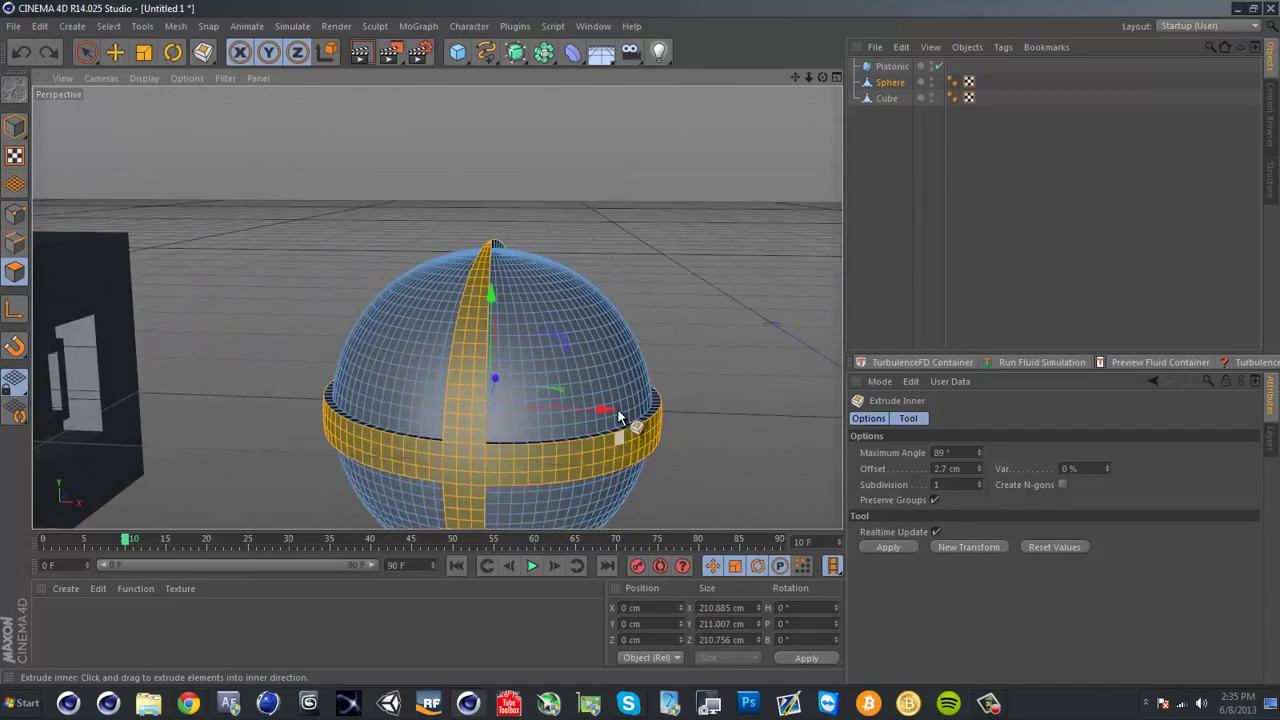
{"action": "left_click_drag", "start_coordinate": [614, 412], "coordinate": [611, 398], "text": "alt"}
{"action": "scroll", "coordinate": [595, 408], "scroll_direction": "up", "scroll_amount": 4}
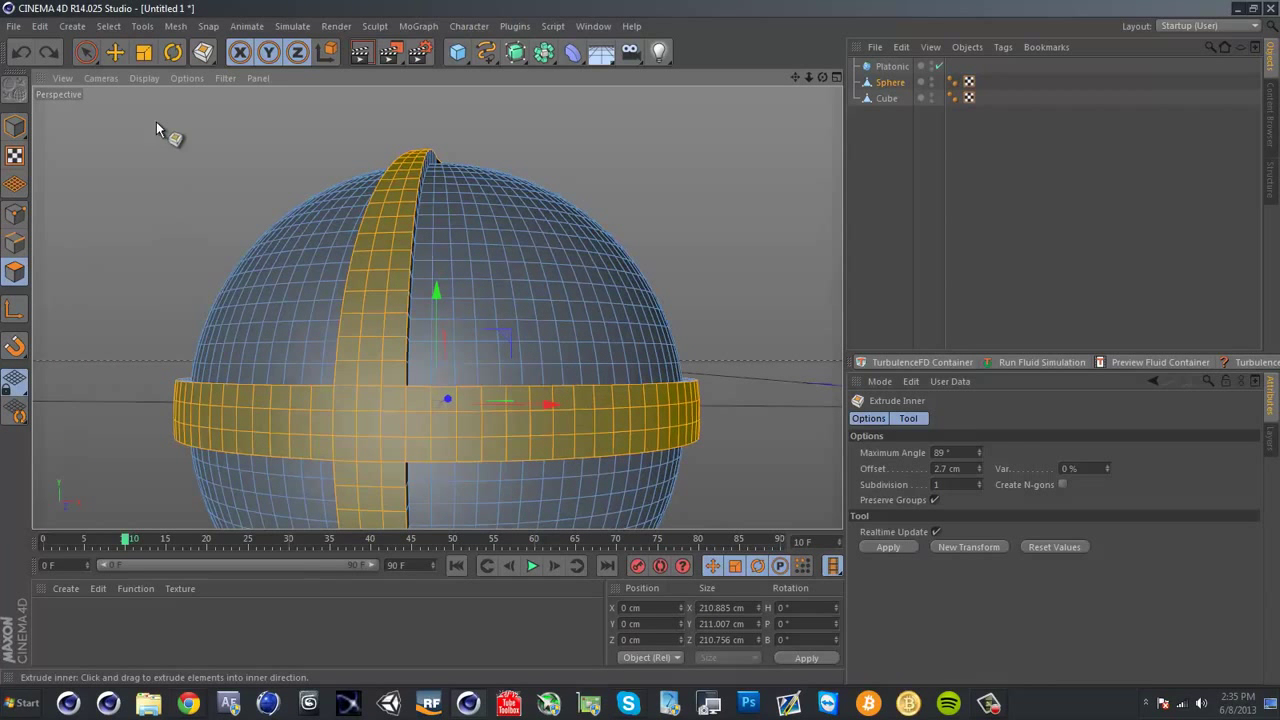
Use Live Selection to select the three-by-three polygon squares where the sphere's raised bands cross, on the front and back
{"action": "left_click", "coordinate": [88, 52]}
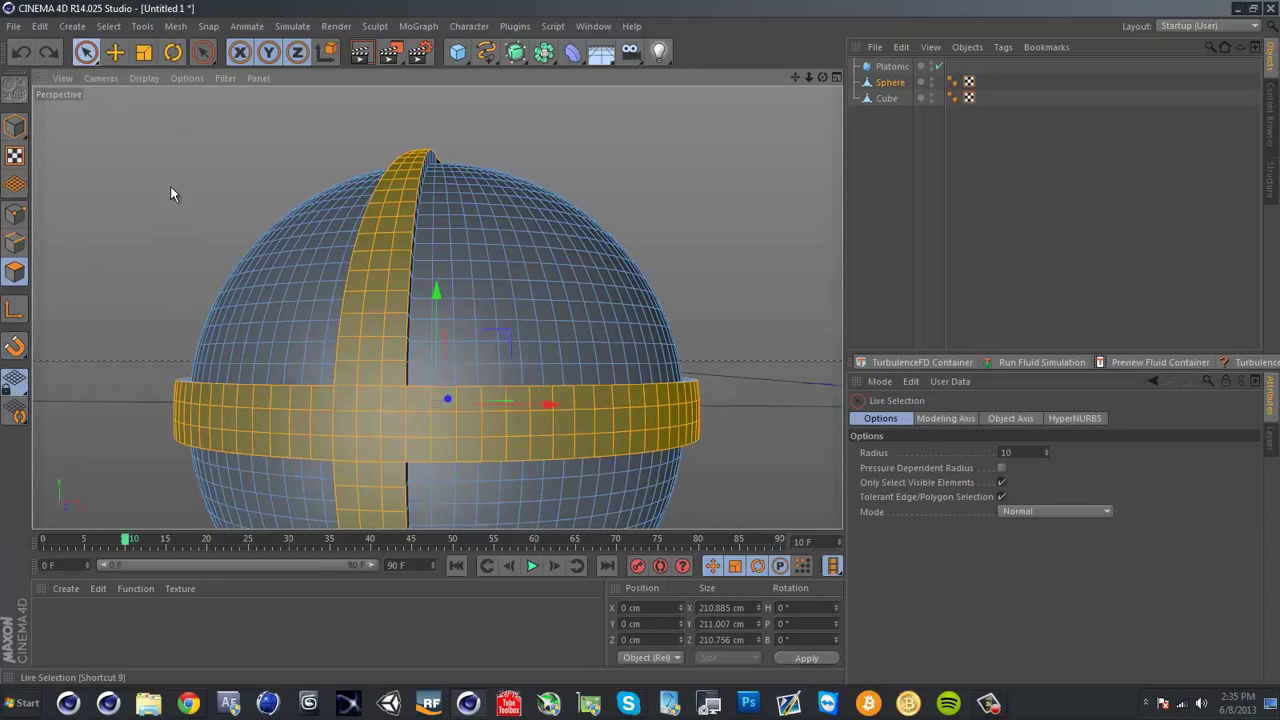
{"action": "left_click", "coordinate": [355, 413]}
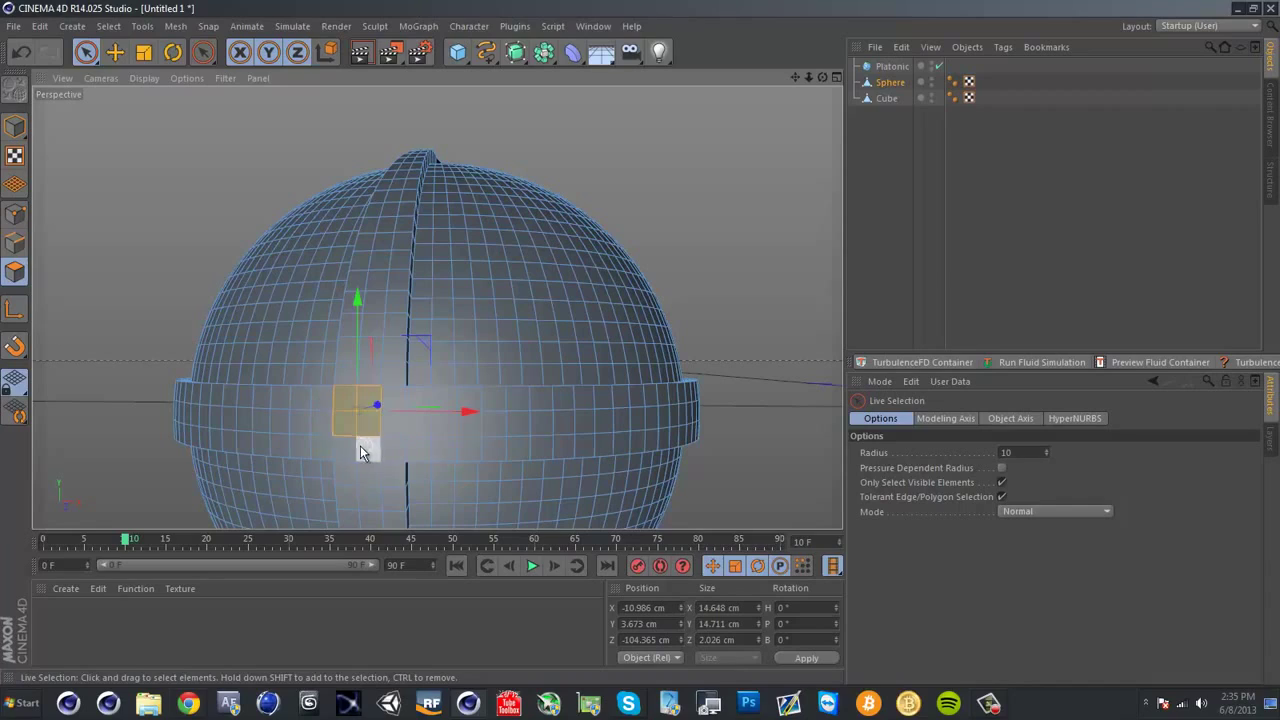
{"action": "left_click_drag", "start_coordinate": [393, 406], "coordinate": [640, 318], "text": "alt"}
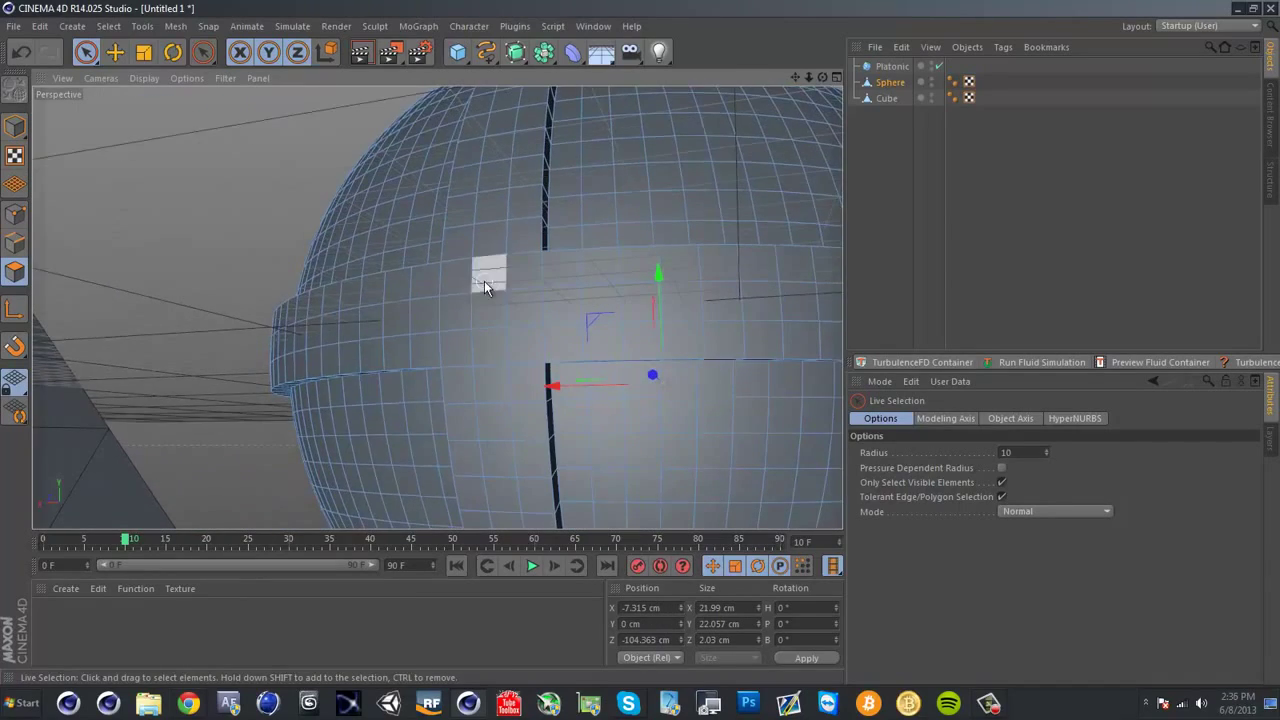
{"action": "left_click", "coordinate": [465, 315]}
{"action": "left_click_drag", "start_coordinate": [481, 289], "coordinate": [437, 357], "text": "alt"}
Inset the selected squares slightly with Extrude Inner and extrude them about 6.1 cm into the sphere
{"action": "right_click", "coordinate": [495, 358]}
{"action": "left_click", "coordinate": [544, 348]}
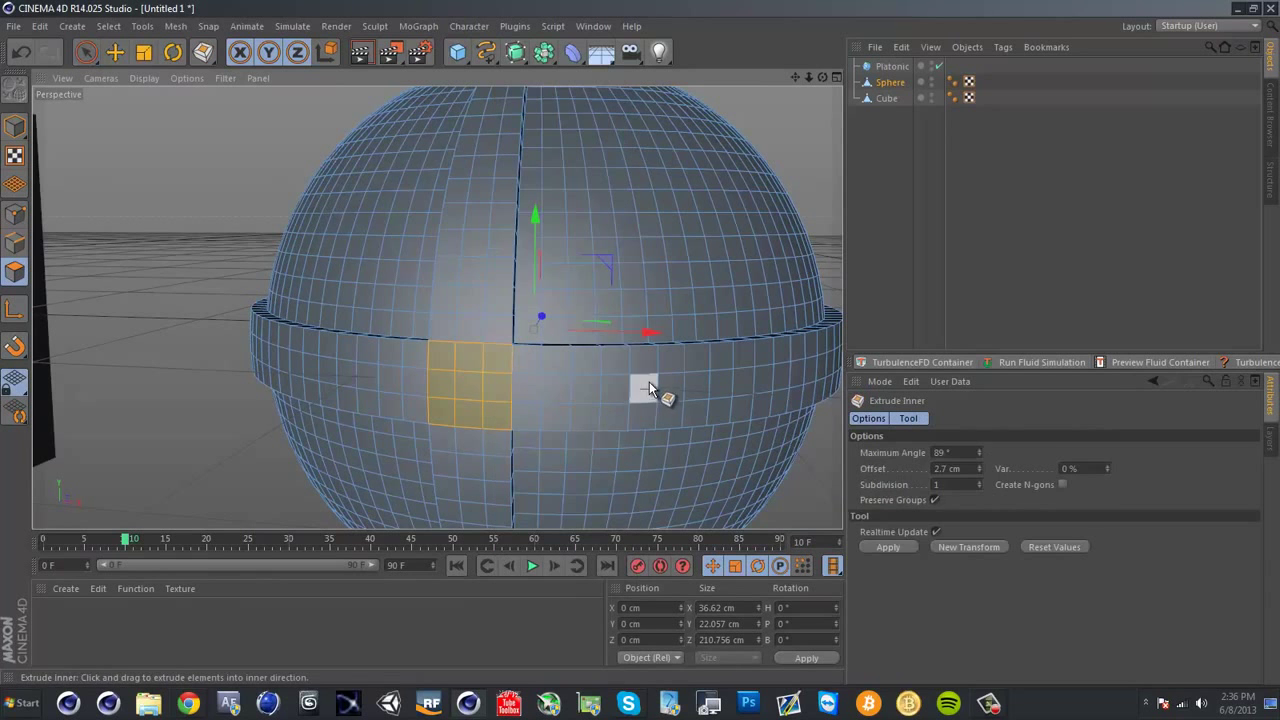
{"action": "left_click_drag", "start_coordinate": [651, 391], "coordinate": [650, 350]}
{"action": "right_click", "coordinate": [650, 358]}
{"action": "left_click", "coordinate": [683, 331]}
Inset the recessed squares by about 2.4 cm with Extrude Inner and extrude them back outward
{"action": "right_click", "coordinate": [655, 361]}
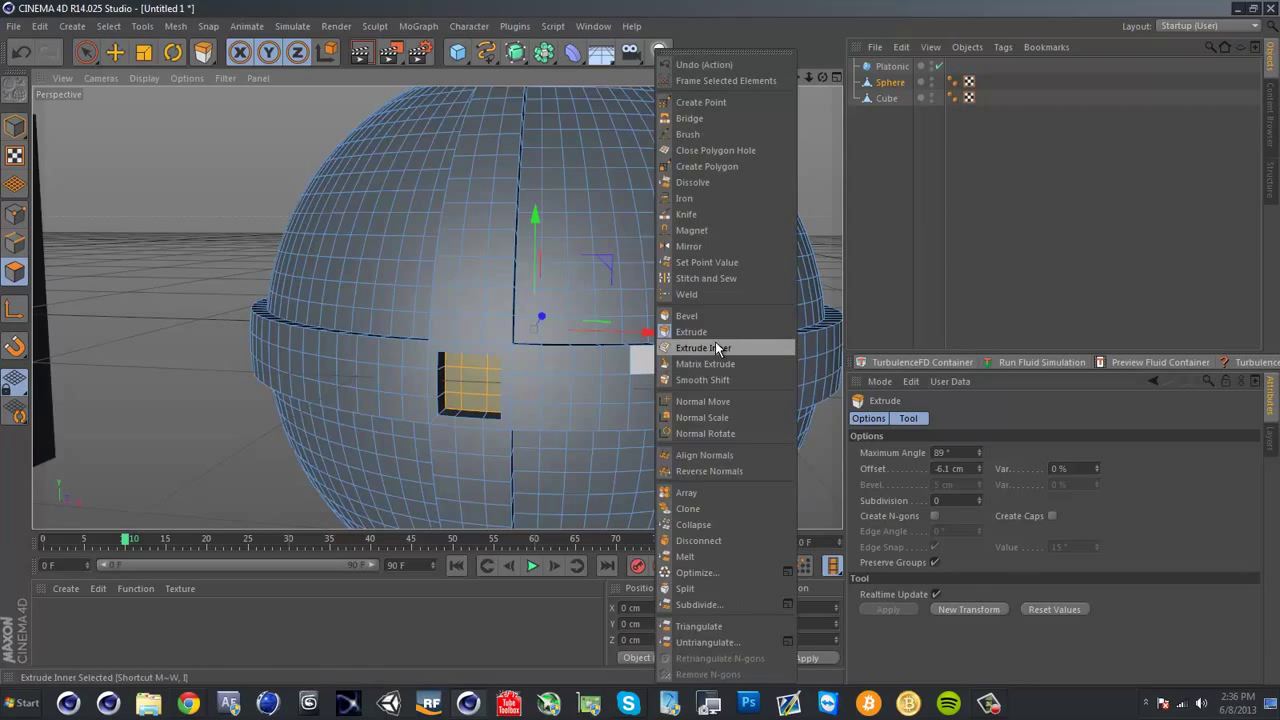
{"action": "left_click", "coordinate": [712, 348]}
{"action": "right_click", "coordinate": [640, 342]}
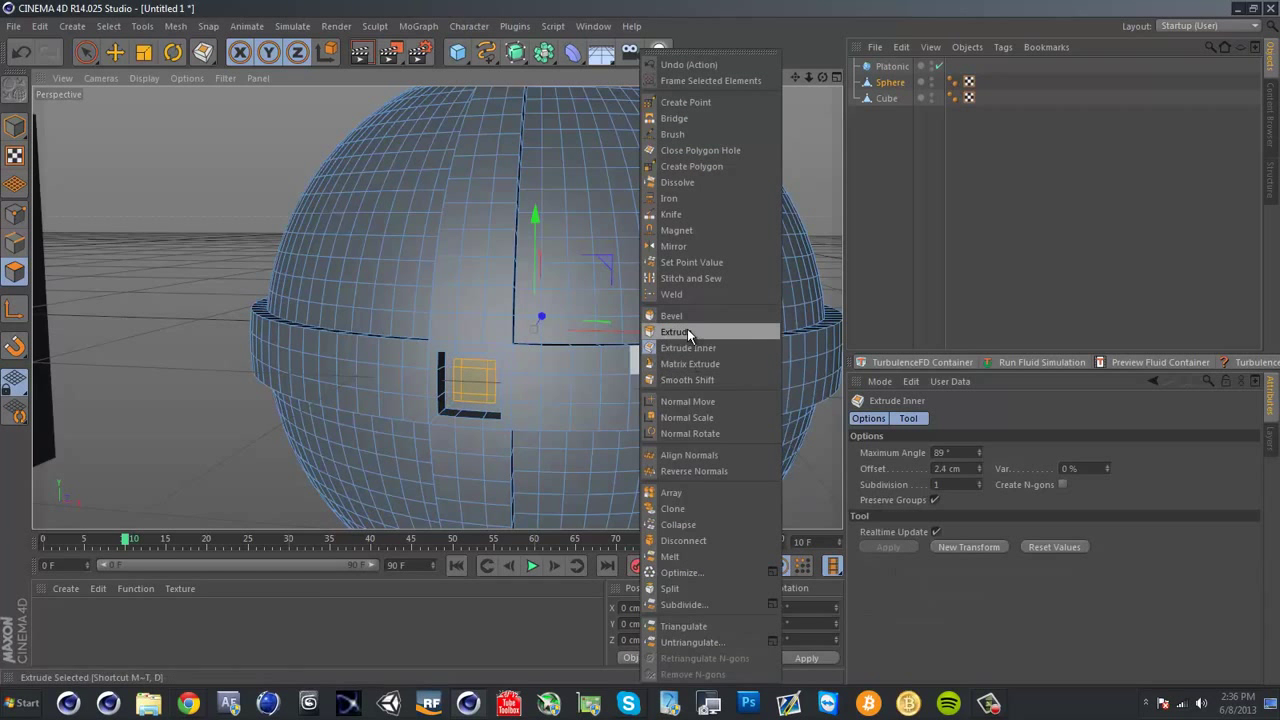
{"action": "left_click", "coordinate": [687, 328]}
Inset the raised squares once more with Extrude Inner and extrude the smaller squares inward
{"action": "right_click", "coordinate": [640, 342]}
{"action": "left_click", "coordinate": [640, 350]}
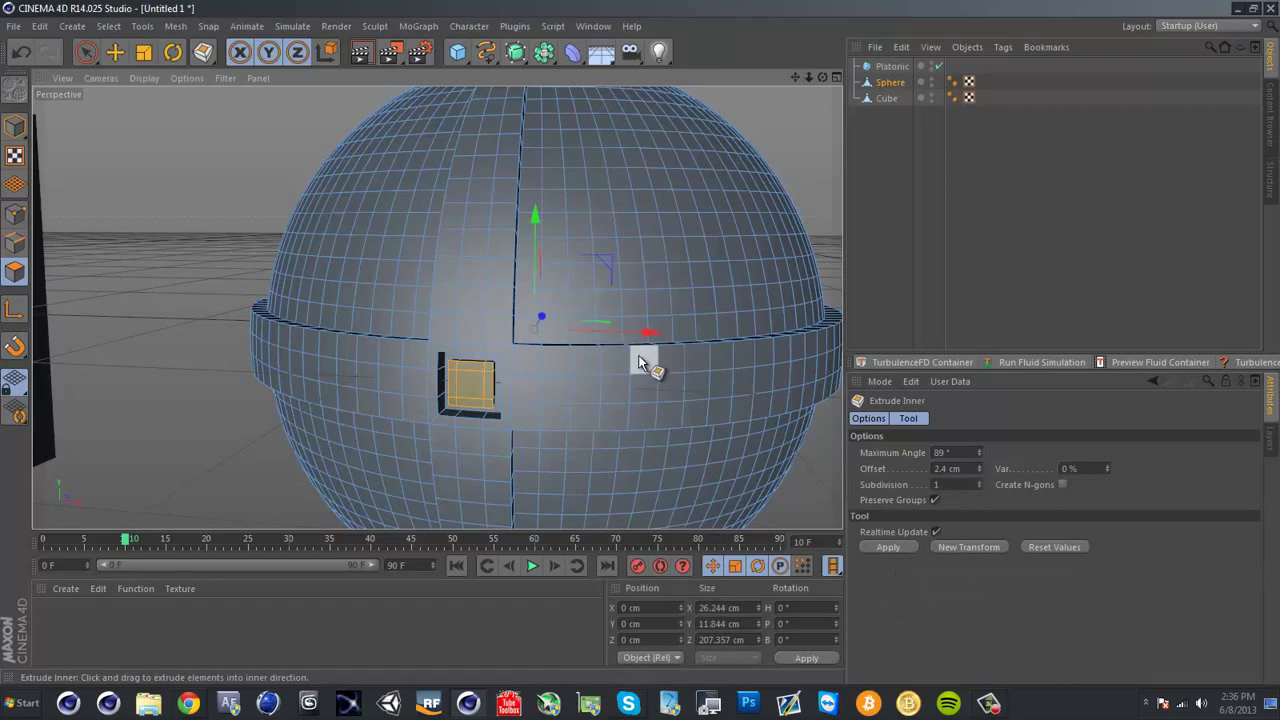
{"action": "right_click", "coordinate": [640, 342]}
{"action": "left_click", "coordinate": [660, 329]}
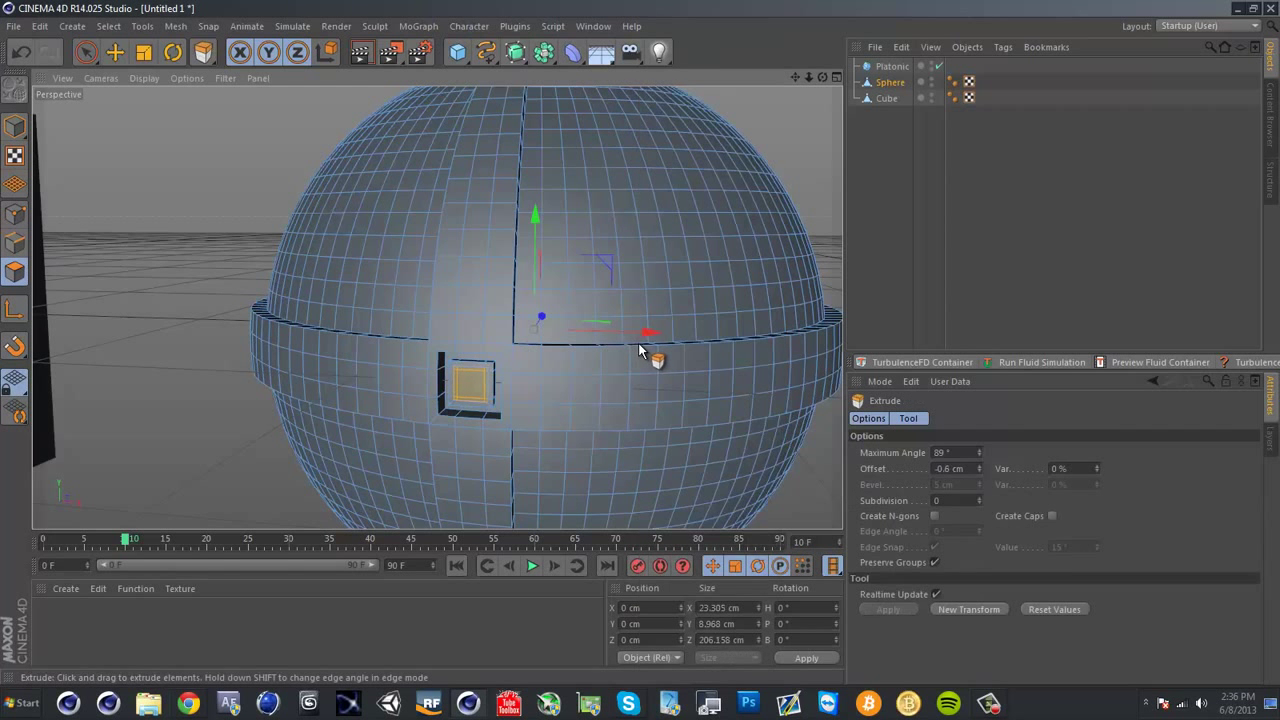
{"action": "left_click", "coordinate": [85, 52]}
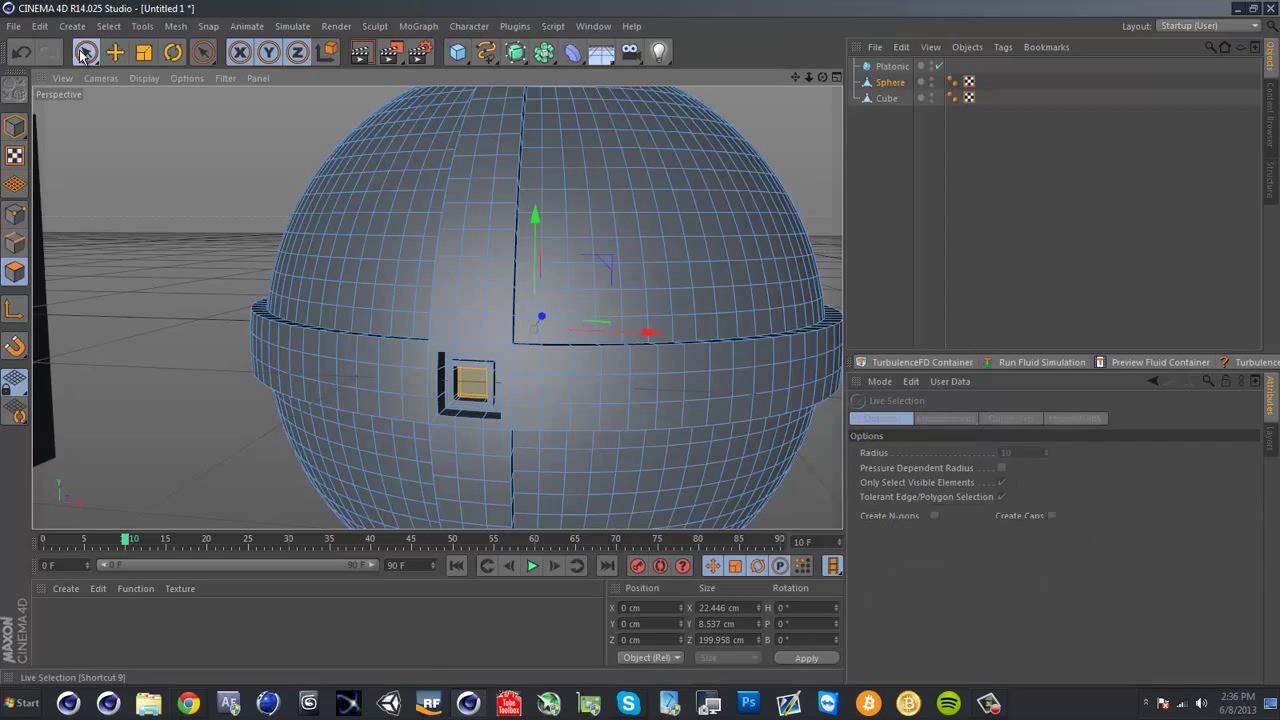
Switch to Model mode and examine the stepped square recess on the sphere from near and far
{"action": "left_click", "coordinate": [15, 126]}
{"action": "left_click_drag", "start_coordinate": [171, 317], "coordinate": [575, 325], "text": "alt"}
{"action": "scroll", "coordinate": [386, 330], "scroll_direction": "up", "scroll_amount": 6}
{"action": "scroll", "coordinate": [318, 320], "scroll_direction": "down", "scroll_amount": 6}
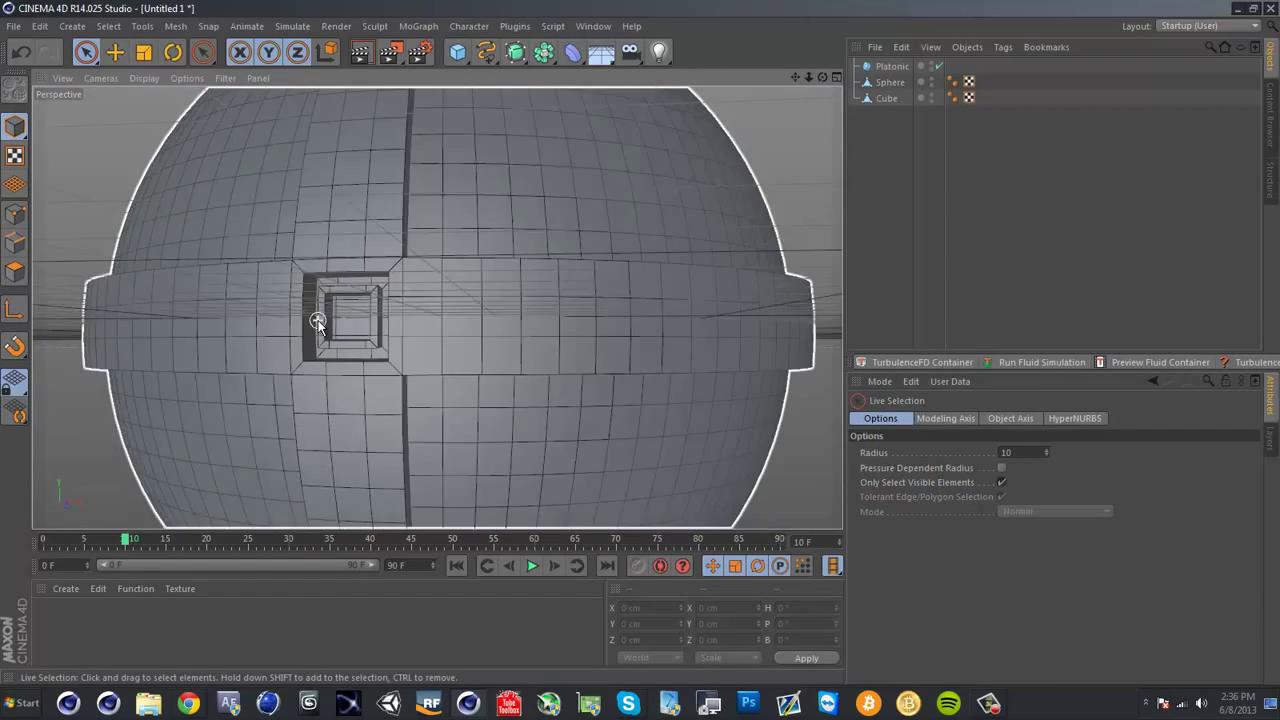
{"action": "scroll", "coordinate": [316, 323], "scroll_direction": "down", "scroll_amount": 3}
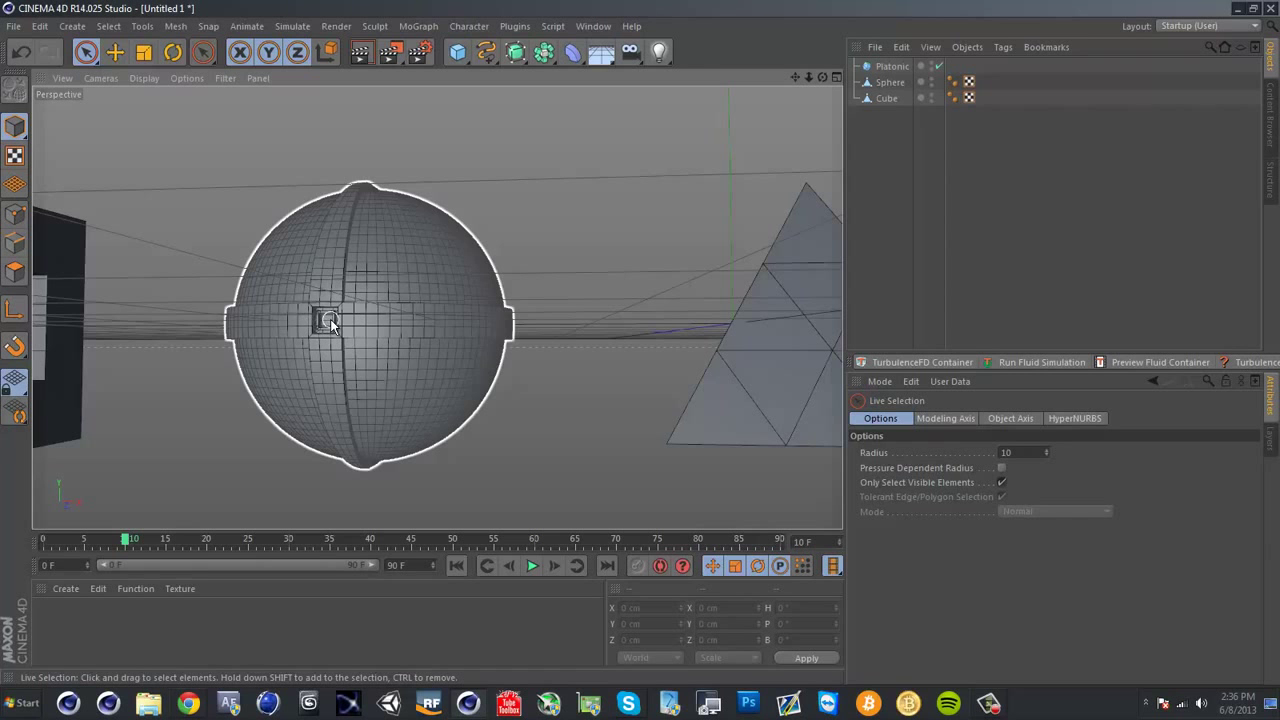
{"action": "left_click_drag", "start_coordinate": [434, 297], "coordinate": [441, 294], "text": "alt"}
{"action": "scroll", "coordinate": [455, 358], "scroll_direction": "up", "scroll_amount": 3}
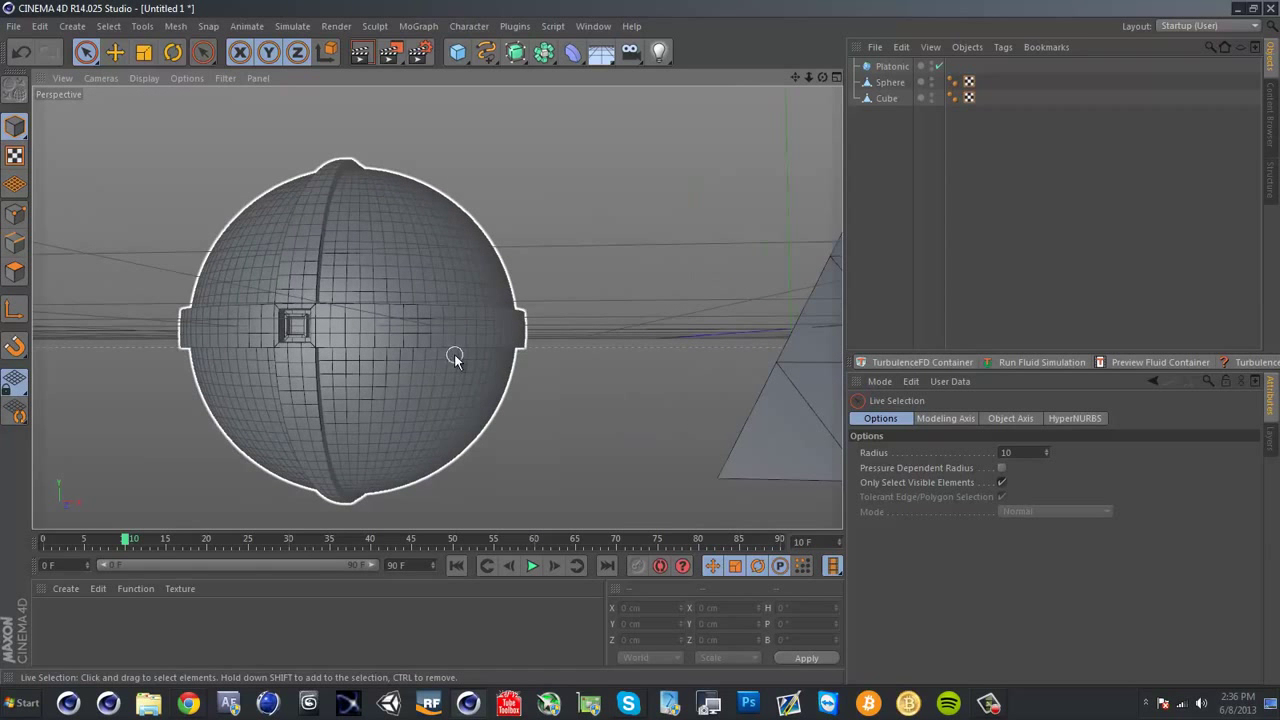
{"action": "scroll", "coordinate": [651, 320], "scroll_direction": "down", "scroll_amount": 2}
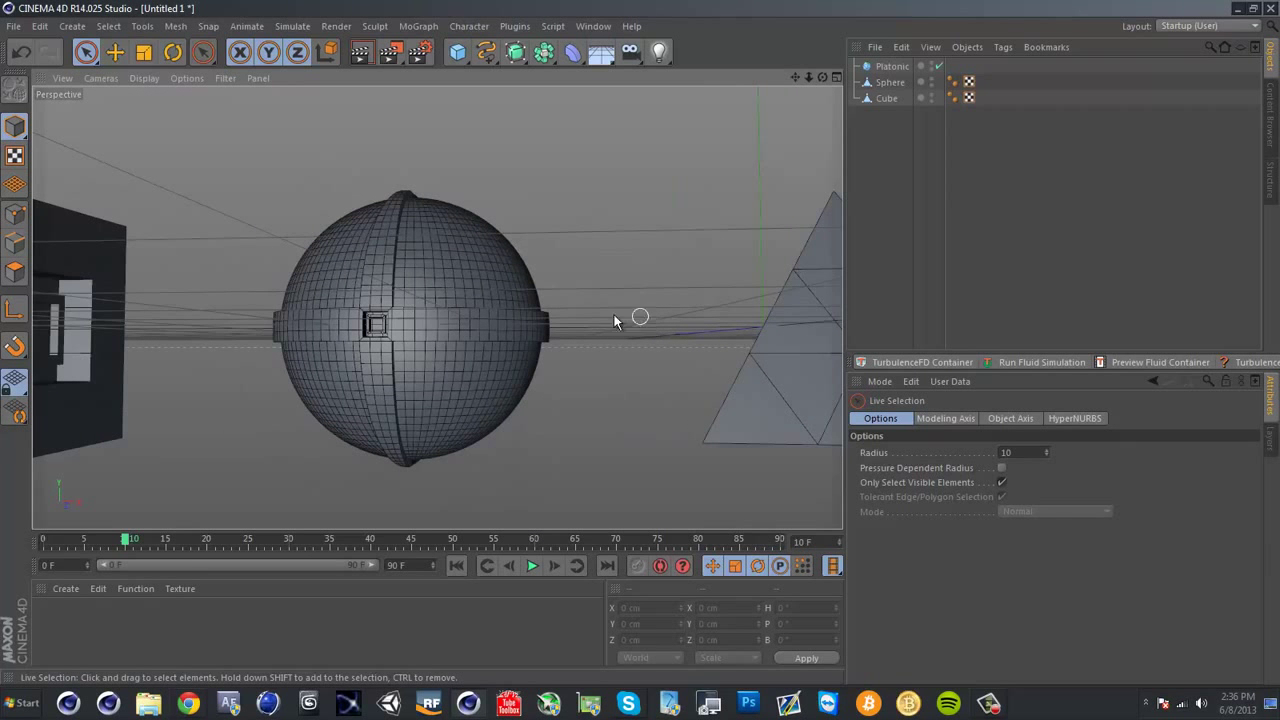
Select the Platonic tetrahedron beside the sphere
{"action": "middle_click_drag", "start_coordinate": [614, 321], "coordinate": [315, 306], "text": "alt"}
{"action": "left_click", "coordinate": [891, 66]}
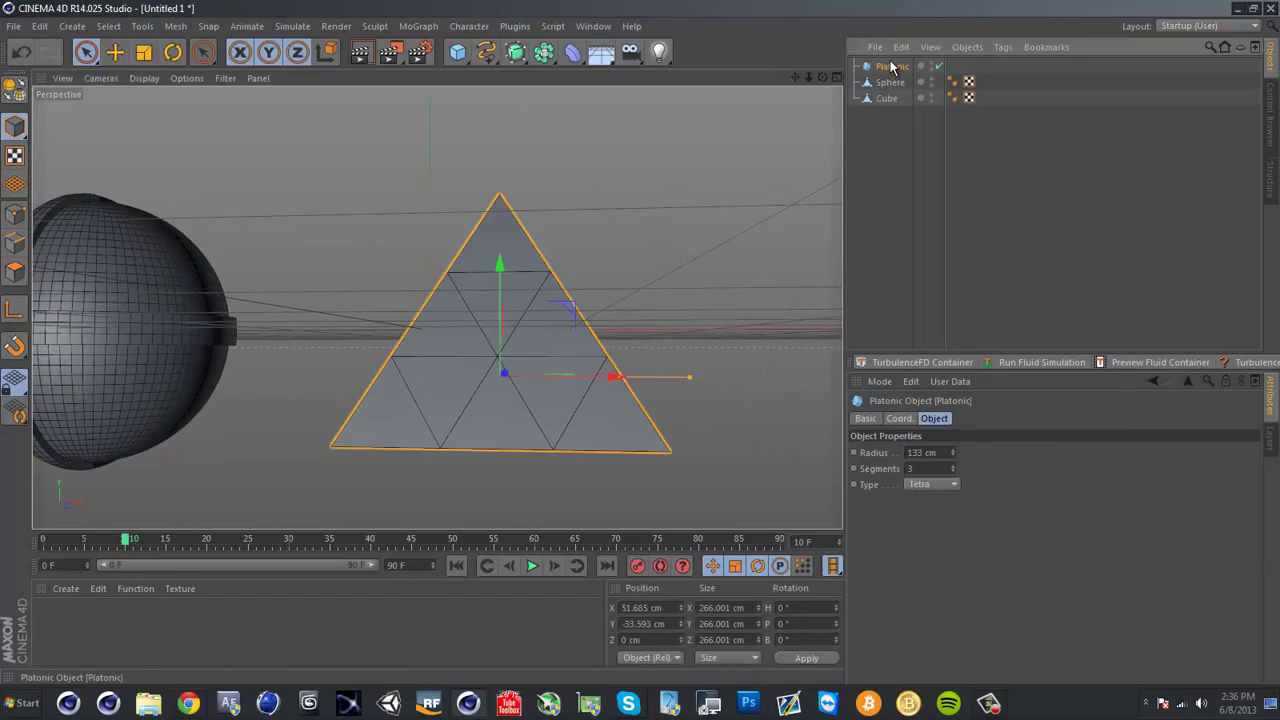
{"action": "left_click_drag", "start_coordinate": [528, 206], "coordinate": [566, 352], "text": "alt"}
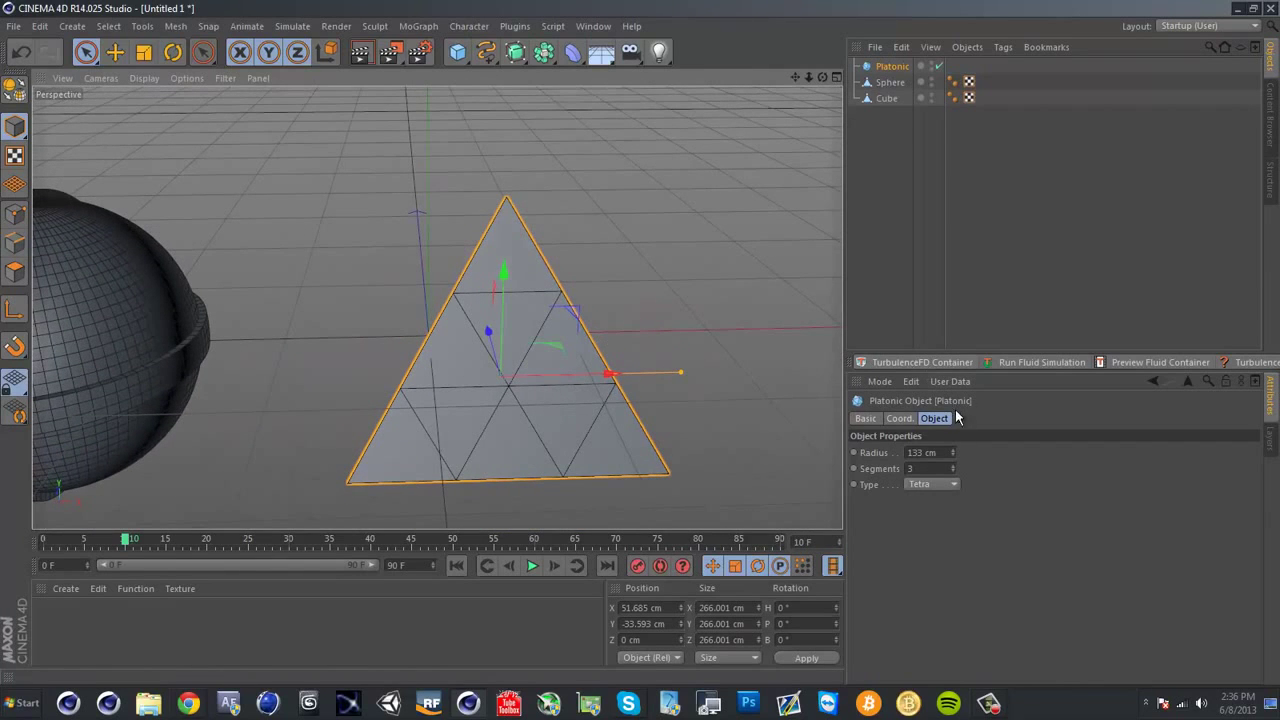
Try 2 segments and other counts on the Platonic, returning the segment count to 3
{"action": "left_click", "coordinate": [954, 471]}
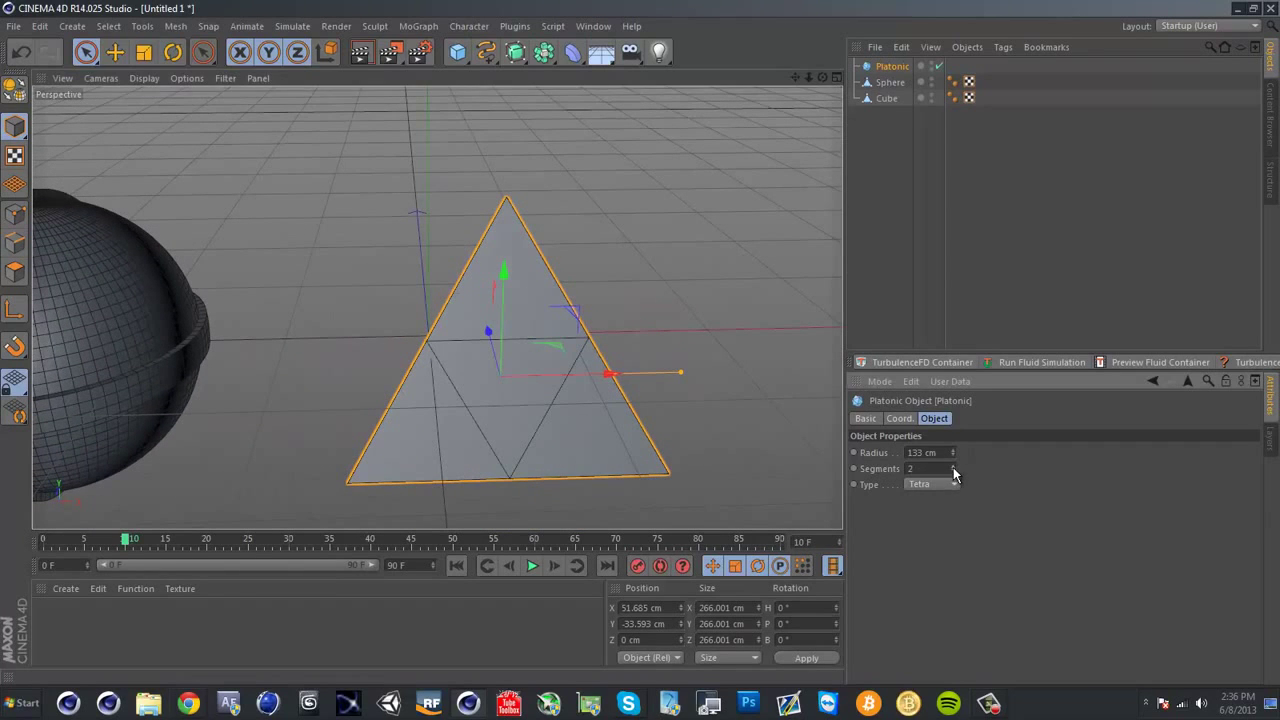
{"action": "left_click", "coordinate": [954, 466]}
{"action": "left_click", "coordinate": [954, 466]}
{"action": "left_click", "coordinate": [954, 471]}
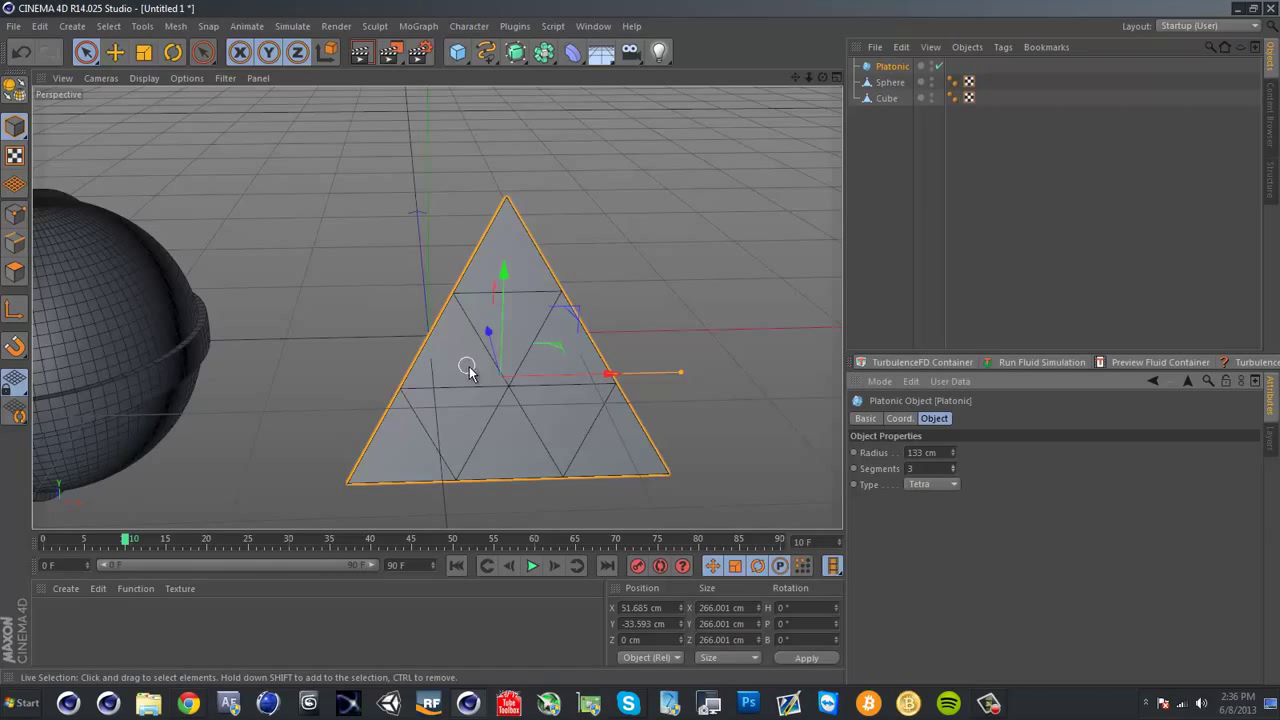
Make the Platonic editable and select the three inverted triangular polygons on its front face
{"action": "left_click", "coordinate": [14, 88]}
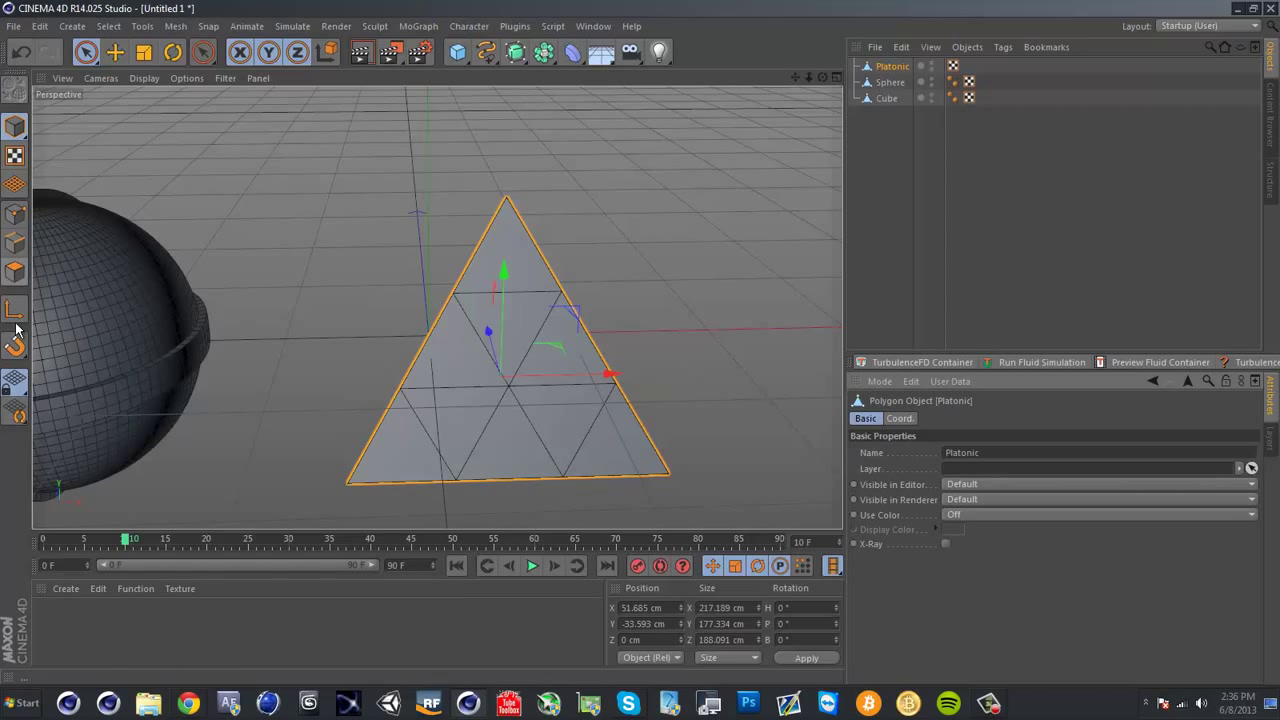
{"action": "left_click", "coordinate": [14, 271]}
{"action": "left_click", "coordinate": [531, 334]}
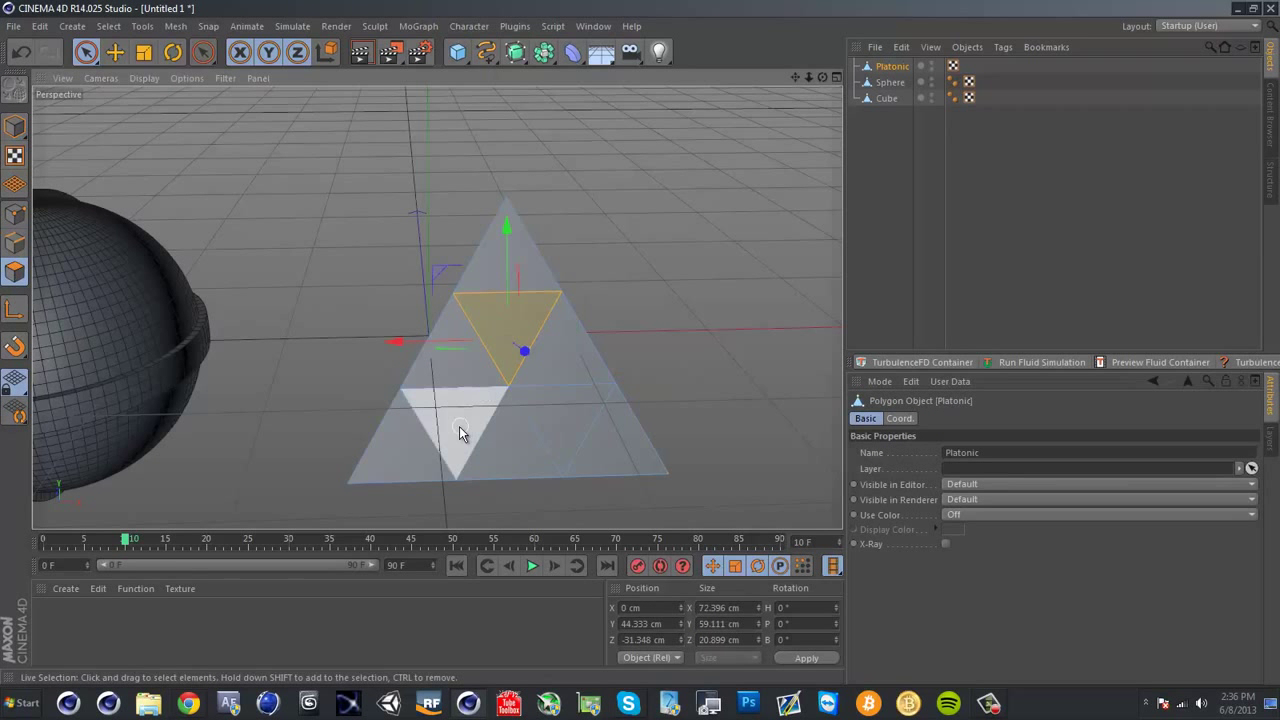
{"action": "left_click", "coordinate": [460, 428], "text": "shift"}
{"action": "left_click", "coordinate": [565, 420], "text": "shift"}
Add the three inverted triangles on each of the Platonic's other two upright faces to the selection
{"action": "left_click_drag", "start_coordinate": [565, 420], "coordinate": [300, 420], "text": "alt"}
{"action": "left_click", "coordinate": [602, 360], "text": "shift"}
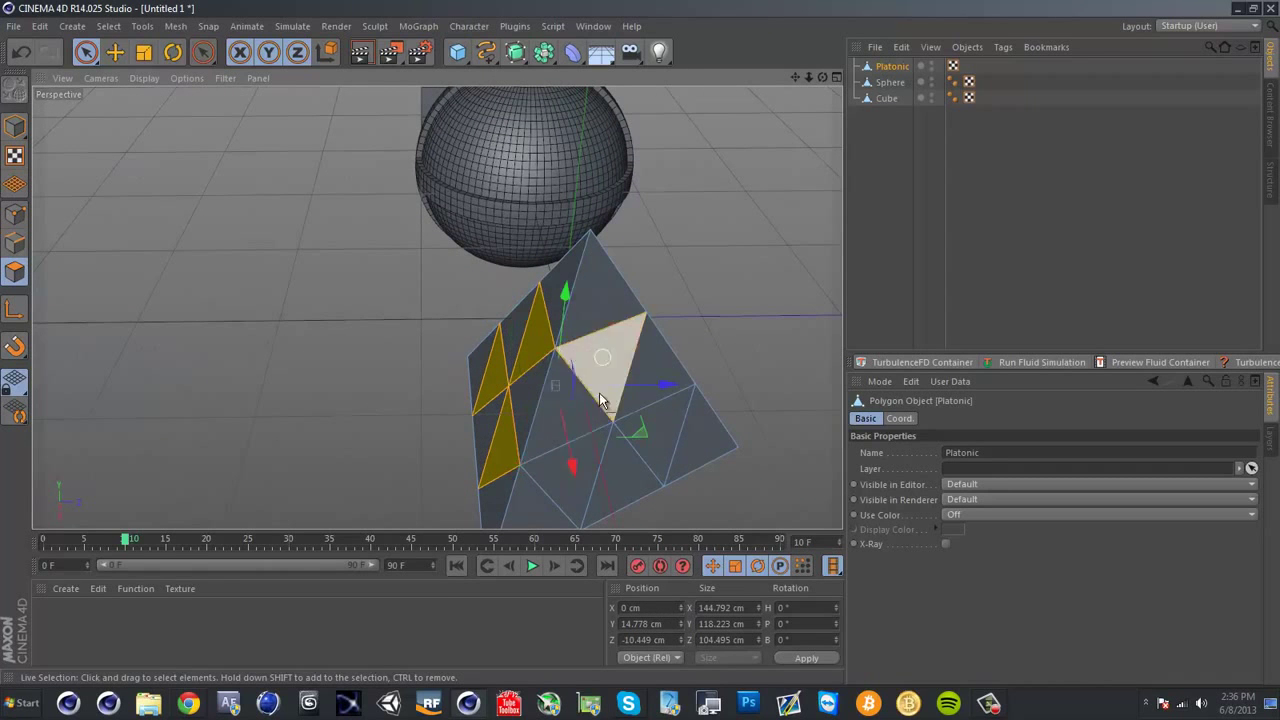
{"action": "left_click_drag", "start_coordinate": [674, 449], "coordinate": [651, 302], "text": "alt"}
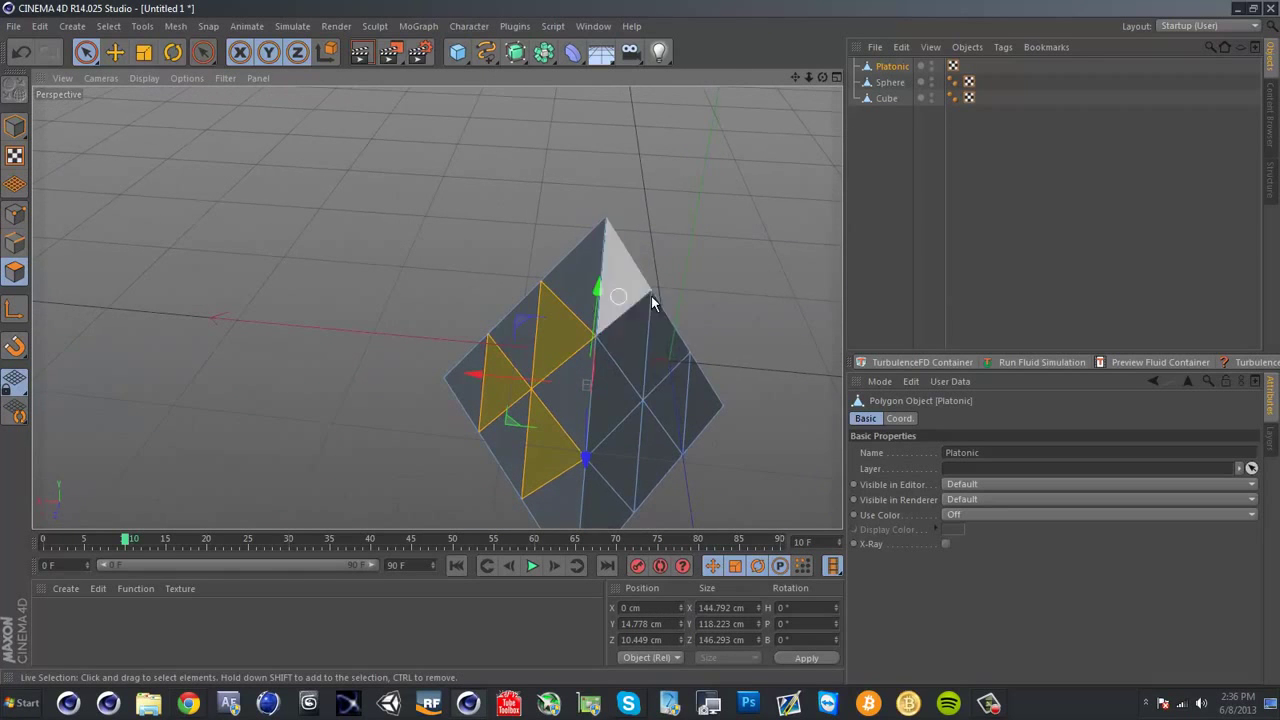
{"action": "left_click", "coordinate": [633, 334], "text": "shift"}
{"action": "left_click", "coordinate": [629, 440], "text": "shift"}
{"action": "left_click", "coordinate": [669, 404], "text": "shift"}
{"action": "left_click_drag", "start_coordinate": [776, 381], "coordinate": [777, 466], "text": "alt"}
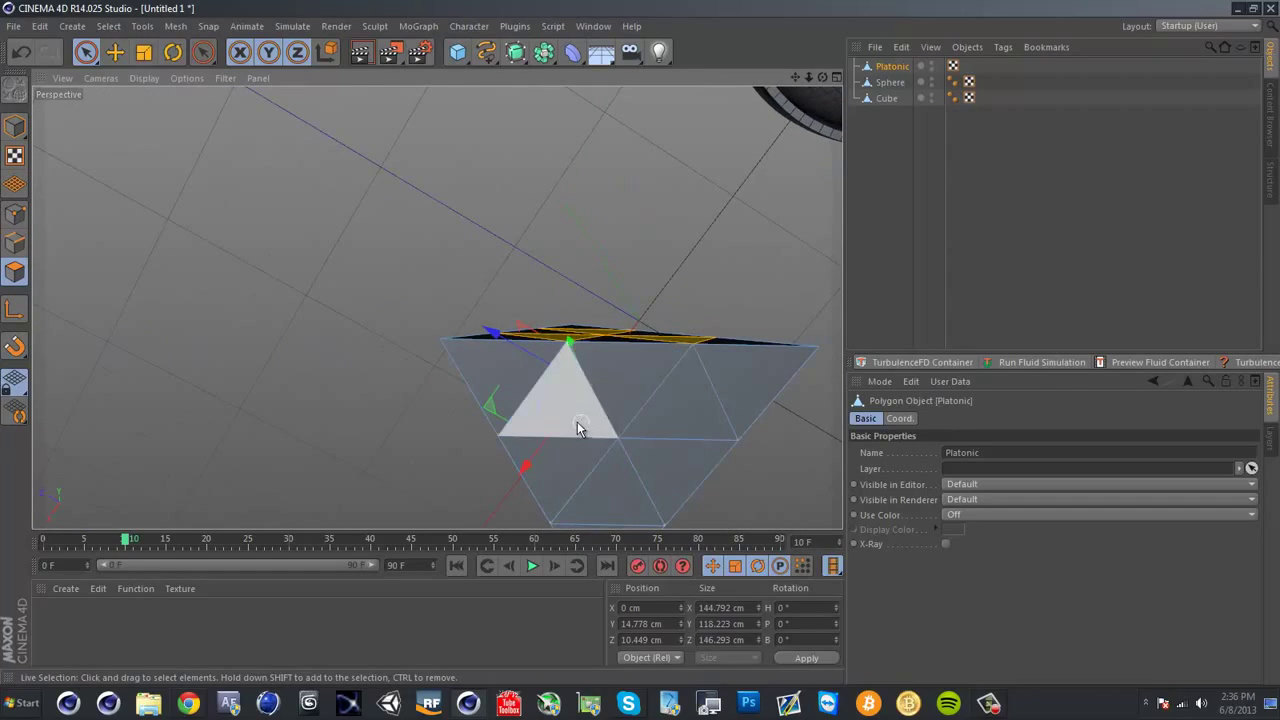
{"action": "left_click_drag", "start_coordinate": [737, 371], "coordinate": [488, 340], "text": "alt"}
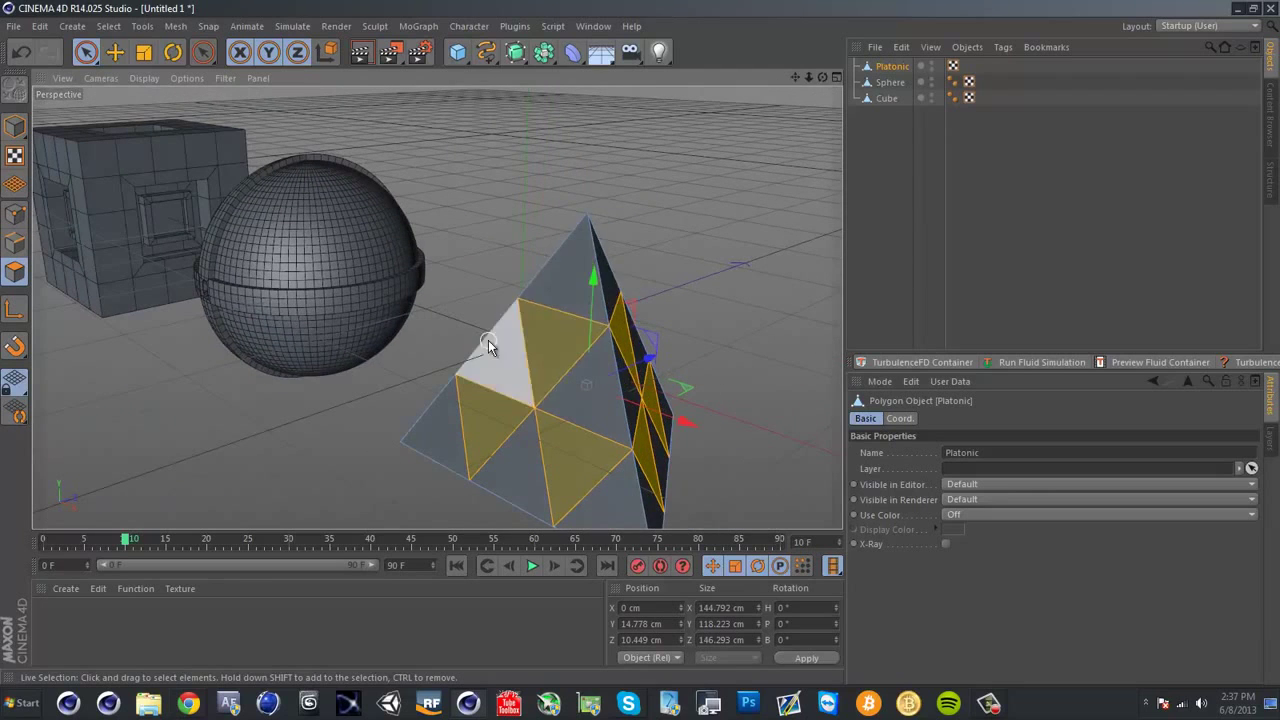
Inset the selected triangles on the Platonic by about 5.2 cm with Extrude Inner
{"action": "right_click", "coordinate": [669, 256]}
{"action": "left_click", "coordinate": [721, 329]}
{"action": "left_click_drag", "start_coordinate": [700, 335], "coordinate": [641, 342]}
{"action": "mouse_move", "coordinate": [764, 297]}
{"action": "left_mouse_down", "text": "alt"}
{"action": "mouse_move", "coordinate": [805, 320]}
{"action": "mouse_move", "coordinate": [757, 305]}
{"action": "left_mouse_up", "text": "alt"}
Extrude the inset triangles about 9.3 cm into the Platonic and check the recesses on its faces
{"action": "right_click", "coordinate": [757, 305]}
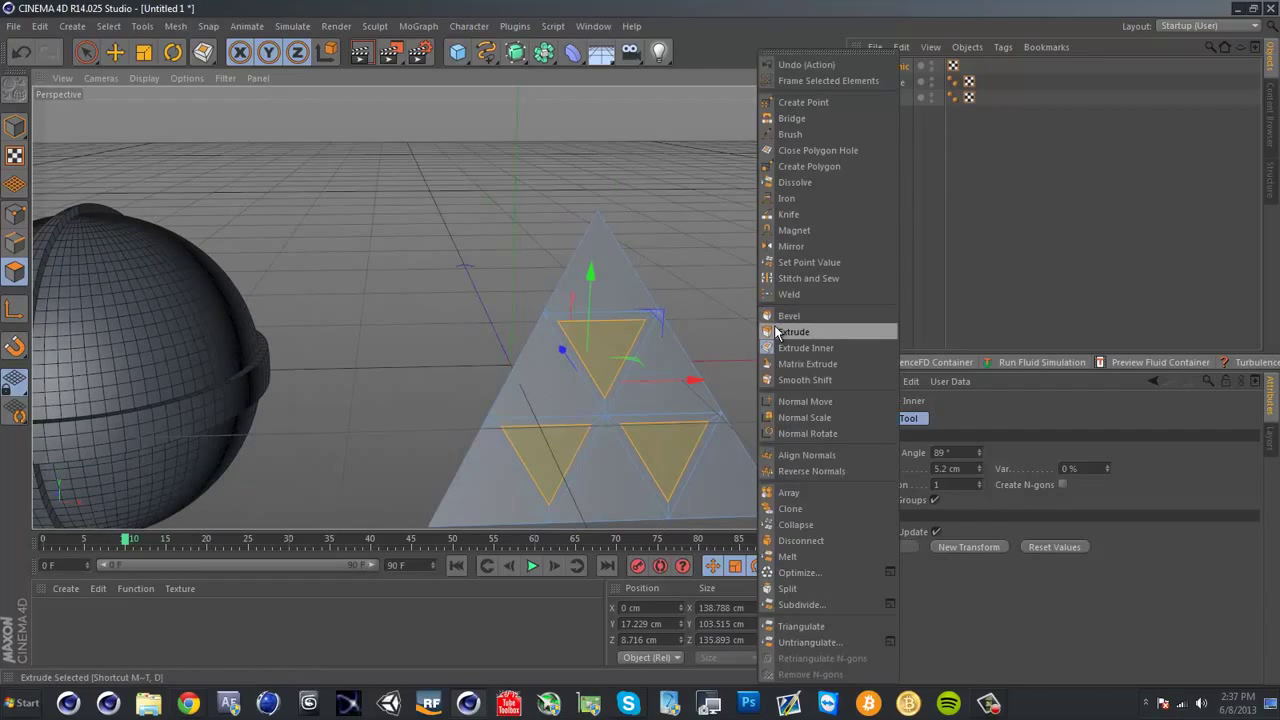
{"action": "left_click", "coordinate": [779, 332]}
{"action": "left_click_drag", "start_coordinate": [639, 342], "coordinate": [780, 371]}
{"action": "right_click", "coordinate": [752, 360]}
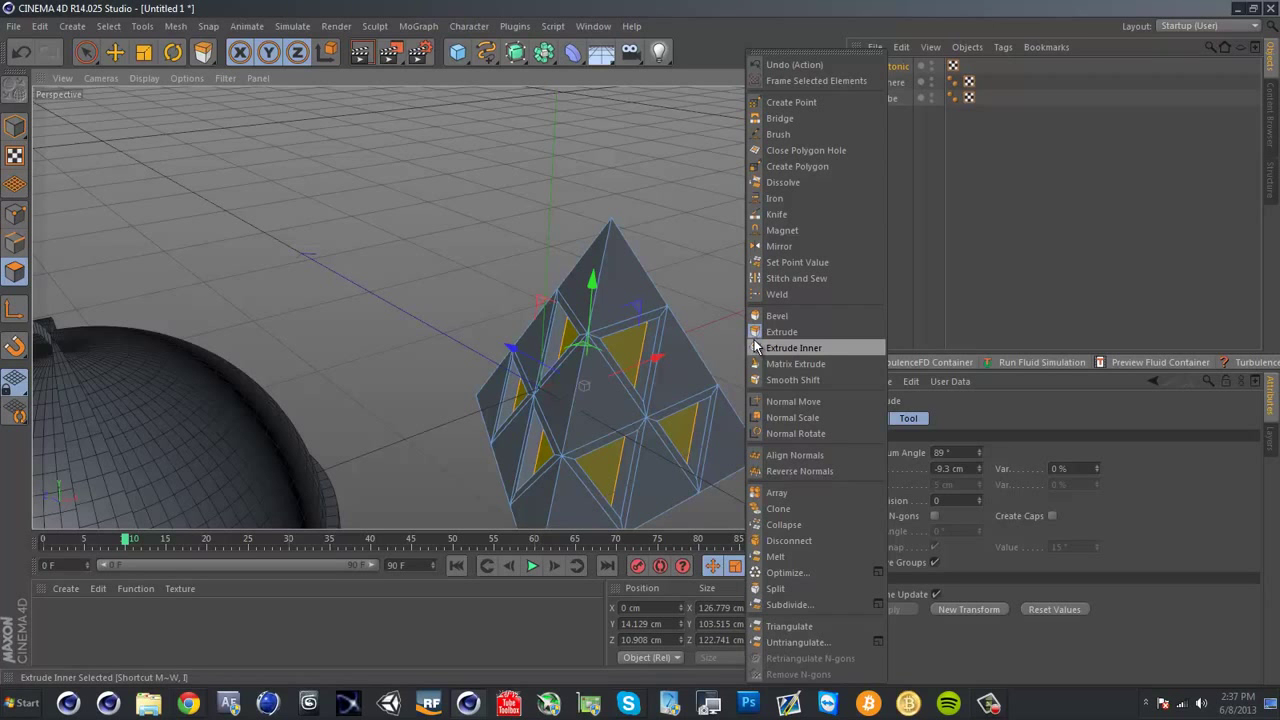
{"action": "left_click", "coordinate": [762, 332]}
{"action": "scroll", "coordinate": [638, 333], "scroll_direction": "up", "scroll_amount": 5}
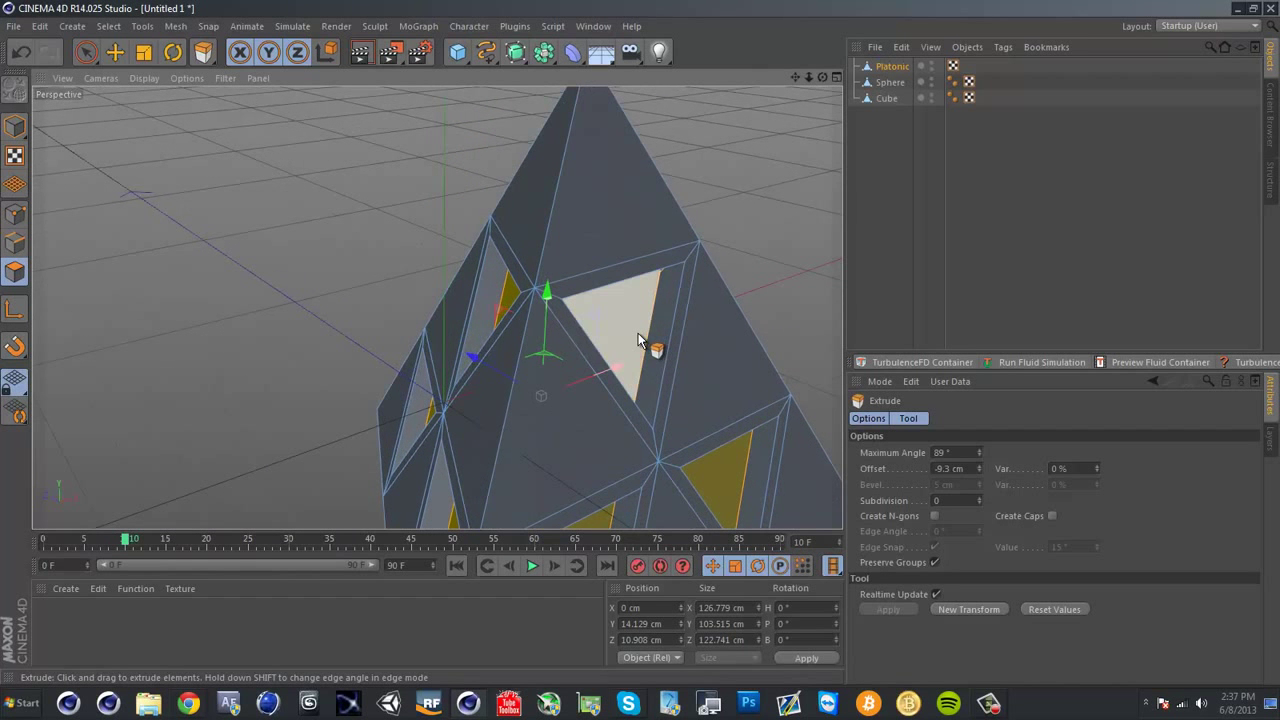
{"action": "left_click", "coordinate": [622, 331]}
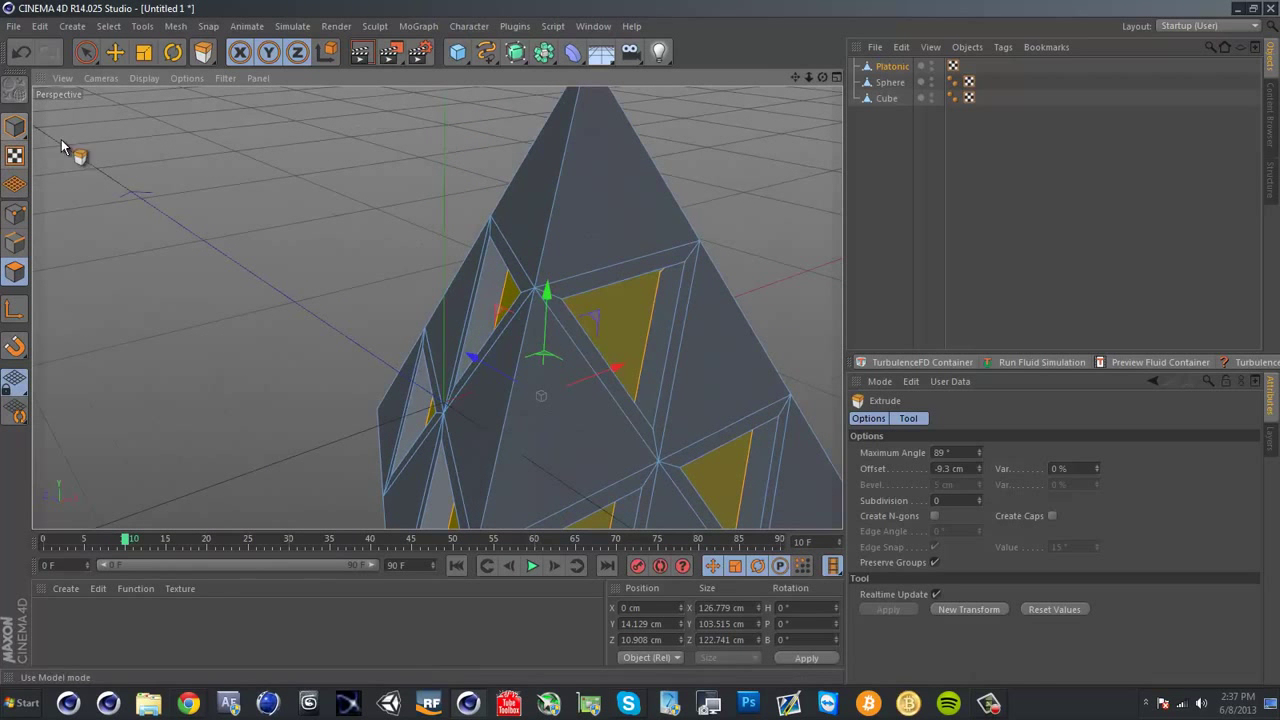
{"action": "scroll", "coordinate": [624, 329], "scroll_direction": "down", "scroll_amount": 5}
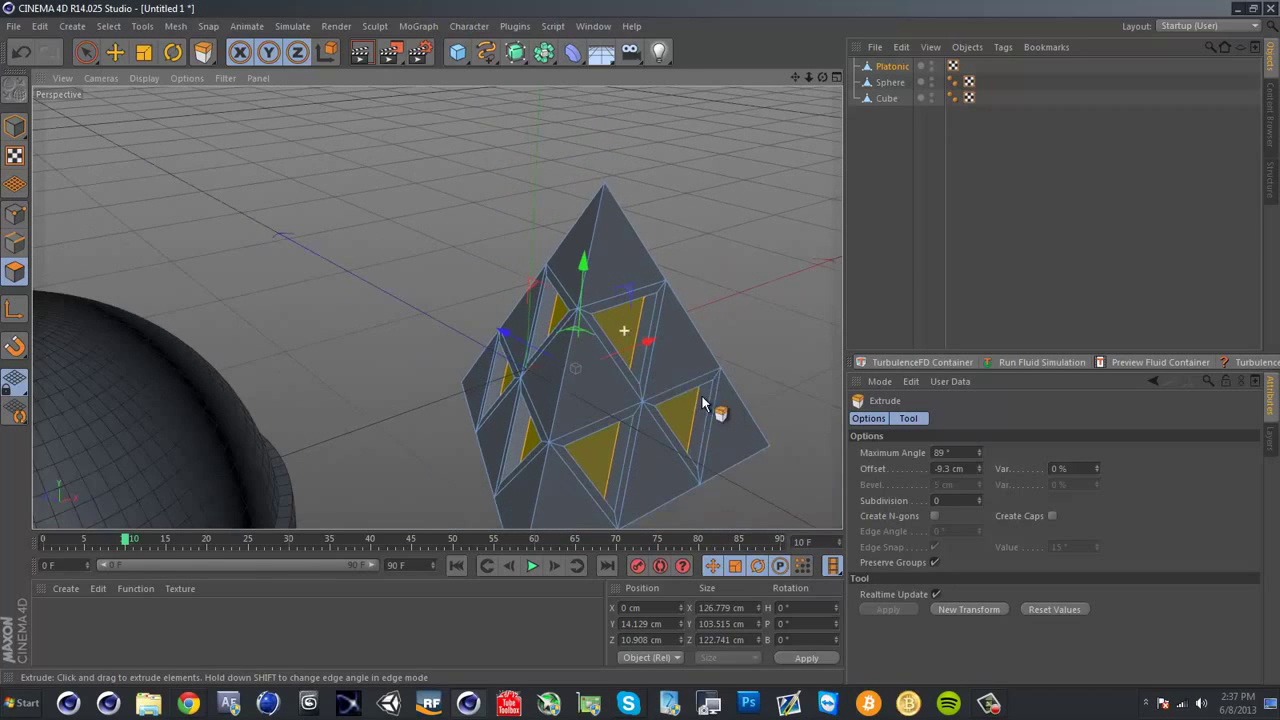
{"action": "left_click_drag", "start_coordinate": [703, 400], "coordinate": [609, 377], "text": "alt"}
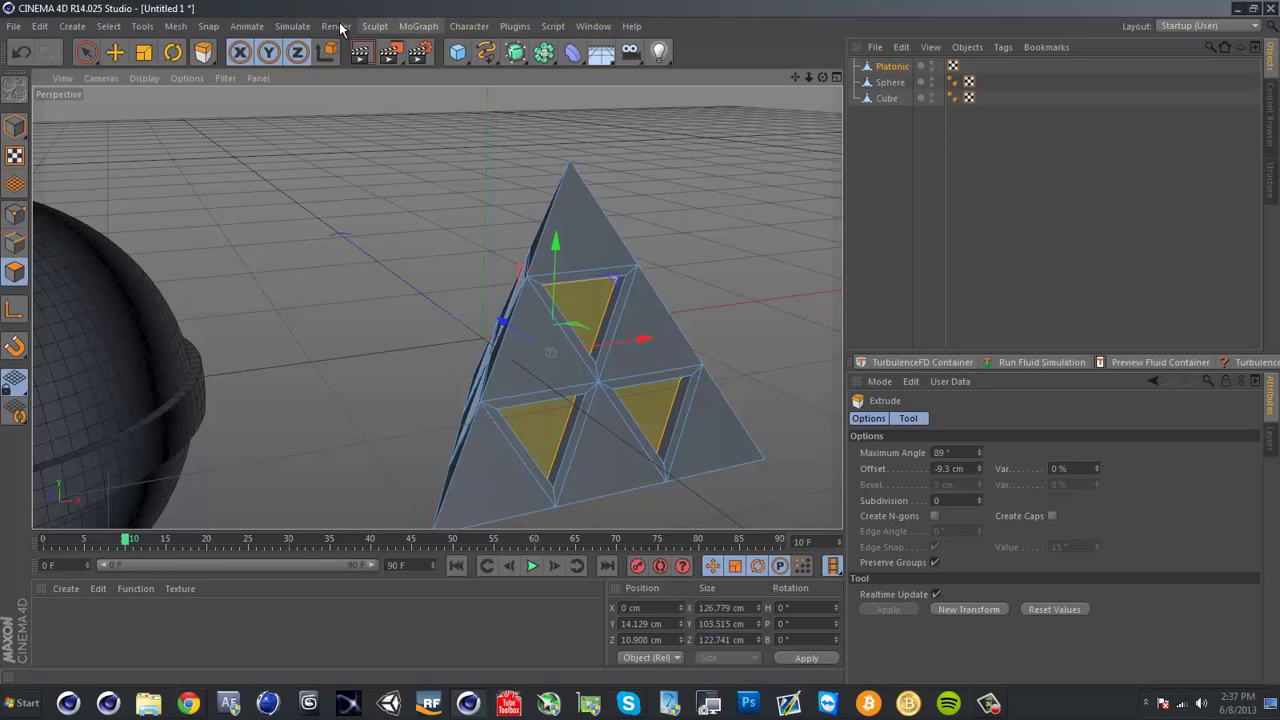
{"action": "left_click", "coordinate": [465, 27]}
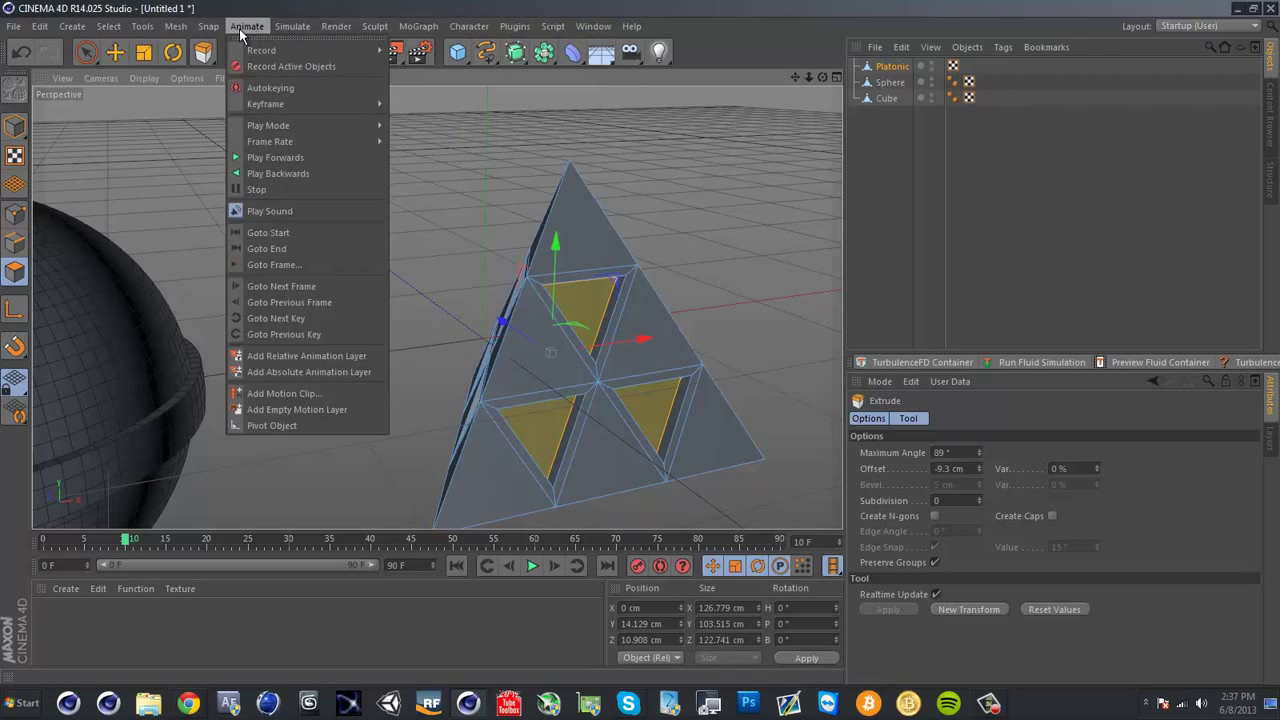
{"action": "mouse_move", "coordinate": [110, 27]}
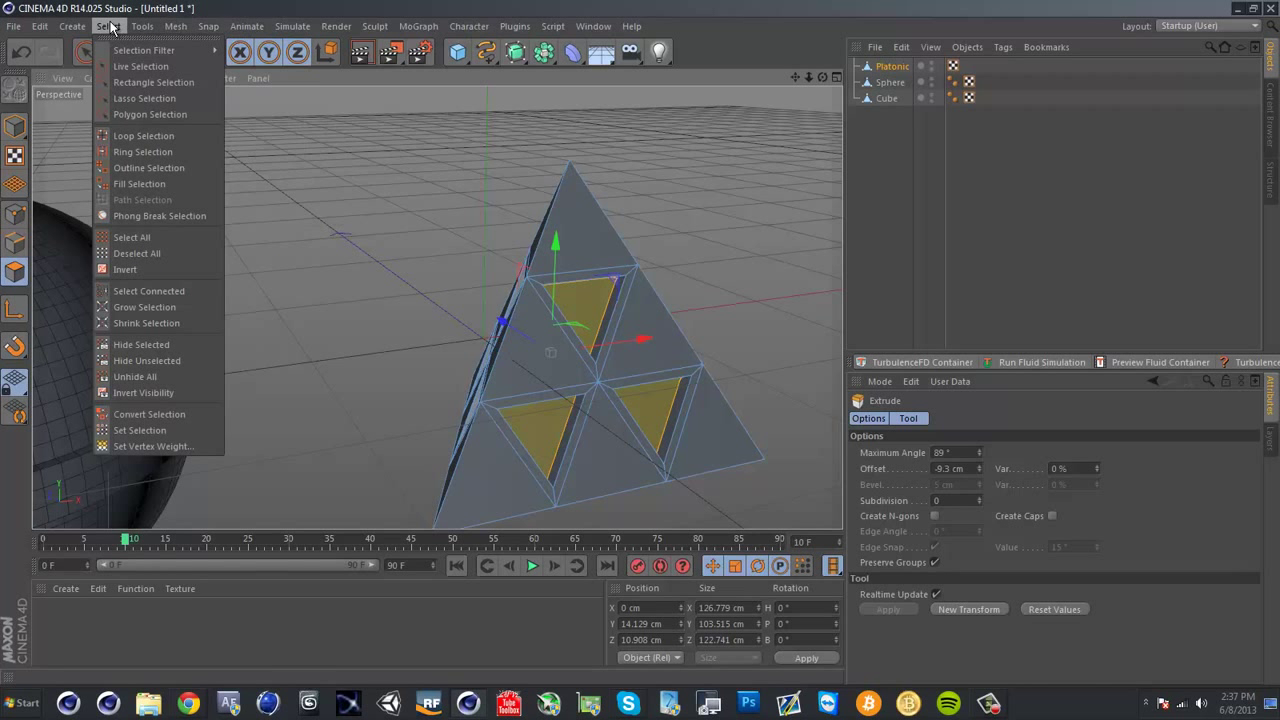
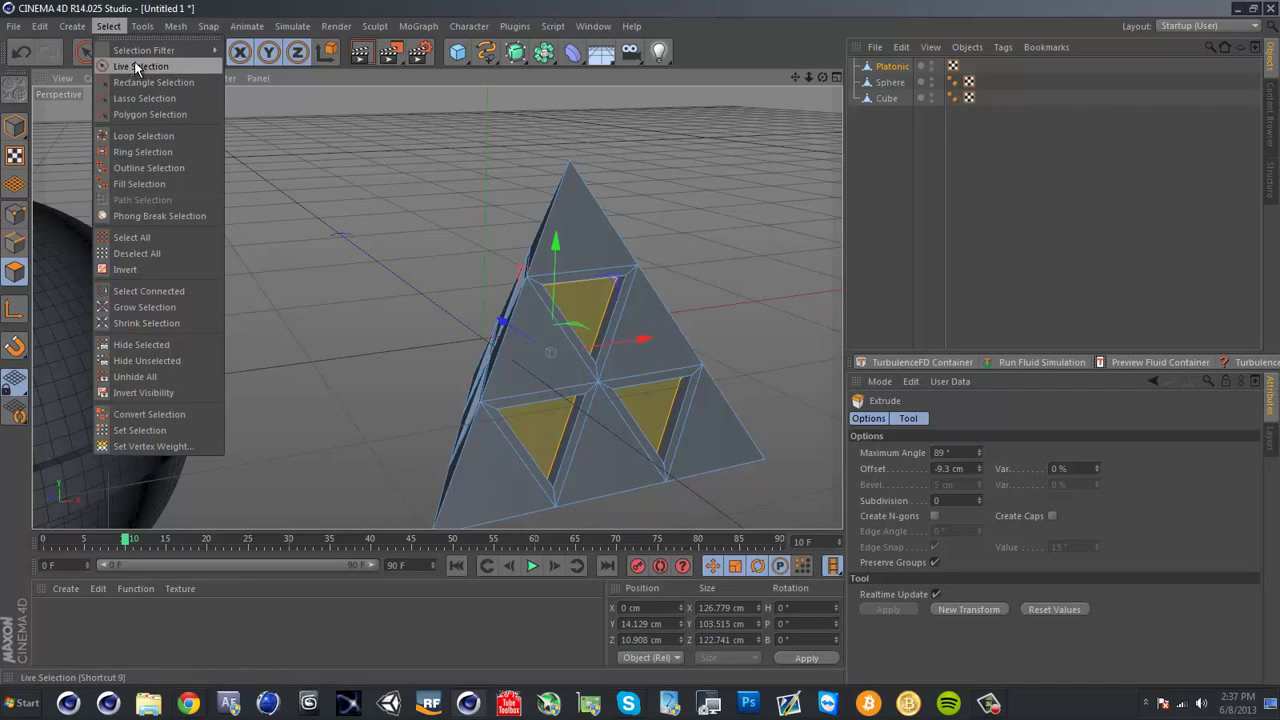
{"action": "mouse_move", "coordinate": [137, 55]}
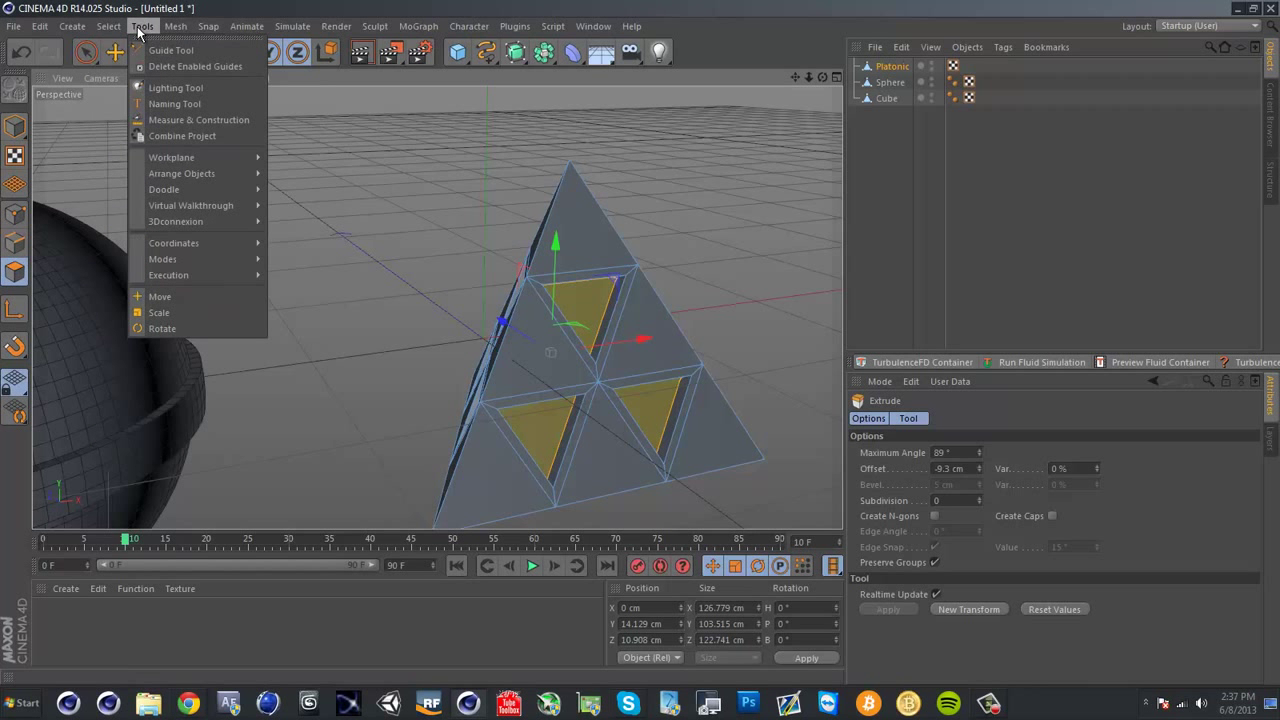
{"action": "mouse_move", "coordinate": [72, 32]}
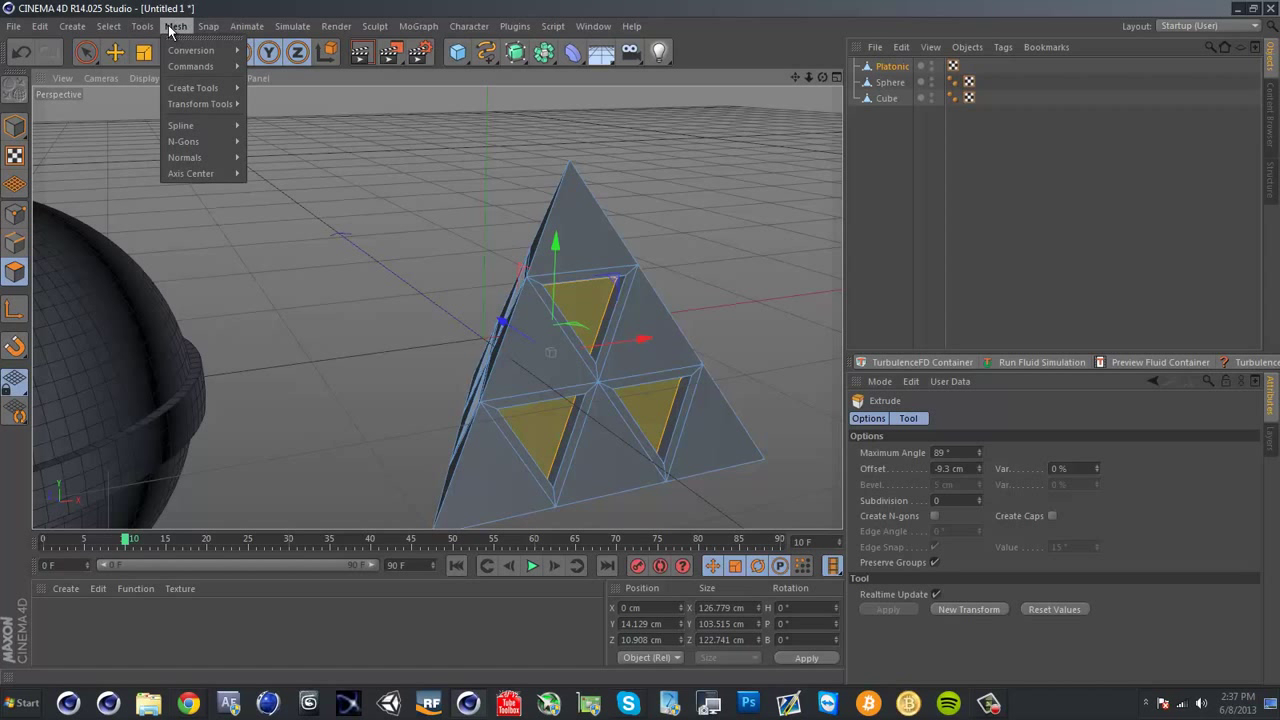
{"action": "left_click", "coordinate": [236, 28]}
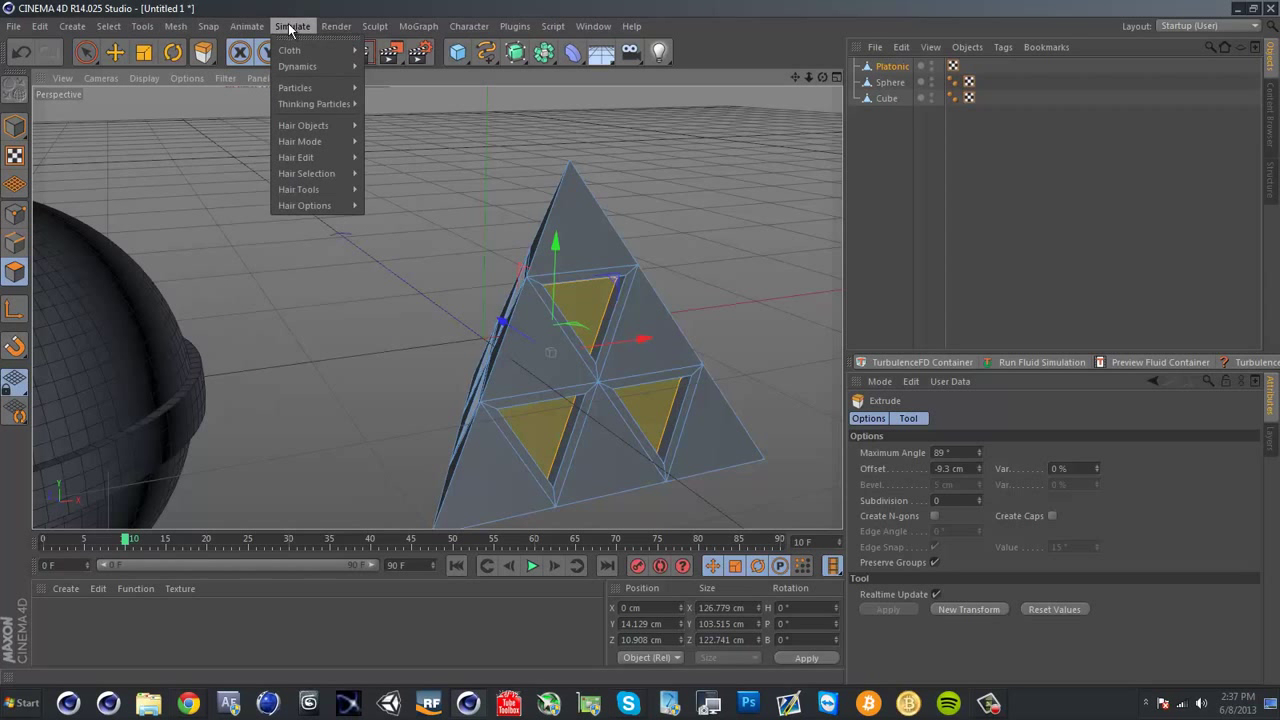
{"action": "mouse_move", "coordinate": [380, 31]}
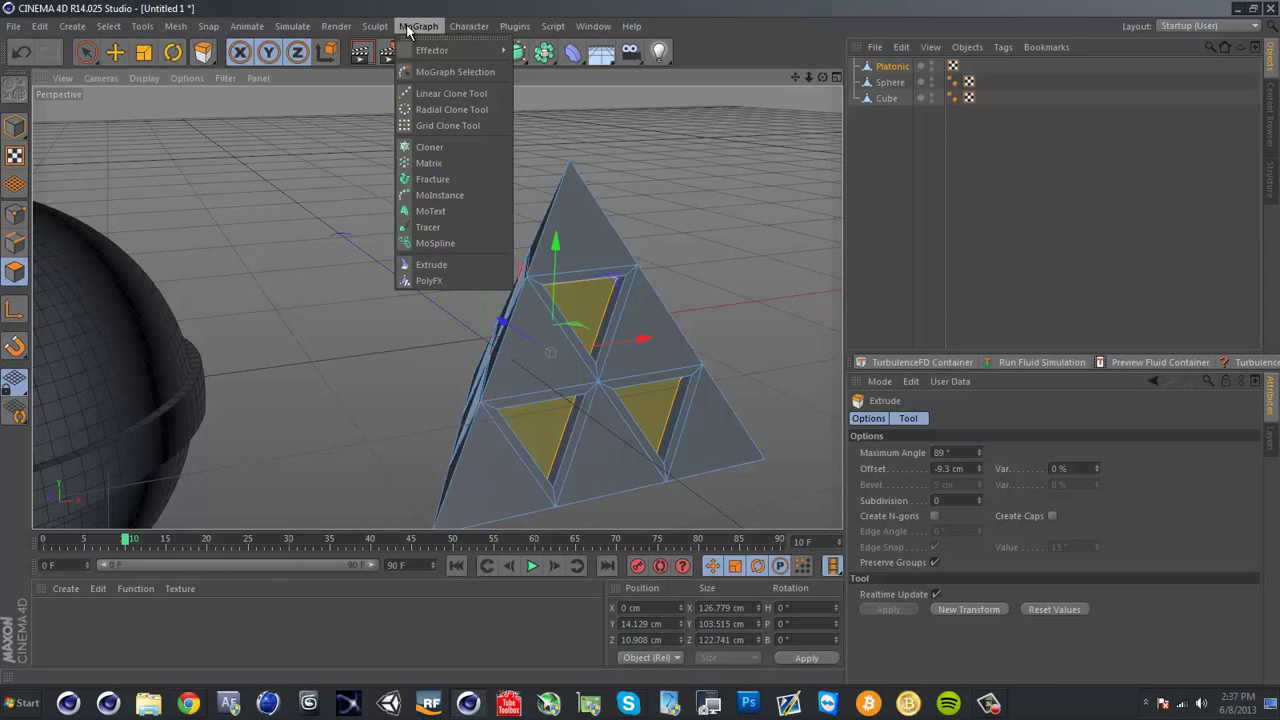
{"action": "mouse_move", "coordinate": [462, 27]}
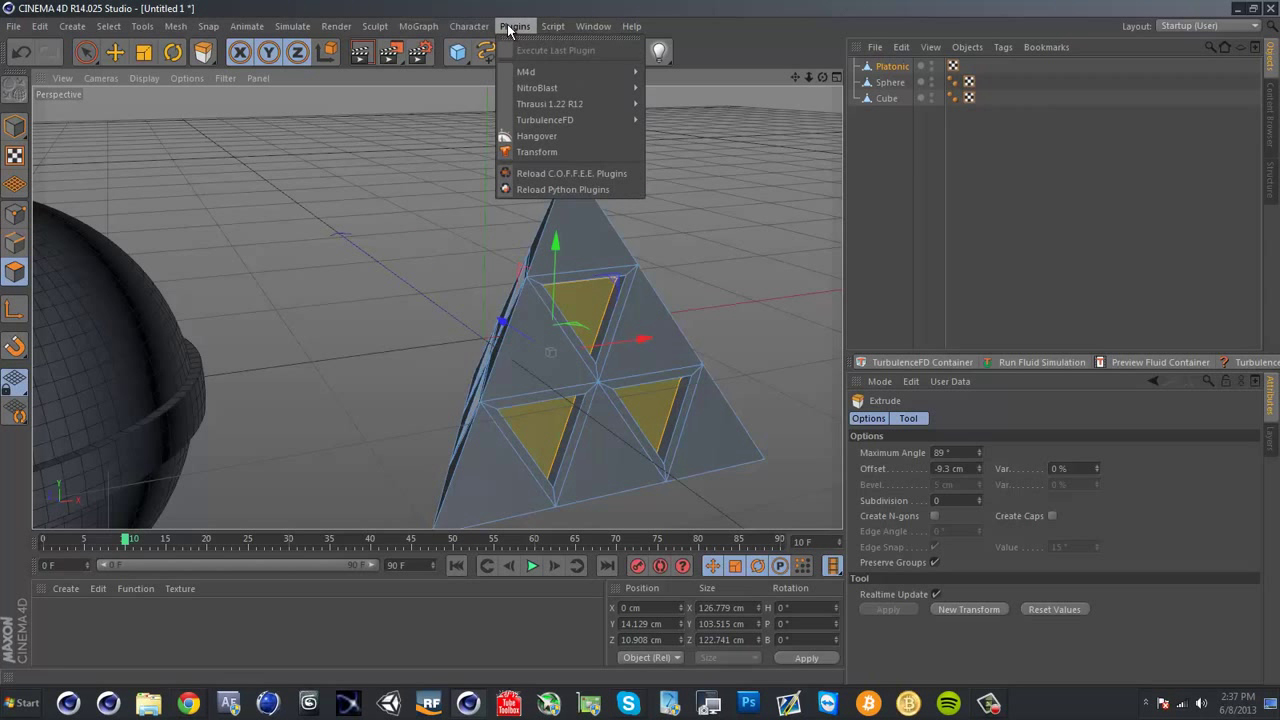
{"action": "left_click", "coordinate": [597, 27]}
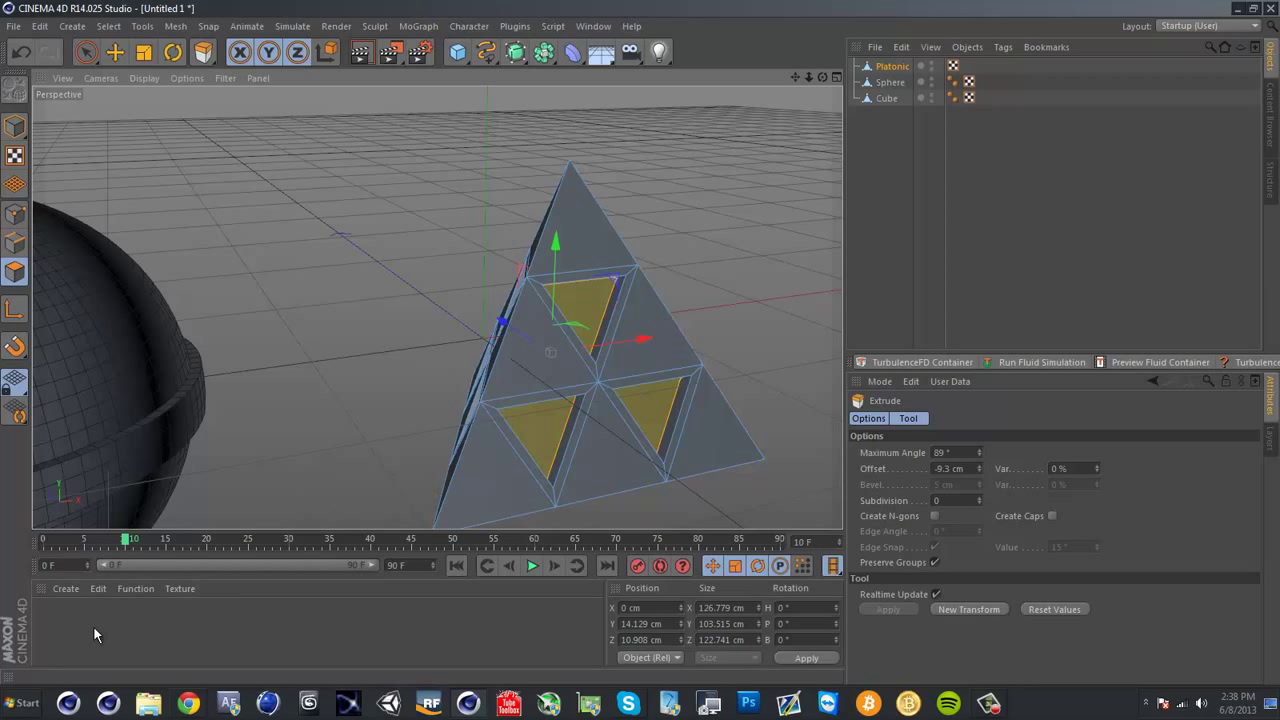
{"action": "left_click", "coordinate": [65, 588]}
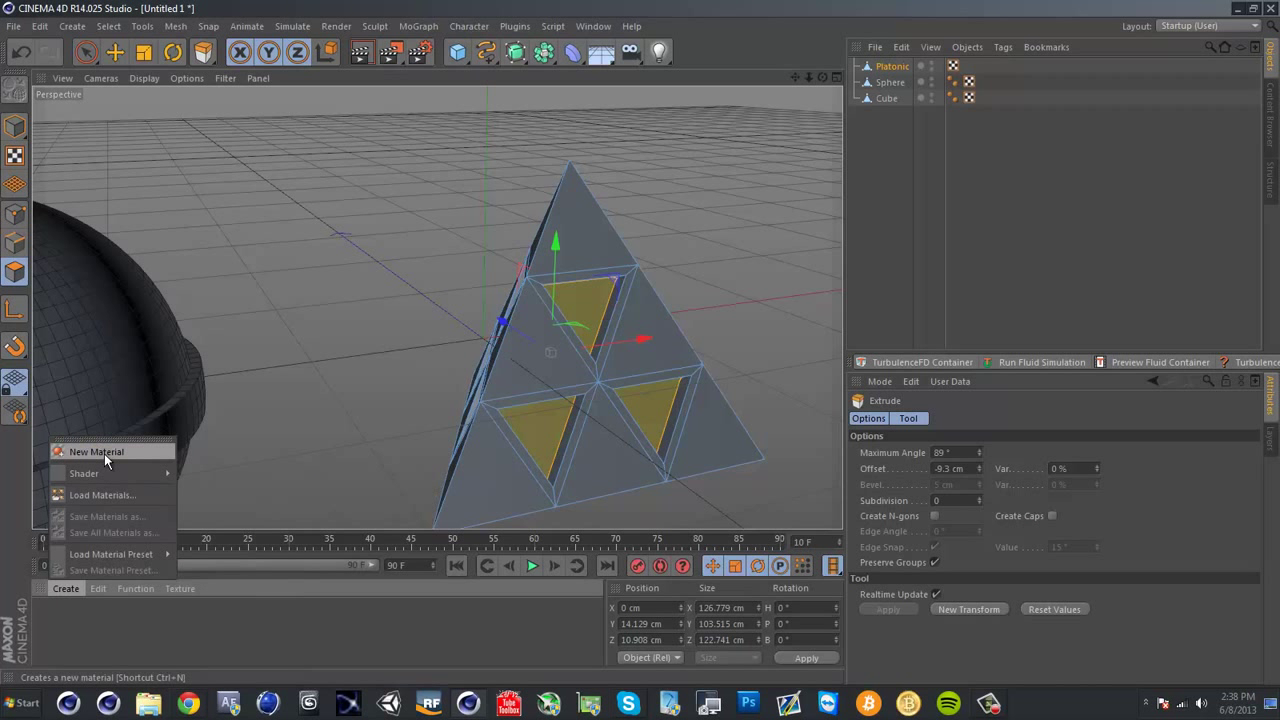
{"action": "left_click", "coordinate": [98, 588]}
{"action": "left_click", "coordinate": [66, 621]}
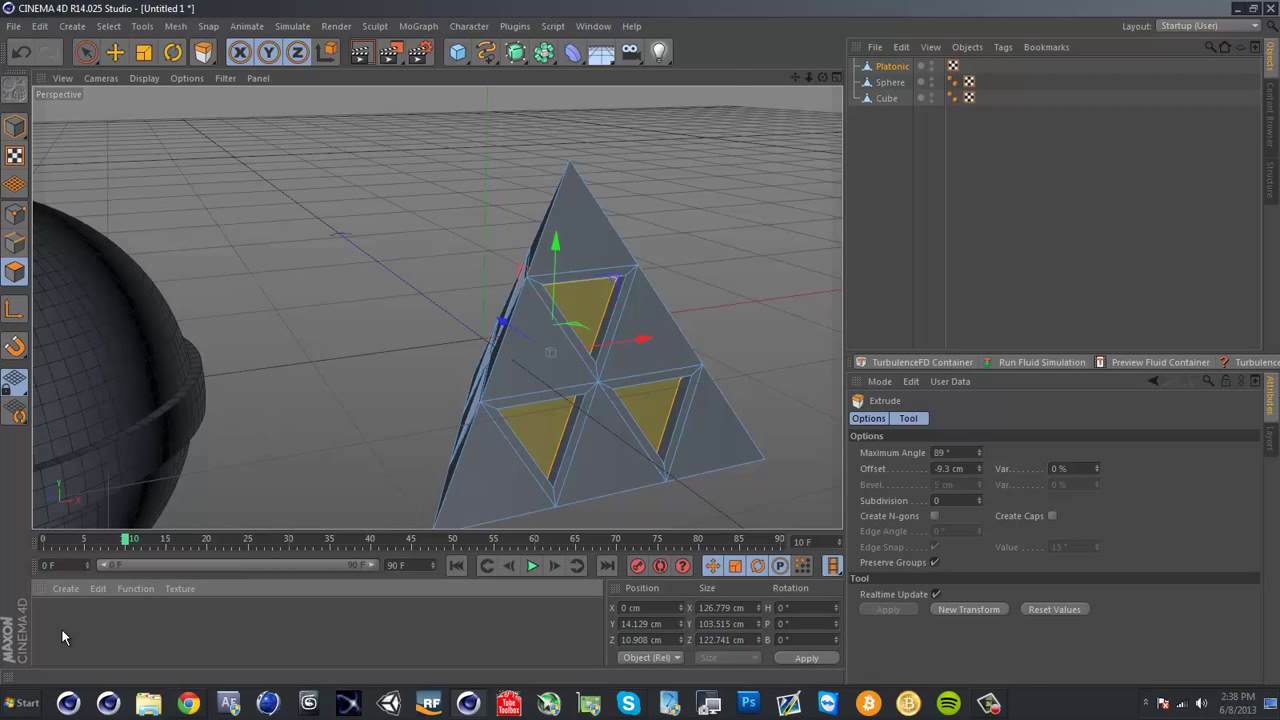
Create a new material and rename it QWhite
{"action": "double_click", "coordinate": [61, 628]}
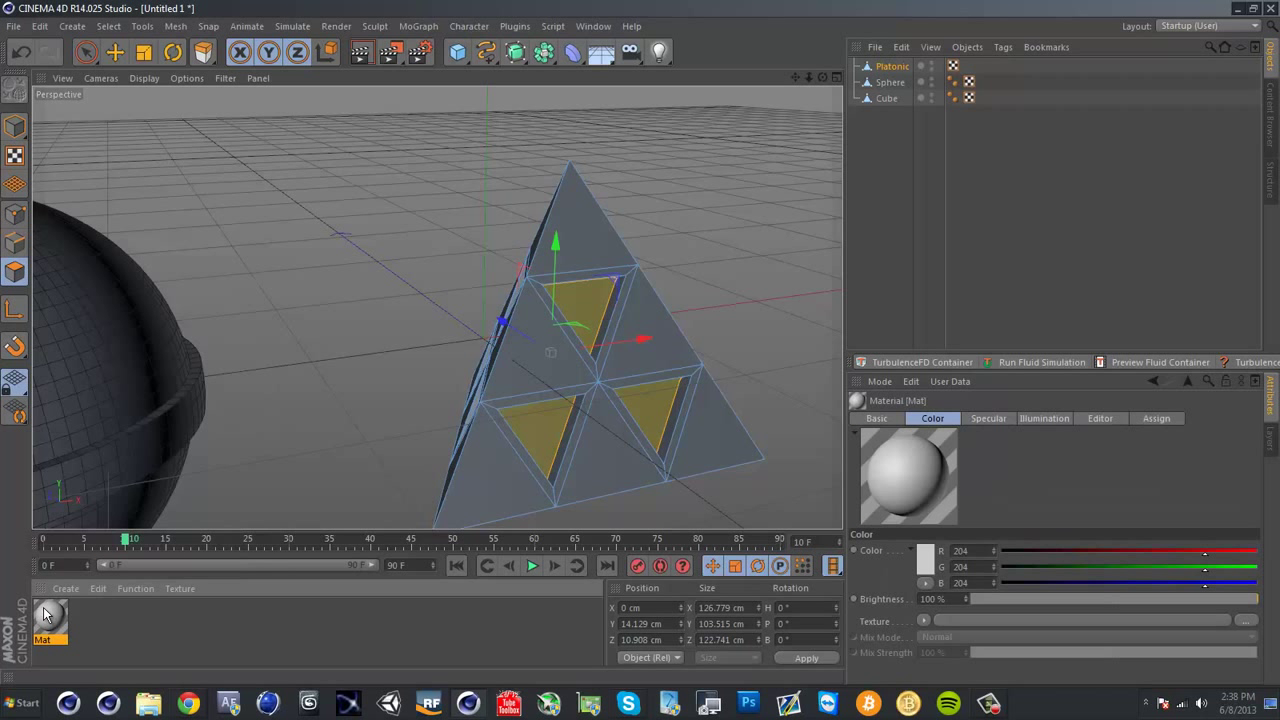
{"action": "double_click", "coordinate": [54, 644]}
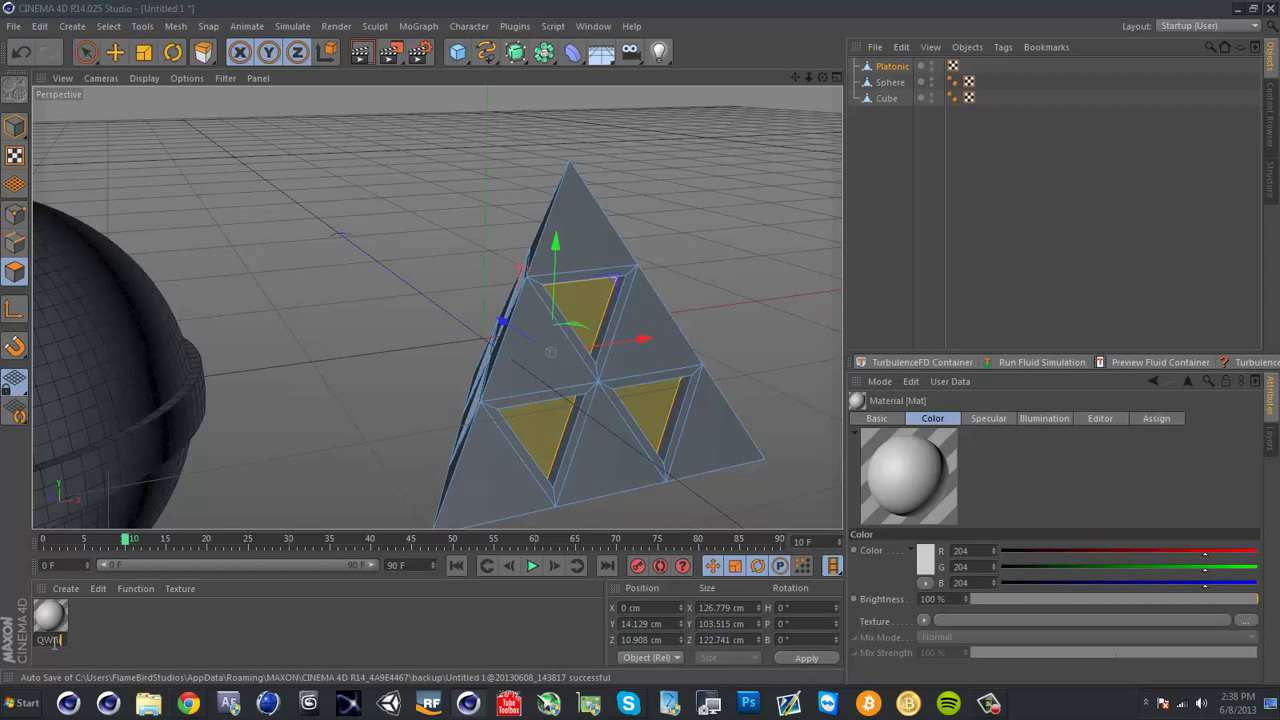
{"action": "type", "text": "QWhite"}
{"action": "key", "text": "Return"}
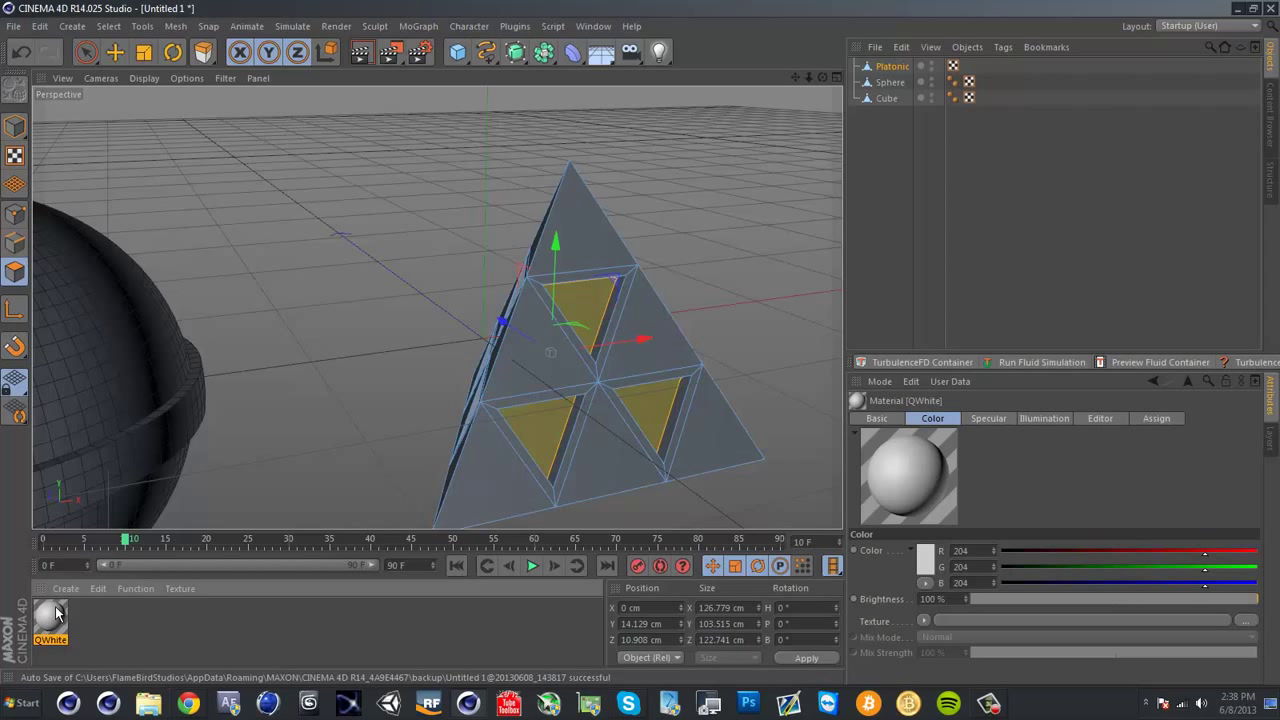
Open the QWhite material for editing and set its color to pure white, RGB 255, 255, 255
{"action": "double_click", "coordinate": [52, 620]}
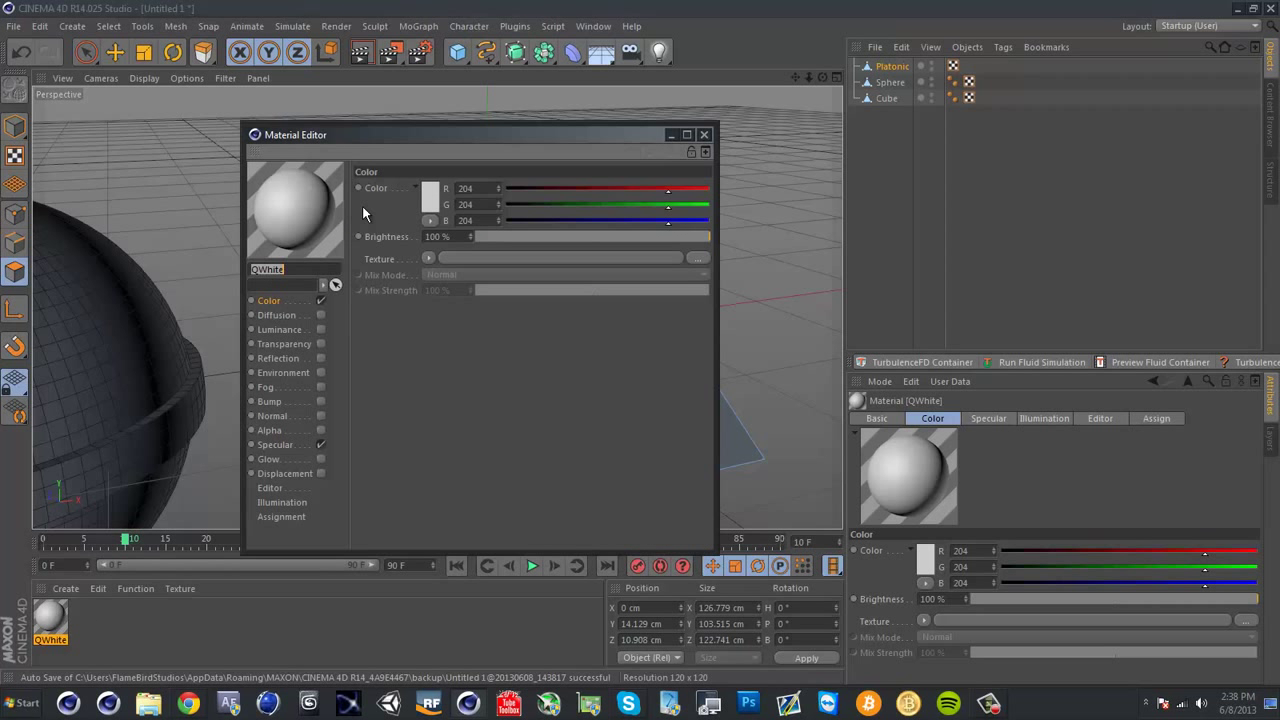
{"action": "left_click", "coordinate": [436, 196]}
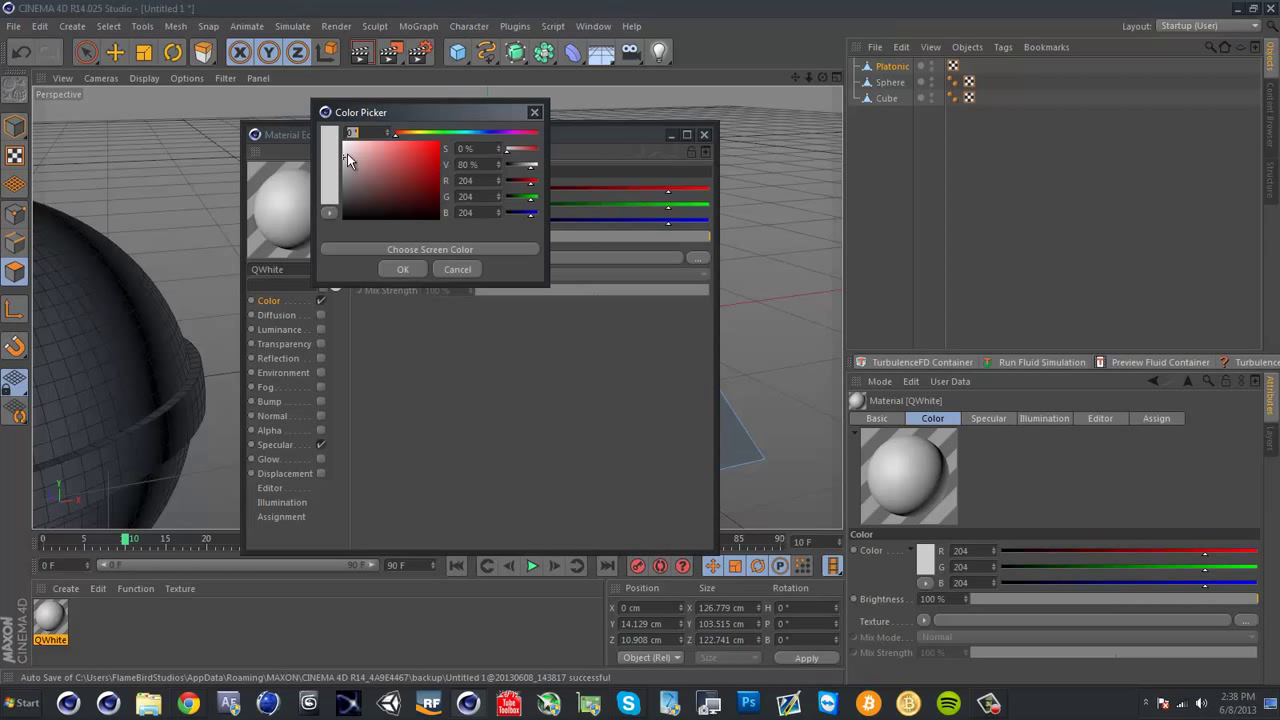
{"action": "left_click_drag", "start_coordinate": [351, 156], "coordinate": [344, 142]}
{"action": "left_click", "coordinate": [408, 269]}
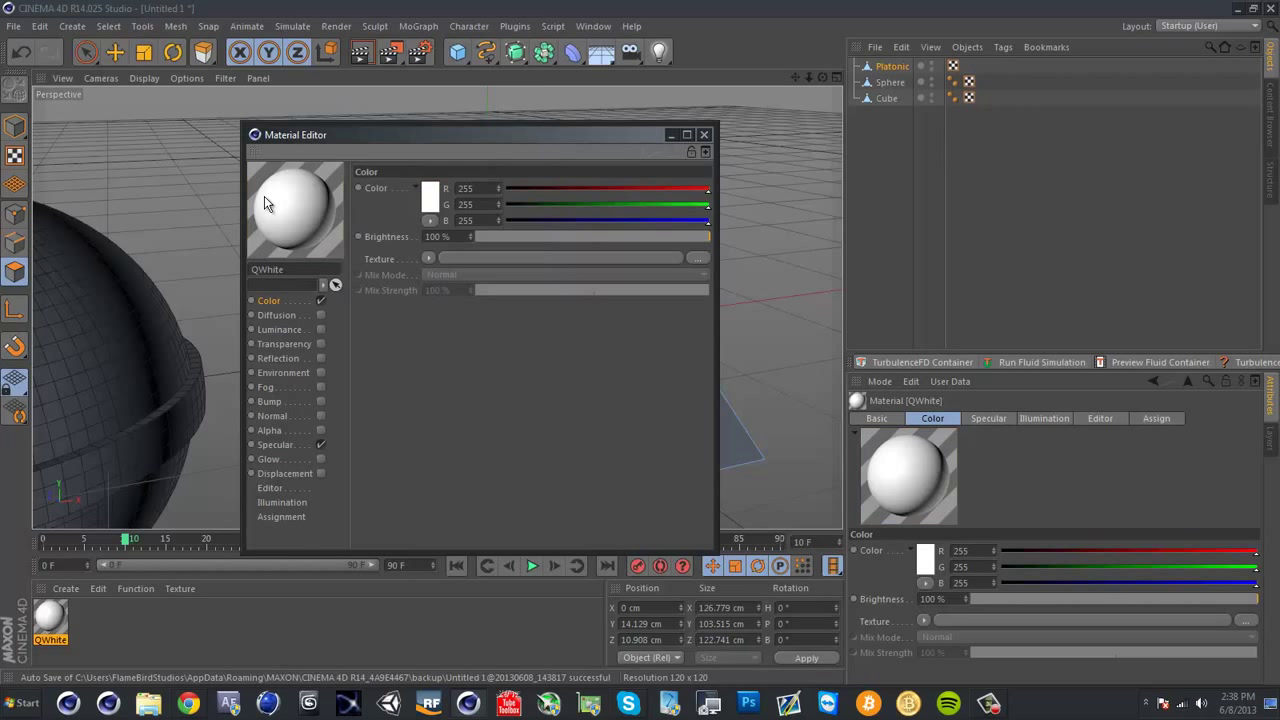
Tone the QWhite material's color down to a light grey of RGB 215, 215, 215
{"action": "left_click", "coordinate": [429, 194]}
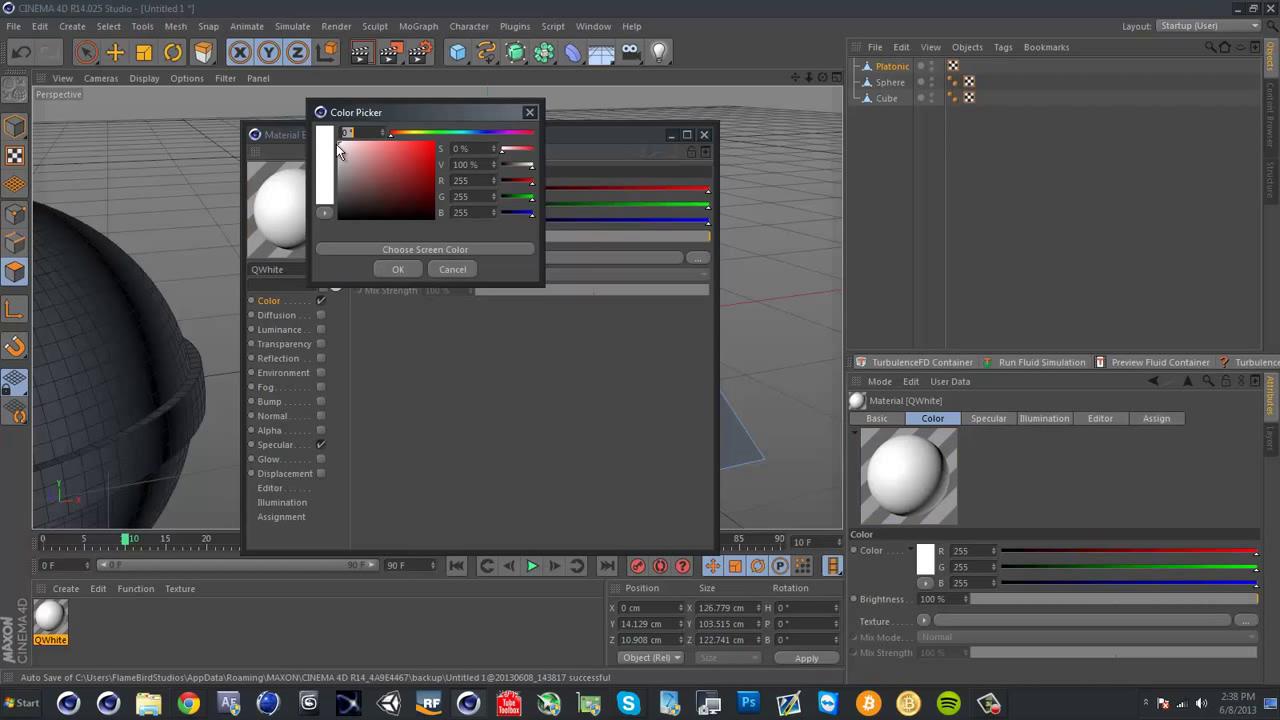
{"action": "left_click_drag", "start_coordinate": [338, 146], "coordinate": [320, 154]}
{"action": "left_click", "coordinate": [395, 270]}
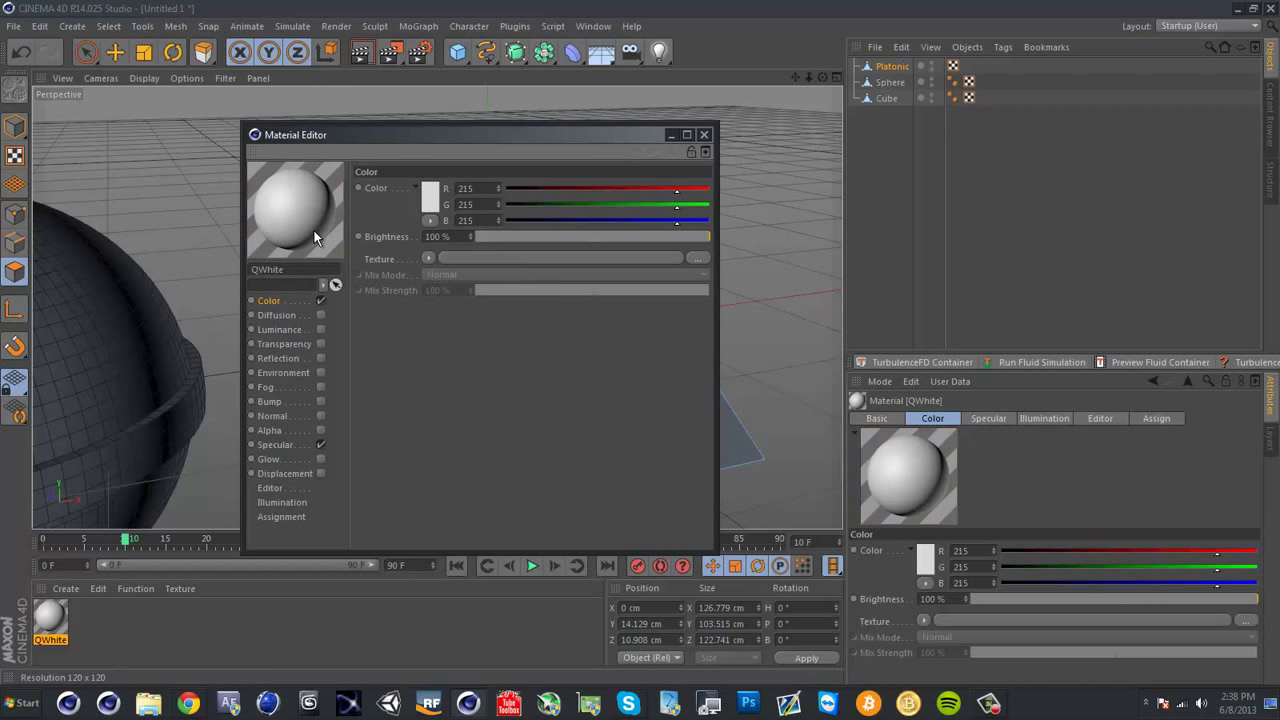
Enable reflection at 4% brightness on the QWhite material and rename the material White
{"action": "left_click", "coordinate": [292, 358]}
{"action": "left_click", "coordinate": [320, 358]}
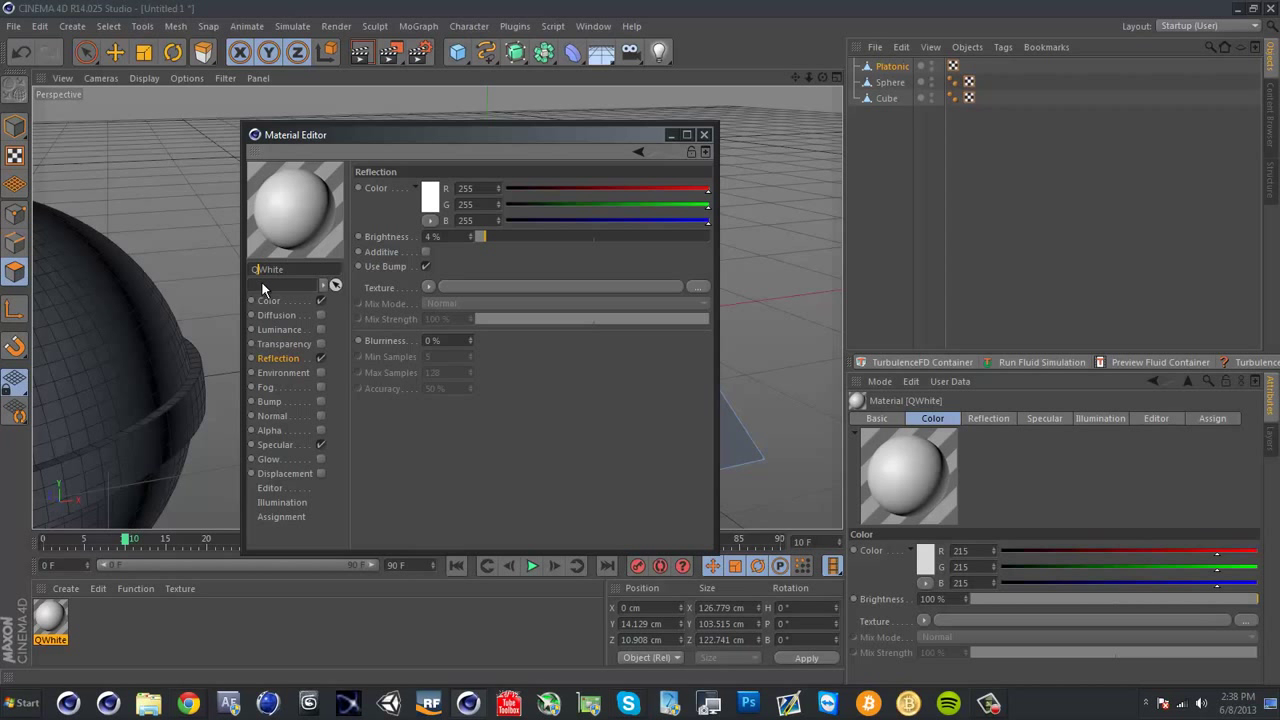
{"action": "key", "text": "BackSpace"}
{"action": "key", "text": "Return"}
{"action": "left_click", "coordinate": [704, 135]}
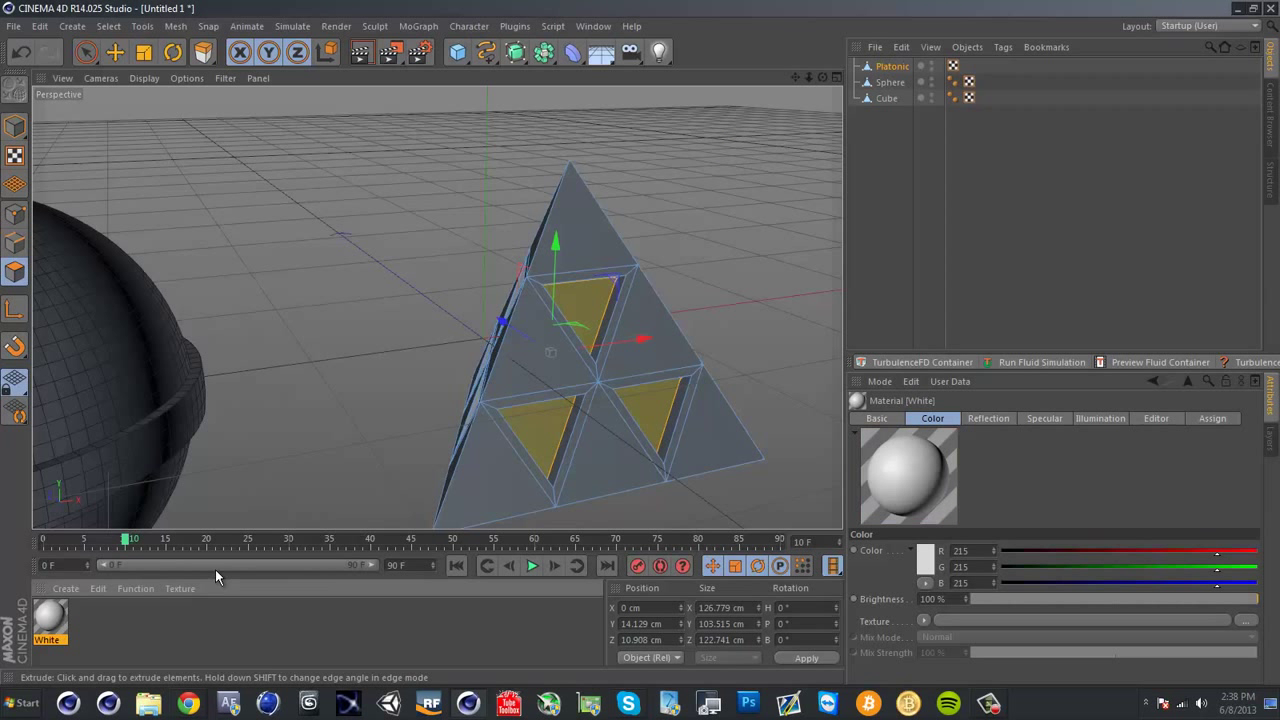
Create a new material and name it Blue Glow
{"action": "double_click", "coordinate": [172, 621]}
{"action": "double_click", "coordinate": [46, 640]}
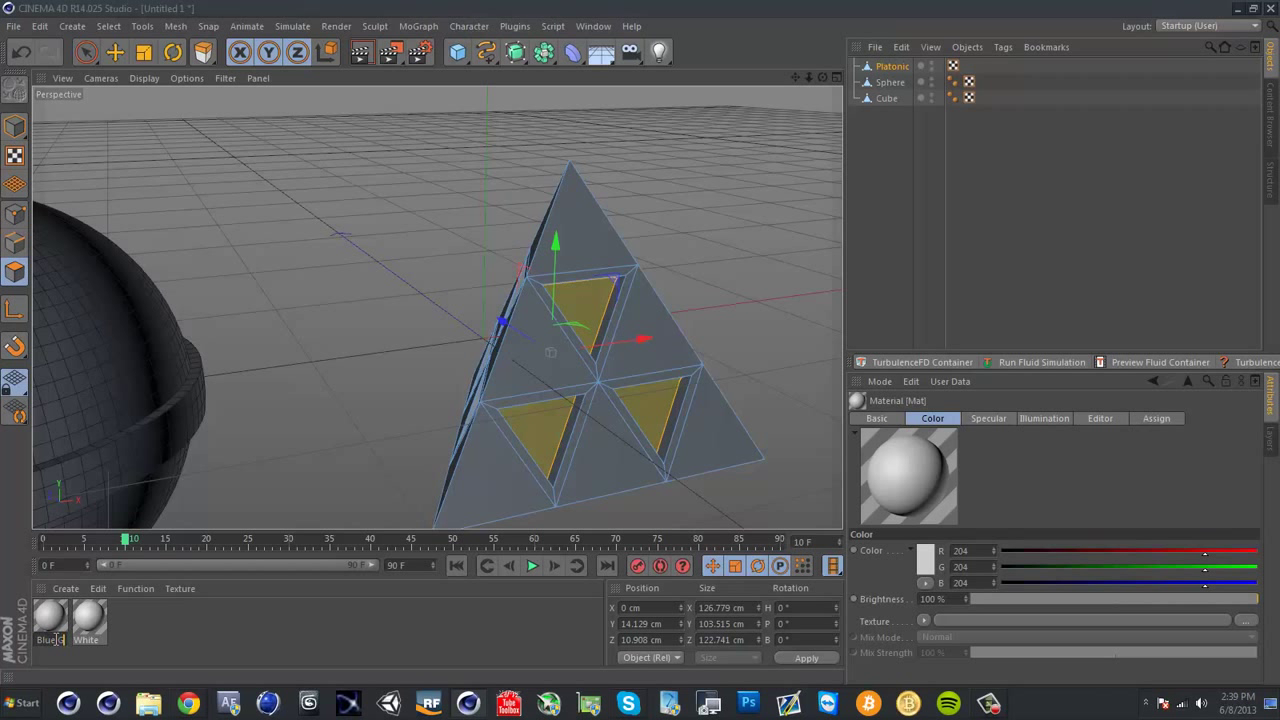
{"action": "type", "text": "Blue Glow"}
{"action": "key", "text": "Return"}
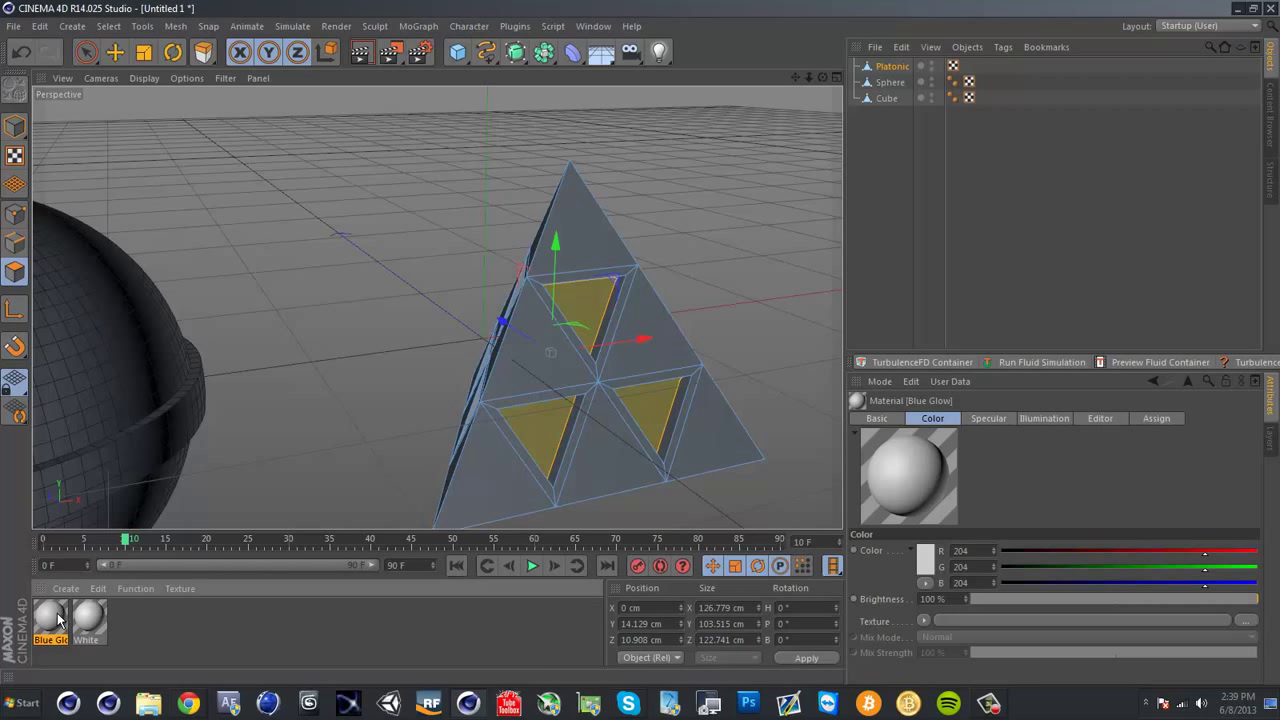
Set the Blue Glow material's base colour to light blue, RGB 118, 204, 255
{"action": "double_click", "coordinate": [58, 622]}
{"action": "left_click", "coordinate": [266, 277]}
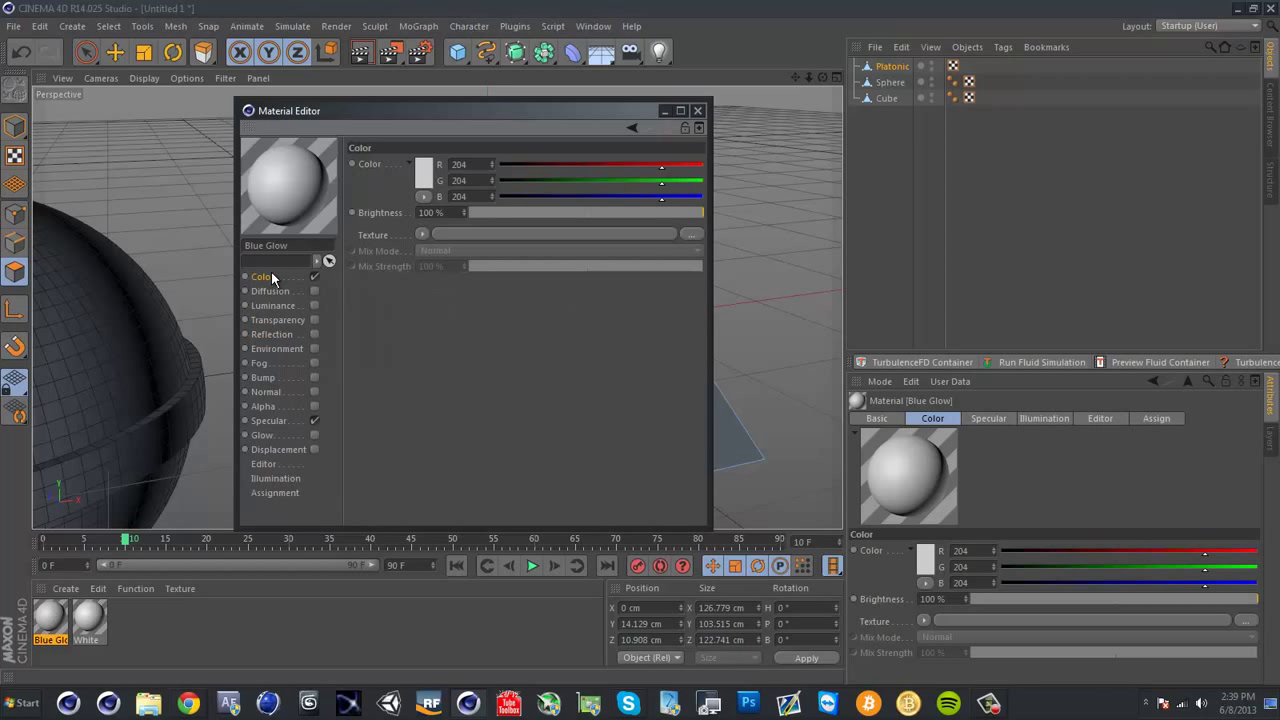
{"action": "left_click", "coordinate": [424, 172]}
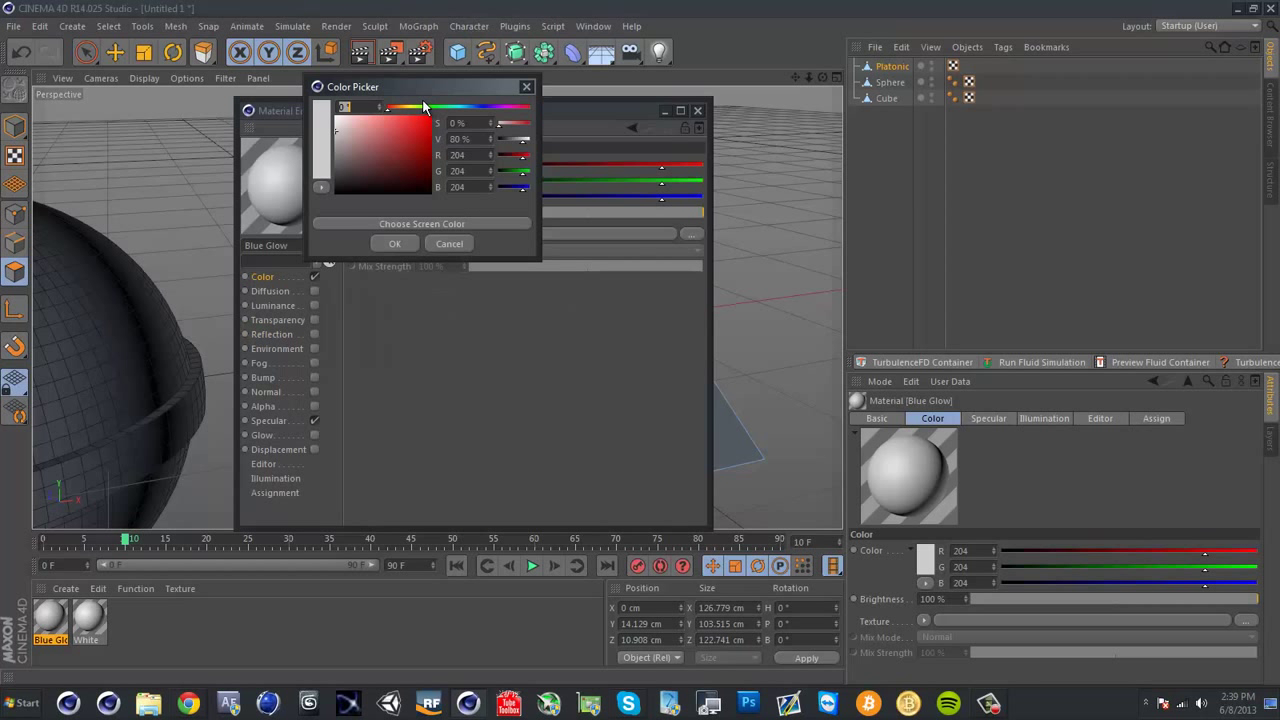
{"action": "left_click_drag", "start_coordinate": [450, 106], "coordinate": [467, 110]}
{"action": "mouse_move", "coordinate": [405, 141]}
{"action": "left_mouse_down"}
{"action": "mouse_move", "coordinate": [395, 84]}
{"action": "mouse_move", "coordinate": [387, 105]}
{"action": "left_mouse_up"}
{"action": "left_click", "coordinate": [392, 243]}
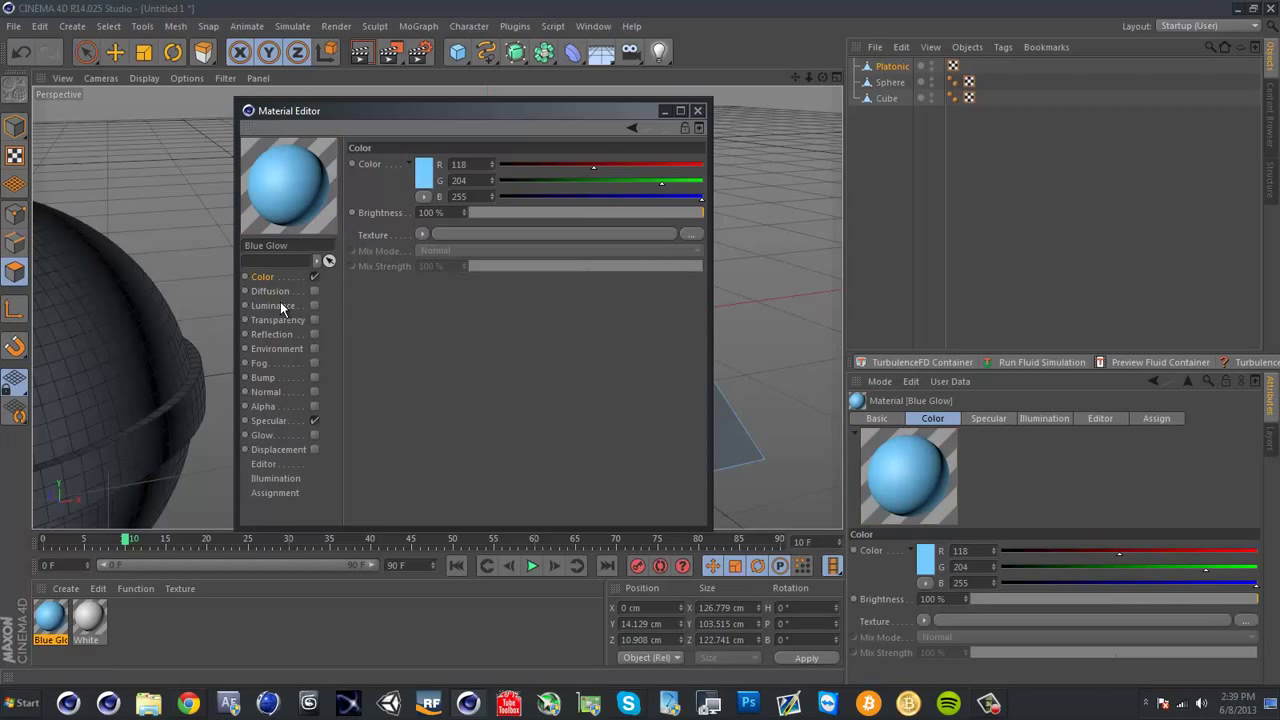
Enable luminance on the Blue Glow material and set its colour to light blue, RGB 118, 204, 255
{"action": "left_click", "coordinate": [316, 304]}
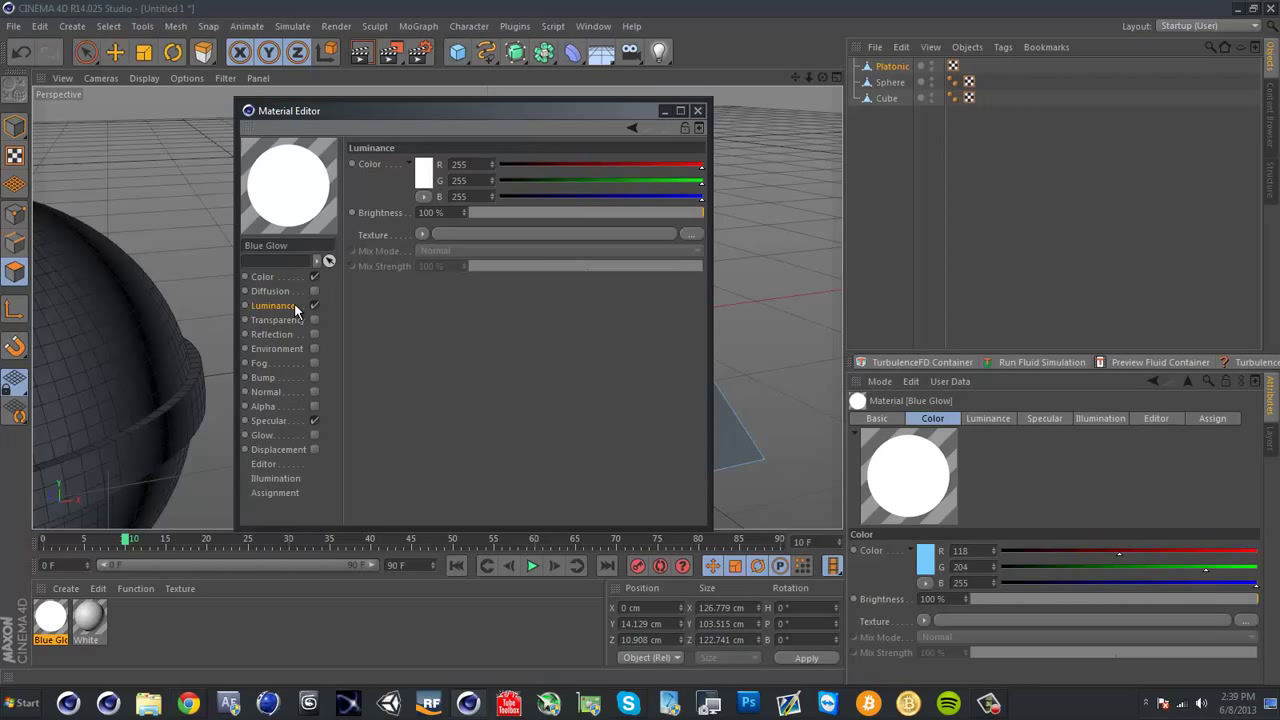
{"action": "left_click", "coordinate": [425, 170]}
{"action": "left_click_drag", "start_coordinate": [446, 98], "coordinate": [468, 99]}
{"action": "left_click_drag", "start_coordinate": [403, 134], "coordinate": [389, 80]}
{"action": "left_click", "coordinate": [398, 238]}
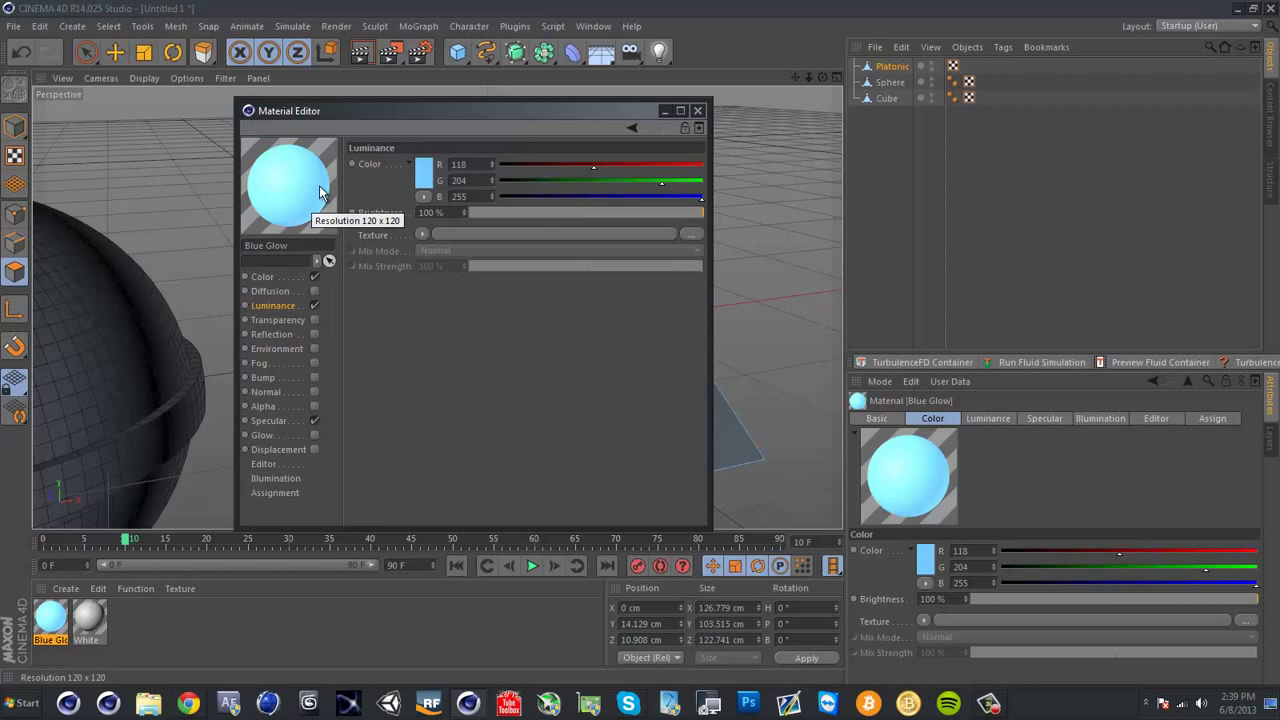
{"action": "left_click", "coordinate": [697, 110]}
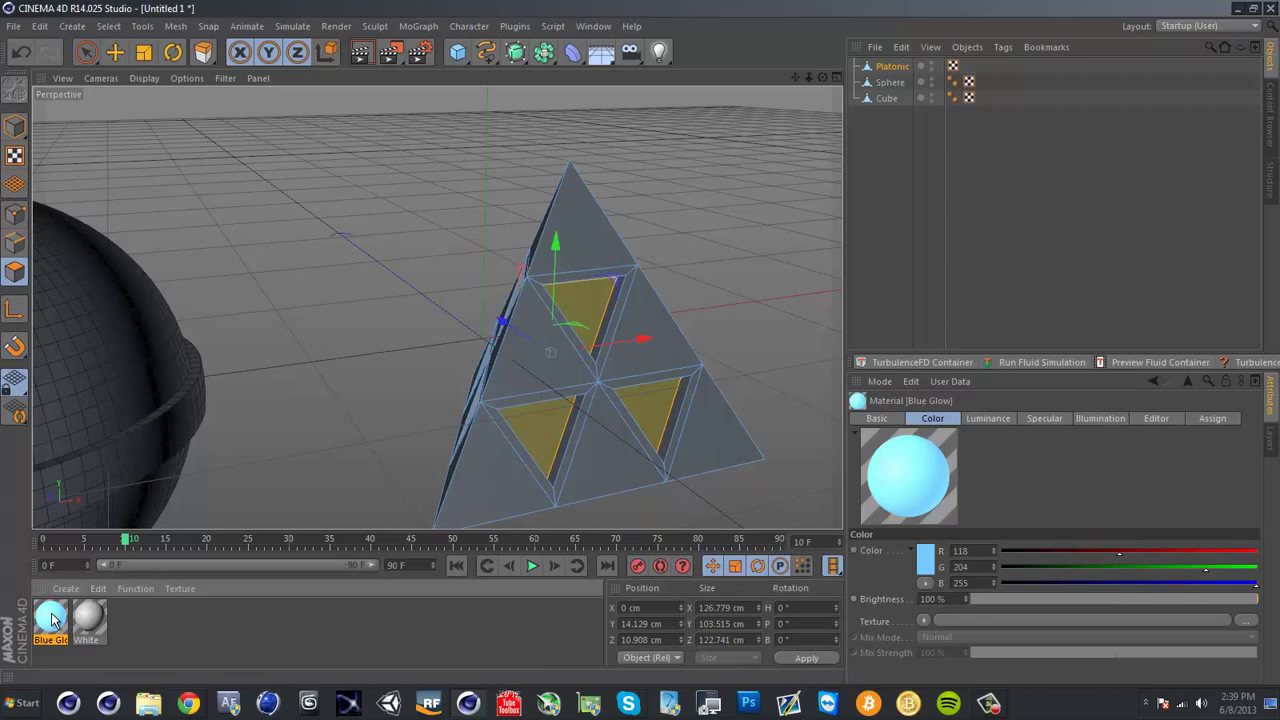
Apply the Blue Glow material to the selected inset triangles of the Platonic pyramid
{"action": "left_click_drag", "start_coordinate": [53, 620], "coordinate": [503, 470]}
{"action": "left_click_drag", "start_coordinate": [542, 430], "coordinate": [542, 428]}
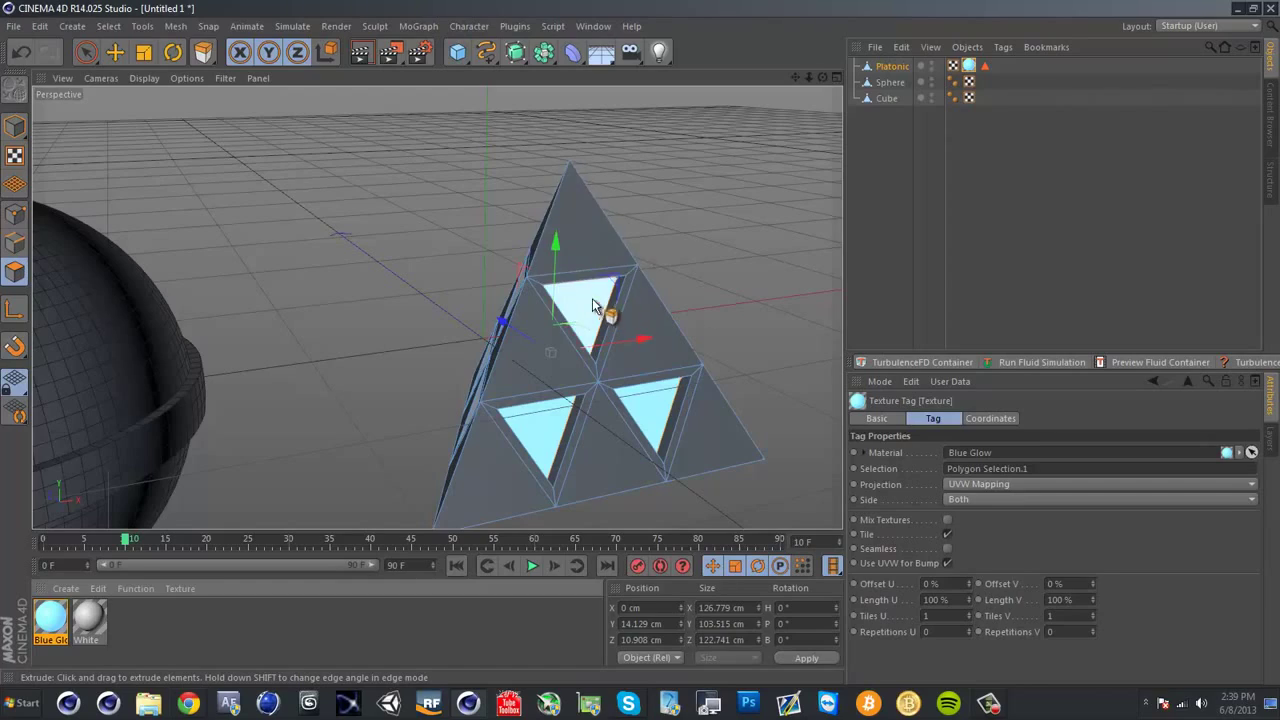
{"action": "left_click_drag", "start_coordinate": [576, 350], "coordinate": [614, 338], "text": "alt"}
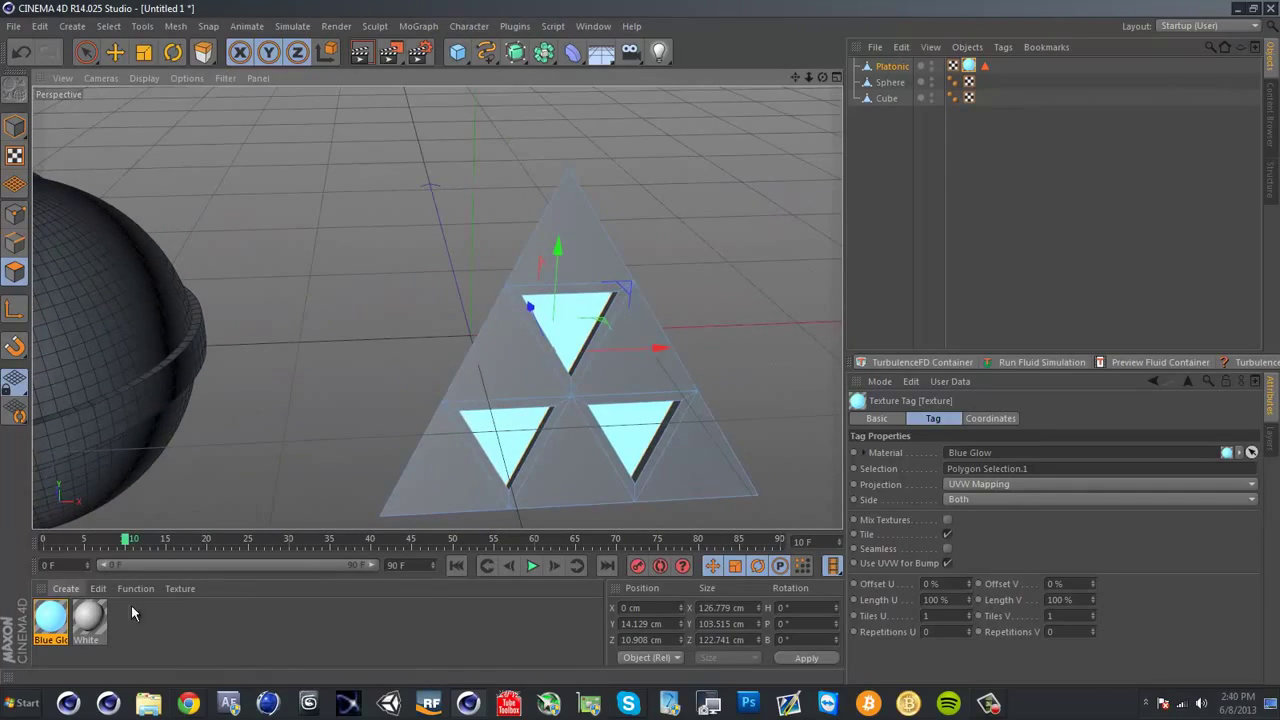
{"action": "left_click", "coordinate": [893, 152]}
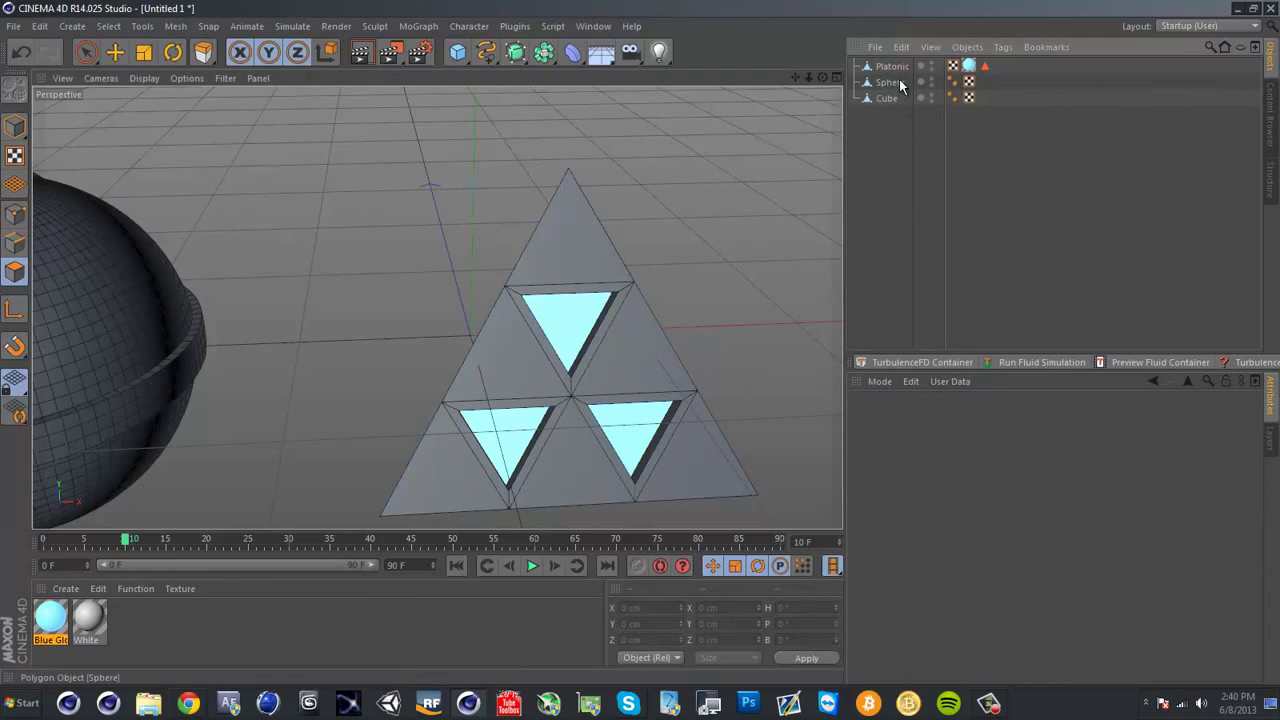
Clear the old polygon selection on the Sphere and select the innermost panel of its recessed square with Live Selection
{"action": "left_click", "coordinate": [890, 82]}
{"action": "left_click", "coordinate": [88, 53]}
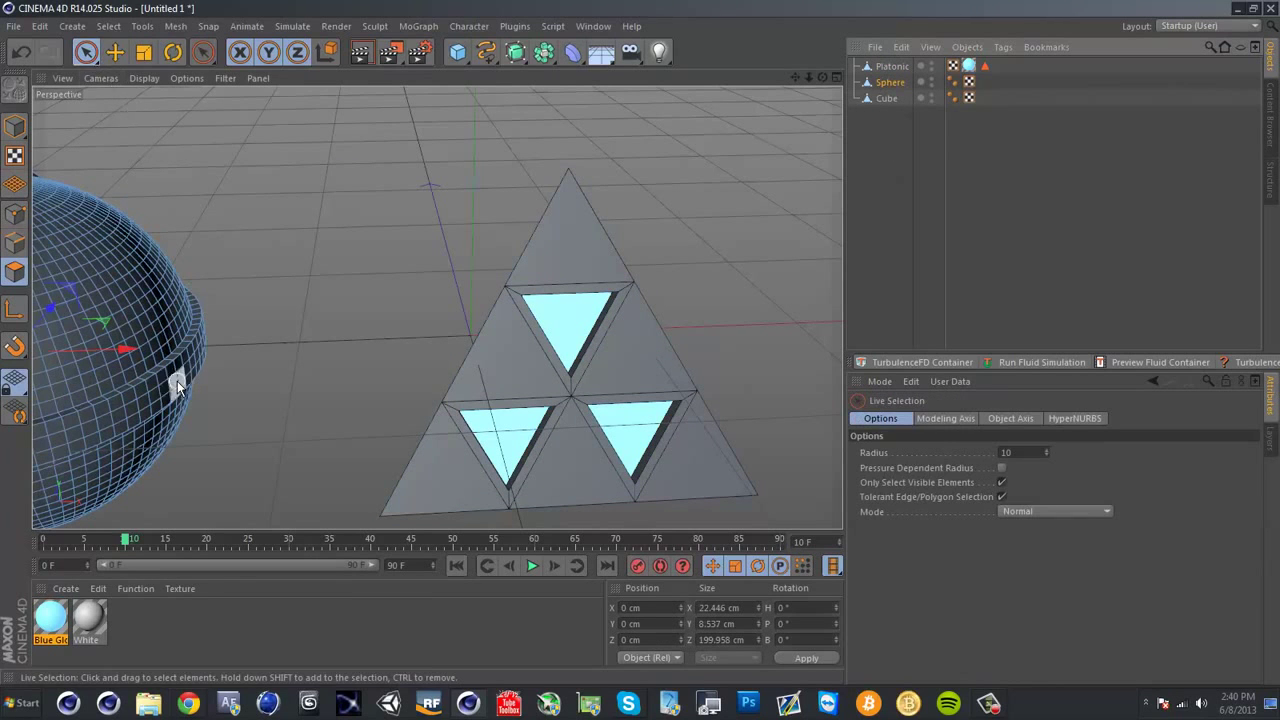
{"action": "left_click_drag", "start_coordinate": [179, 384], "coordinate": [491, 317], "text": "alt"}
{"action": "scroll", "coordinate": [491, 317], "scroll_direction": "up", "scroll_amount": 10}
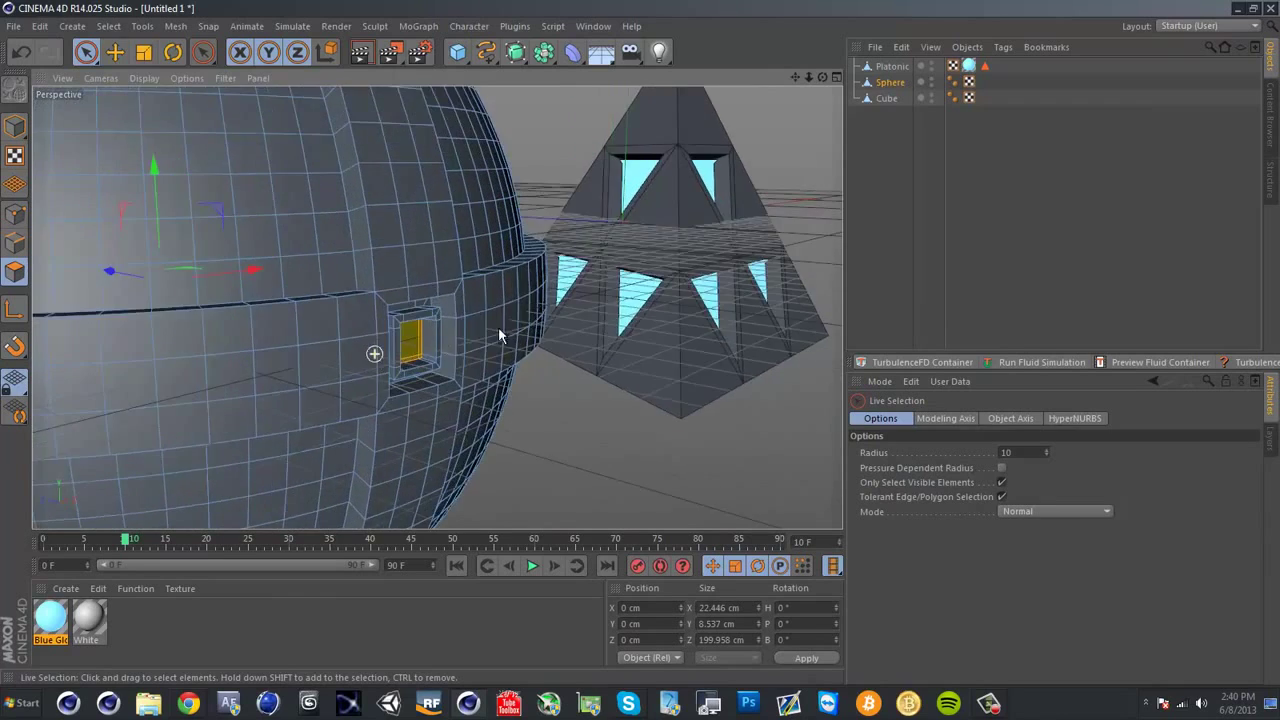
{"action": "scroll", "coordinate": [284, 365], "scroll_direction": "up", "scroll_amount": 3}
{"action": "left_click_drag", "start_coordinate": [279, 368], "coordinate": [379, 320], "text": "alt"}
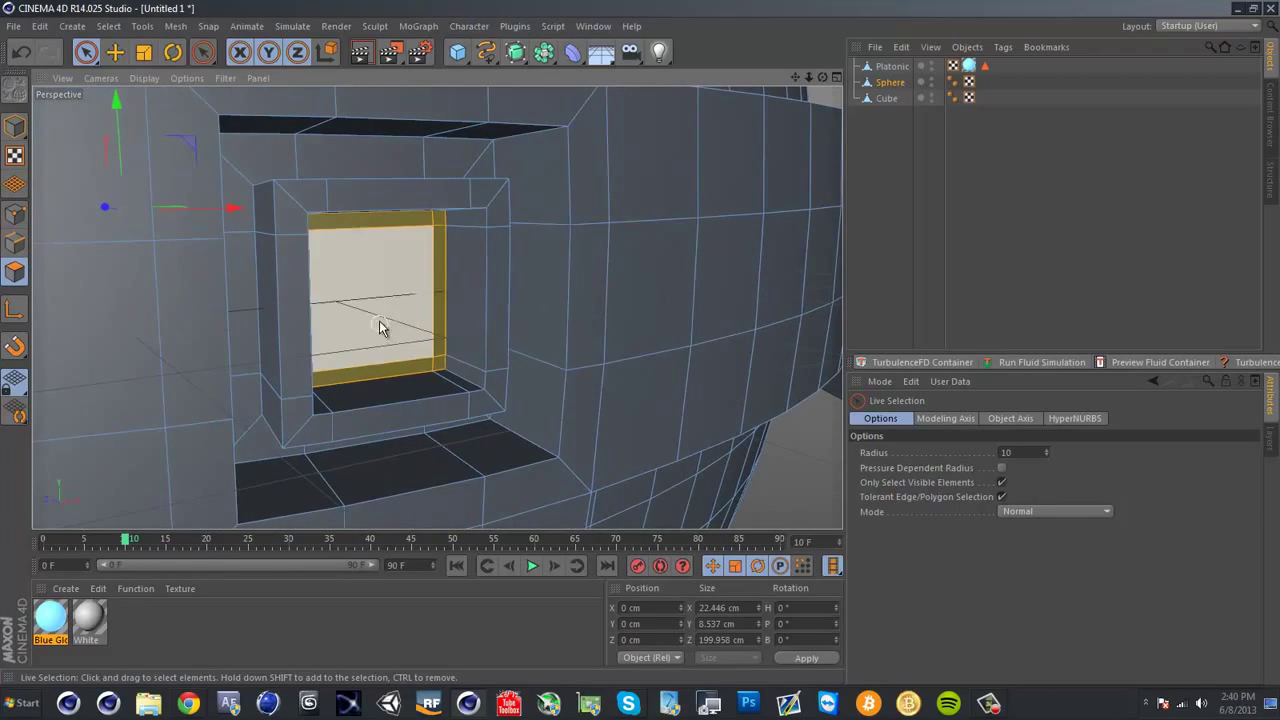
{"action": "left_click", "coordinate": [634, 257]}
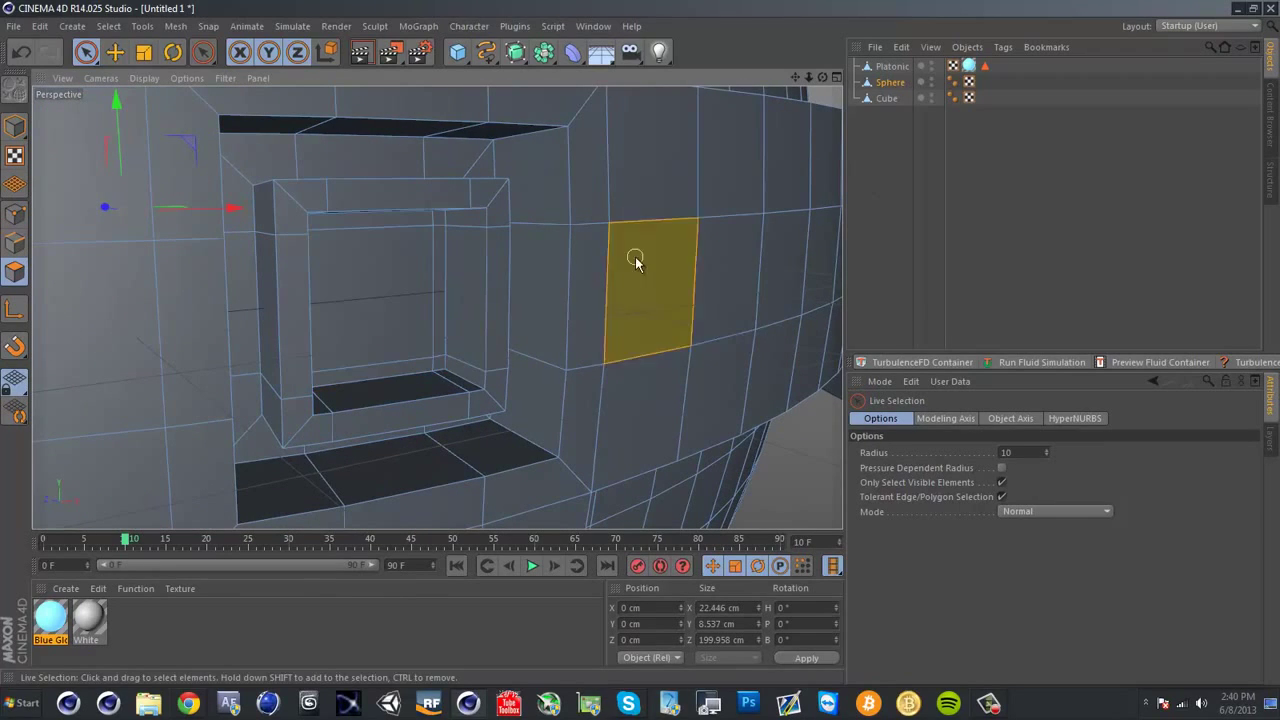
{"action": "left_click", "coordinate": [783, 463]}
{"action": "left_click", "coordinate": [403, 272]}
{"action": "left_click_drag", "start_coordinate": [403, 272], "coordinate": [303, 230], "text": "alt"}
{"action": "left_click", "coordinate": [340, 271]}
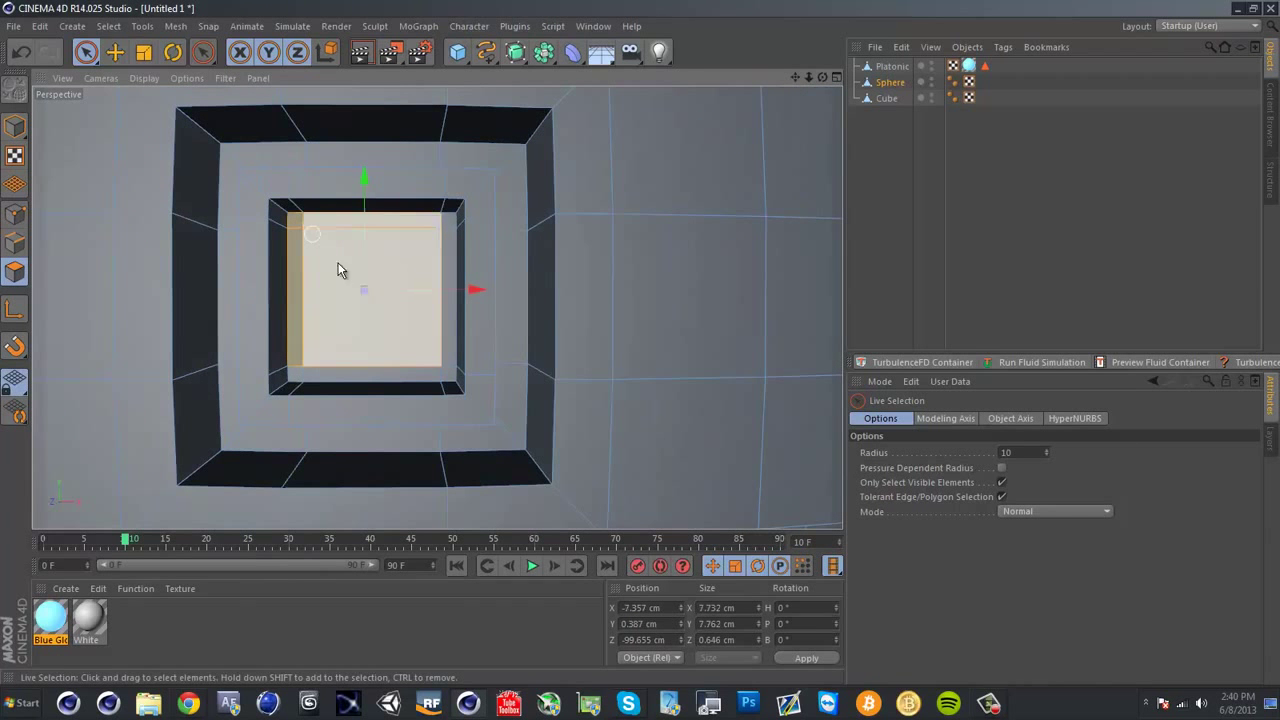
{"action": "left_click", "coordinate": [441, 365]}
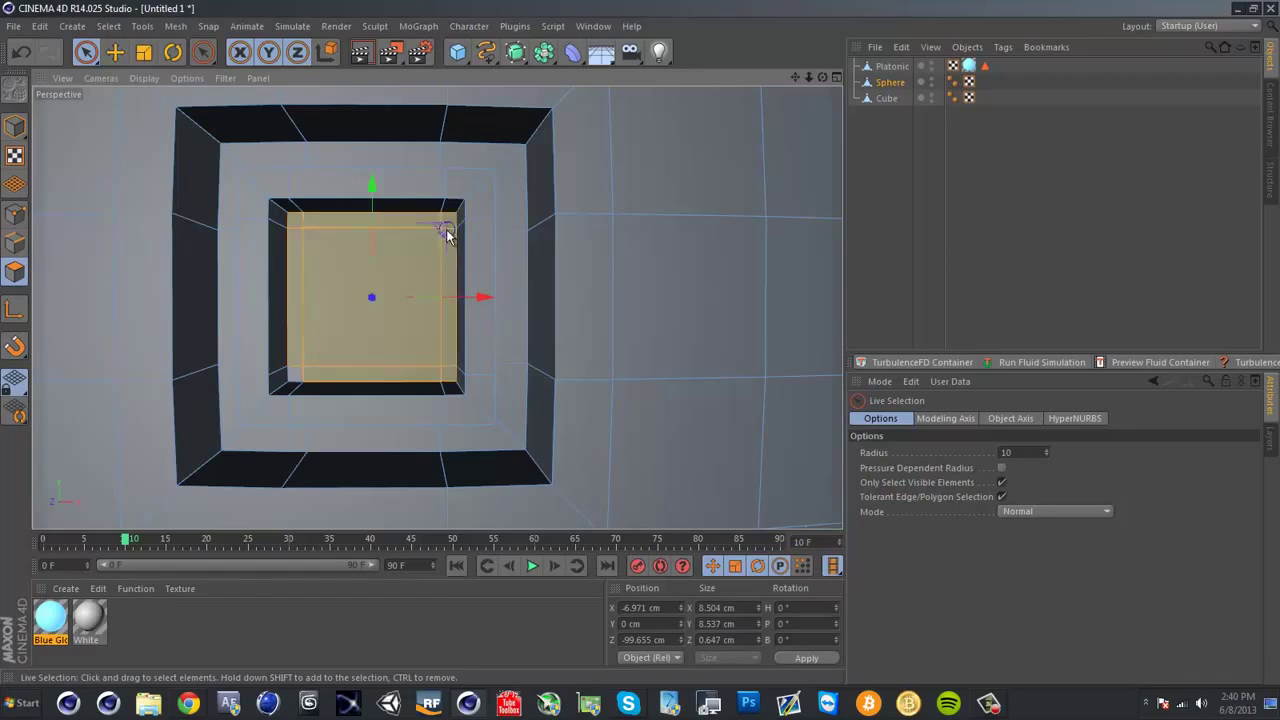
Add the innermost panel of the sphere's opposite recess to the selection and apply the Blue Glow material to it
{"action": "scroll", "coordinate": [371, 337], "scroll_direction": "down", "scroll_amount": 10}
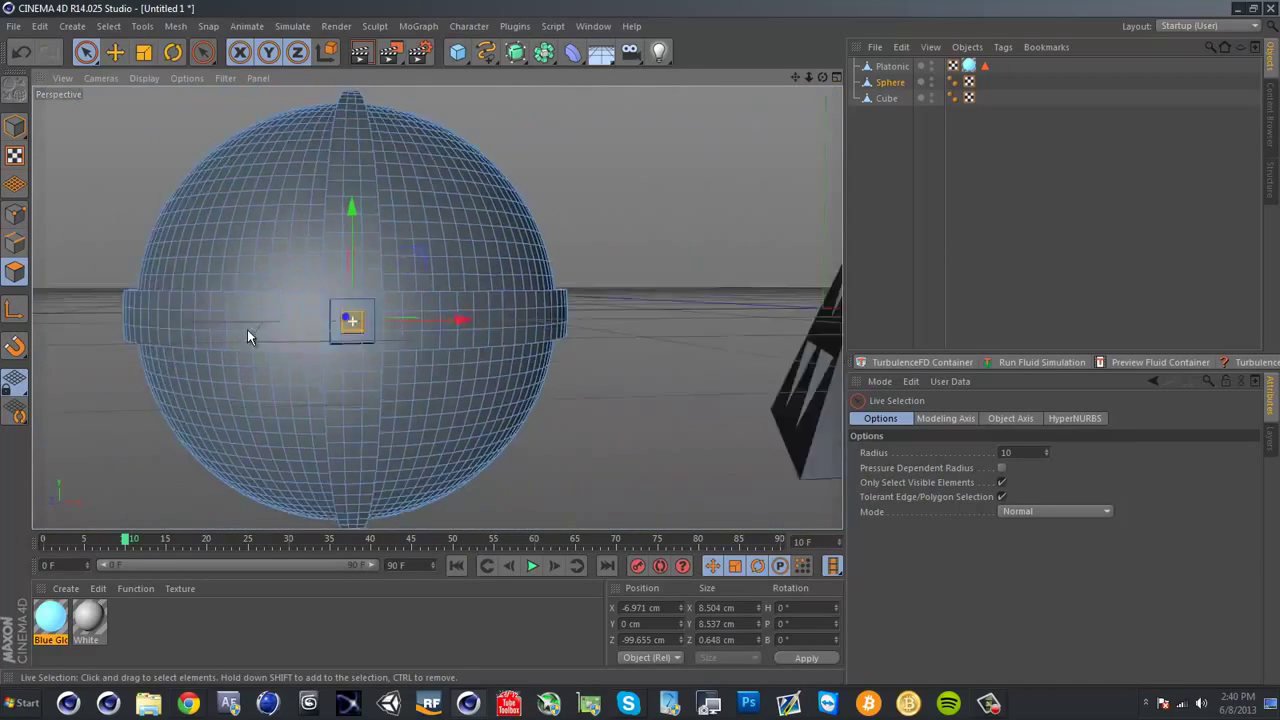
{"action": "left_click_drag", "start_coordinate": [247, 336], "coordinate": [658, 307], "text": "alt"}
{"action": "scroll", "coordinate": [658, 307], "scroll_direction": "up", "scroll_amount": 10}
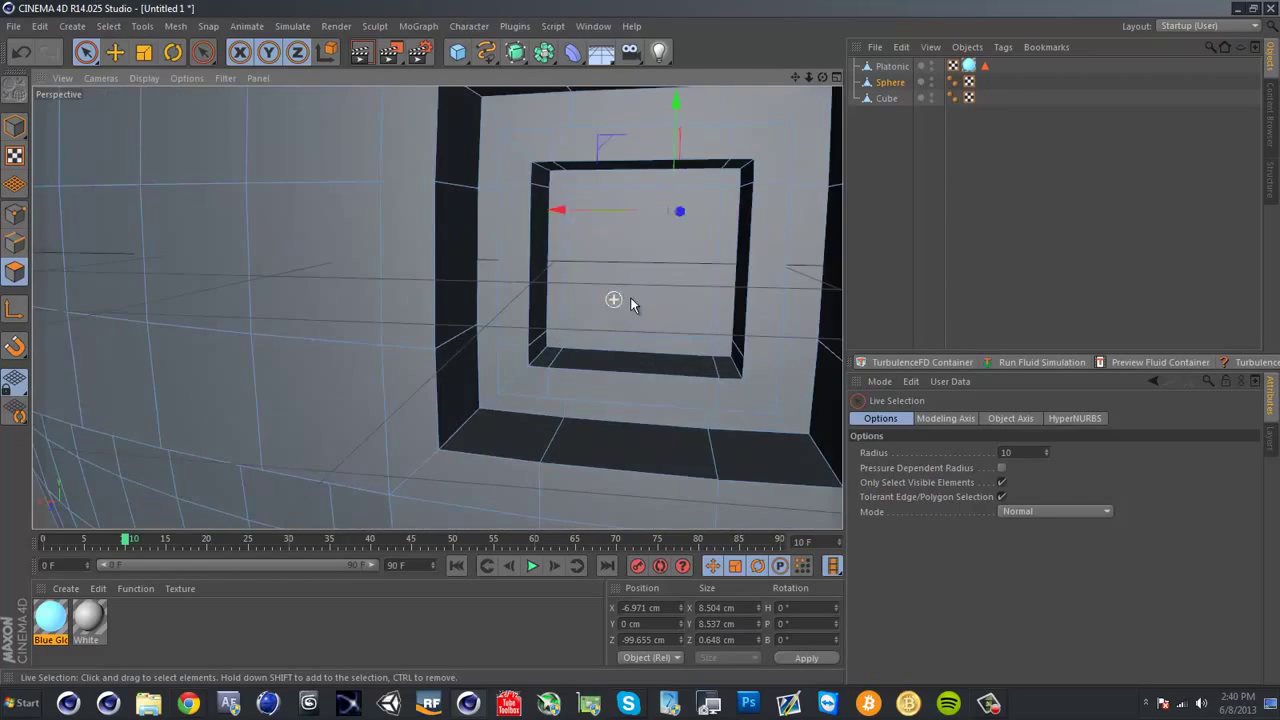
{"action": "scroll", "coordinate": [616, 282], "scroll_direction": "down", "scroll_amount": 5}
{"action": "scroll", "coordinate": [614, 282], "scroll_direction": "up", "scroll_amount": 3}
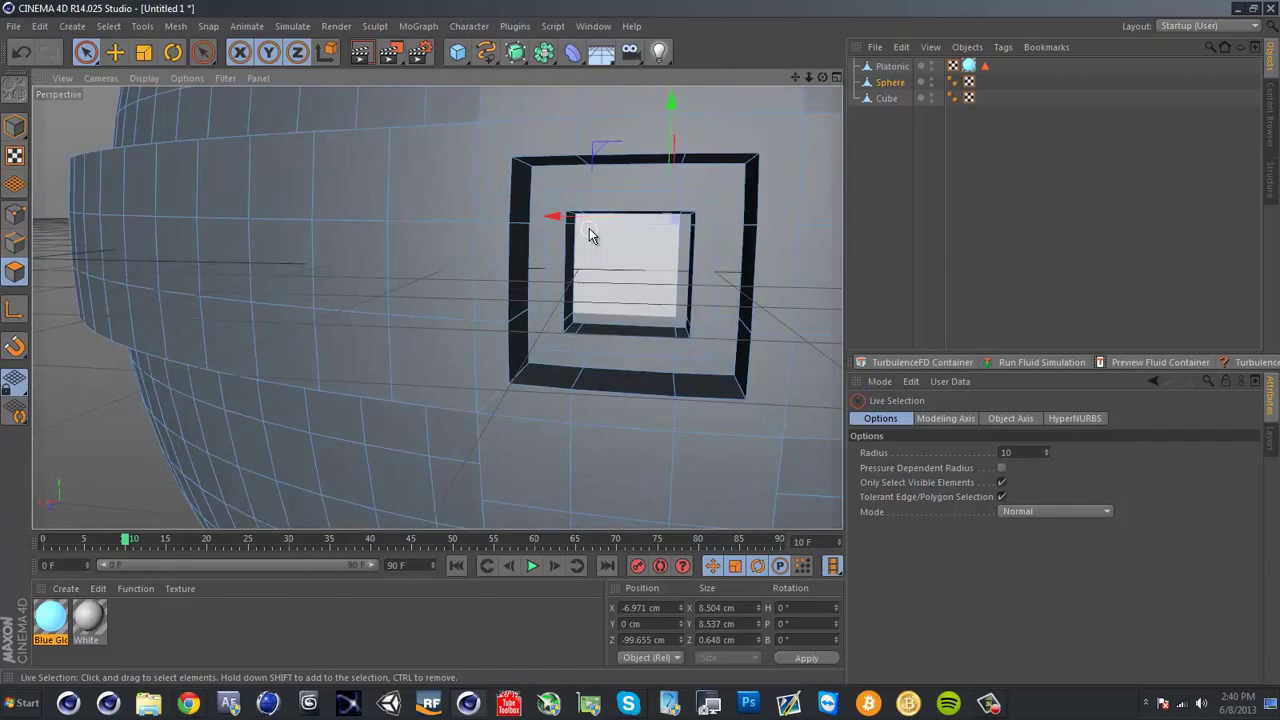
{"action": "left_click", "coordinate": [590, 231], "text": "shift"}
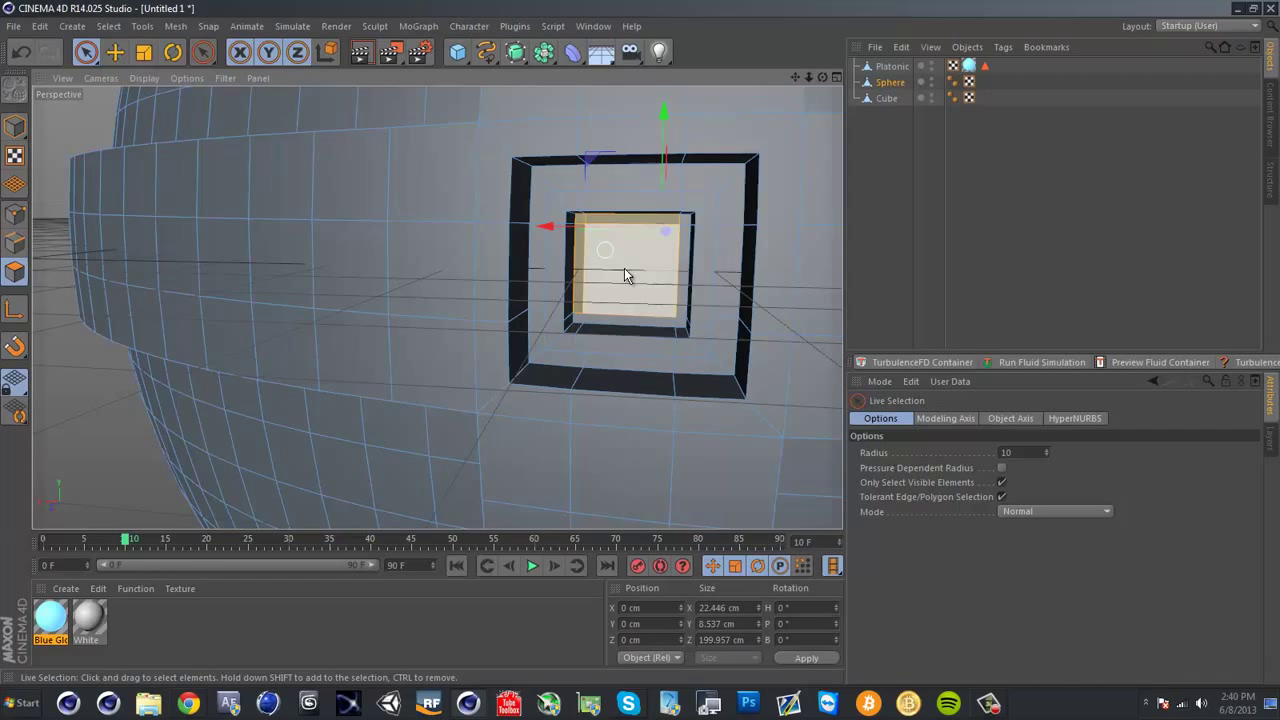
{"action": "left_click", "coordinate": [672, 316], "text": "shift"}
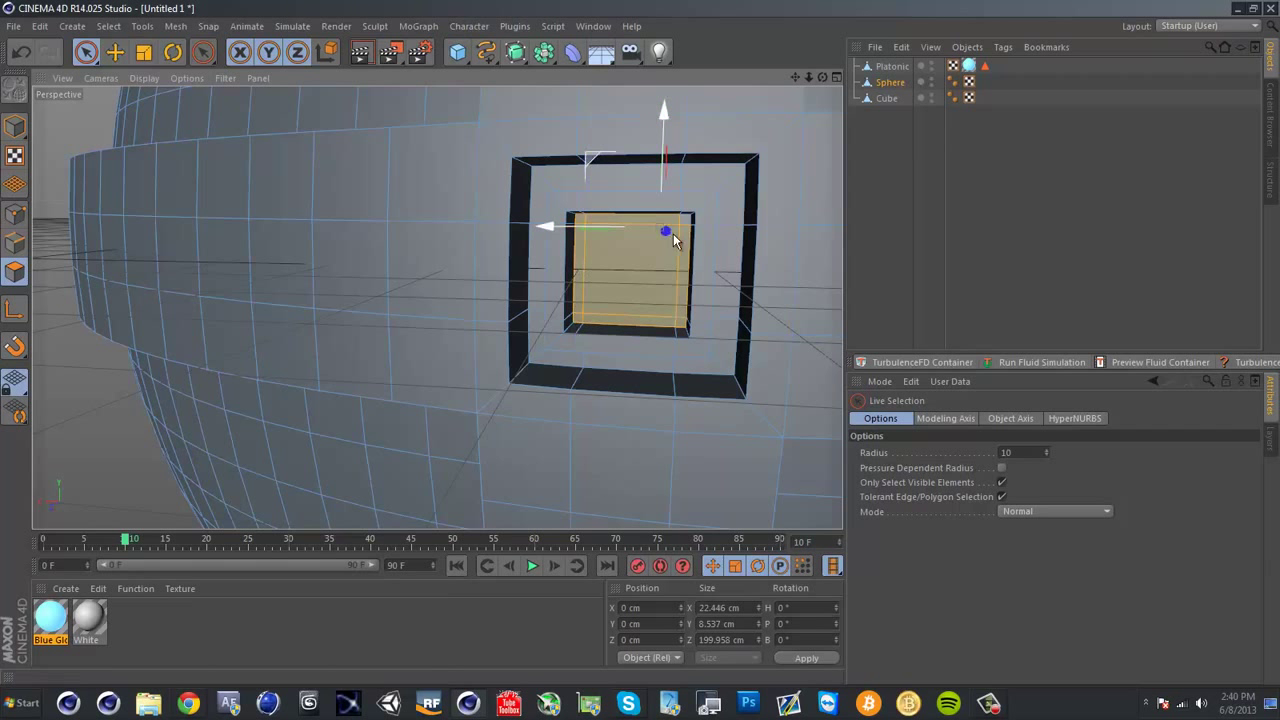
{"action": "left_click_drag", "start_coordinate": [44, 613], "coordinate": [960, 316]}
{"action": "scroll", "coordinate": [641, 284], "scroll_direction": "down", "scroll_amount": 5}
{"action": "left_click_drag", "start_coordinate": [390, 270], "coordinate": [634, 257], "text": "alt"}
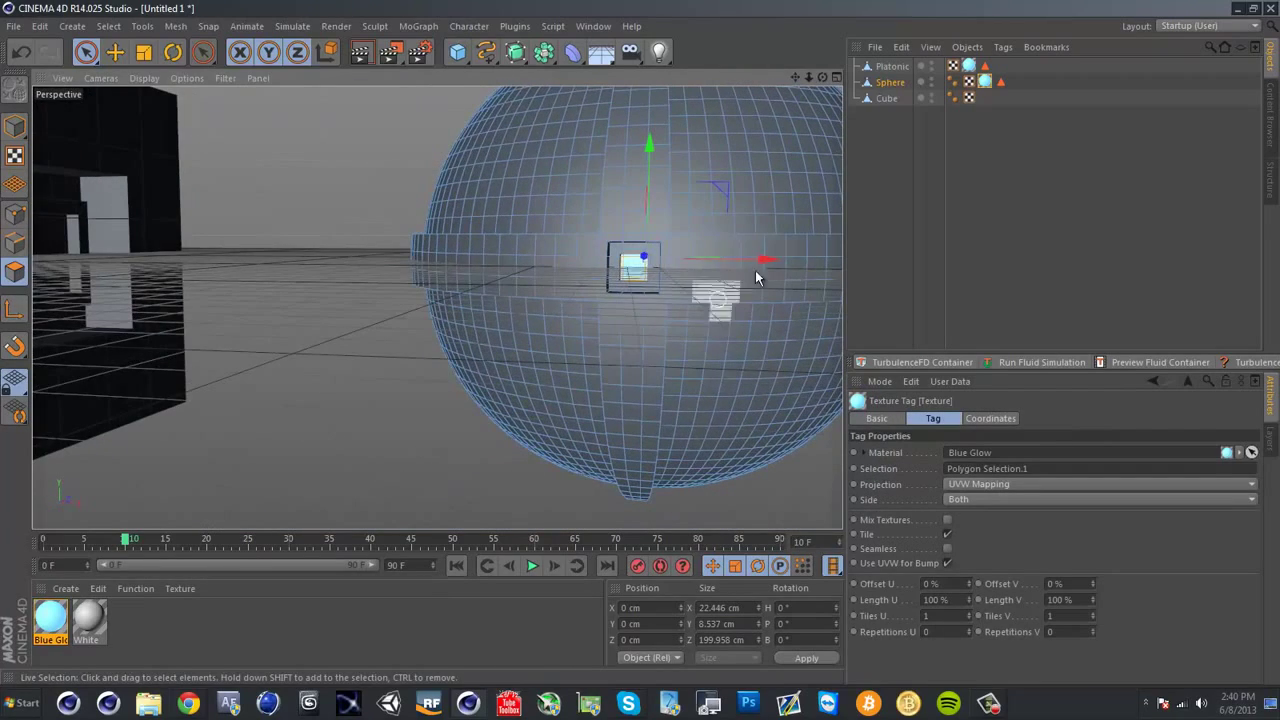
On the Cube, select all polygons of the flat frame around the inner square of one side's recess
{"action": "scroll", "coordinate": [664, 271], "scroll_direction": "up", "scroll_amount": 1}
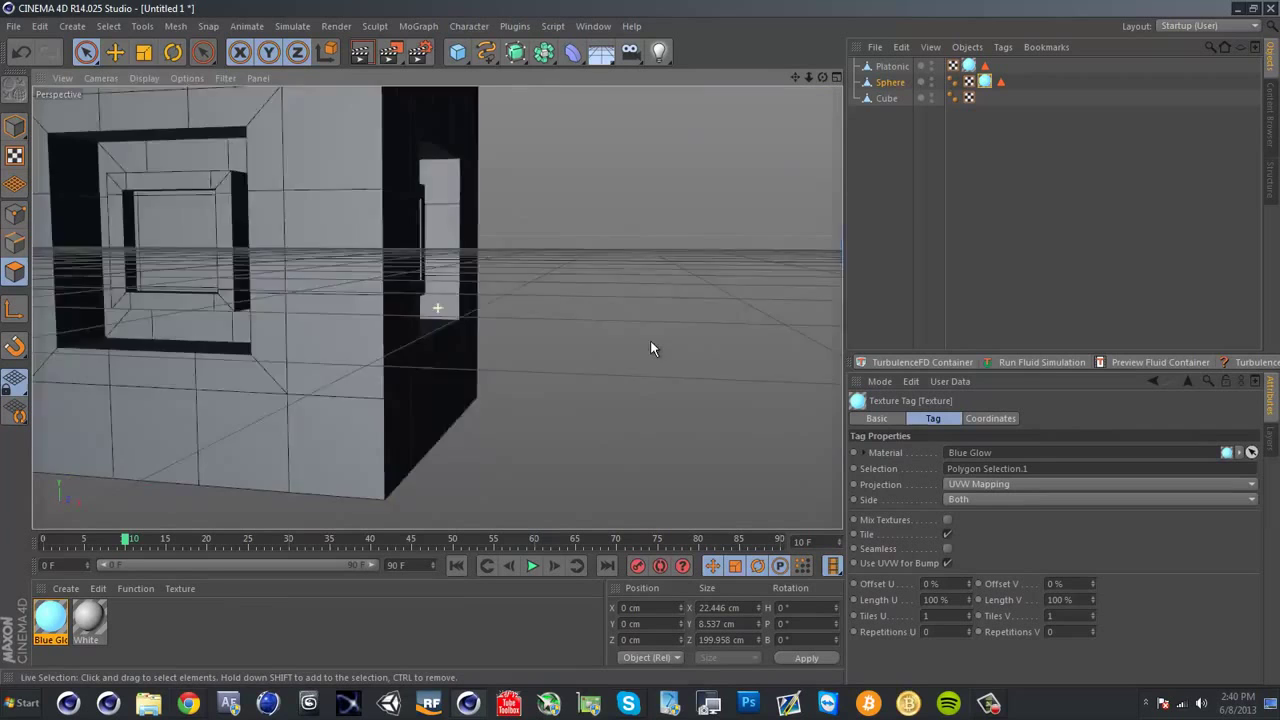
{"action": "left_click_drag", "start_coordinate": [650, 339], "coordinate": [628, 171], "text": "alt"}
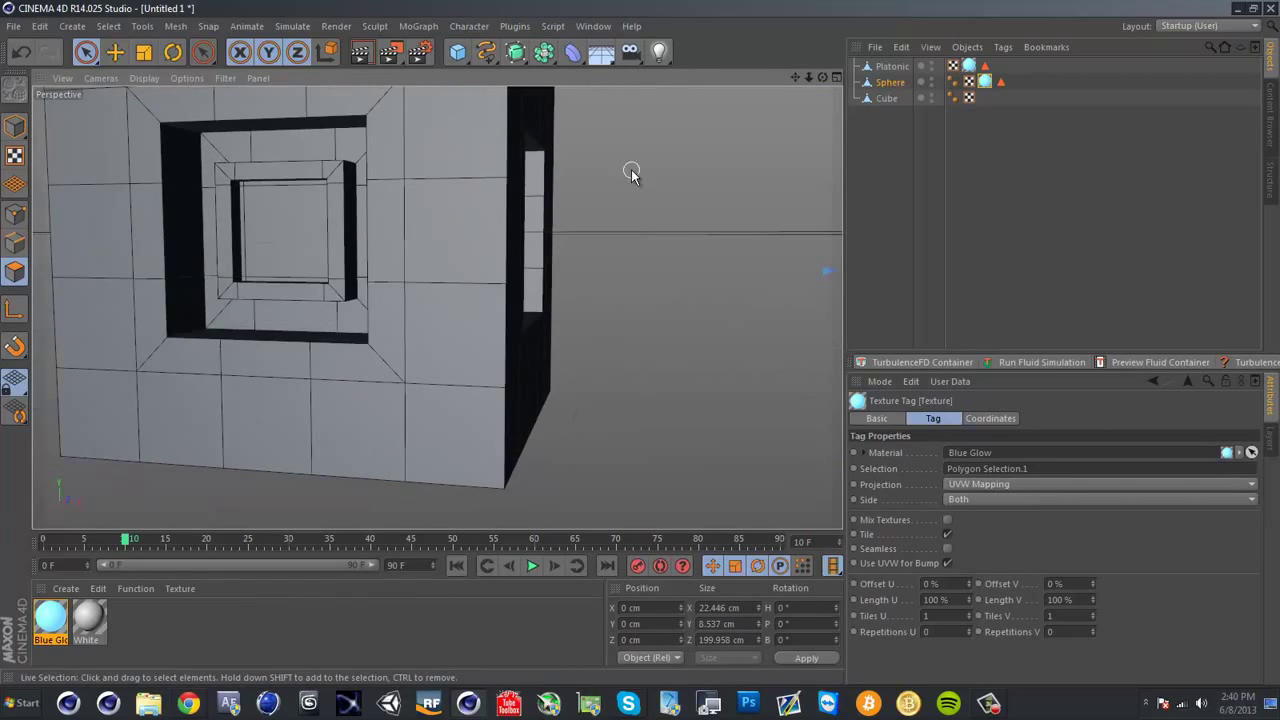
{"action": "left_click", "coordinate": [888, 99]}
{"action": "scroll", "coordinate": [370, 304], "scroll_direction": "down", "scroll_amount": 3}
{"action": "left_click_drag", "start_coordinate": [359, 252], "coordinate": [494, 276], "text": "alt"}
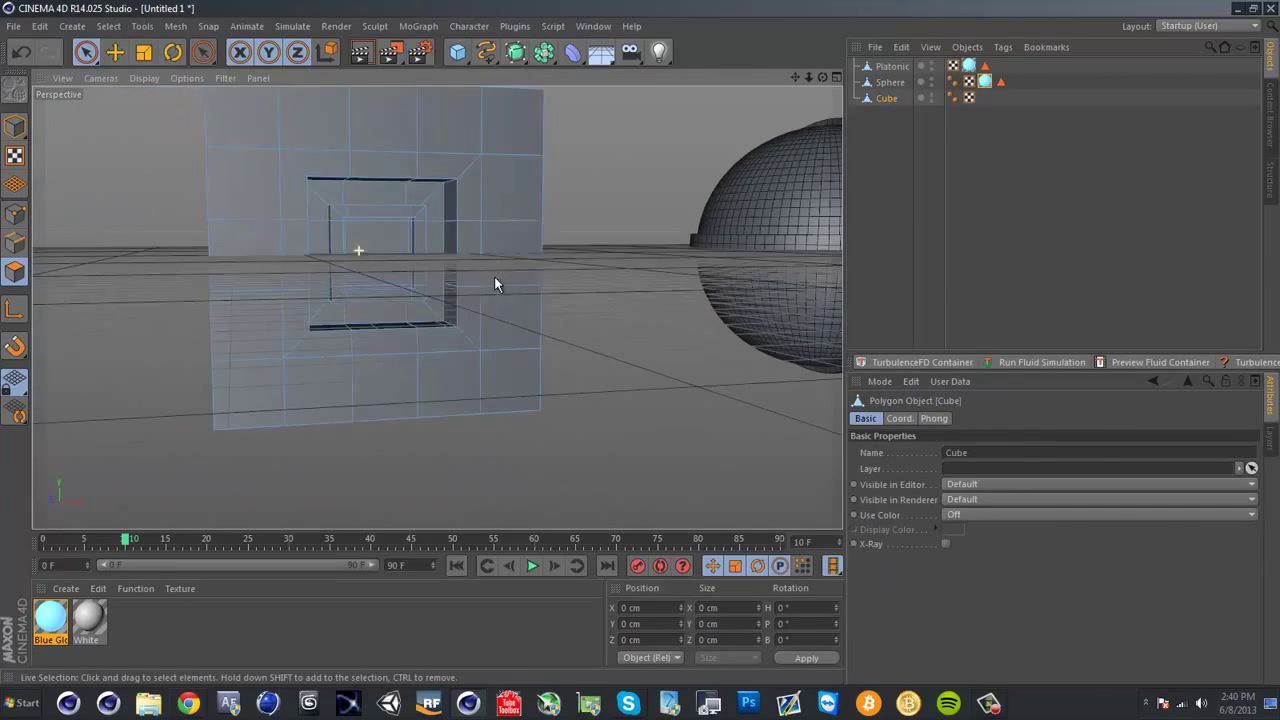
{"action": "middle_click_drag", "start_coordinate": [355, 252], "coordinate": [469, 293], "text": "alt"}
{"action": "scroll", "coordinate": [469, 293], "scroll_direction": "up", "scroll_amount": 5}
{"action": "mouse_move", "coordinate": [469, 295]}
{"action": "left_mouse_down", "text": "alt"}
{"action": "mouse_move", "coordinate": [517, 289]}
{"action": "mouse_move", "coordinate": [509, 309]}
{"action": "mouse_move", "coordinate": [470, 280]}
{"action": "left_mouse_up", "text": "alt"}
{"action": "left_click", "coordinate": [365, 193]}
{"action": "left_click", "coordinate": [471, 186], "text": "shift"}
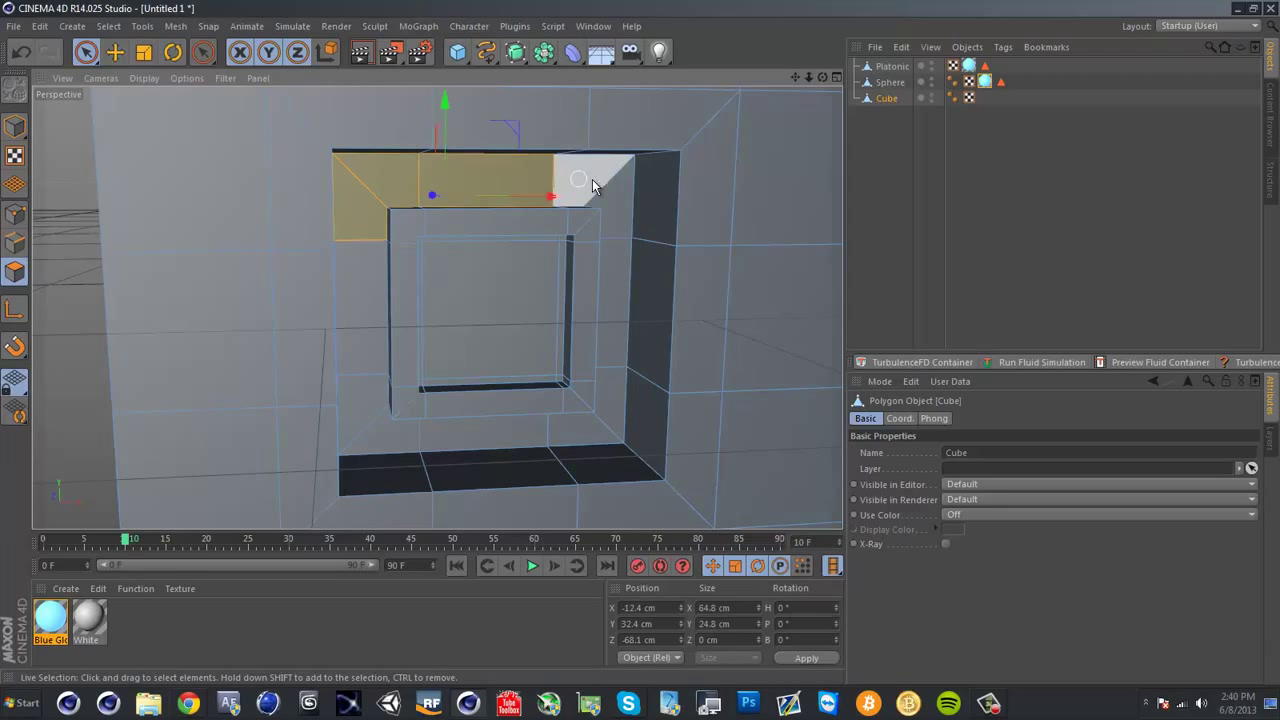
{"action": "left_click", "coordinate": [593, 181], "text": "shift"}
{"action": "left_click", "coordinate": [618, 300], "text": "shift"}
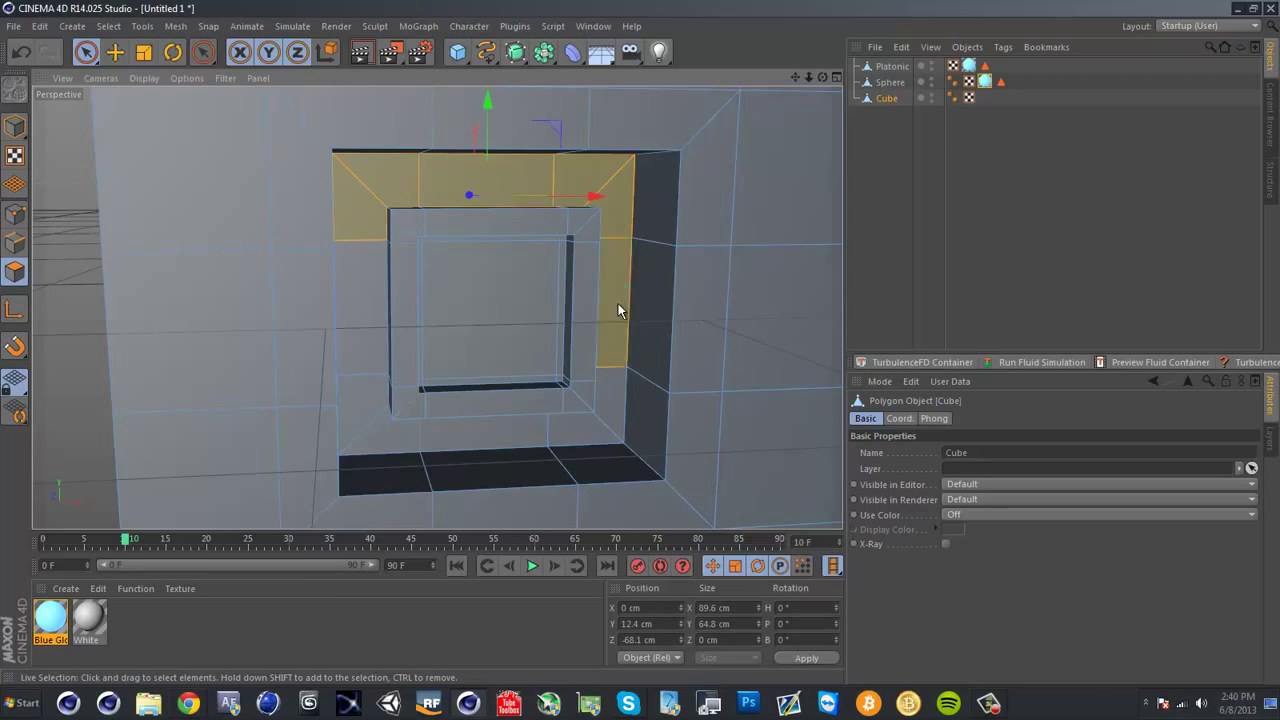
{"action": "left_click", "coordinate": [607, 430], "text": "shift"}
{"action": "left_click", "coordinate": [462, 438], "text": "shift"}
{"action": "left_click", "coordinate": [374, 437], "text": "shift"}
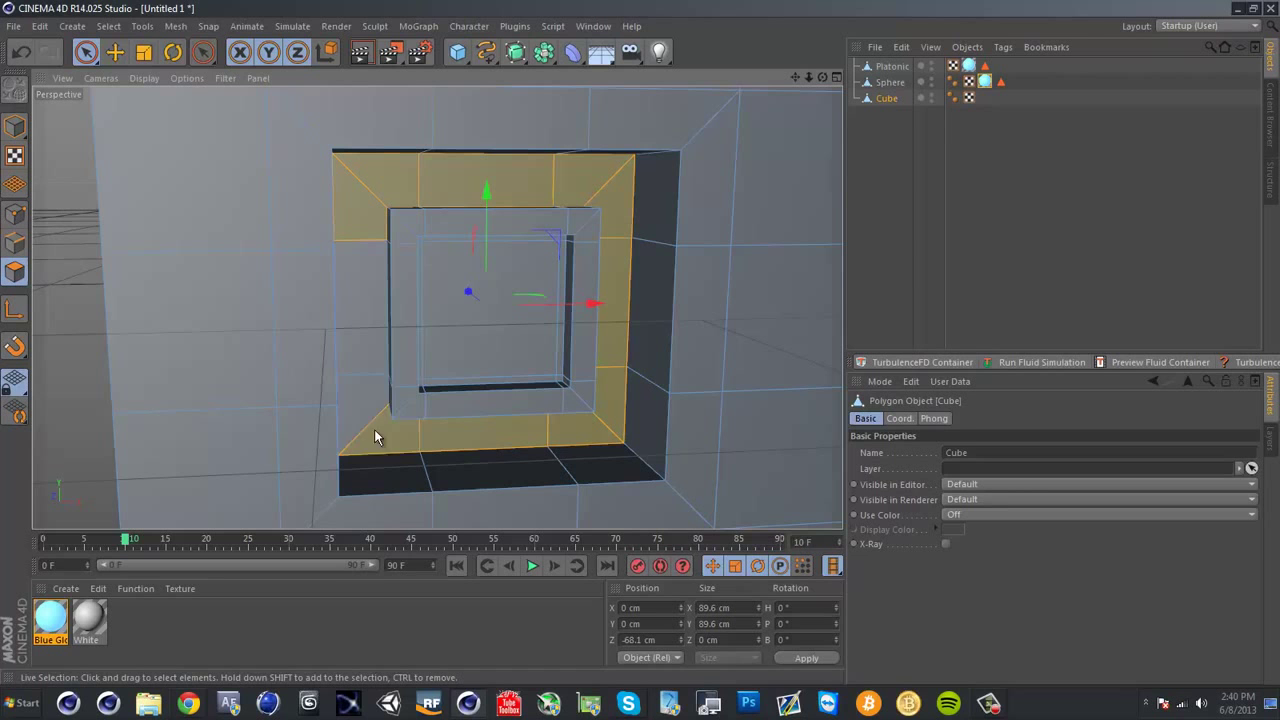
{"action": "left_click", "coordinate": [362, 338], "text": "shift"}
Add the matching frame polygons in the adjacent side's recess of the cube to the selection
{"action": "scroll", "coordinate": [420, 340], "scroll_direction": "down", "scroll_amount": 5}
{"action": "left_click_drag", "start_coordinate": [391, 342], "coordinate": [643, 312], "text": "alt"}
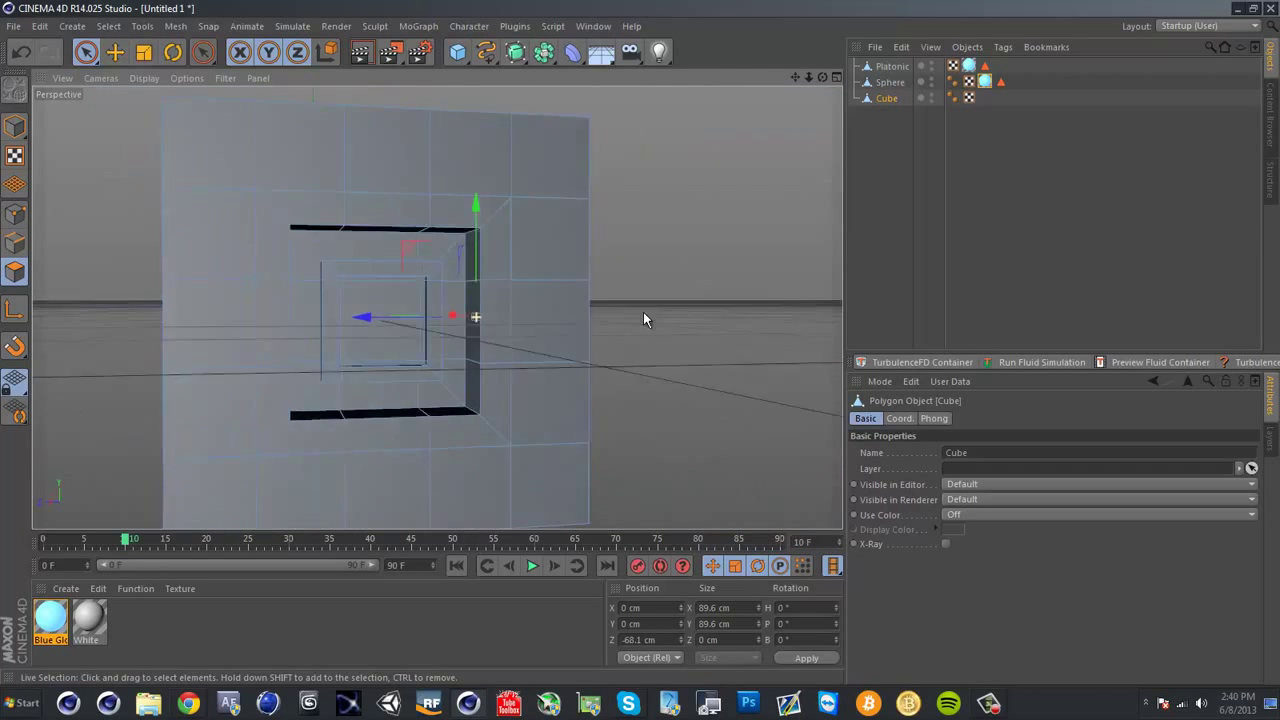
{"action": "scroll", "coordinate": [442, 225], "scroll_direction": "up", "scroll_amount": 5}
{"action": "left_click", "coordinate": [458, 243], "text": "shift"}
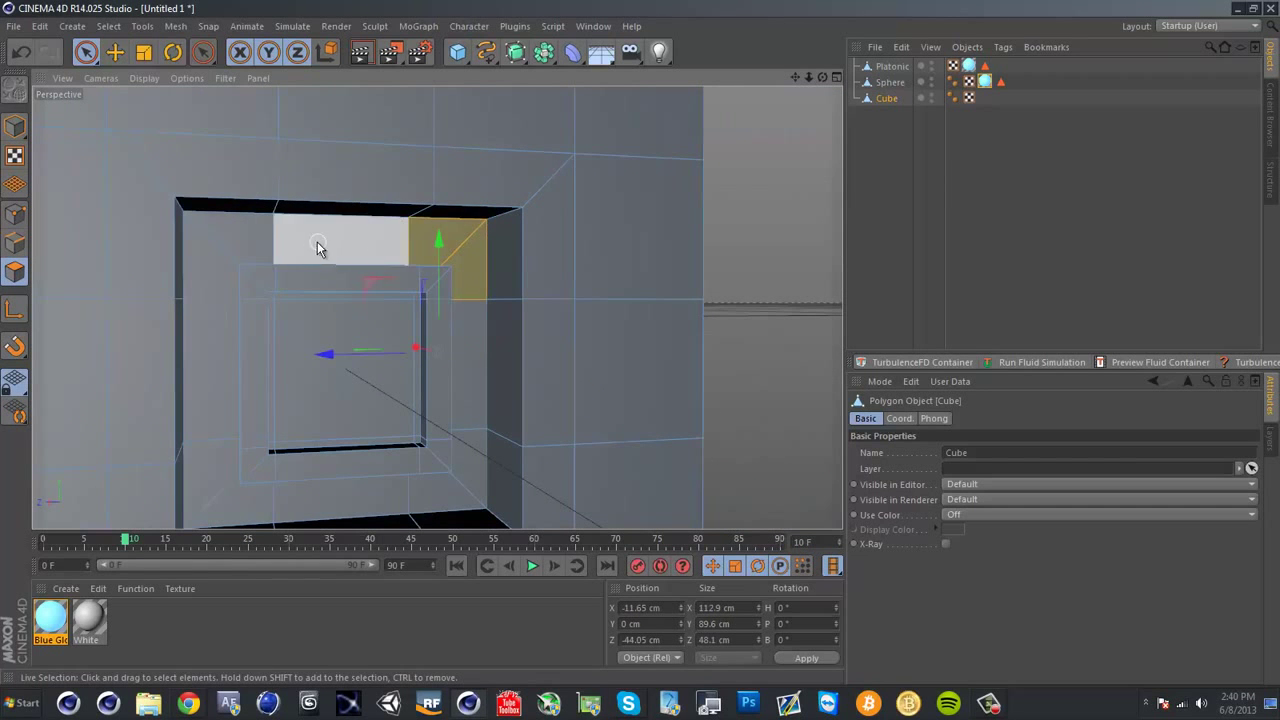
{"action": "mouse_move", "coordinate": [318, 243]}
{"action": "left_mouse_down", "text": "shift"}
{"action": "mouse_move", "coordinate": [204, 245]}
{"action": "mouse_move", "coordinate": [201, 371]}
{"action": "mouse_move", "coordinate": [209, 471]}
{"action": "mouse_move", "coordinate": [312, 503]}
{"action": "left_mouse_up", "text": "shift"}
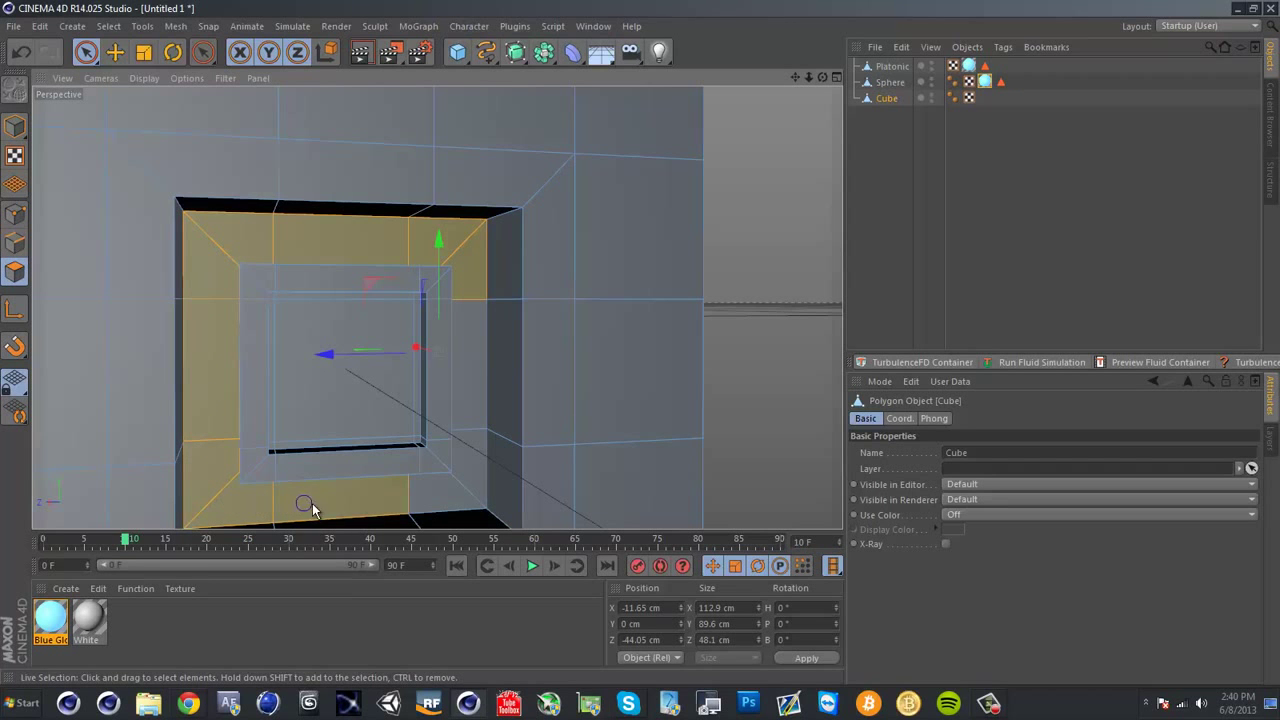
{"action": "mouse_move", "coordinate": [442, 490]}
{"action": "left_mouse_down", "text": "shift"}
{"action": "mouse_move", "coordinate": [466, 477]}
{"action": "mouse_move", "coordinate": [477, 384]}
{"action": "mouse_move", "coordinate": [323, 352]}
{"action": "mouse_move", "coordinate": [428, 331]}
{"action": "mouse_move", "coordinate": [451, 430]}
{"action": "mouse_move", "coordinate": [423, 398]}
{"action": "mouse_move", "coordinate": [294, 340]}
{"action": "mouse_move", "coordinate": [166, 247]}
{"action": "left_mouse_up", "text": "shift"}
Add the flat frame polygons around the inner square in the cube's remaining side recesses to the selection
{"action": "mouse_move", "coordinate": [114, 194]}
{"action": "left_mouse_down", "text": "shift"}
{"action": "mouse_move", "coordinate": [177, 371]}
{"action": "mouse_move", "coordinate": [280, 491]}
{"action": "mouse_move", "coordinate": [341, 535]}
{"action": "mouse_move", "coordinate": [571, 451]}
{"action": "mouse_move", "coordinate": [663, 323]}
{"action": "mouse_move", "coordinate": [637, 271]}
{"action": "mouse_move", "coordinate": [590, 340]}
{"action": "mouse_move", "coordinate": [437, 211]}
{"action": "mouse_move", "coordinate": [197, 309]}
{"action": "mouse_move", "coordinate": [422, 213]}
{"action": "left_mouse_up", "text": "shift"}
{"action": "right_click_drag", "start_coordinate": [556, 323], "coordinate": [500, 350], "text": "alt"}
{"action": "left_click_drag", "start_coordinate": [508, 363], "coordinate": [682, 132], "text": "alt"}
{"action": "left_click_drag", "start_coordinate": [704, 291], "coordinate": [338, 205], "text": "alt"}
{"action": "right_click_drag", "start_coordinate": [434, 240], "coordinate": [541, 287], "text": "alt"}
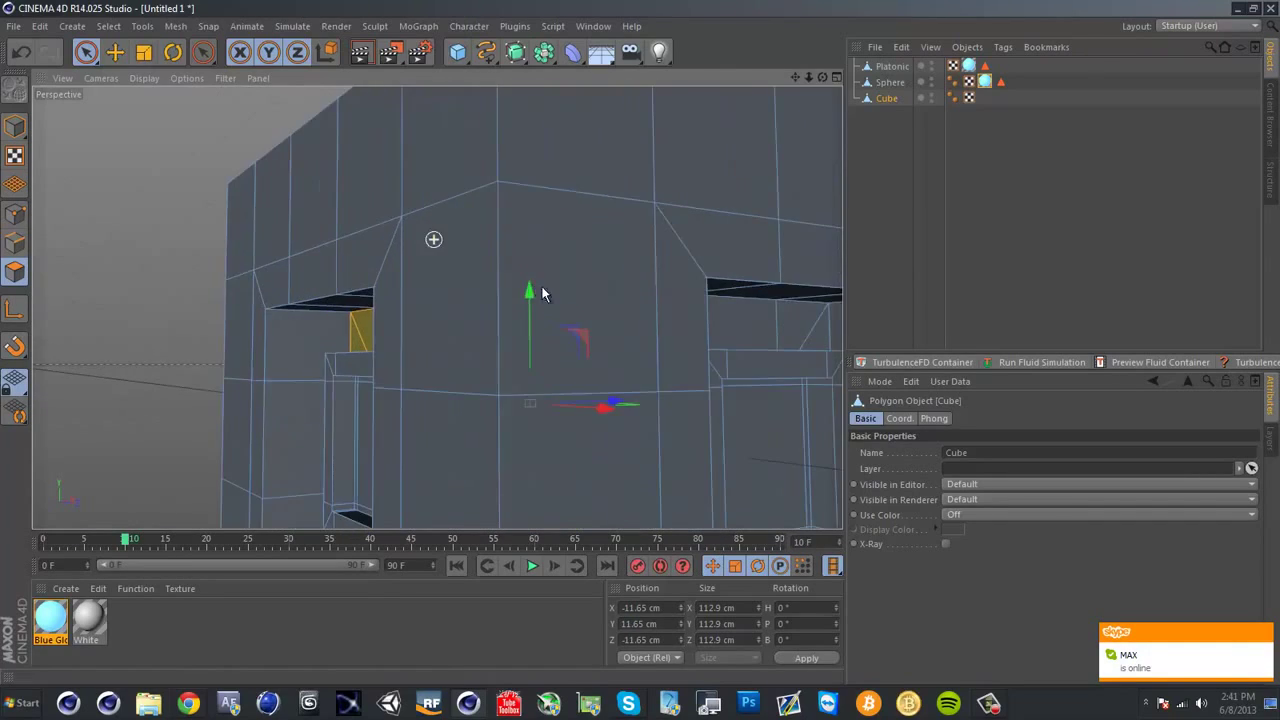
{"action": "left_click_drag", "start_coordinate": [437, 306], "coordinate": [300, 304], "text": "alt"}
{"action": "right_click_drag", "start_coordinate": [345, 355], "coordinate": [410, 335], "text": "alt"}
{"action": "mouse_move", "coordinate": [370, 315]}
{"action": "left_mouse_down", "text": "shift"}
{"action": "mouse_move", "coordinate": [486, 303]}
{"action": "mouse_move", "coordinate": [613, 318]}
{"action": "left_mouse_up", "text": "shift"}
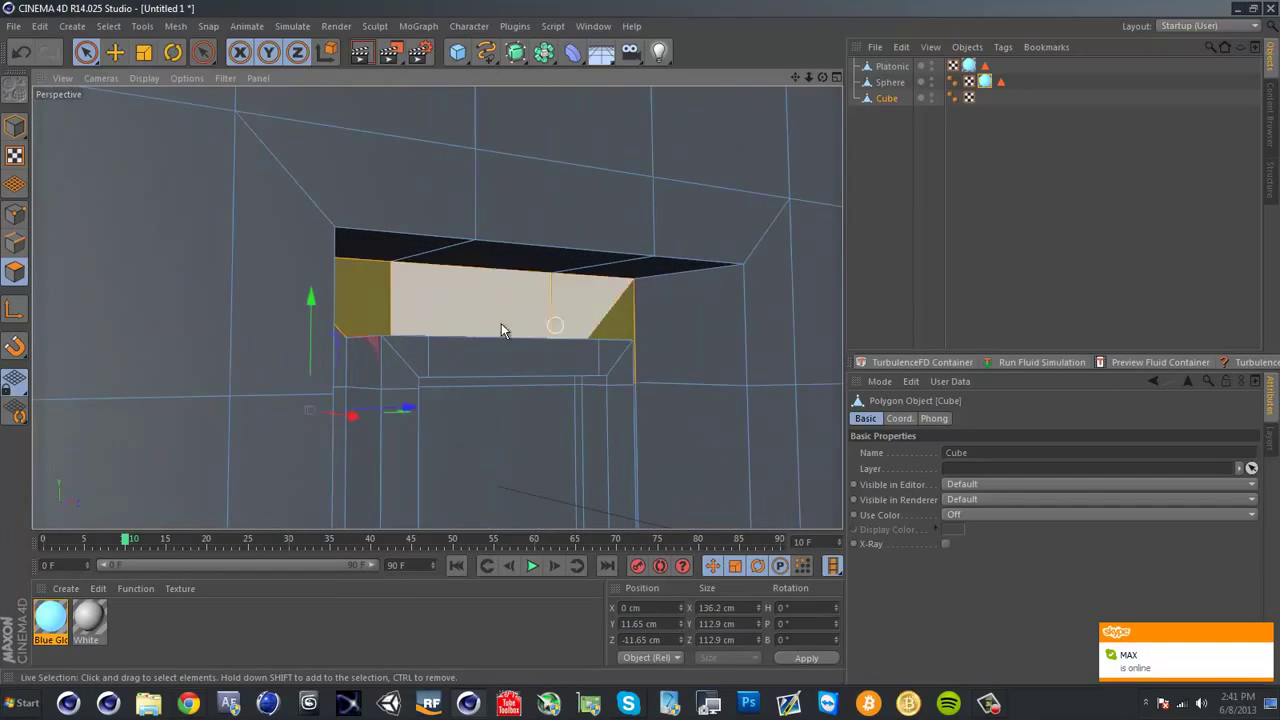
{"action": "mouse_move", "coordinate": [501, 323]}
{"action": "left_mouse_down", "text": "alt"}
{"action": "mouse_move", "coordinate": [357, 301]}
{"action": "mouse_move", "coordinate": [233, 310]}
{"action": "mouse_move", "coordinate": [245, 285]}
{"action": "left_mouse_up", "text": "alt"}
{"action": "mouse_move", "coordinate": [151, 184]}
{"action": "left_mouse_down", "text": "shift"}
{"action": "mouse_move", "coordinate": [166, 338]}
{"action": "mouse_move", "coordinate": [237, 348]}
{"action": "mouse_move", "coordinate": [231, 388]}
{"action": "mouse_move", "coordinate": [212, 378]}
{"action": "left_mouse_up", "text": "shift"}
{"action": "mouse_move", "coordinate": [128, 400]}
{"action": "left_mouse_down", "text": "shift"}
{"action": "mouse_move", "coordinate": [171, 450]}
{"action": "mouse_move", "coordinate": [443, 451]}
{"action": "mouse_move", "coordinate": [492, 422]}
{"action": "left_mouse_up", "text": "shift"}
Apply the Blue Glow material to the selected frame polygons of the Cube and deselect the object
{"action": "scroll", "coordinate": [495, 378], "scroll_direction": "down", "scroll_amount": 4}
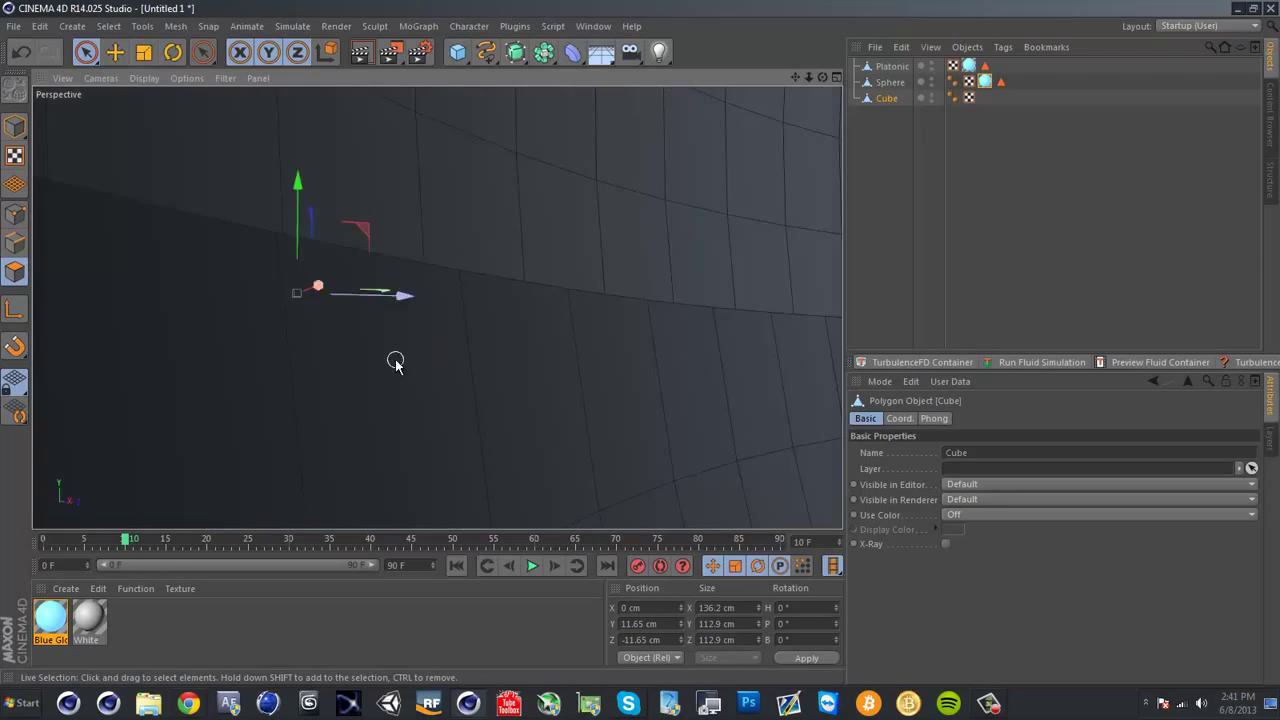
{"action": "left_click_drag", "start_coordinate": [396, 363], "coordinate": [462, 424], "text": "alt"}
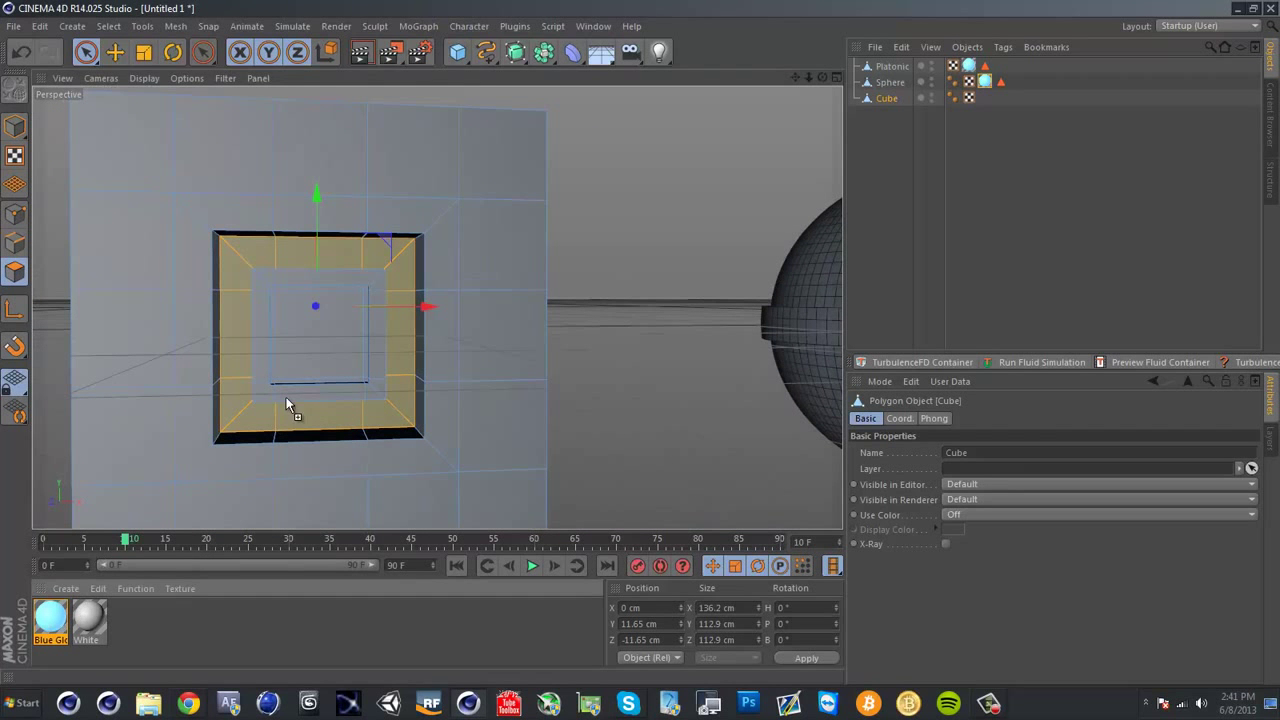
{"action": "left_click_drag", "start_coordinate": [249, 416], "coordinate": [249, 417]}
{"action": "left_click", "coordinate": [886, 257]}
{"action": "scroll", "coordinate": [609, 322], "scroll_direction": "down", "scroll_amount": 7}
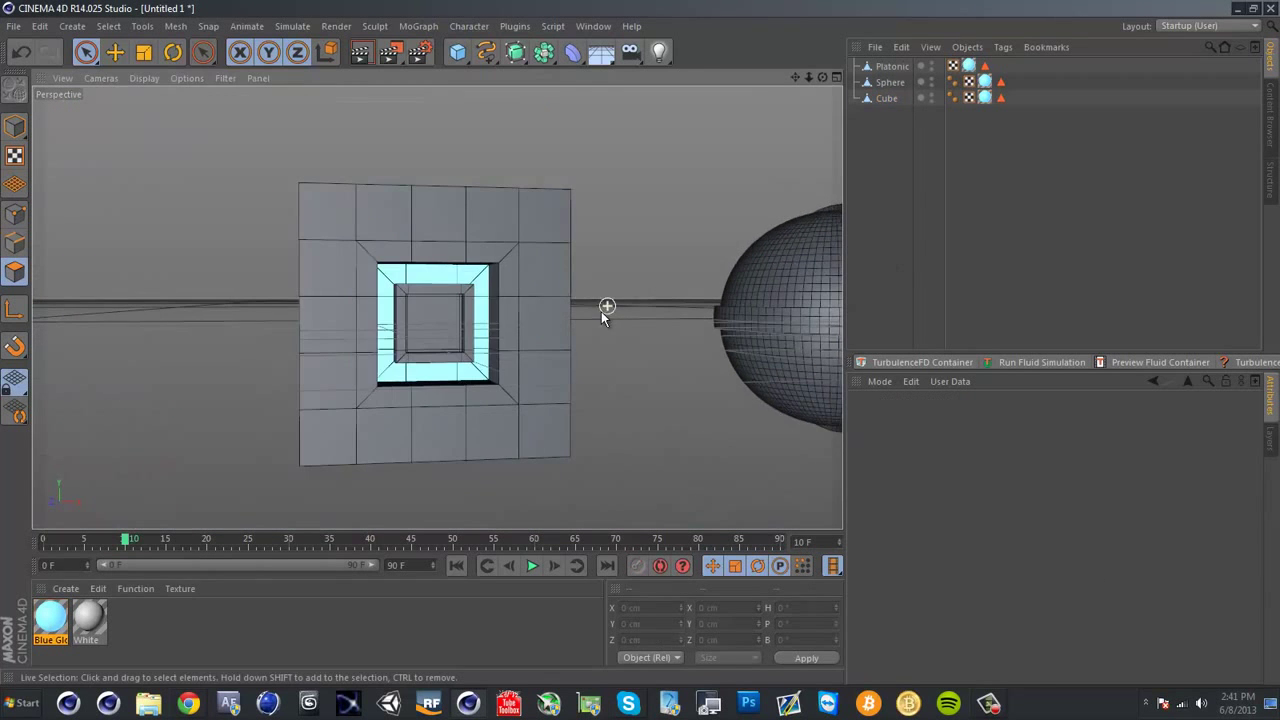
Switch to editing whole objects and move the Sphere about 160 cm along X toward the cube
{"action": "left_click_drag", "start_coordinate": [611, 324], "coordinate": [335, 311], "text": "alt"}
{"action": "left_click", "coordinate": [16, 128]}
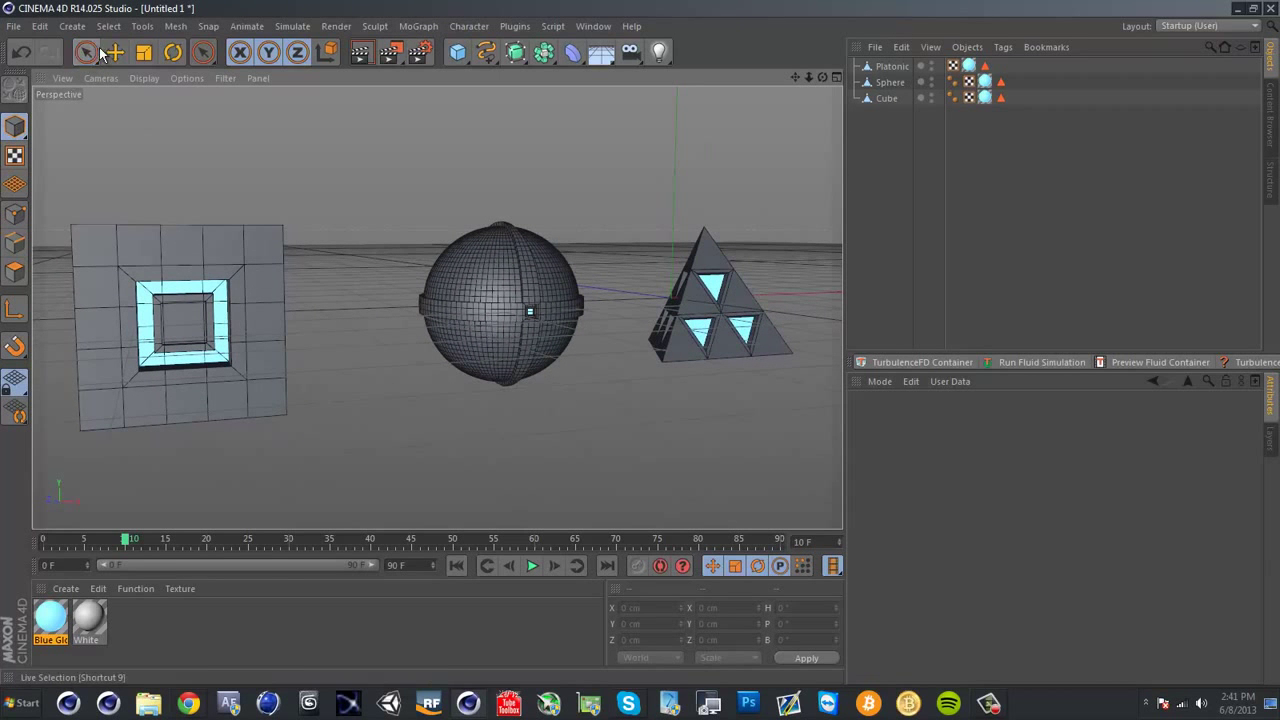
{"action": "left_click", "coordinate": [95, 50]}
{"action": "left_click", "coordinate": [891, 83]}
{"action": "left_click_drag", "start_coordinate": [589, 298], "coordinate": [474, 319]}
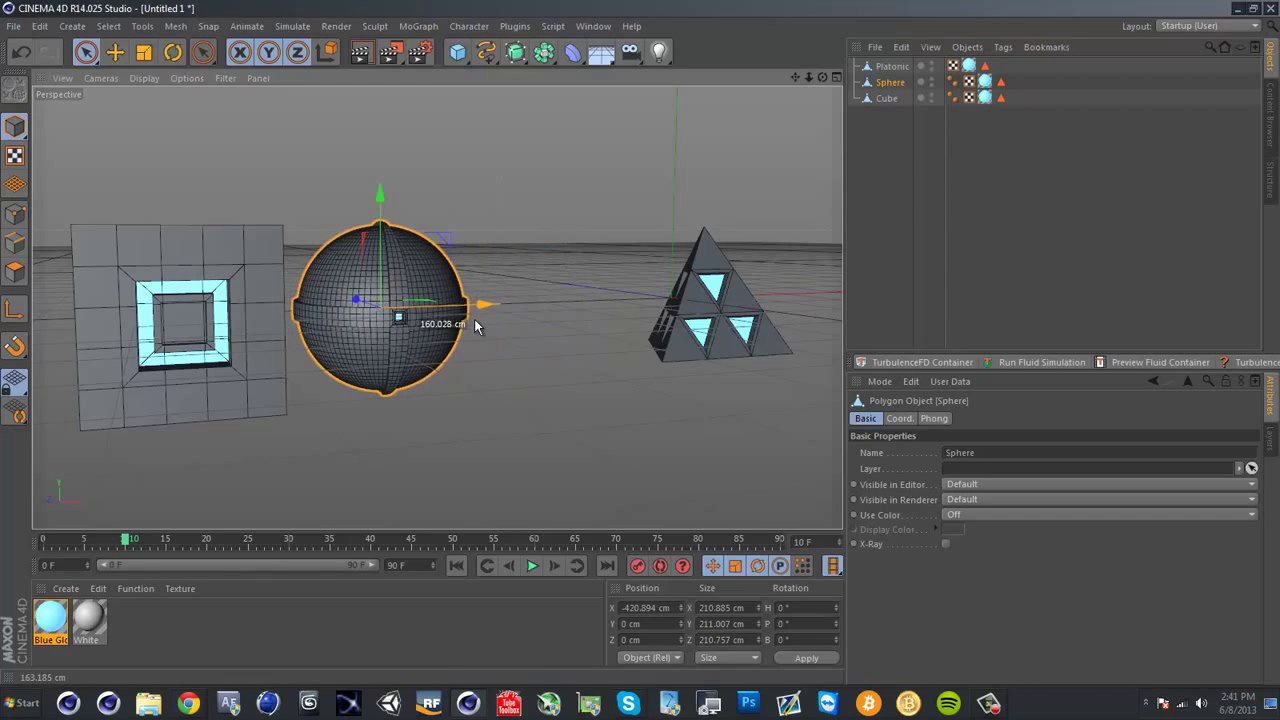
{"action": "scroll", "coordinate": [320, 390], "scroll_direction": "up", "scroll_amount": 2}
Select the Cube and Sphere together and move them along X until the sphere sits close to the pyramid
{"action": "left_click", "coordinate": [888, 98]}
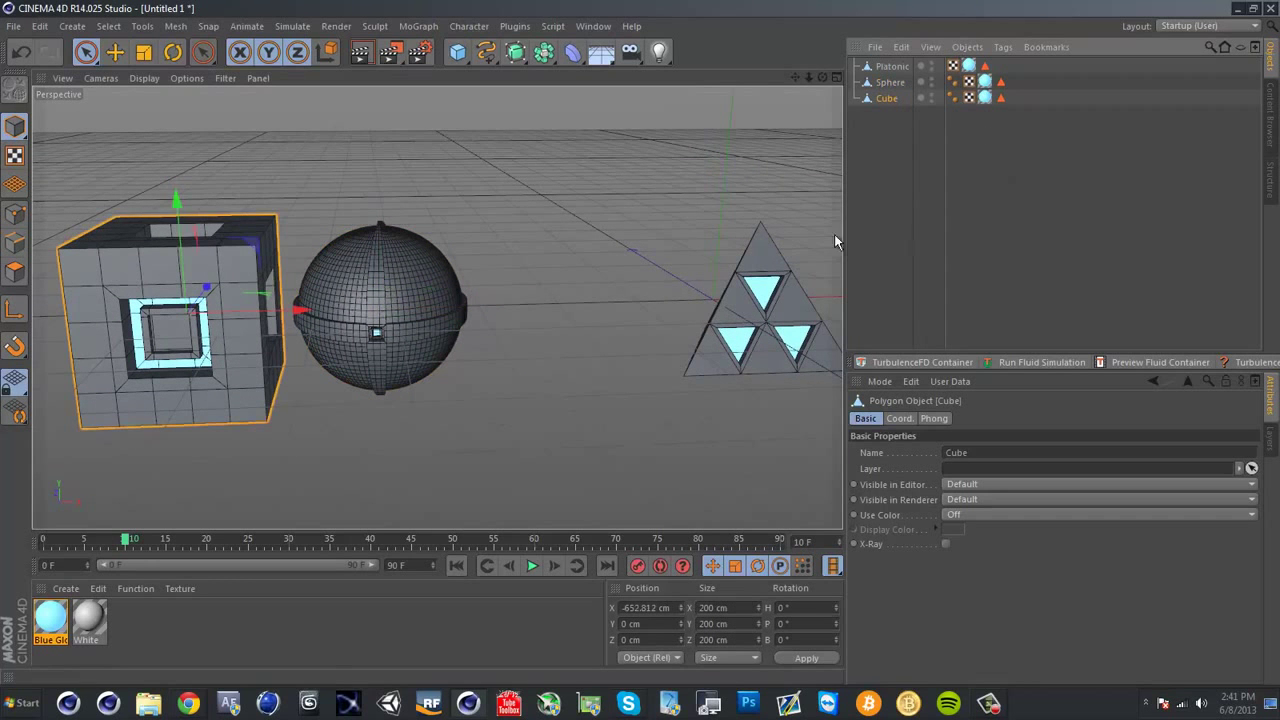
{"action": "left_click", "coordinate": [891, 66]}
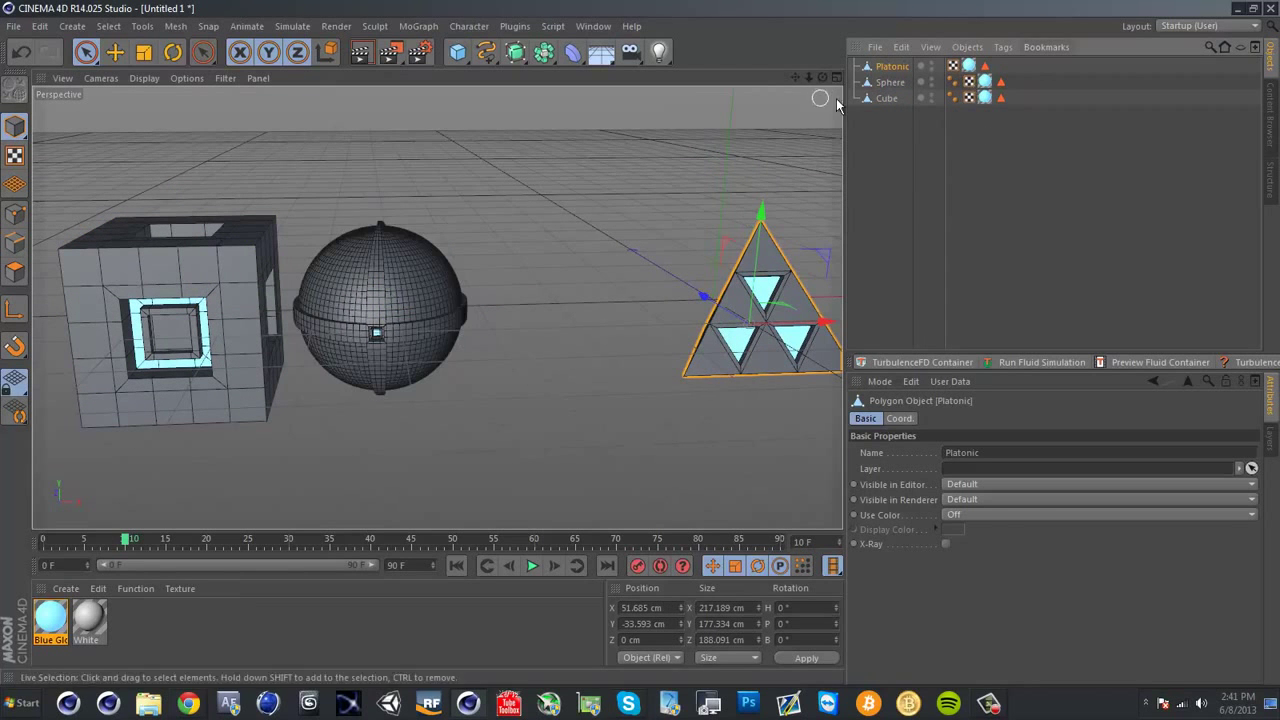
{"action": "left_click", "coordinate": [887, 95]}
{"action": "left_click", "coordinate": [890, 82], "text": "ctrl"}
{"action": "left_click_drag", "start_coordinate": [287, 305], "coordinate": [560, 296]}
{"action": "middle_click_drag", "start_coordinate": [560, 296], "coordinate": [417, 294], "text": "alt"}
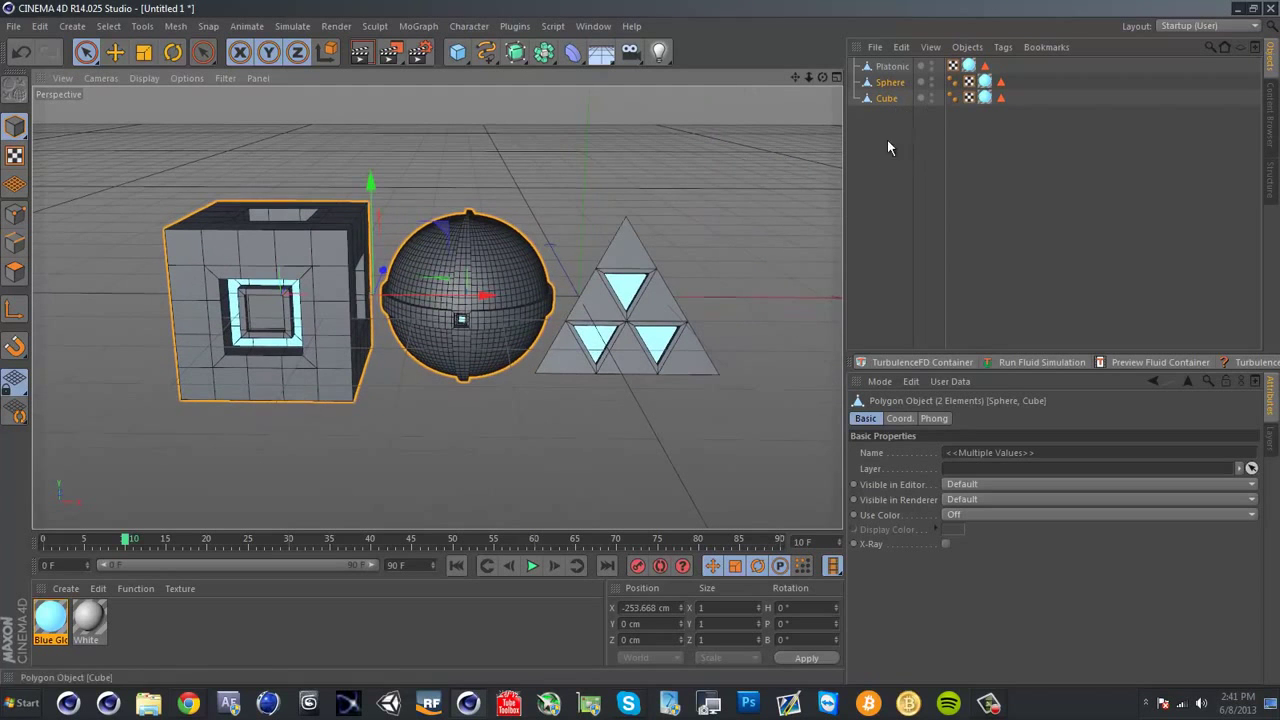
Move the cube, sphere and pyramid together along X and render a preview of the three objects from the front
{"action": "left_click", "coordinate": [891, 67], "text": "ctrl"}
{"action": "left_click_drag", "start_coordinate": [553, 305], "coordinate": [638, 295]}
{"action": "left_click", "coordinate": [906, 204]}
{"action": "middle_click_drag", "start_coordinate": [641, 297], "coordinate": [479, 320], "text": "alt"}
{"action": "scroll", "coordinate": [504, 319], "scroll_direction": "up", "scroll_amount": 3}
{"action": "scroll", "coordinate": [479, 318], "scroll_direction": "down", "scroll_amount": 2}
{"action": "left_click", "coordinate": [359, 54]}
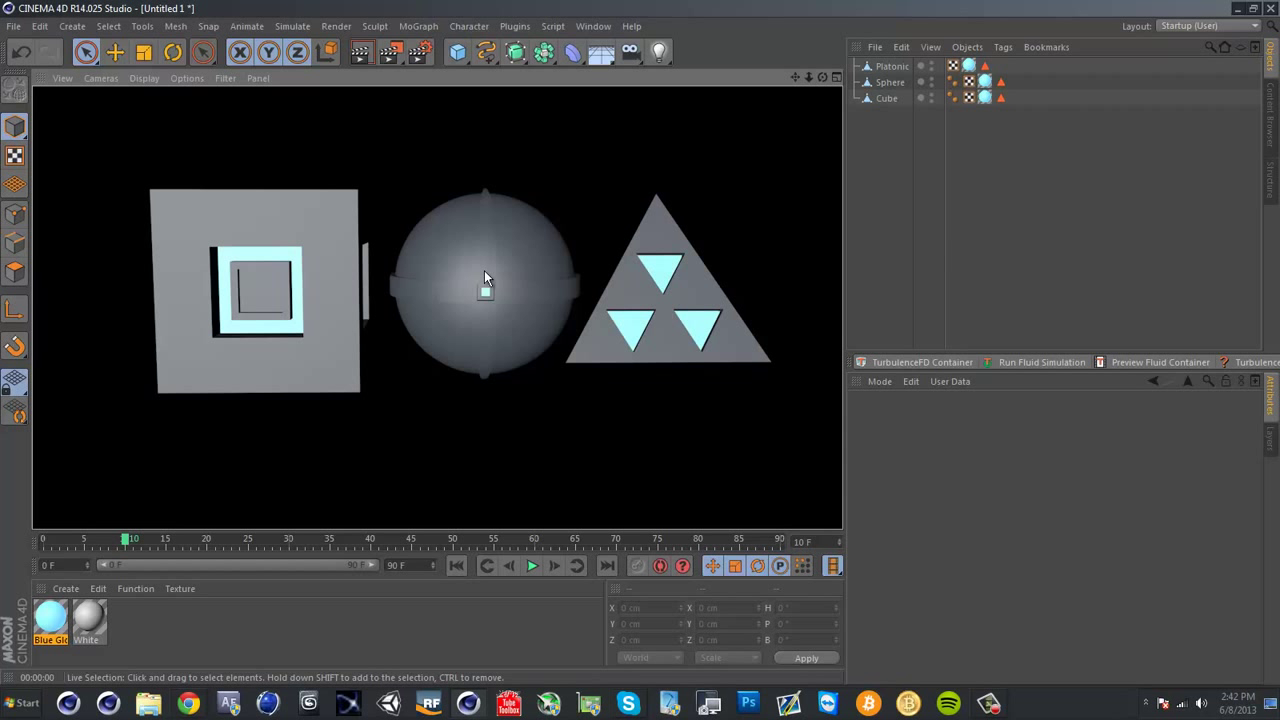
{"action": "left_click", "coordinate": [903, 117]}
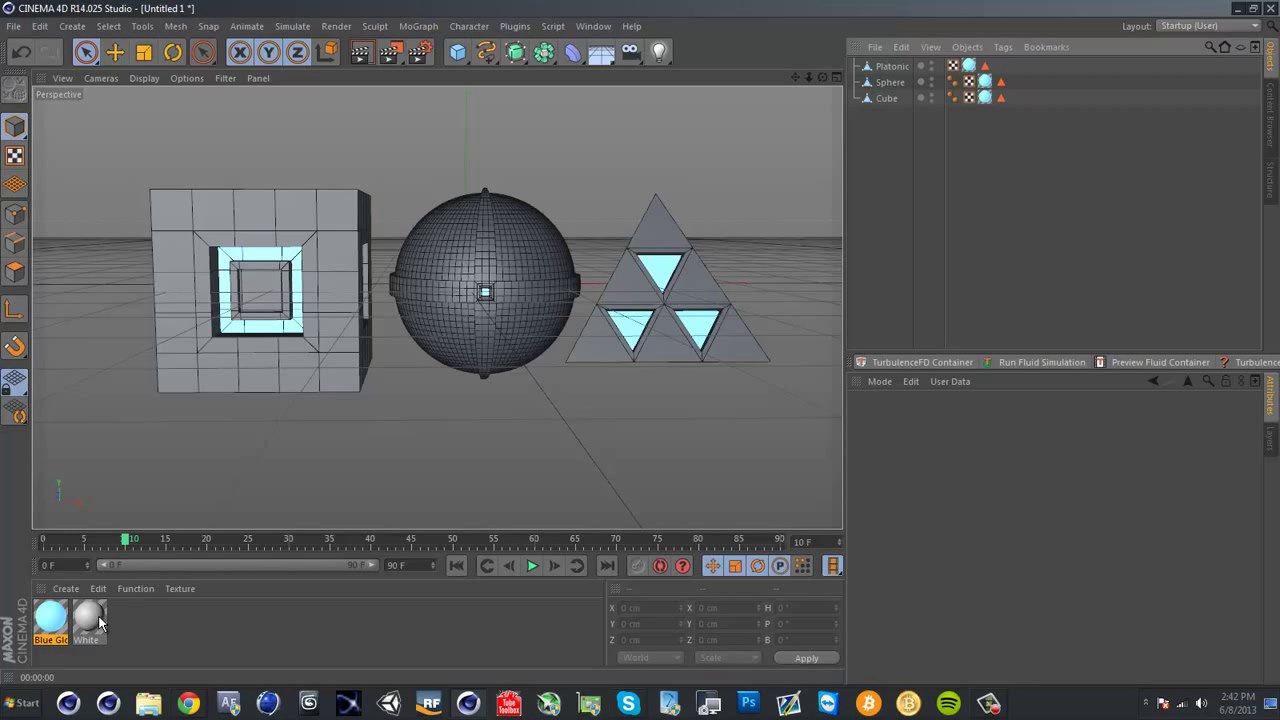
Apply the White material to the Cube, the Sphere and the Platonic pyramid
{"action": "left_click_drag", "start_coordinate": [100, 622], "coordinate": [826, 192]}
{"action": "left_click_drag", "start_coordinate": [875, 103], "coordinate": [914, 85]}
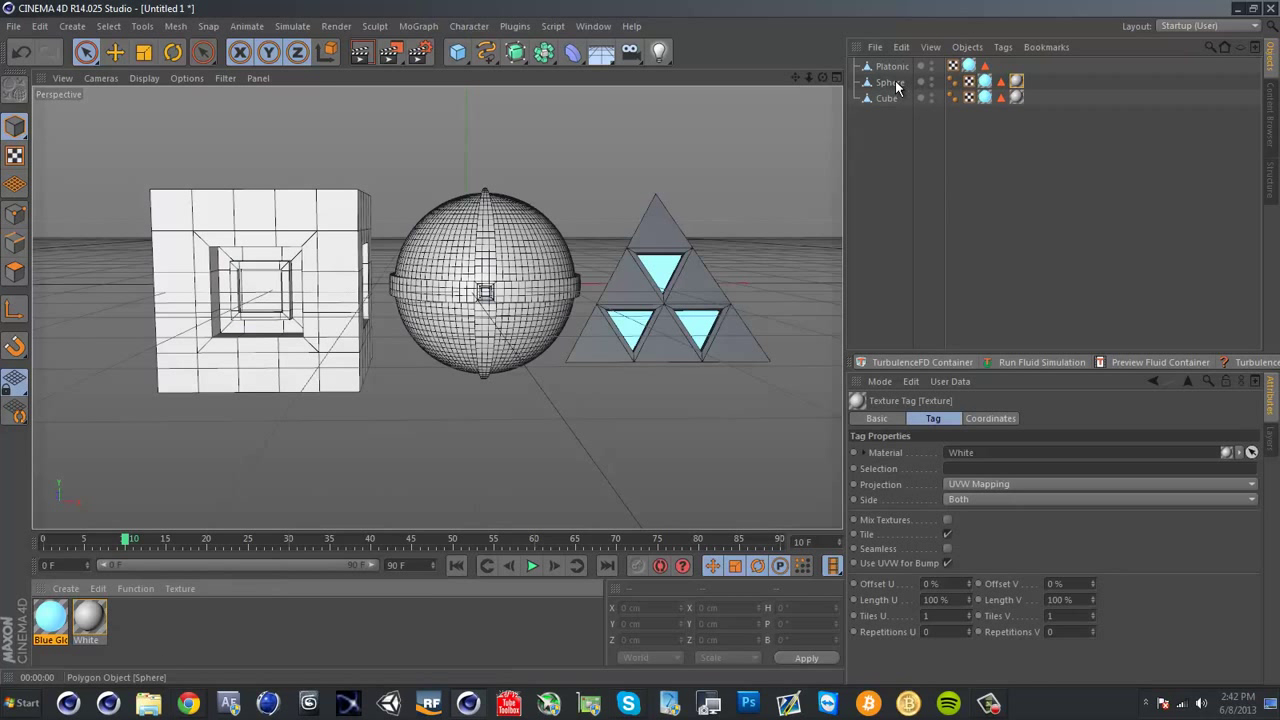
{"action": "left_click_drag", "start_coordinate": [78, 622], "coordinate": [920, 68]}
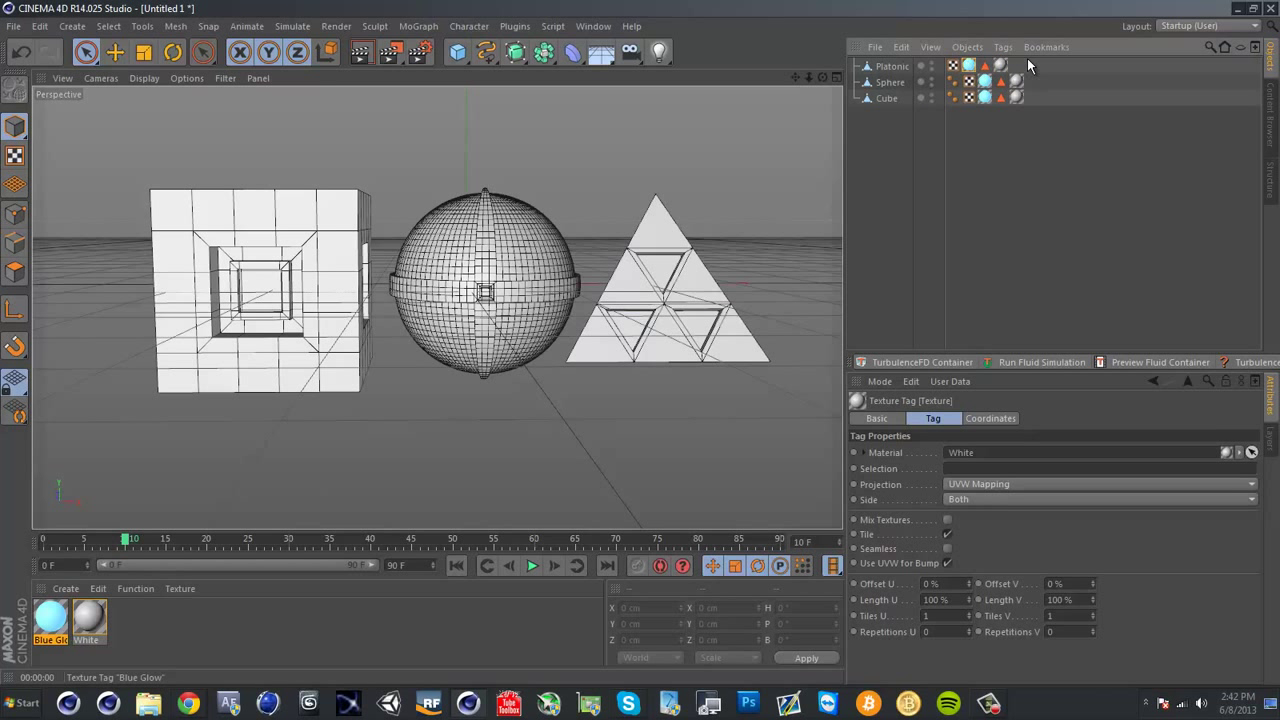
Reorder the texture tags so Blue Glow comes after White on all three objects, and render a preview
{"action": "left_click_drag", "start_coordinate": [1027, 58], "coordinate": [1044, 101]}
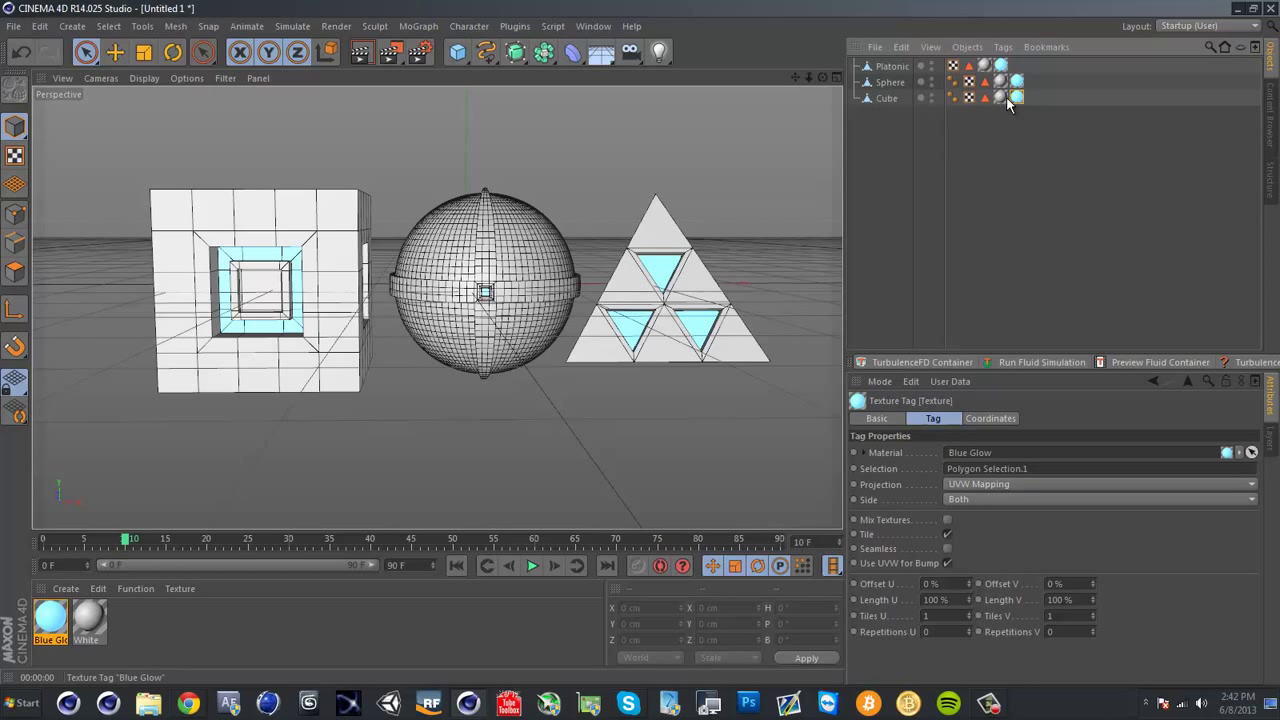
{"action": "left_click", "coordinate": [1006, 134]}
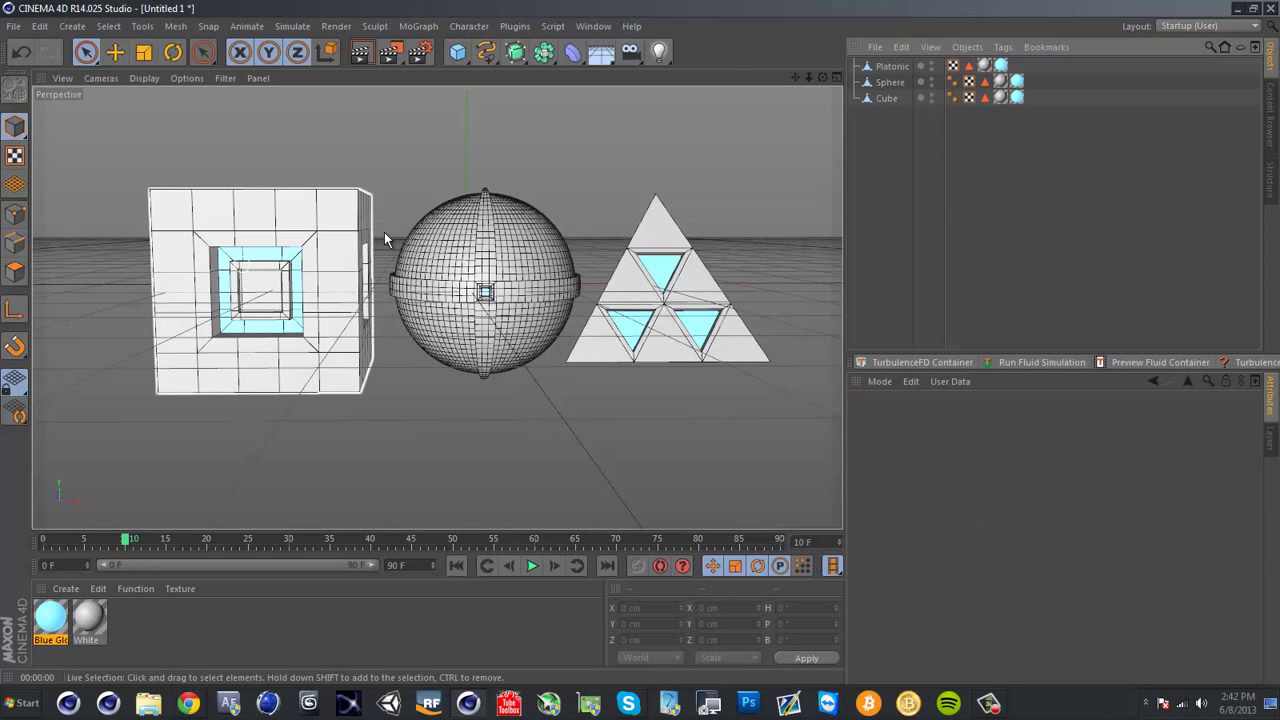
{"action": "left_click", "coordinate": [360, 52]}
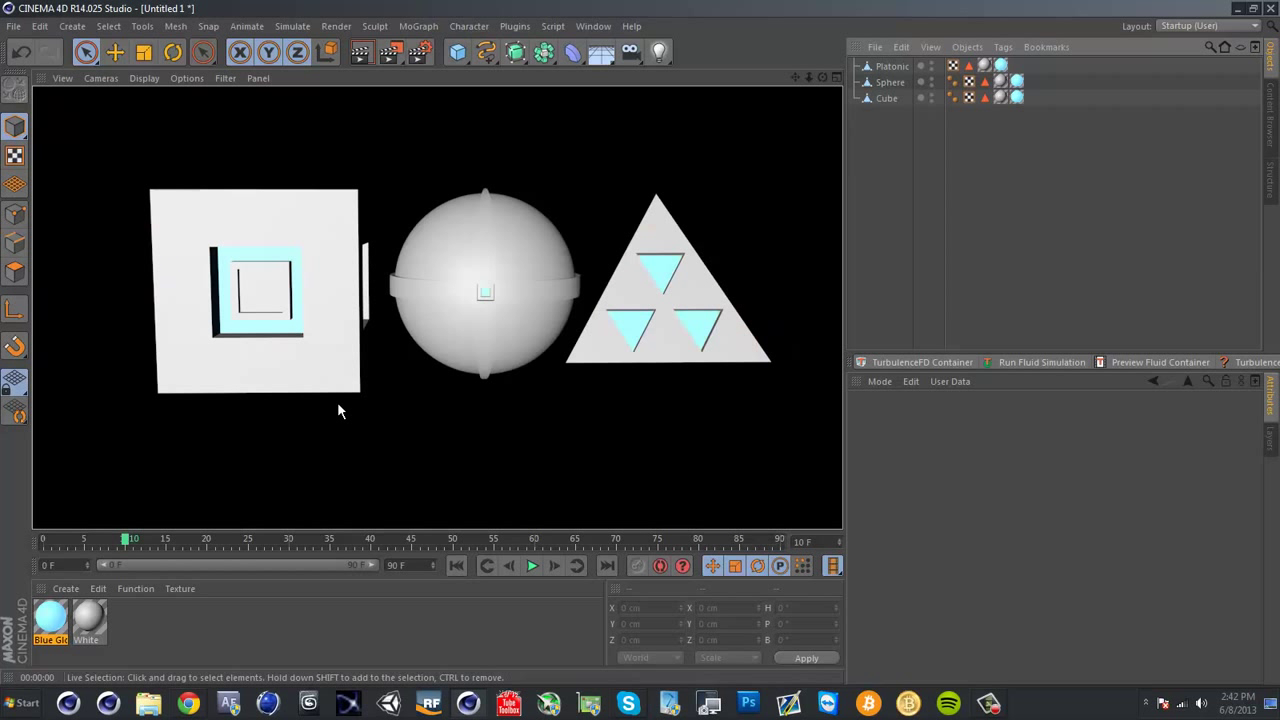
{"action": "left_click", "coordinate": [923, 130]}
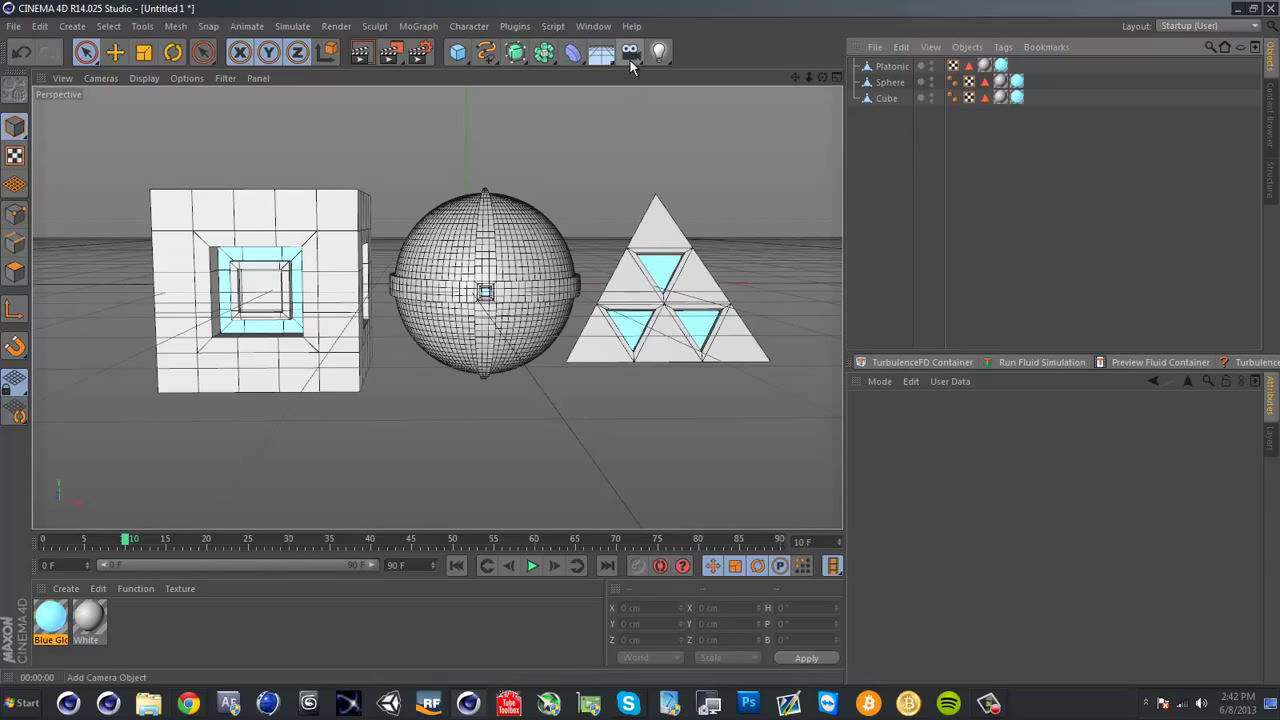
Add a camera from the current front view of the three objects and deselect it
{"action": "left_click", "coordinate": [631, 55]}
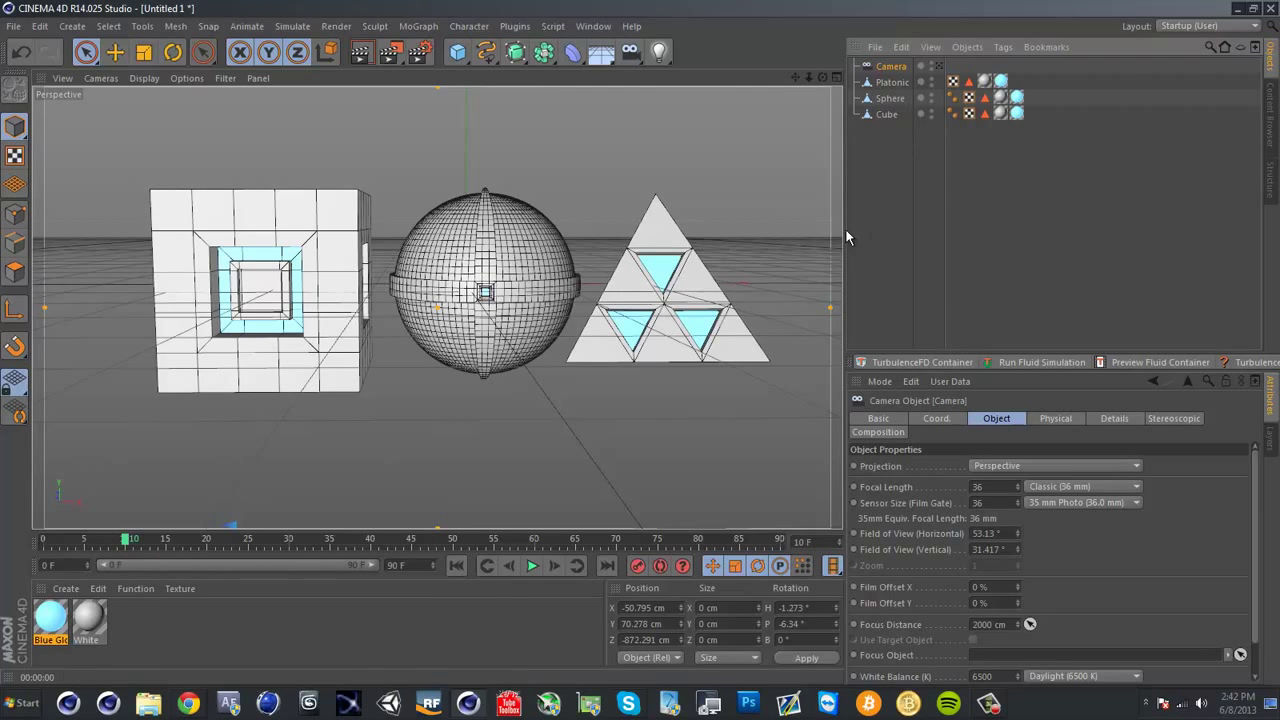
{"action": "left_click", "coordinate": [591, 297]}
{"action": "scroll", "coordinate": [594, 297], "scroll_direction": "down", "scroll_amount": 5}
{"action": "left_click_drag", "start_coordinate": [628, 298], "coordinate": [303, 279], "text": "alt"}
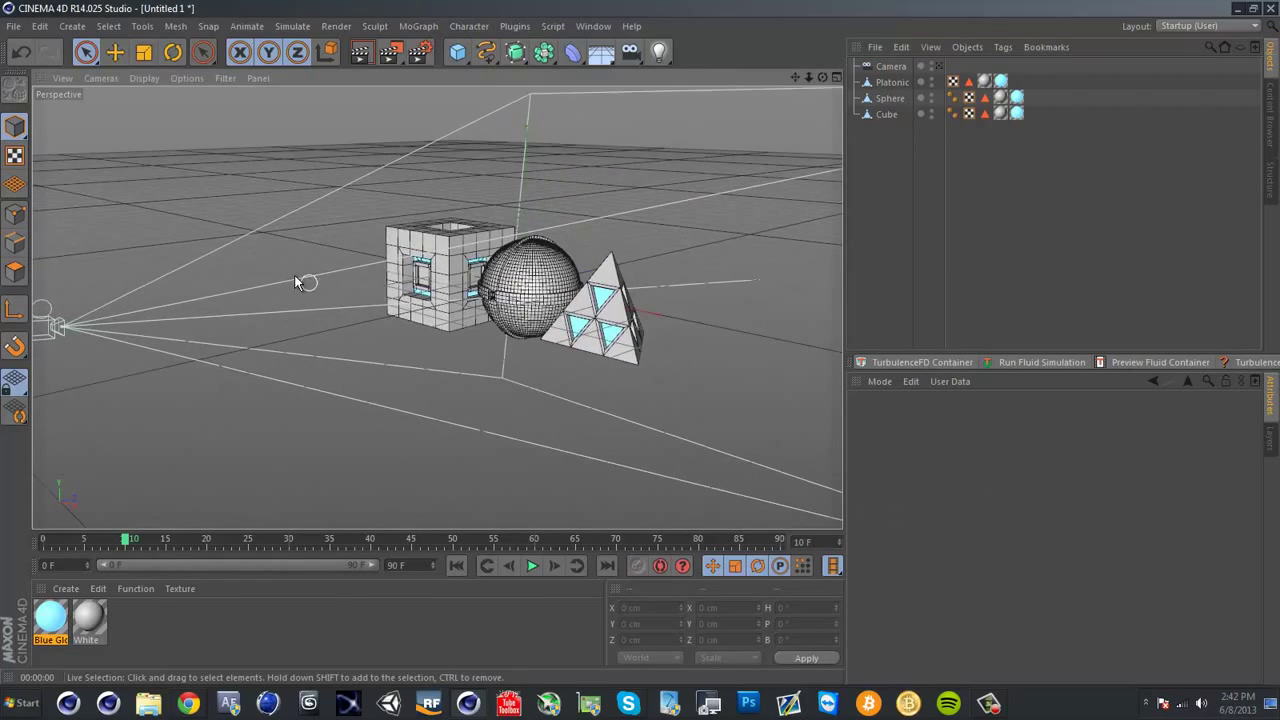
{"action": "scroll", "coordinate": [297, 276], "scroll_direction": "down", "scroll_amount": 2}
{"action": "middle_click_drag", "start_coordinate": [354, 299], "coordinate": [411, 338], "text": "alt"}
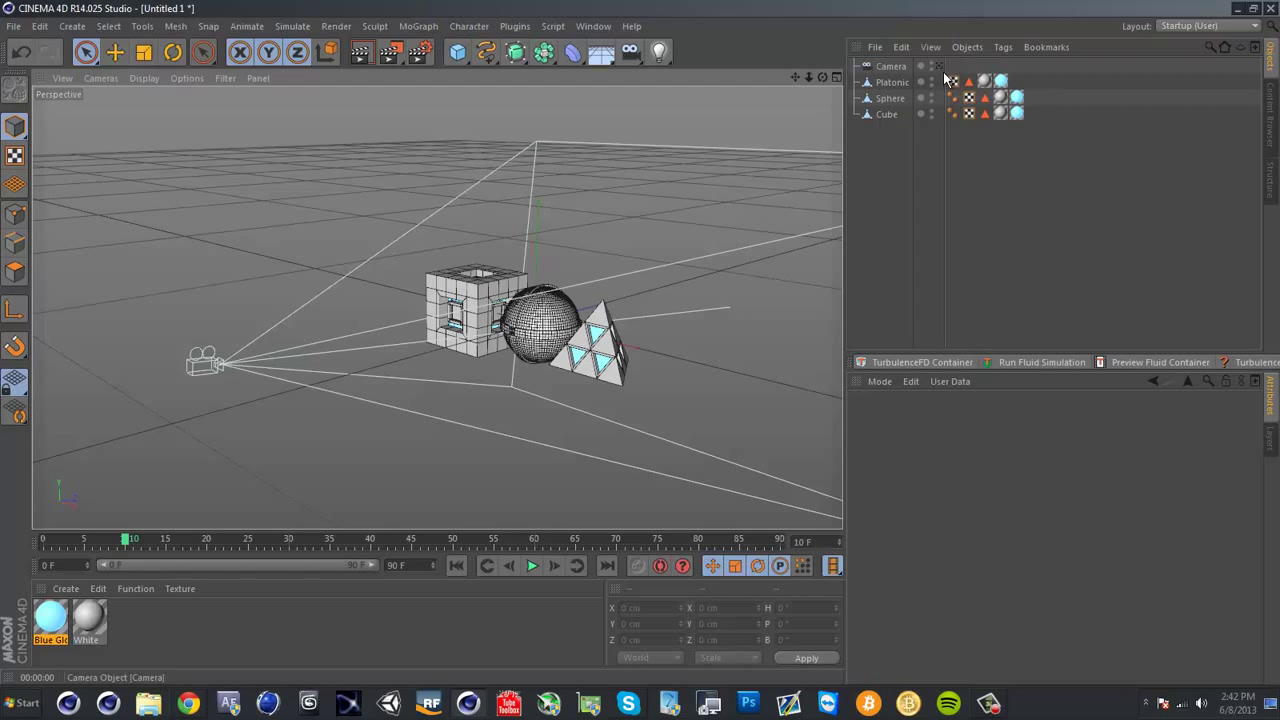
Switch to the new camera's view and back to the free editor view
{"action": "mouse_move", "coordinate": [943, 78]}
{"action": "left_mouse_down"}
{"action": "mouse_move", "coordinate": [970, 78]}
{"action": "mouse_move", "coordinate": [953, 76]}
{"action": "left_mouse_up"}
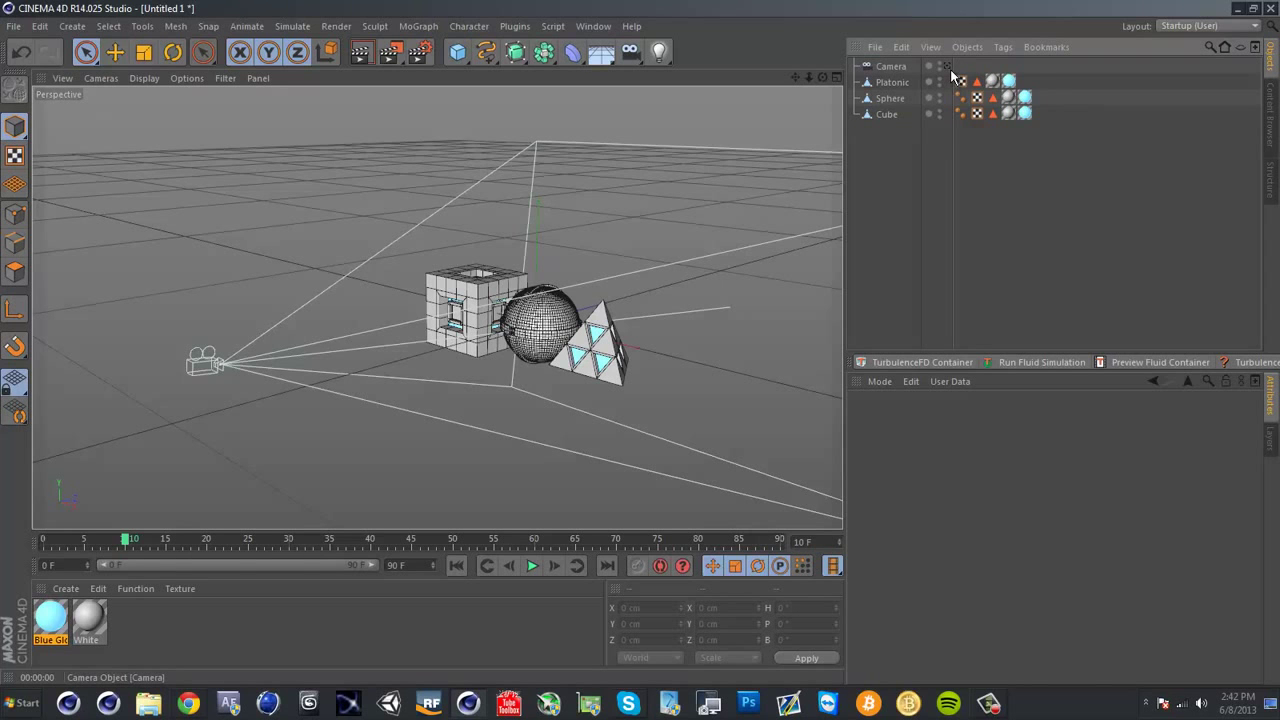
{"action": "left_click", "coordinate": [947, 67]}
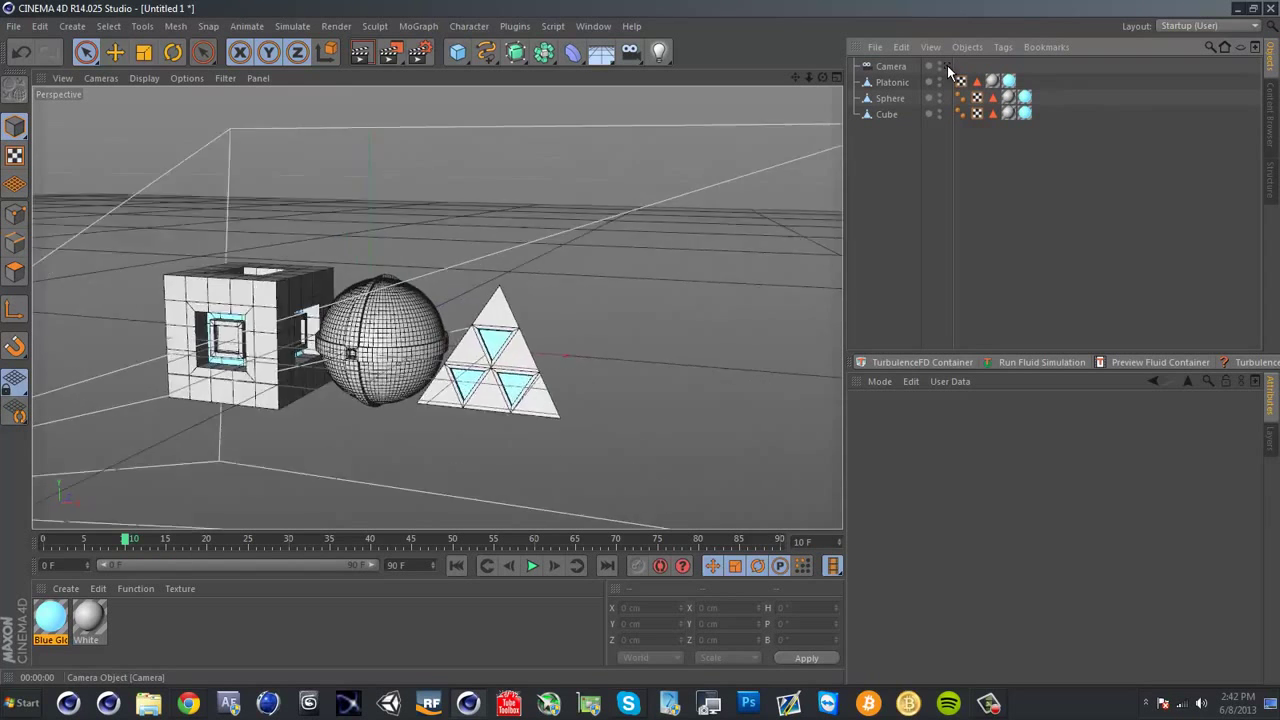
{"action": "left_click", "coordinate": [947, 67]}
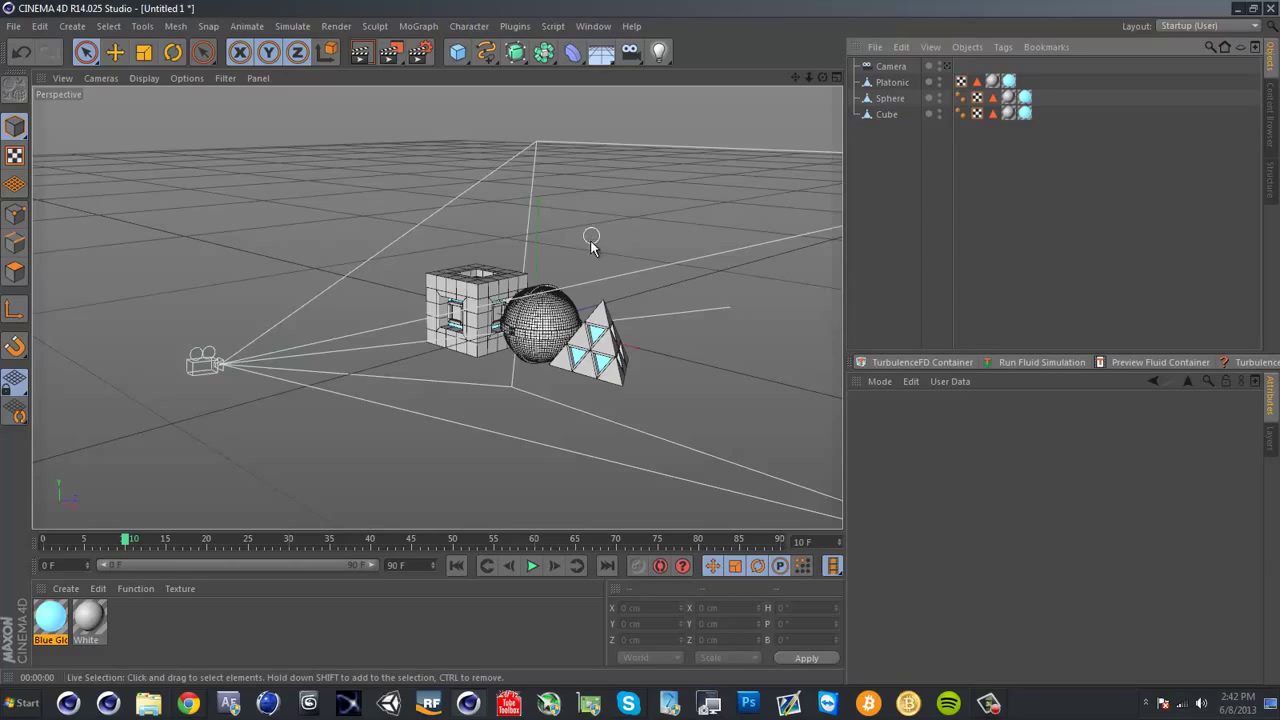
{"action": "left_click_drag", "start_coordinate": [591, 237], "coordinate": [585, 272], "text": "alt"}
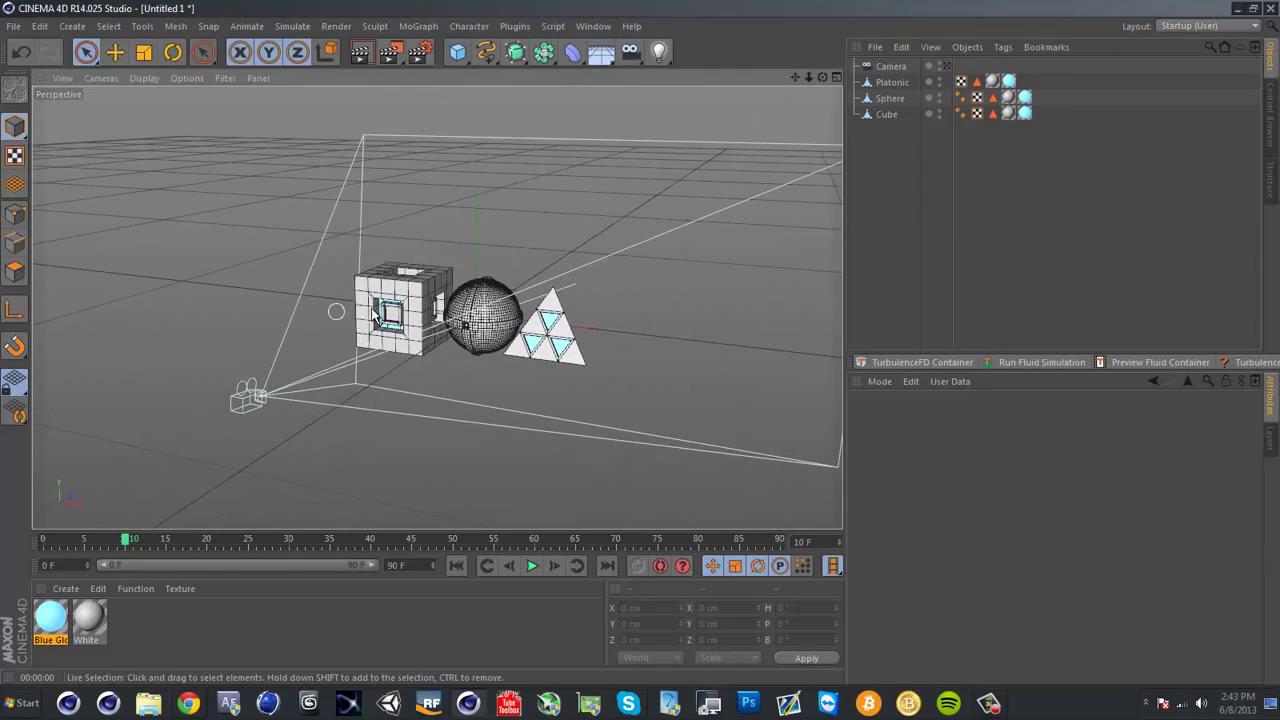
Add an area light and move it along Z in front of the objects to about -550 cm
{"action": "left_click", "coordinate": [660, 55]}
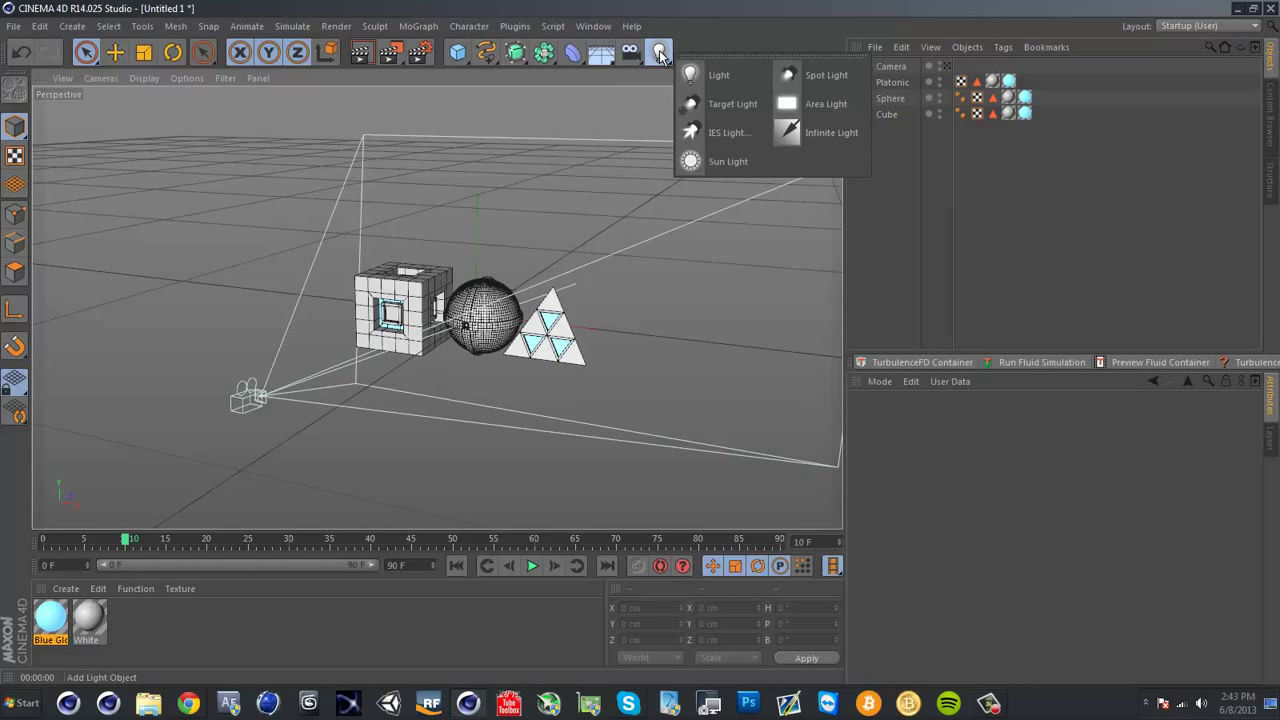
{"action": "left_click", "coordinate": [805, 105]}
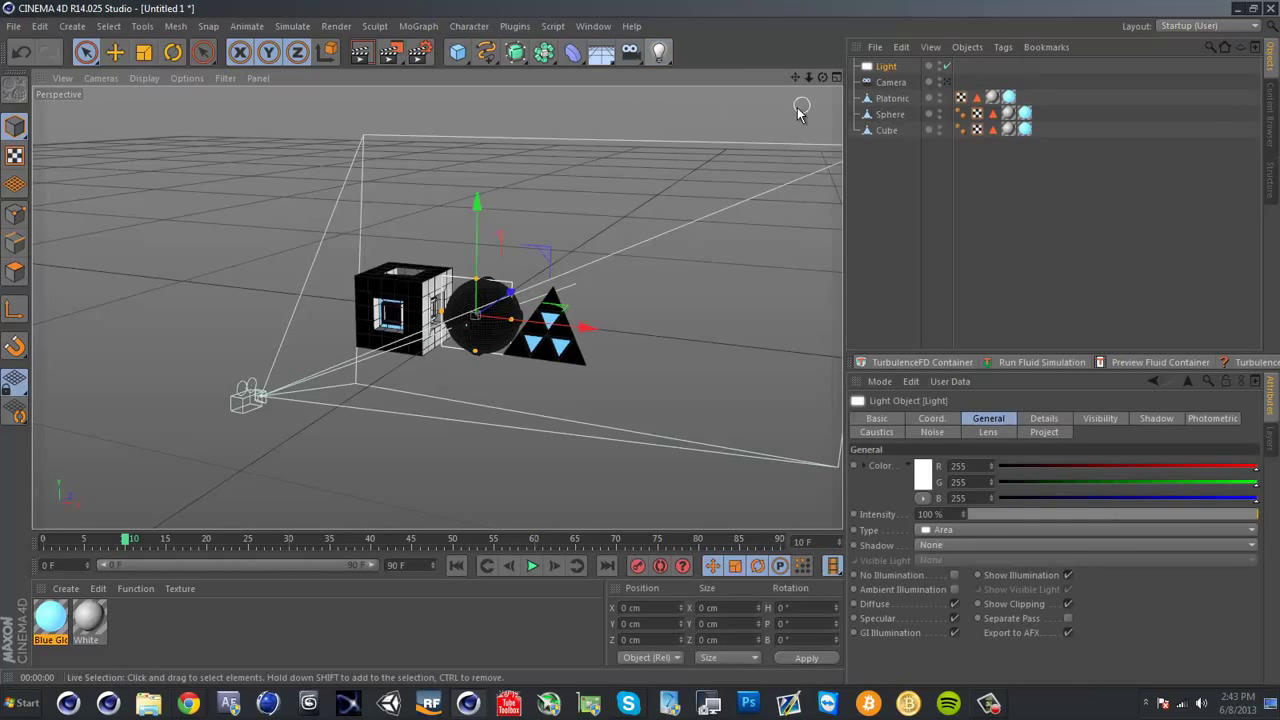
{"action": "scroll", "coordinate": [519, 295], "scroll_direction": "up", "scroll_amount": 2}
{"action": "left_click_drag", "start_coordinate": [519, 295], "coordinate": [512, 418]}
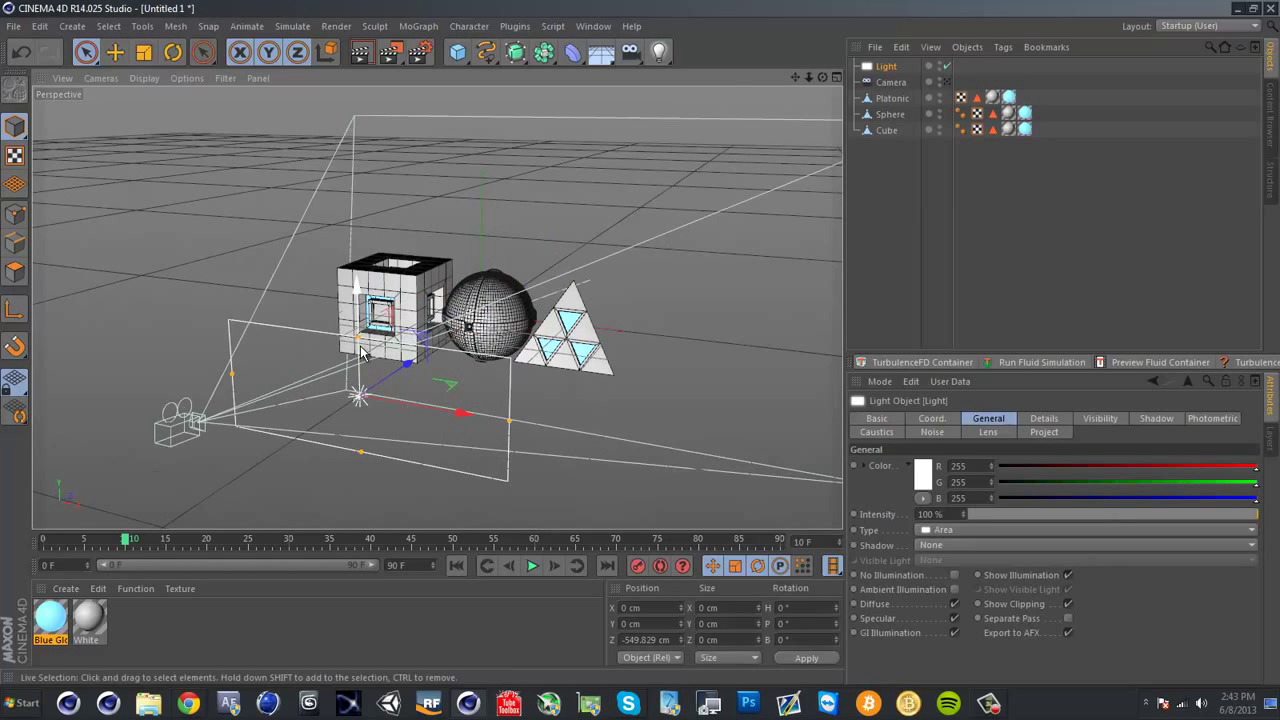
Set the area light's rectangle to 600 cm in X and 300 cm in Y
{"action": "left_click_drag", "start_coordinate": [361, 452], "coordinate": [362, 486]}
{"action": "left_click_drag", "start_coordinate": [232, 378], "coordinate": [241, 382]}
{"action": "left_click", "coordinate": [935, 420]}
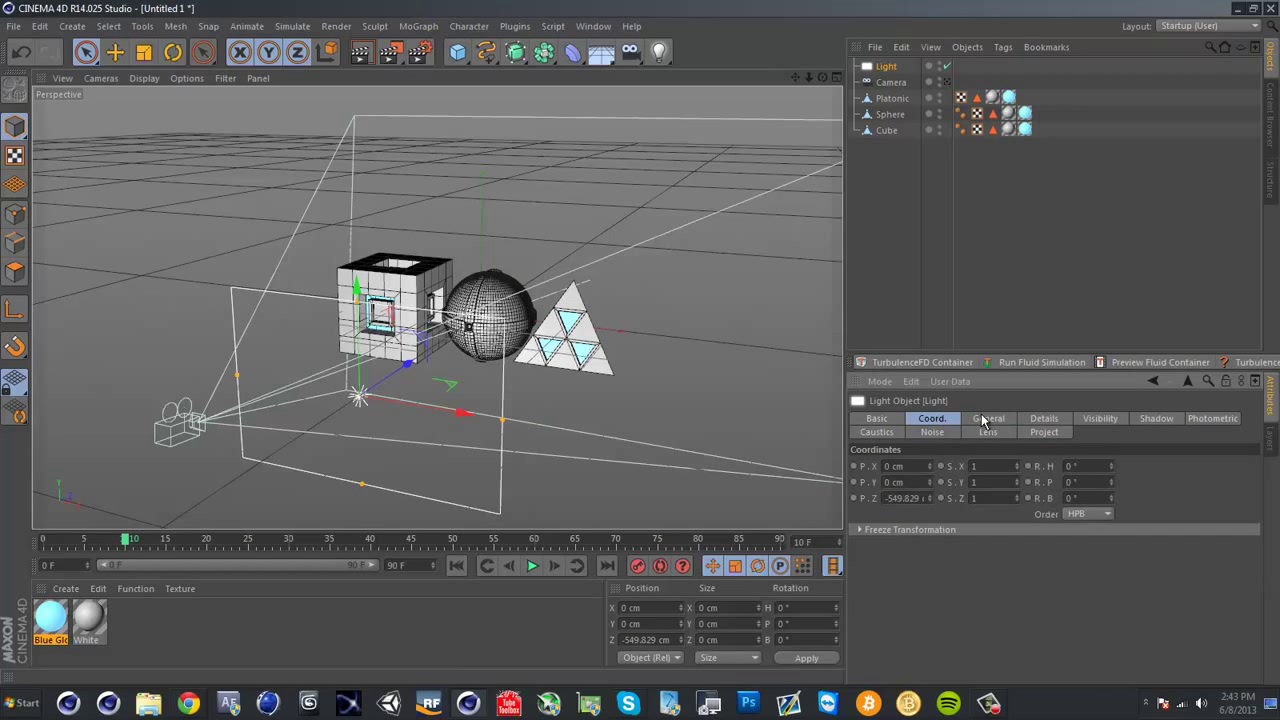
{"action": "left_click", "coordinate": [986, 419]}
{"action": "left_click", "coordinate": [1040, 419]}
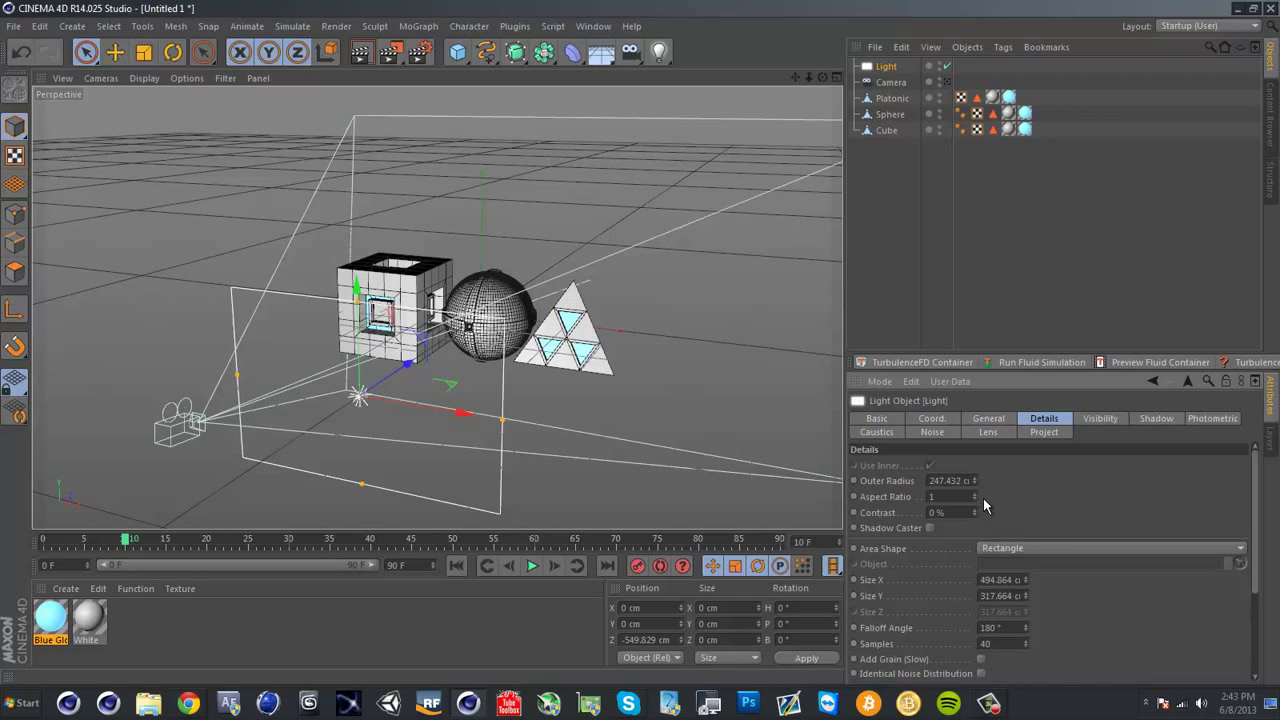
{"action": "left_click_drag", "start_coordinate": [1025, 580], "coordinate": [1009, 626]}
{"action": "double_click", "coordinate": [1019, 579]}
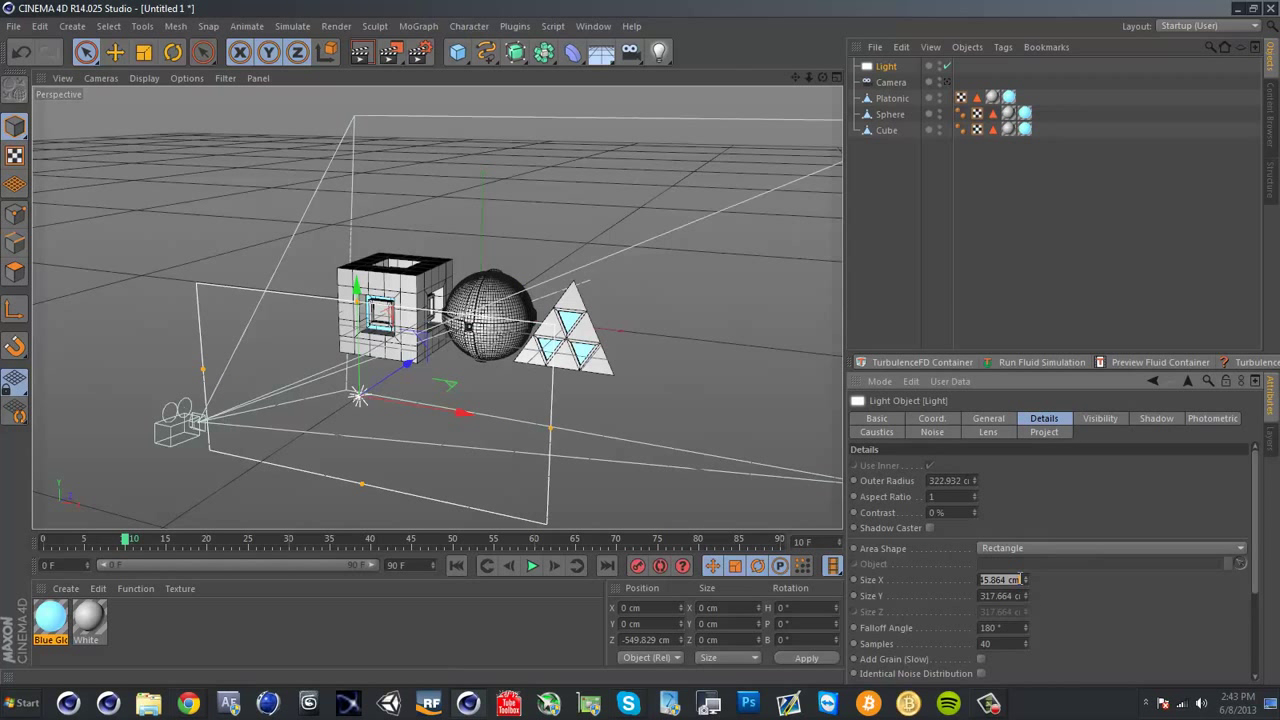
{"action": "type", "text": "600"}
{"action": "key", "text": "Return"}
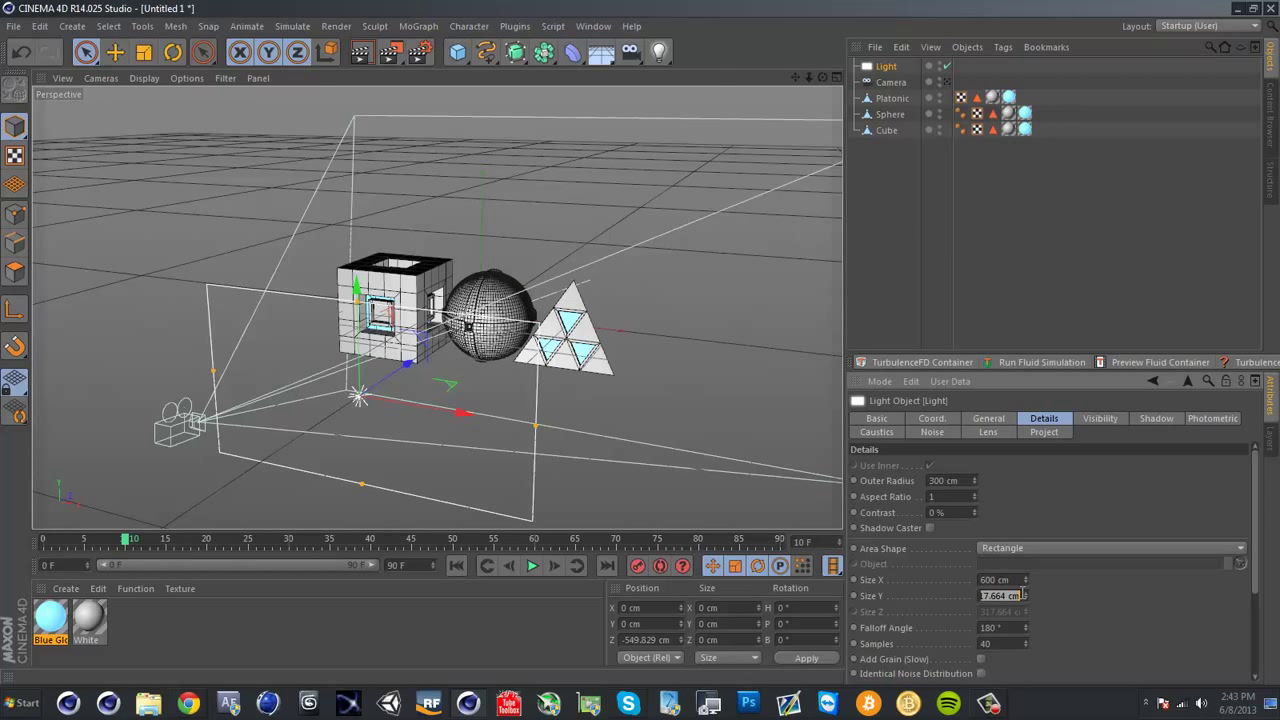
{"action": "type", "text": "300"}
{"action": "key", "text": "Return"}
Duplicate the area light and move the copy along X, past the pyramid's side of the camera's view
{"action": "left_click_drag", "start_coordinate": [626, 226], "coordinate": [497, 414], "text": "alt"}
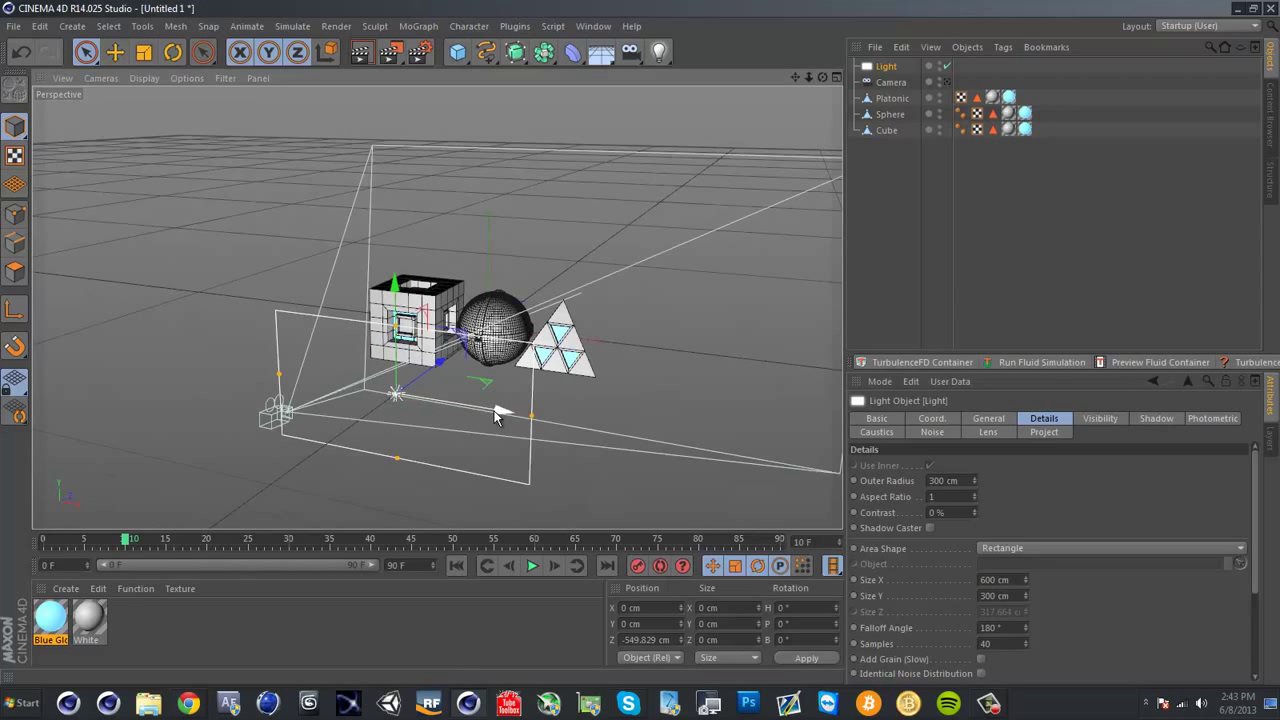
{"action": "key", "text": "ctrl+c"}
{"action": "key", "text": "ctrl+v"}
{"action": "left_click_drag", "start_coordinate": [497, 414], "coordinate": [470, 475], "text": "alt"}
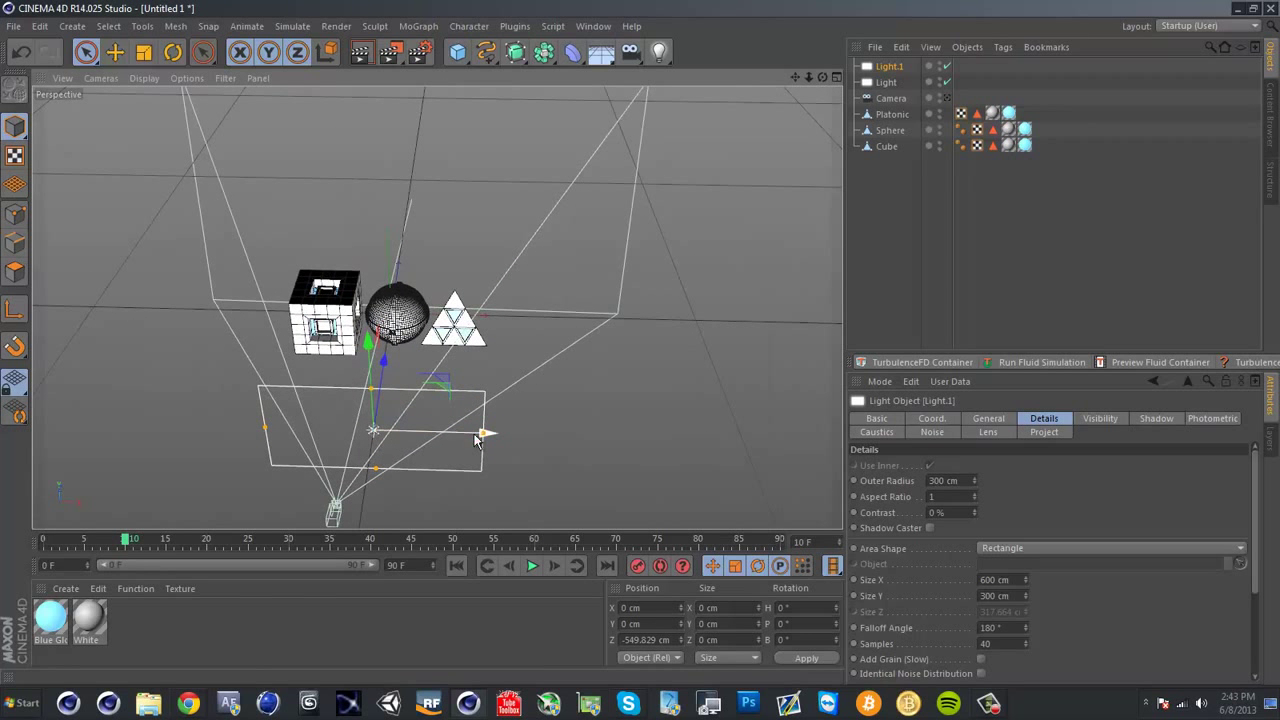
{"action": "left_click_drag", "start_coordinate": [486, 431], "coordinate": [755, 418]}
Move the original area light along X to about -830 cm and rotate its heading to about -44° towards the objects
{"action": "left_click", "coordinate": [886, 82]}
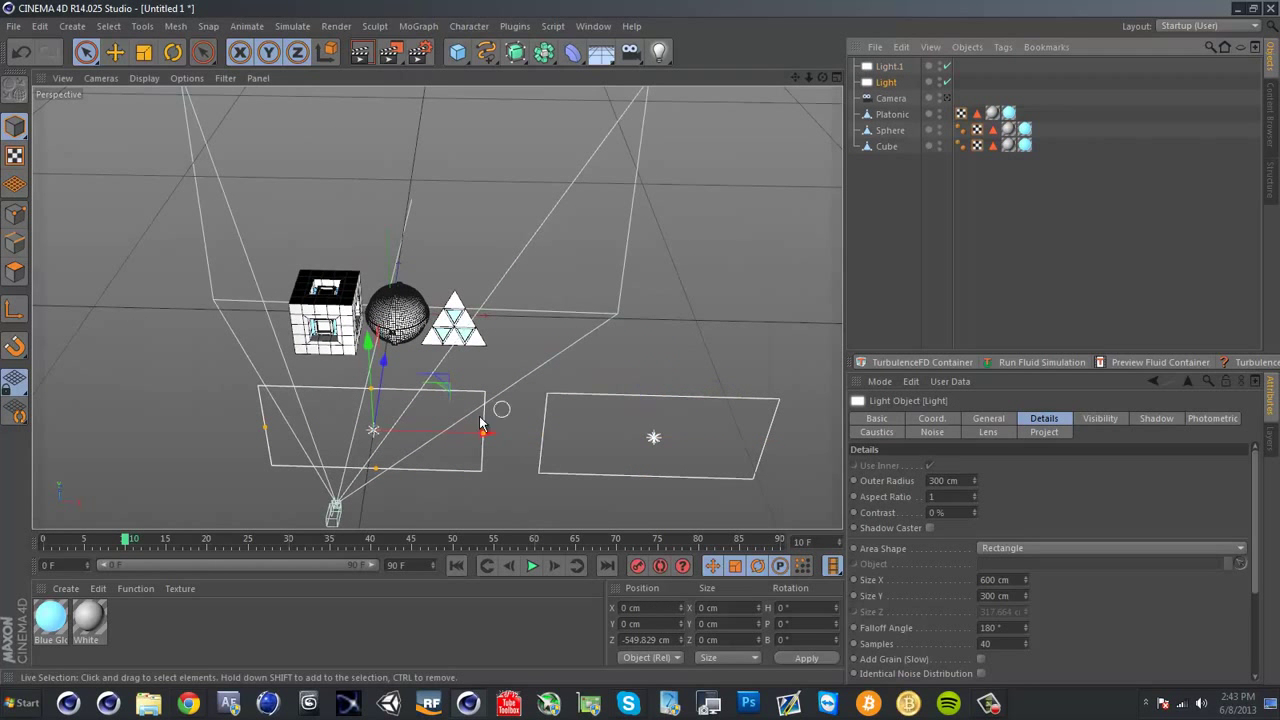
{"action": "left_click_drag", "start_coordinate": [480, 434], "coordinate": [180, 440]}
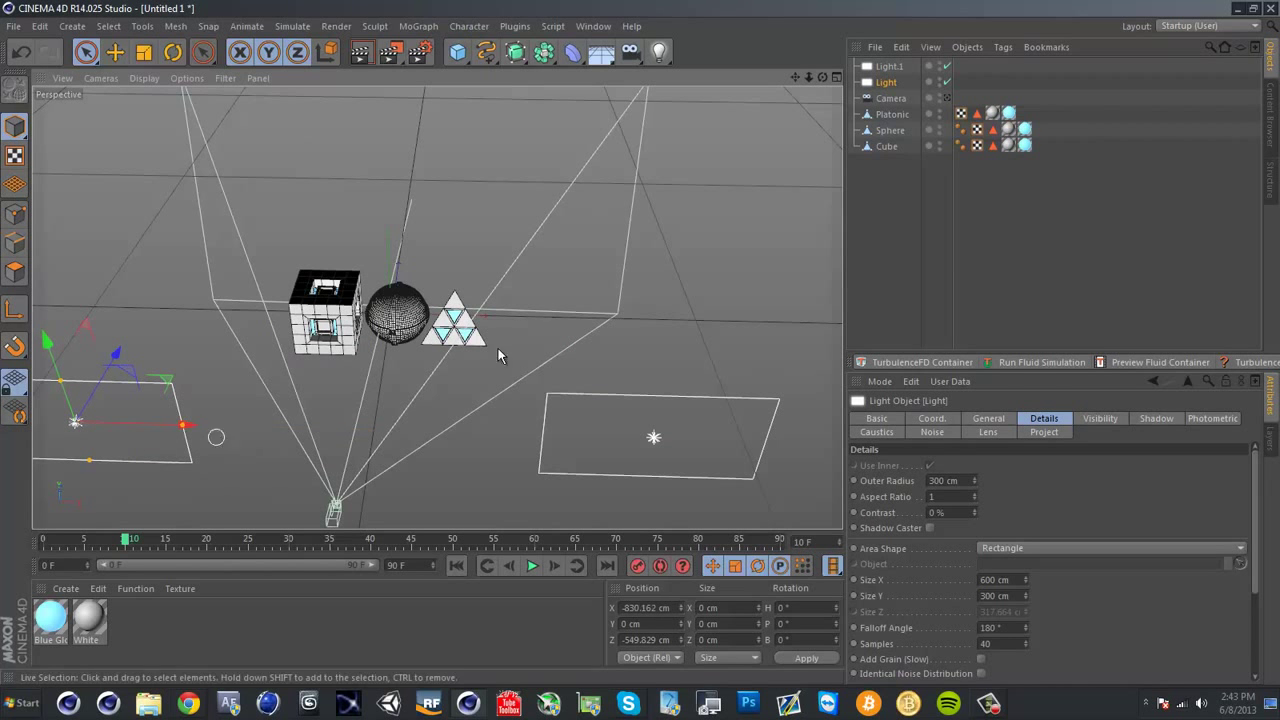
{"action": "left_click", "coordinate": [173, 52]}
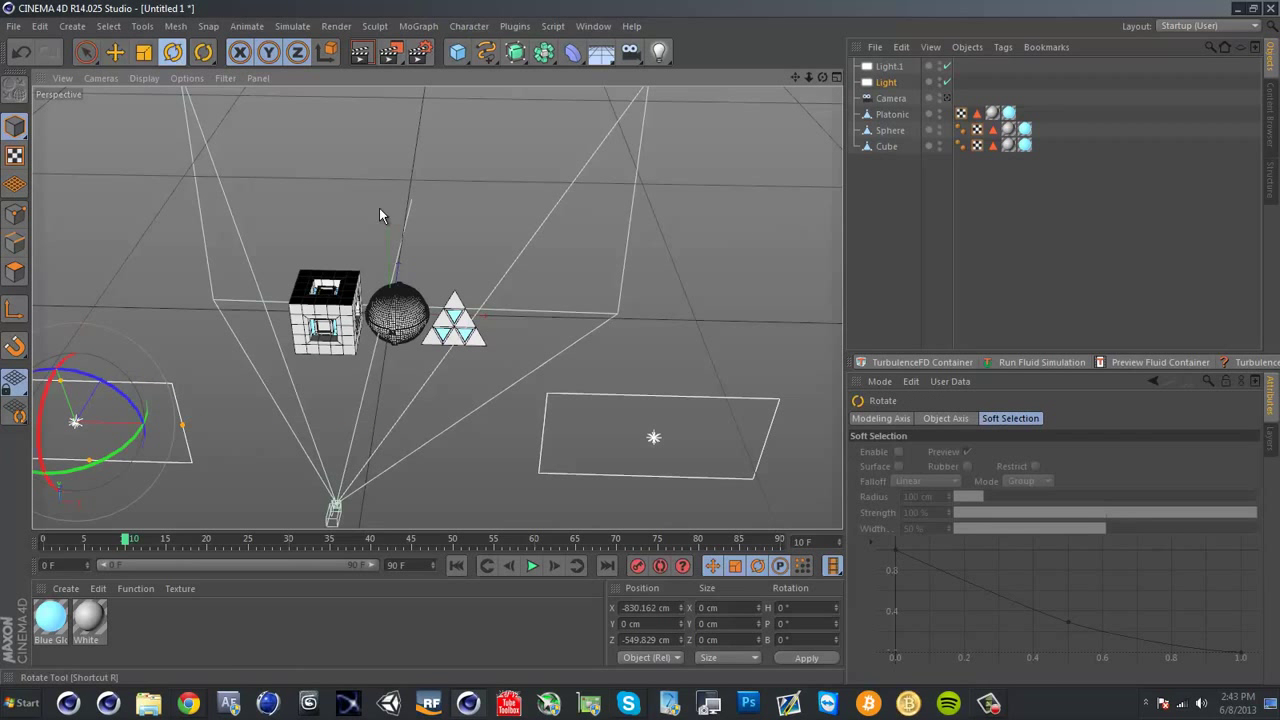
{"action": "left_click_drag", "start_coordinate": [117, 453], "coordinate": [70, 480]}
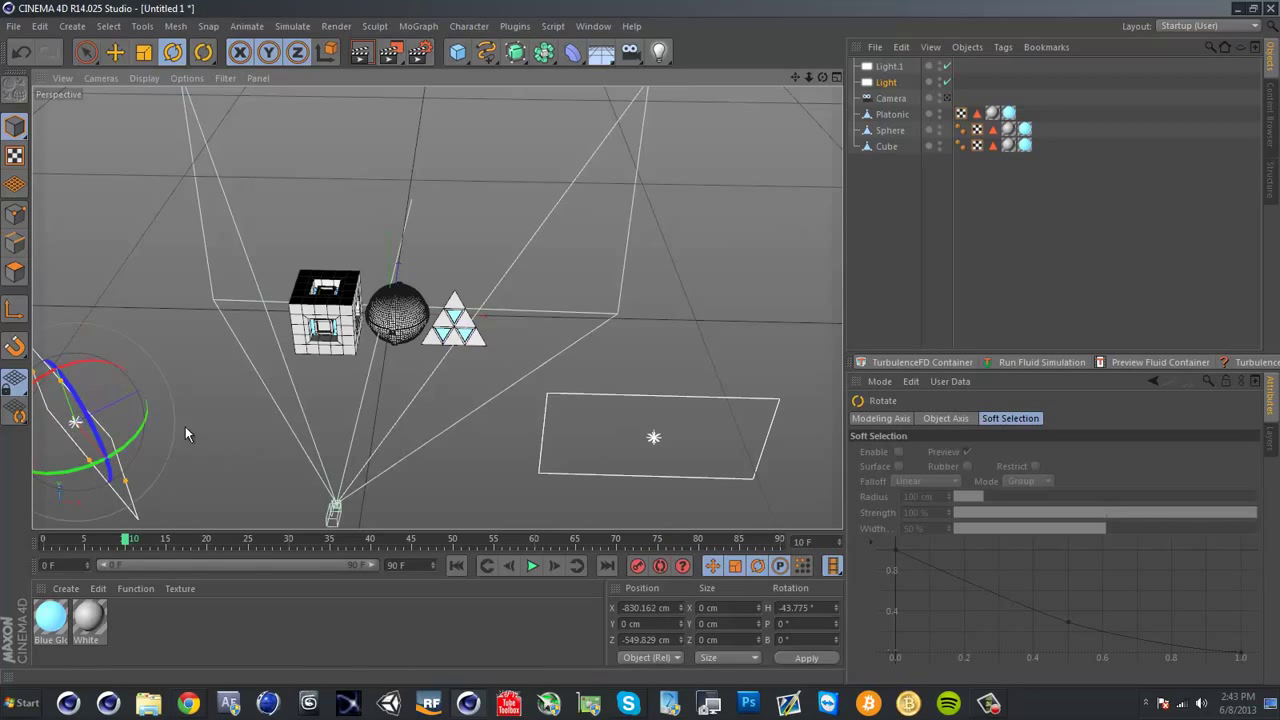
Rotate the duplicate area light on the pyramid's side to a heading of about 49° so it faces the objects
{"action": "middle_click_drag", "start_coordinate": [230, 418], "coordinate": [504, 363], "text": "alt"}
{"action": "left_click_drag", "start_coordinate": [504, 363], "coordinate": [434, 270], "text": "alt"}
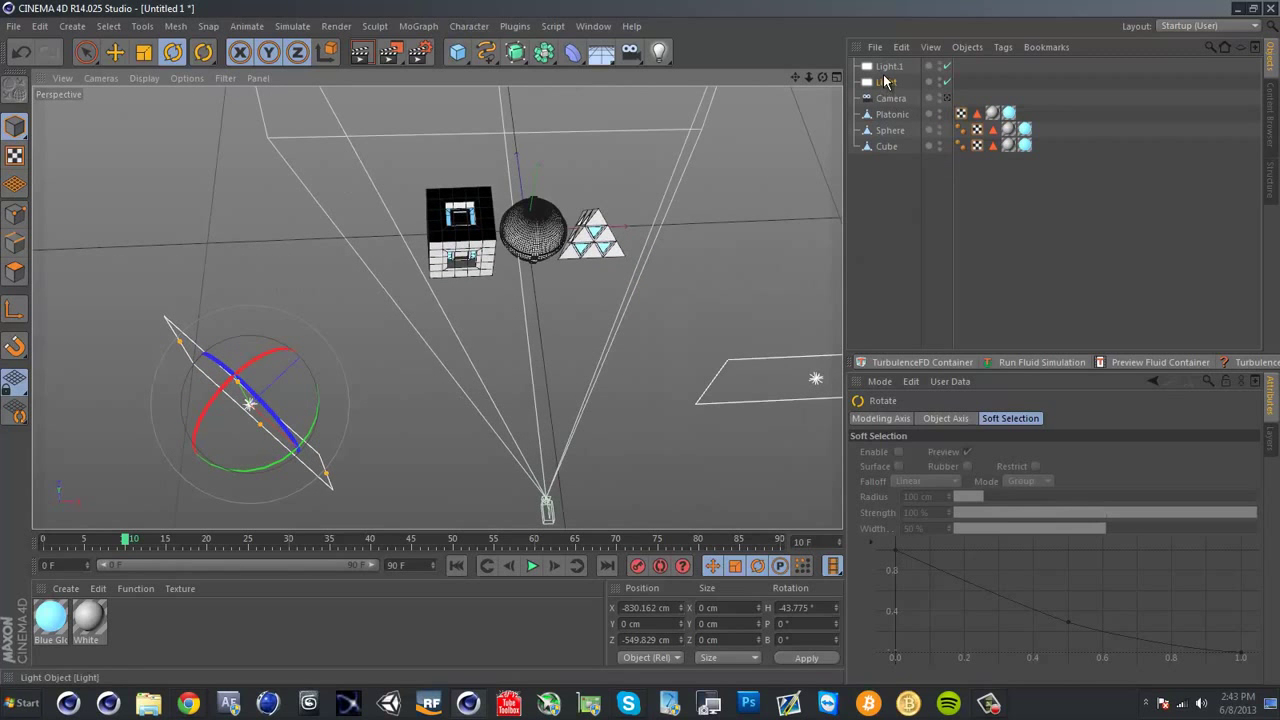
{"action": "left_click", "coordinate": [888, 66]}
{"action": "left_click_drag", "start_coordinate": [502, 367], "coordinate": [690, 470], "text": "alt"}
{"action": "left_click", "coordinate": [88, 52]}
{"action": "left_click_drag", "start_coordinate": [478, 408], "coordinate": [502, 240], "text": "alt"}
Set the shadow type of both area lights to Area
{"action": "left_click", "coordinate": [880, 67]}
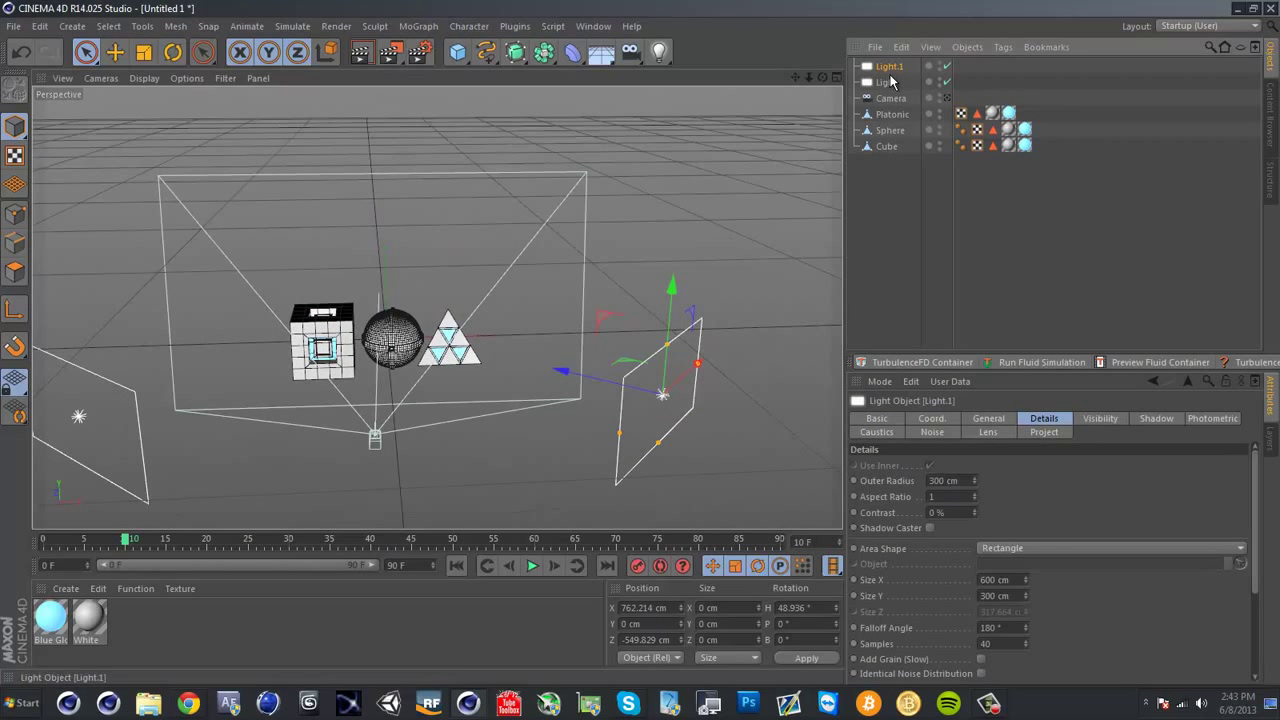
{"action": "left_click", "coordinate": [988, 419]}
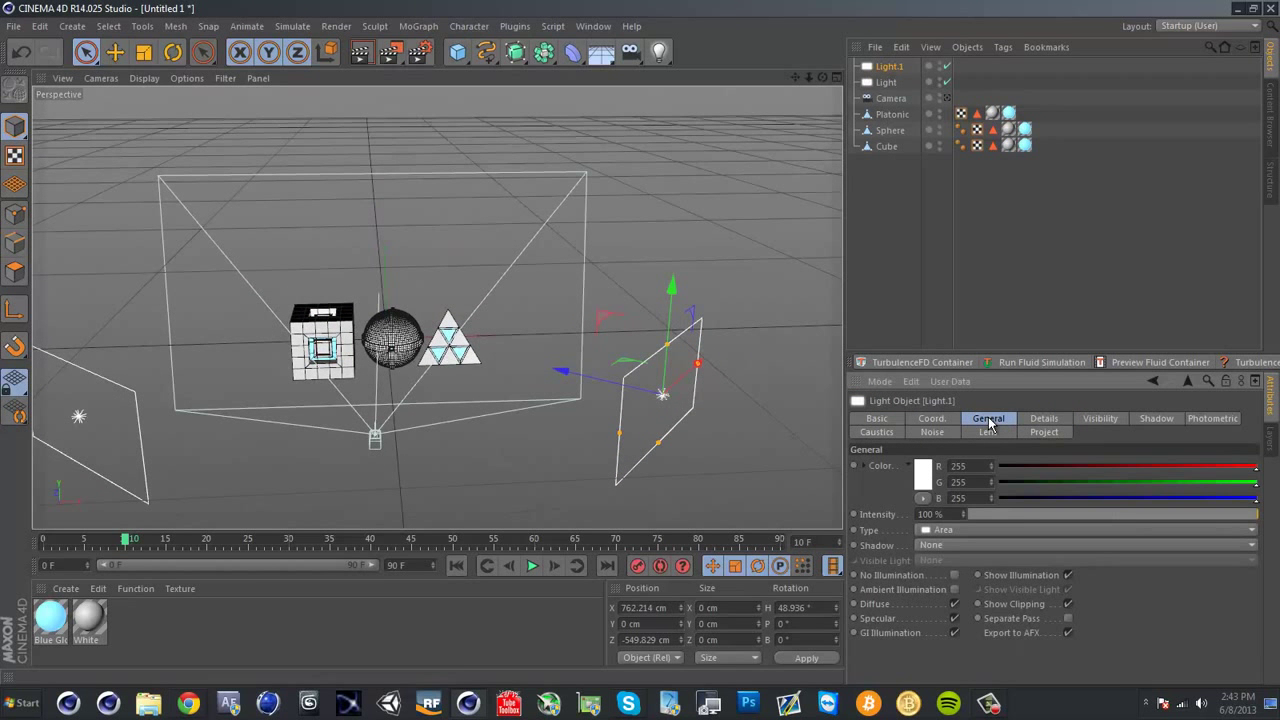
{"action": "left_click", "coordinate": [931, 549]}
{"action": "left_click", "coordinate": [949, 610]}
{"action": "left_click", "coordinate": [886, 82]}
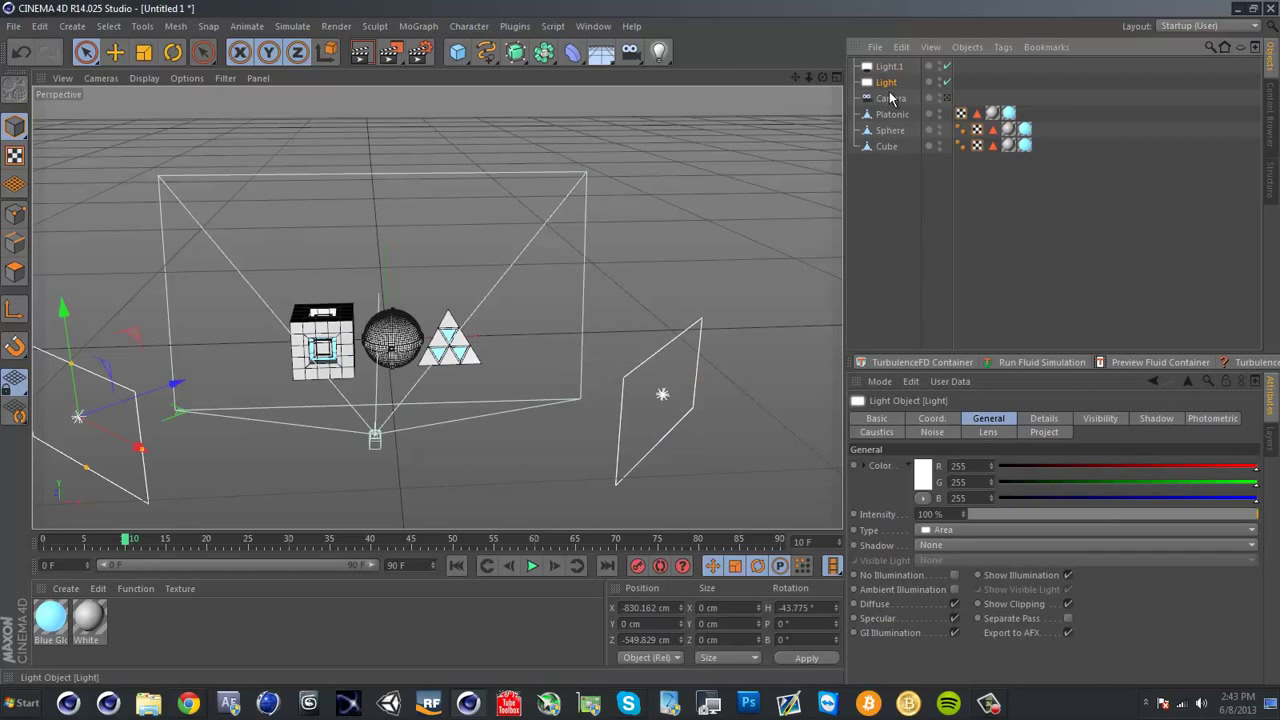
{"action": "left_click", "coordinate": [960, 551]}
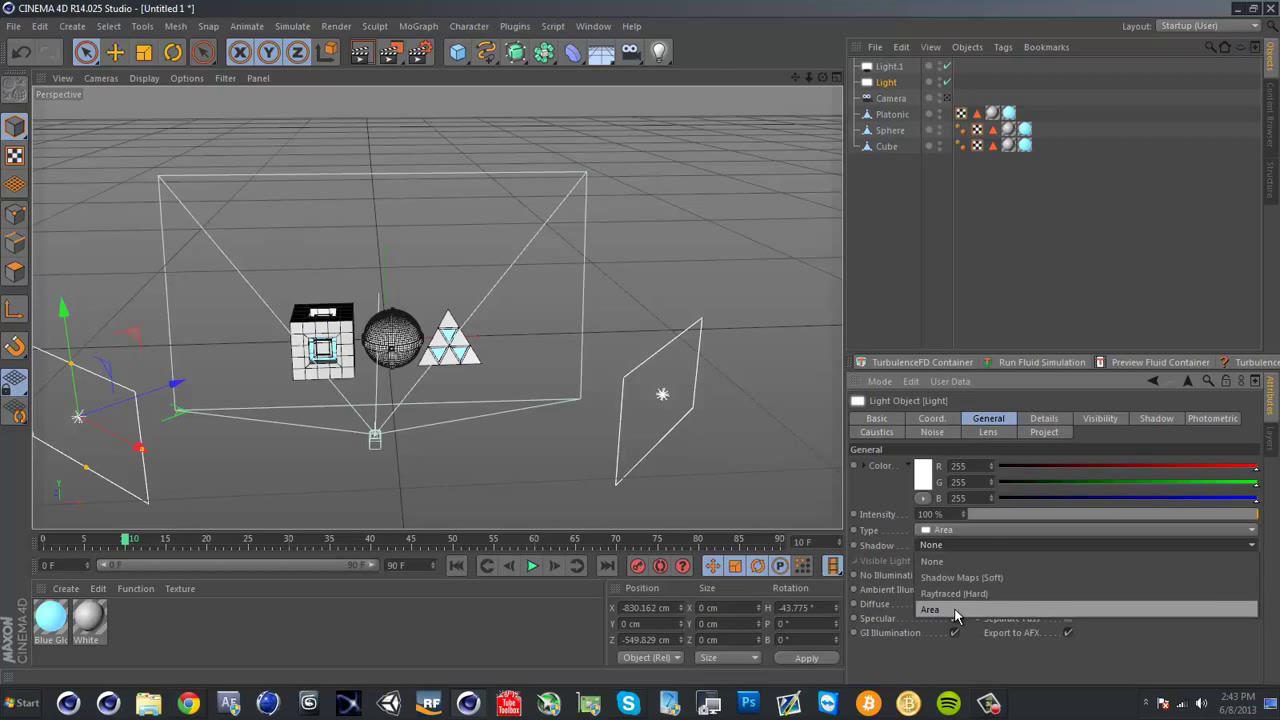
{"action": "left_click", "coordinate": [953, 612]}
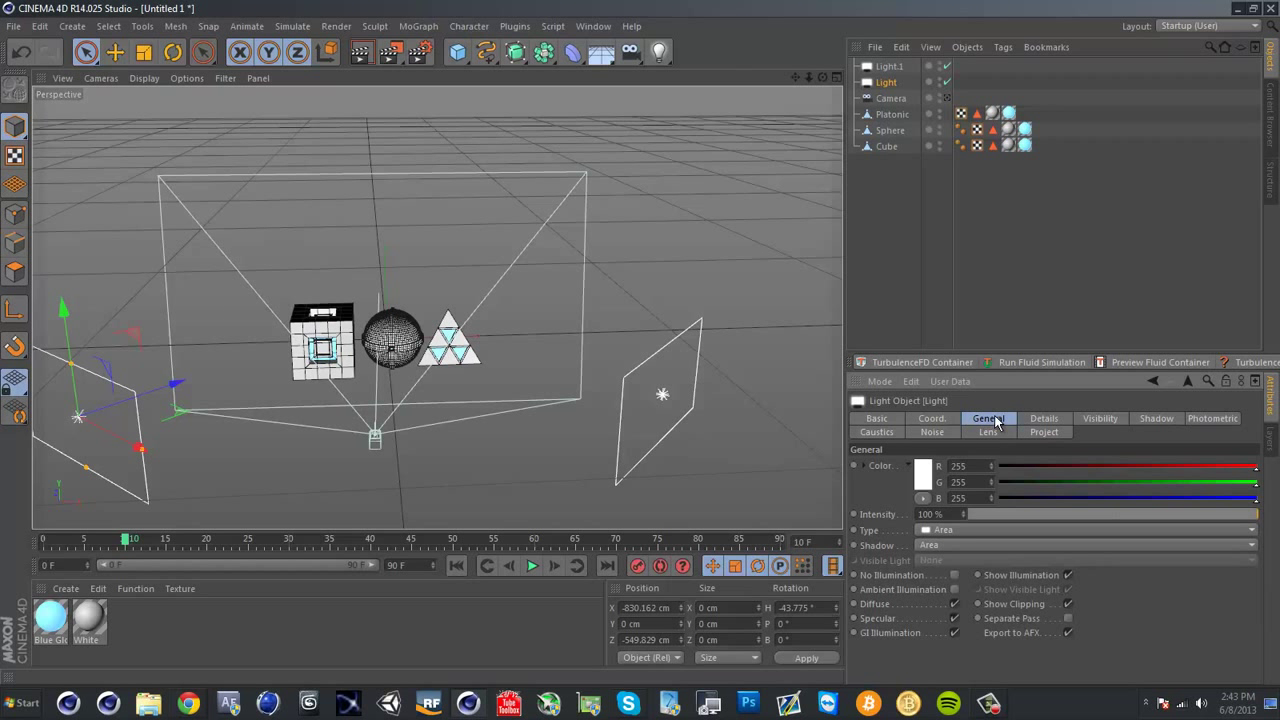
{"action": "left_click", "coordinate": [928, 548]}
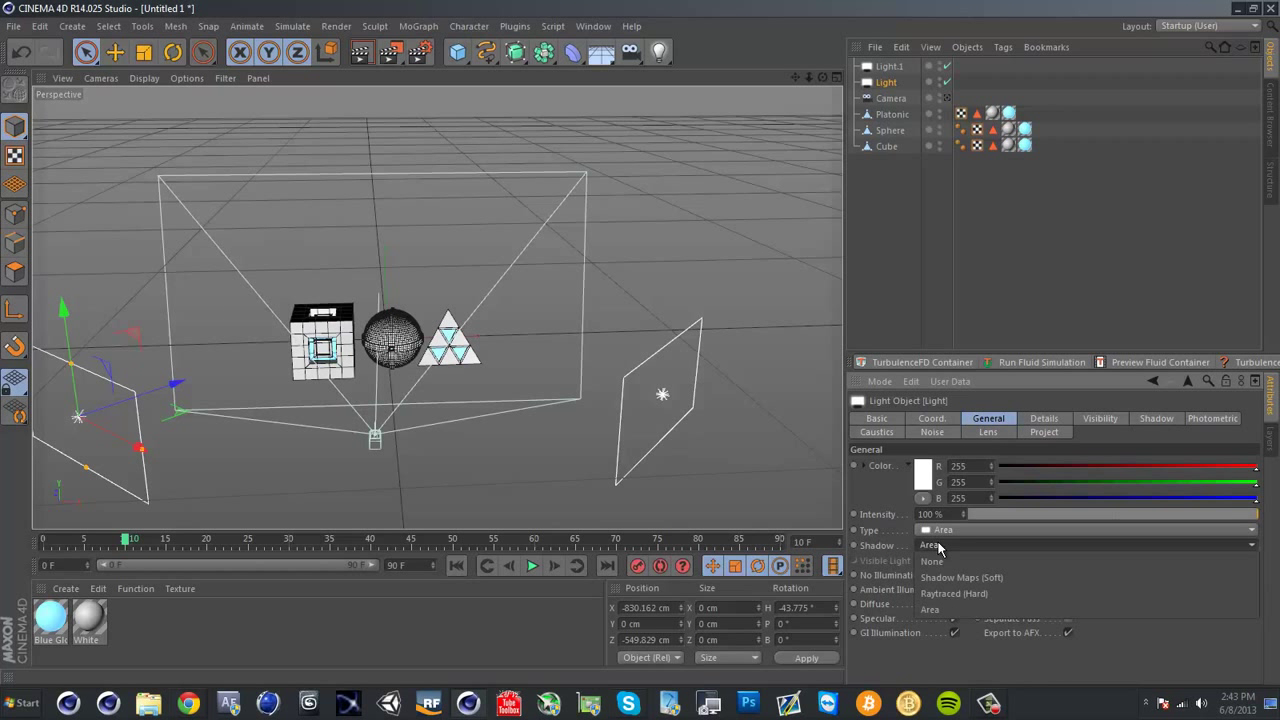
{"action": "left_click", "coordinate": [953, 610]}
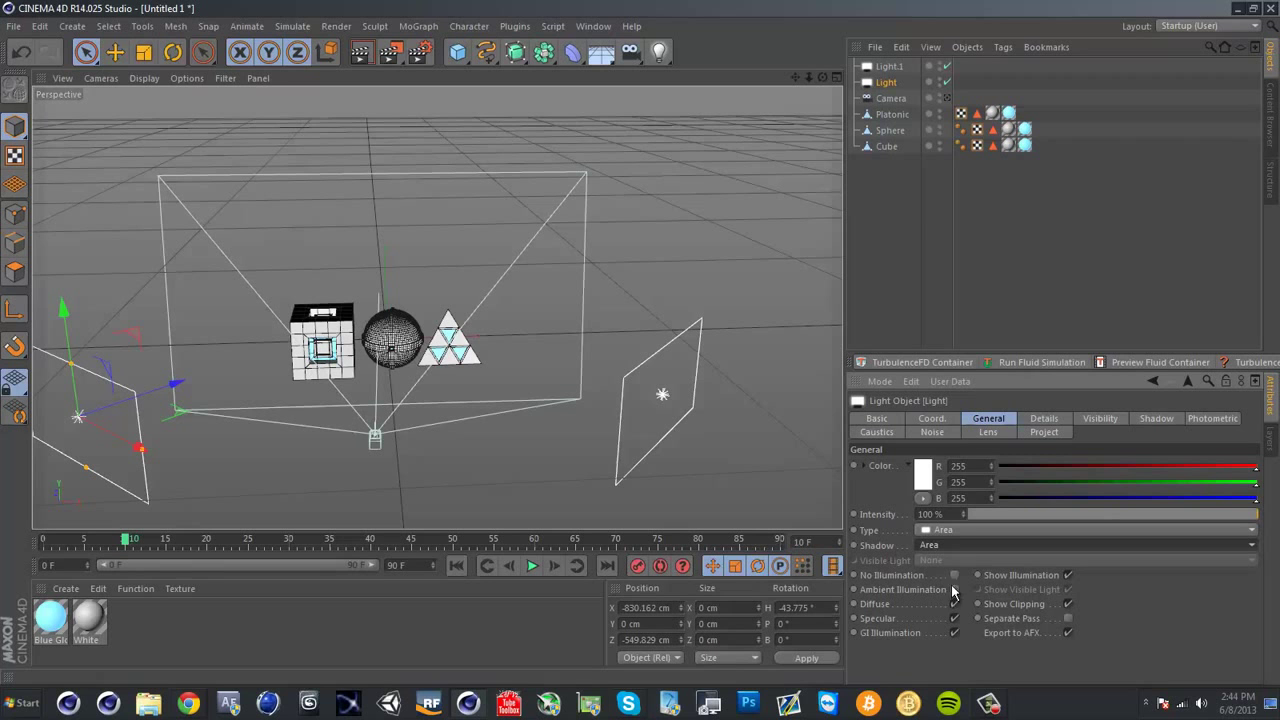
Switch to the camera's view and set the shadow type of both area lights to Shadow Maps (Soft)
{"action": "left_click", "coordinate": [948, 99]}
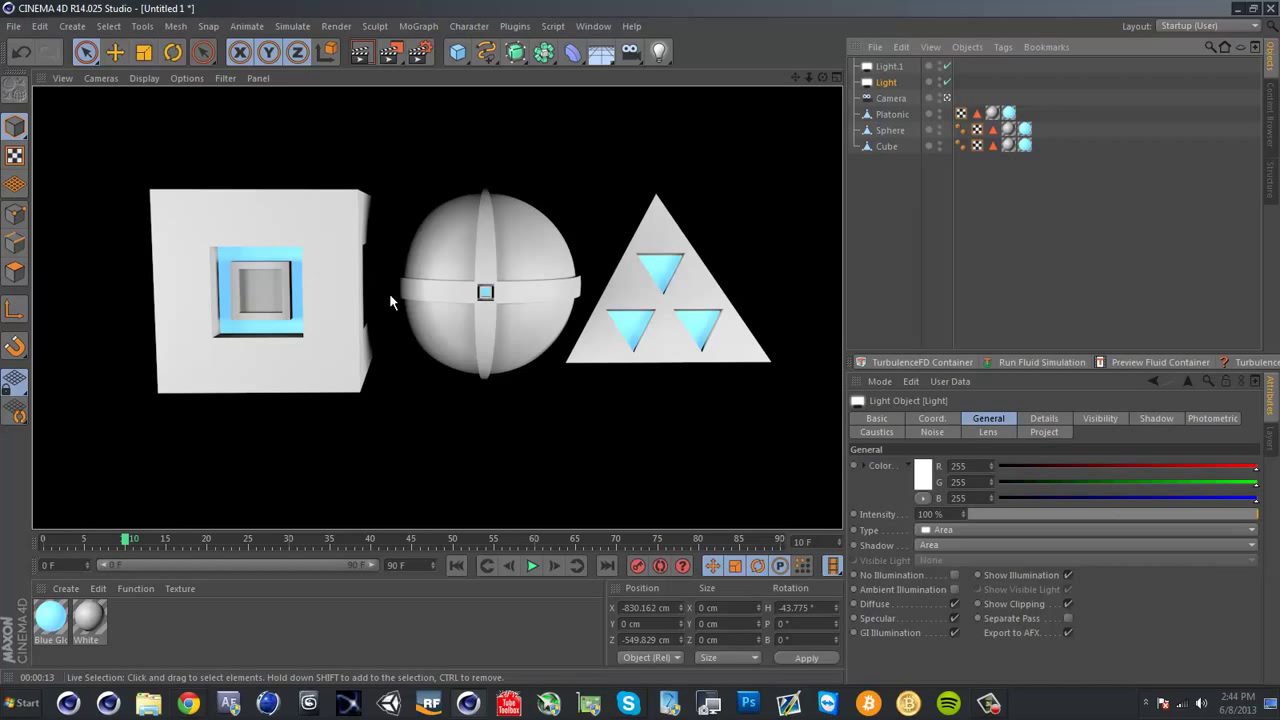
{"action": "left_click", "coordinate": [888, 83]}
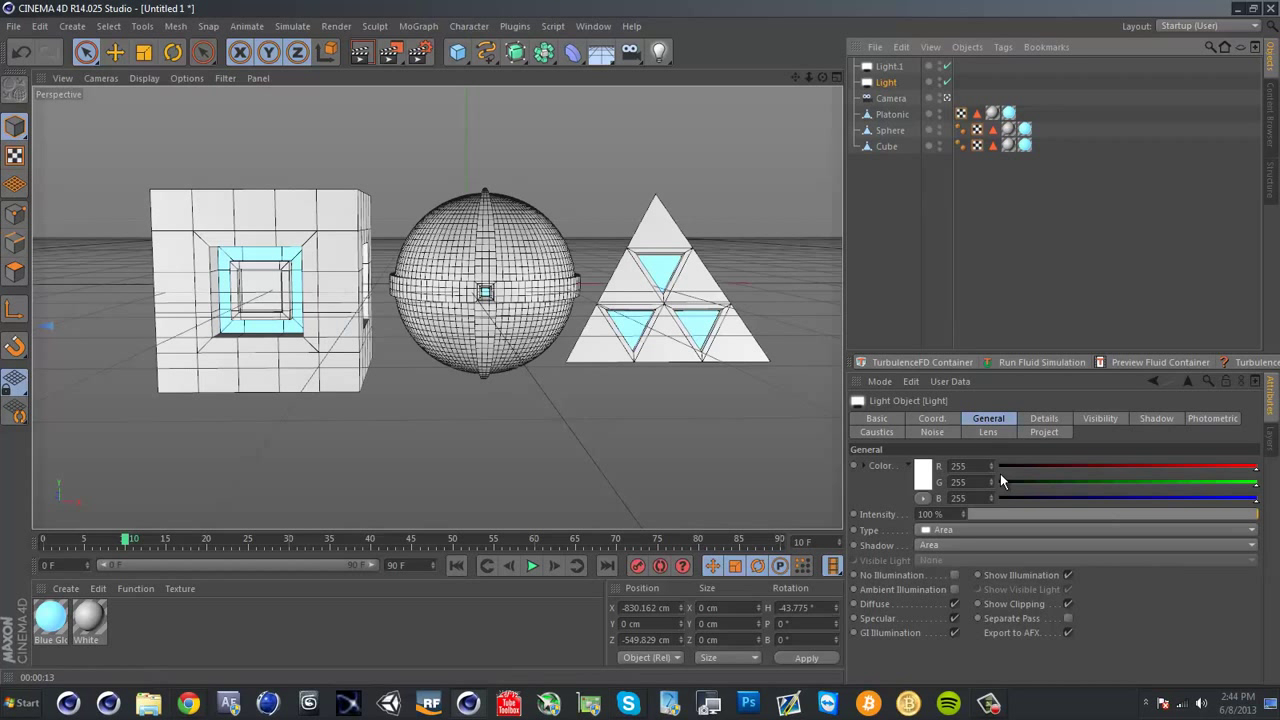
{"action": "left_click", "coordinate": [980, 554]}
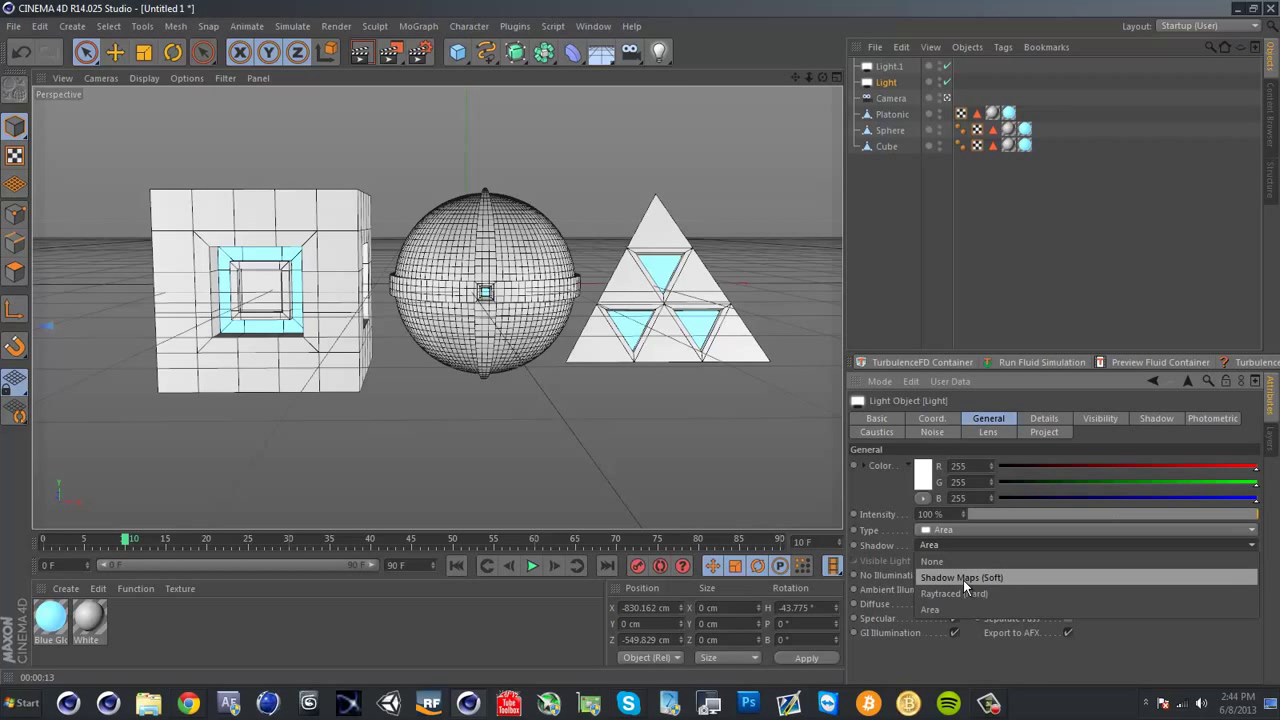
{"action": "left_click", "coordinate": [963, 578]}
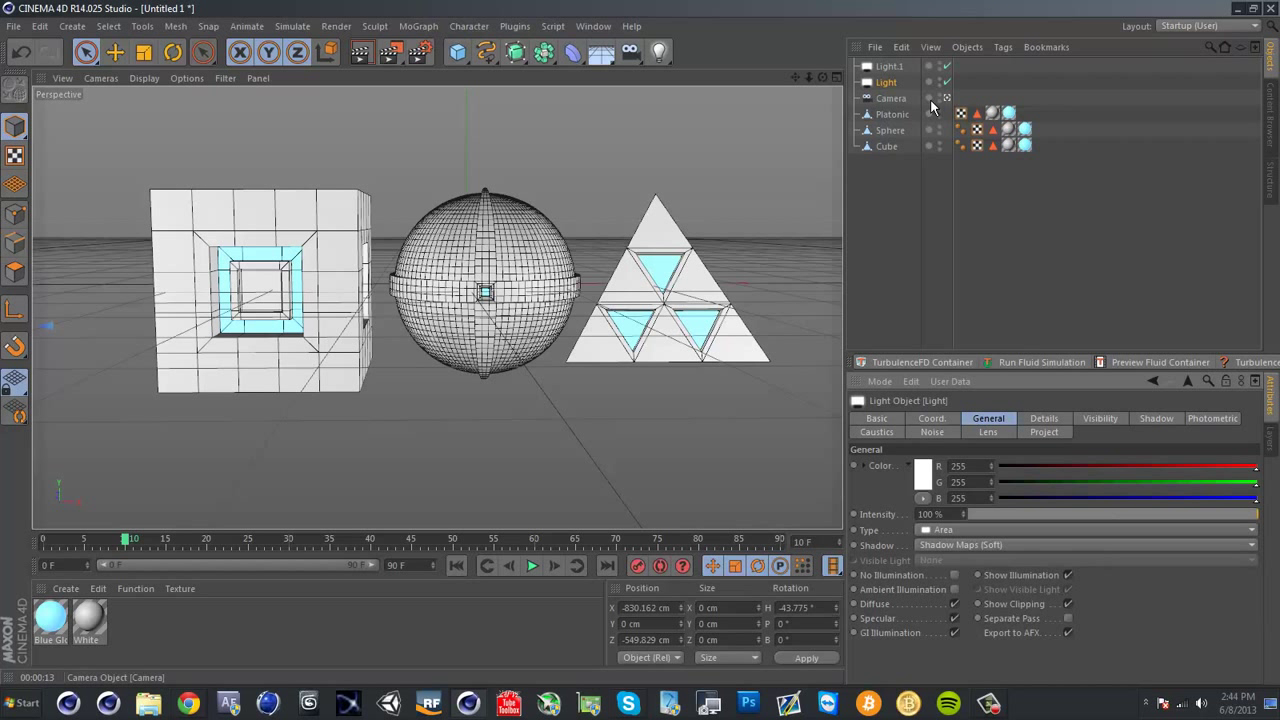
{"action": "left_click", "coordinate": [884, 70]}
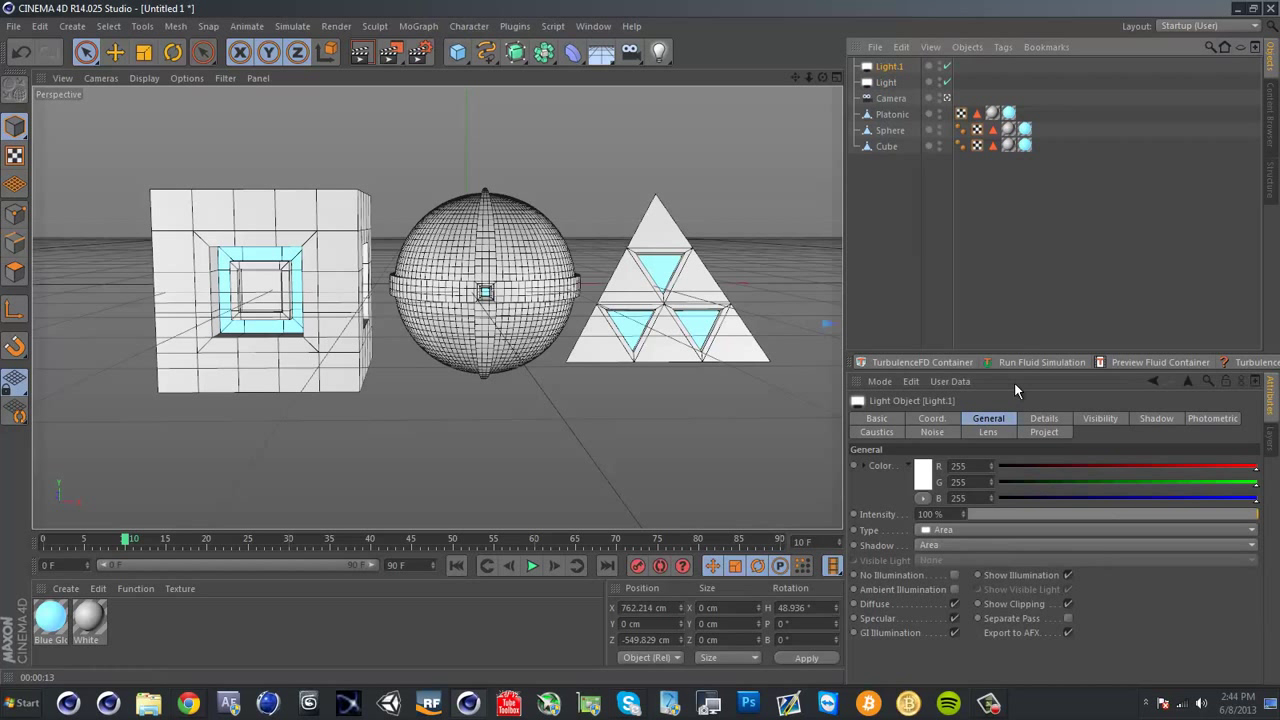
{"action": "left_click", "coordinate": [999, 545]}
{"action": "left_click", "coordinate": [988, 577]}
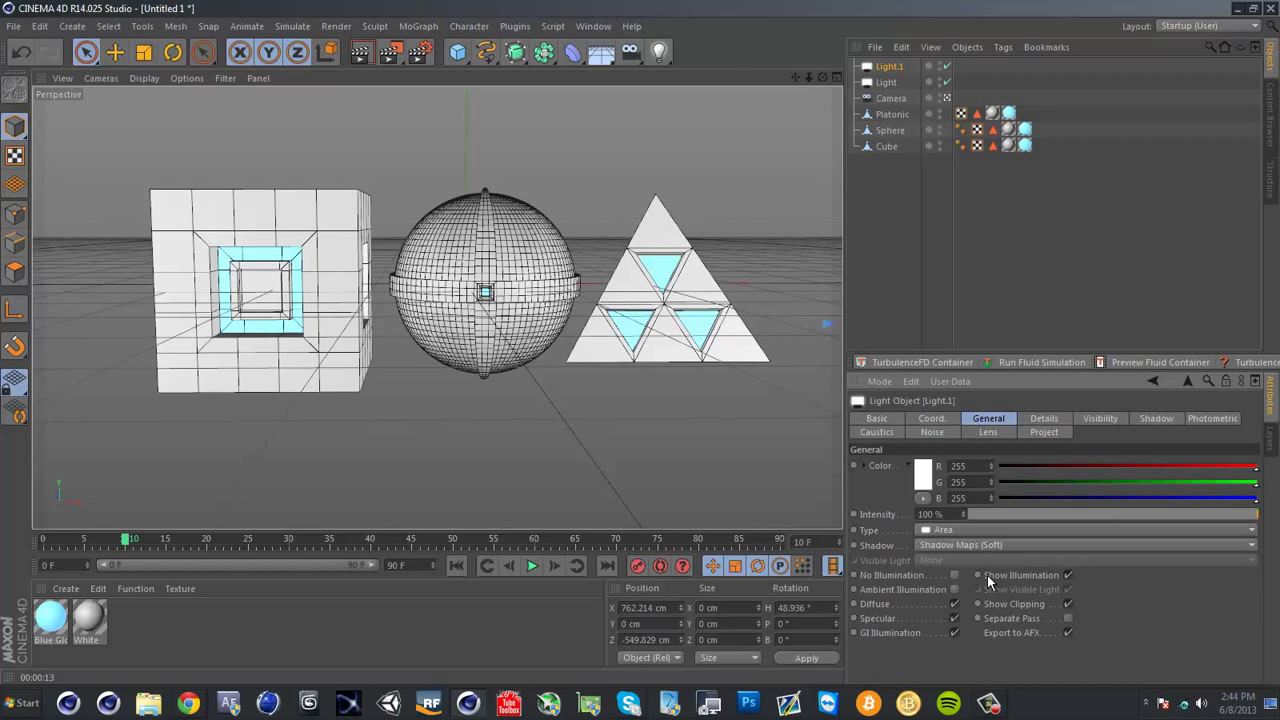
{"action": "left_click", "coordinate": [896, 227]}
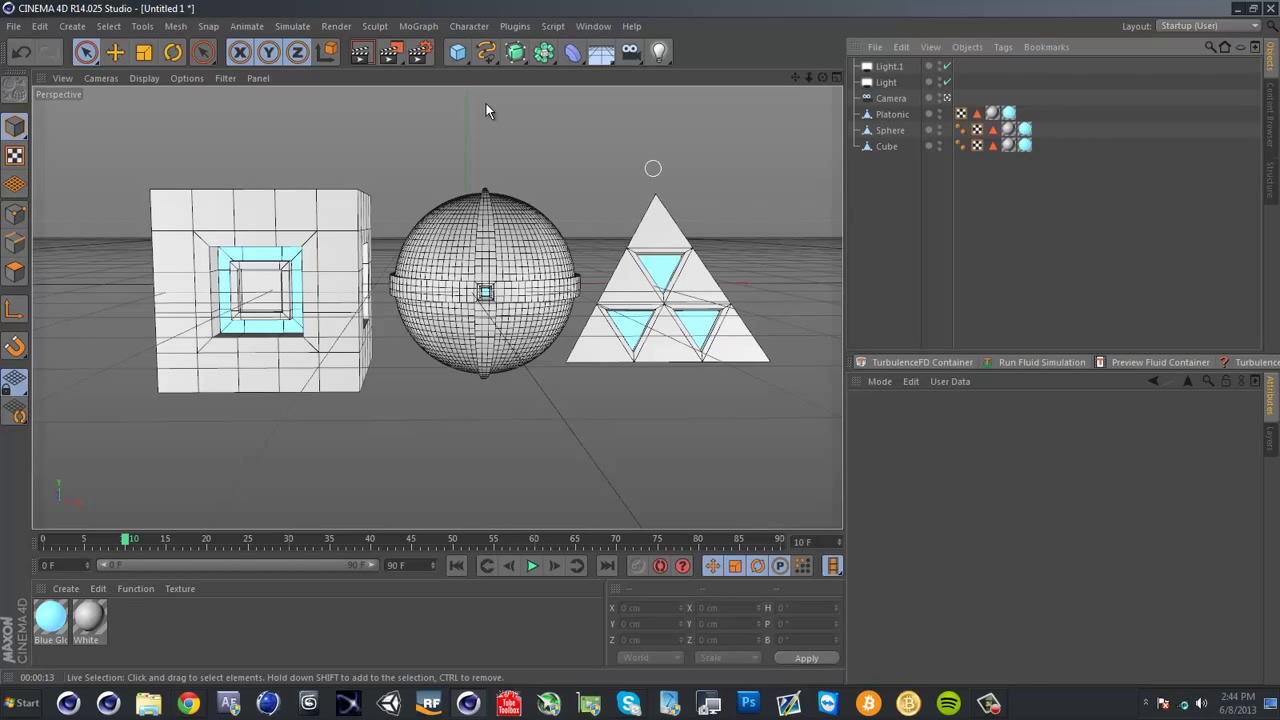
Add the Global Illumination effect to the render settings and look through its sampling, cache and detail options
{"action": "left_click", "coordinate": [422, 52]}
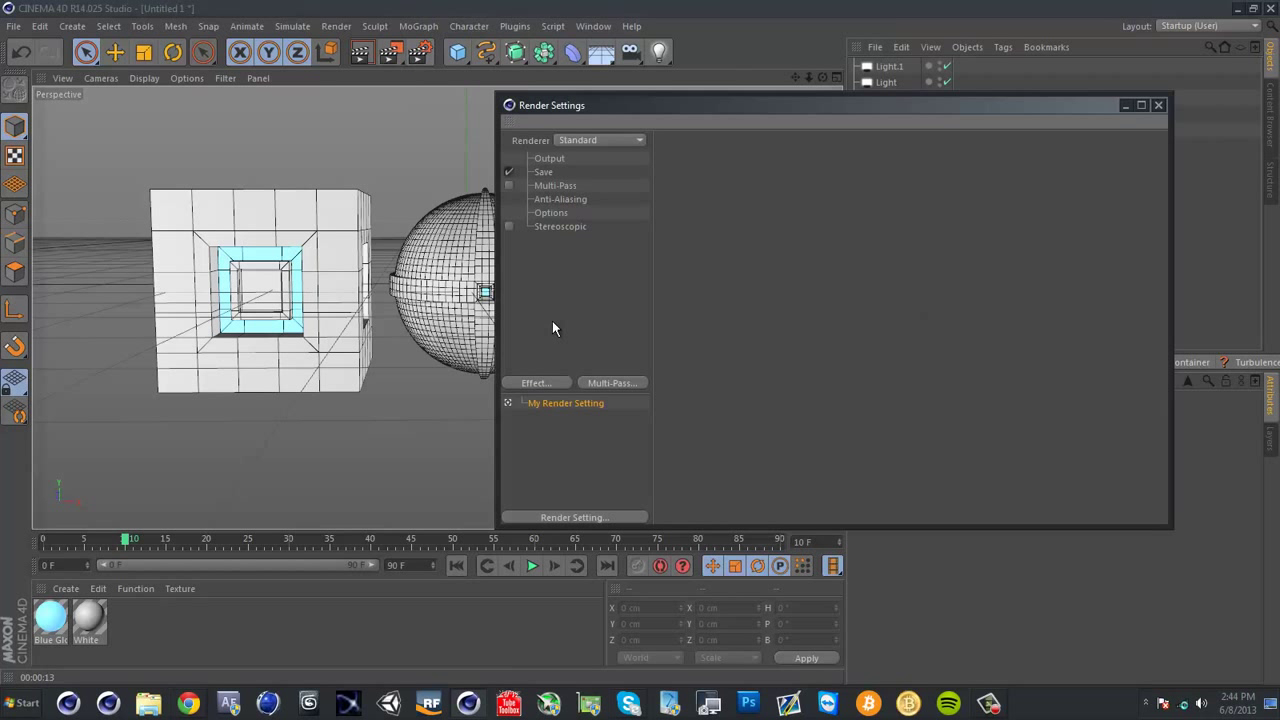
{"action": "left_click", "coordinate": [545, 383]}
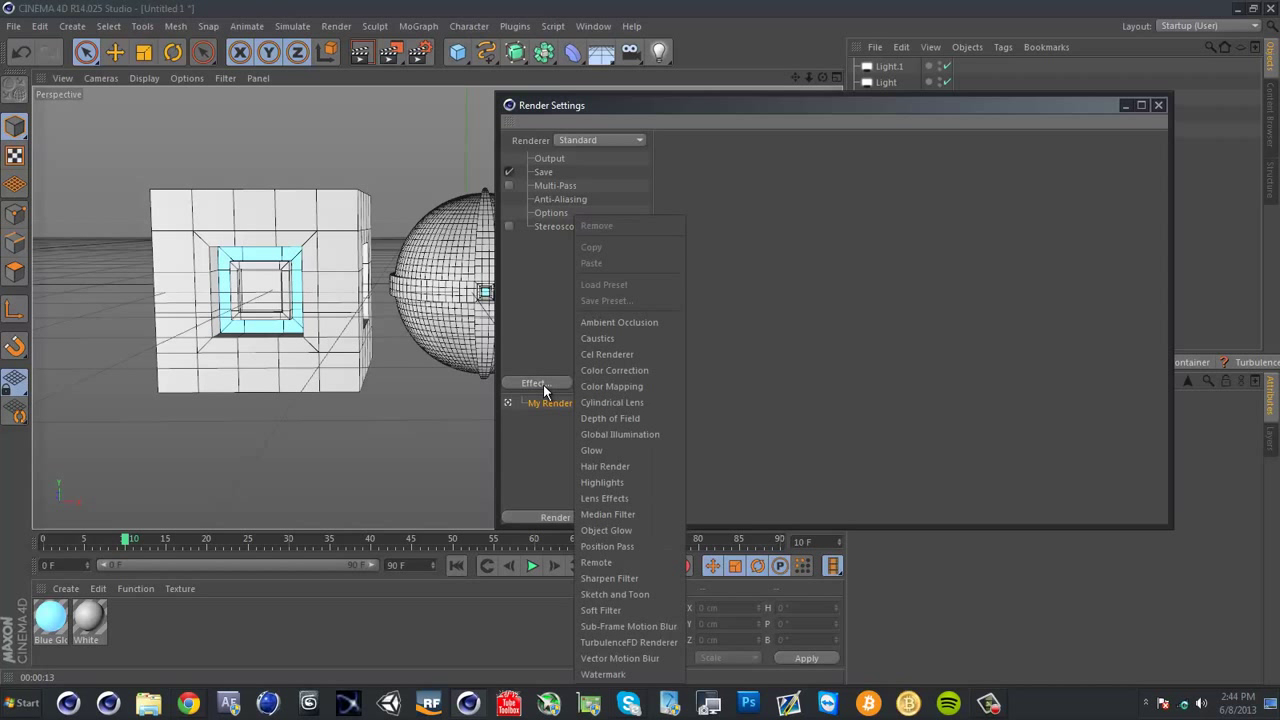
{"action": "left_click", "coordinate": [634, 434]}
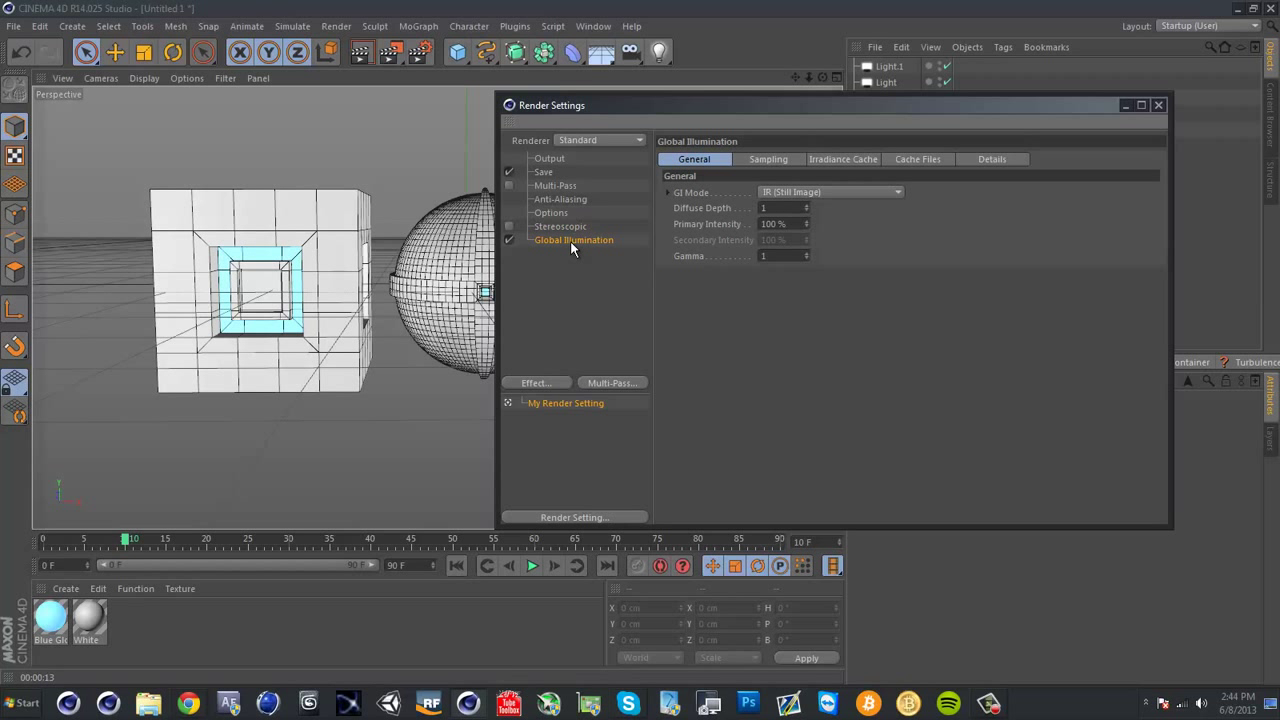
{"action": "left_click", "coordinate": [773, 160]}
{"action": "left_click", "coordinate": [832, 158]}
{"action": "left_click", "coordinate": [918, 159]}
{"action": "left_click", "coordinate": [990, 159]}
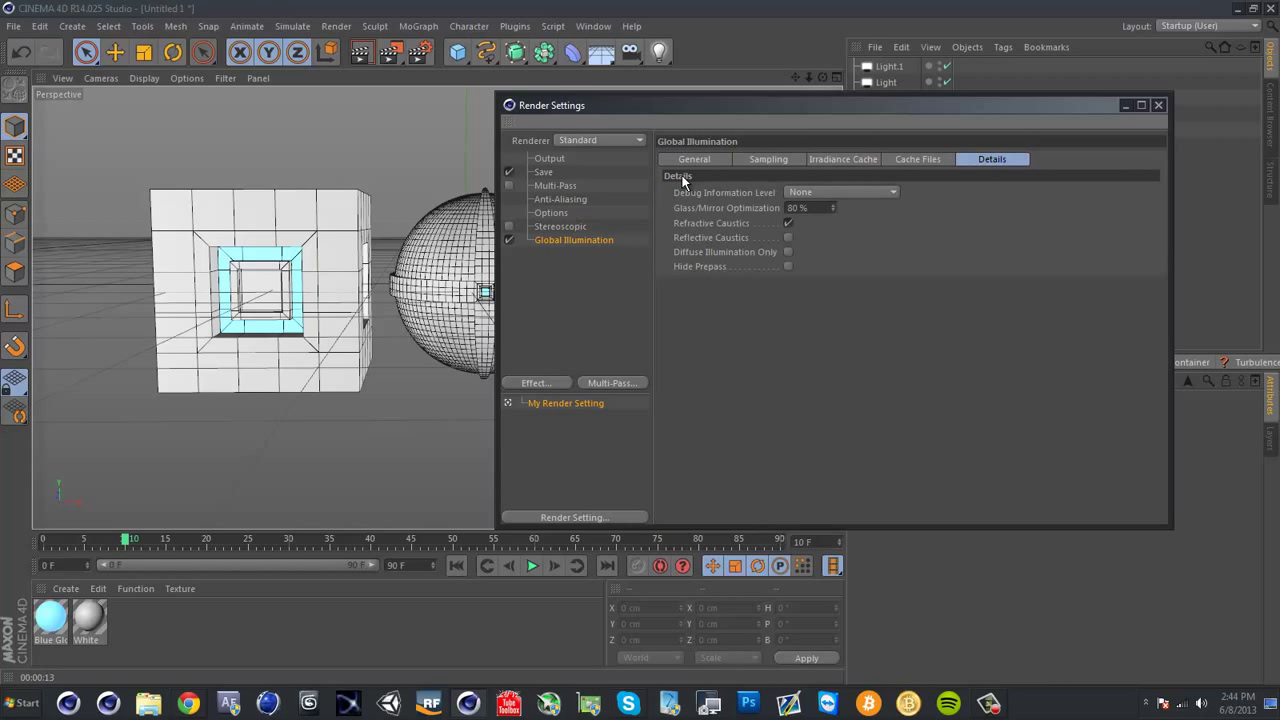
{"action": "left_click", "coordinate": [707, 160]}
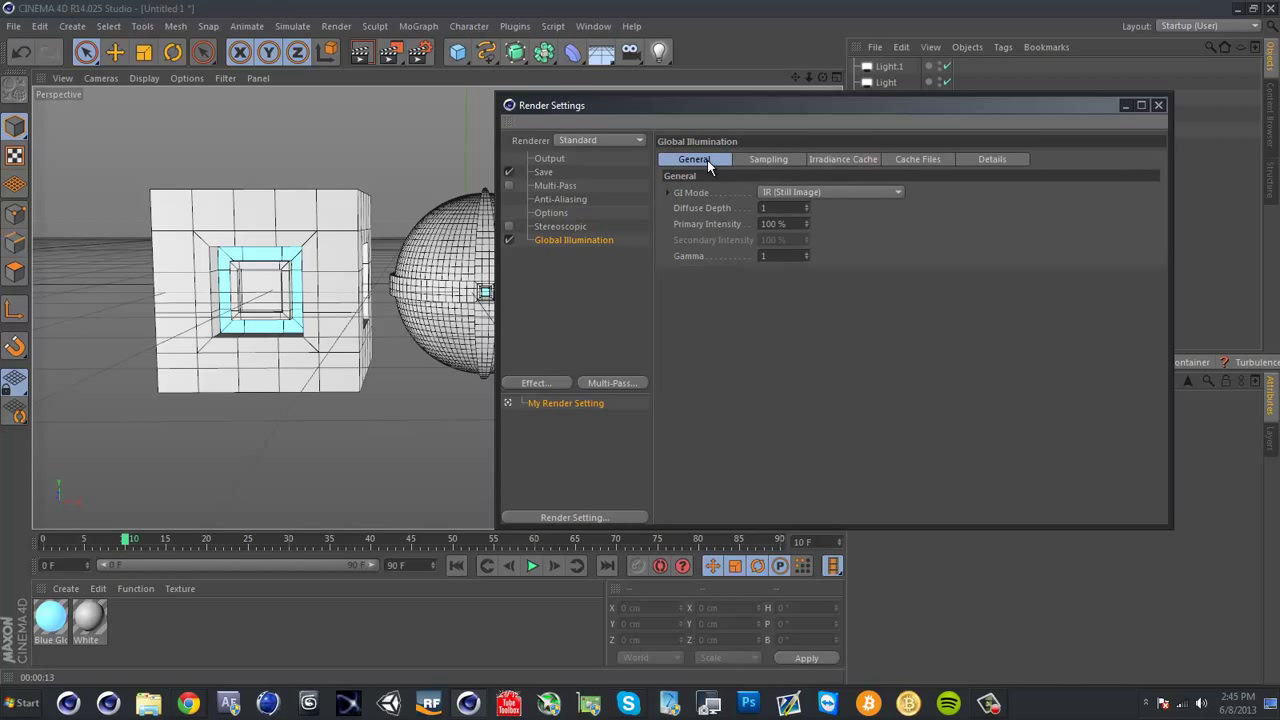
{"action": "left_click", "coordinate": [1158, 106]}
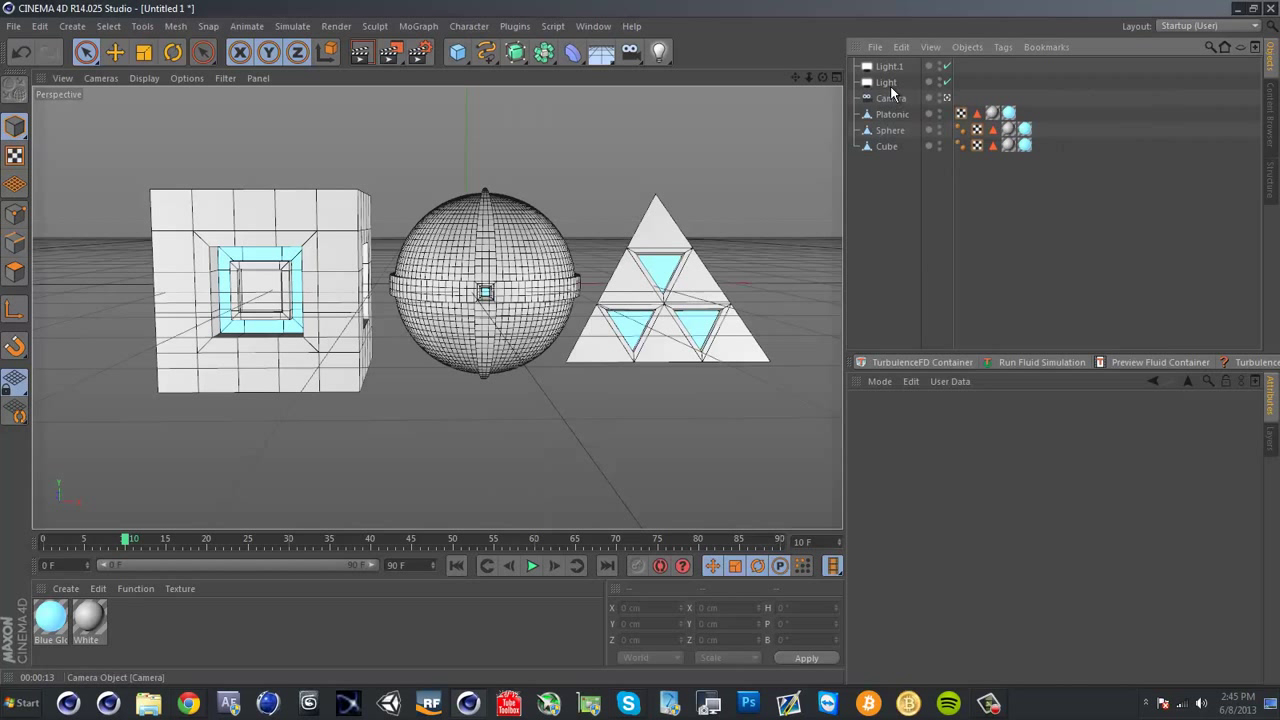
Disable both area lights and render the camera's view with only the glowing material as light source
{"action": "left_click", "coordinate": [946, 66]}
{"action": "left_click", "coordinate": [947, 83]}
{"action": "left_click", "coordinate": [947, 83]}
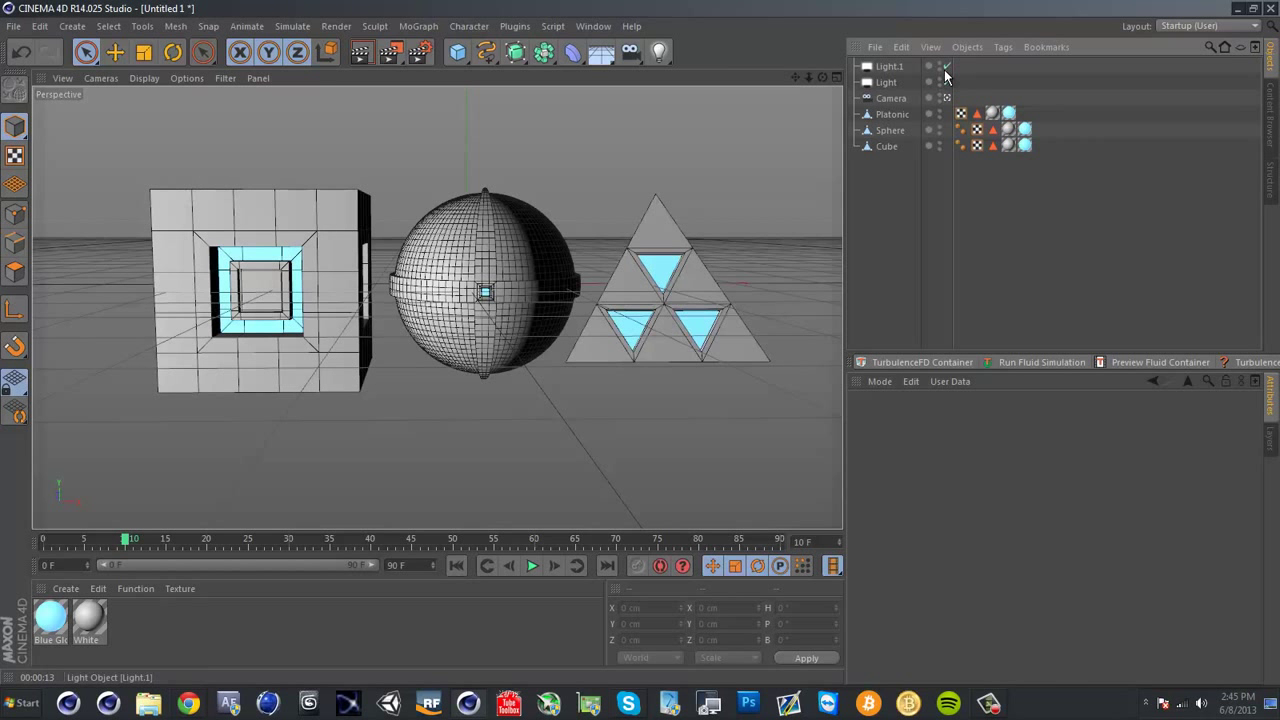
{"action": "left_click", "coordinate": [947, 83]}
{"action": "left_click", "coordinate": [946, 66]}
{"action": "left_click", "coordinate": [947, 82]}
{"action": "left_click", "coordinate": [361, 53]}
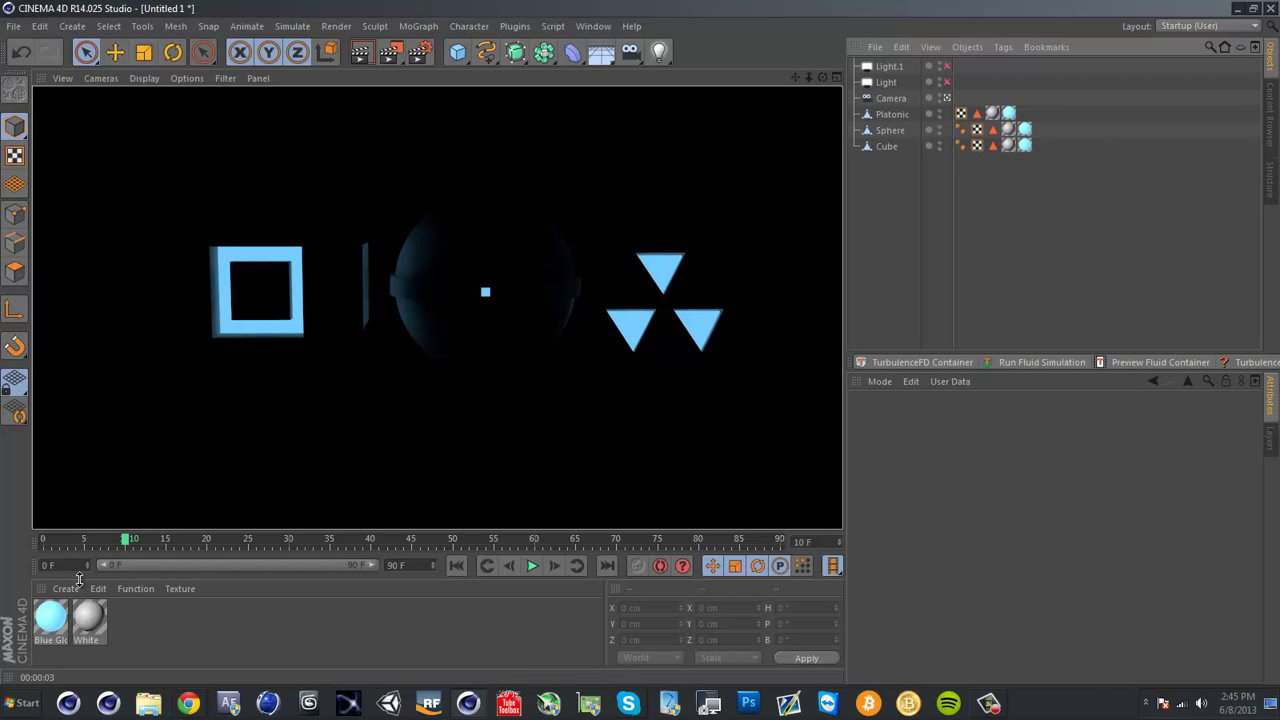
Set the Blue Glow material's luminance brightness to 400% and render the view
{"action": "double_click", "coordinate": [50, 618]}
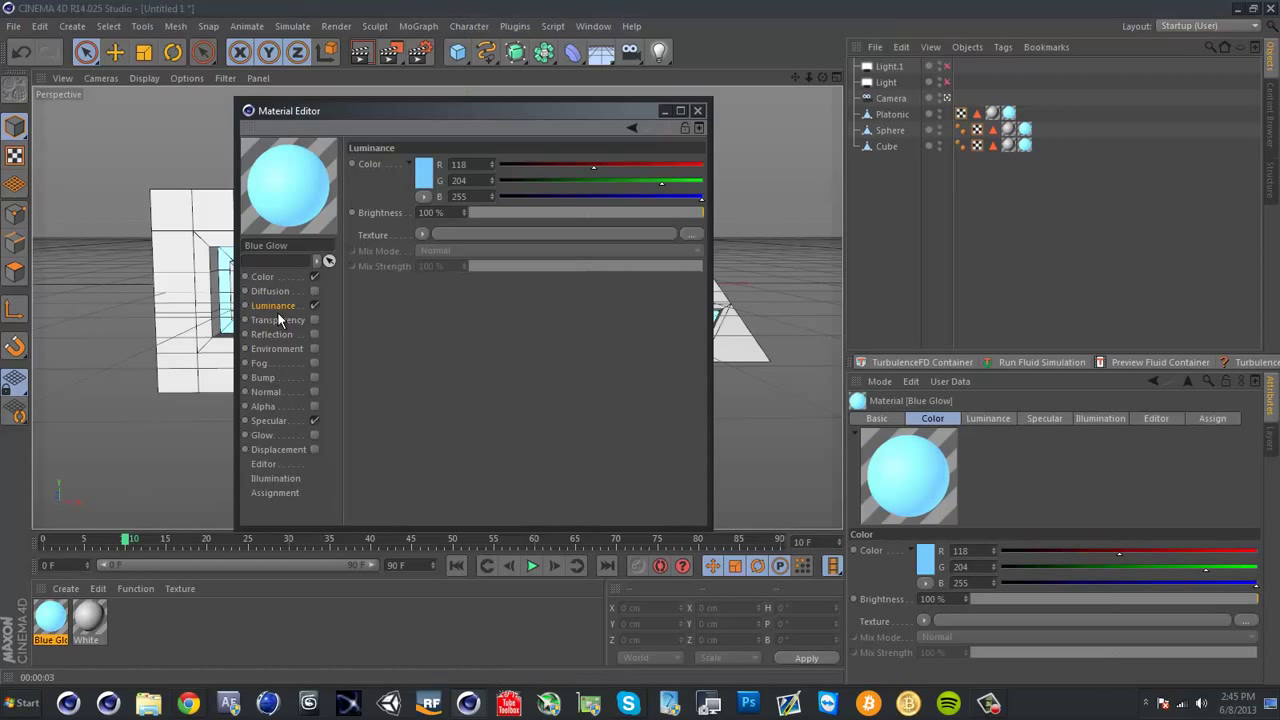
{"action": "left_click", "coordinate": [437, 212]}
{"action": "type", "text": "400"}
{"action": "key", "text": "Return"}
{"action": "left_click", "coordinate": [698, 111]}
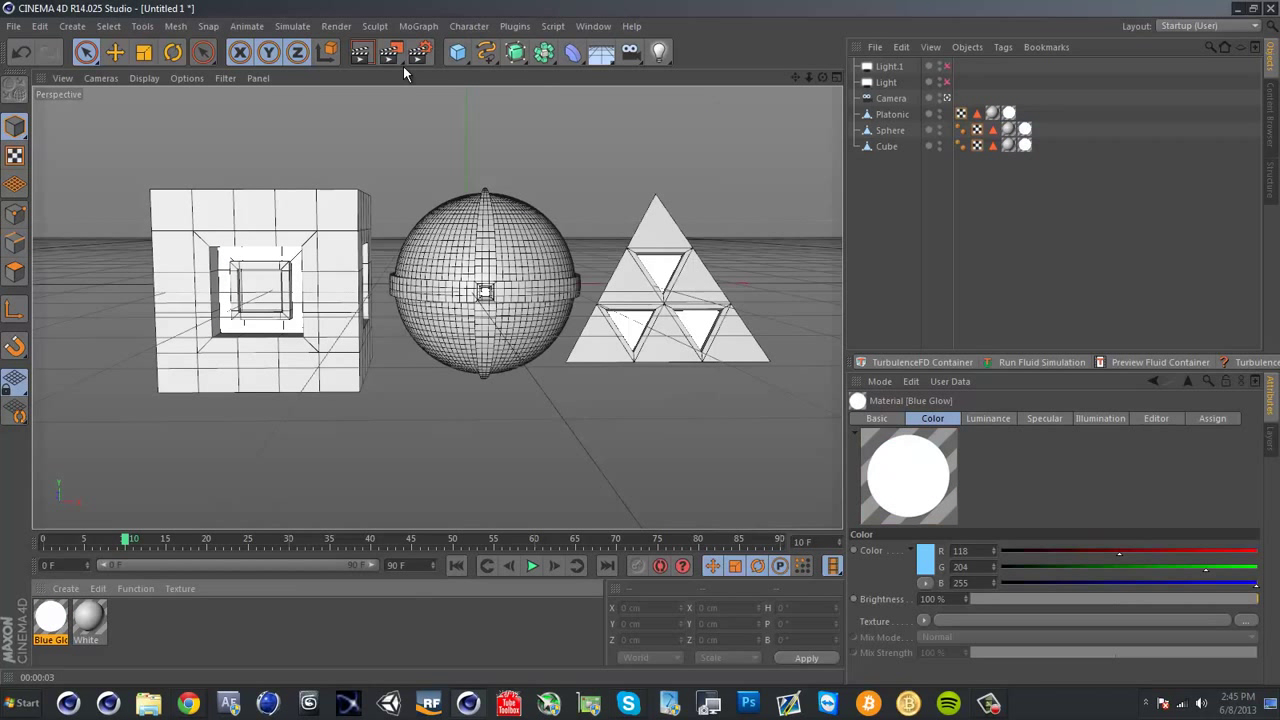
{"action": "left_click", "coordinate": [358, 53]}
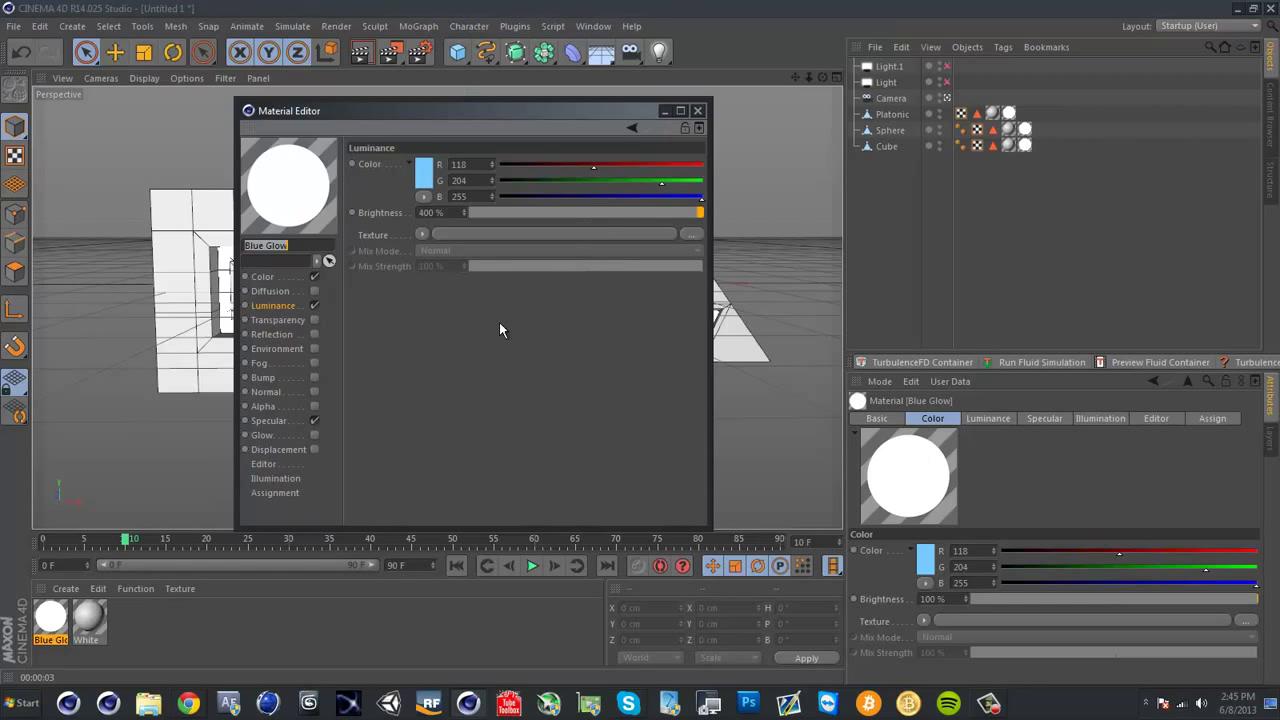
Raise the Blue Glow material's luminance brightness to 800% and render the view again
{"action": "left_click", "coordinate": [449, 212]}
{"action": "type", "text": "800"}
{"action": "key", "text": "Return"}
{"action": "left_click", "coordinate": [698, 111]}
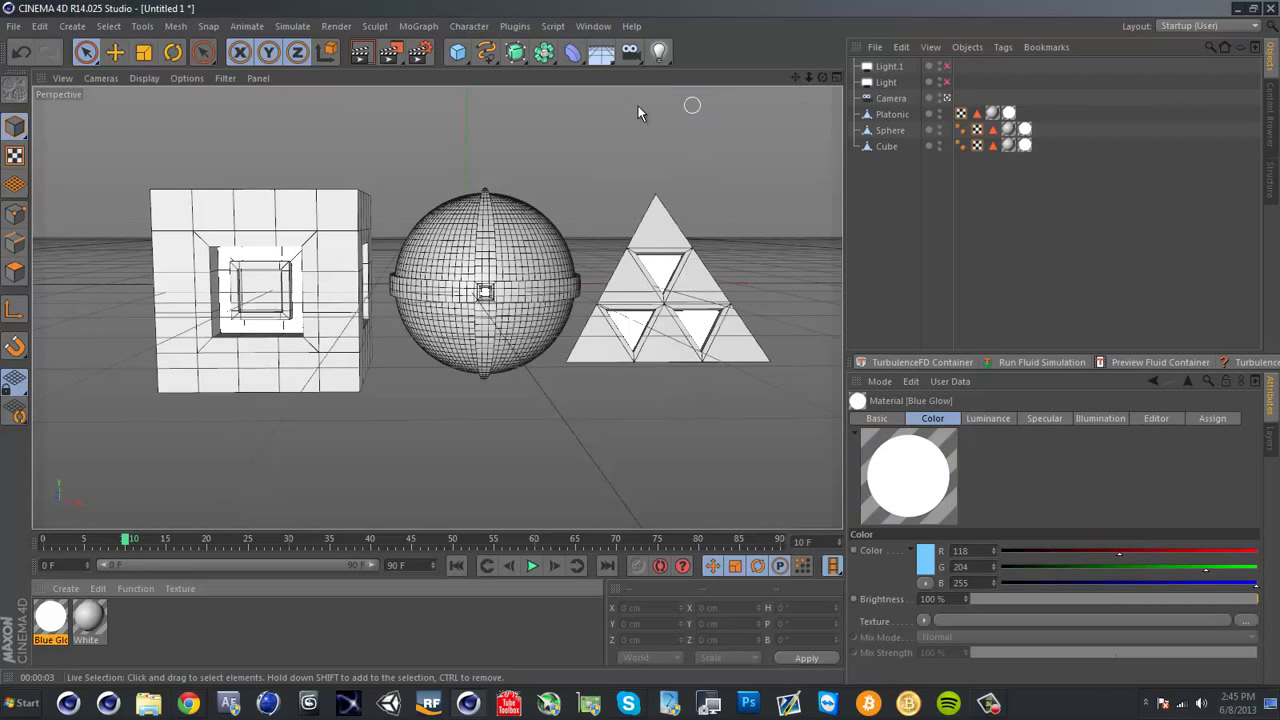
{"action": "left_click", "coordinate": [360, 52]}
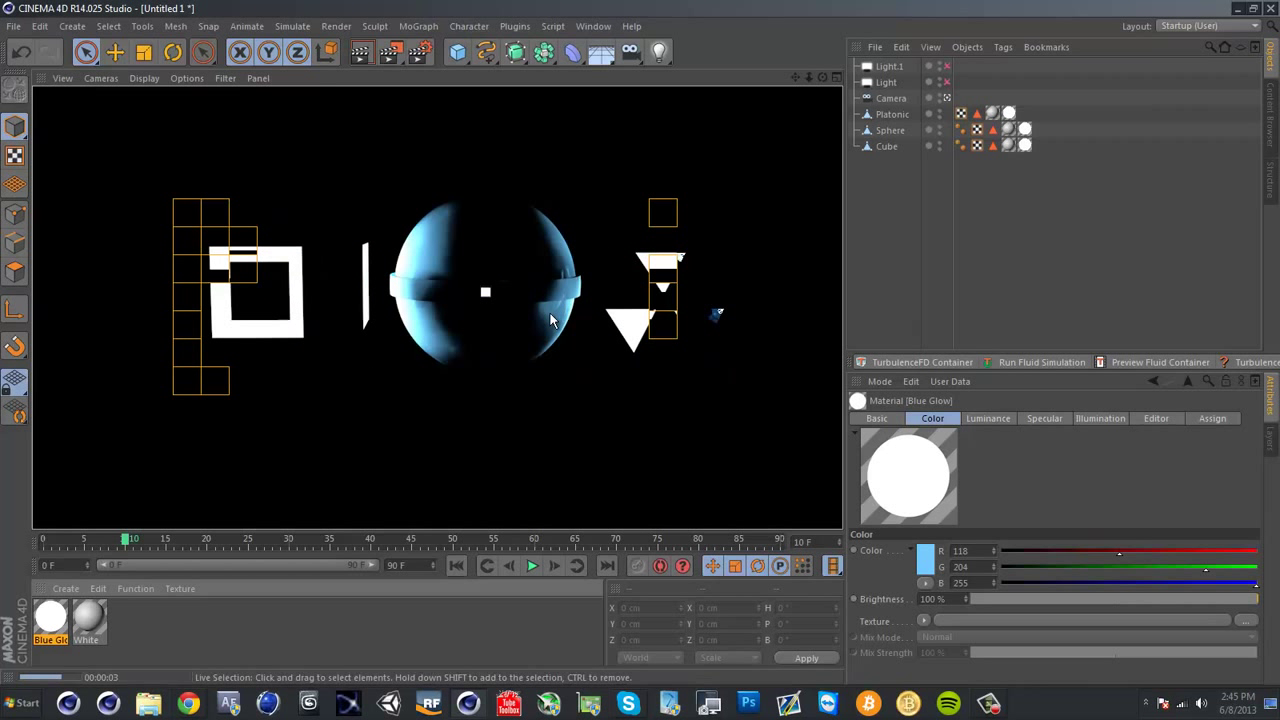
Return the Blue Glow material's luminance brightness to 100%
{"action": "double_click", "coordinate": [50, 617]}
{"action": "left_click", "coordinate": [434, 211]}
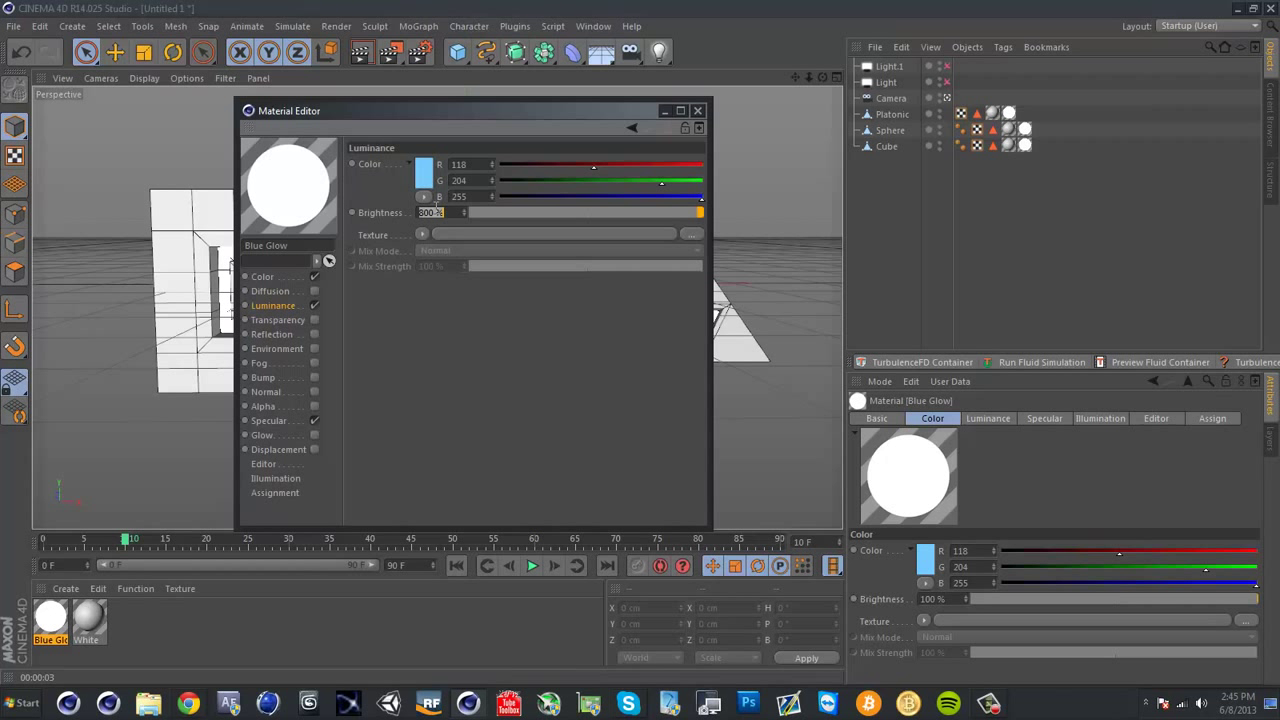
{"action": "type", "text": "100"}
{"action": "key", "text": "Return"}
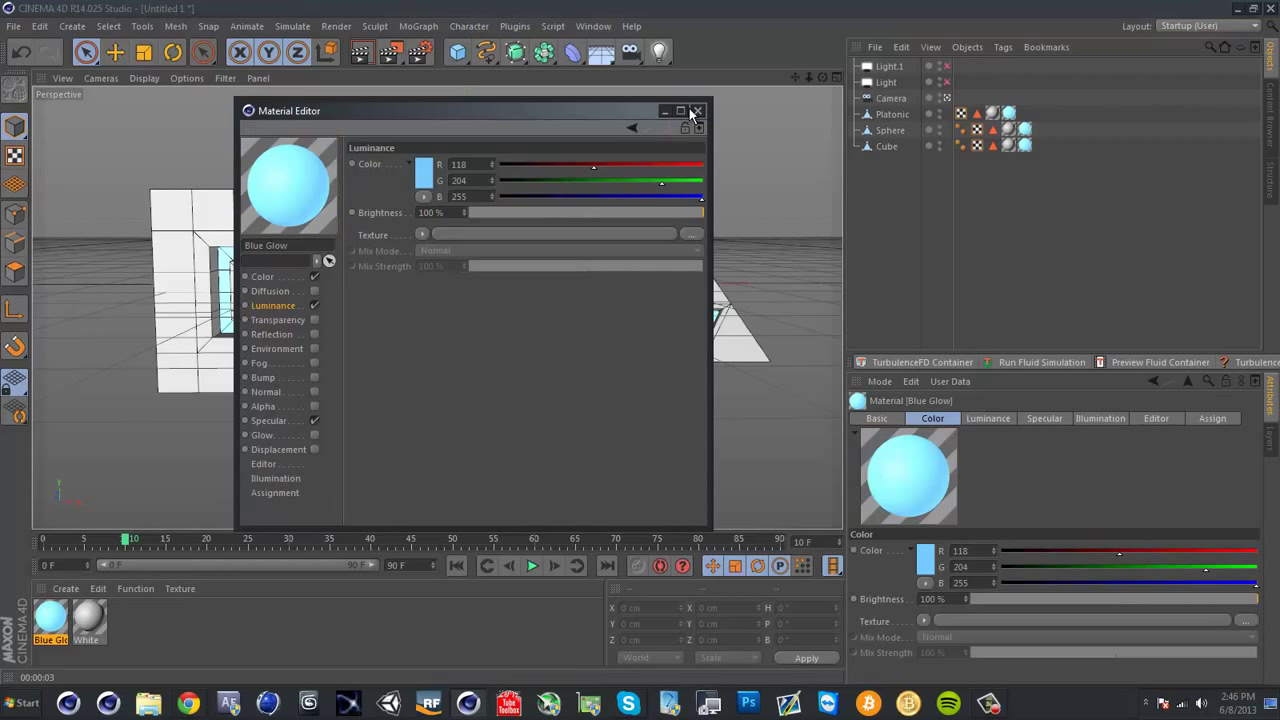
{"action": "left_click", "coordinate": [697, 112]}
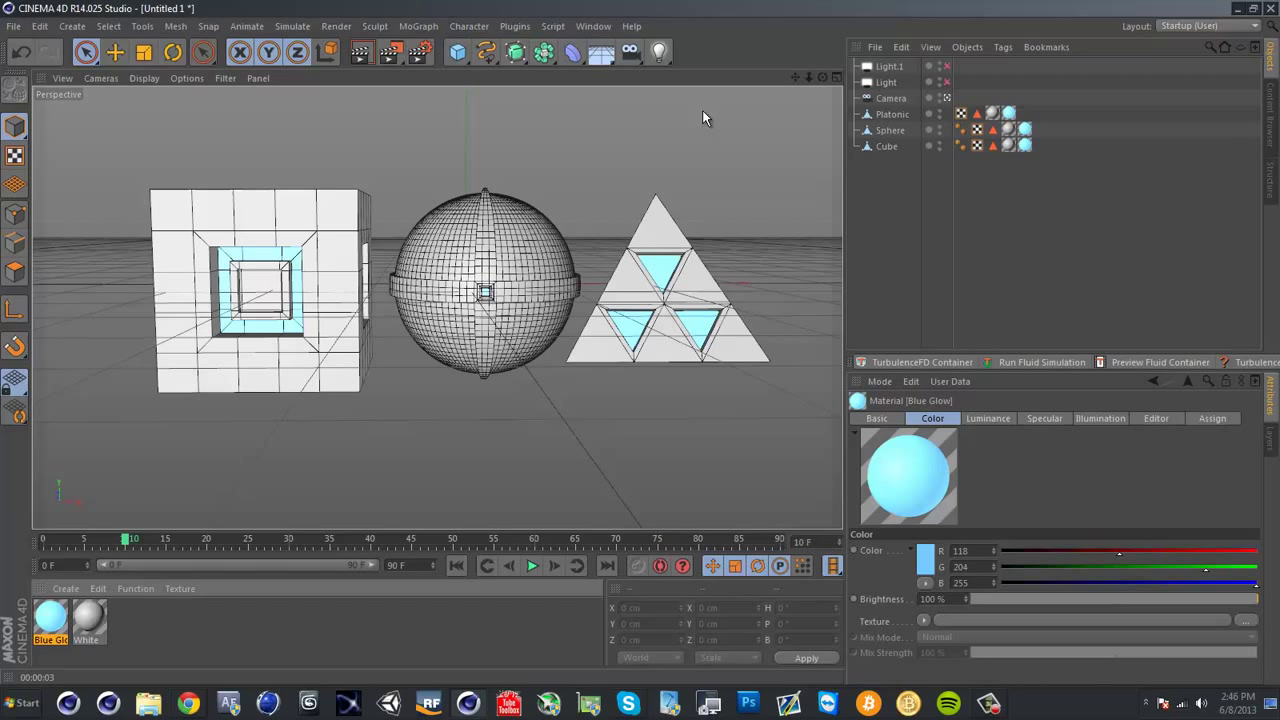
Re-enable both area lights and set the intensity of each to 40%
{"action": "left_click", "coordinate": [946, 82]}
{"action": "left_click", "coordinate": [946, 66]}
{"action": "left_click", "coordinate": [886, 82]}
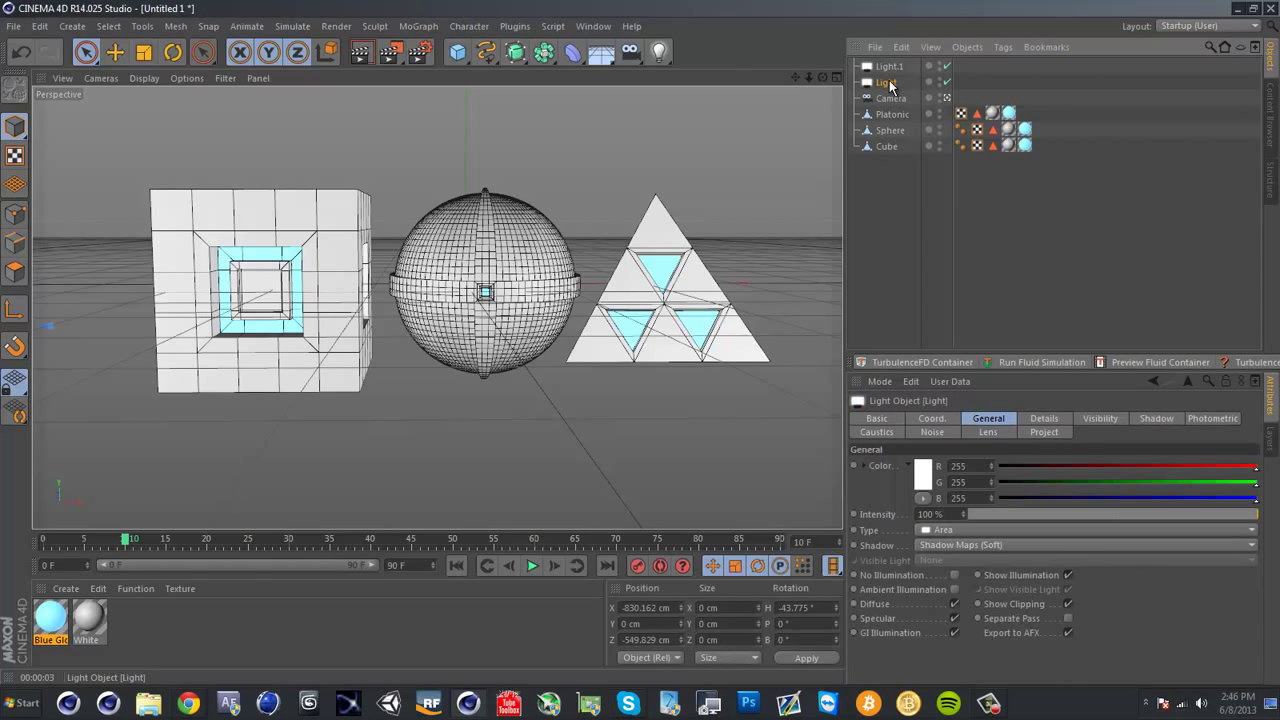
{"action": "left_click", "coordinate": [937, 514]}
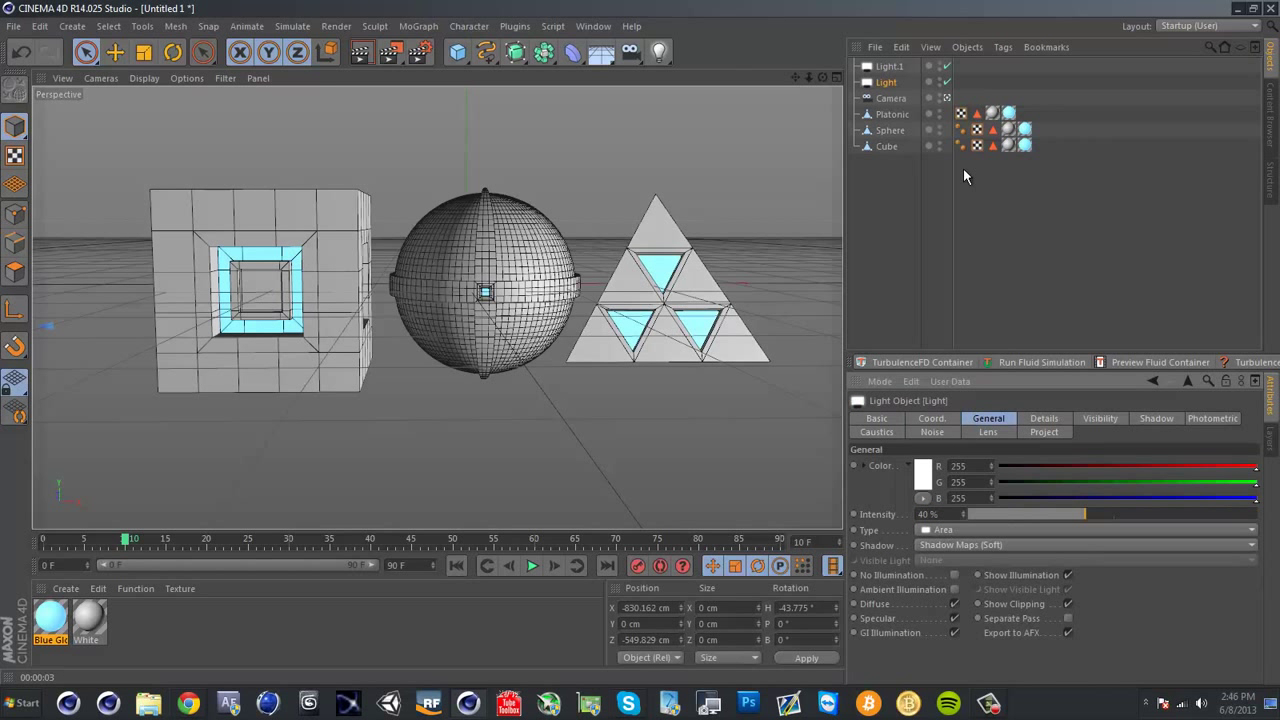
{"action": "left_click", "coordinate": [888, 66]}
{"action": "left_click", "coordinate": [937, 514]}
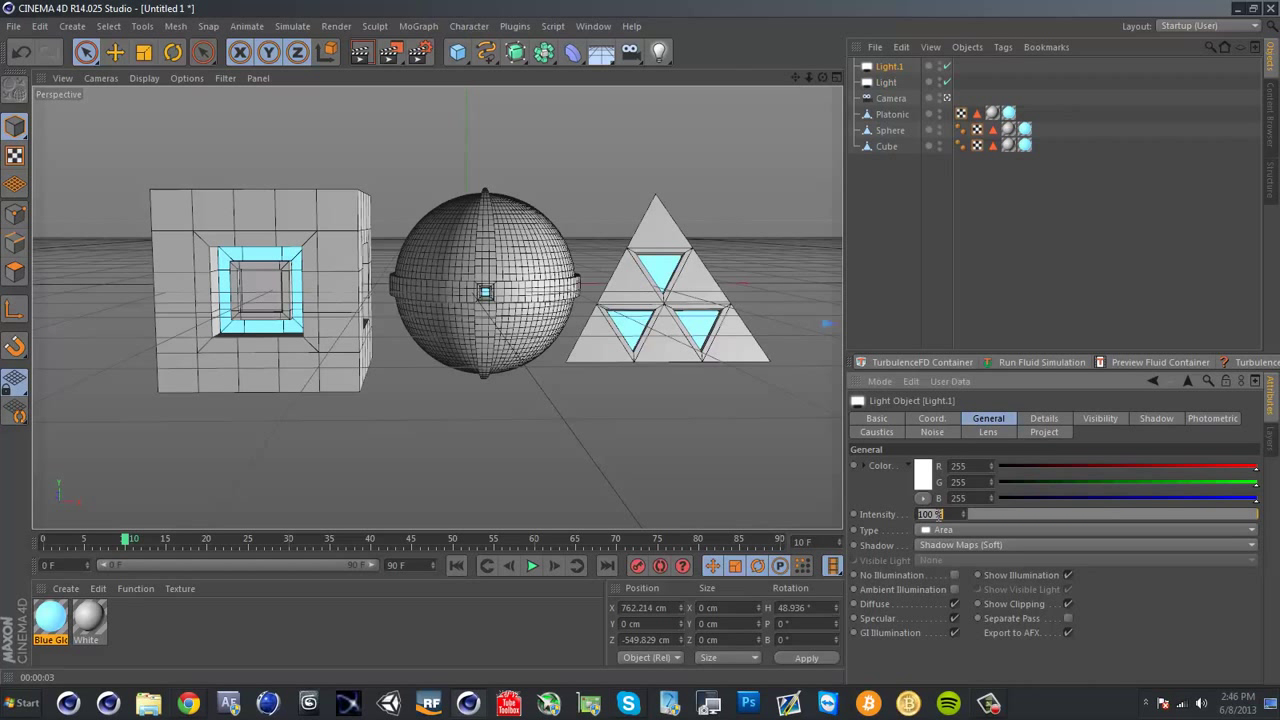
{"action": "type", "text": "40"}
{"action": "key", "text": "Return"}
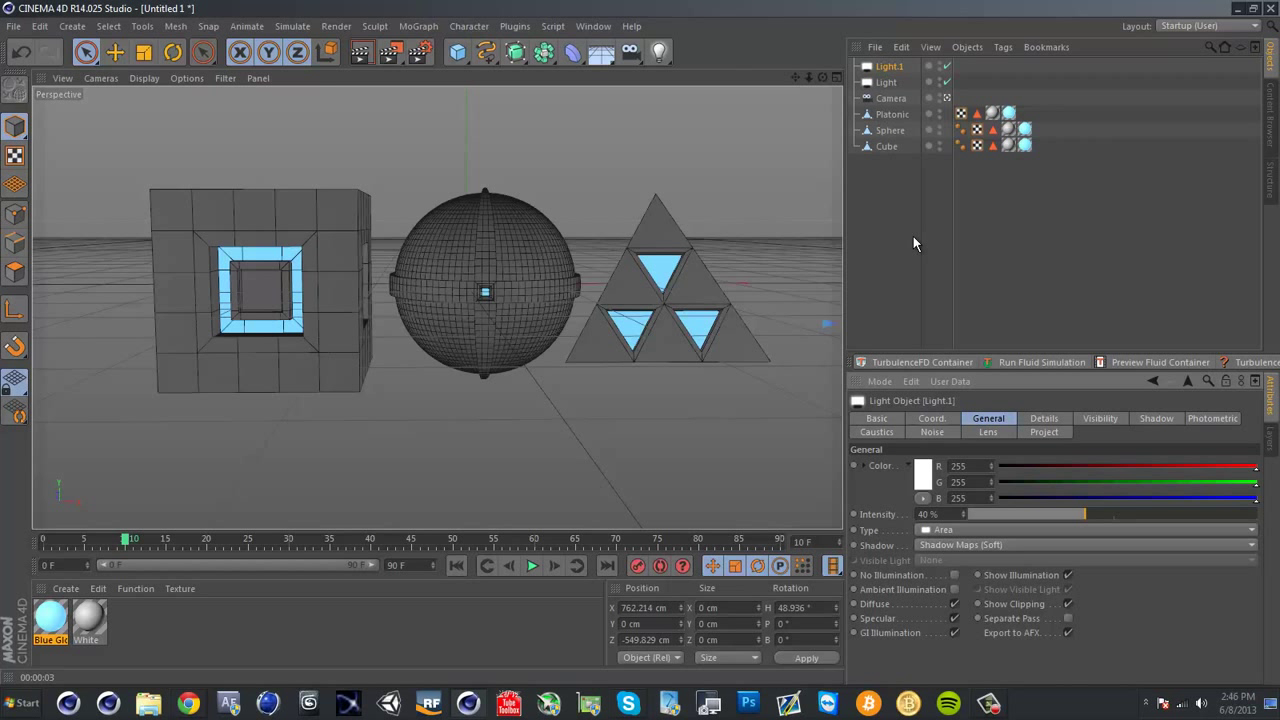
Leave the camera view and give Light.1 a faint warm tint of RGB 255, 244, 238
{"action": "scroll", "coordinate": [555, 459], "scroll_direction": "down", "scroll_amount": 5}
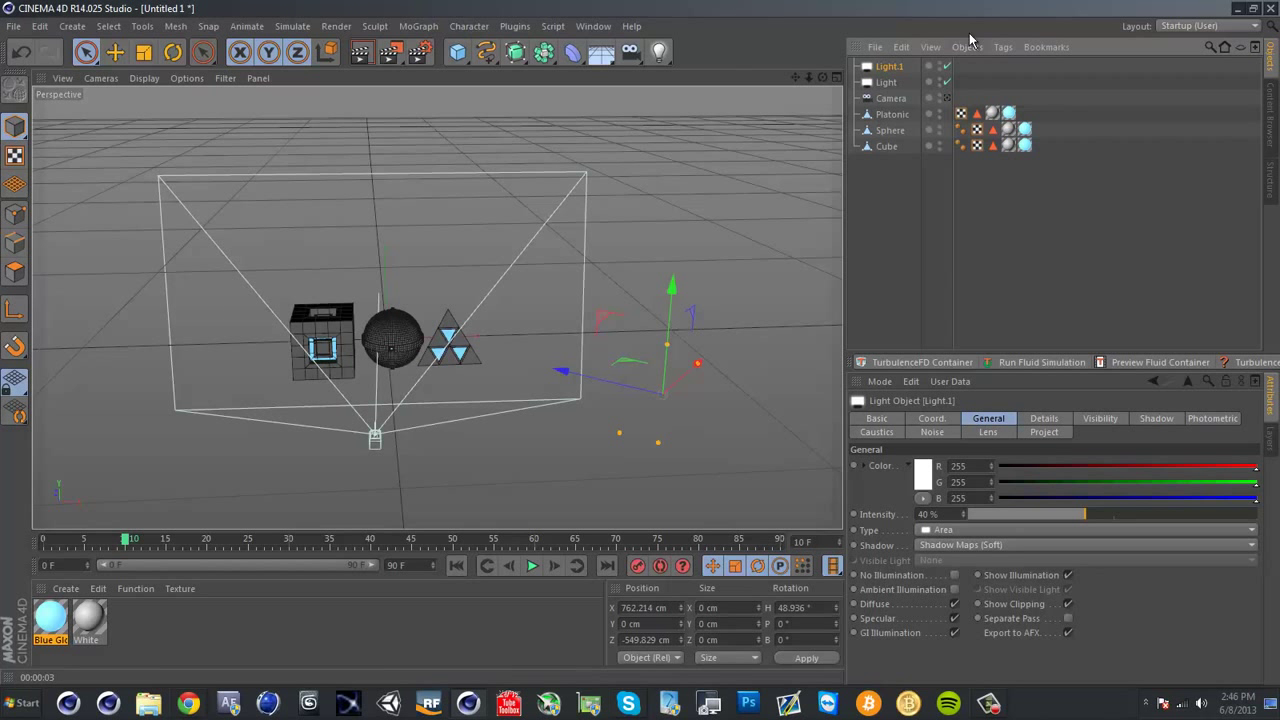
{"action": "left_click", "coordinate": [922, 477]}
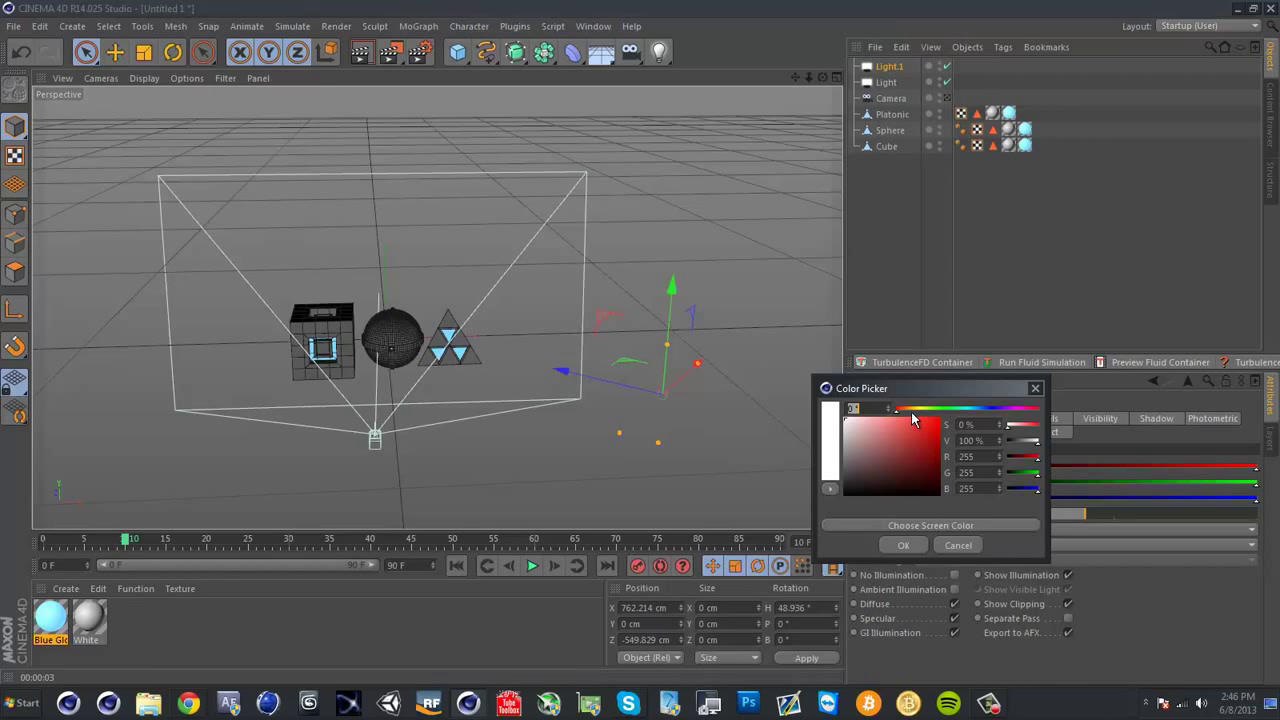
{"action": "left_click_drag", "start_coordinate": [897, 412], "coordinate": [851, 413]}
{"action": "left_click", "coordinate": [848, 421]}
{"action": "left_click", "coordinate": [903, 545]}
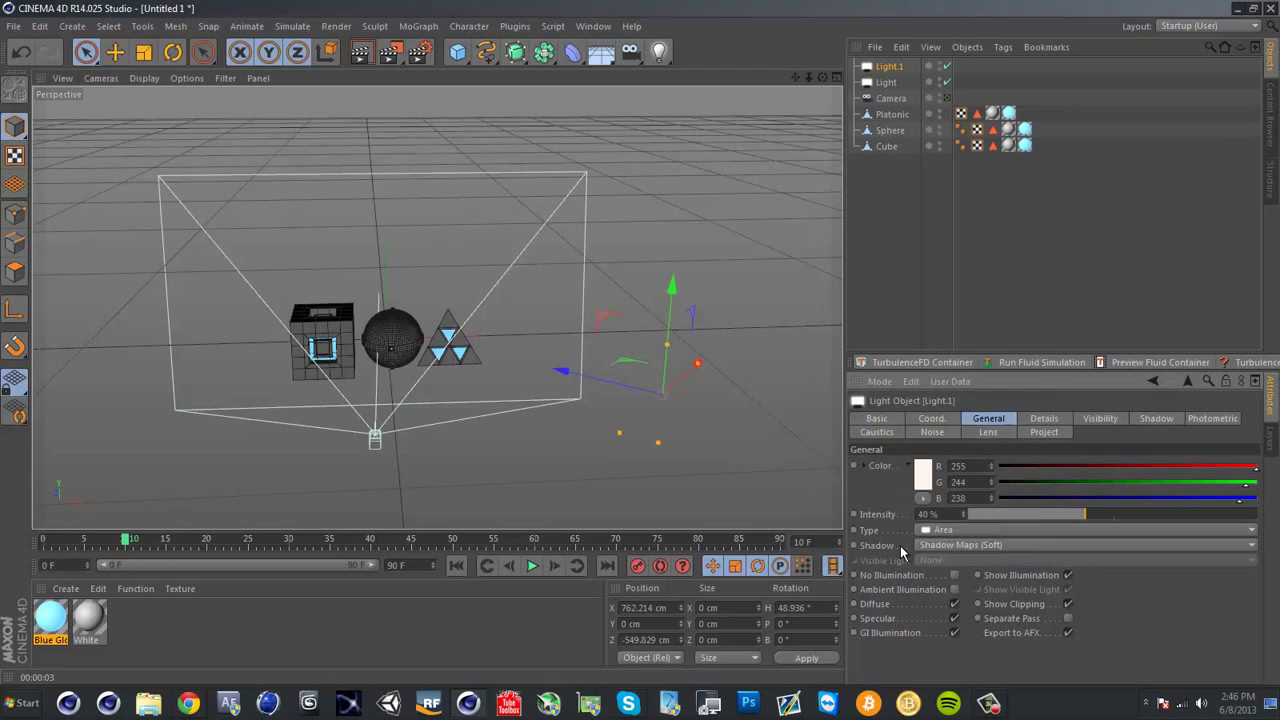
Tint the other area light pale blue with RGB 223, 243, 255 and render the scene through the camera
{"action": "left_click", "coordinate": [887, 84]}
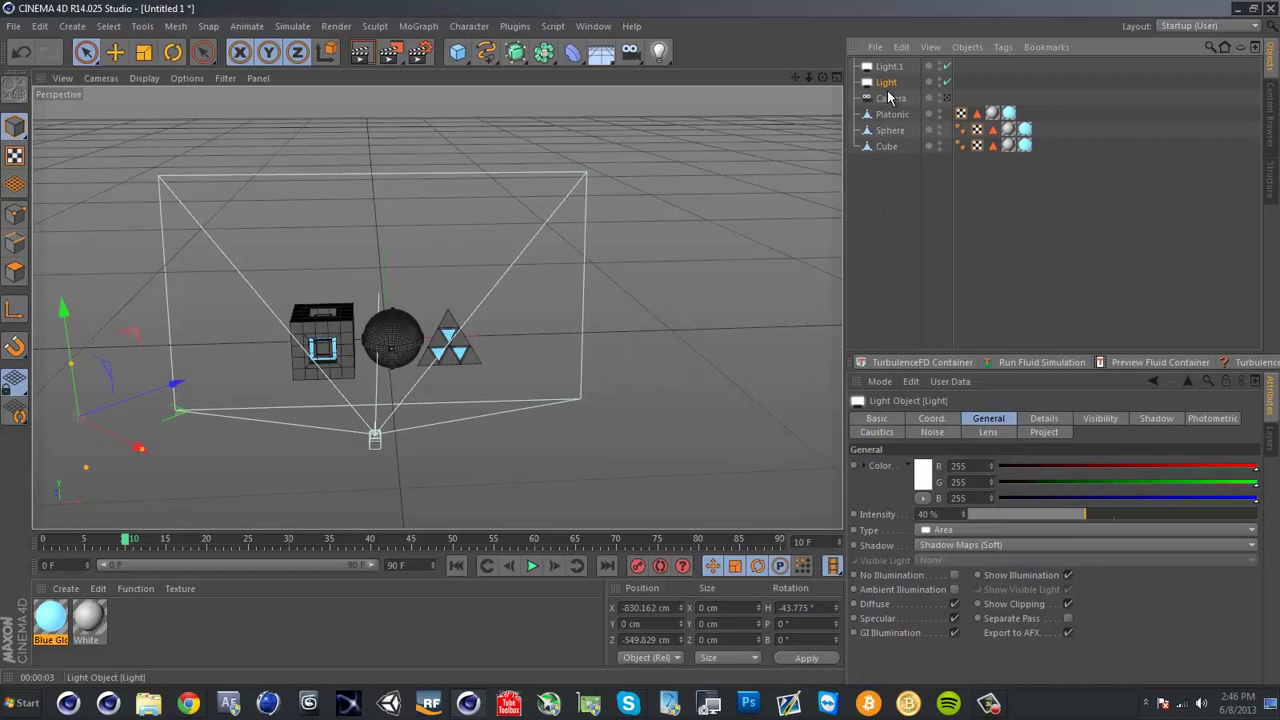
{"action": "left_click", "coordinate": [923, 474]}
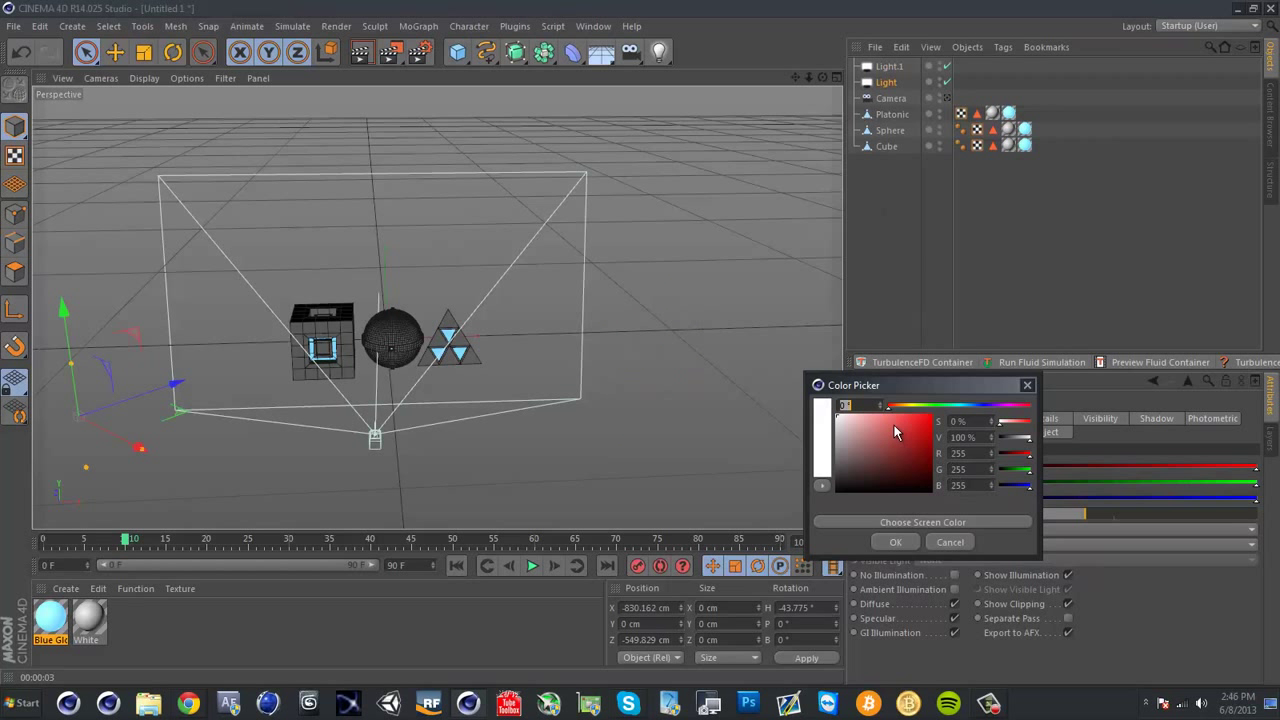
{"action": "left_click_drag", "start_coordinate": [890, 405], "coordinate": [968, 413]}
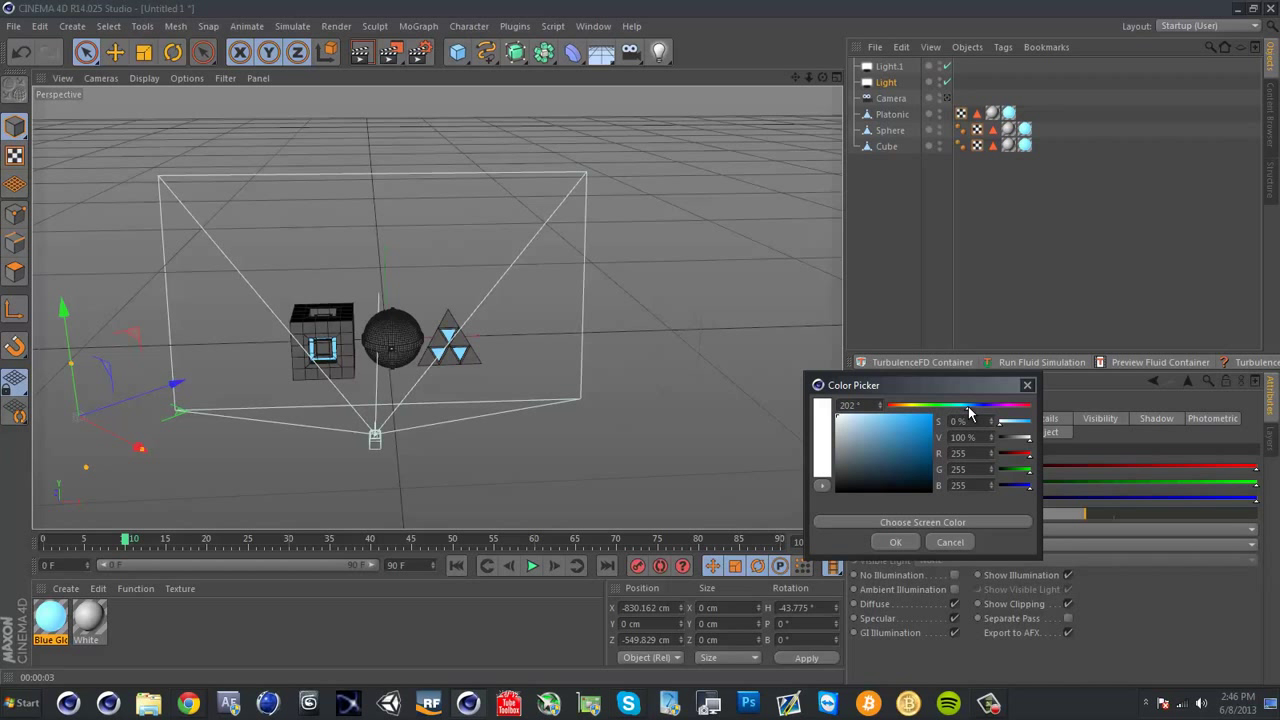
{"action": "left_click_drag", "start_coordinate": [844, 417], "coordinate": [848, 404]}
{"action": "left_click", "coordinate": [896, 542]}
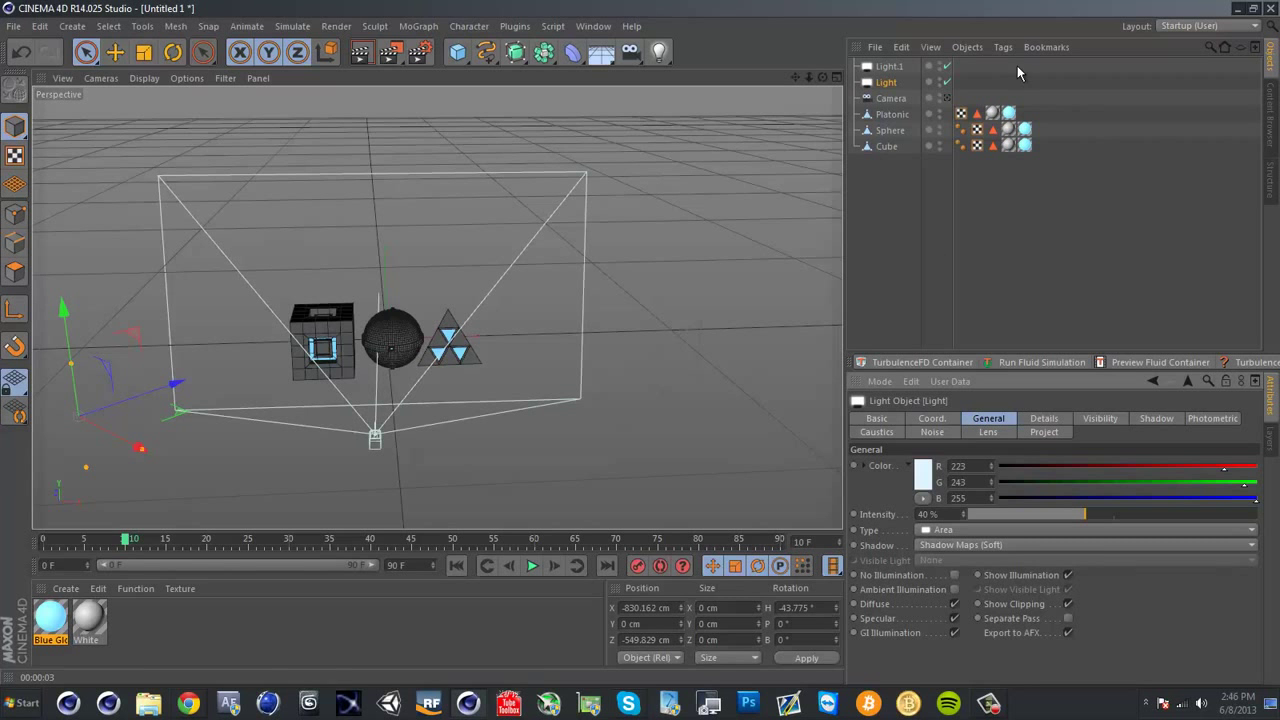
{"action": "left_click", "coordinate": [948, 98]}
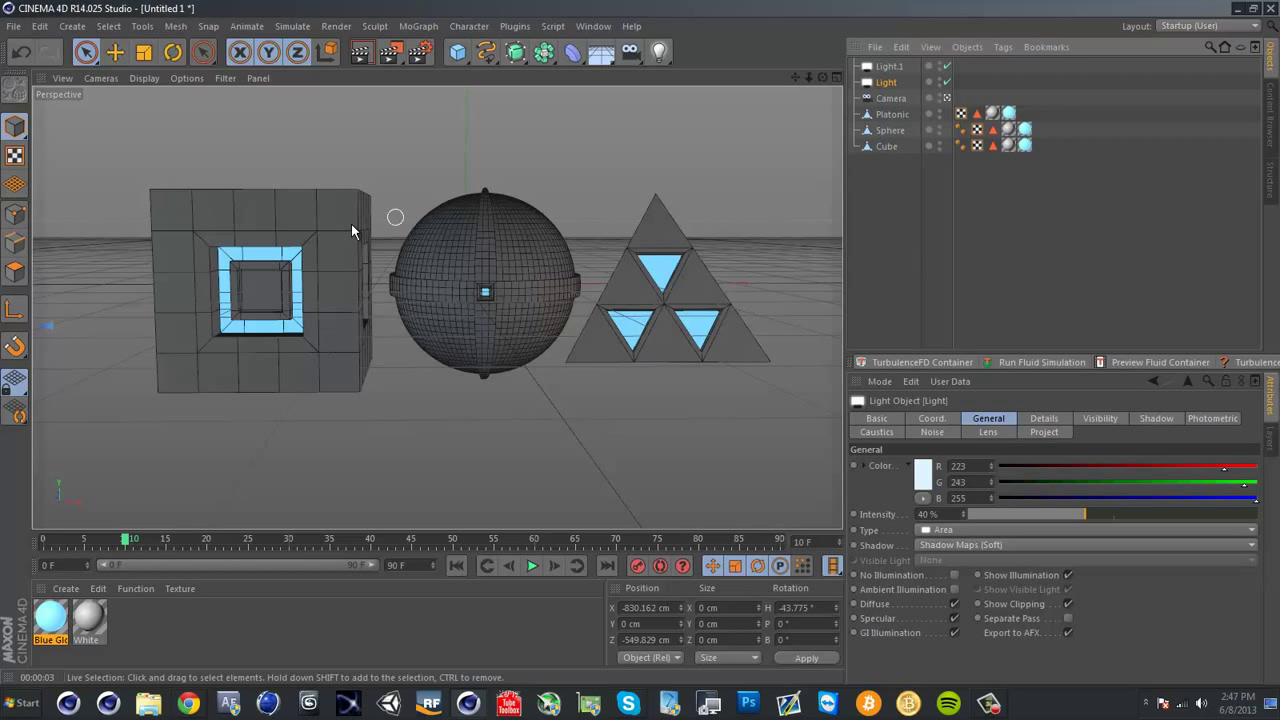
{"action": "left_click", "coordinate": [362, 52]}
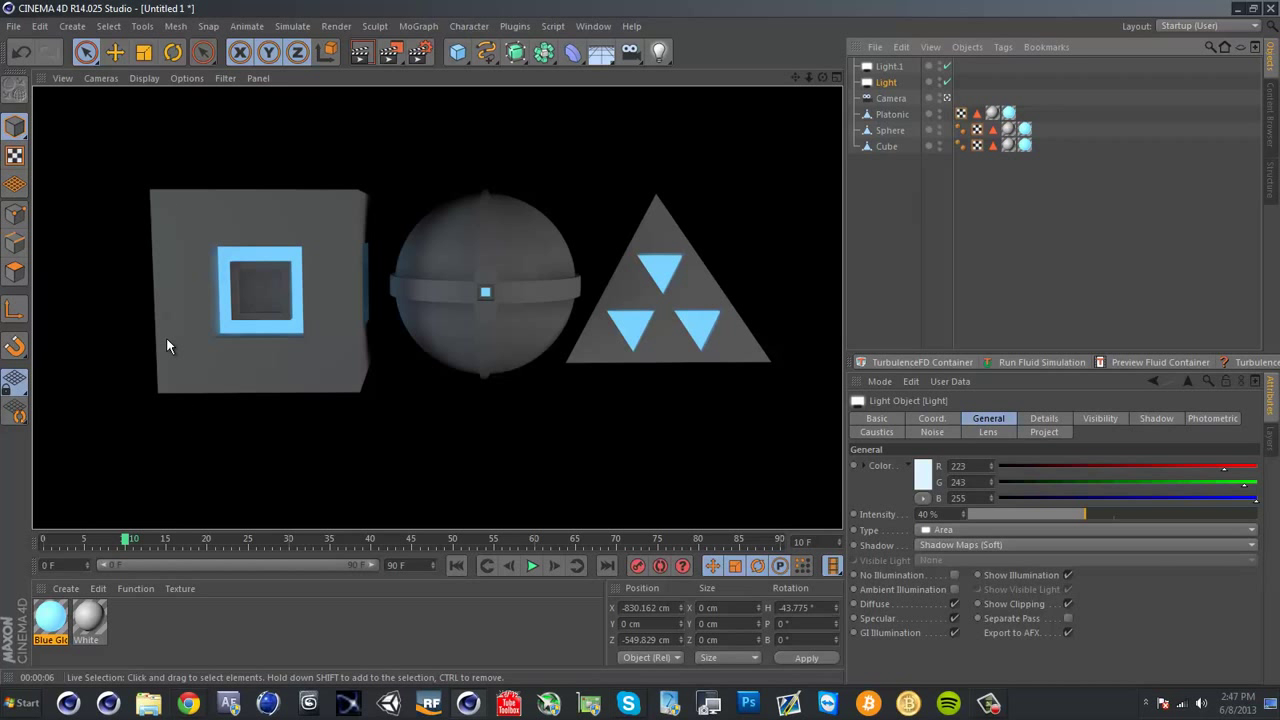
Raise the intensity of both area lights to 60% and render the camera's view again
{"action": "left_click", "coordinate": [884, 84]}
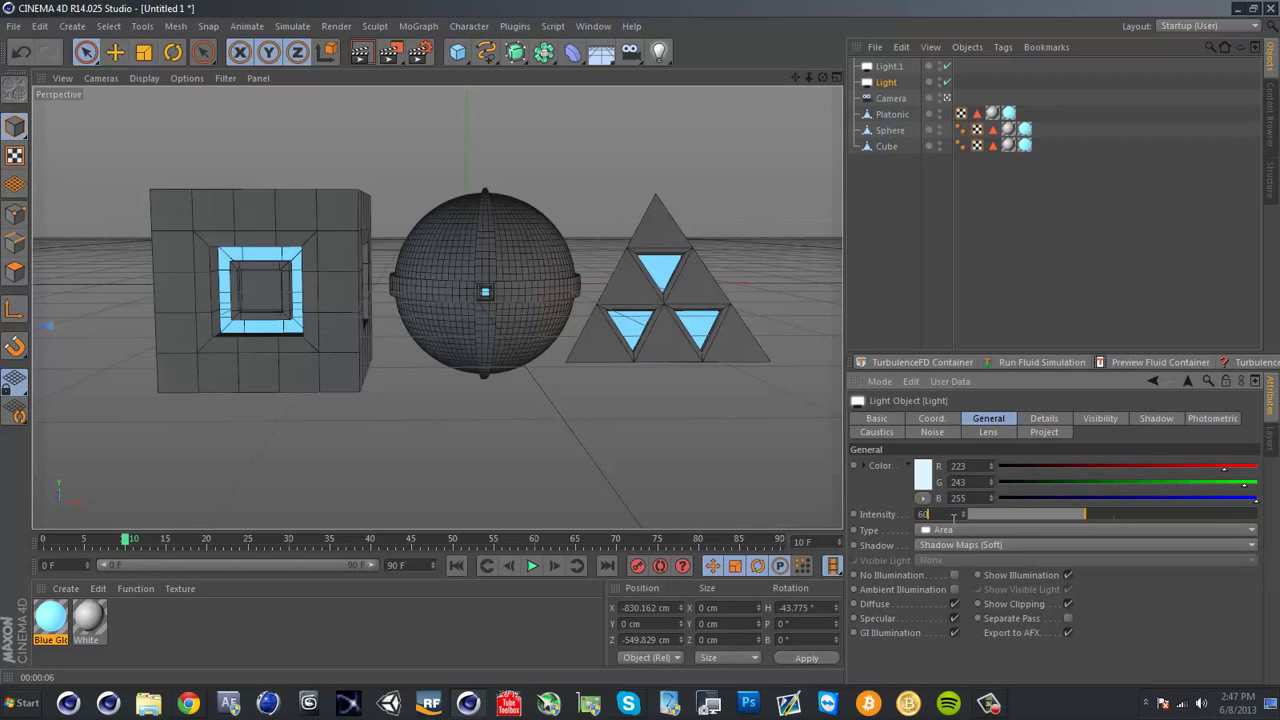
{"action": "left_click", "coordinate": [889, 67]}
{"action": "double_click", "coordinate": [948, 514]}
{"action": "type", "text": "60"}
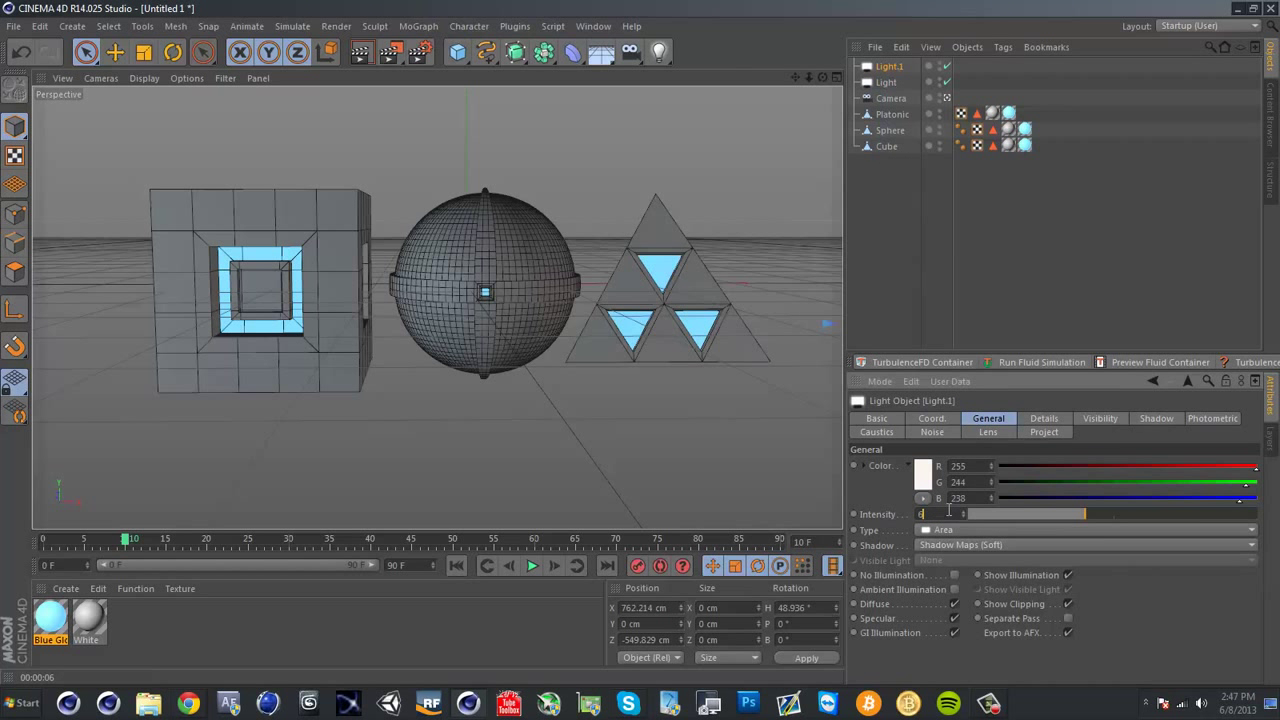
{"action": "key", "text": "Return"}
{"action": "left_click", "coordinate": [360, 52]}
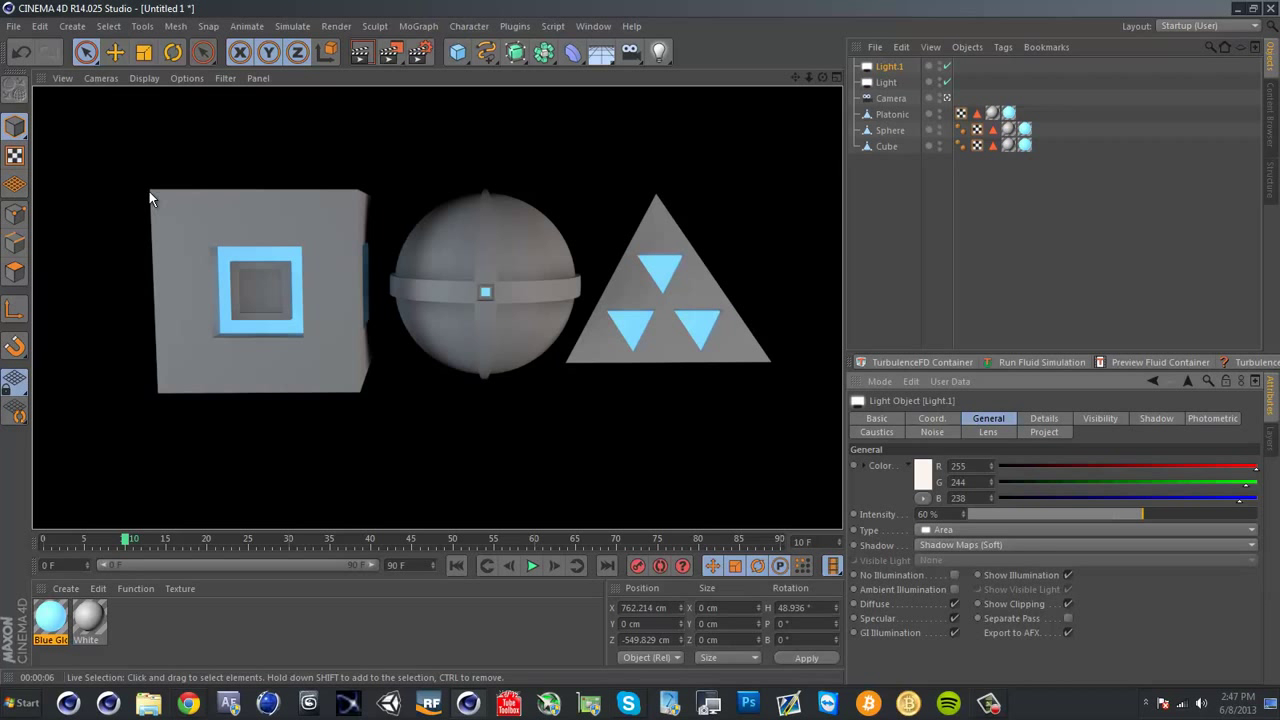
Leave the camera view and select all outer edges of the cube with Loop Selection in edge mode
{"action": "left_click", "coordinate": [893, 146]}
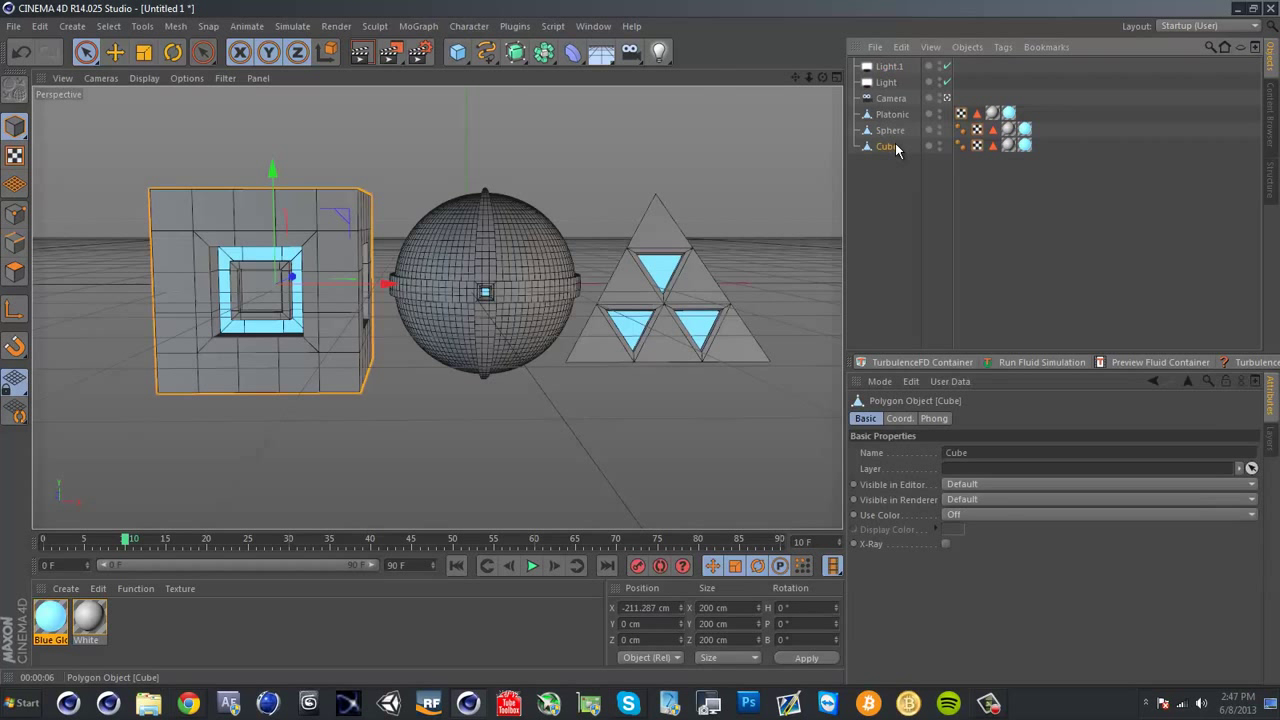
{"action": "left_click", "coordinate": [948, 99]}
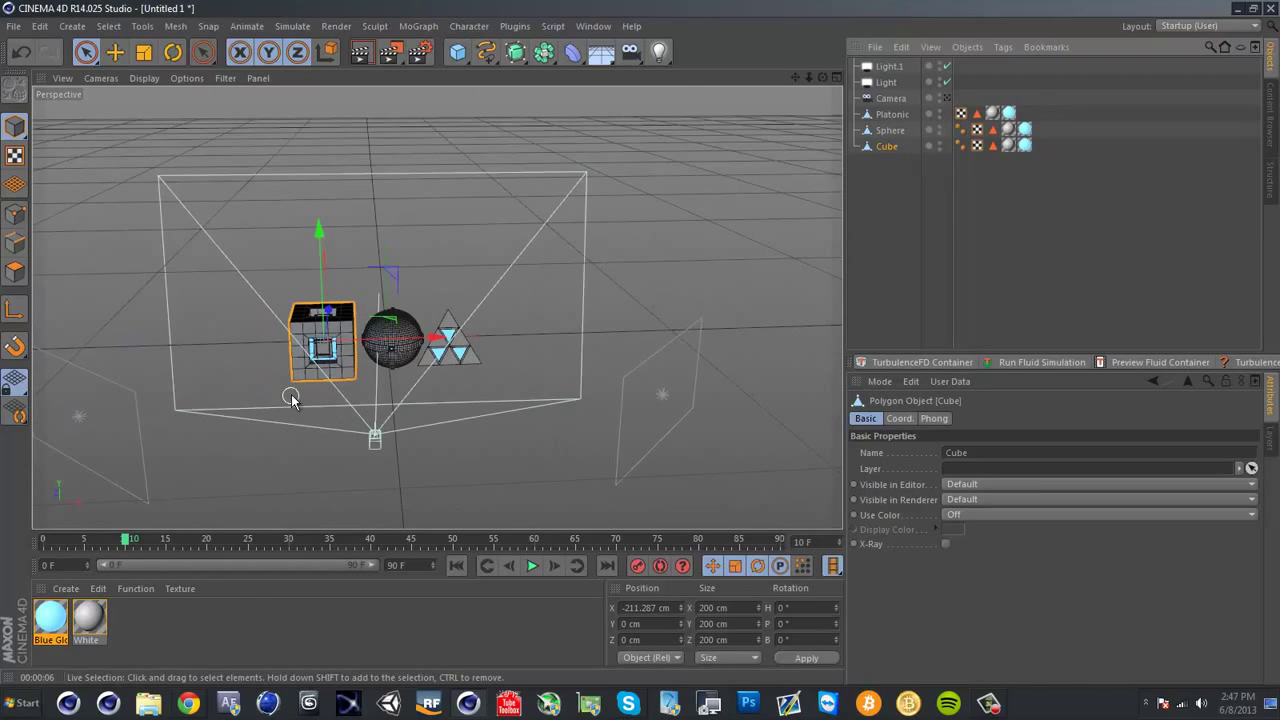
{"action": "scroll", "coordinate": [290, 398], "scroll_direction": "up", "scroll_amount": 10}
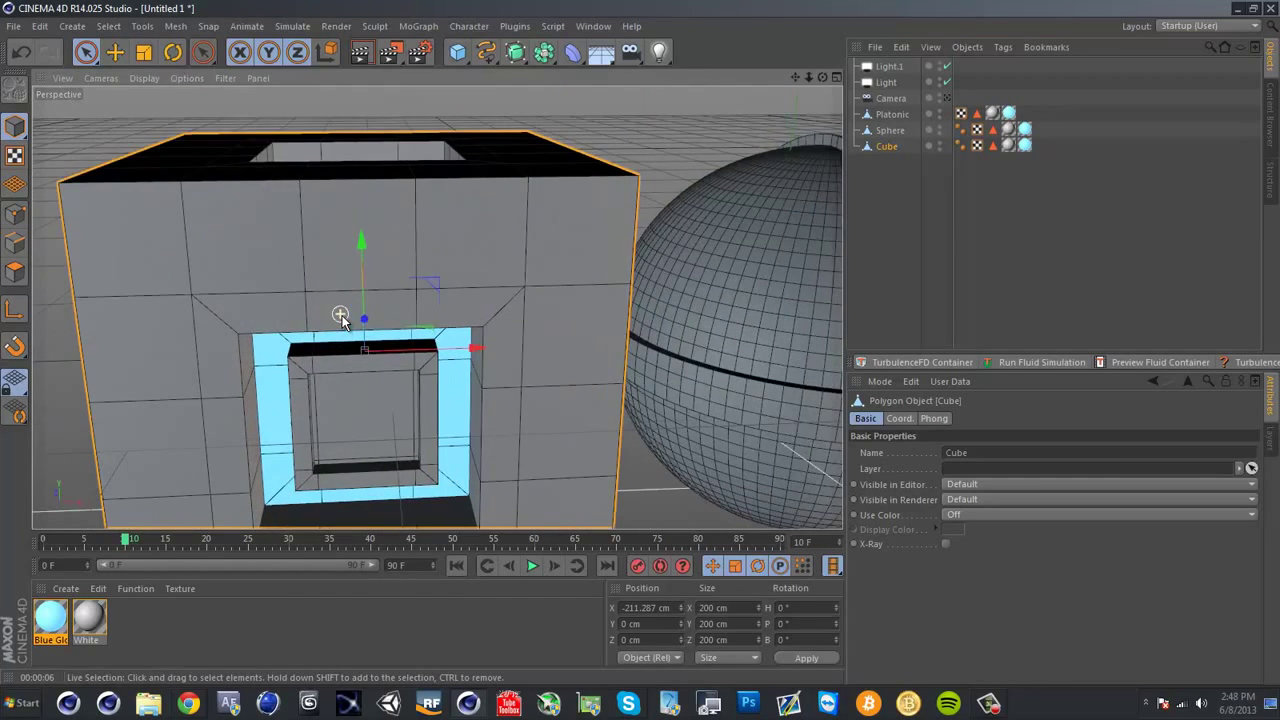
{"action": "scroll", "coordinate": [350, 341], "scroll_direction": "up", "scroll_amount": 4}
{"action": "left_click_drag", "start_coordinate": [541, 340], "coordinate": [396, 354], "text": "alt"}
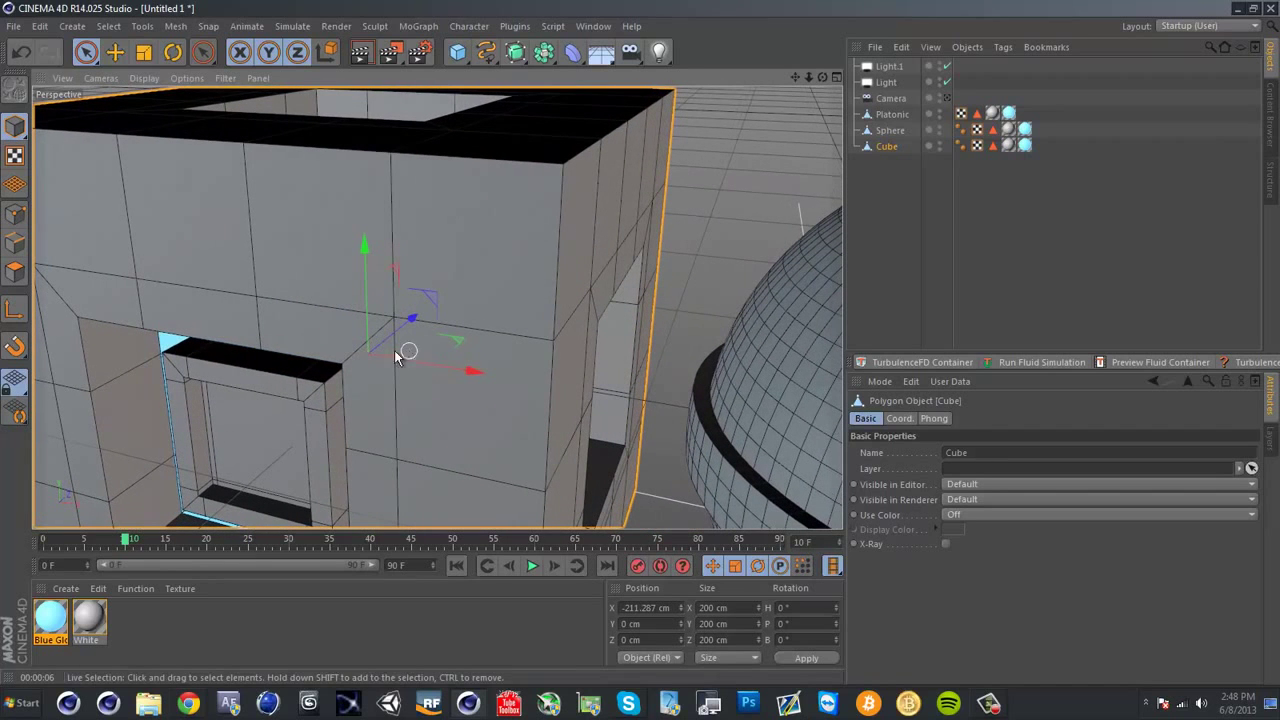
{"action": "left_click", "coordinate": [14, 246]}
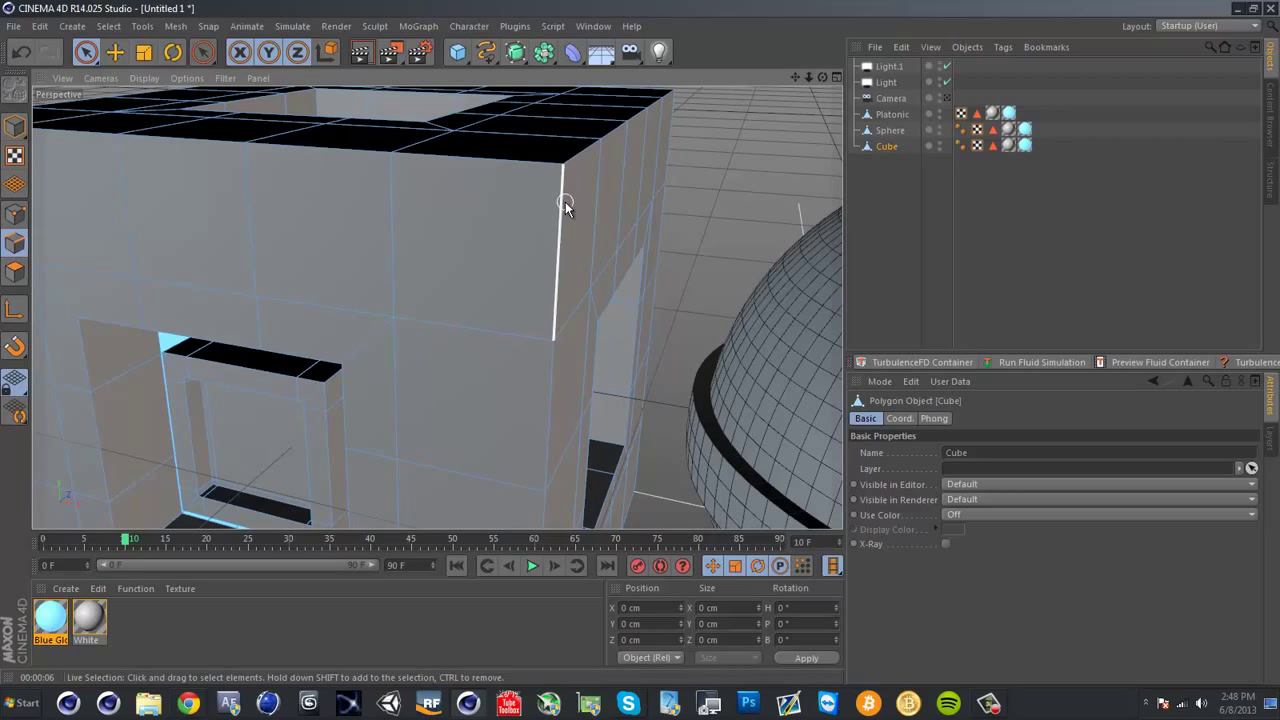
{"action": "key", "text": "u"}
{"action": "key", "text": "l"}
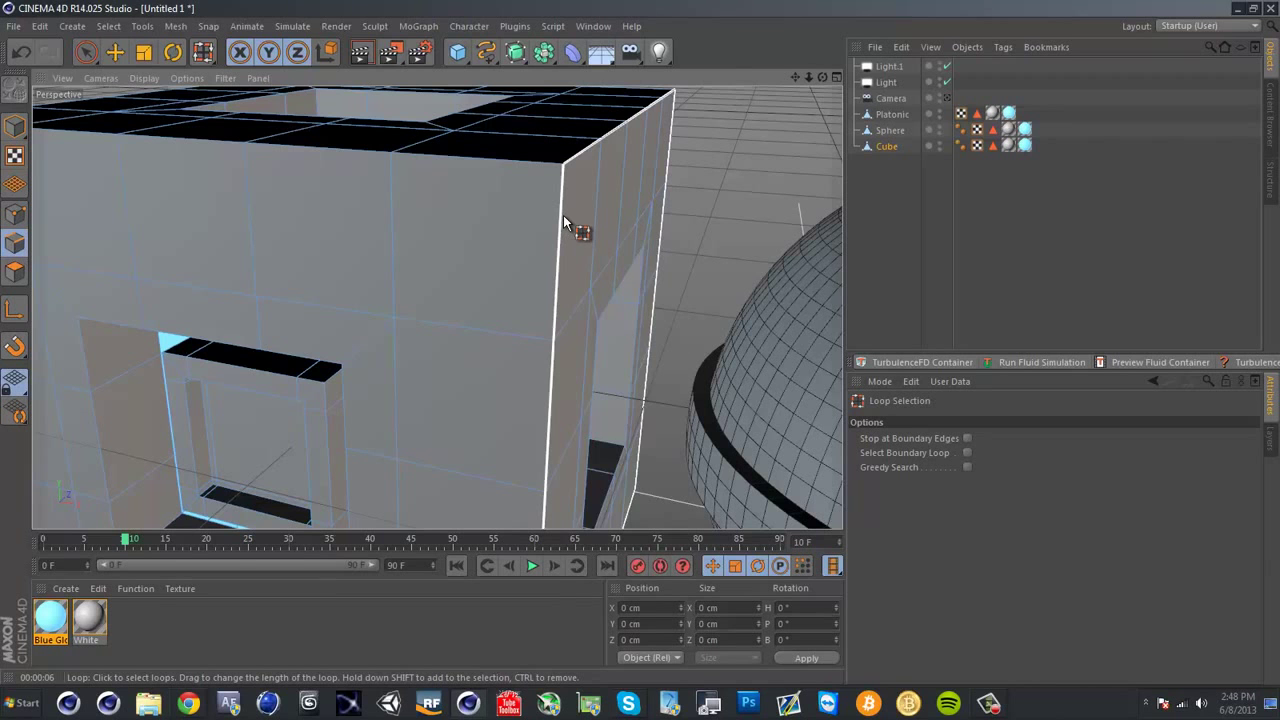
{"action": "scroll", "coordinate": [565, 225], "scroll_direction": "down", "scroll_amount": 3}
{"action": "left_click_drag", "start_coordinate": [578, 300], "coordinate": [491, 229], "text": "alt"}
{"action": "left_click", "coordinate": [545, 215]}
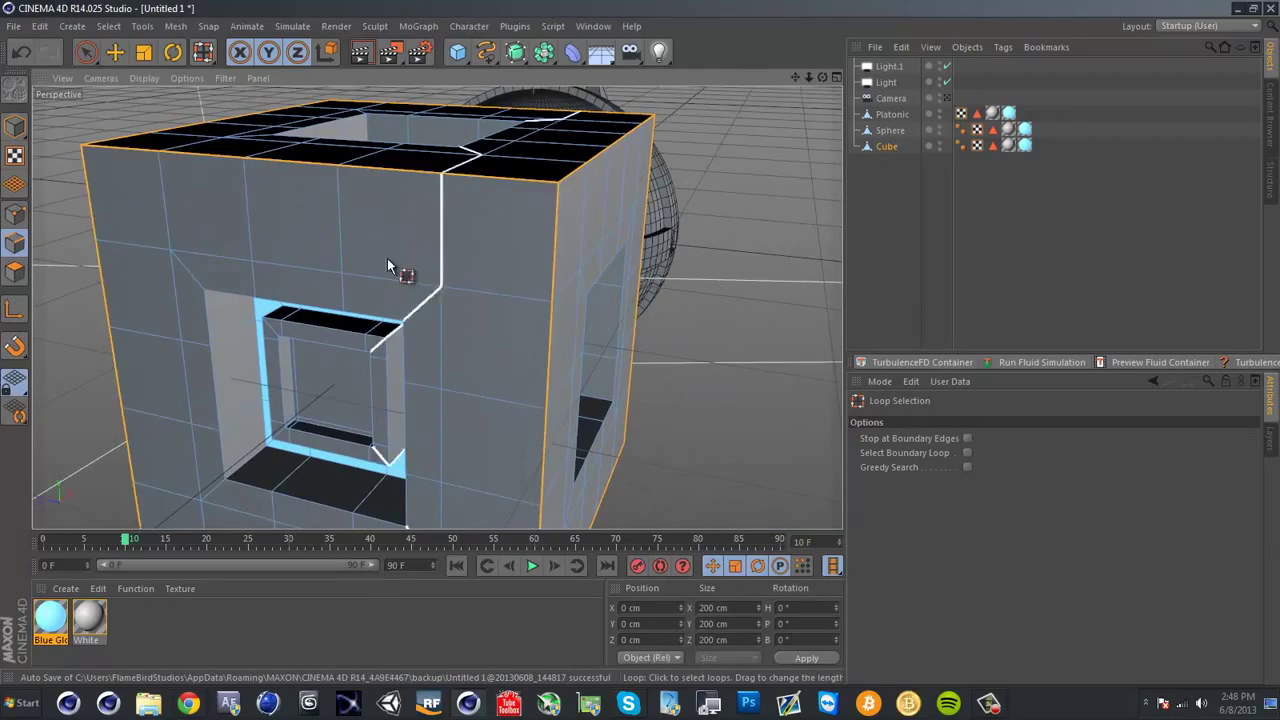
{"action": "left_click_drag", "start_coordinate": [388, 262], "coordinate": [423, 403], "text": "alt"}
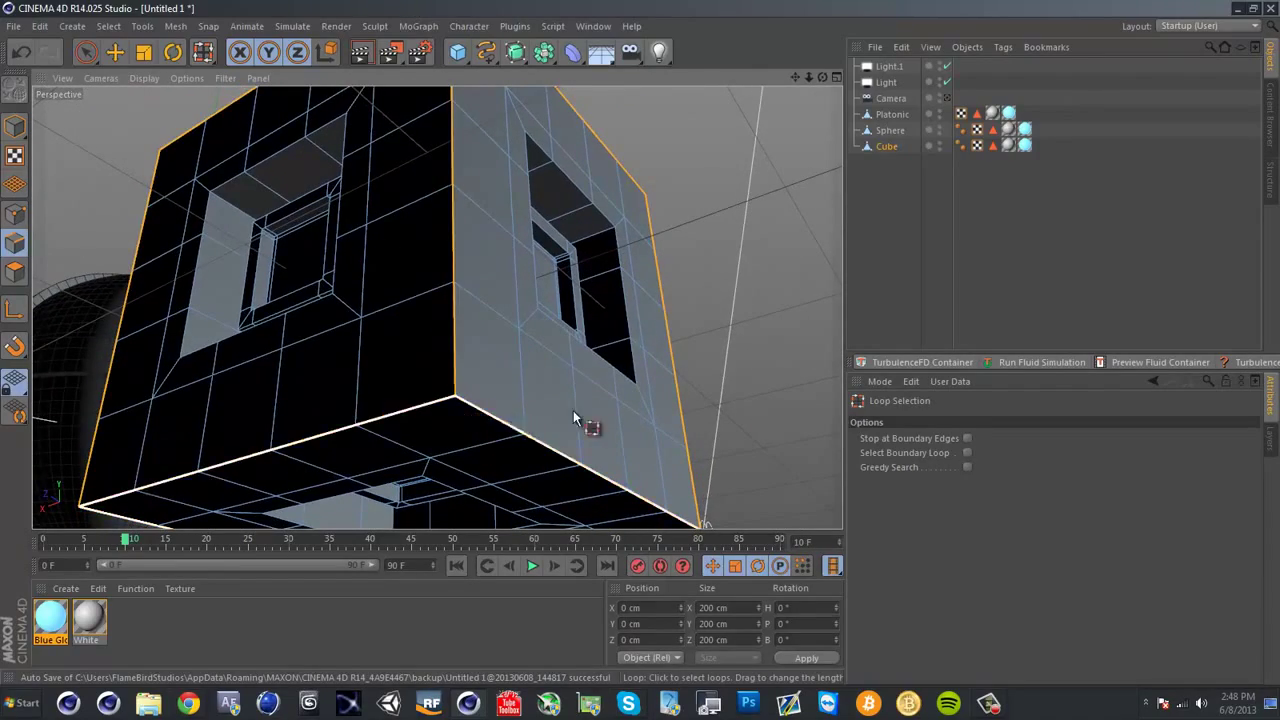
{"action": "left_click_drag", "start_coordinate": [586, 423], "coordinate": [397, 331], "text": "alt"}
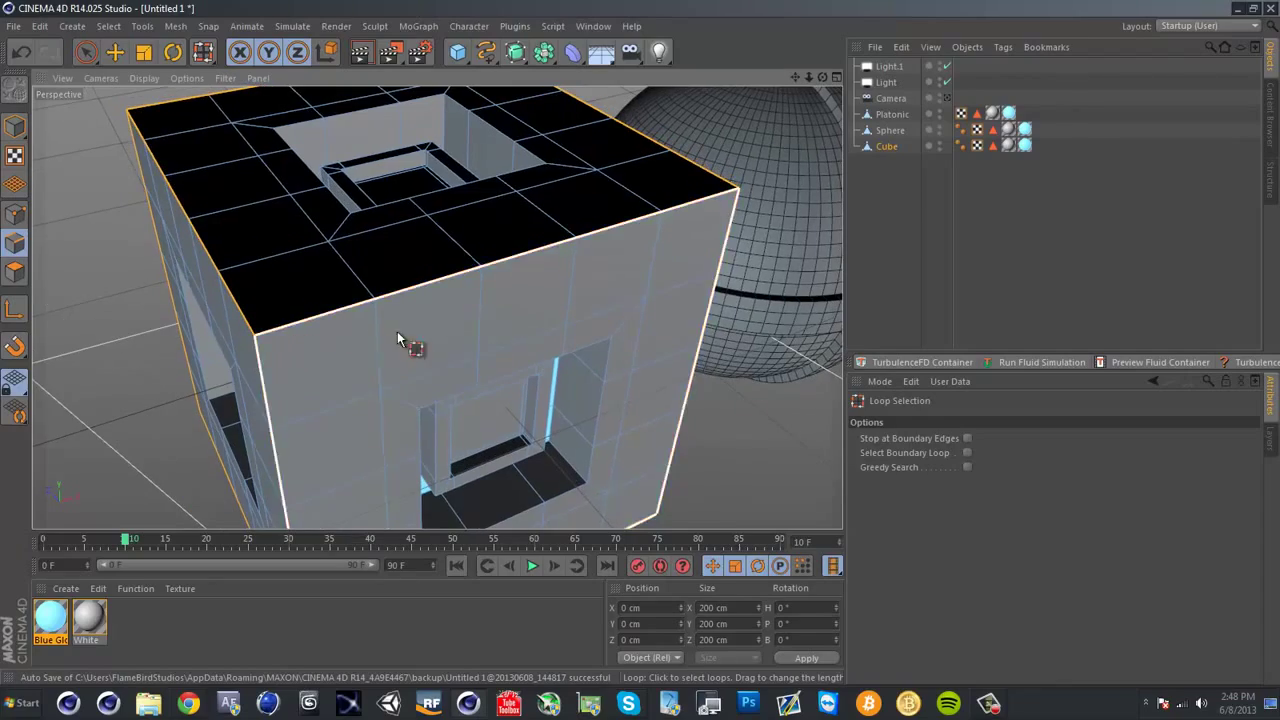
{"action": "left_click_drag", "start_coordinate": [520, 316], "coordinate": [492, 303], "text": "alt"}
Try a bevel on the cube's selected outer edges with about 1.8 cm inner offset and no subdivision, and undo it
{"action": "right_click", "coordinate": [741, 199]}
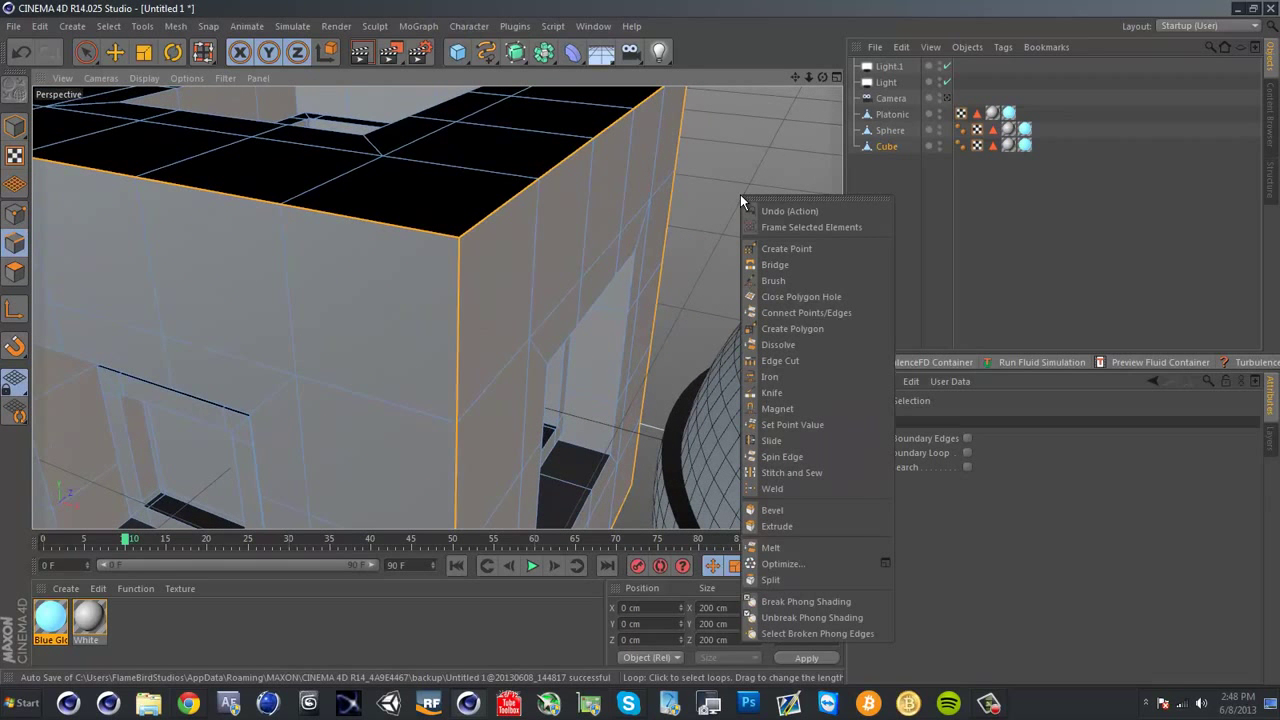
{"action": "left_click", "coordinate": [799, 509]}
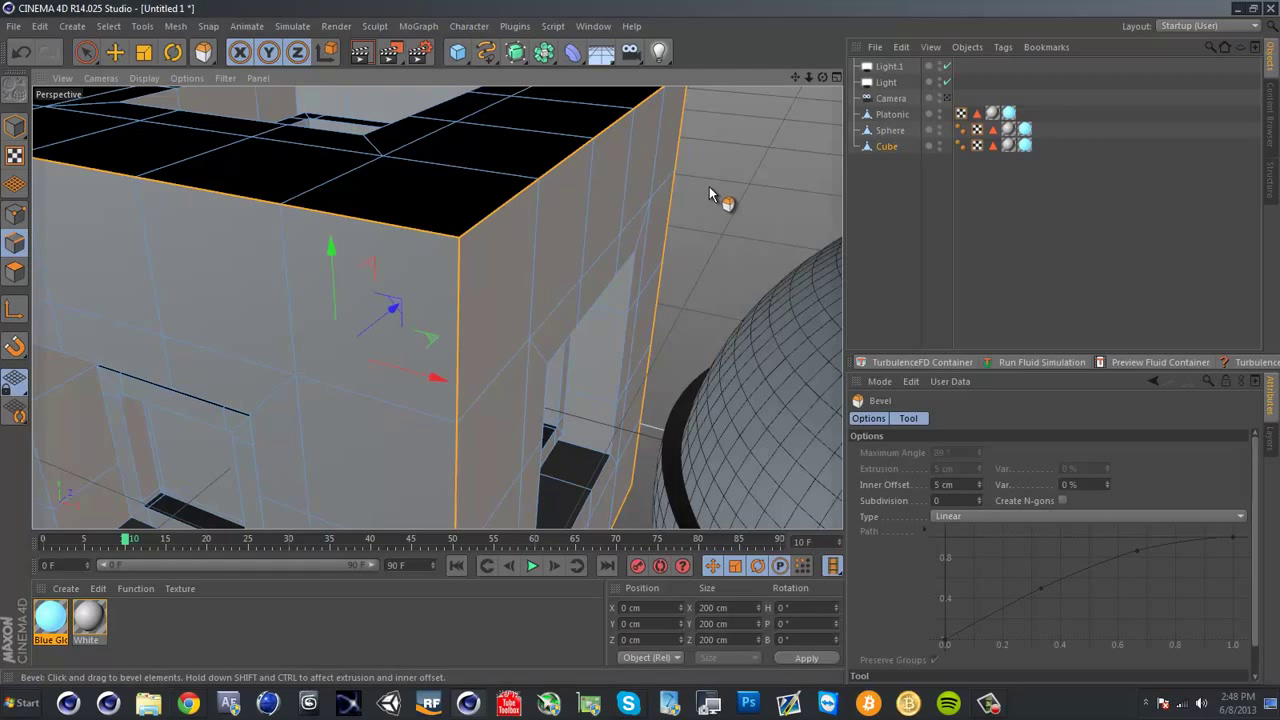
{"action": "left_click_drag", "start_coordinate": [703, 220], "coordinate": [641, 343]}
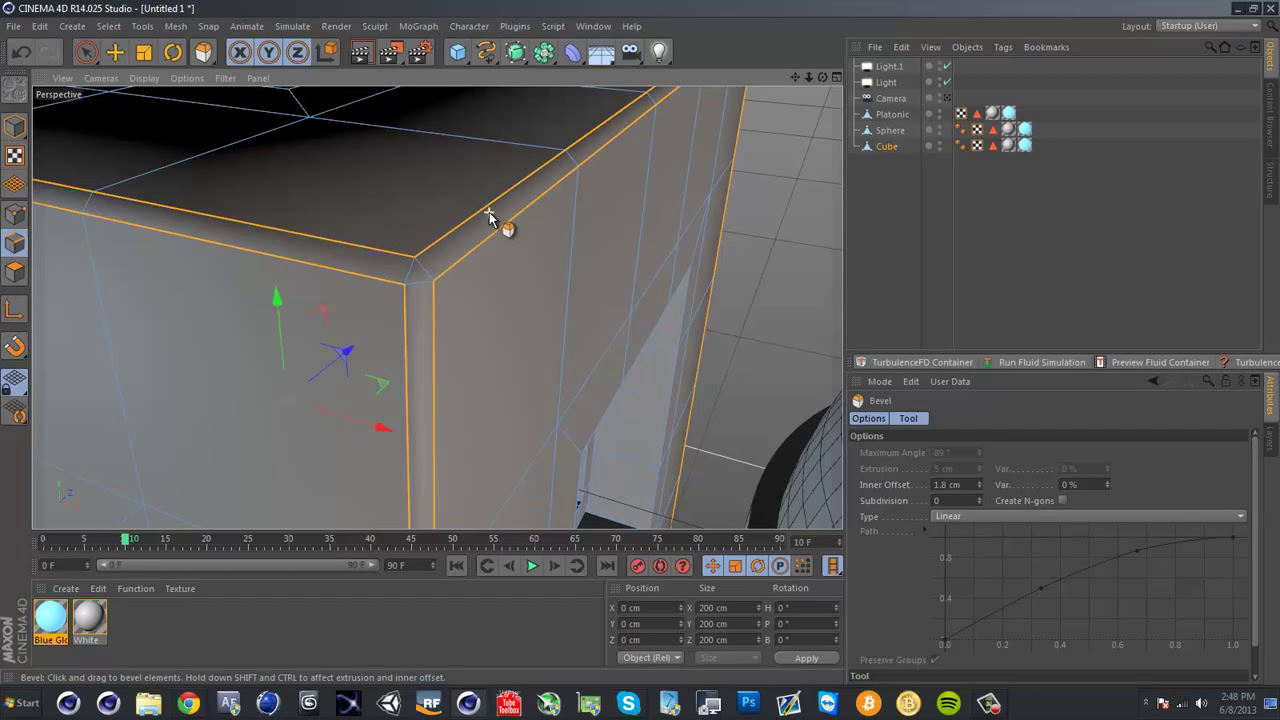
{"action": "scroll", "coordinate": [391, 303], "scroll_direction": "up", "scroll_amount": 3}
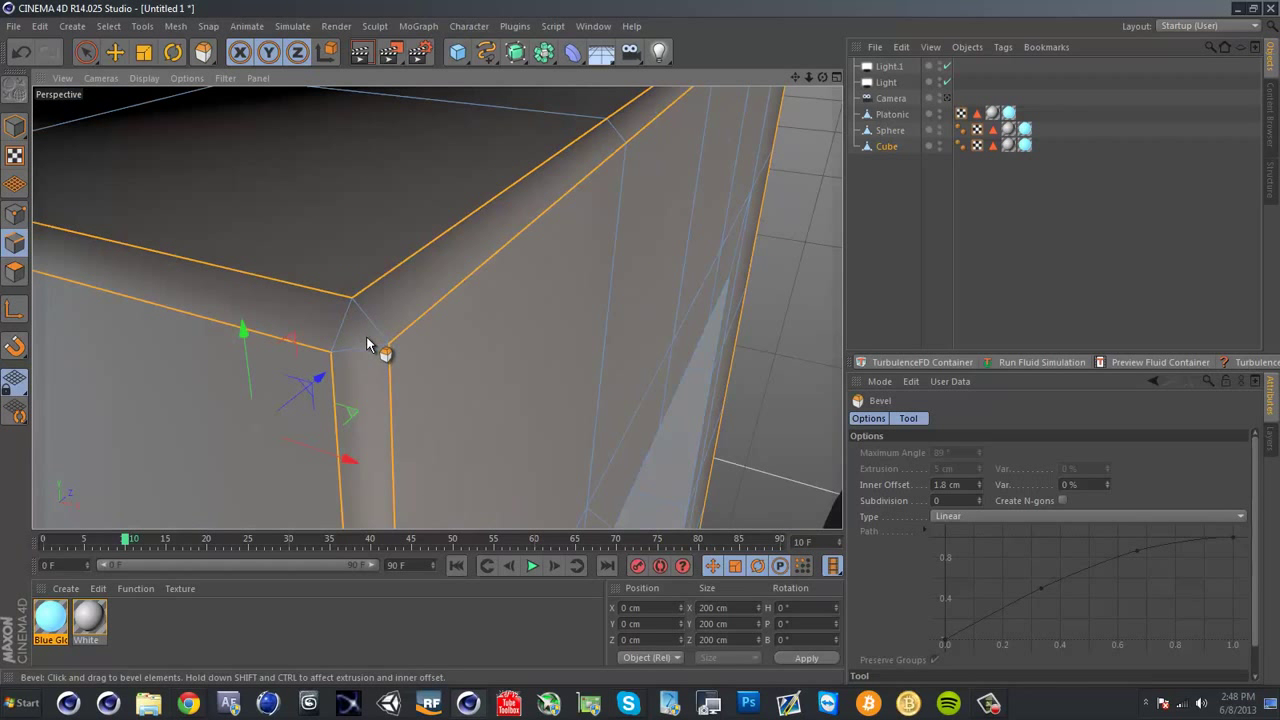
{"action": "key", "text": "ctrl+z"}
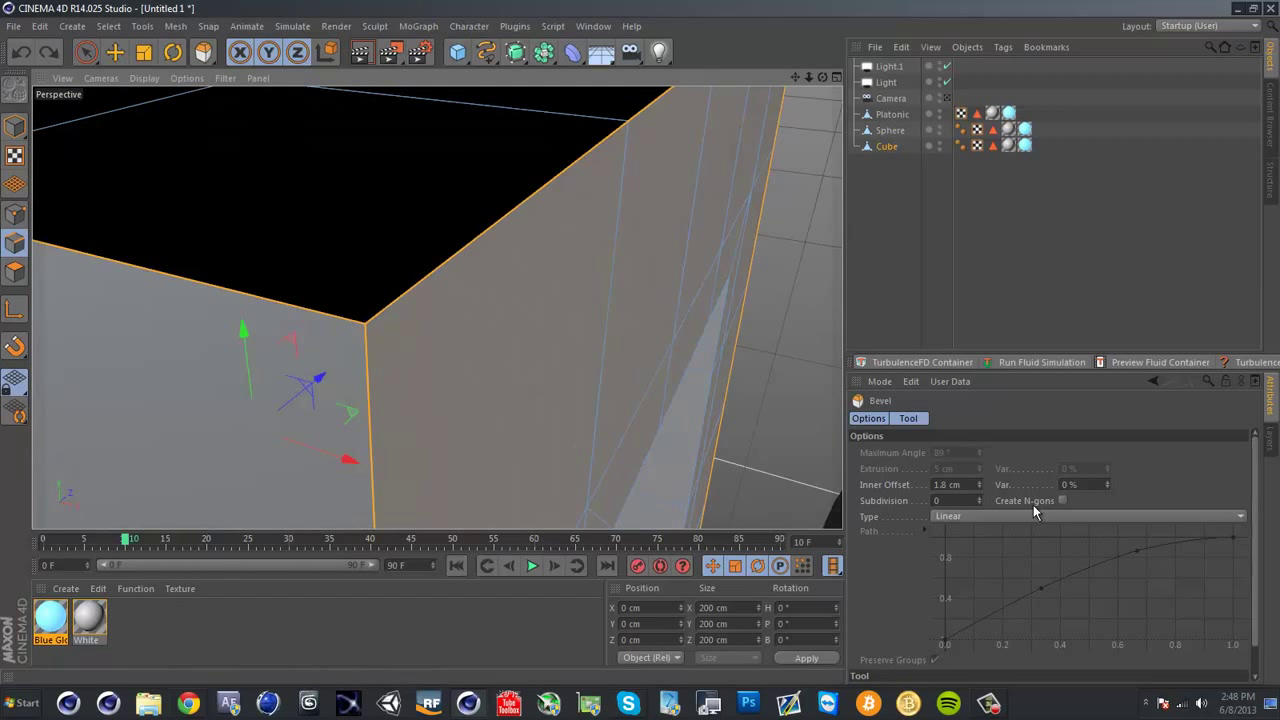
Bevel the cube's selected outer edges with 2 subdivisions and an inner offset of about 1 cm
{"action": "left_click", "coordinate": [979, 497]}
{"action": "left_click", "coordinate": [979, 497]}
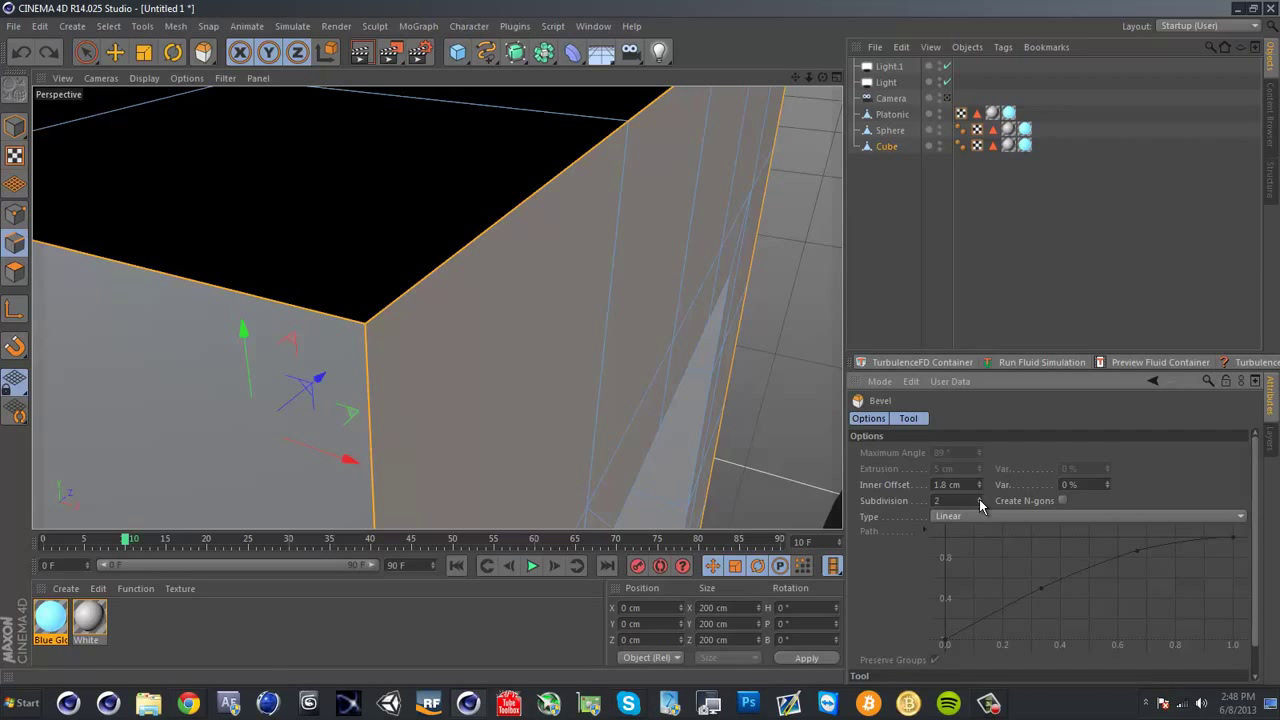
{"action": "left_click_drag", "start_coordinate": [640, 343], "coordinate": [686, 364]}
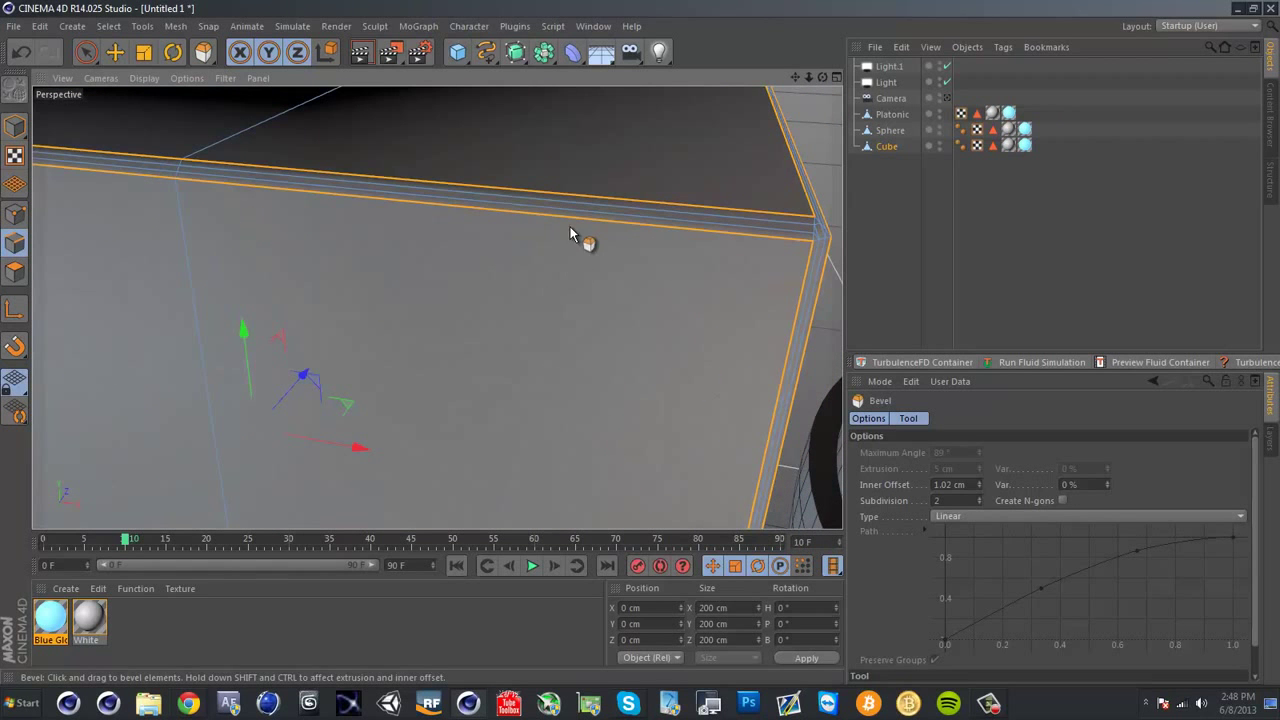
Render the close-up perspective view to check the cube's bevelled outer edges
{"action": "scroll", "coordinate": [563, 217], "scroll_direction": "down", "scroll_amount": 5}
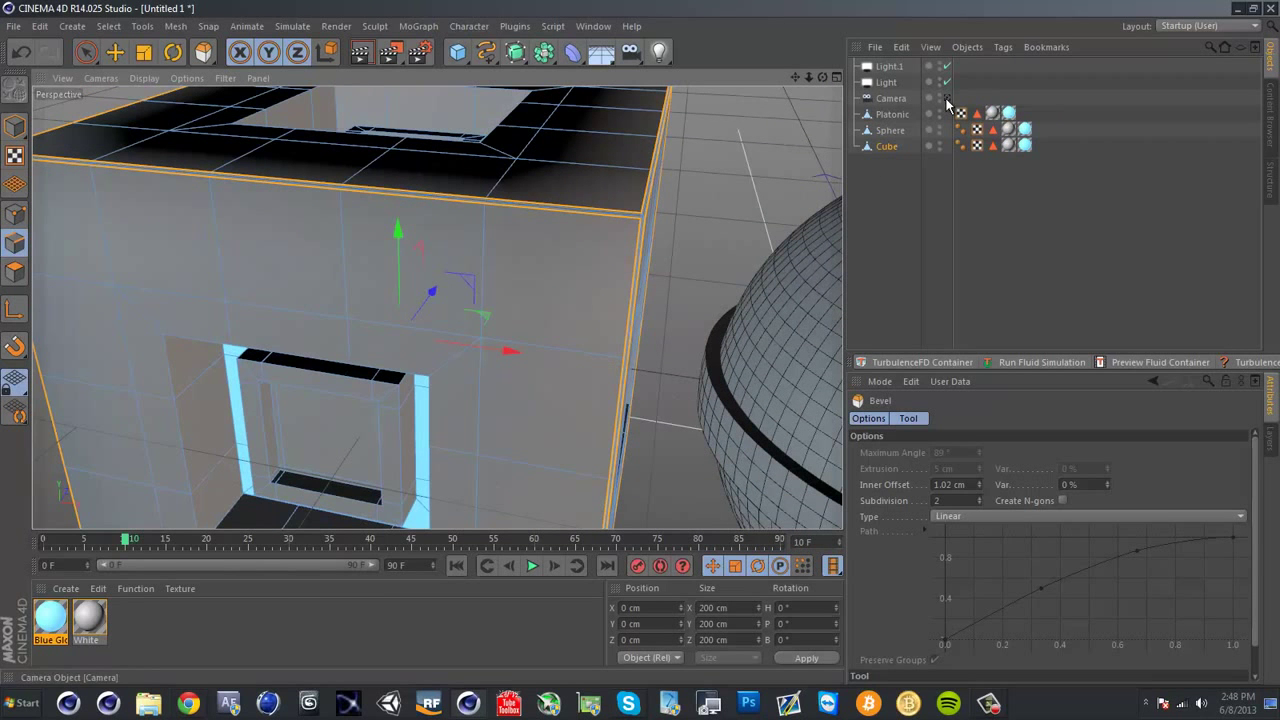
{"action": "left_click", "coordinate": [362, 54]}
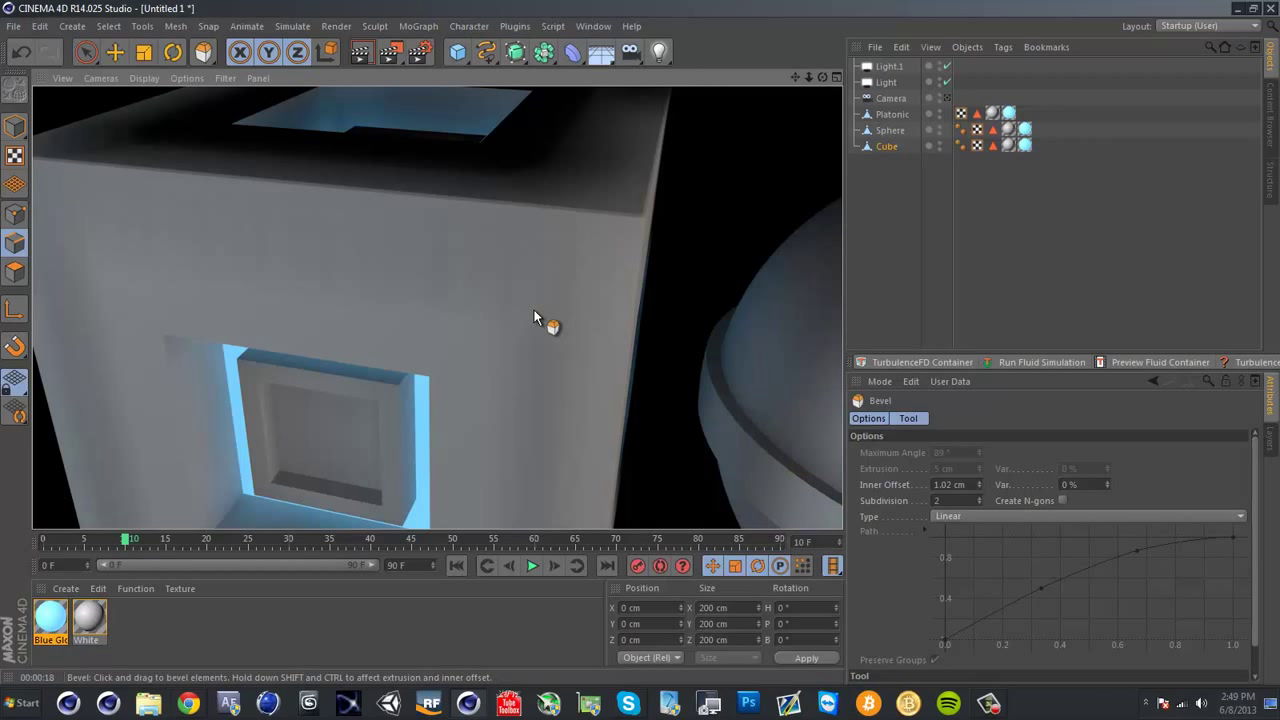
{"action": "left_click_drag", "start_coordinate": [403, 381], "coordinate": [452, 285], "text": "alt"}
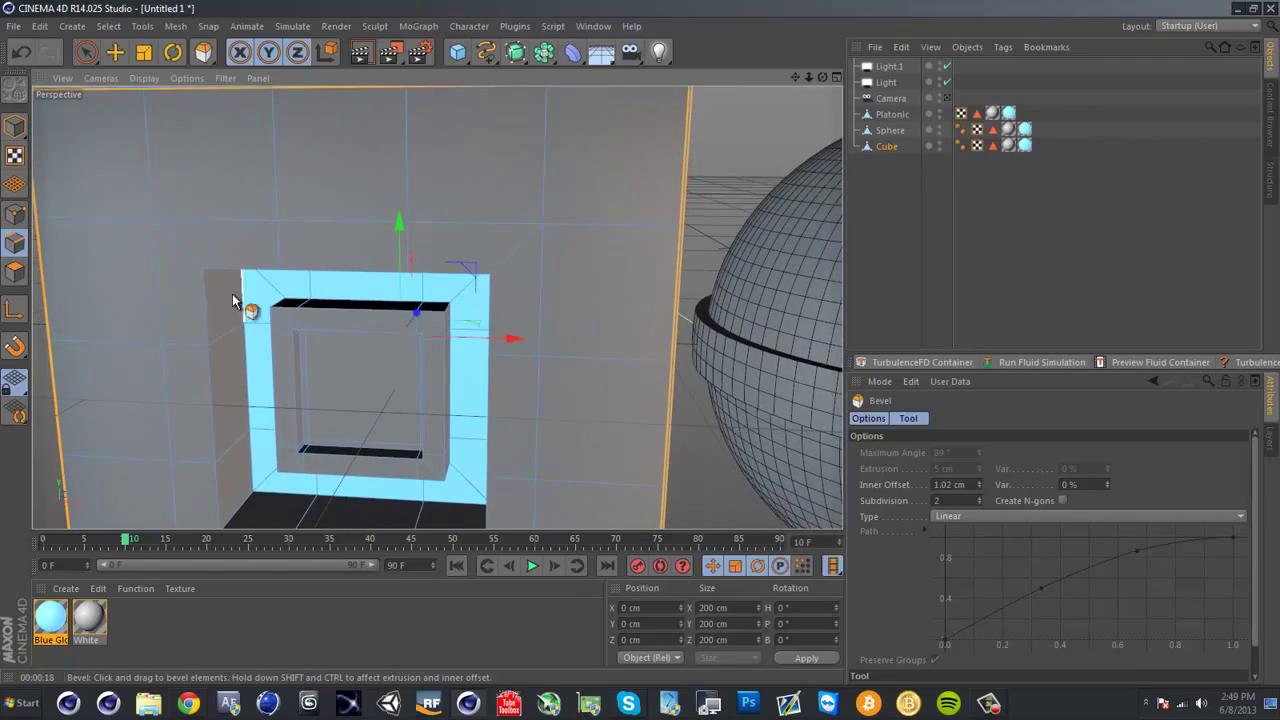
Select the edge loop around the cube's front square opening and bevel it with 1.1 cm inner offset and 2 subdivisions
{"action": "key", "text": "u"}
{"action": "key", "text": "l"}
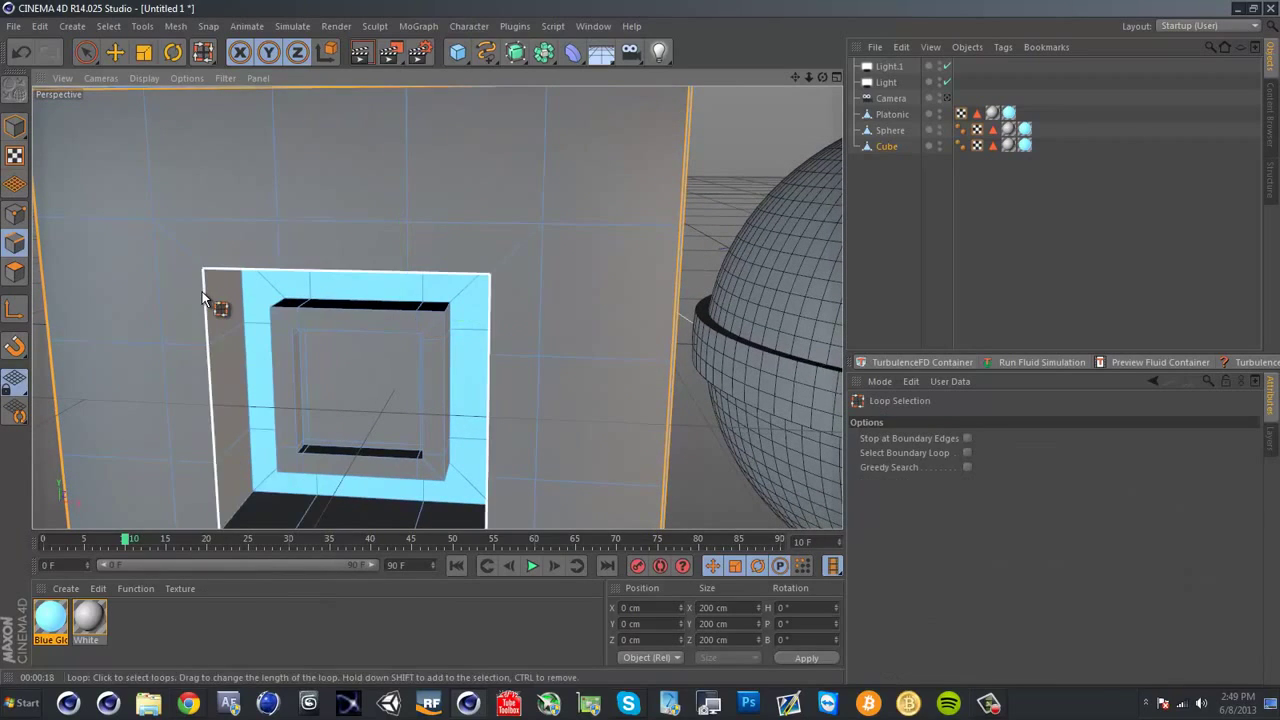
{"action": "left_click", "coordinate": [203, 292]}
{"action": "scroll", "coordinate": [607, 264], "scroll_direction": "down", "scroll_amount": 3}
{"action": "left_click_drag", "start_coordinate": [607, 264], "coordinate": [467, 337], "text": "alt"}
{"action": "right_click", "coordinate": [468, 342]}
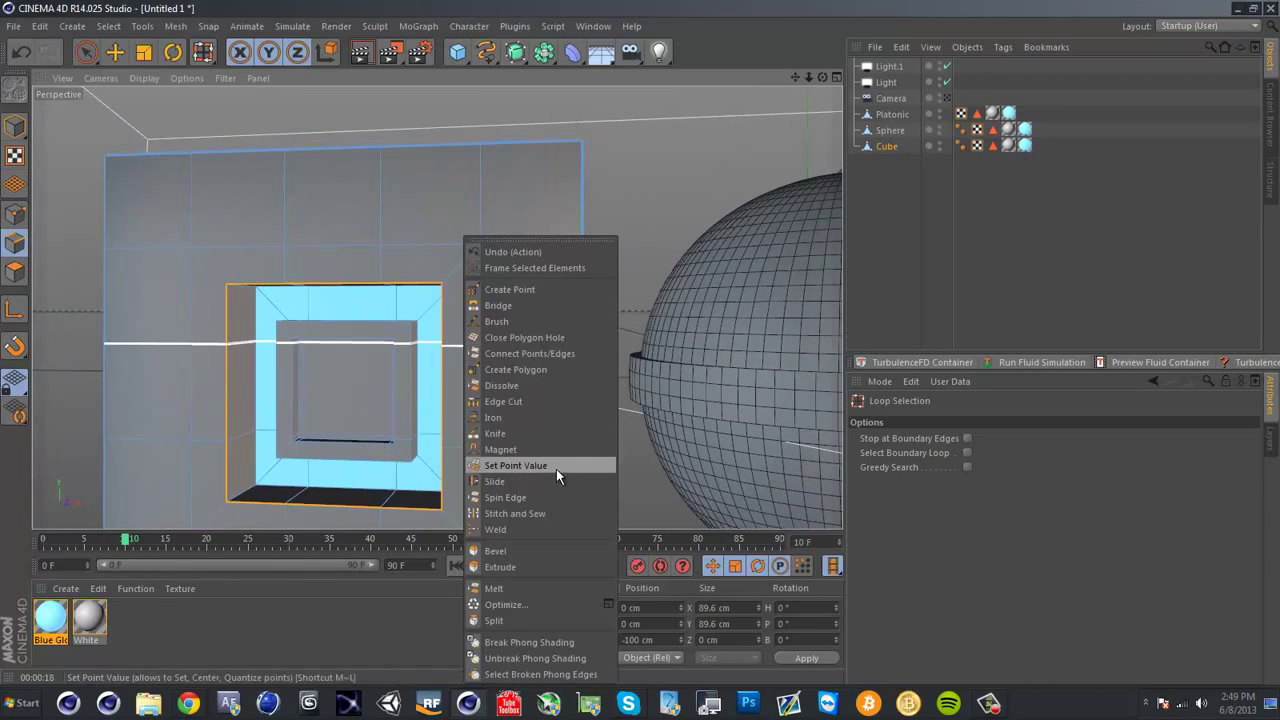
{"action": "left_click", "coordinate": [534, 550]}
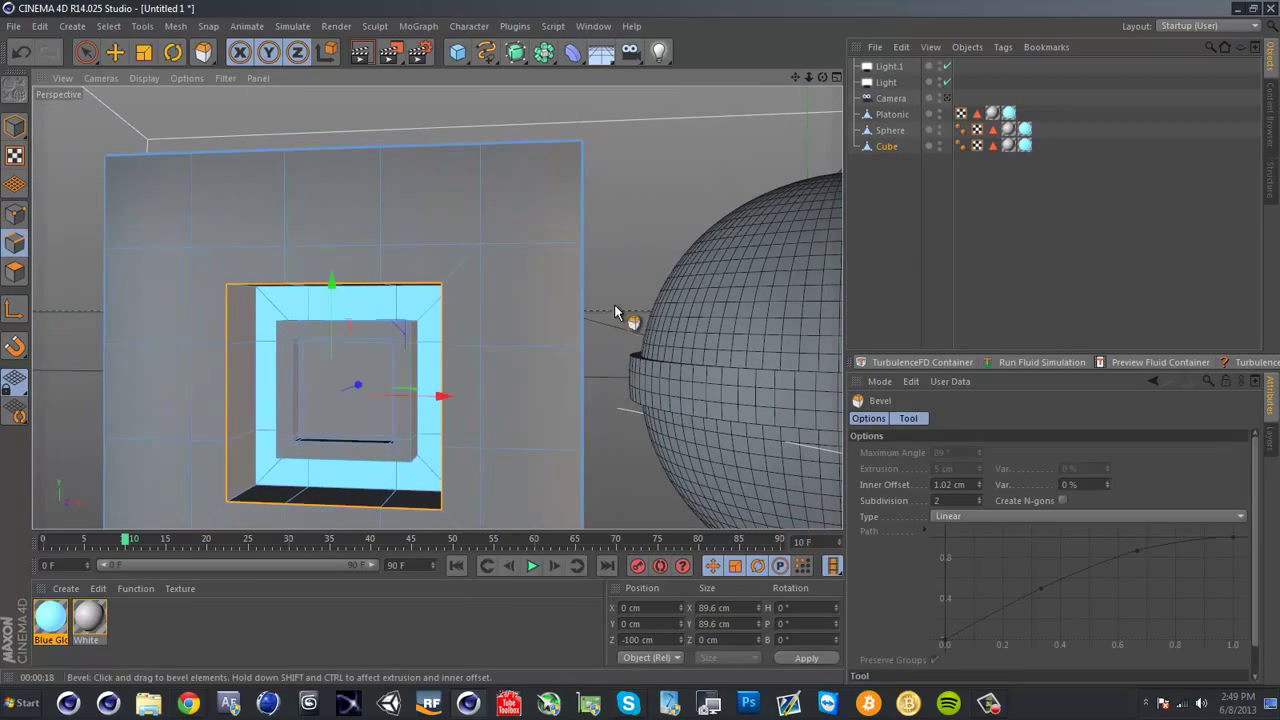
{"action": "left_click_drag", "start_coordinate": [640, 350], "coordinate": [144, 340], "text": "alt"}
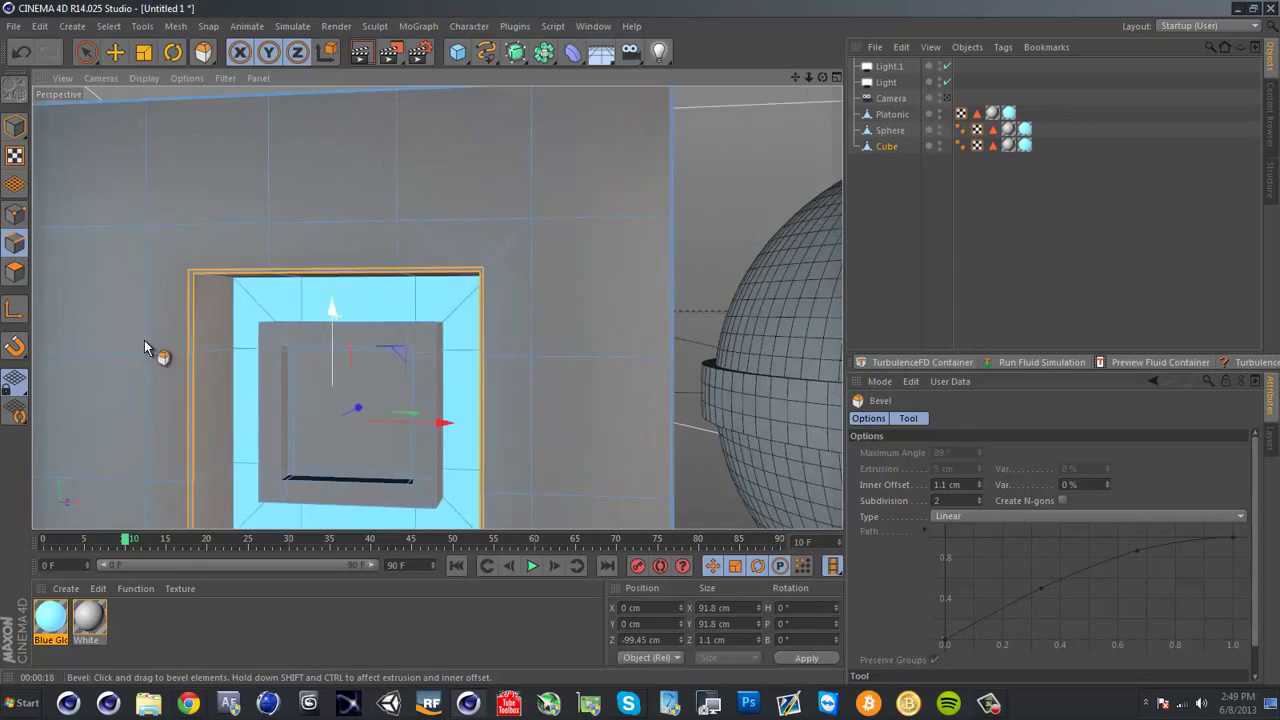
Bevel the newly created edges around the cube's front opening again with an inner offset of 0.34 cm
{"action": "scroll", "coordinate": [262, 265], "scroll_direction": "up", "scroll_amount": 8}
{"action": "mouse_move", "coordinate": [263, 273]}
{"action": "left_mouse_down"}
{"action": "mouse_move", "coordinate": [641, 342]}
{"action": "mouse_move", "coordinate": [257, 277]}
{"action": "left_mouse_up"}
{"action": "scroll", "coordinate": [194, 229], "scroll_direction": "up", "scroll_amount": 5}
{"action": "left_click_drag", "start_coordinate": [182, 214], "coordinate": [114, 246], "text": "alt"}
{"action": "left_click_drag", "start_coordinate": [362, 291], "coordinate": [640, 350]}
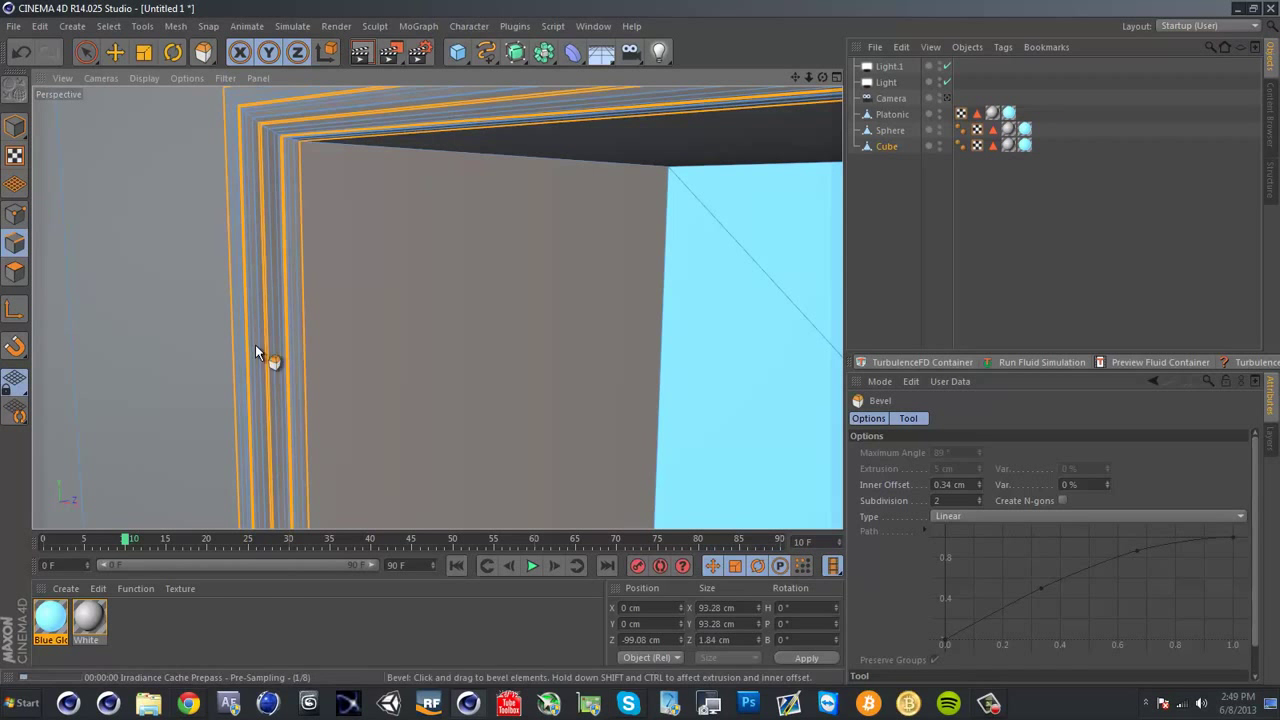
Render the close-up perspective view to check the bevelled corner of the cube's opening
{"action": "key", "text": "ctrl+r"}
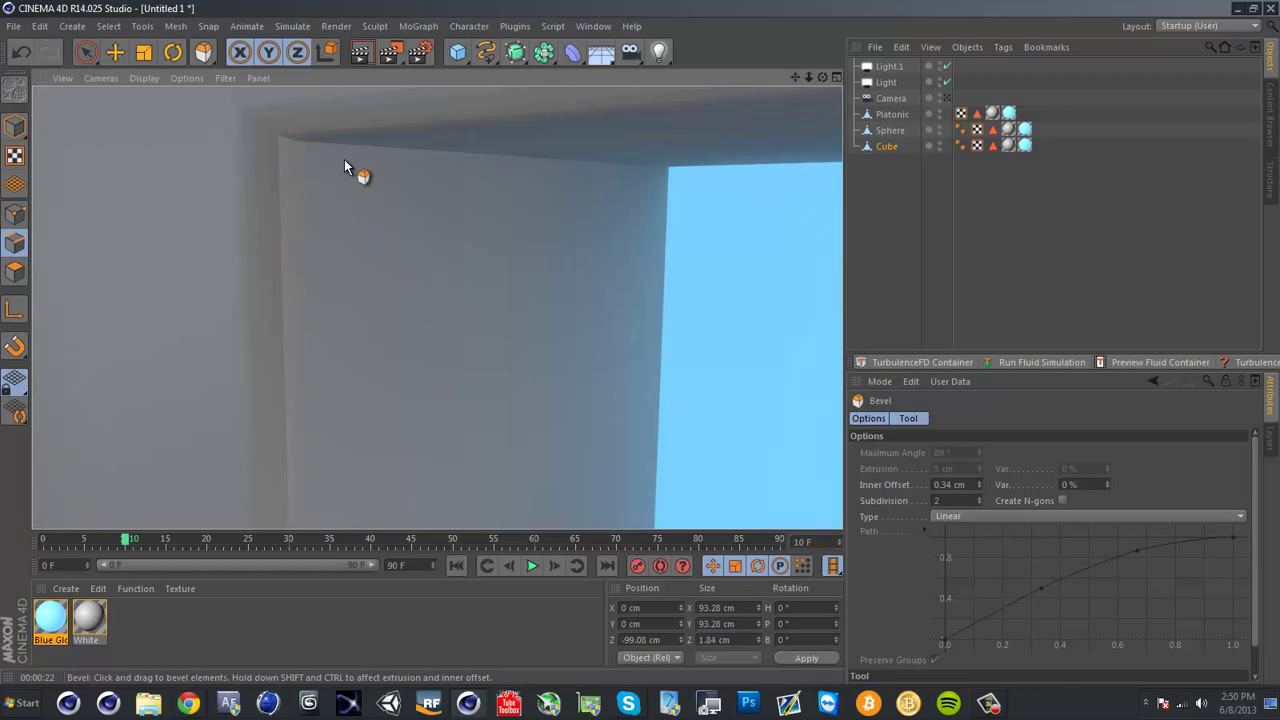
{"action": "scroll", "coordinate": [295, 244], "scroll_direction": "down", "scroll_amount": 8}
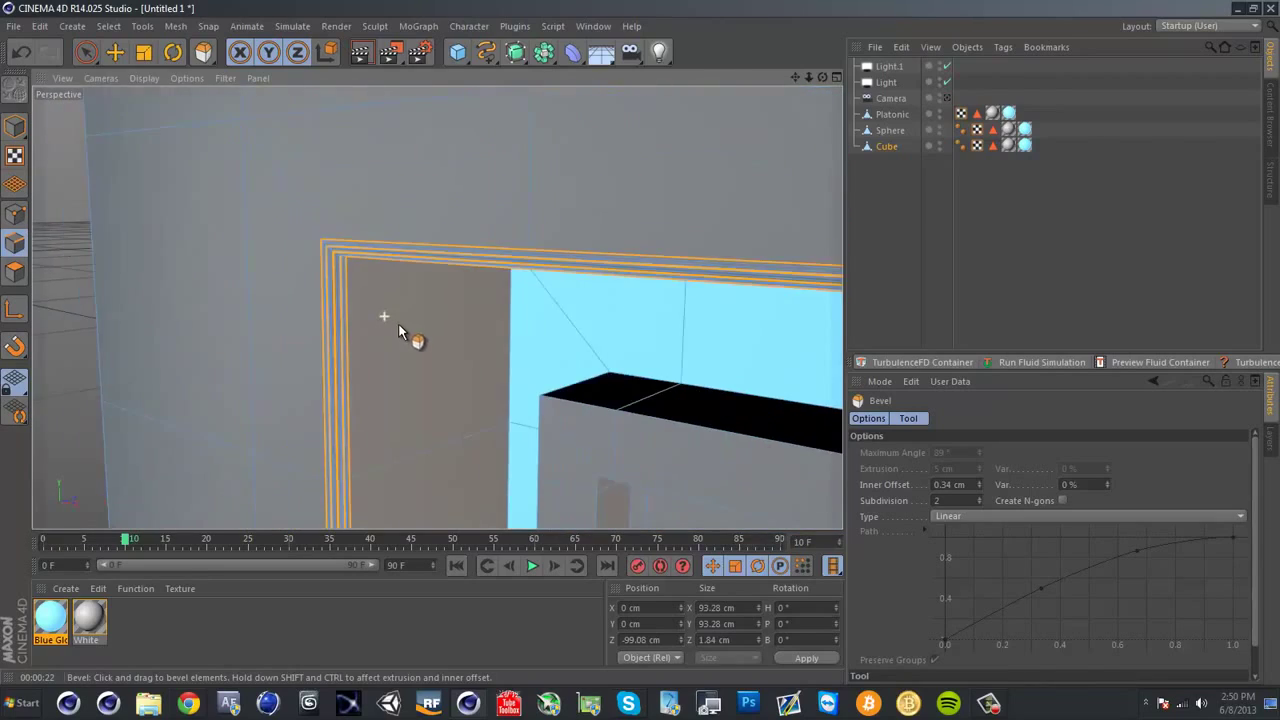
{"action": "scroll", "coordinate": [460, 355], "scroll_direction": "down", "scroll_amount": 2}
Choose the Sphere object and loop-select a side edge of its vertical band plus the upper edge of its horizontal band
{"action": "left_click_drag", "start_coordinate": [495, 372], "coordinate": [383, 336], "text": "alt"}
{"action": "left_click", "coordinate": [889, 130]}
{"action": "scroll", "coordinate": [697, 221], "scroll_direction": "up", "scroll_amount": 5}
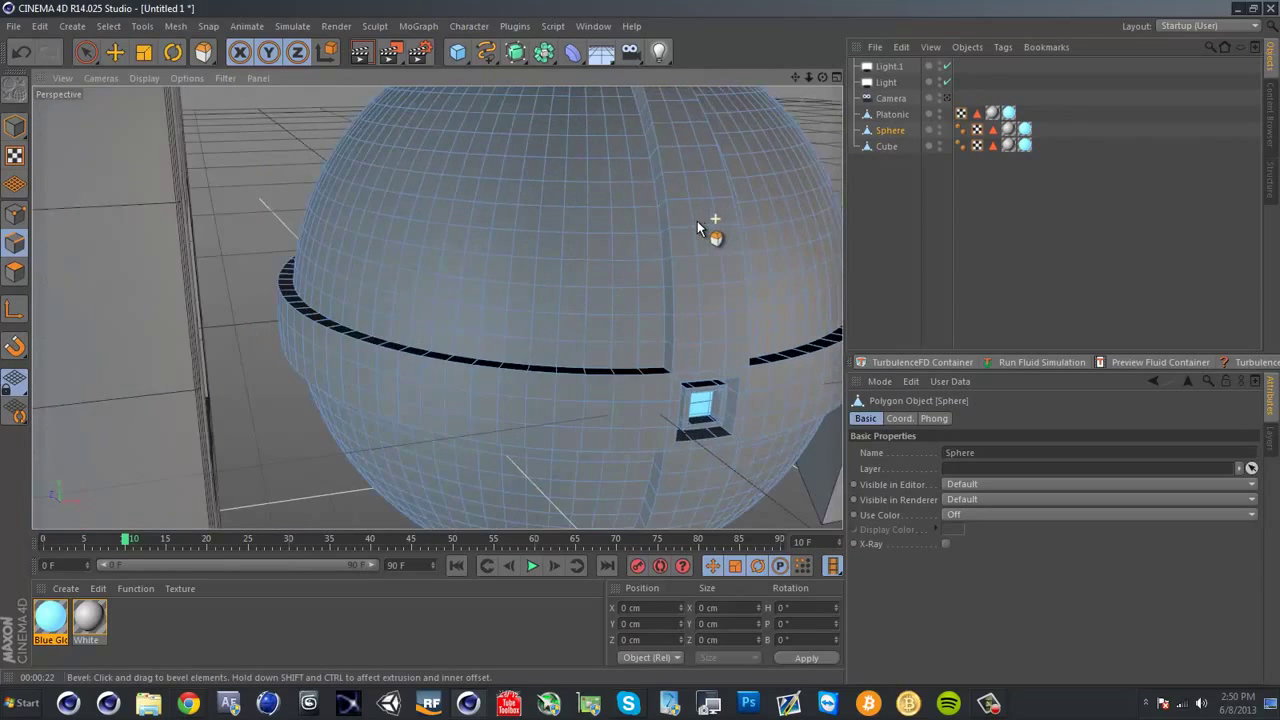
{"action": "key", "text": "u"}
{"action": "key", "text": "l"}
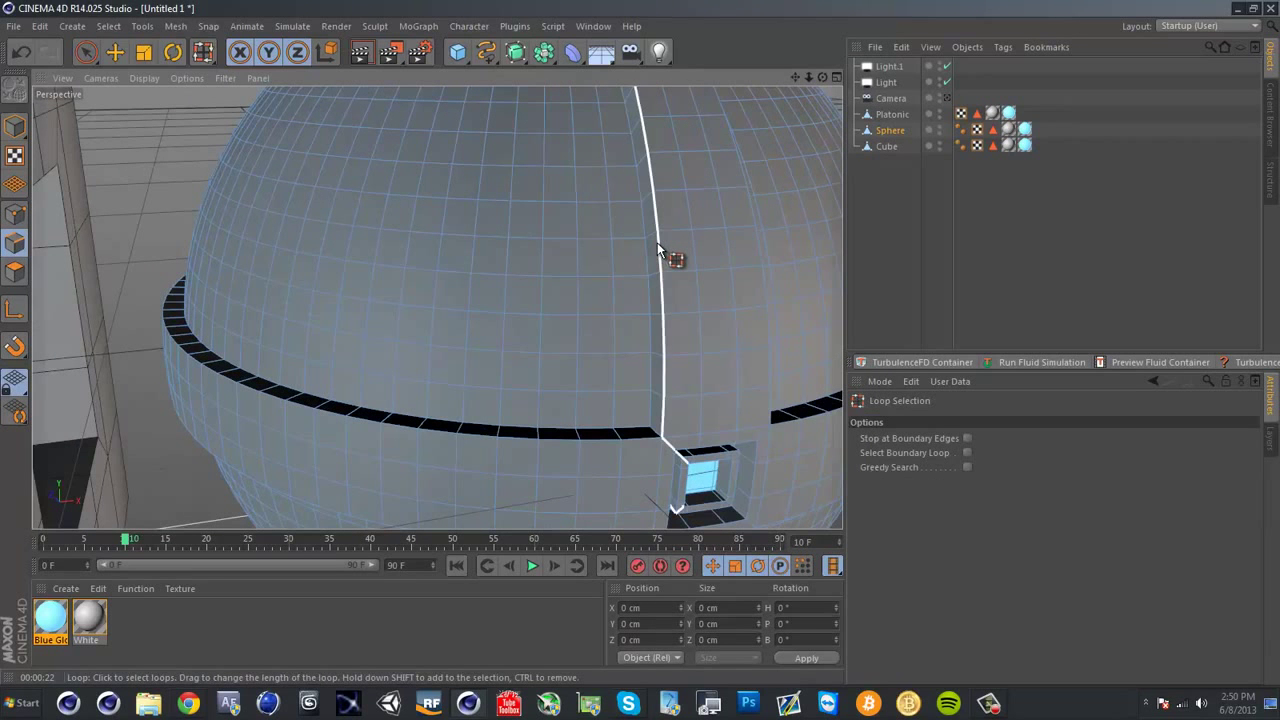
{"action": "left_click", "coordinate": [657, 242]}
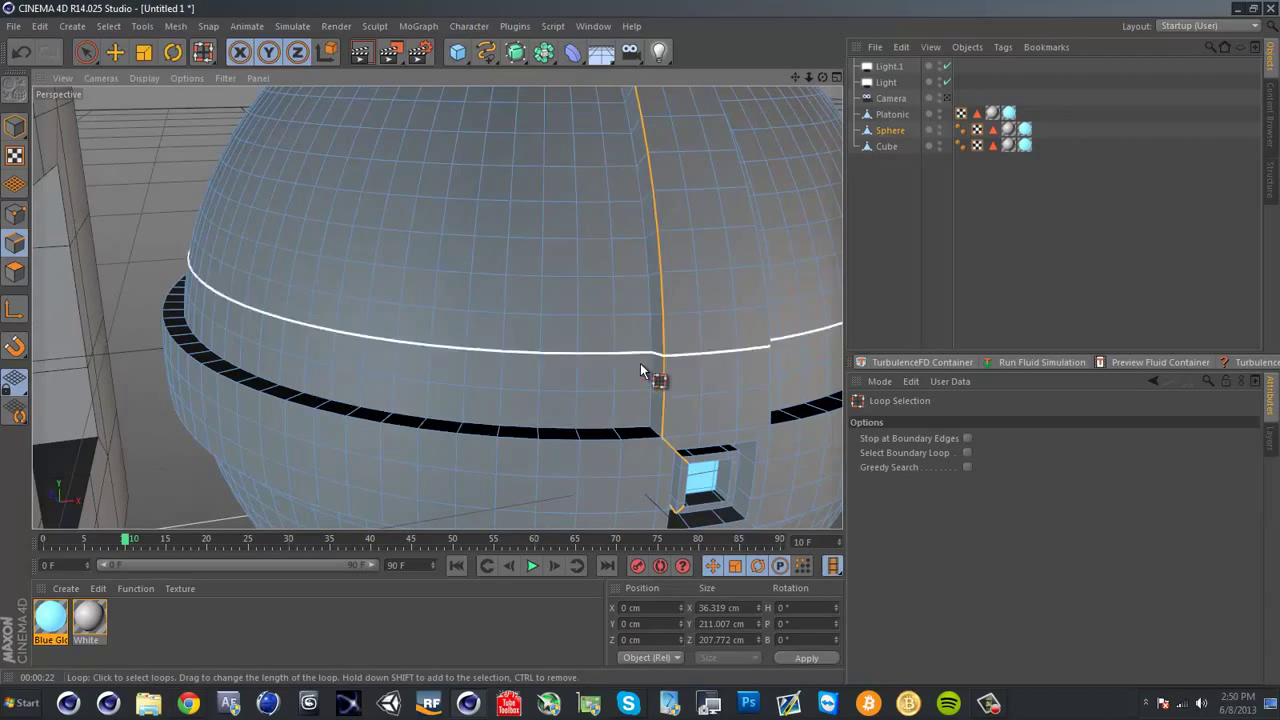
{"action": "left_click", "coordinate": [633, 443], "text": "shift"}
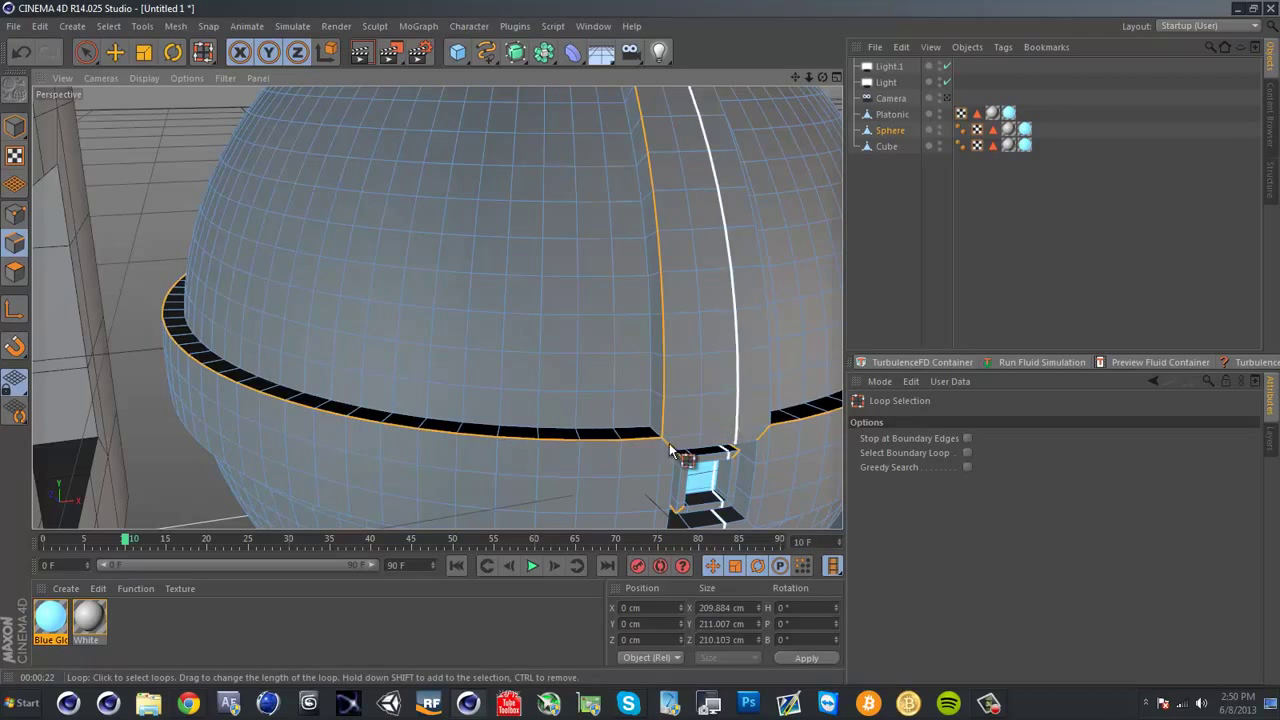
Add the lower edge loop of the sphere's horizontal band to the selection and check the selected edges around the opening
{"action": "left_click_drag", "start_coordinate": [578, 470], "coordinate": [570, 407], "text": "alt"}
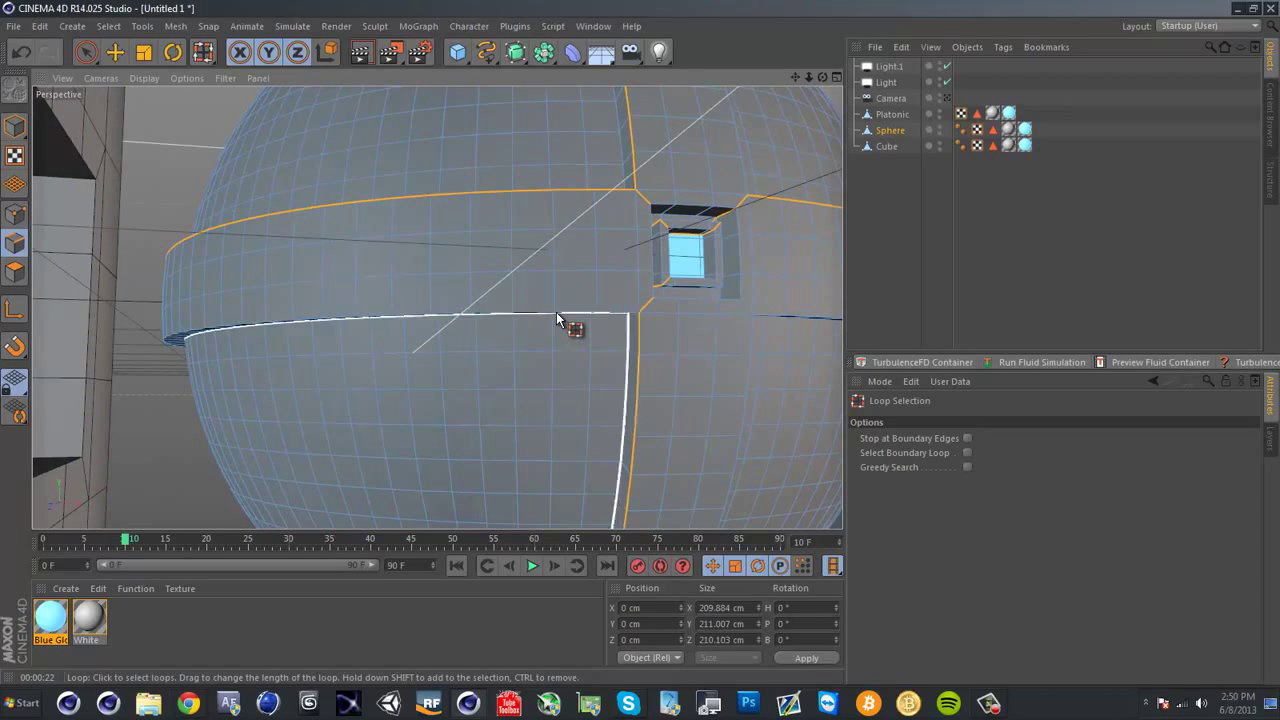
{"action": "left_click", "coordinate": [680, 320], "text": "shift"}
{"action": "left_click_drag", "start_coordinate": [680, 320], "coordinate": [360, 337], "text": "alt"}
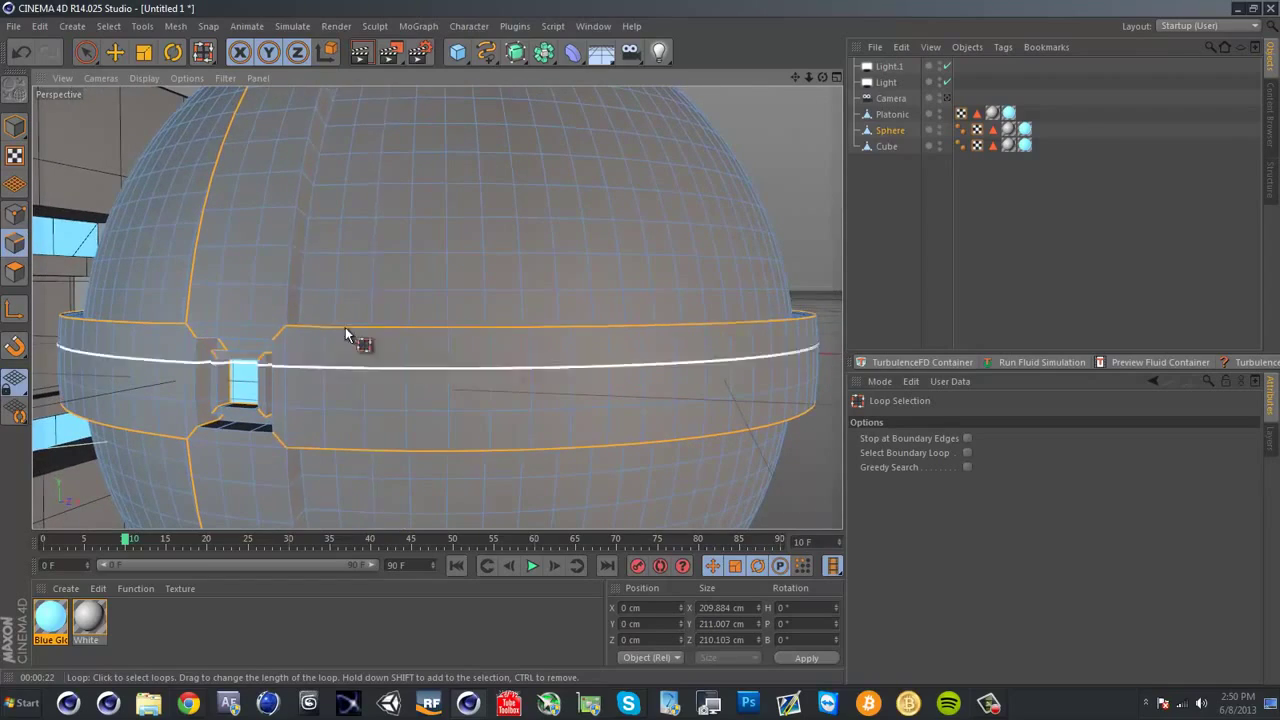
{"action": "left_click_drag", "start_coordinate": [337, 424], "coordinate": [398, 412], "text": "alt"}
{"action": "scroll", "coordinate": [398, 409], "scroll_direction": "up", "scroll_amount": 6}
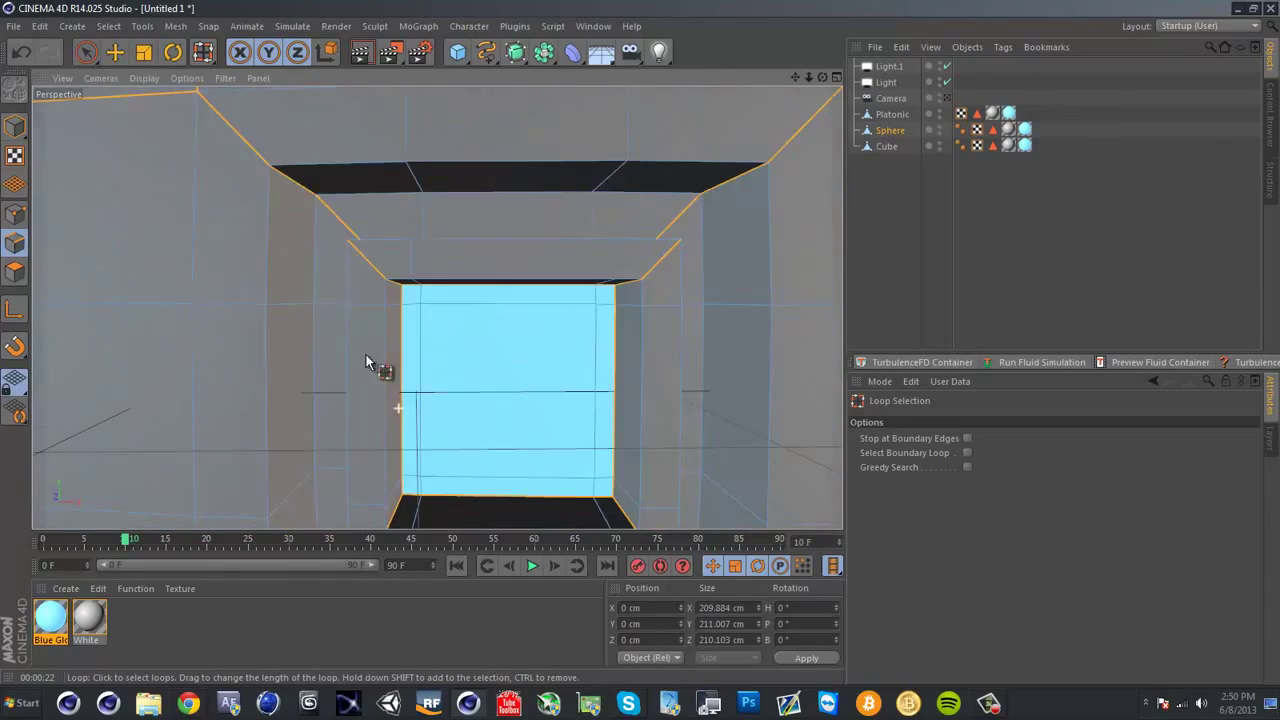
{"action": "scroll", "coordinate": [437, 304], "scroll_direction": "down", "scroll_amount": 8}
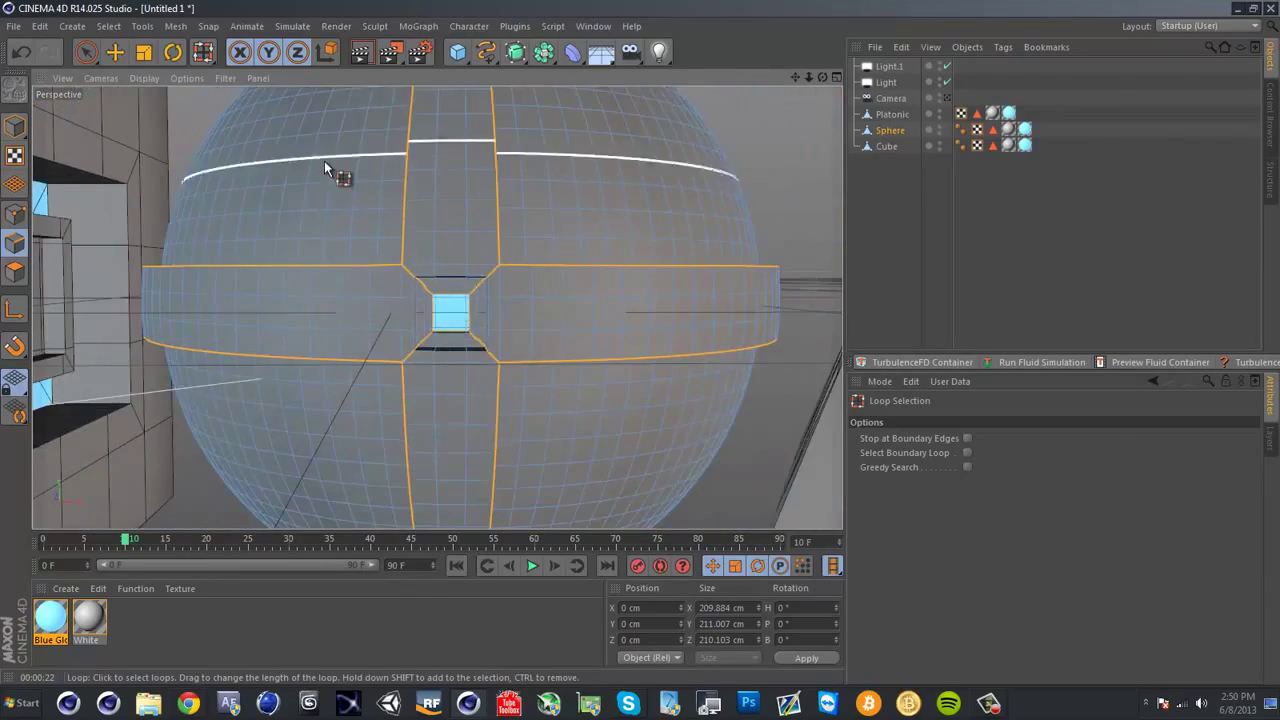
{"action": "left_click_drag", "start_coordinate": [337, 171], "coordinate": [485, 298], "text": "alt"}
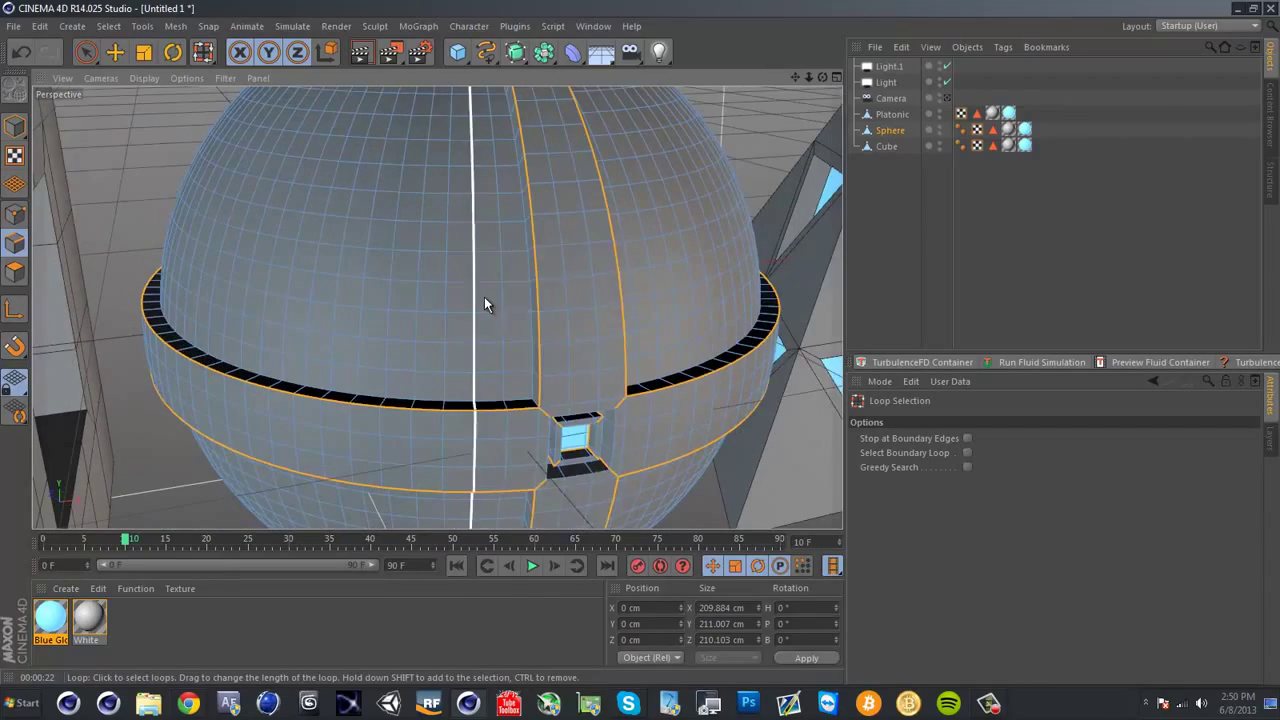
Bevel the sphere's selected band edges with an inner offset of 1 cm and 2 subdivisions
{"action": "right_click", "coordinate": [485, 298]}
{"action": "left_click", "coordinate": [552, 550]}
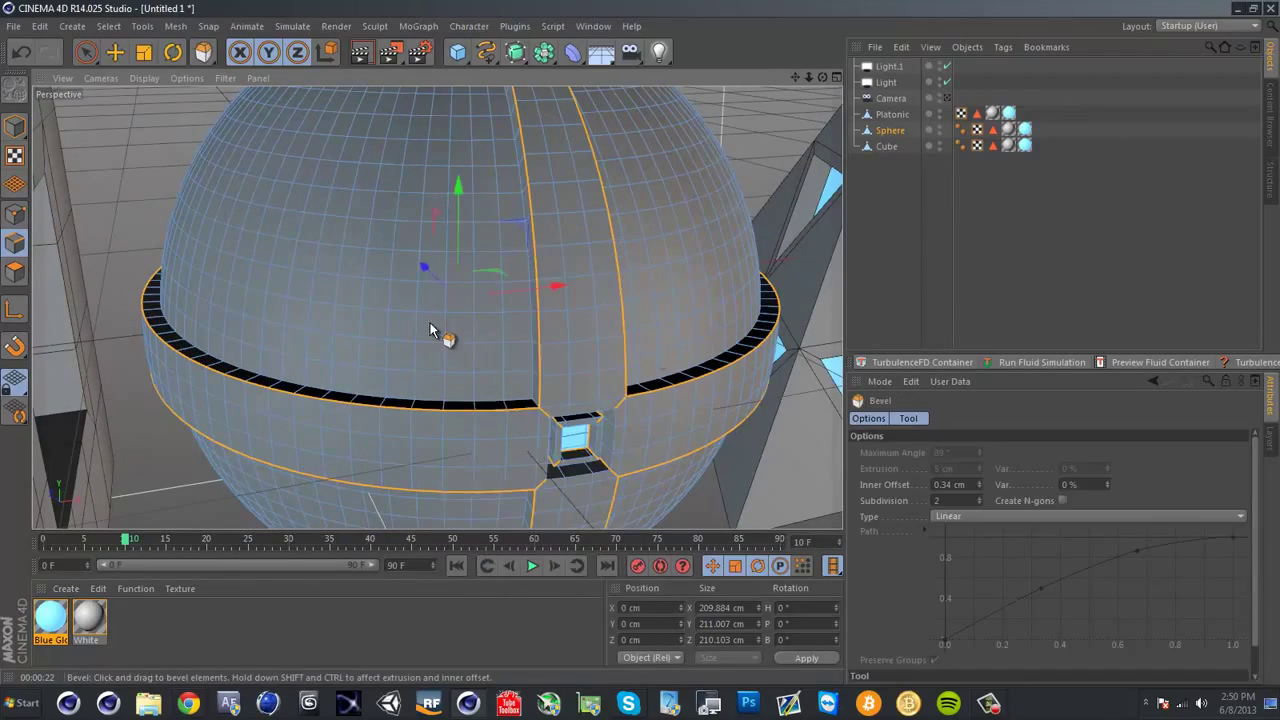
{"action": "left_click_drag", "start_coordinate": [437, 334], "coordinate": [641, 342]}
Examine the bevelled edges in and around the sphere's front opening up close
{"action": "scroll", "coordinate": [641, 342], "scroll_direction": "up", "scroll_amount": 10}
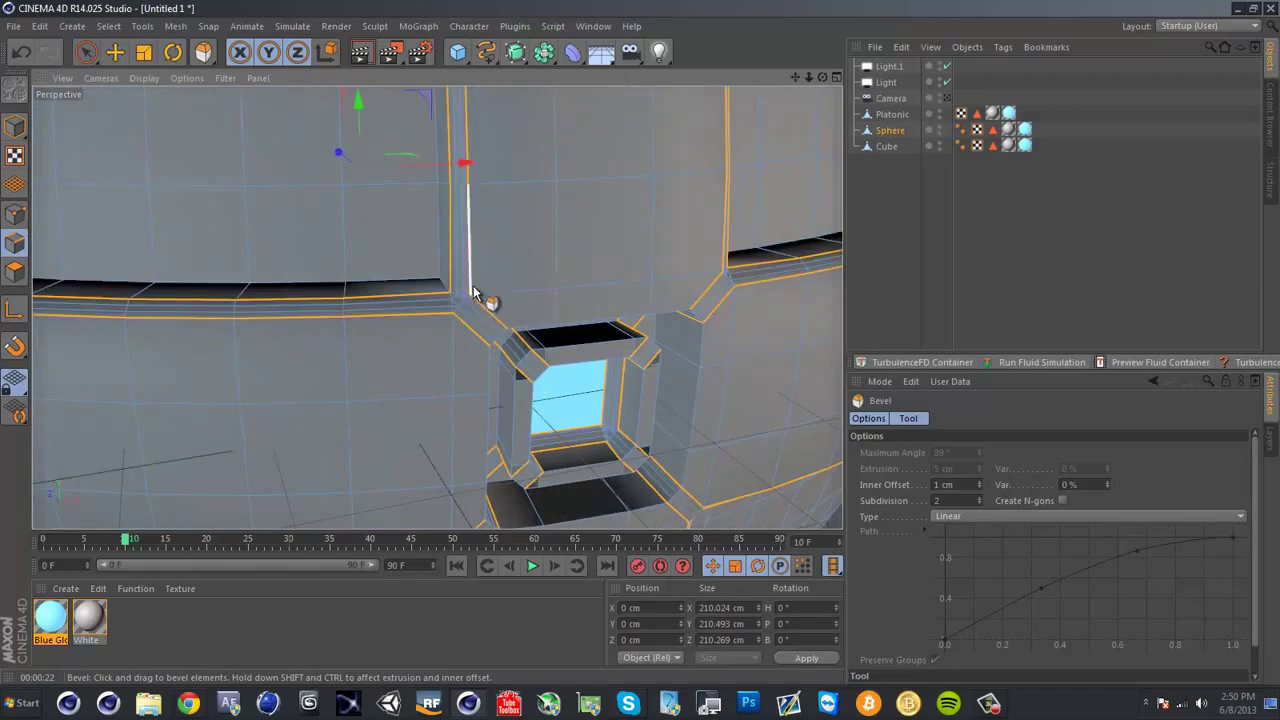
{"action": "scroll", "coordinate": [631, 392], "scroll_direction": "up", "scroll_amount": 2}
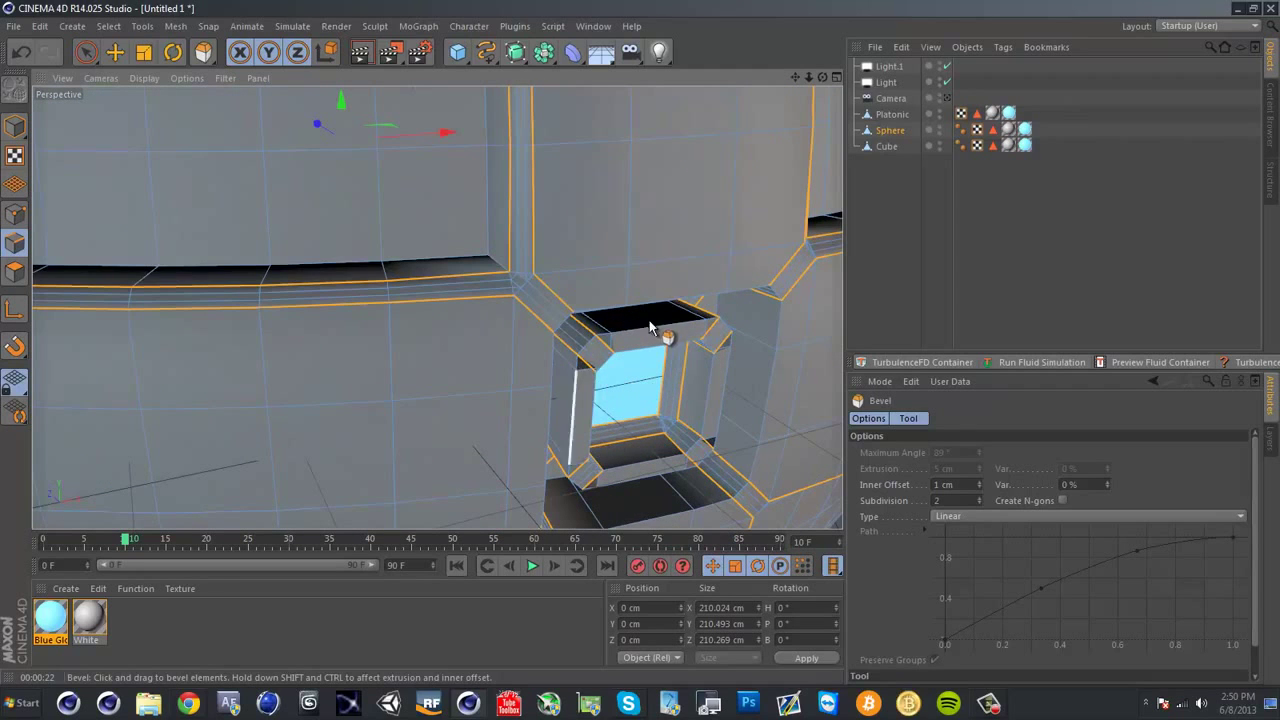
{"action": "left_click_drag", "start_coordinate": [660, 408], "coordinate": [632, 408], "text": "alt"}
{"action": "scroll", "coordinate": [475, 388], "scroll_direction": "up", "scroll_amount": 5}
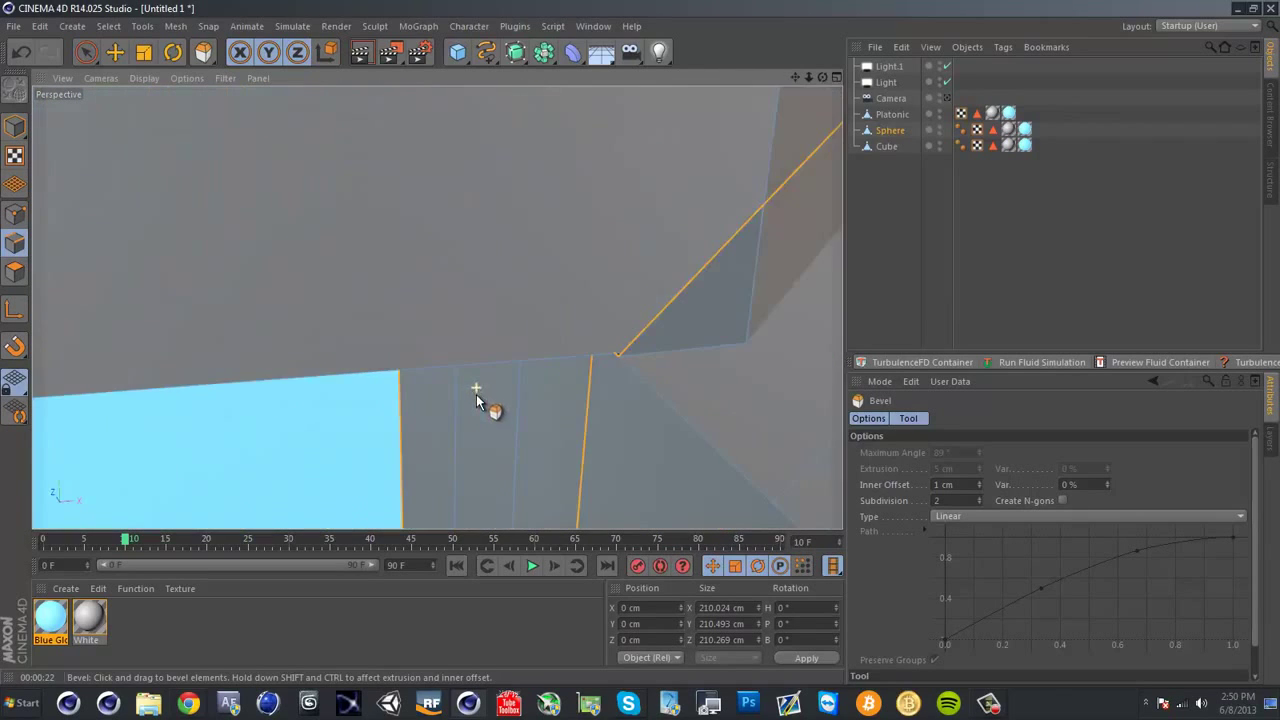
{"action": "scroll", "coordinate": [475, 388], "scroll_direction": "down", "scroll_amount": 3}
{"action": "left_click_drag", "start_coordinate": [475, 388], "coordinate": [488, 429], "text": "alt"}
{"action": "scroll", "coordinate": [486, 400], "scroll_direction": "down", "scroll_amount": 3}
{"action": "scroll", "coordinate": [485, 388], "scroll_direction": "down", "scroll_amount": 2}
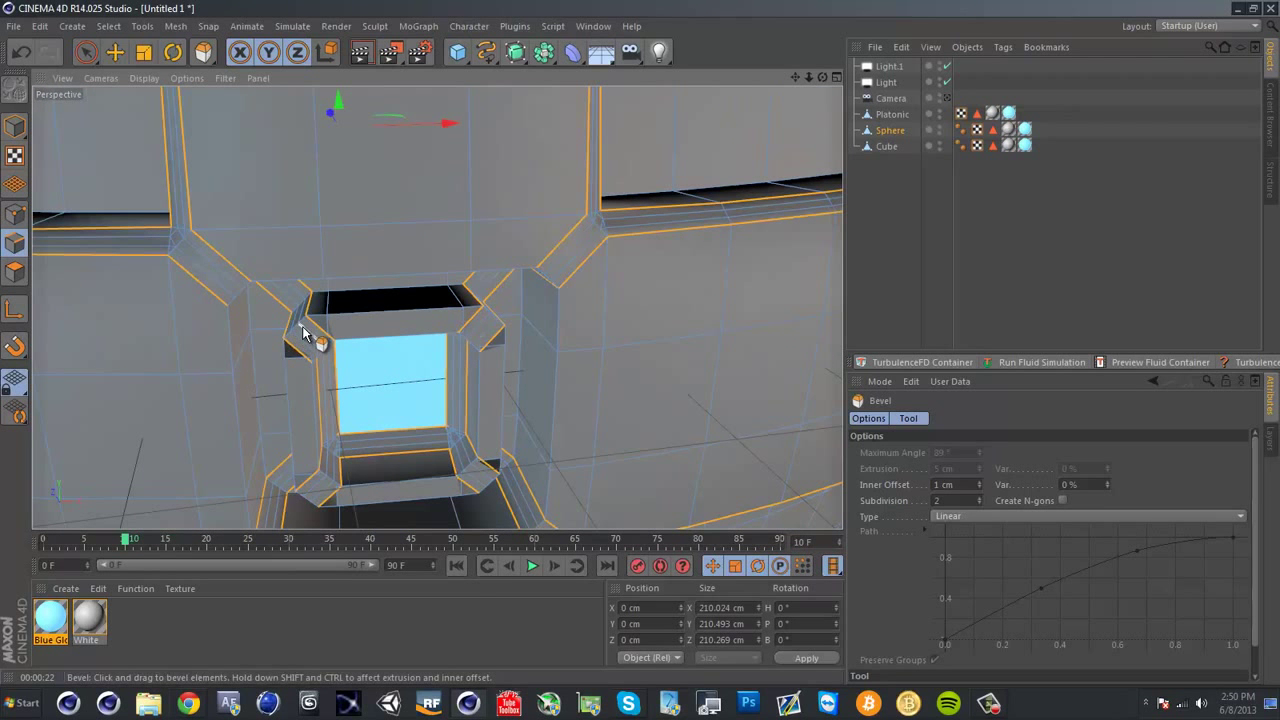
{"action": "left_click", "coordinate": [12, 277]}
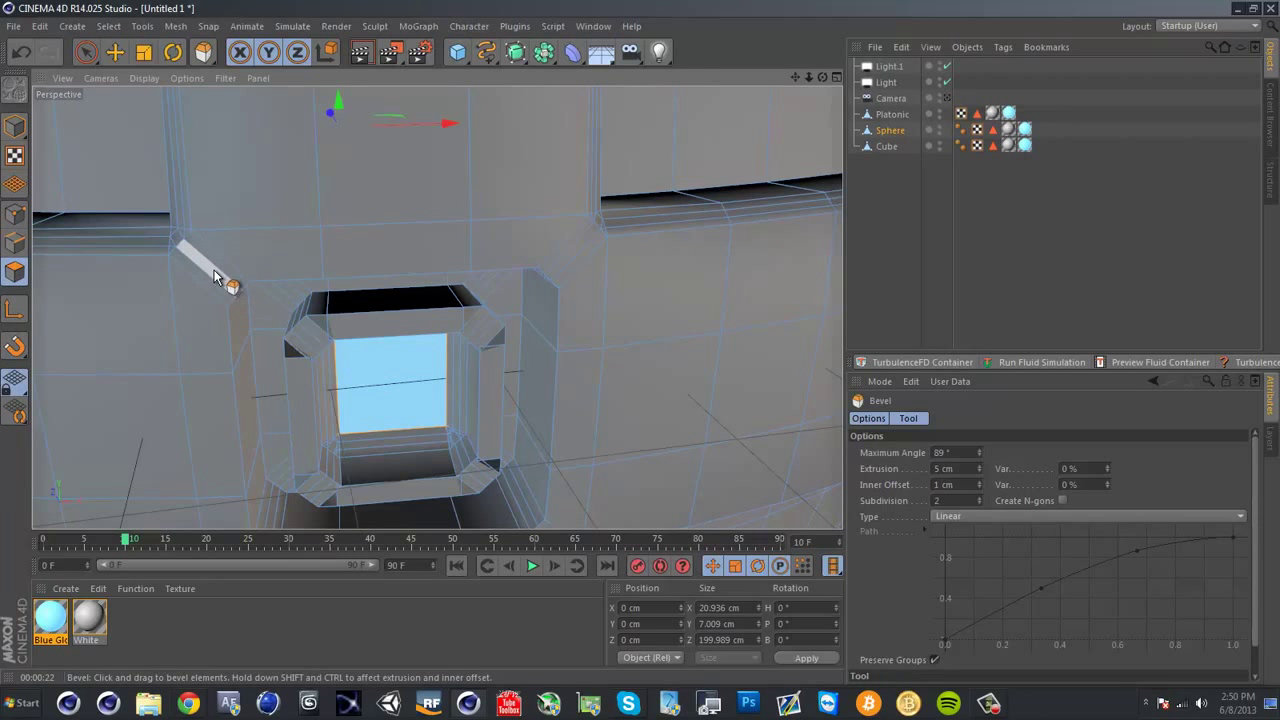
{"action": "key", "text": "u"}
{"action": "key", "text": "l"}
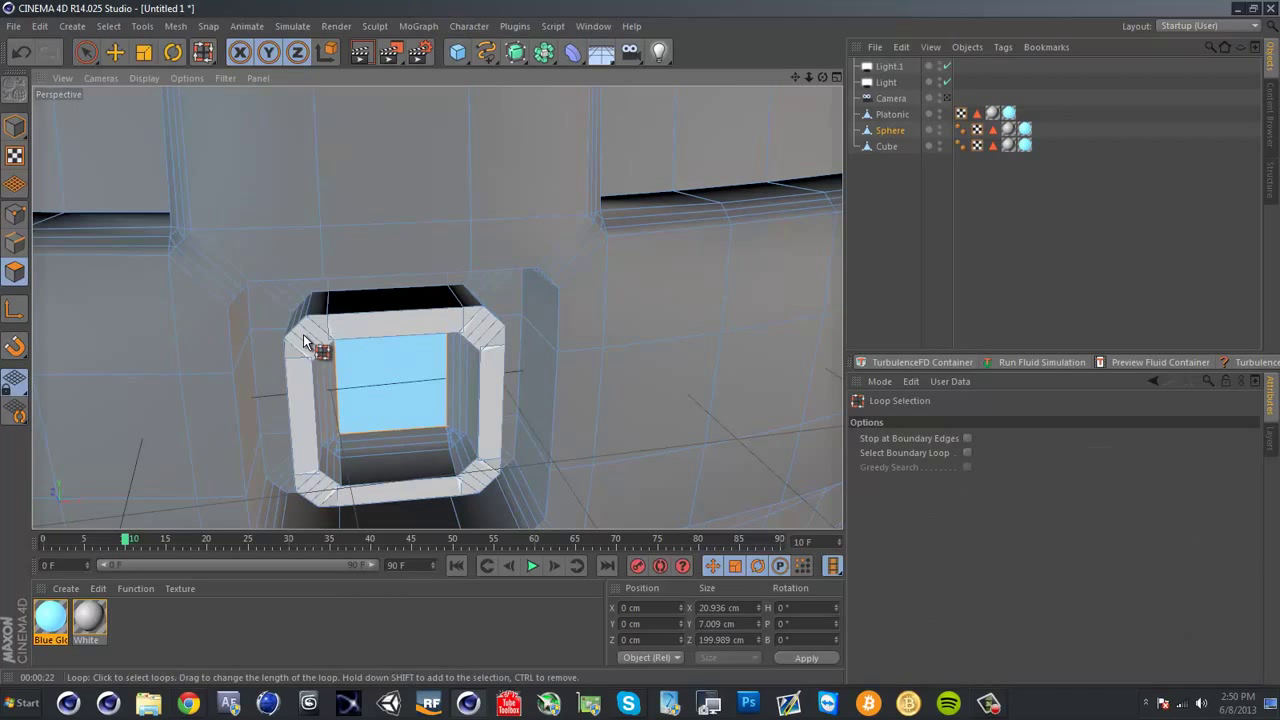
{"action": "left_click", "coordinate": [15, 243]}
Choose the Platonic pyramid object for edge editing and bring its triangular cut-outs into view
{"action": "scroll", "coordinate": [534, 300], "scroll_direction": "down", "scroll_amount": 6}
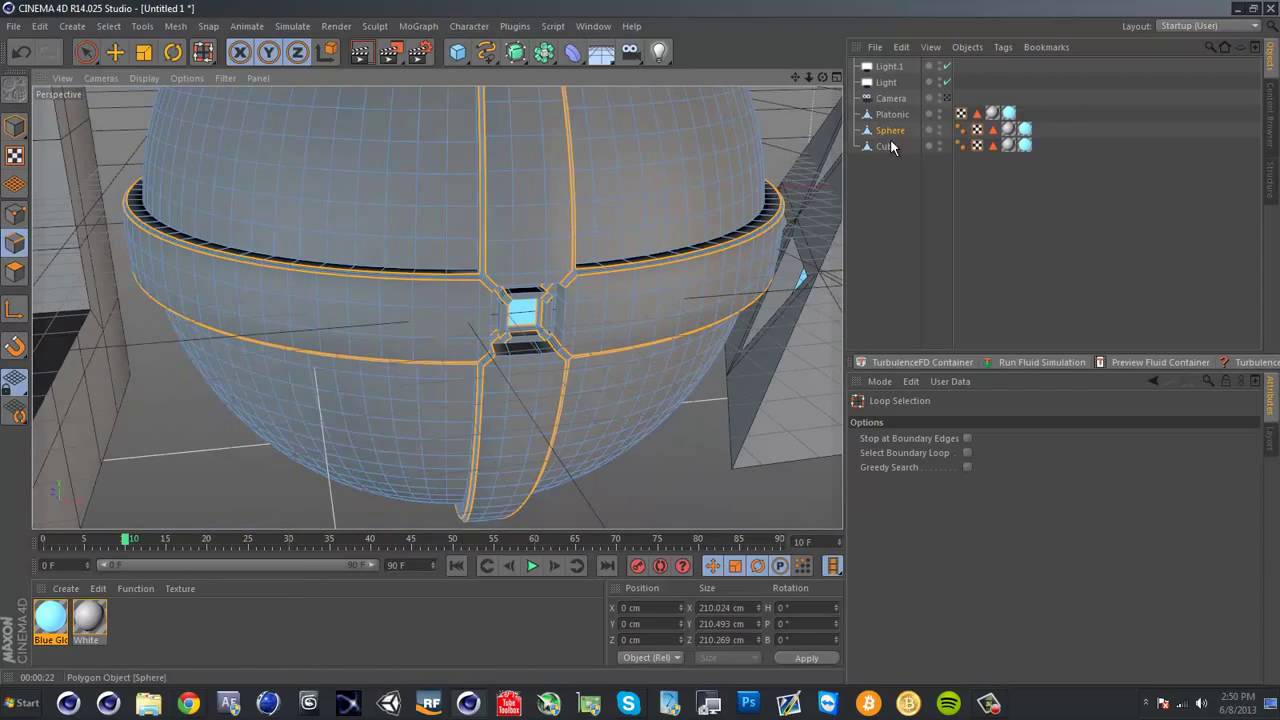
{"action": "left_click", "coordinate": [893, 115]}
{"action": "left_click_drag", "start_coordinate": [437, 306], "coordinate": [160, 352], "text": "alt"}
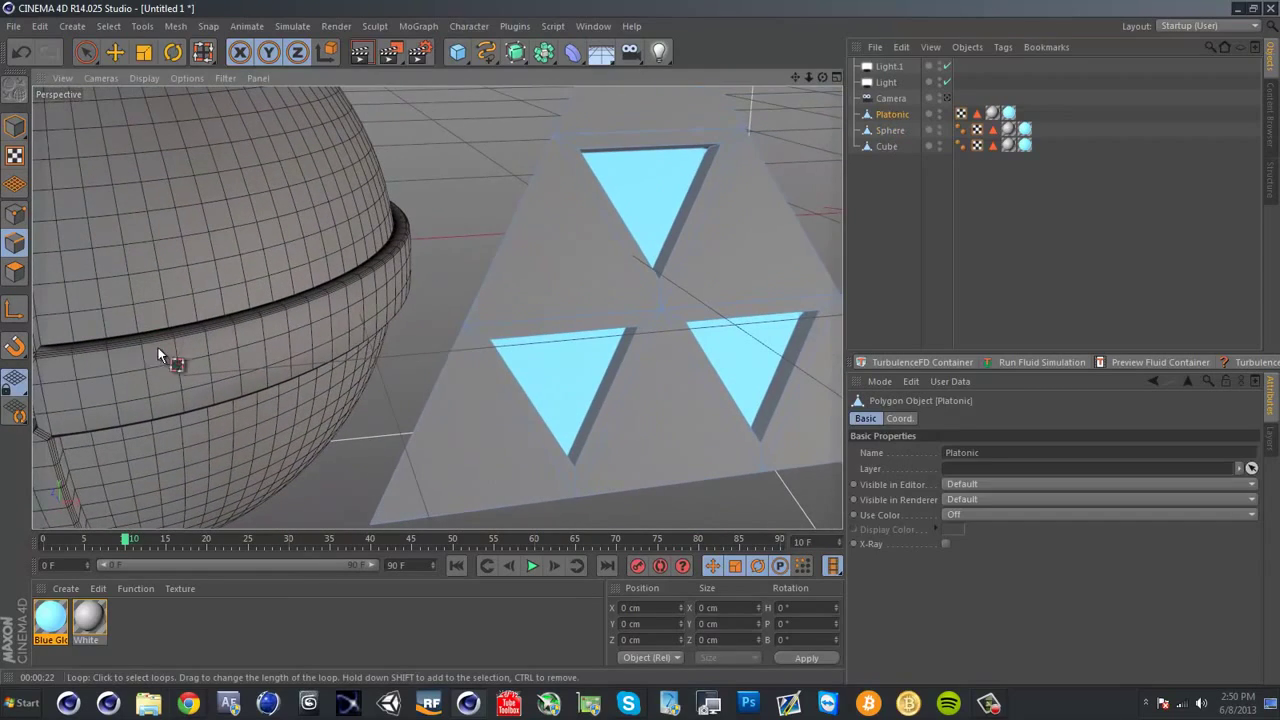
{"action": "right_click", "coordinate": [476, 322]}
{"action": "left_click", "coordinate": [505, 340]}
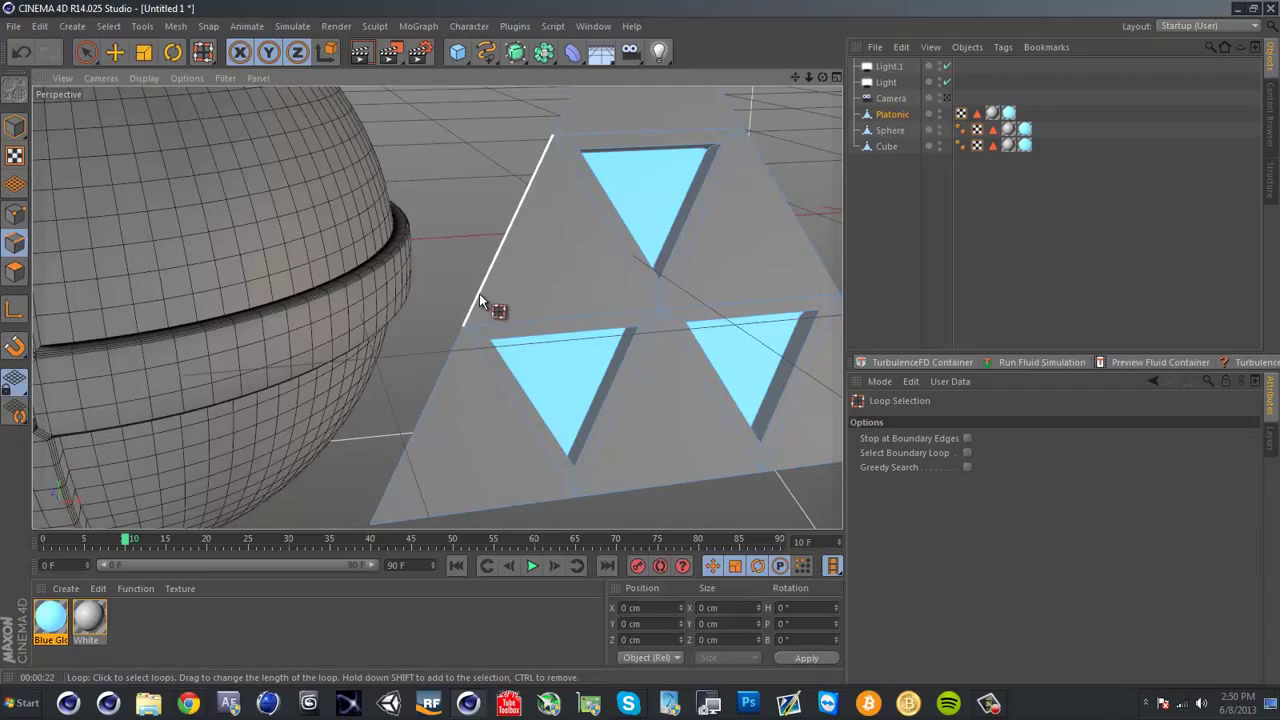
{"action": "left_click_drag", "start_coordinate": [480, 302], "coordinate": [550, 325], "text": "alt"}
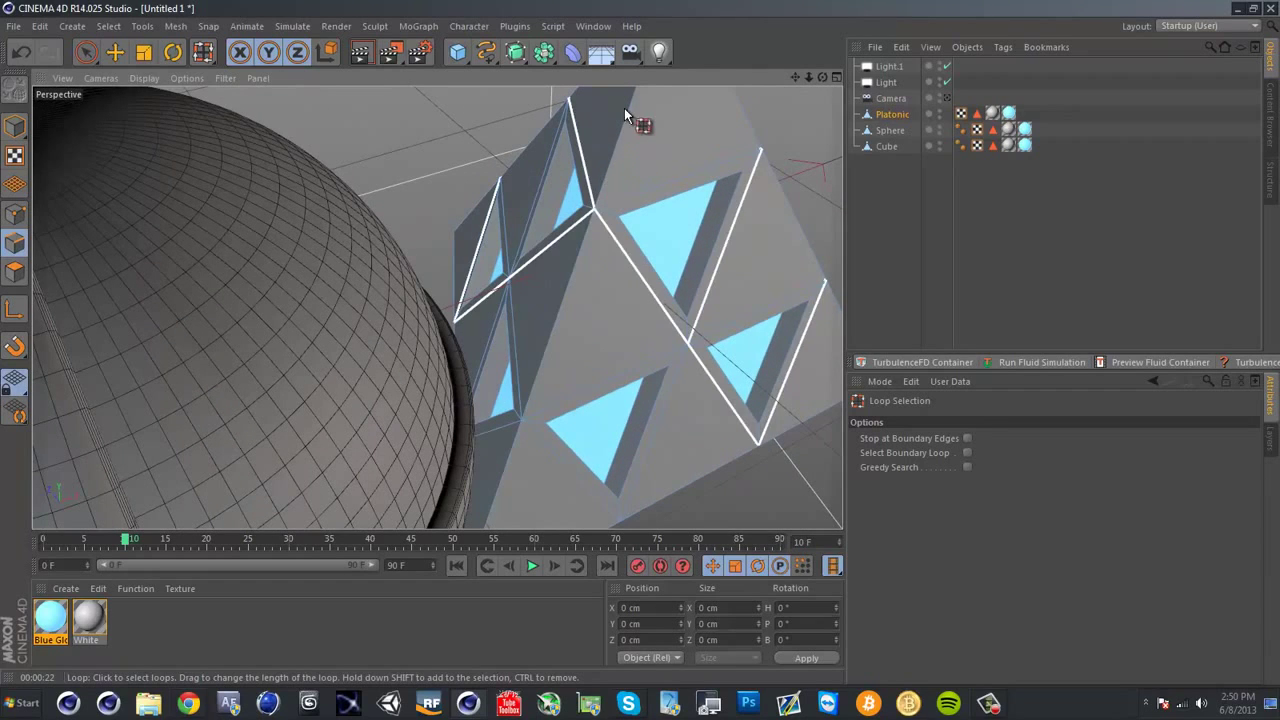
{"action": "left_click_drag", "start_coordinate": [625, 115], "coordinate": [362, 335], "text": "alt"}
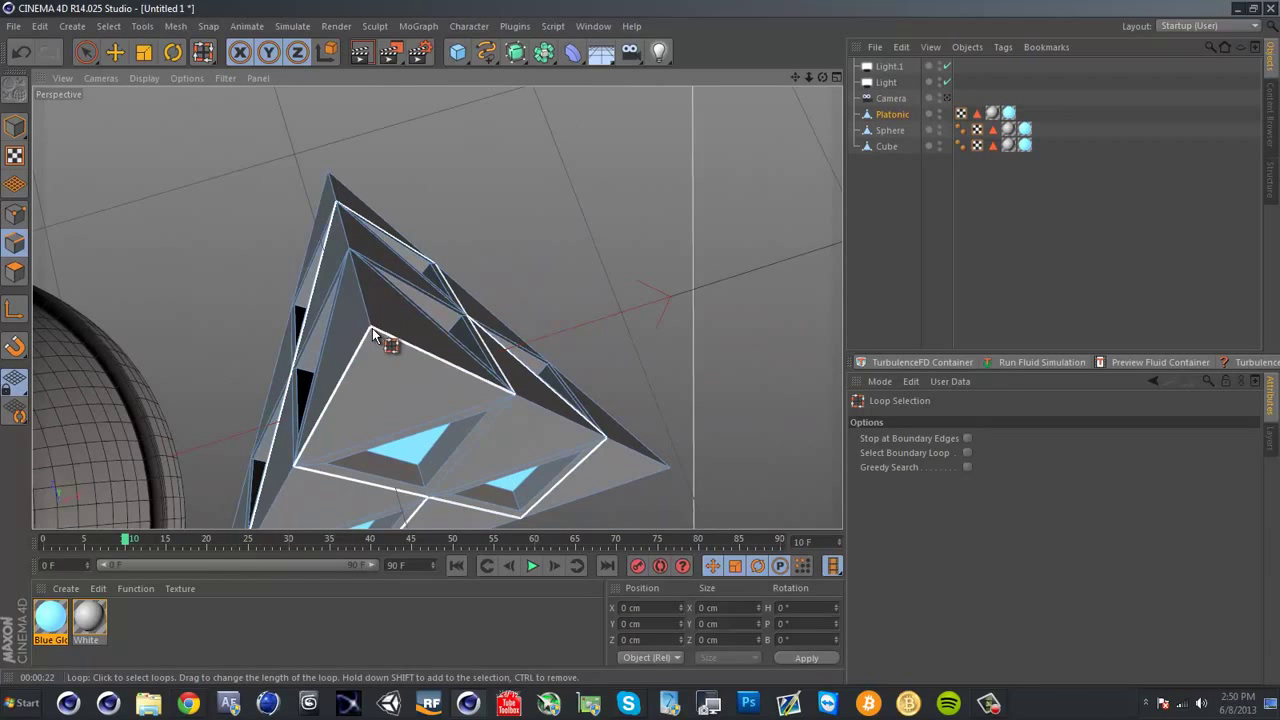
Switch to Live Selection and select the outer edge segments along one corner of the pyramid
{"action": "left_click", "coordinate": [86, 52]}
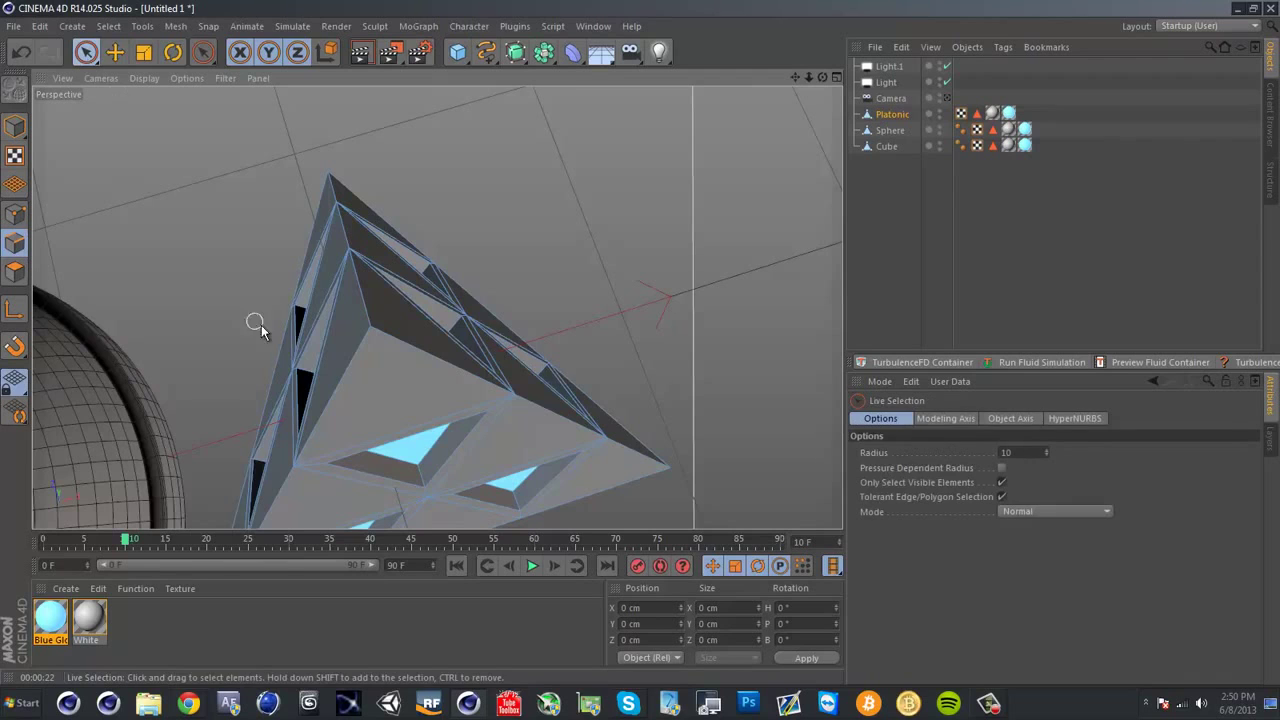
{"action": "left_click_drag", "start_coordinate": [257, 328], "coordinate": [400, 202], "text": "alt"}
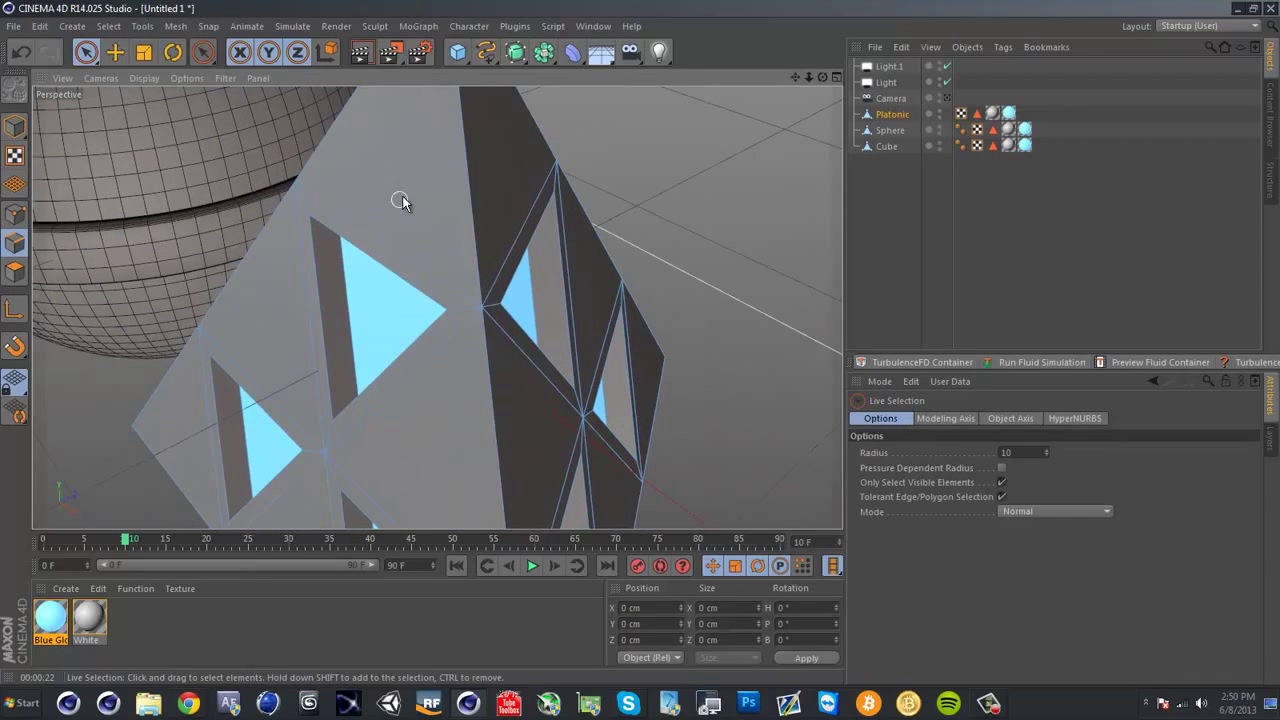
{"action": "left_click", "coordinate": [467, 174]}
{"action": "left_click_drag", "start_coordinate": [498, 405], "coordinate": [457, 243], "text": "alt"}
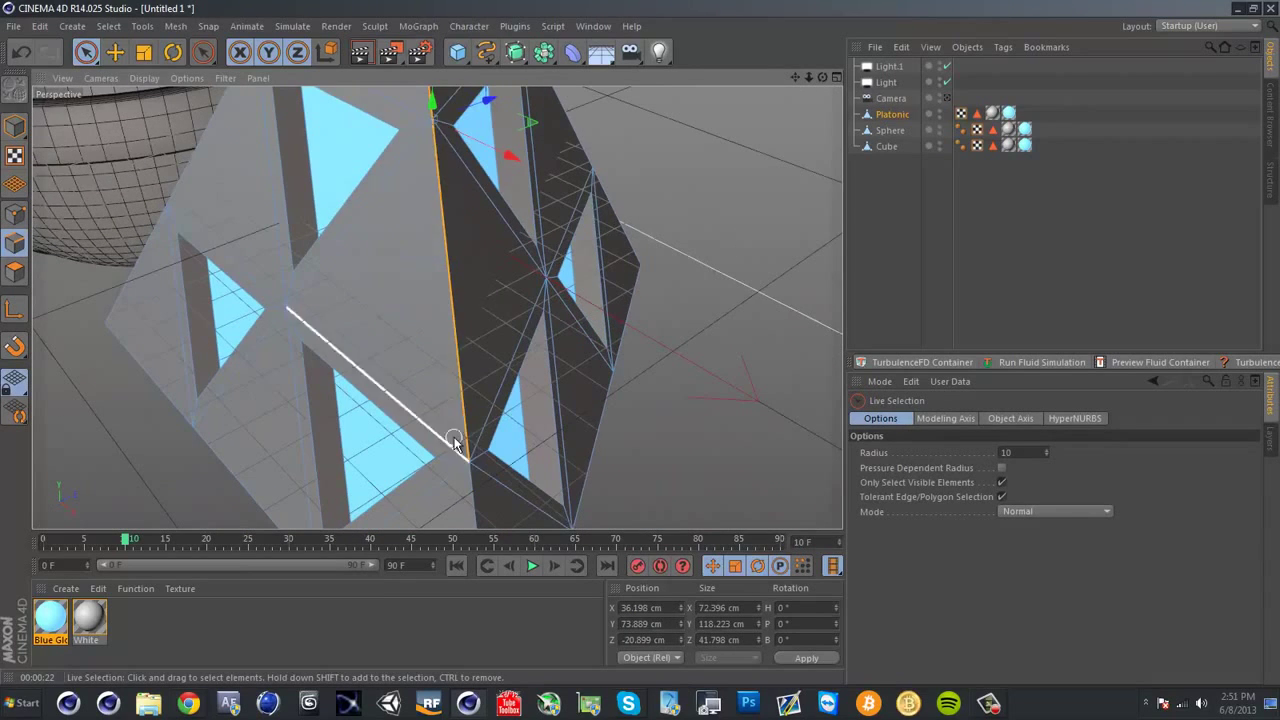
{"action": "left_click_drag", "start_coordinate": [457, 443], "coordinate": [536, 271], "text": "alt"}
{"action": "left_click", "coordinate": [487, 355]}
{"action": "left_click", "coordinate": [275, 303], "text": "shift"}
Add the remaining outer edges of the pyramid's front face to the selection
{"action": "middle_click_drag", "start_coordinate": [110, 322], "coordinate": [700, 355], "text": "alt"}
{"action": "left_click", "coordinate": [426, 305], "text": "shift"}
{"action": "left_click_drag", "start_coordinate": [426, 305], "coordinate": [428, 369], "text": "alt"}
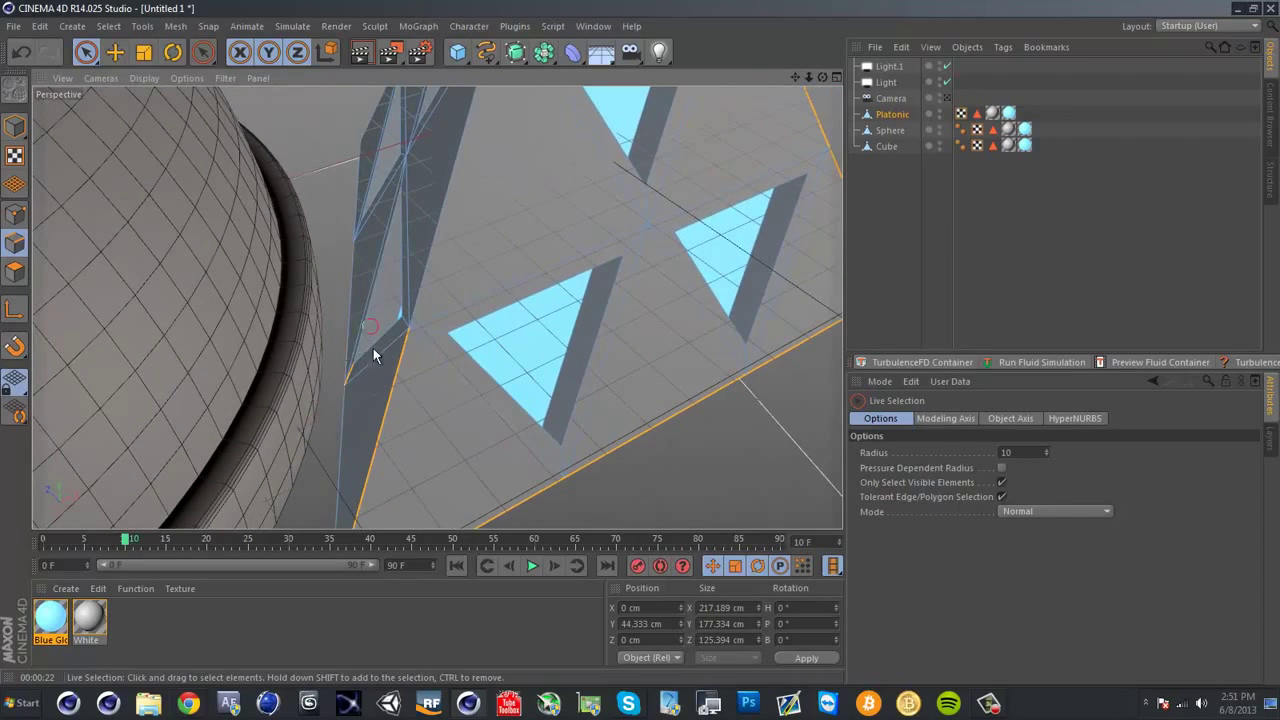
{"action": "left_click_drag", "start_coordinate": [534, 218], "coordinate": [410, 284], "text": "alt"}
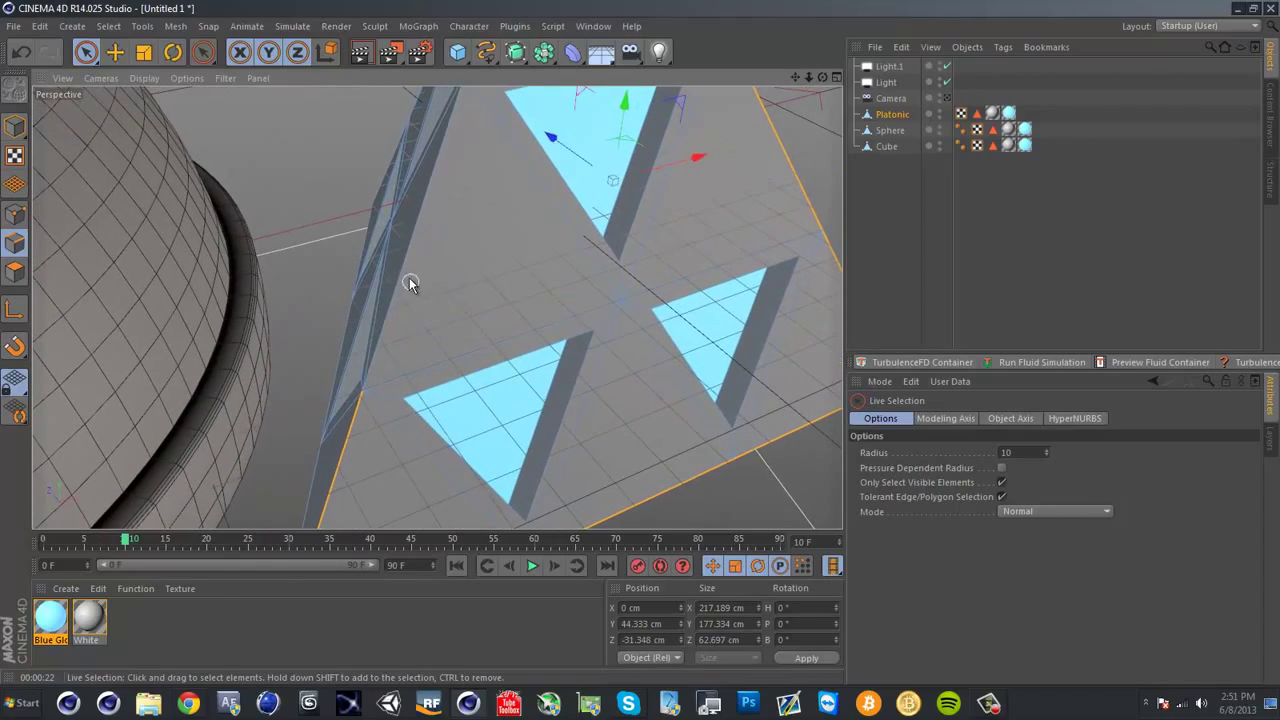
{"action": "left_click_drag", "start_coordinate": [483, 229], "coordinate": [390, 337], "text": "alt"}
{"action": "left_click_drag", "start_coordinate": [431, 245], "coordinate": [491, 376], "text": "alt"}
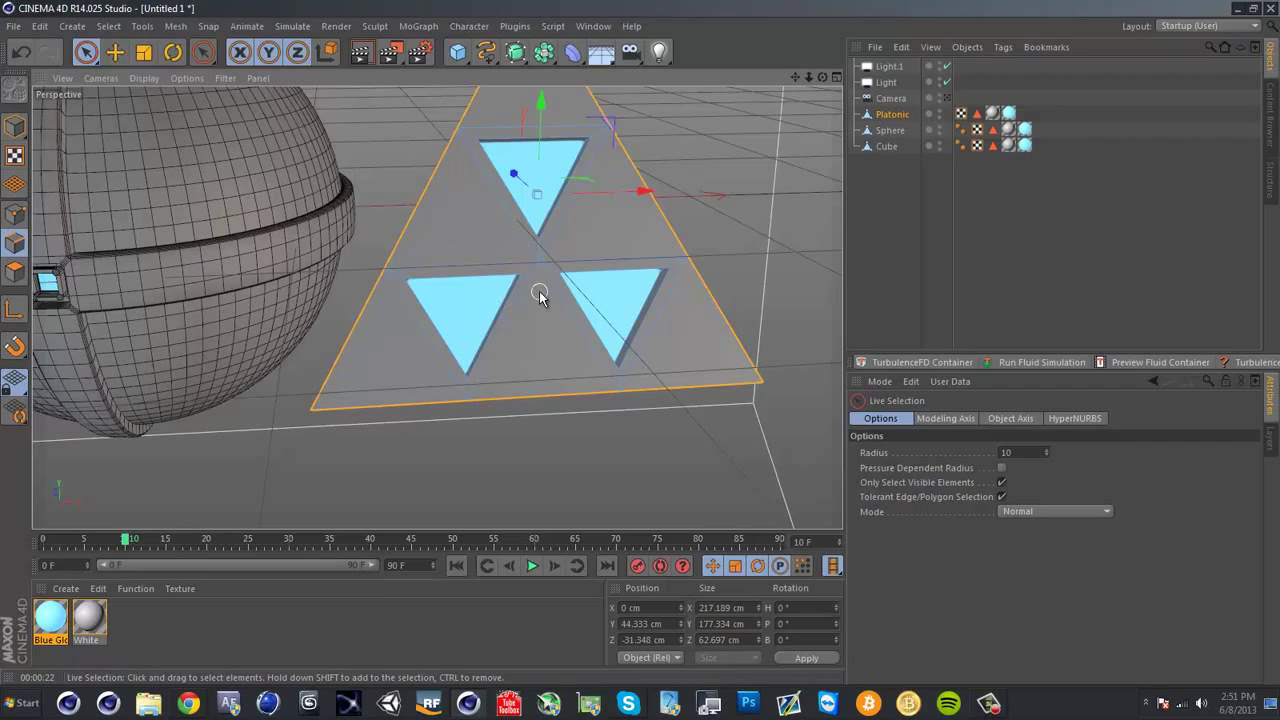
Bevel the pyramid's selected outer edges with an inner offset of about 2.8 cm, and preview the render through the camera
{"action": "right_click", "coordinate": [431, 443]}
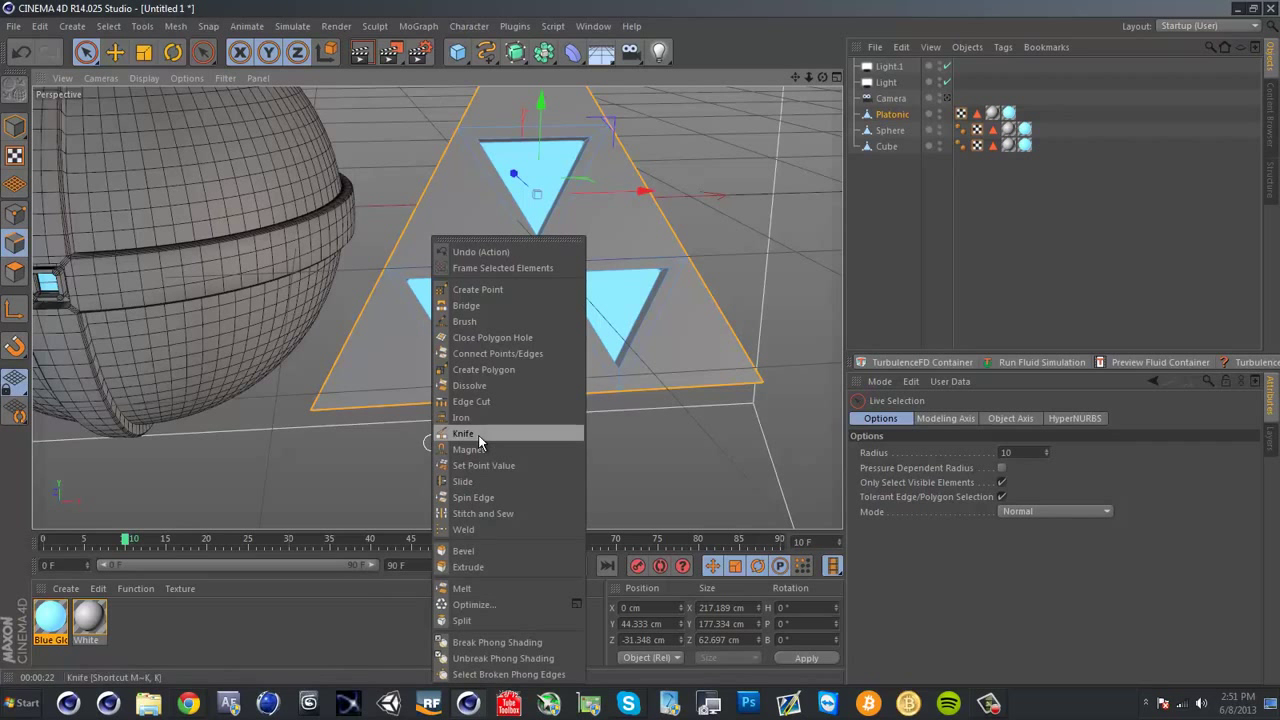
{"action": "left_click", "coordinate": [496, 551]}
{"action": "left_click_drag", "start_coordinate": [641, 344], "coordinate": [500, 403]}
{"action": "left_click", "coordinate": [947, 99]}
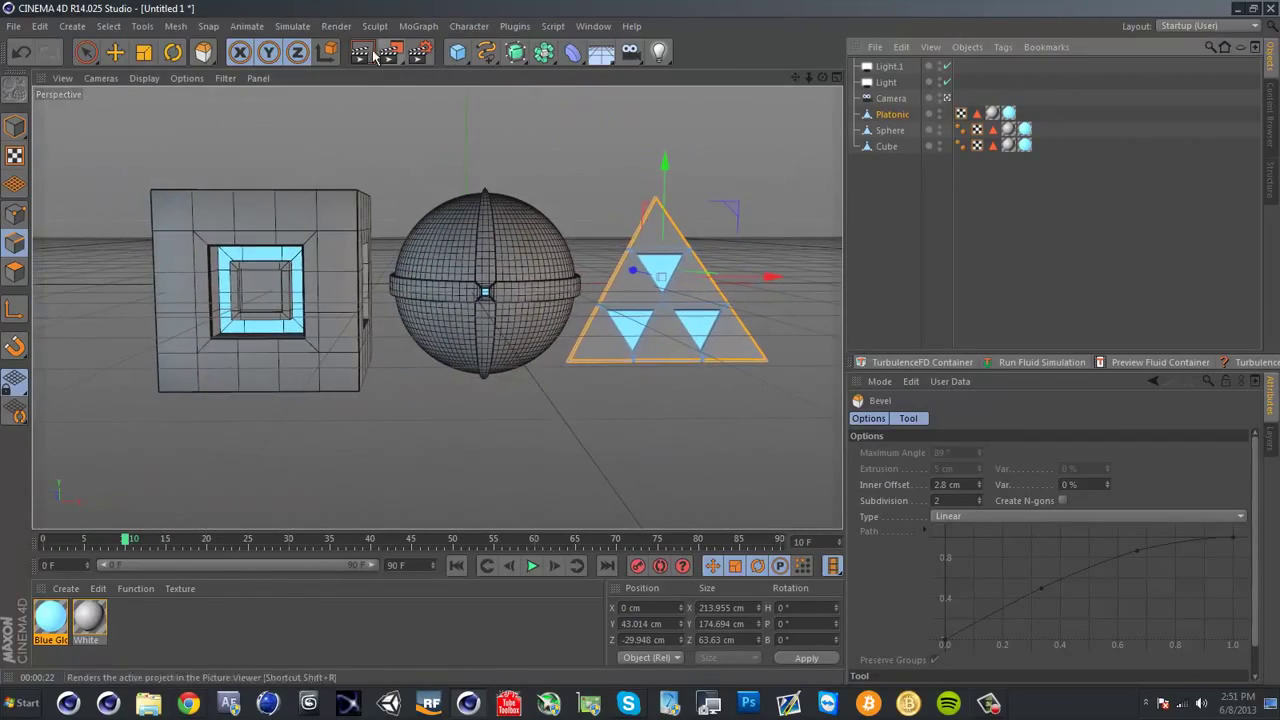
{"action": "left_click", "coordinate": [361, 52]}
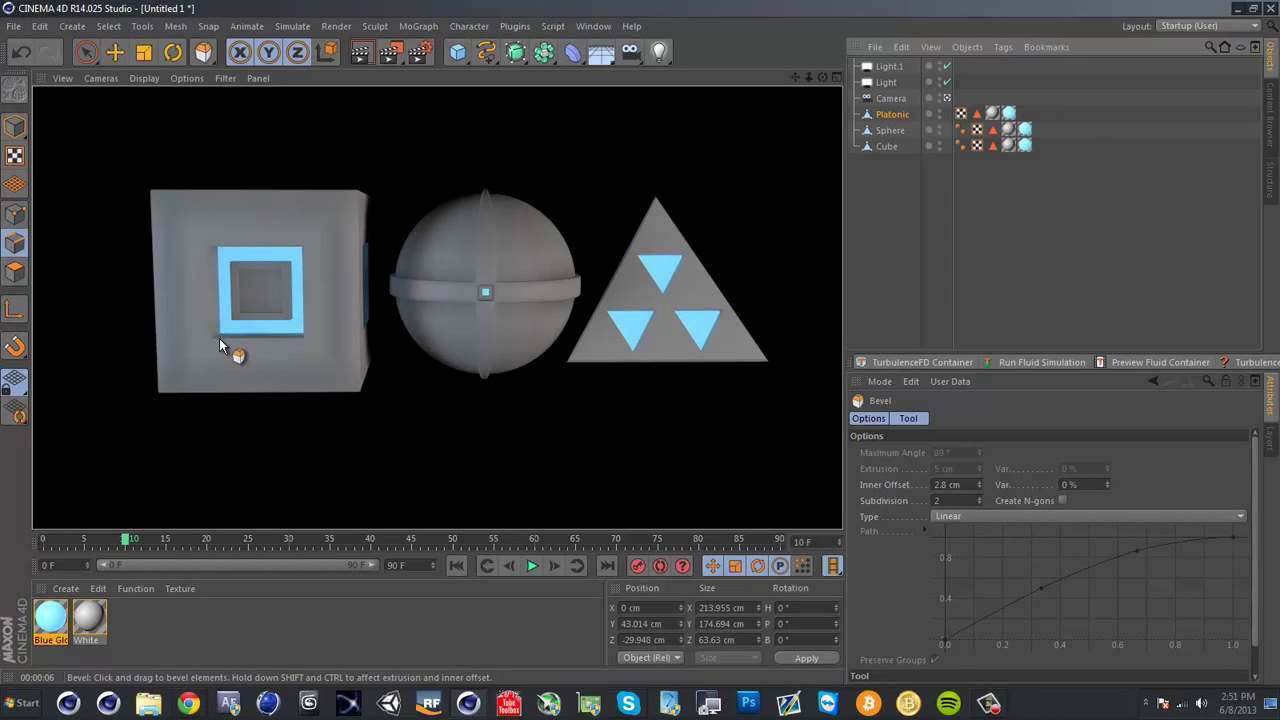
Set the White material's reflection brightness to 10% and render a preview of the three shapes
{"action": "double_click", "coordinate": [88, 618]}
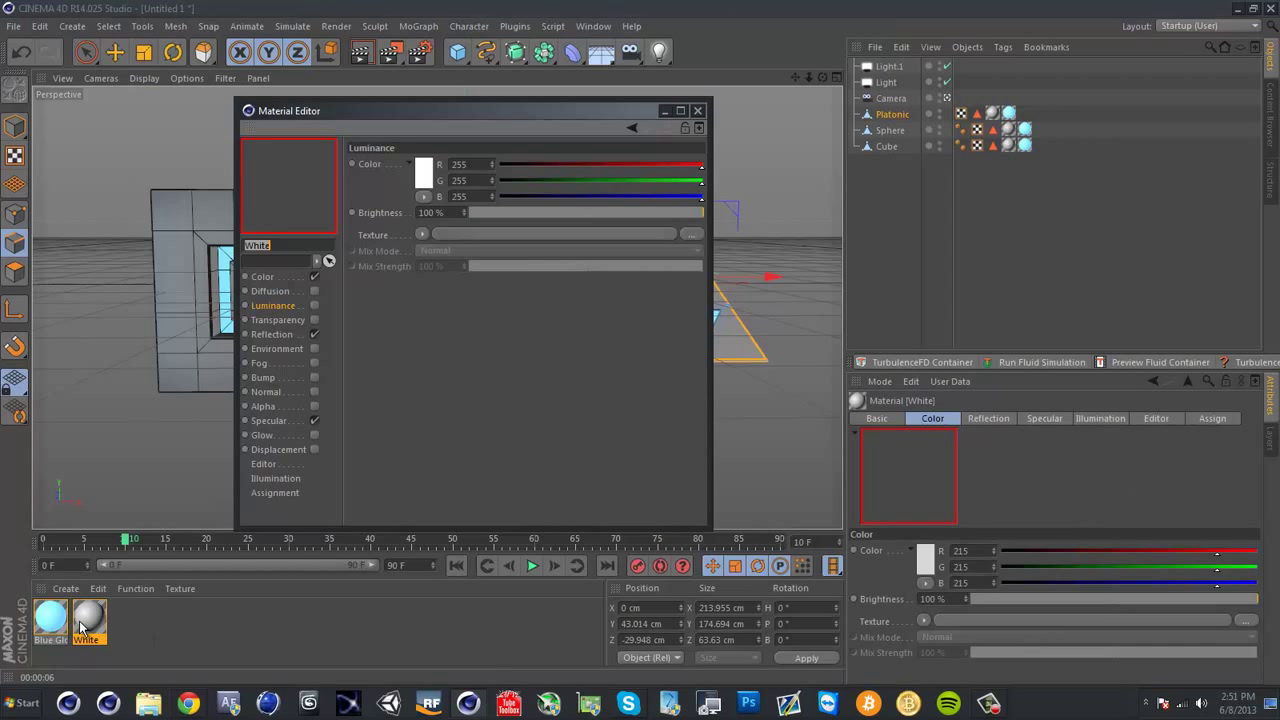
{"action": "left_click", "coordinate": [273, 335]}
{"action": "left_click", "coordinate": [450, 213]}
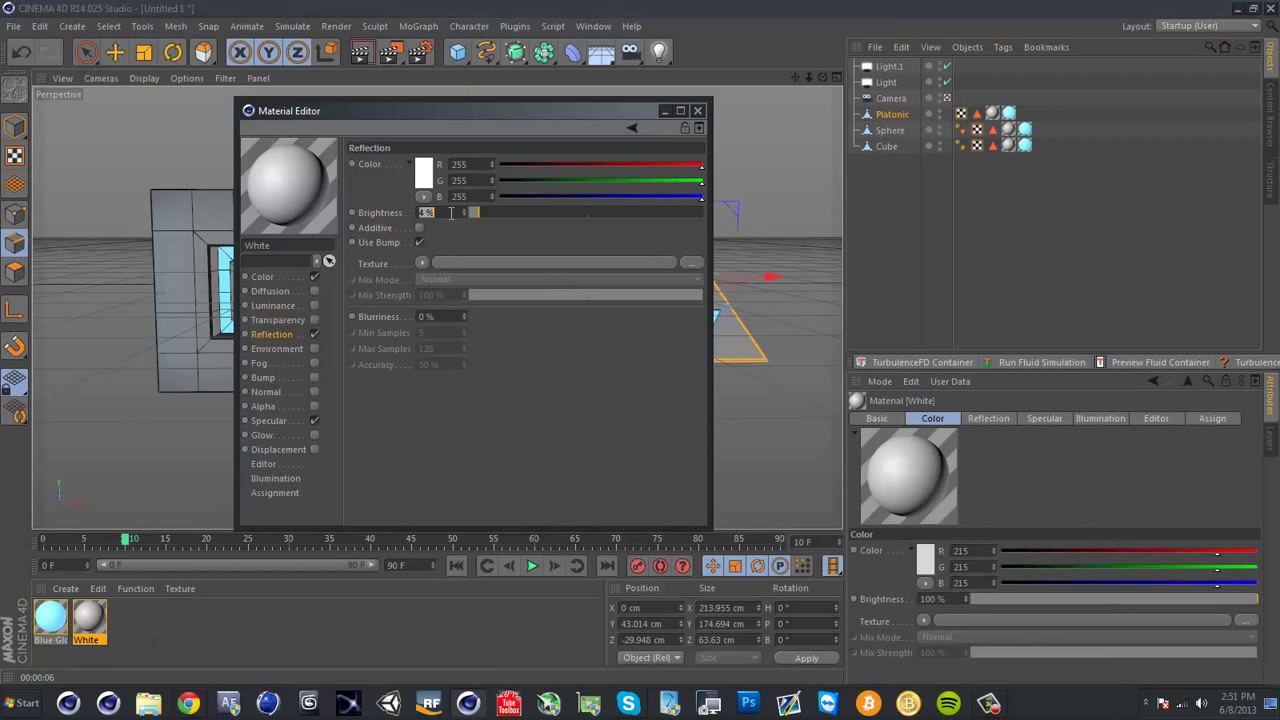
{"action": "type", "text": "10"}
{"action": "key", "text": "Return"}
{"action": "left_click", "coordinate": [698, 111]}
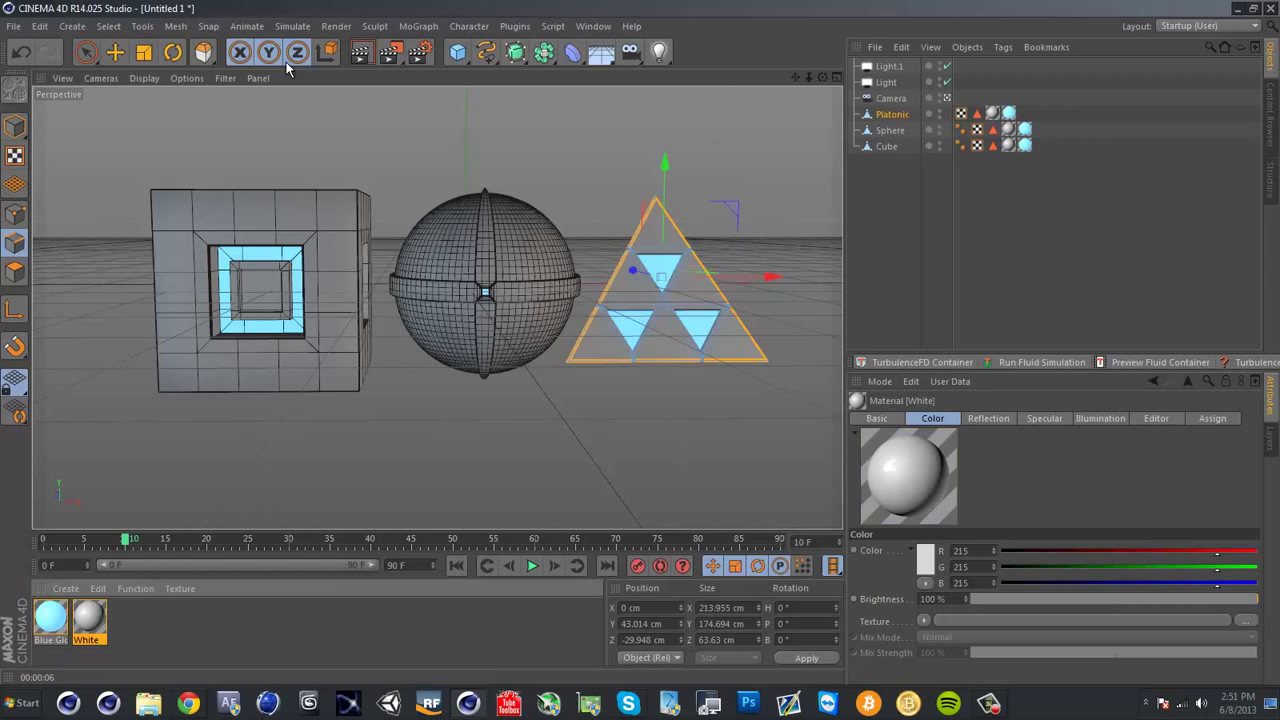
{"action": "left_click", "coordinate": [360, 52]}
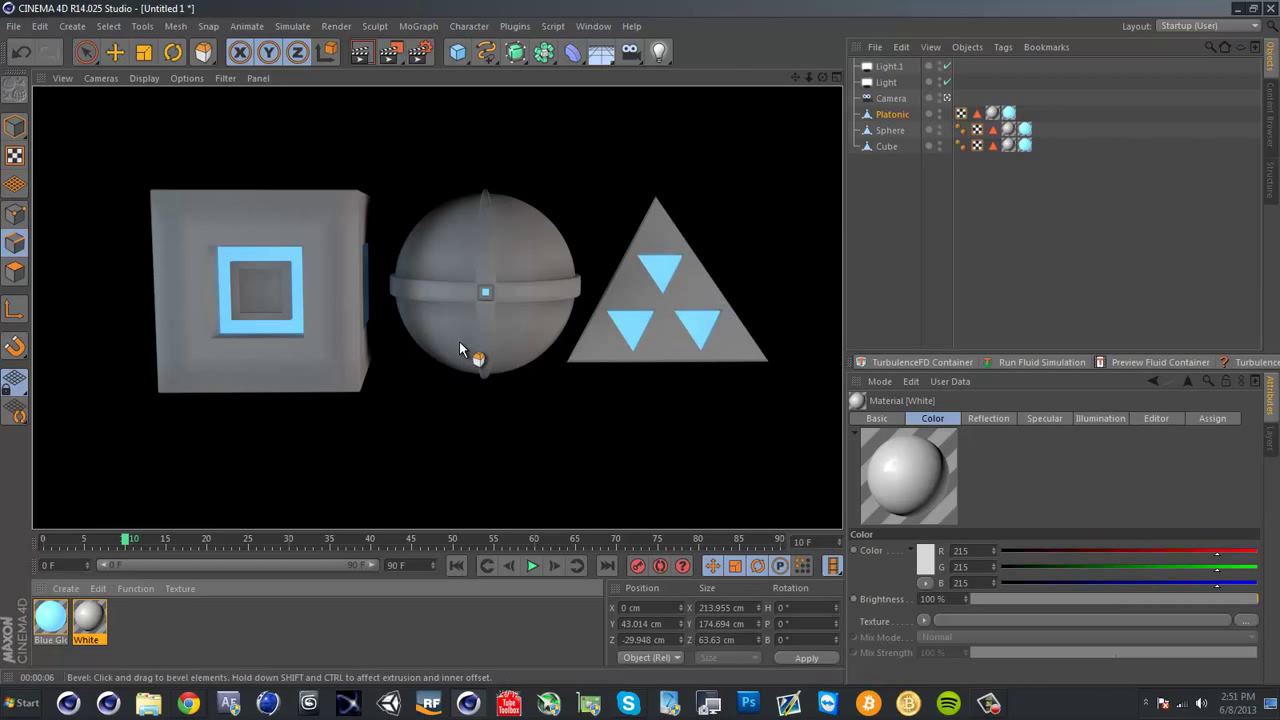
Return to model mode with Live Selection, deselect the pyramid and add a Sky object to the scene
{"action": "left_click", "coordinate": [15, 127]}
{"action": "left_click", "coordinate": [87, 54]}
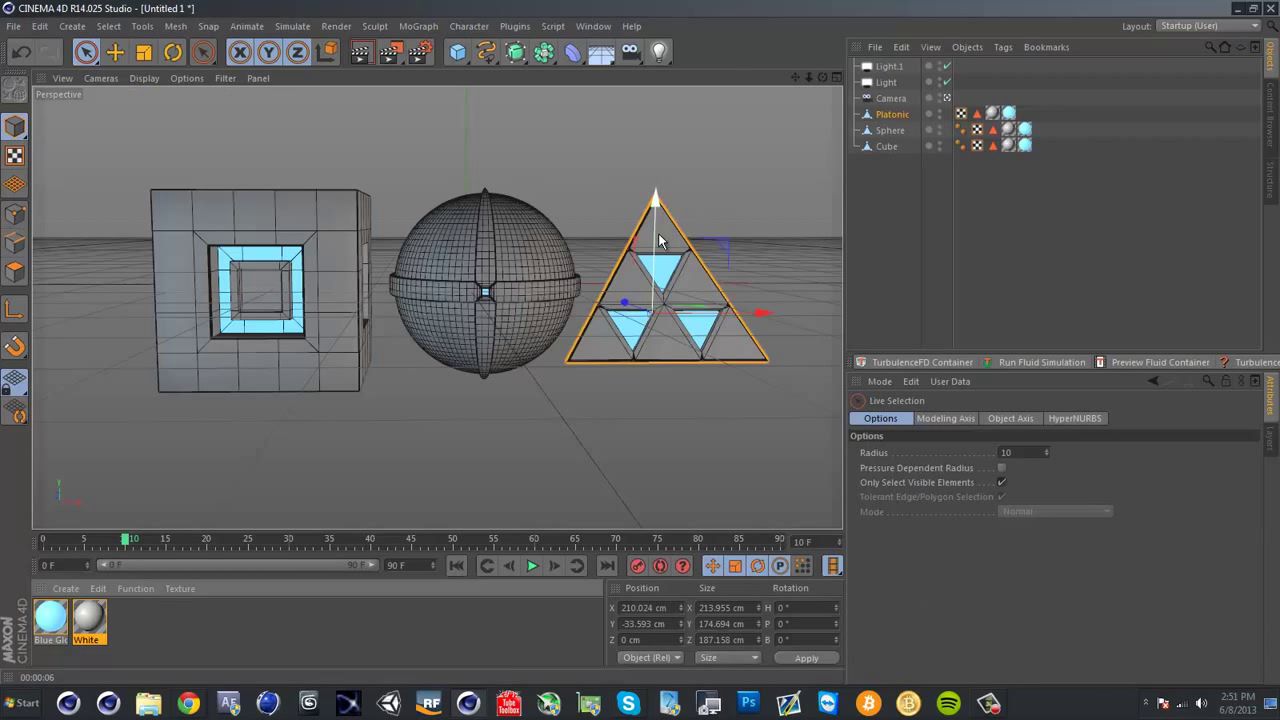
{"action": "left_click", "coordinate": [746, 174]}
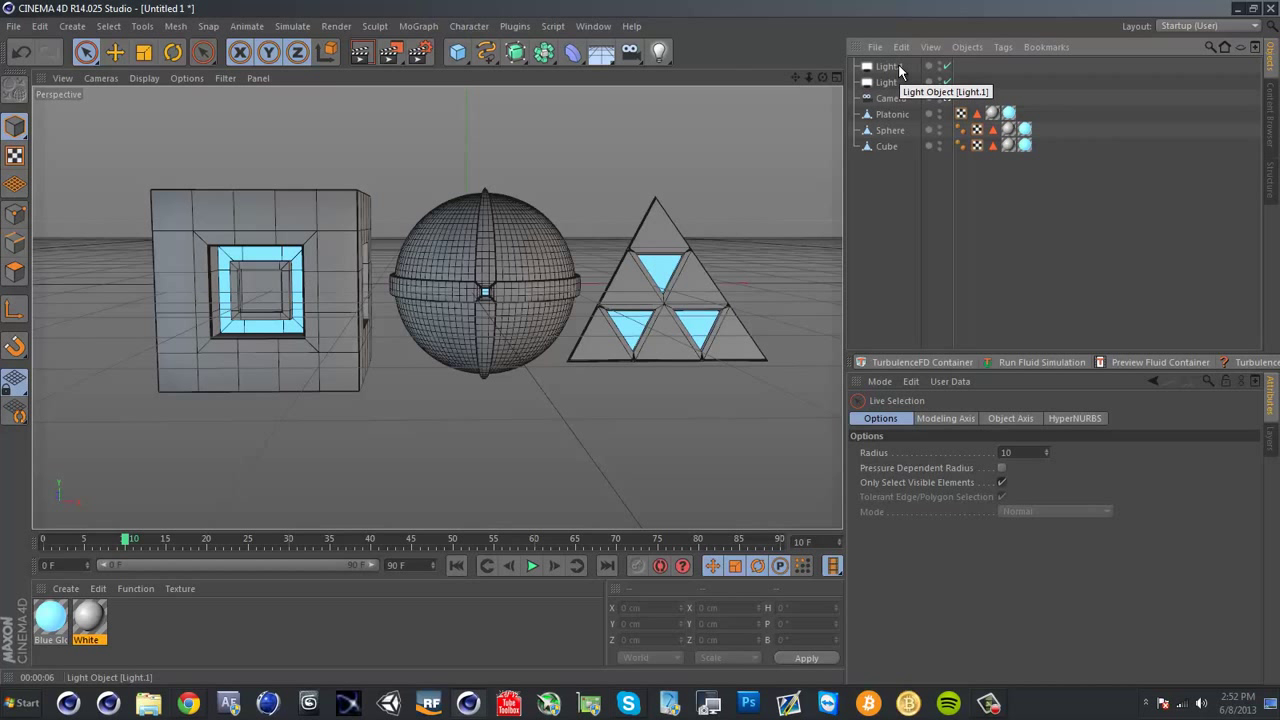
{"action": "left_click", "coordinate": [603, 56]}
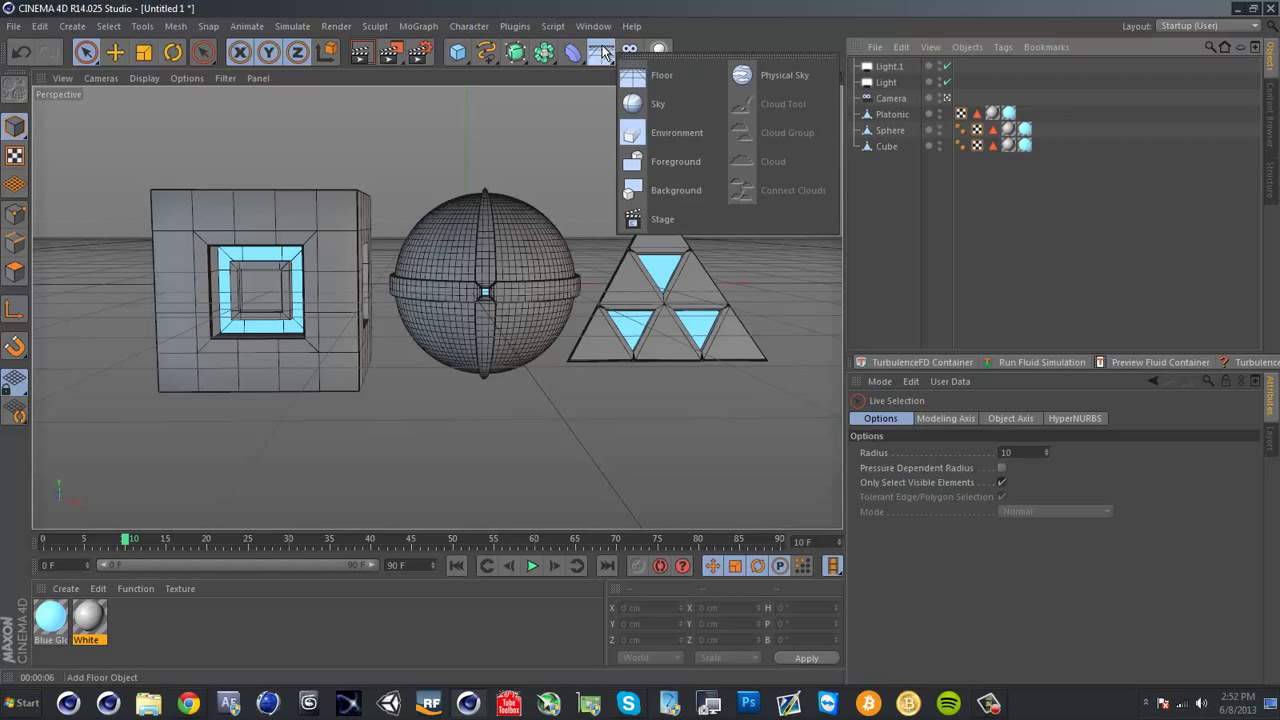
{"action": "left_click", "coordinate": [686, 104]}
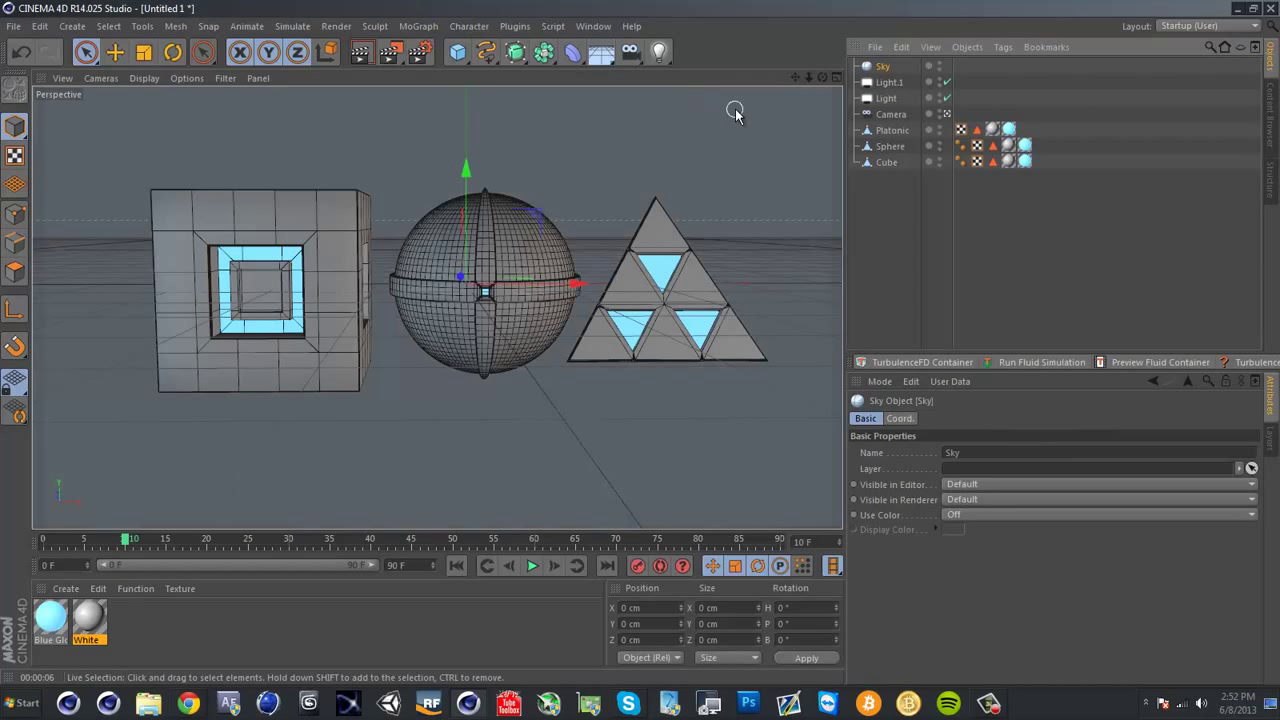
Give the Sky object a Compositing tag with Seen by Camera disabled
{"action": "right_click", "coordinate": [884, 68]}
{"action": "mouse_move", "coordinate": [956, 78]}
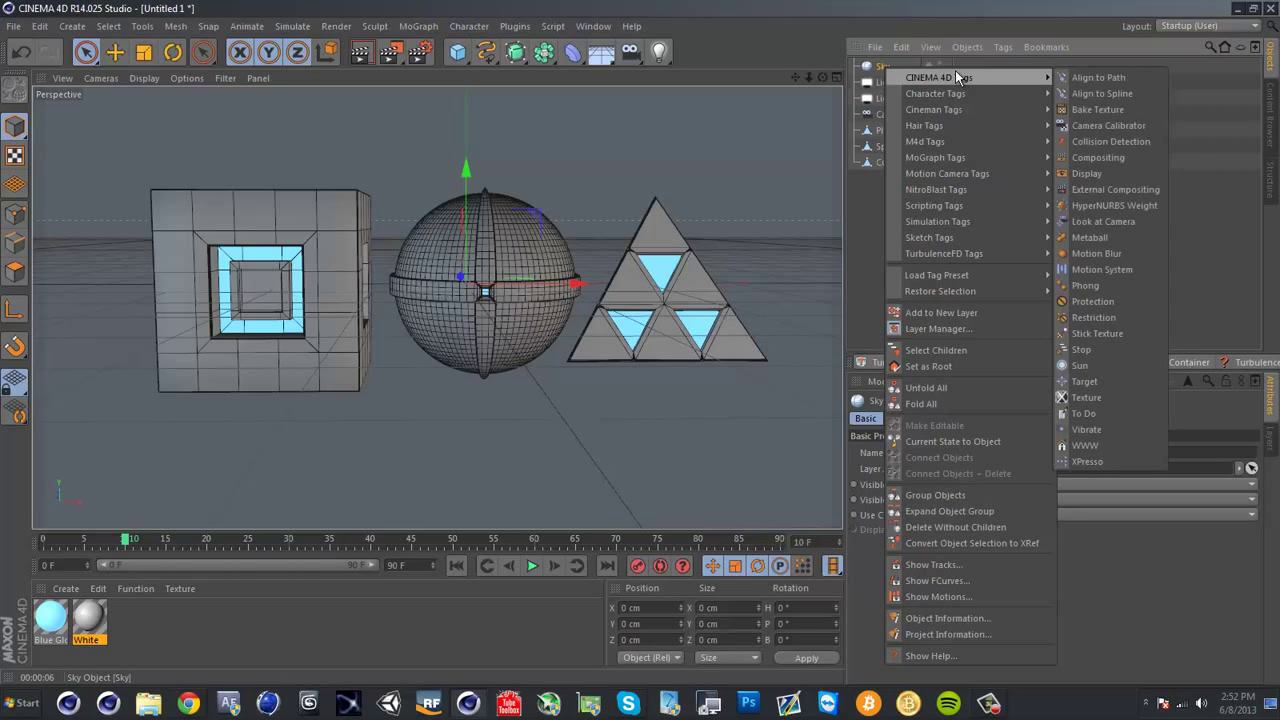
{"action": "left_click", "coordinate": [1103, 158]}
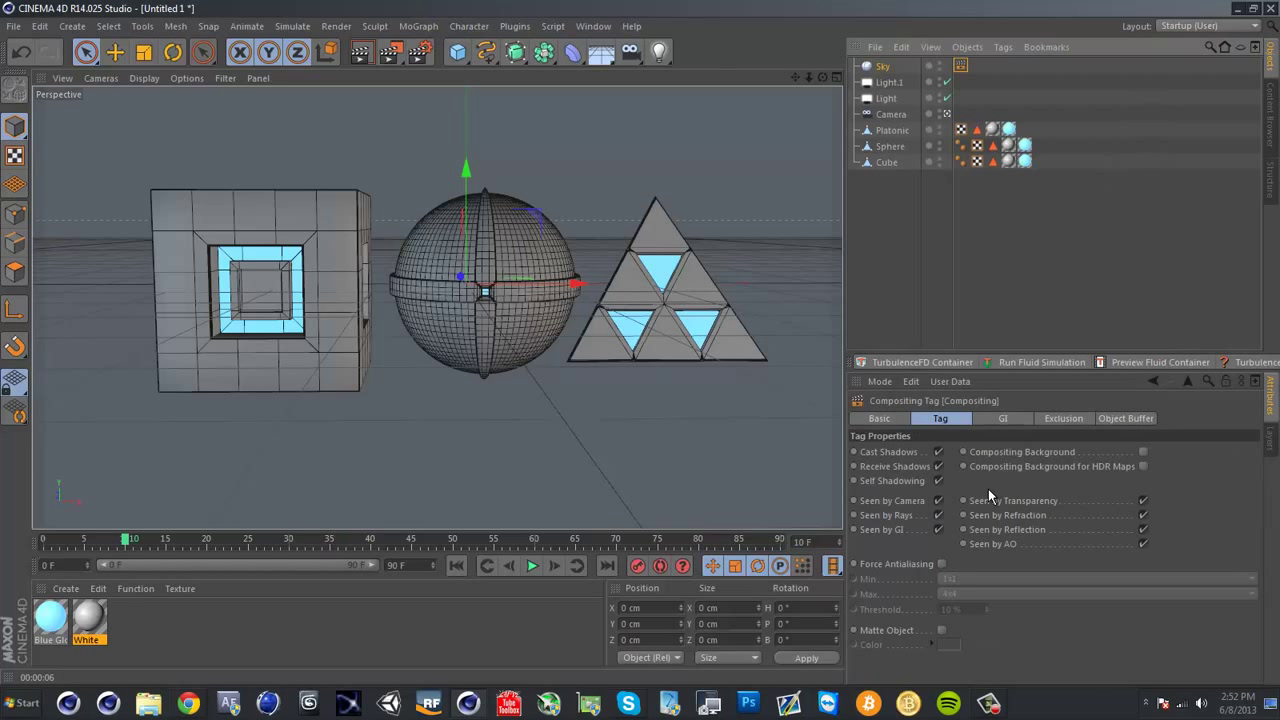
{"action": "left_click", "coordinate": [939, 501]}
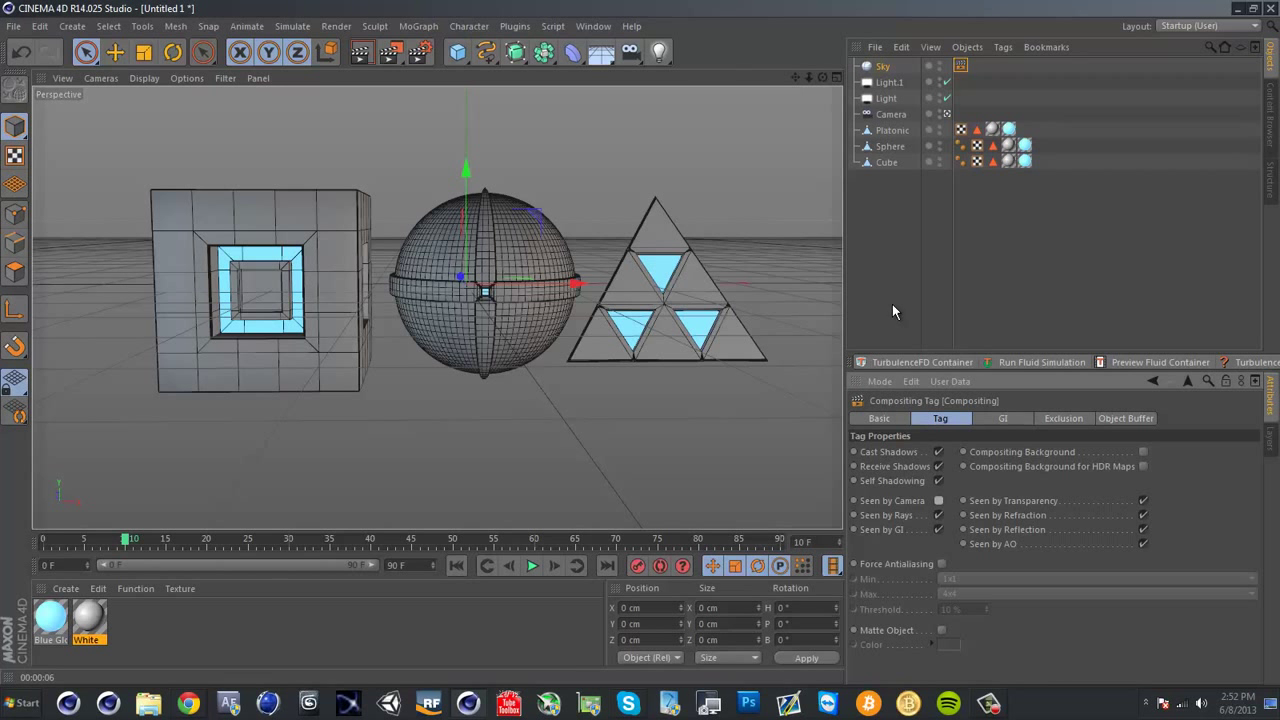
{"action": "left_click", "coordinate": [889, 229]}
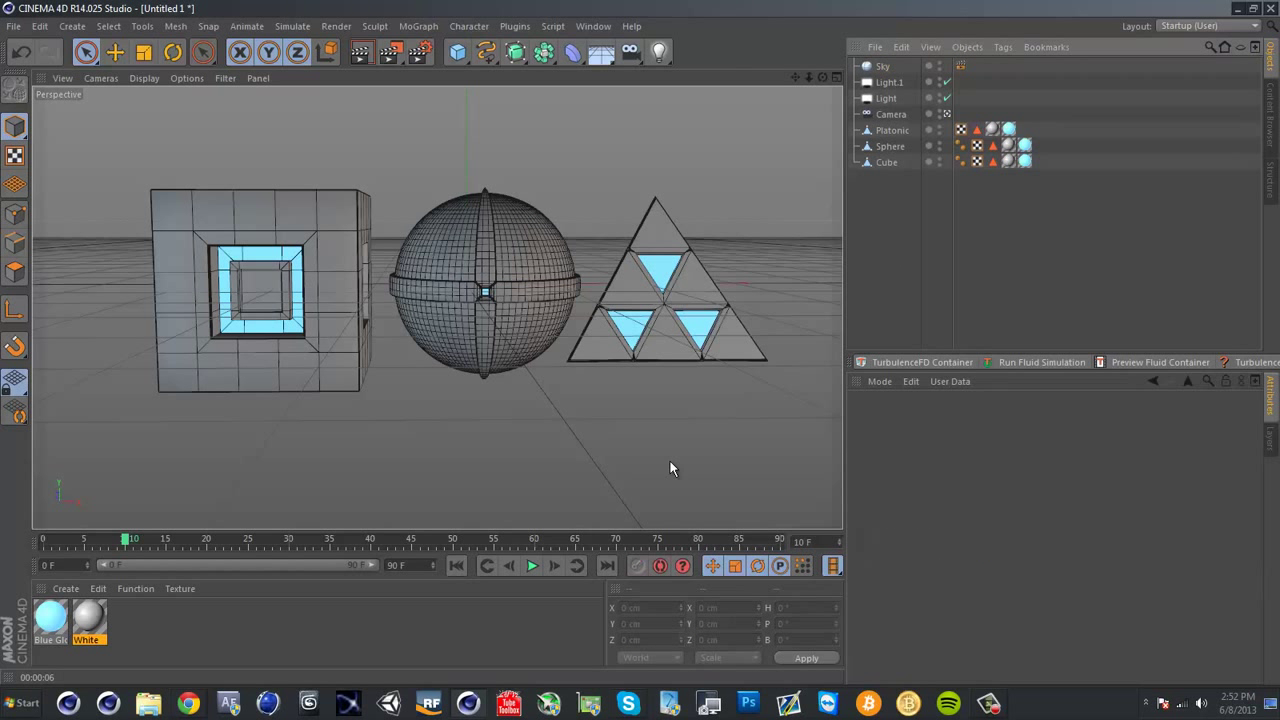
Create a new material with Color and Specular disabled and only Luminance enabled
{"action": "double_click", "coordinate": [165, 636]}
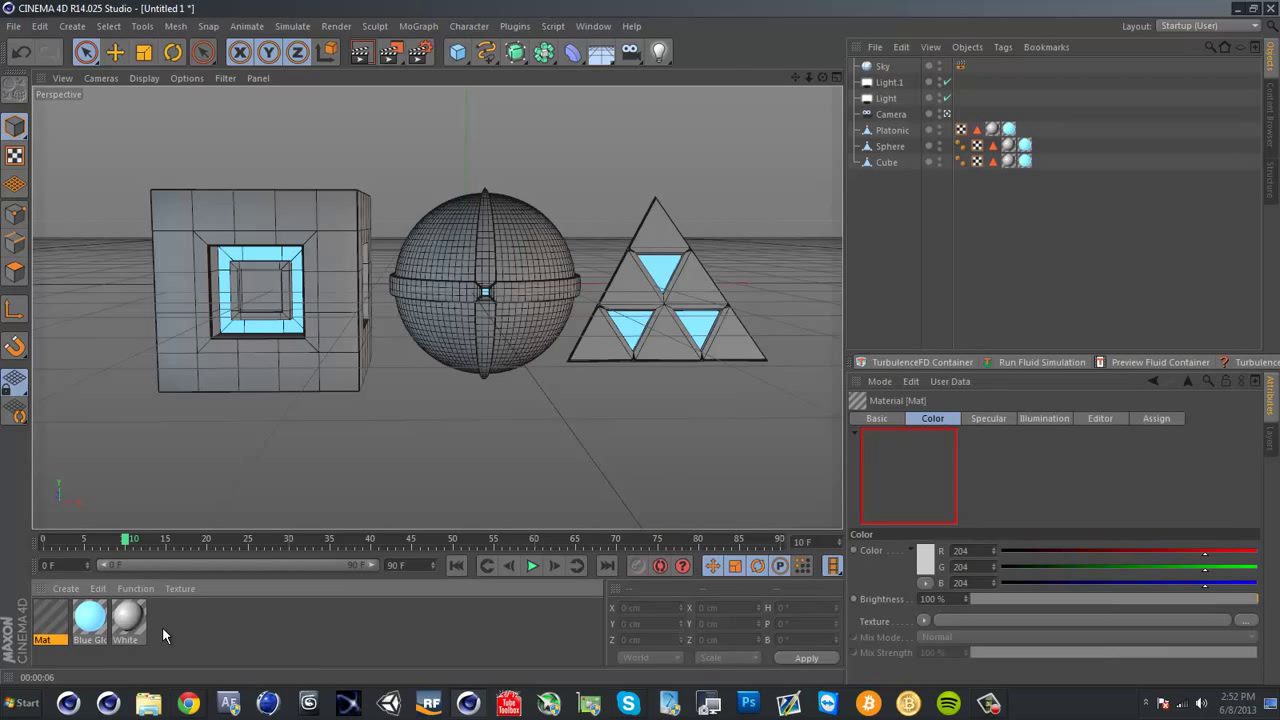
{"action": "double_click", "coordinate": [56, 622]}
{"action": "left_click", "coordinate": [315, 275]}
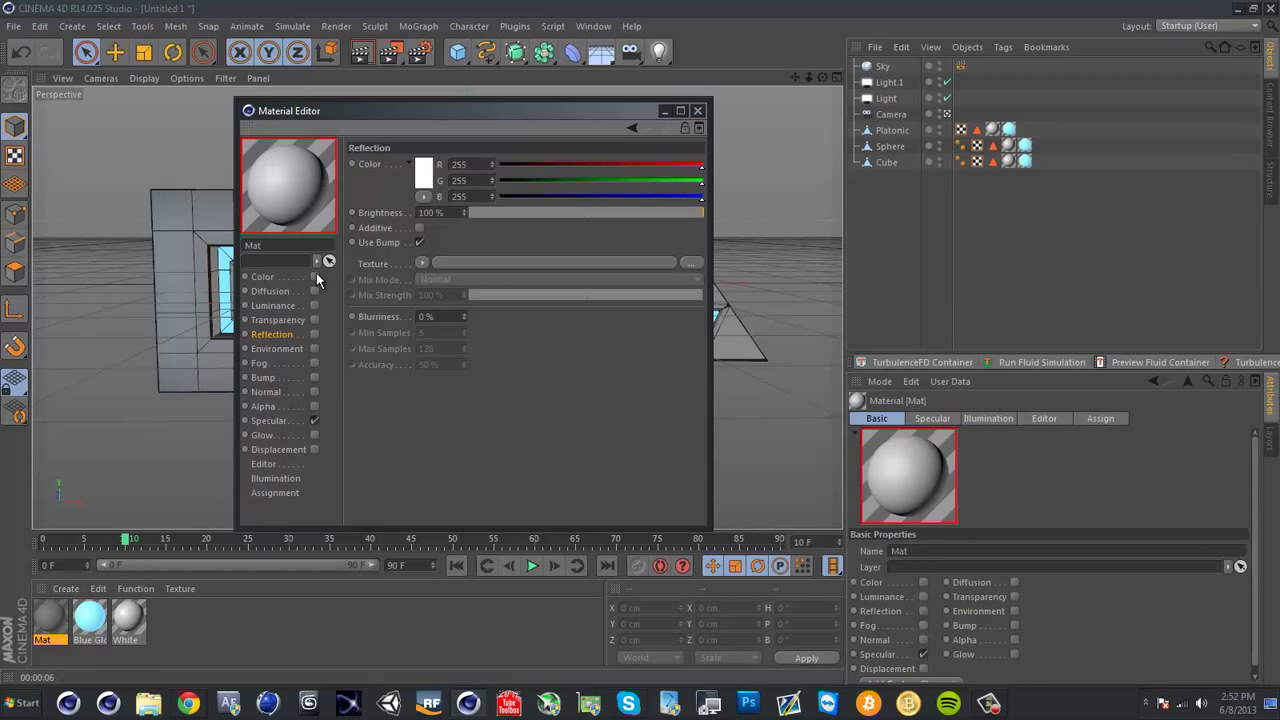
{"action": "left_click", "coordinate": [314, 420]}
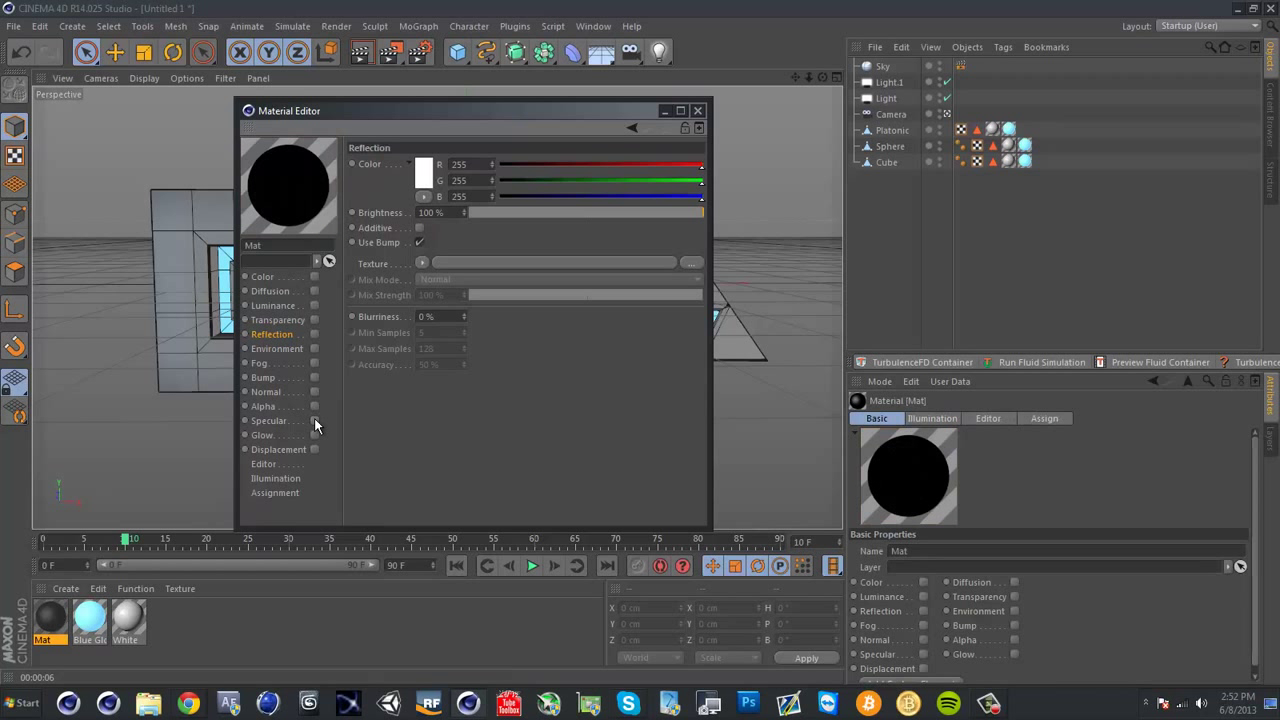
{"action": "left_click", "coordinate": [270, 305]}
{"action": "left_click", "coordinate": [314, 305]}
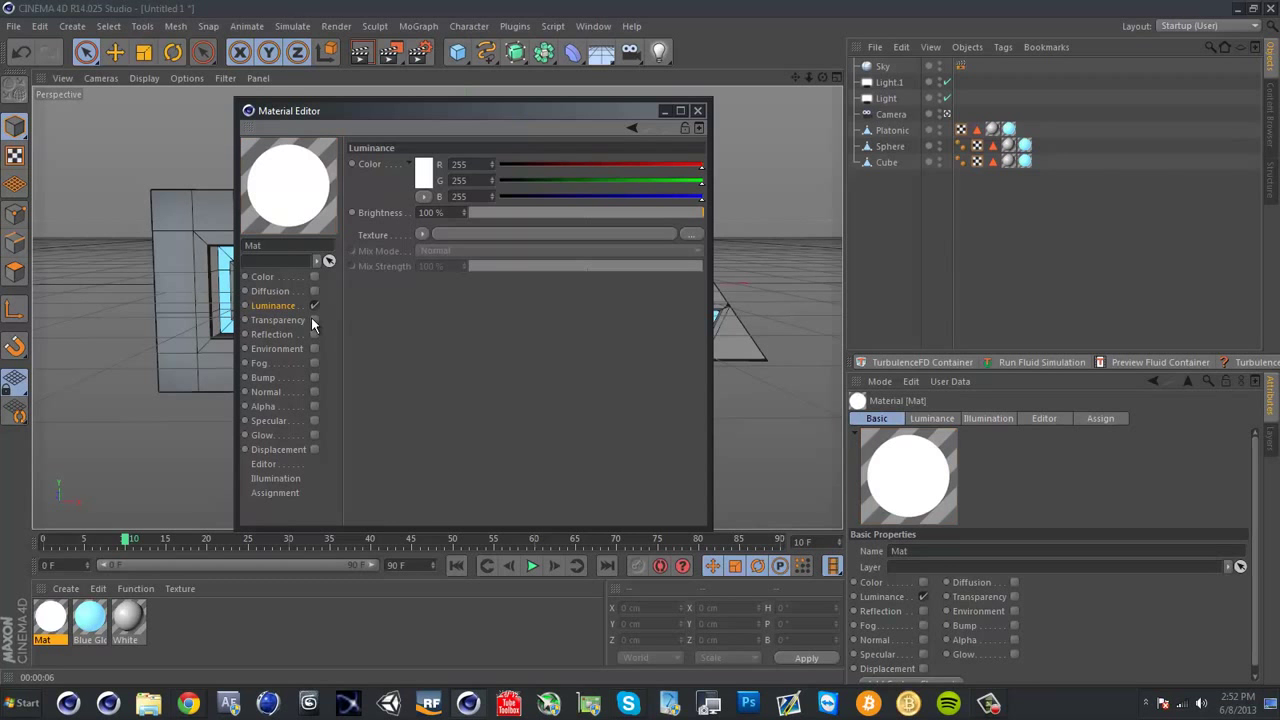
Switch to Chrome, search Google Images for "studio hdri" and download the studio panorama Red-DH-StuAtm-1.jpg
{"action": "left_click", "coordinate": [188, 703]}
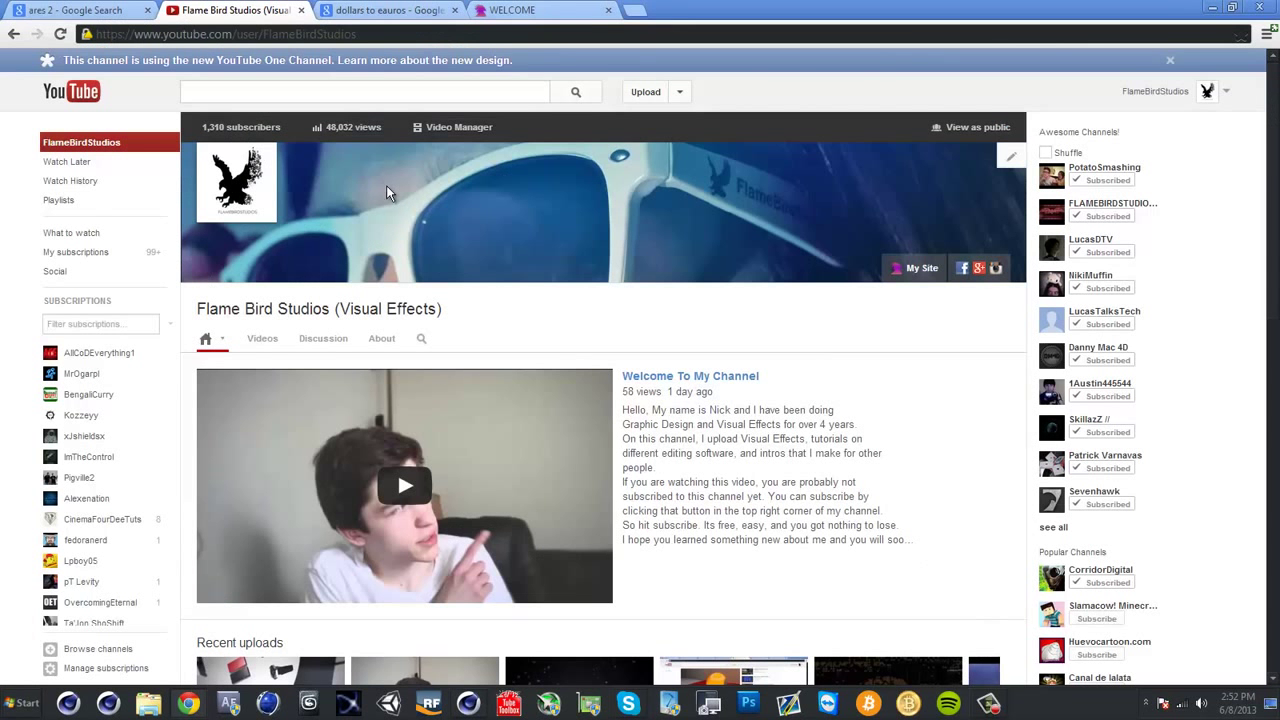
{"action": "left_click", "coordinate": [637, 11]}
{"action": "type", "text": "stu"}
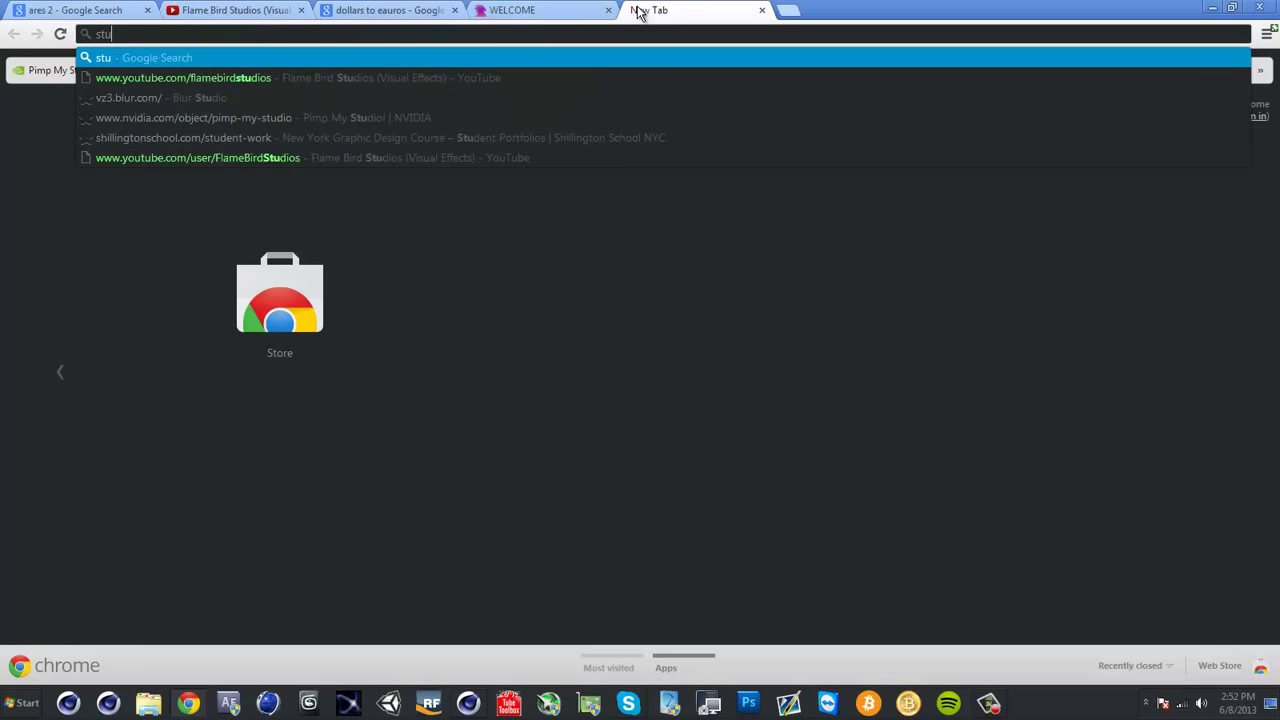
{"action": "type", "text": "dio hr"}
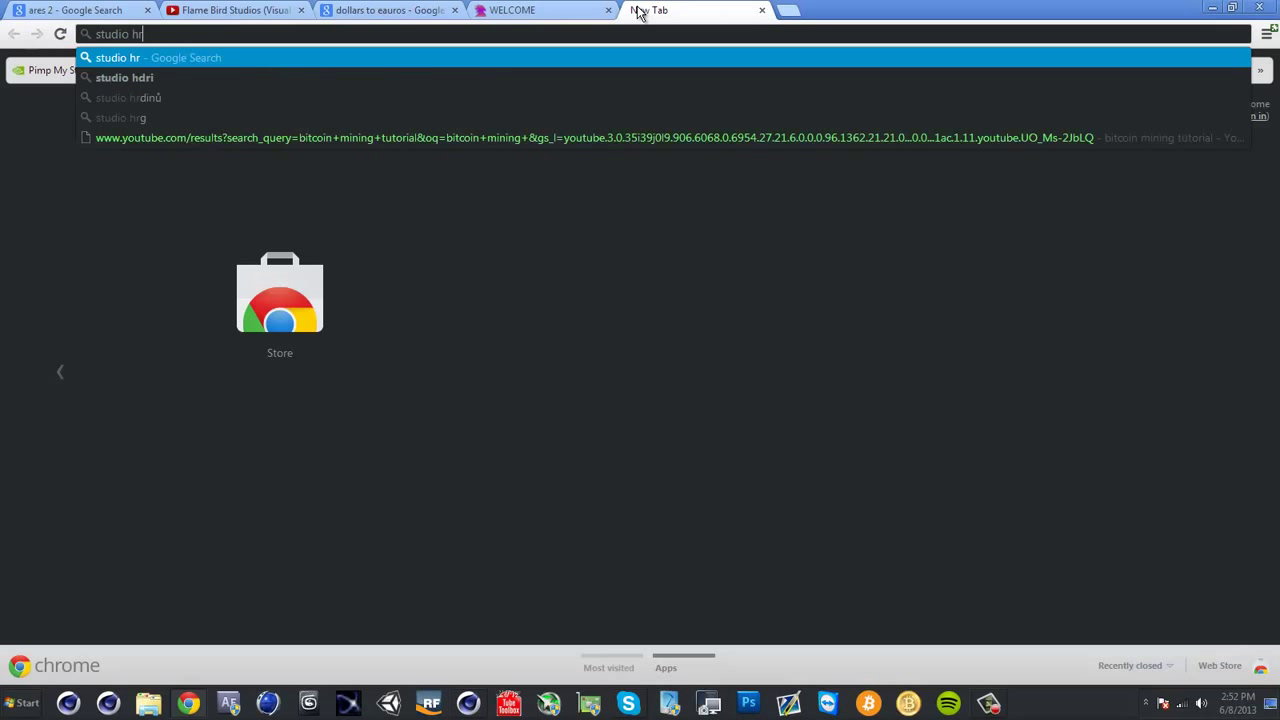
{"action": "key", "text": "BackSpace"}
{"action": "type", "text": "dri"}
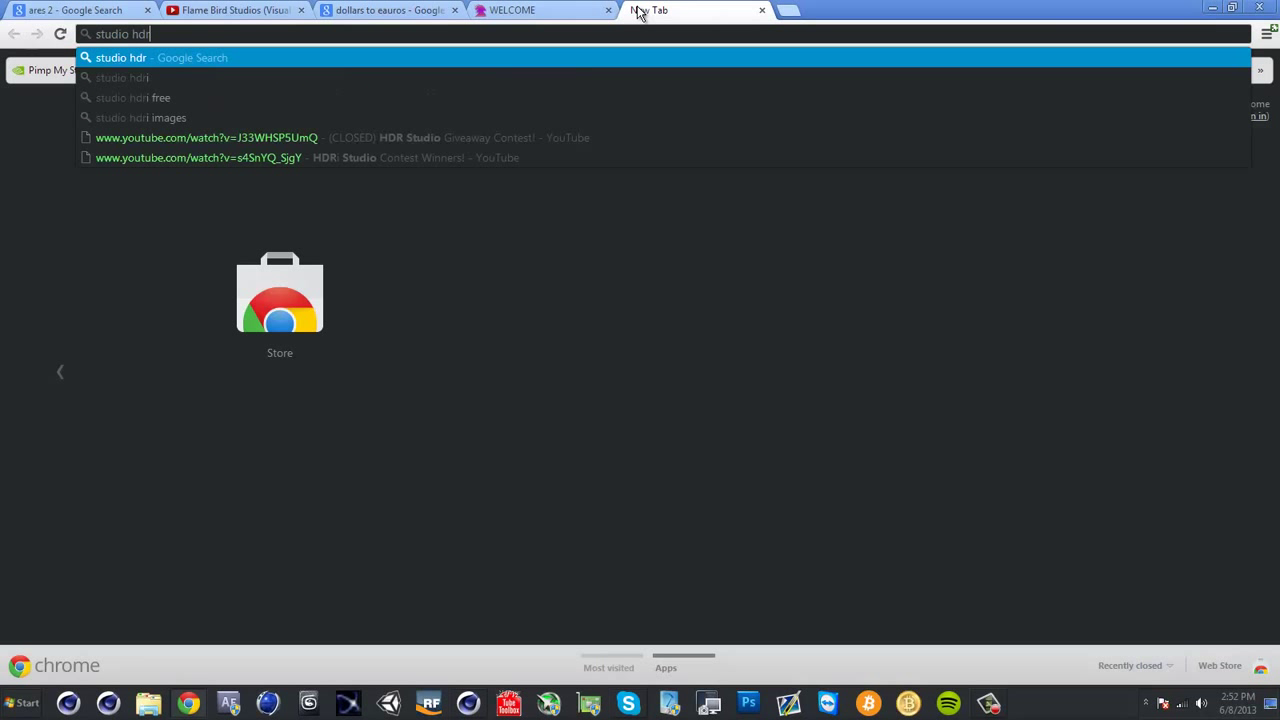
{"action": "key", "text": "Return"}
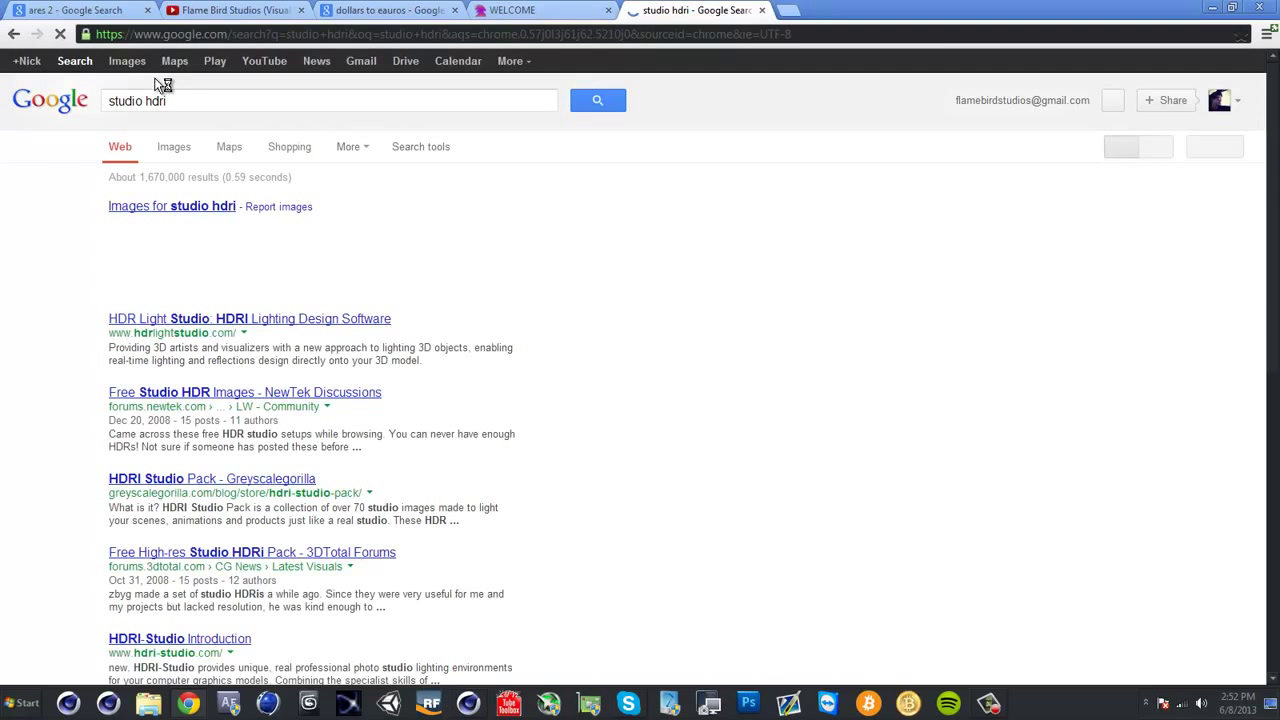
{"action": "left_click", "coordinate": [130, 63]}
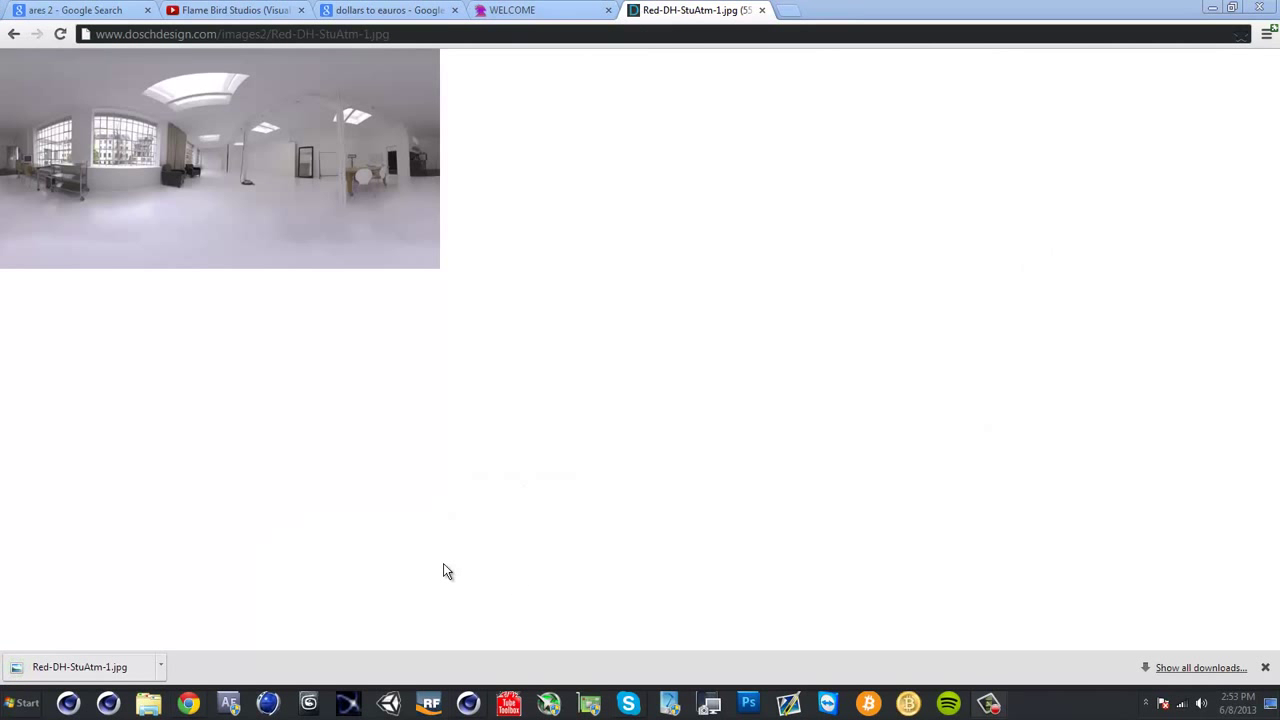
Switch back to Cinema 4D and load Red-DH-StuAtm-1.jpg from Downloads as the new material's luminance texture, copying it to the project location
{"action": "left_click", "coordinate": [470, 703]}
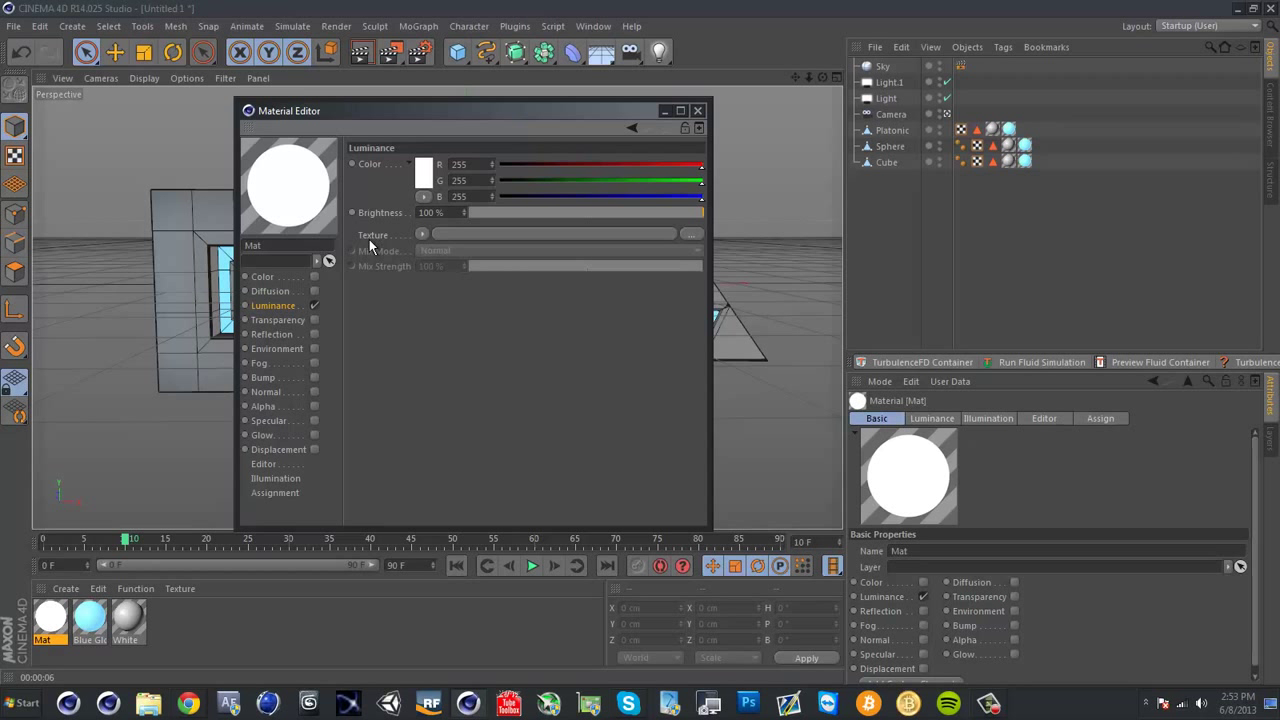
{"action": "left_click", "coordinate": [691, 233]}
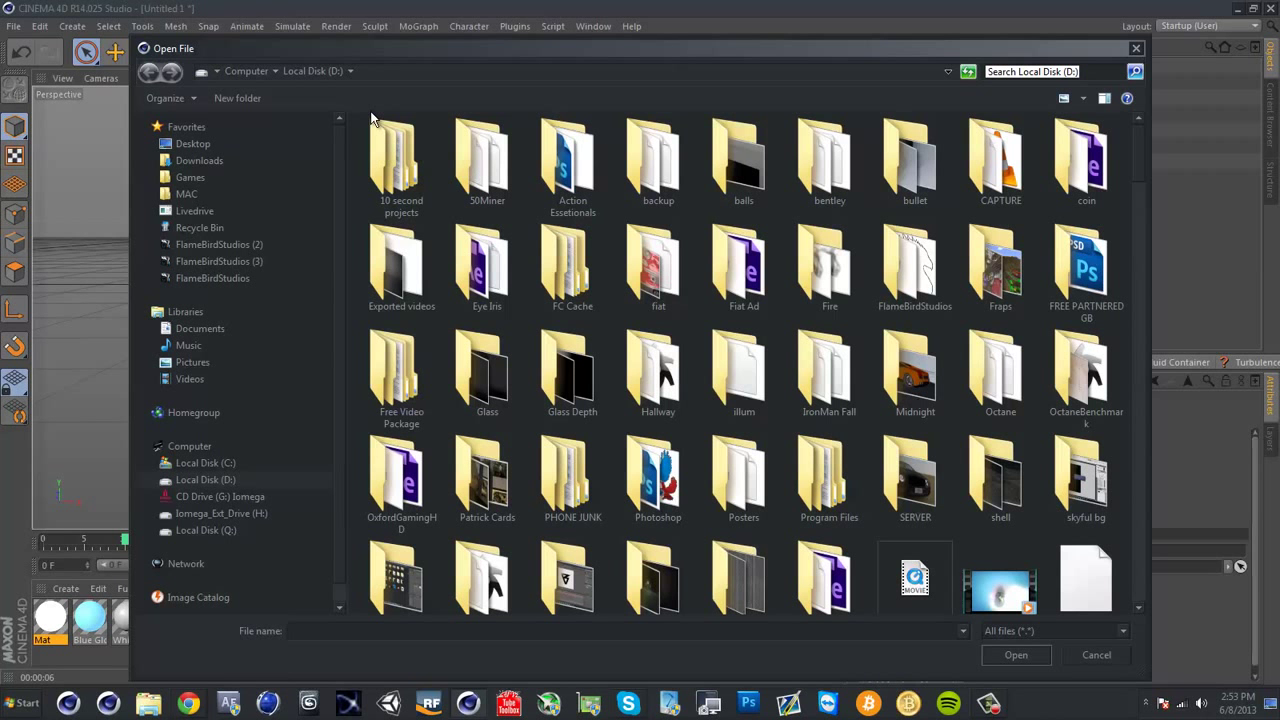
{"action": "left_click", "coordinate": [214, 161]}
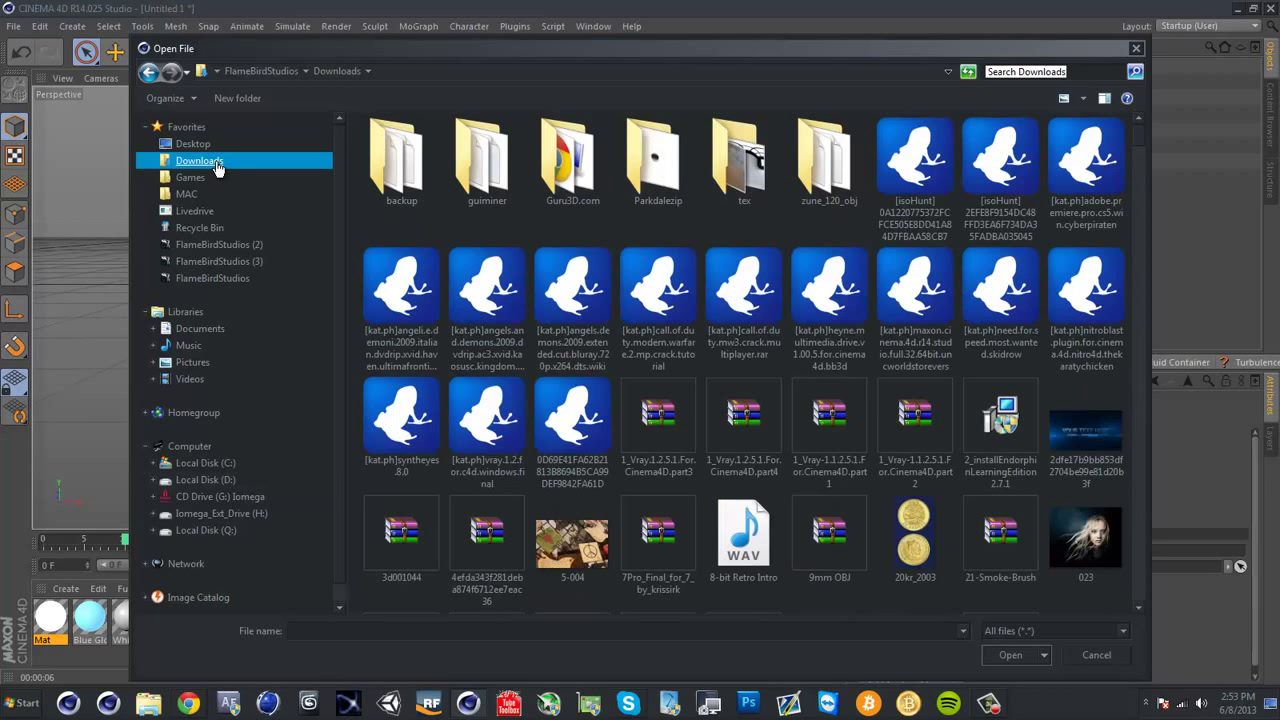
{"action": "left_click", "coordinate": [508, 631]}
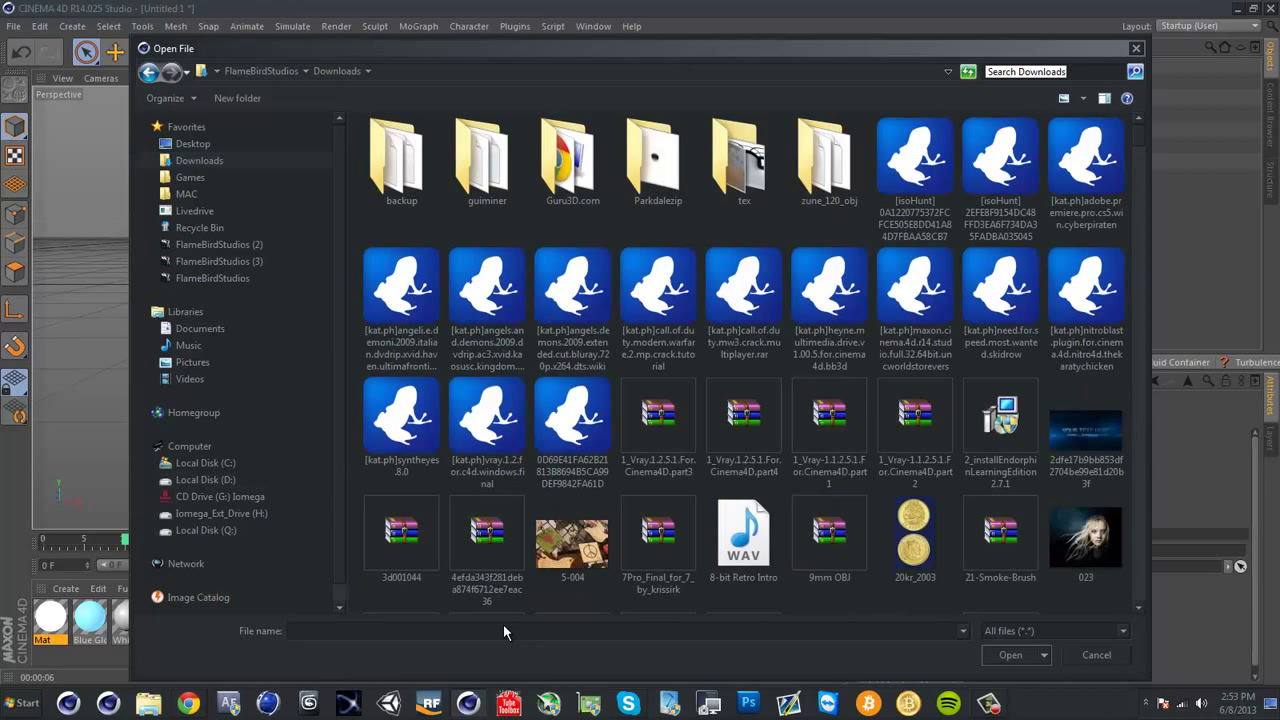
{"action": "type", "text": "red"}
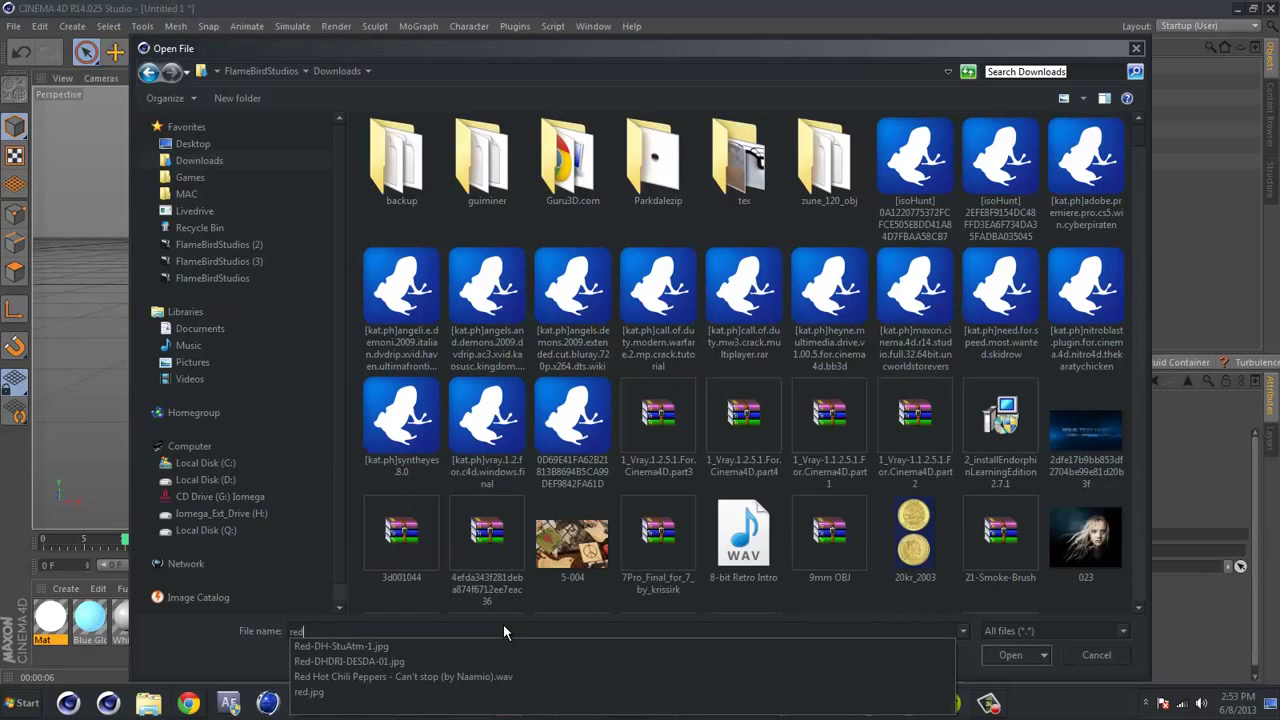
{"action": "key", "text": "Down"}
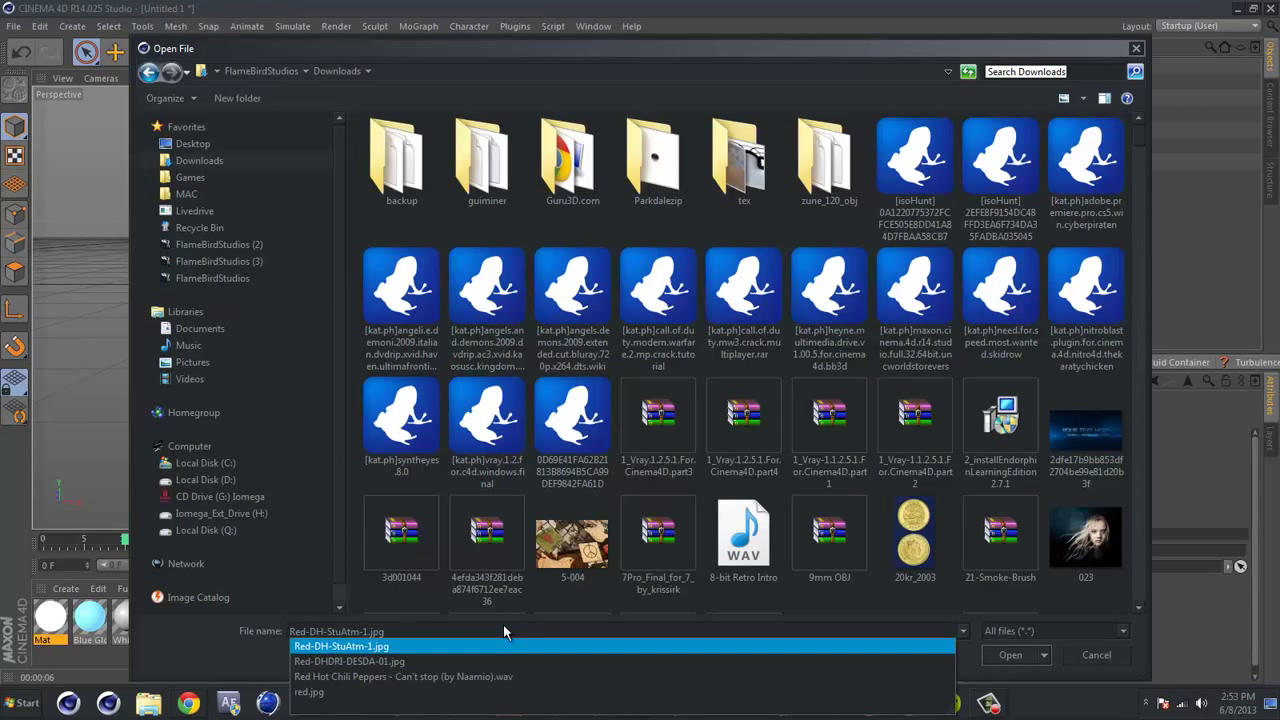
{"action": "key", "text": "Return"}
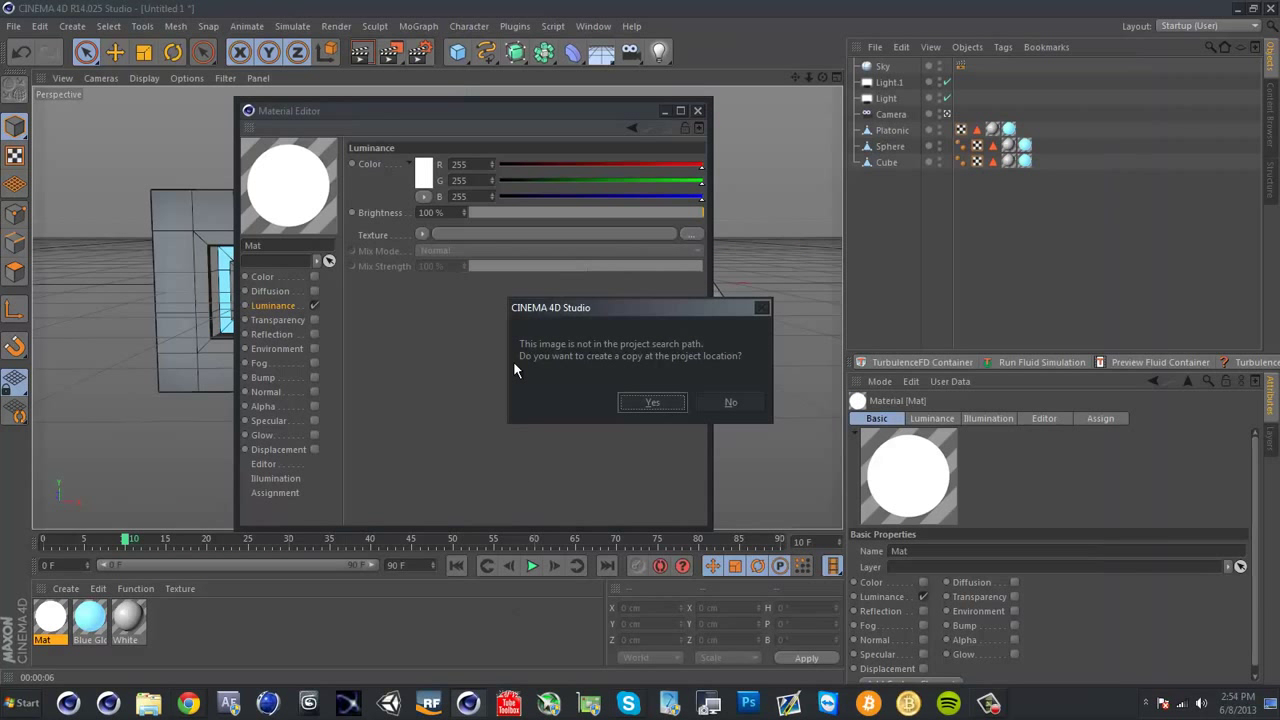
{"action": "left_click", "coordinate": [660, 402]}
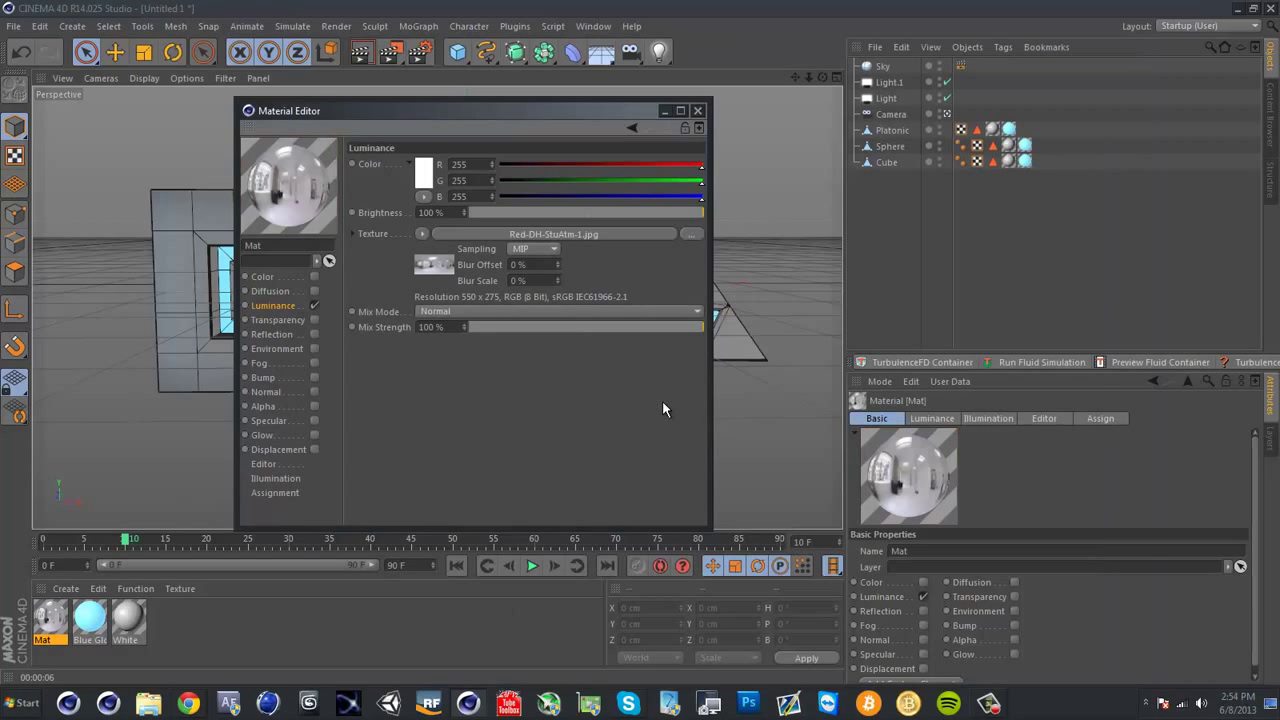
Examine the Basic and Shader properties of the luminance texture bitmap, return to the Luminance channel and close the material's settings
{"action": "left_click", "coordinate": [446, 265]}
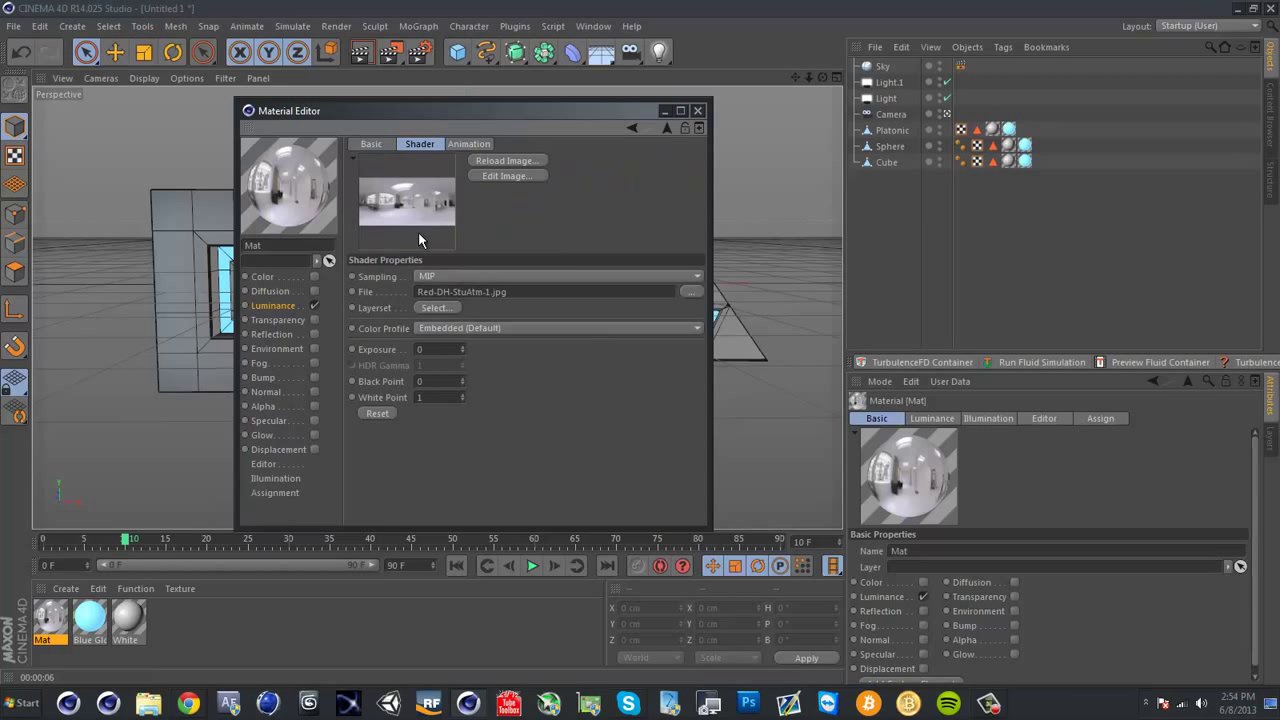
{"action": "left_click", "coordinate": [364, 142]}
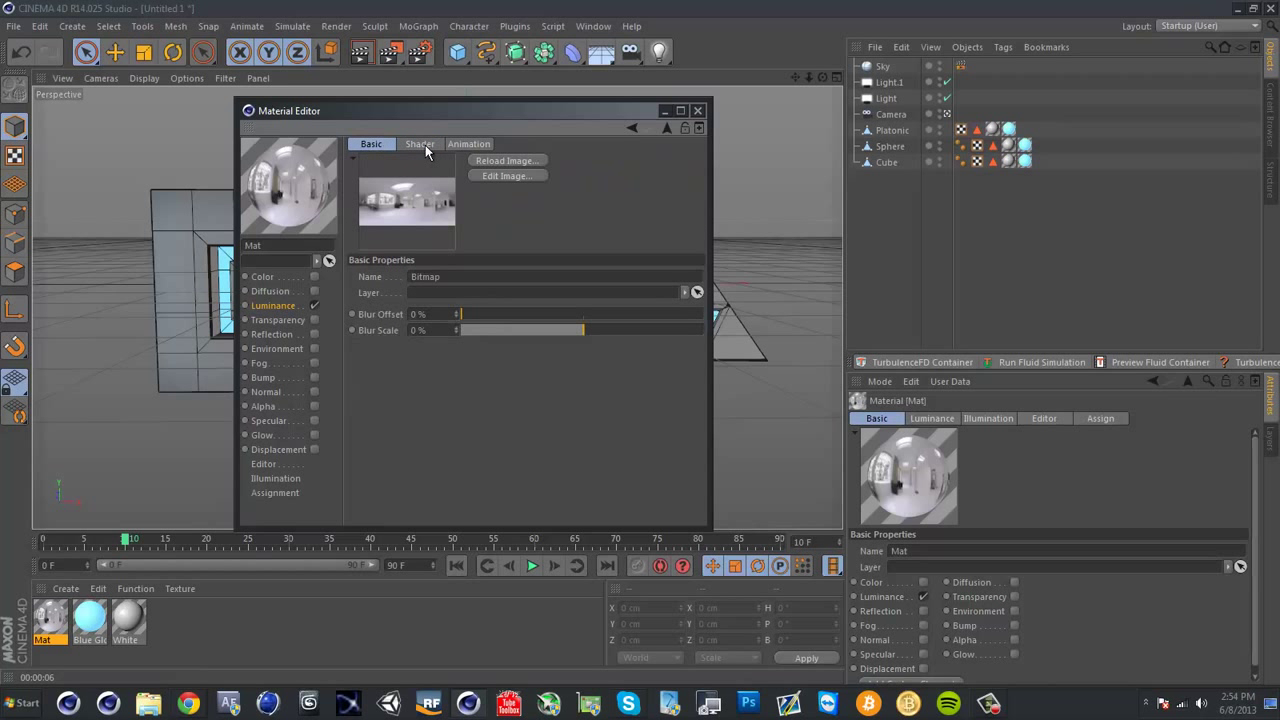
{"action": "left_click", "coordinate": [422, 144]}
{"action": "left_click", "coordinate": [371, 144]}
{"action": "left_click", "coordinate": [275, 307]}
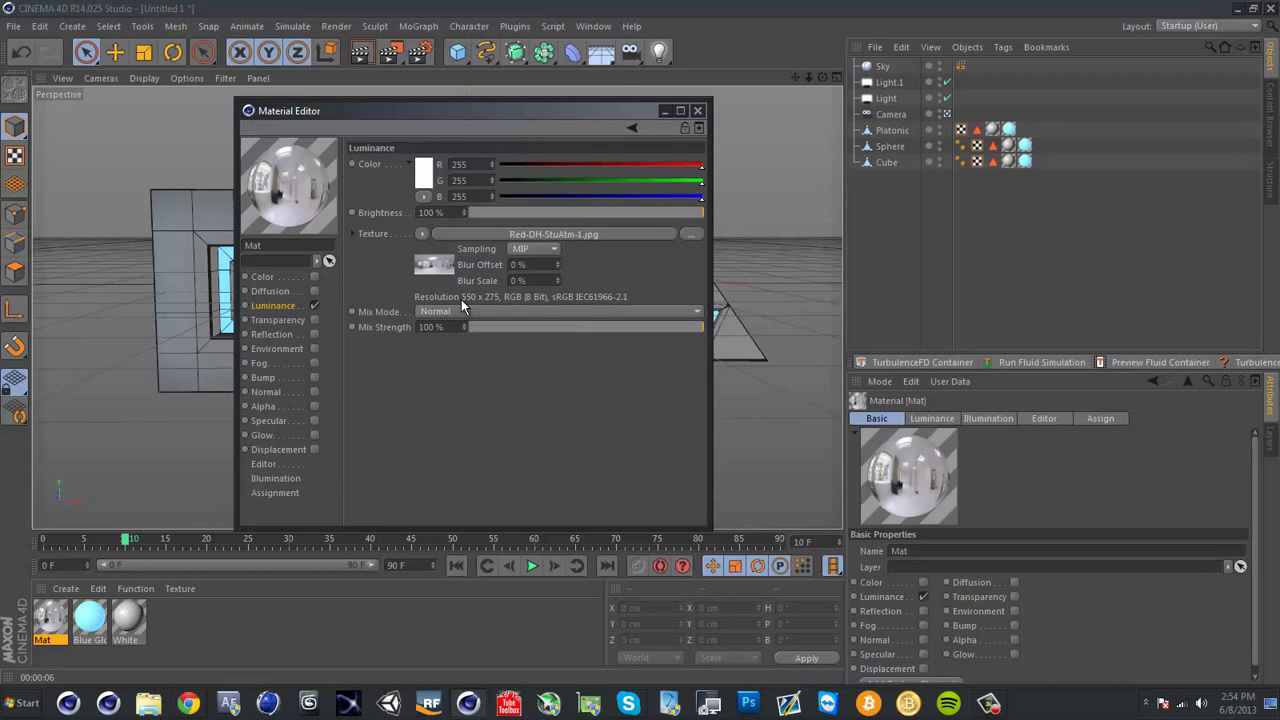
{"action": "left_click", "coordinate": [698, 110]}
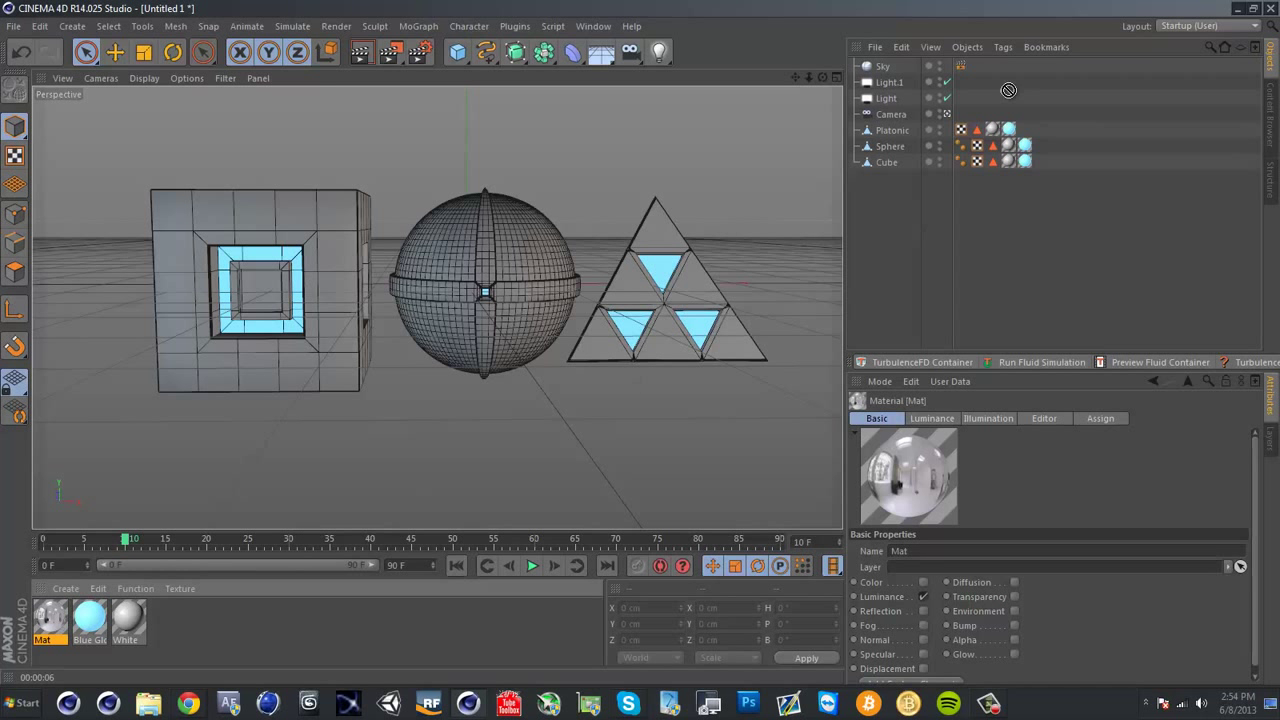
Rename the new studio luminance material as HDRi
{"action": "double_click", "coordinate": [45, 639]}
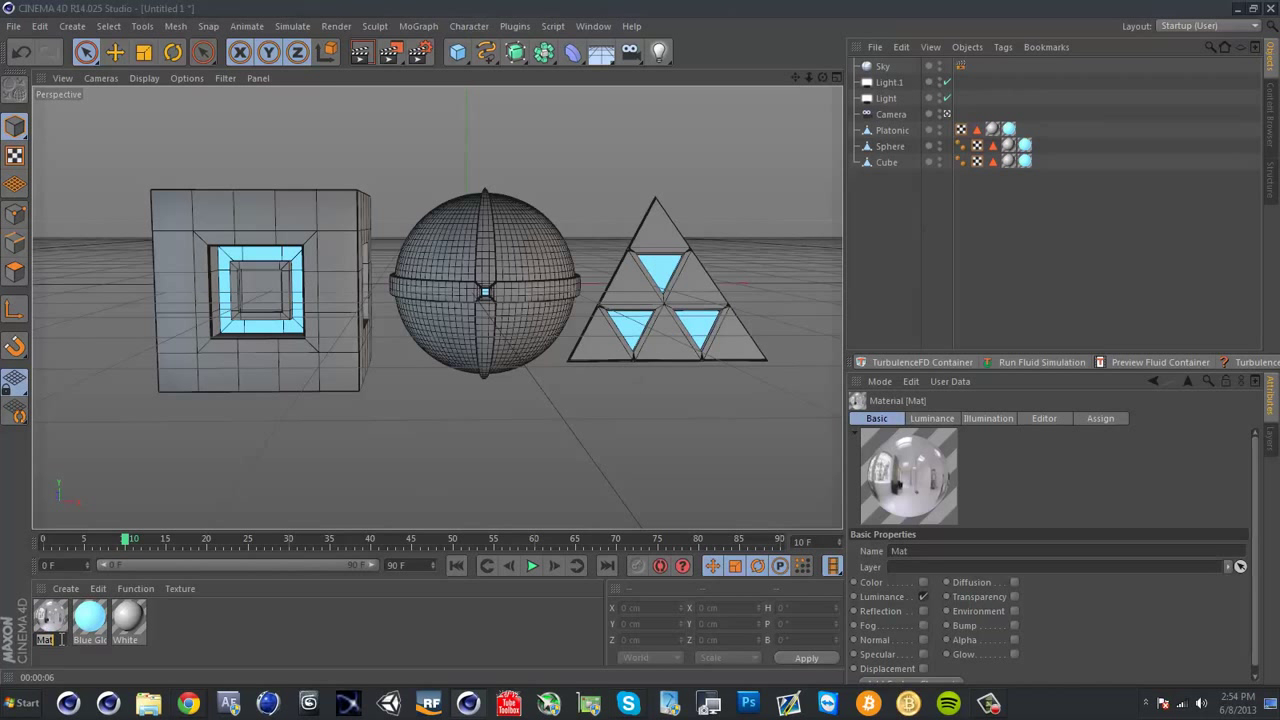
{"action": "type", "text": "H"}
{"action": "key", "text": "BackSpace"}
{"action": "key", "text": "BackSpace"}
{"action": "type", "text": "HDRi"}
{"action": "key", "text": "Return"}
Apply the HDRi material to the Sky object and render a preview in the viewport
{"action": "left_click_drag", "start_coordinate": [61, 645], "coordinate": [884, 68]}
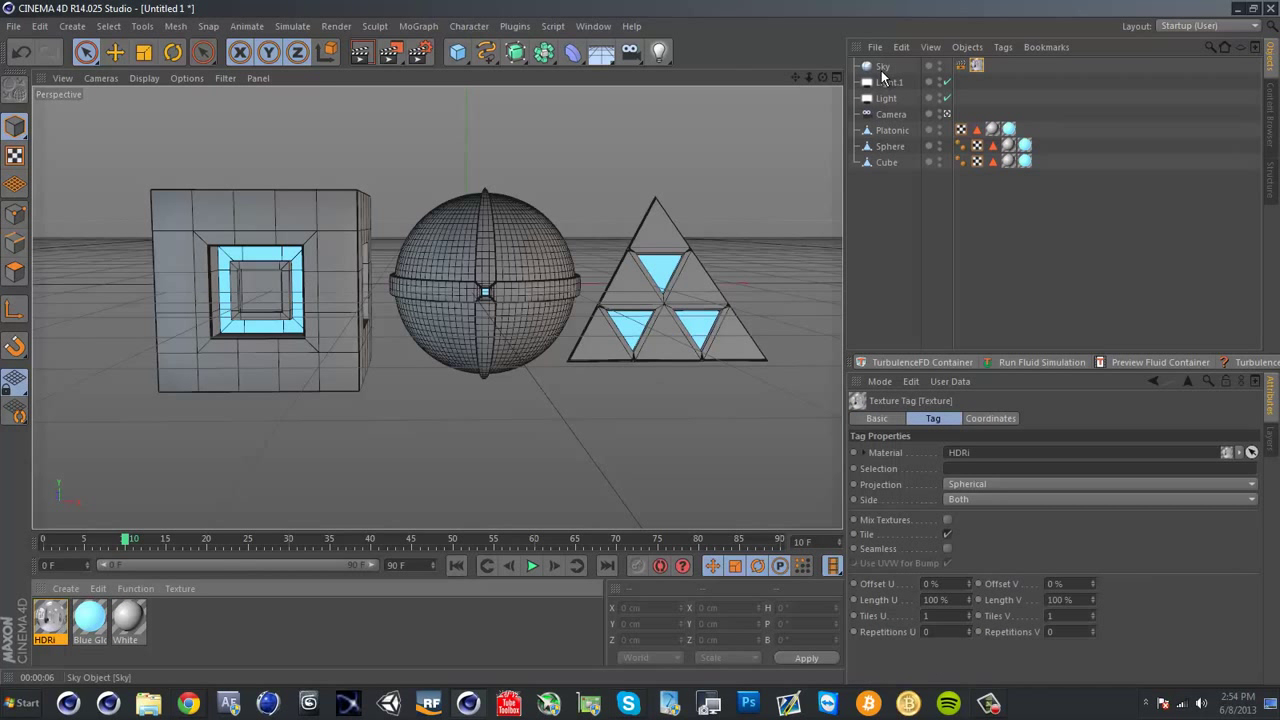
{"action": "left_click", "coordinate": [894, 237]}
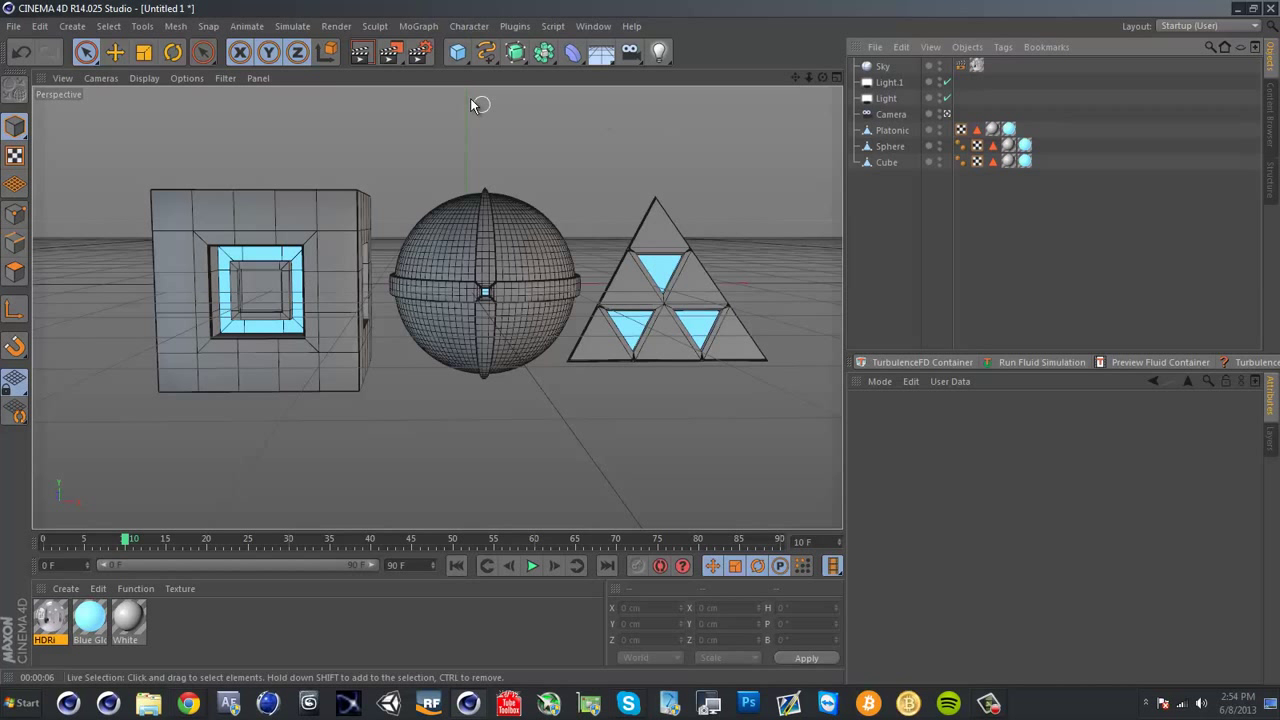
{"action": "left_click", "coordinate": [360, 52]}
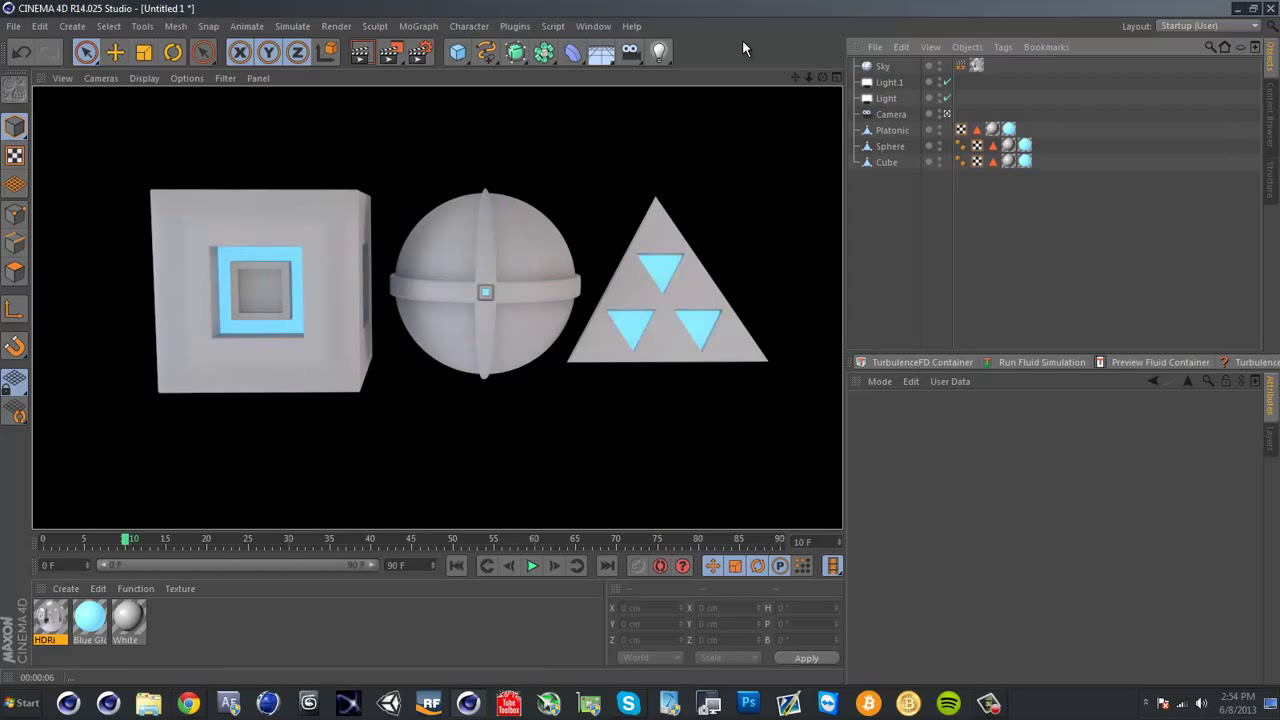
Set the White material's reflection brightness to 50% and render the viewport to check the reflections
{"action": "double_click", "coordinate": [128, 619]}
{"action": "left_click", "coordinate": [272, 305]}
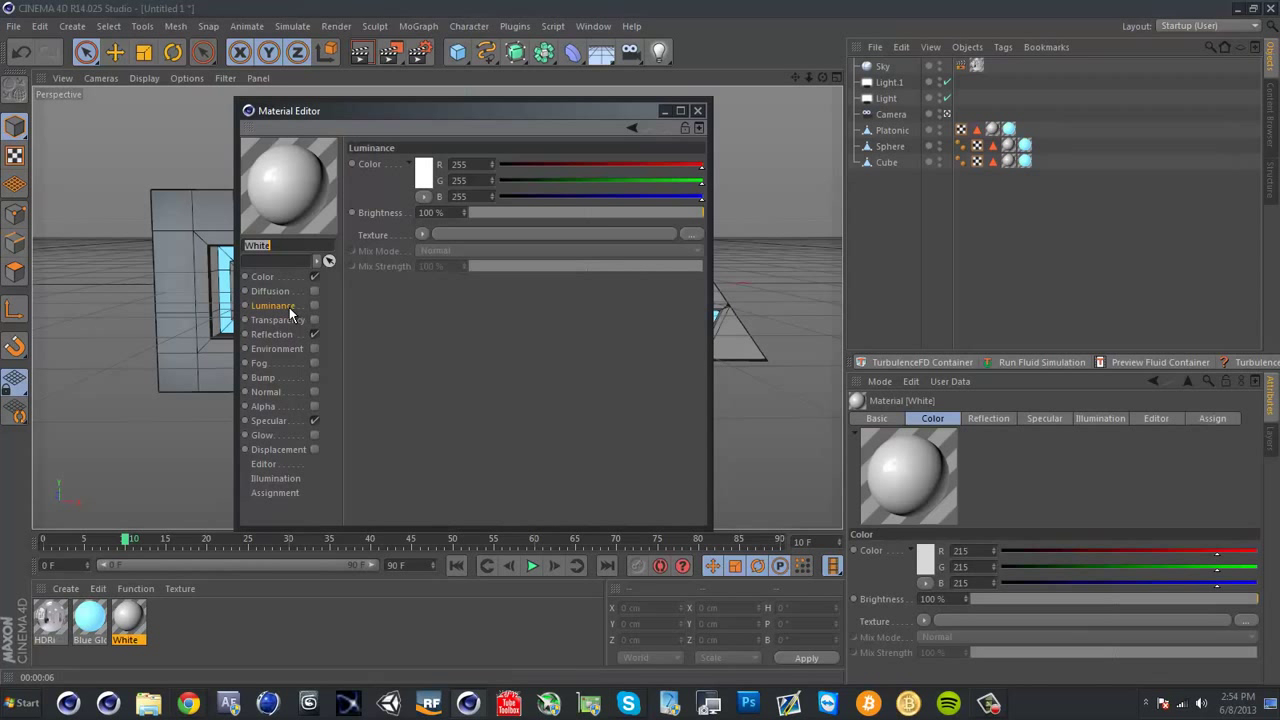
{"action": "left_click", "coordinate": [272, 334]}
{"action": "left_click", "coordinate": [437, 213]}
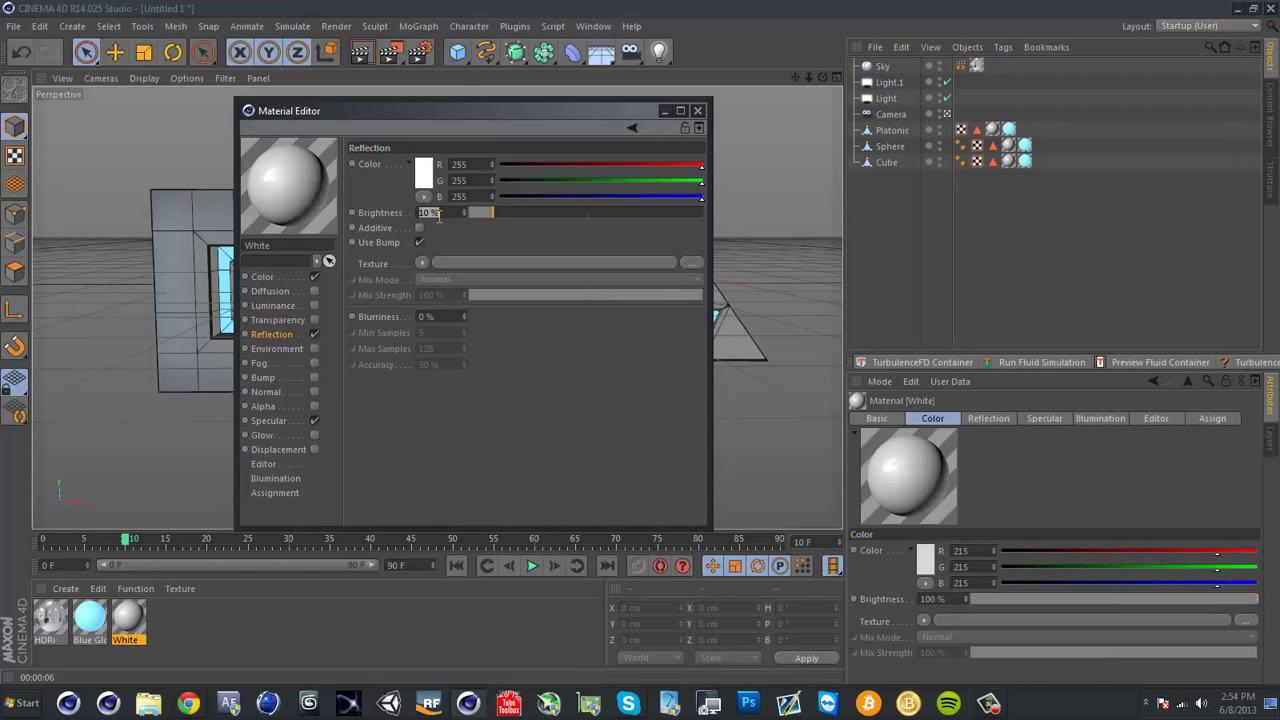
{"action": "type", "text": "50"}
{"action": "key", "text": "Return"}
{"action": "left_click", "coordinate": [697, 110]}
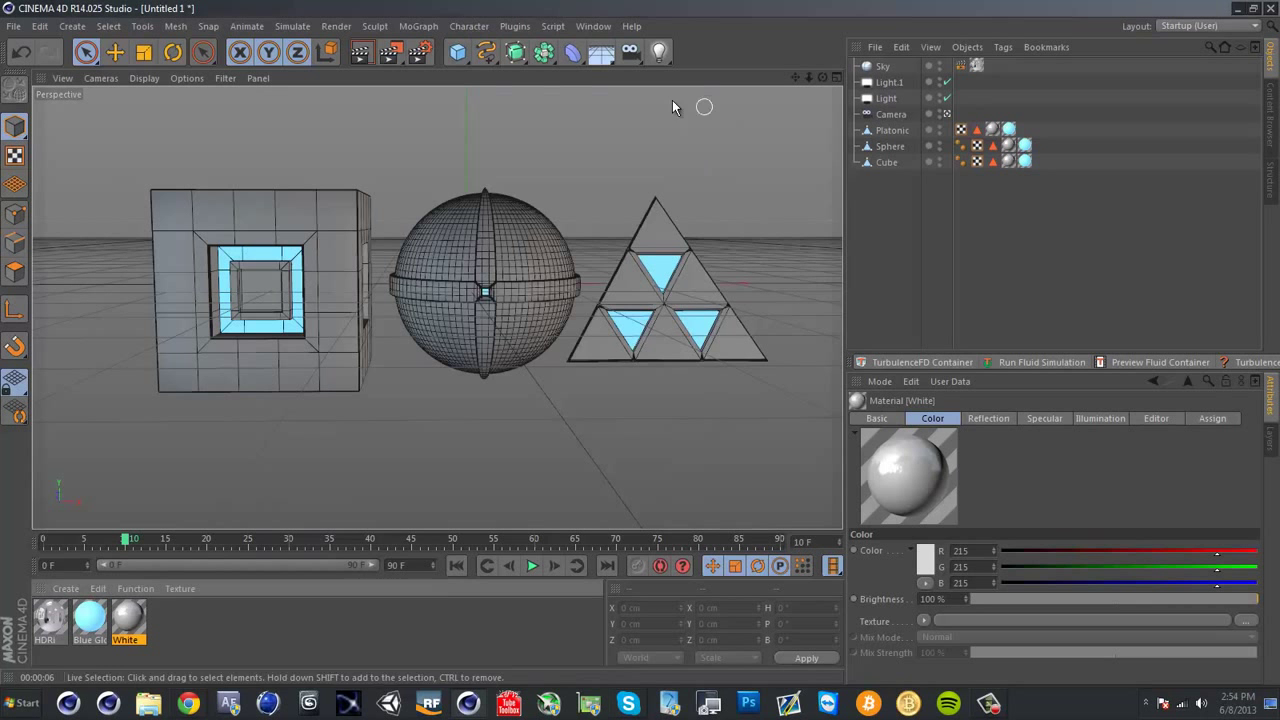
{"action": "left_click", "coordinate": [360, 52]}
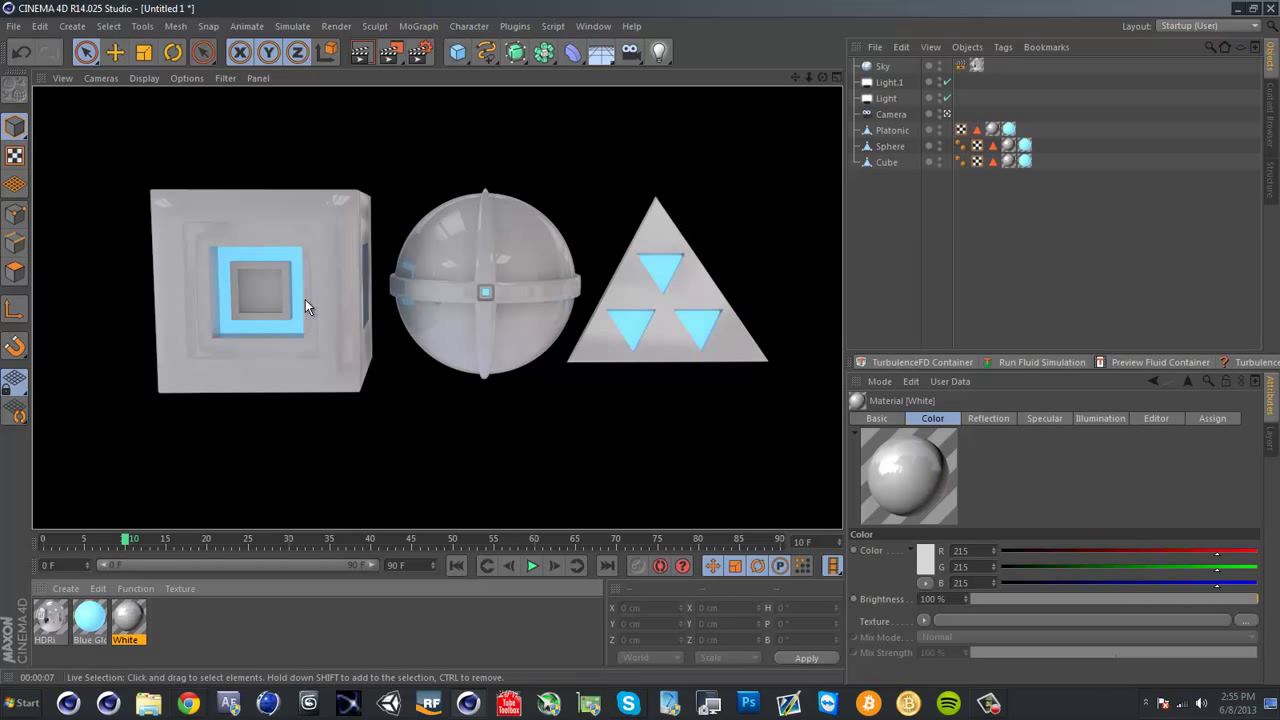
Lower the intensity of the area light Light and set the intensity of Light.1 to 20%
{"action": "left_click", "coordinate": [886, 98]}
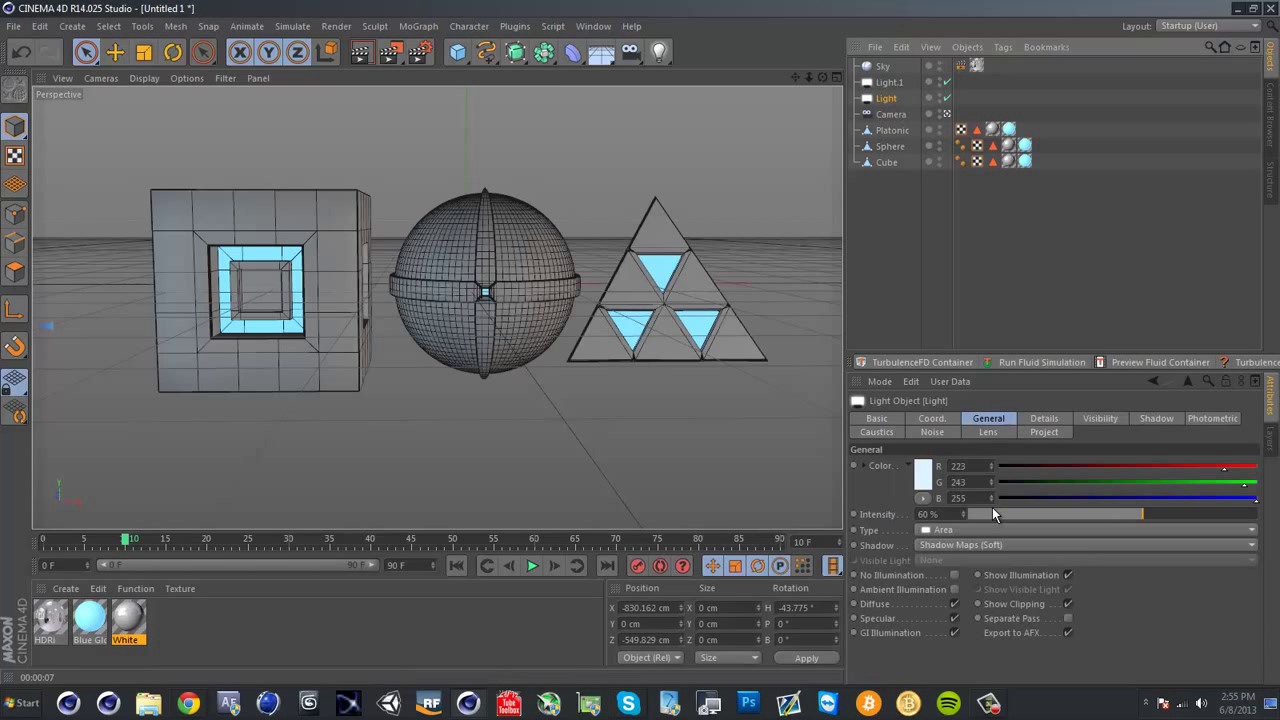
{"action": "left_click", "coordinate": [951, 514]}
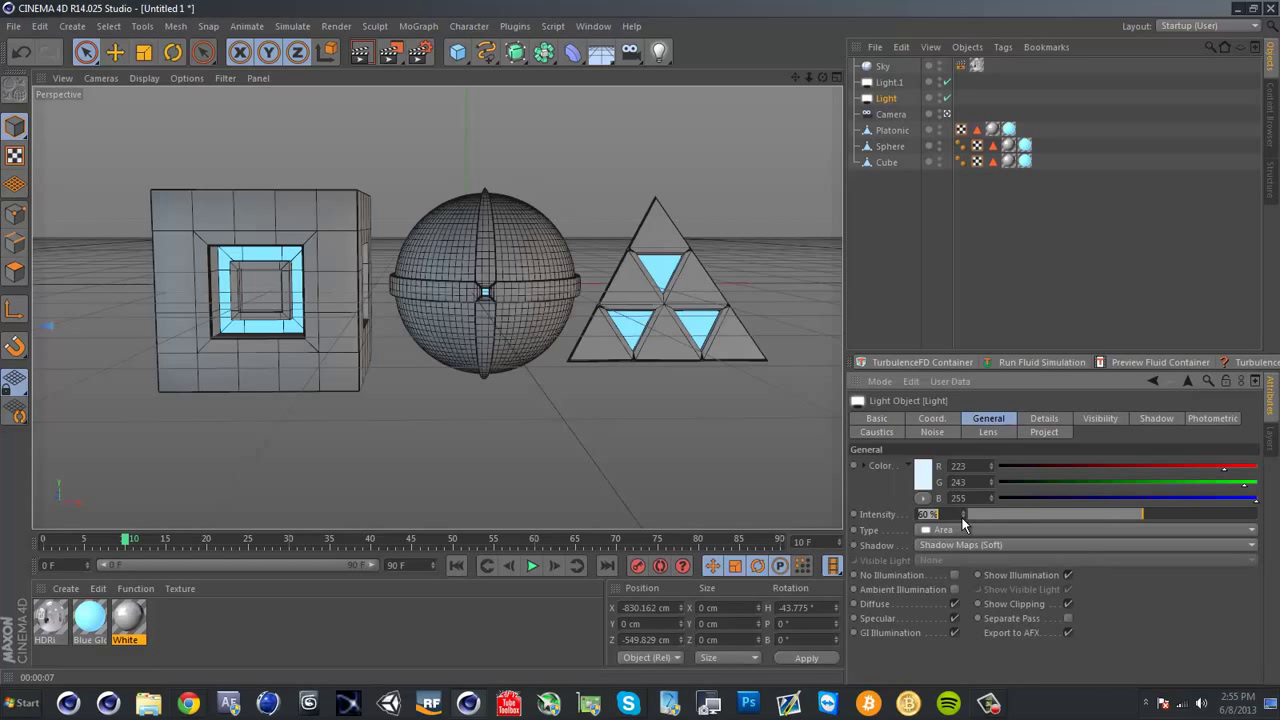
{"action": "left_click", "coordinate": [889, 82]}
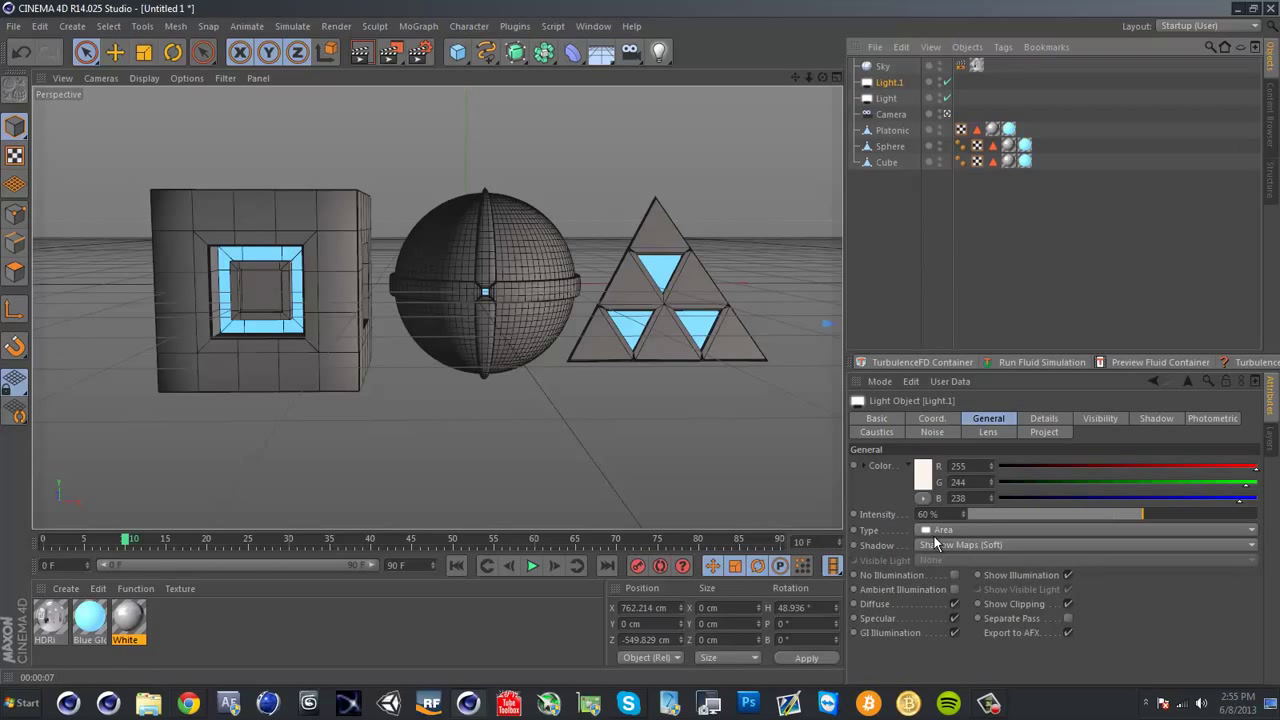
{"action": "double_click", "coordinate": [952, 514]}
{"action": "type", "text": "20"}
{"action": "key", "text": "Return"}
Set the Blue Glow material's luminance brightness to 250% and render the viewport again
{"action": "double_click", "coordinate": [90, 620]}
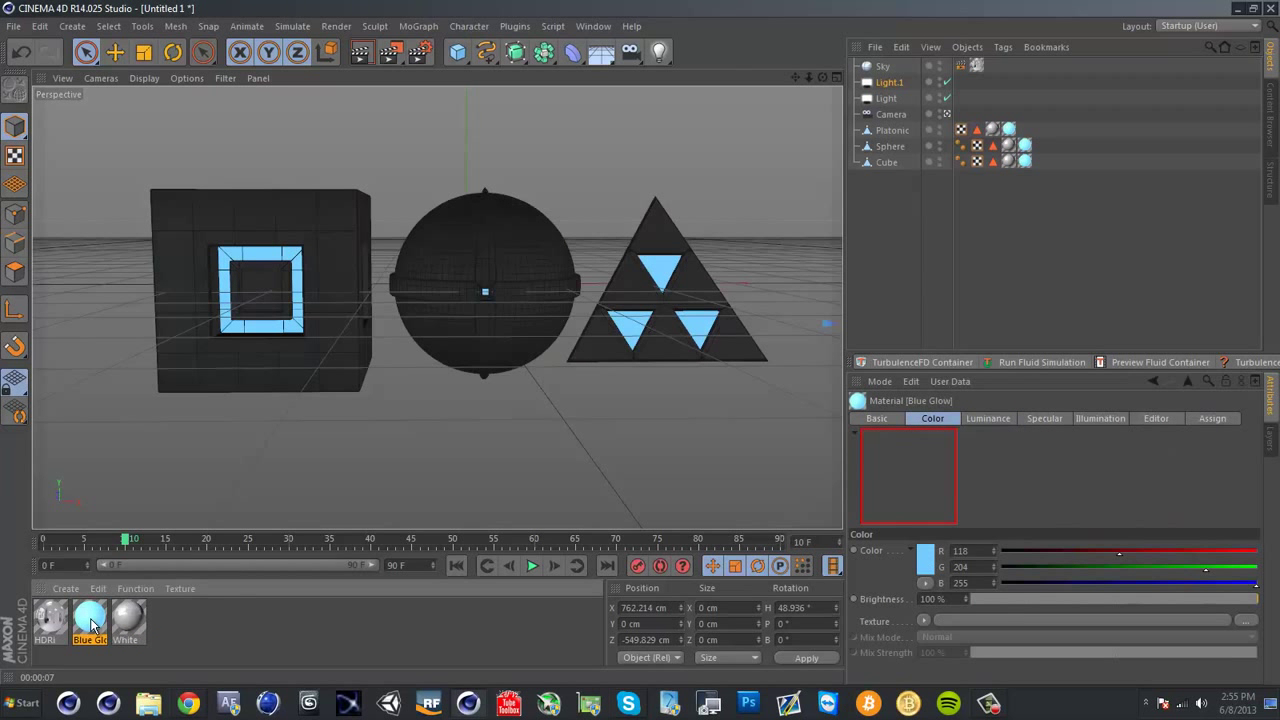
{"action": "left_click", "coordinate": [274, 305]}
{"action": "double_click", "coordinate": [437, 213]}
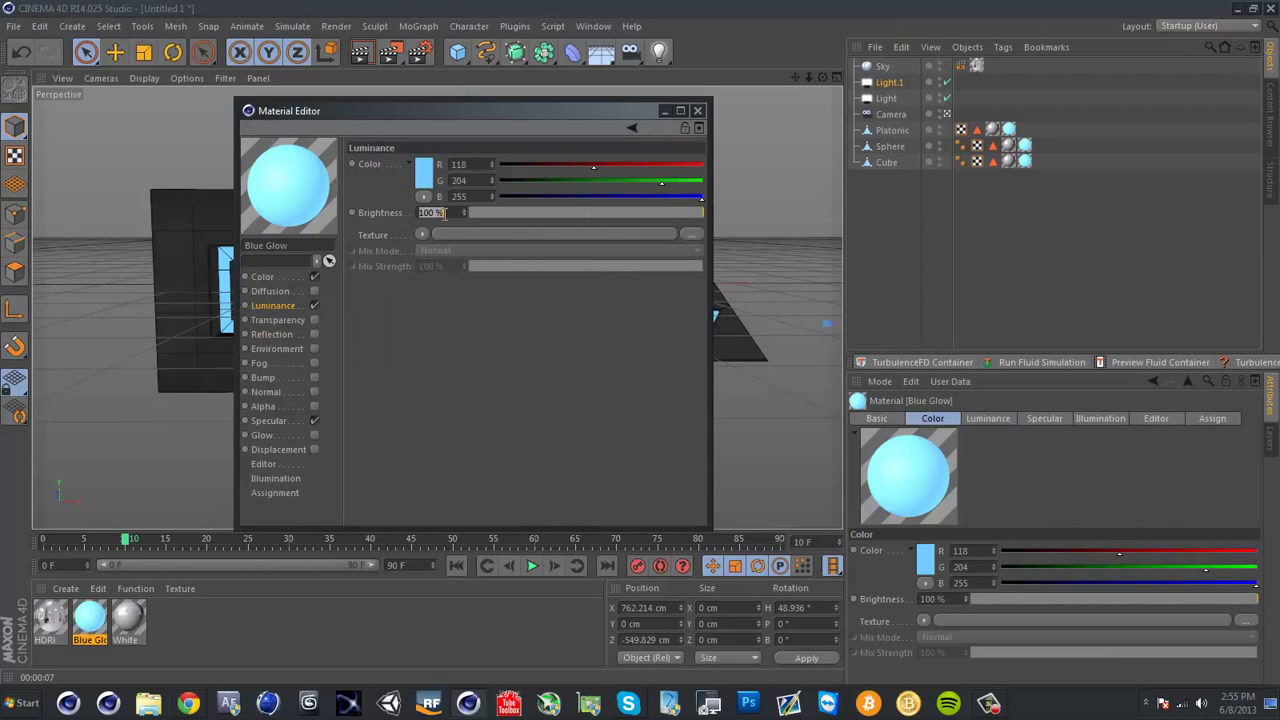
{"action": "type", "text": "250"}
{"action": "key", "text": "Return"}
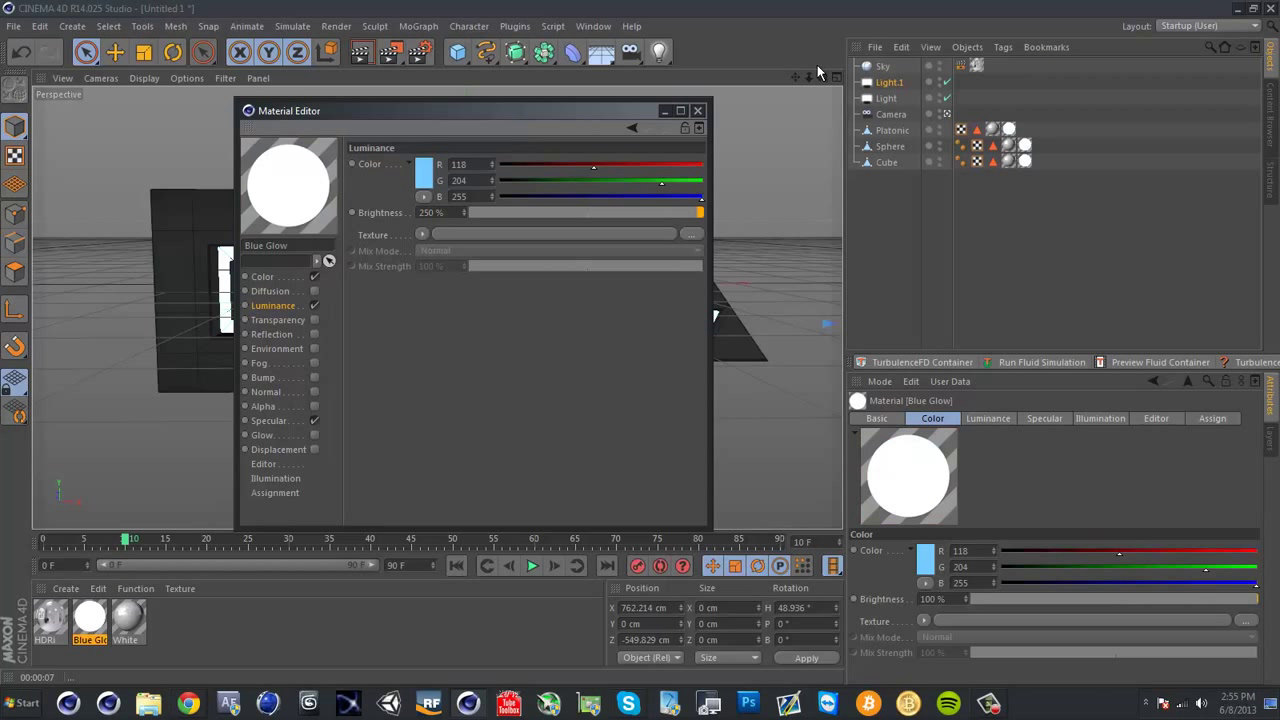
{"action": "left_click", "coordinate": [697, 112]}
{"action": "key", "text": "ctrl+r"}
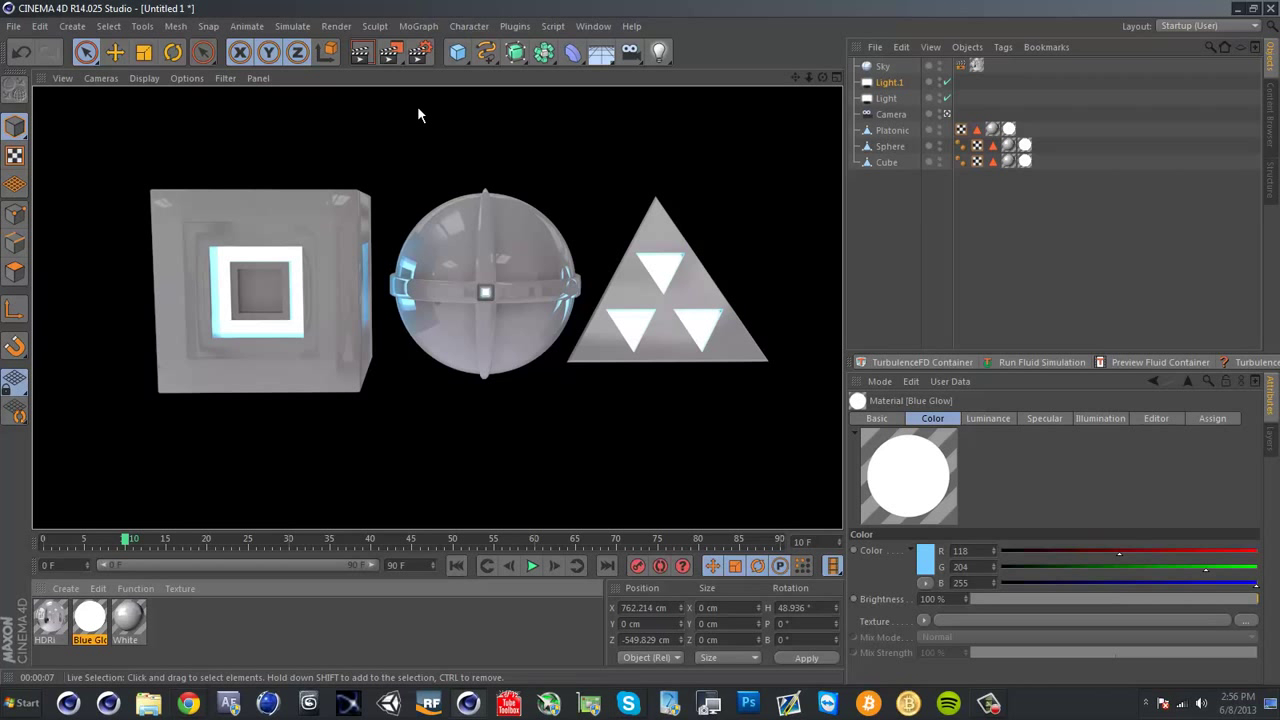
Set the render's save format to PNG and toggle its Alpha Channel option
{"action": "left_click", "coordinate": [415, 54]}
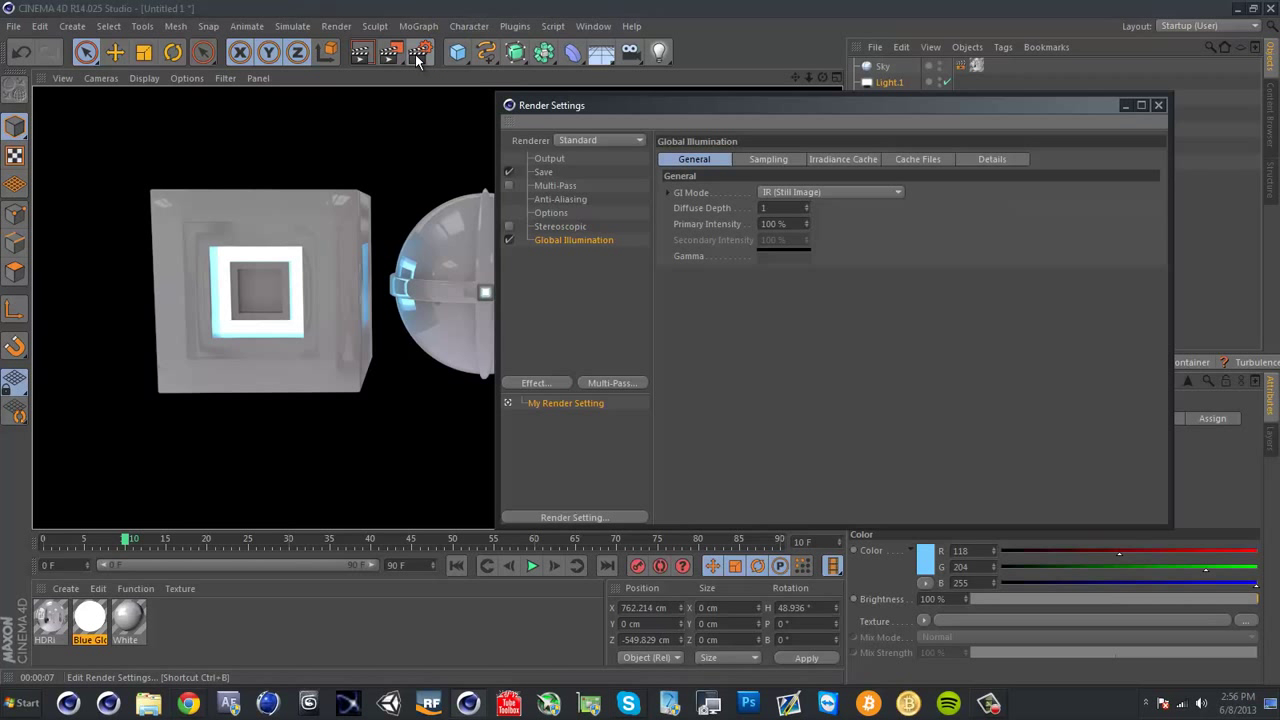
{"action": "left_click", "coordinate": [547, 174]}
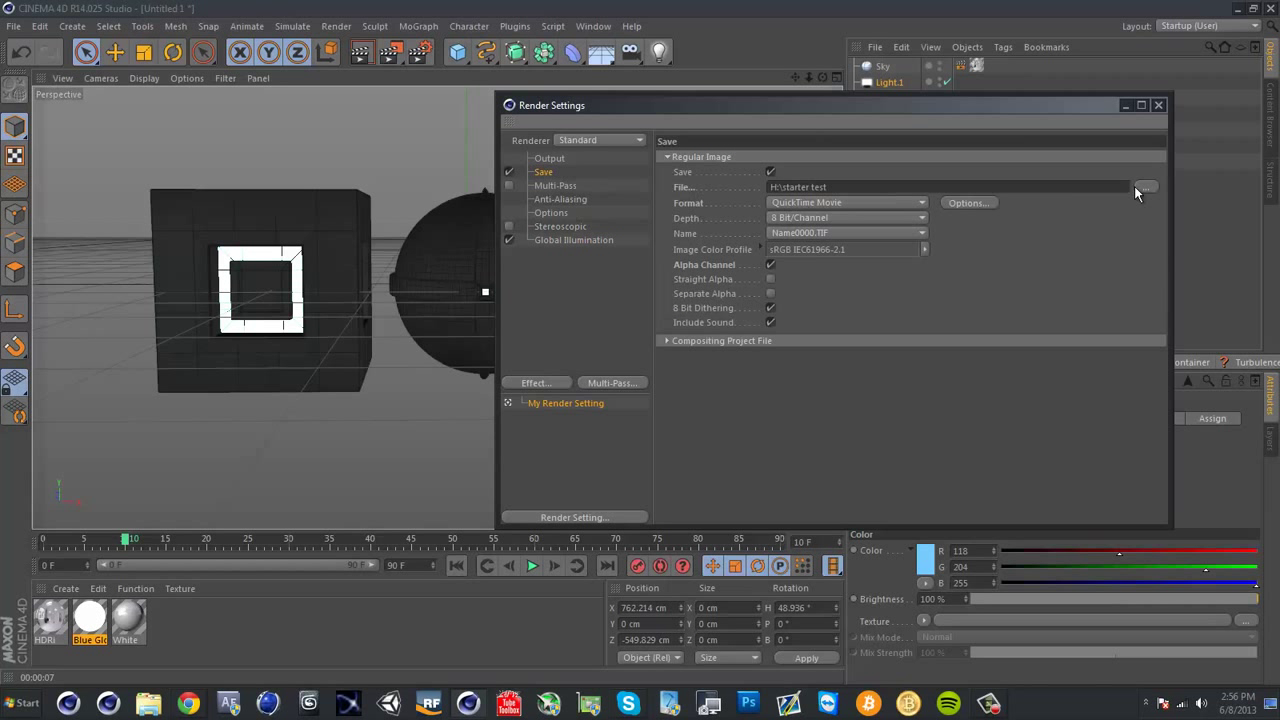
{"action": "left_click", "coordinate": [822, 203]}
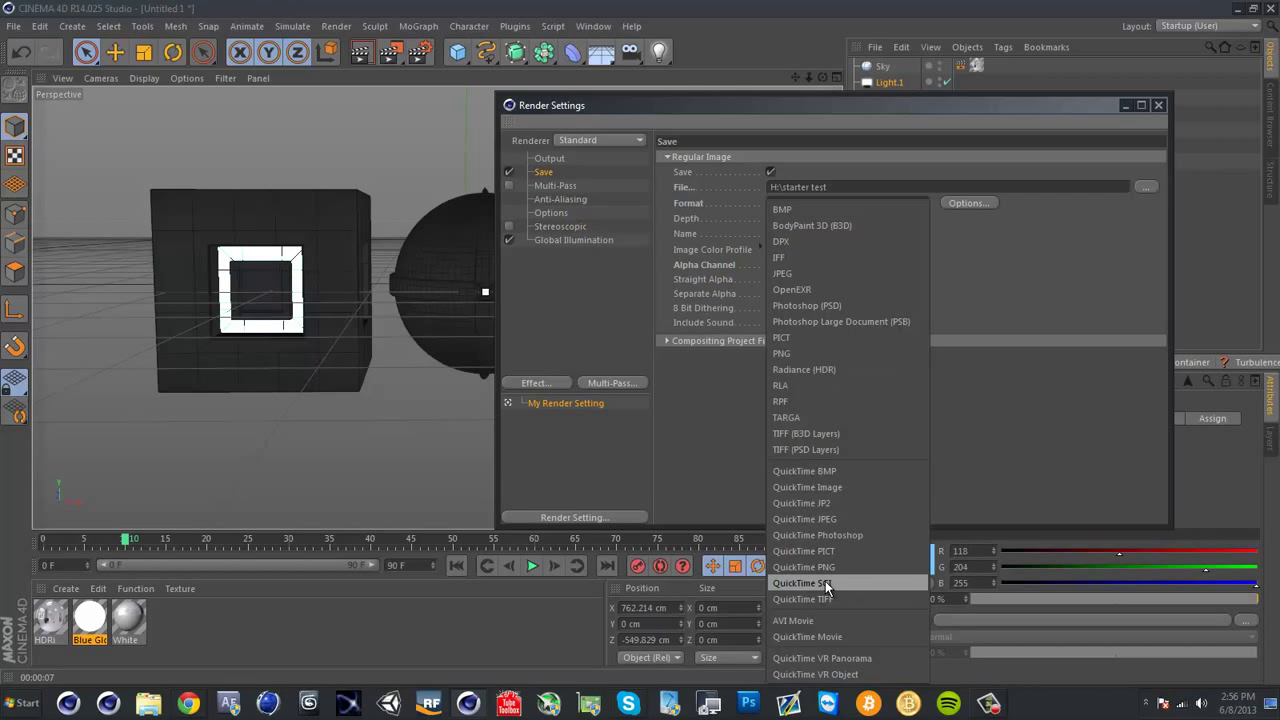
{"action": "left_click", "coordinate": [807, 636]}
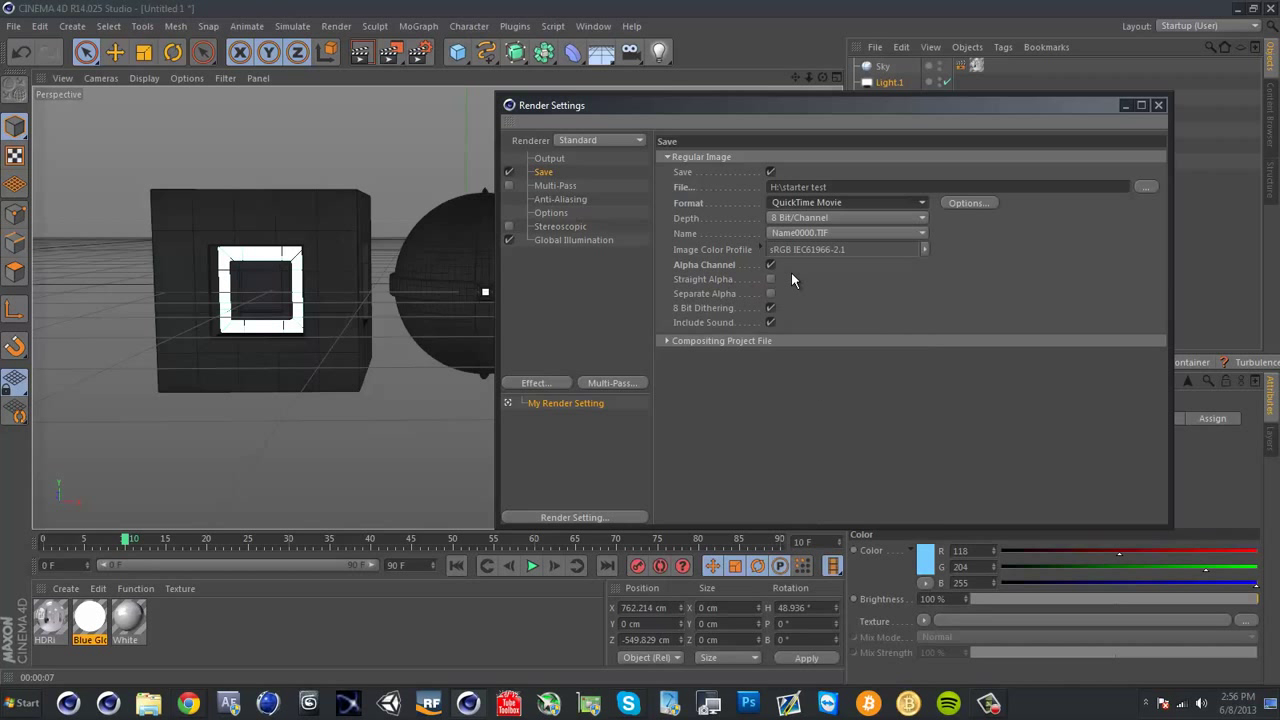
{"action": "left_click", "coordinate": [793, 204]}
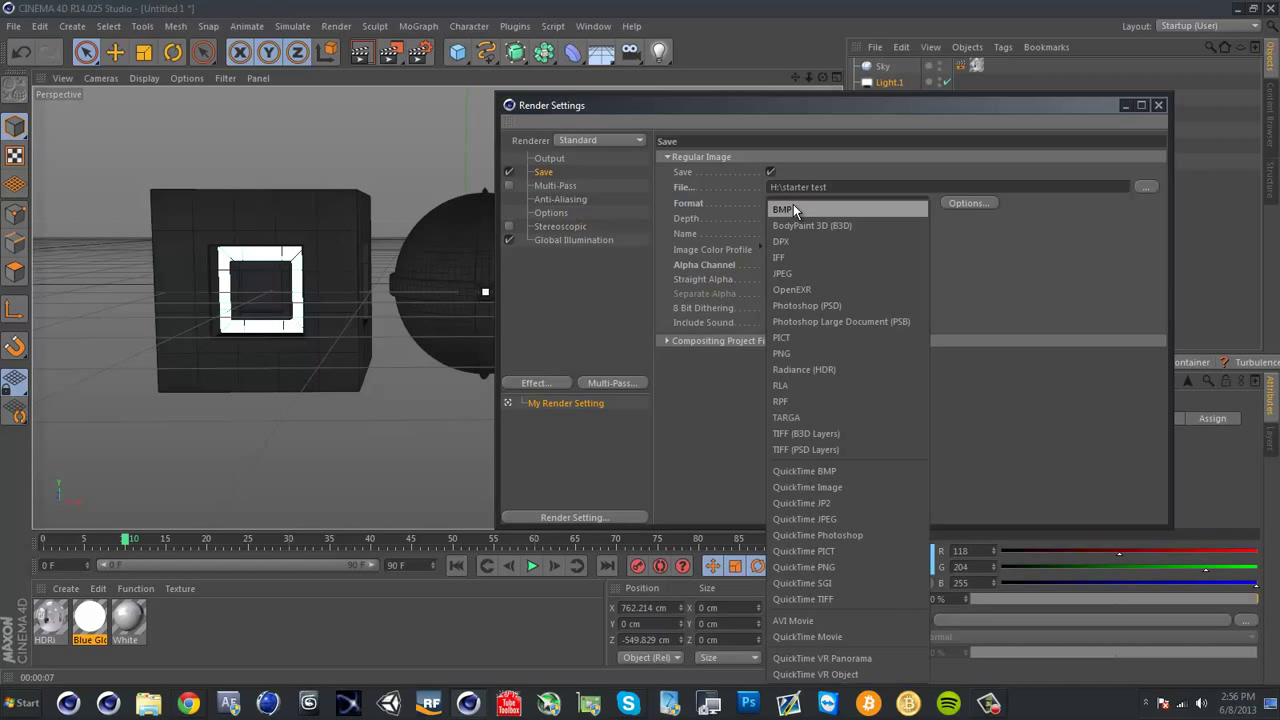
{"action": "left_click", "coordinate": [795, 353]}
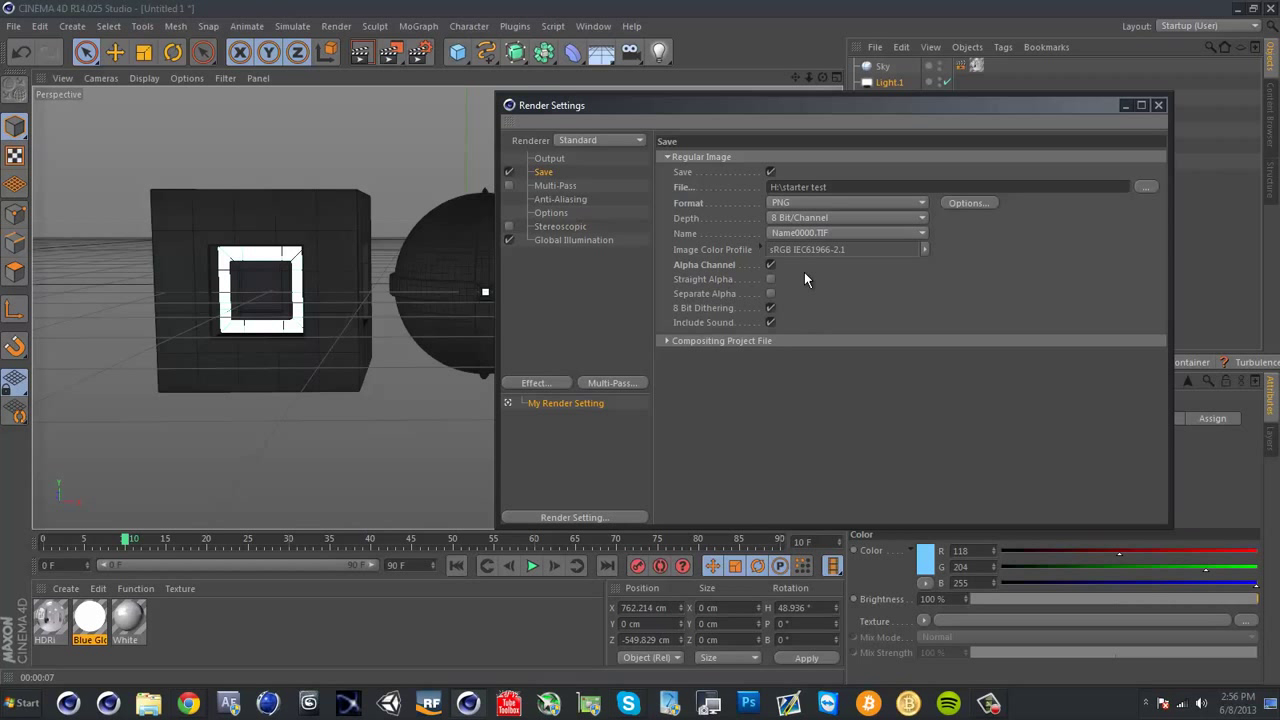
{"action": "left_click", "coordinate": [769, 265]}
Keep the output frame range at Current Frame, render the scene to the Picture Viewer and maximize the viewer
{"action": "left_click", "coordinate": [550, 158]}
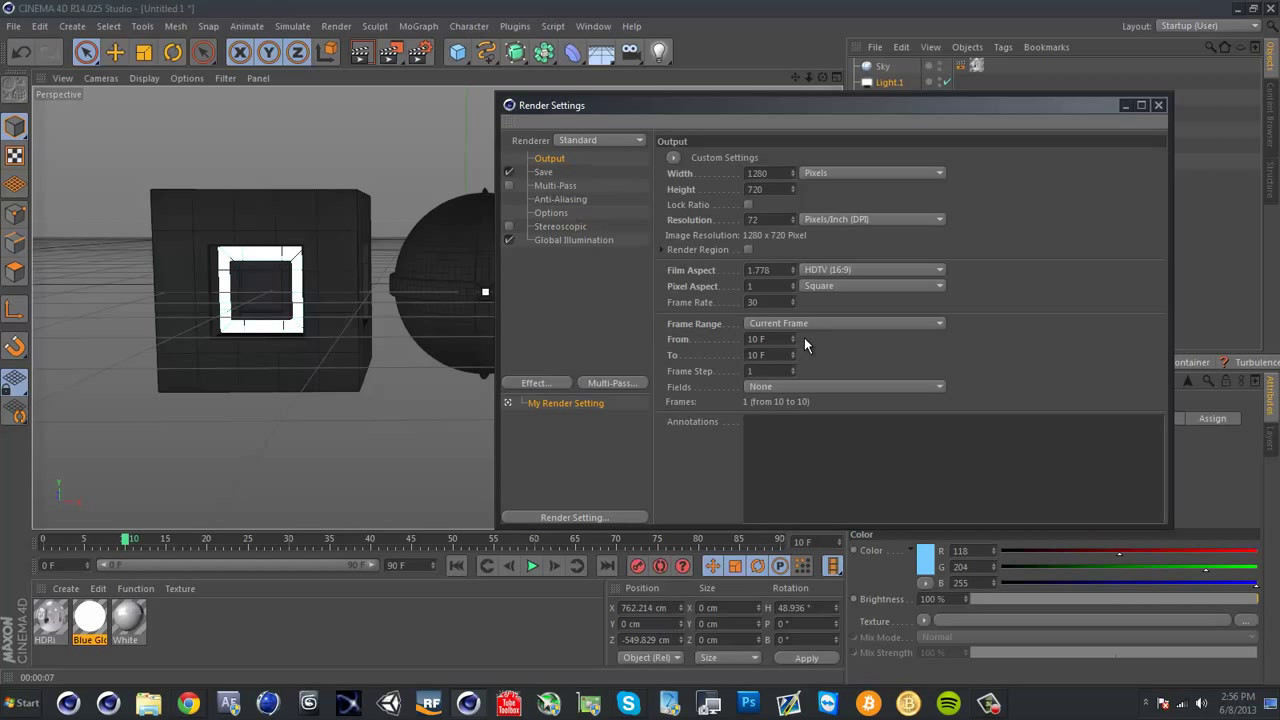
{"action": "left_click", "coordinate": [789, 325]}
{"action": "left_click", "coordinate": [789, 325]}
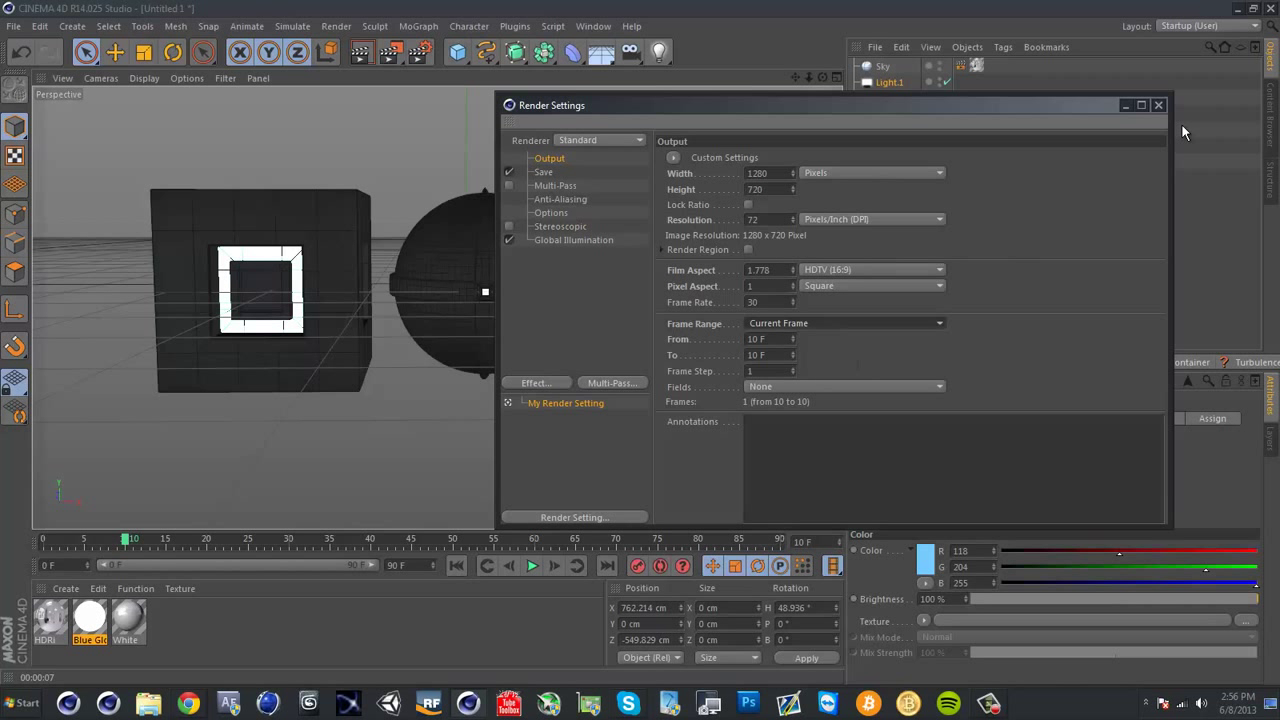
{"action": "left_click", "coordinate": [1158, 105]}
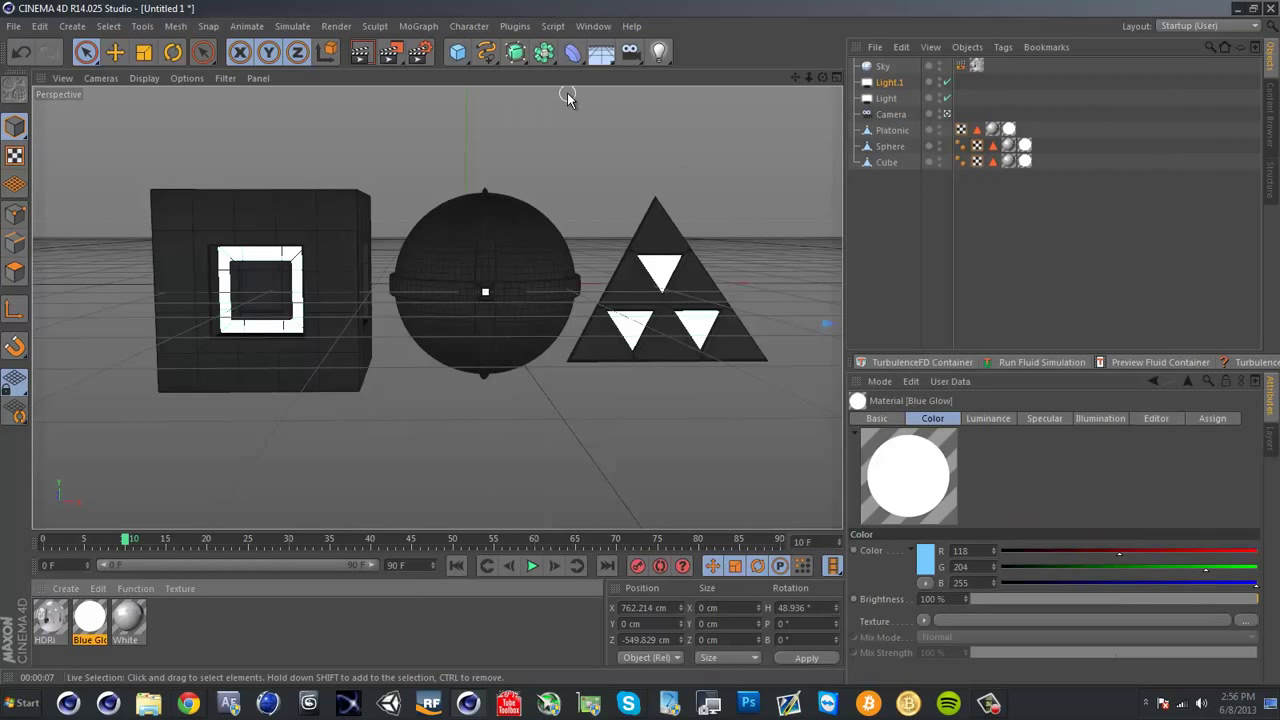
{"action": "left_click", "coordinate": [391, 56]}
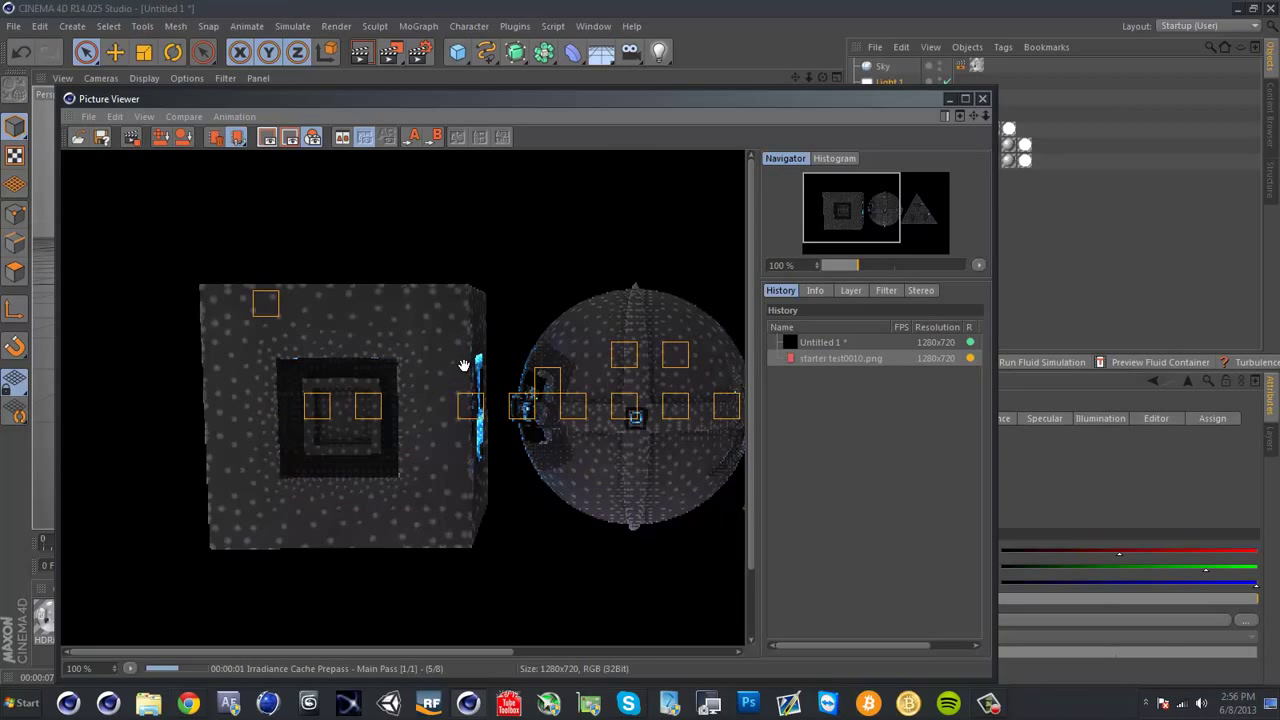
{"action": "left_click", "coordinate": [965, 98]}
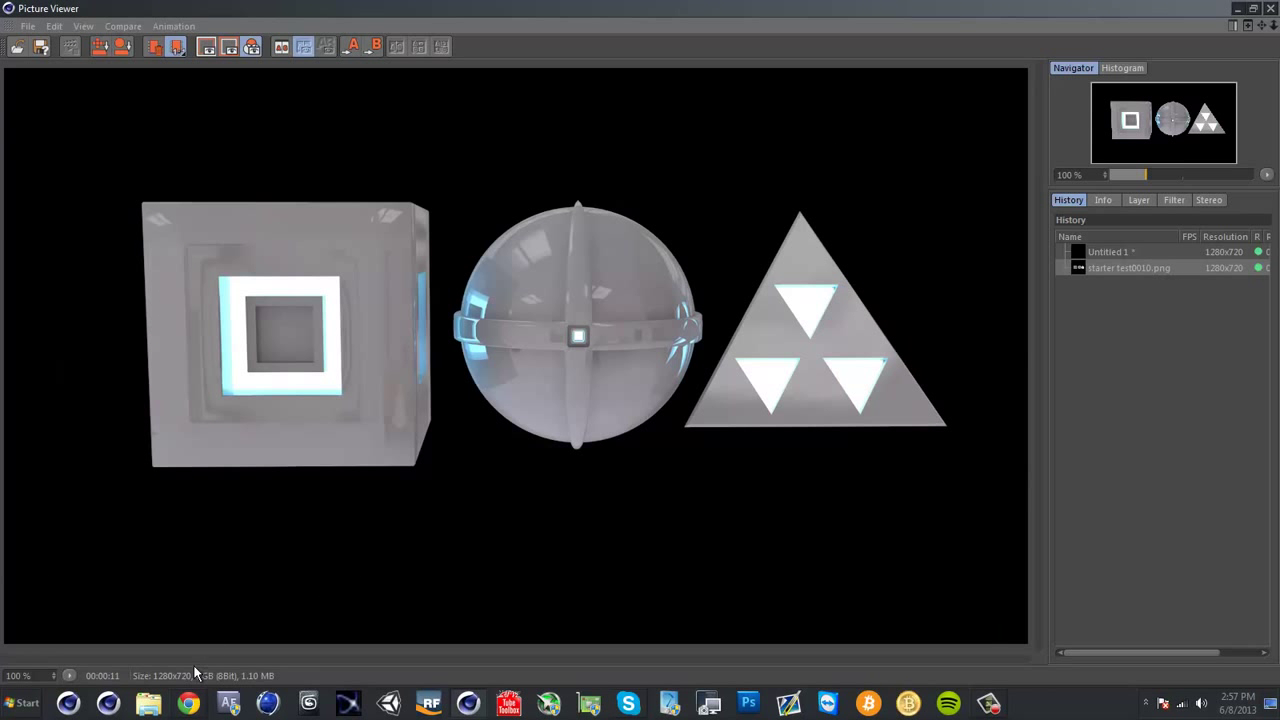
Switch to Windows Explorer and locate the saved render starter test0010 on Iomega_Ext_Drive (H:)
{"action": "left_click", "coordinate": [148, 703]}
{"action": "left_click_drag", "start_coordinate": [677, 169], "coordinate": [520, 3]}
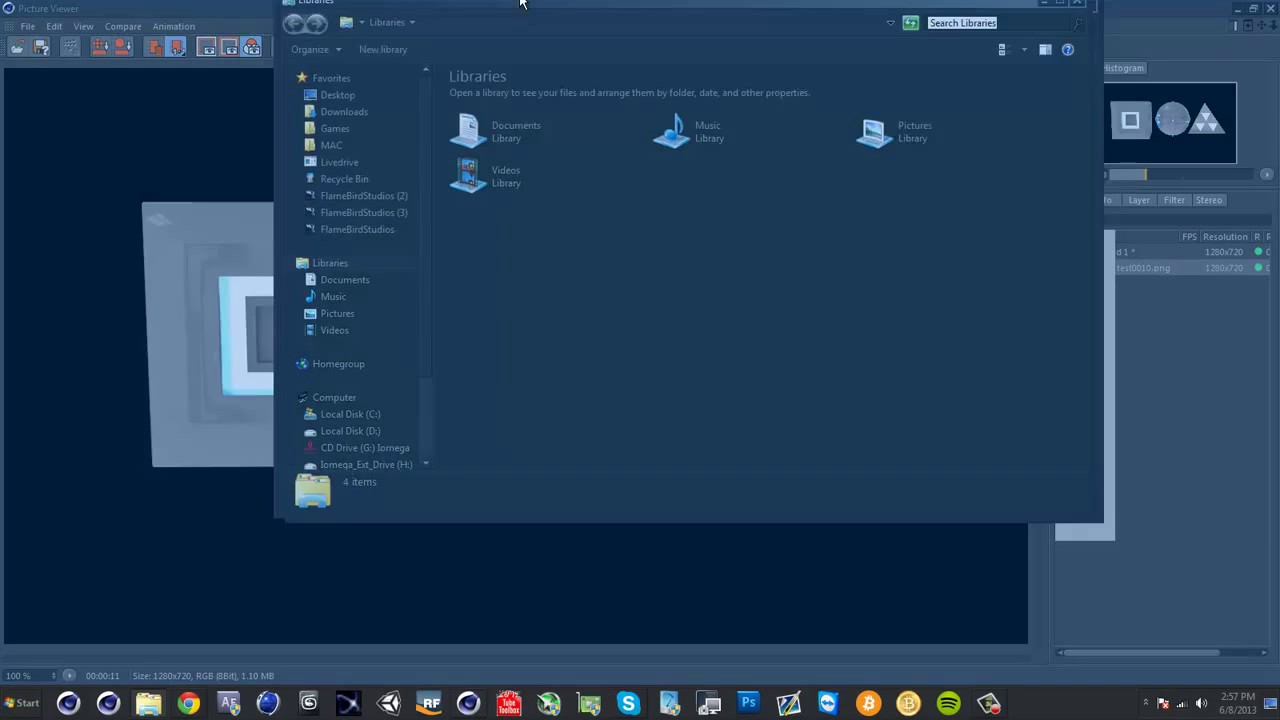
{"action": "left_click", "coordinate": [86, 472]}
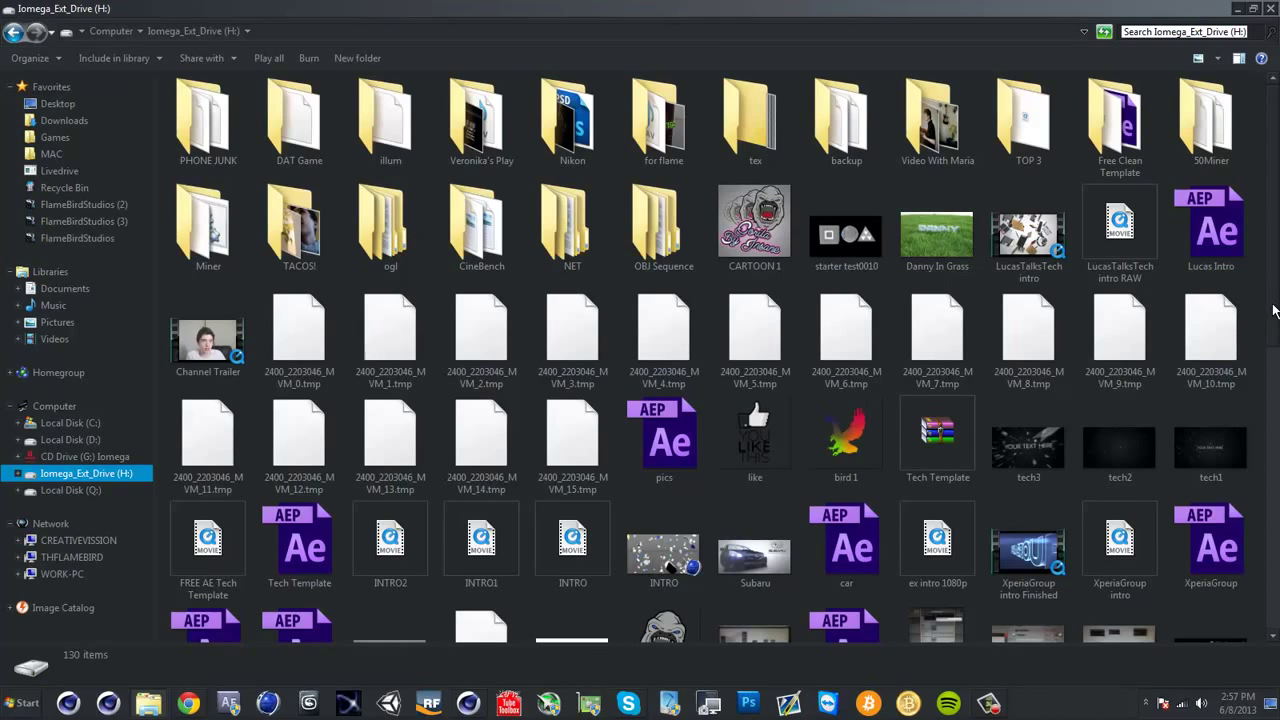
{"action": "left_click_drag", "start_coordinate": [1274, 311], "coordinate": [1264, 466]}
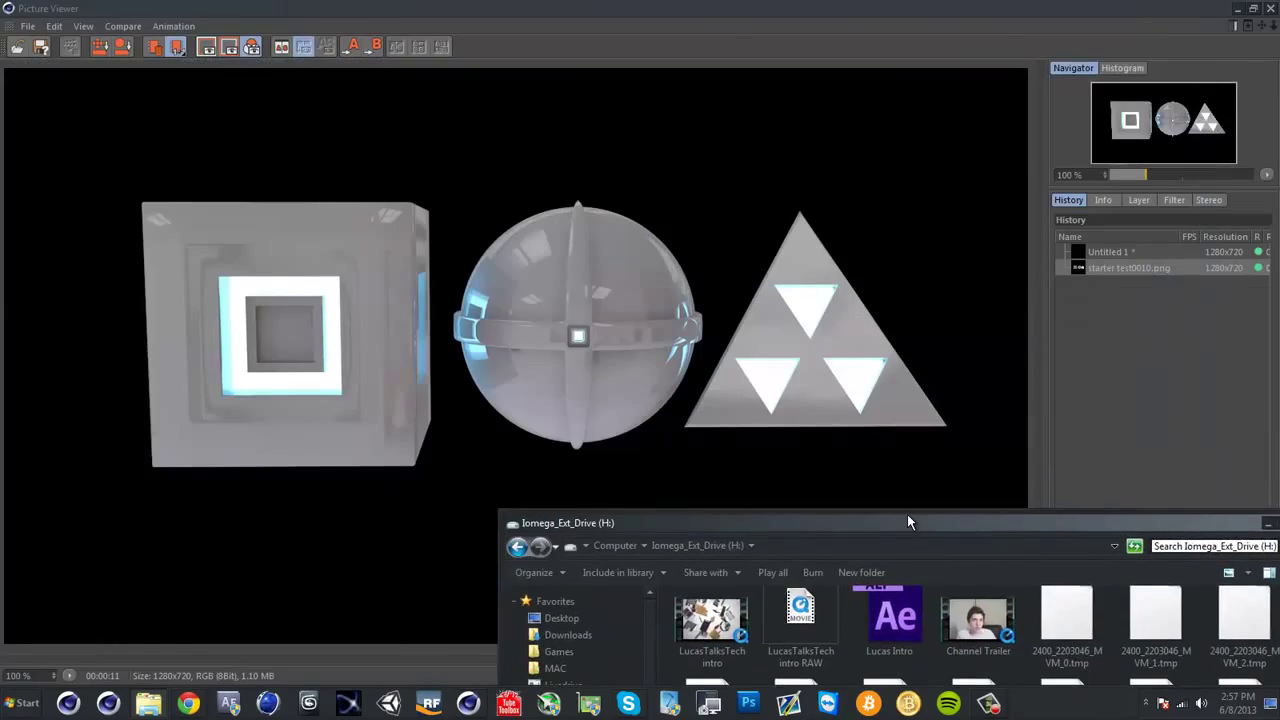
{"action": "left_click_drag", "start_coordinate": [907, 514], "coordinate": [1133, 297]}
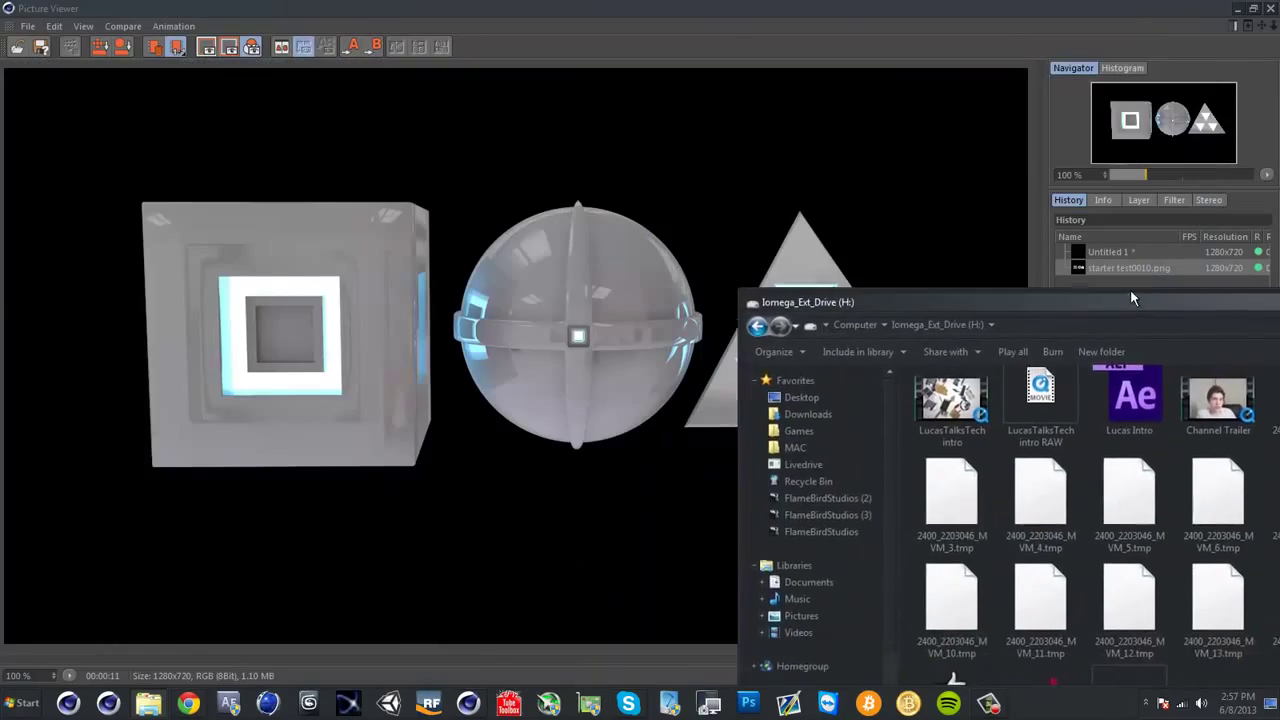
{"action": "double_click", "coordinate": [1130, 297]}
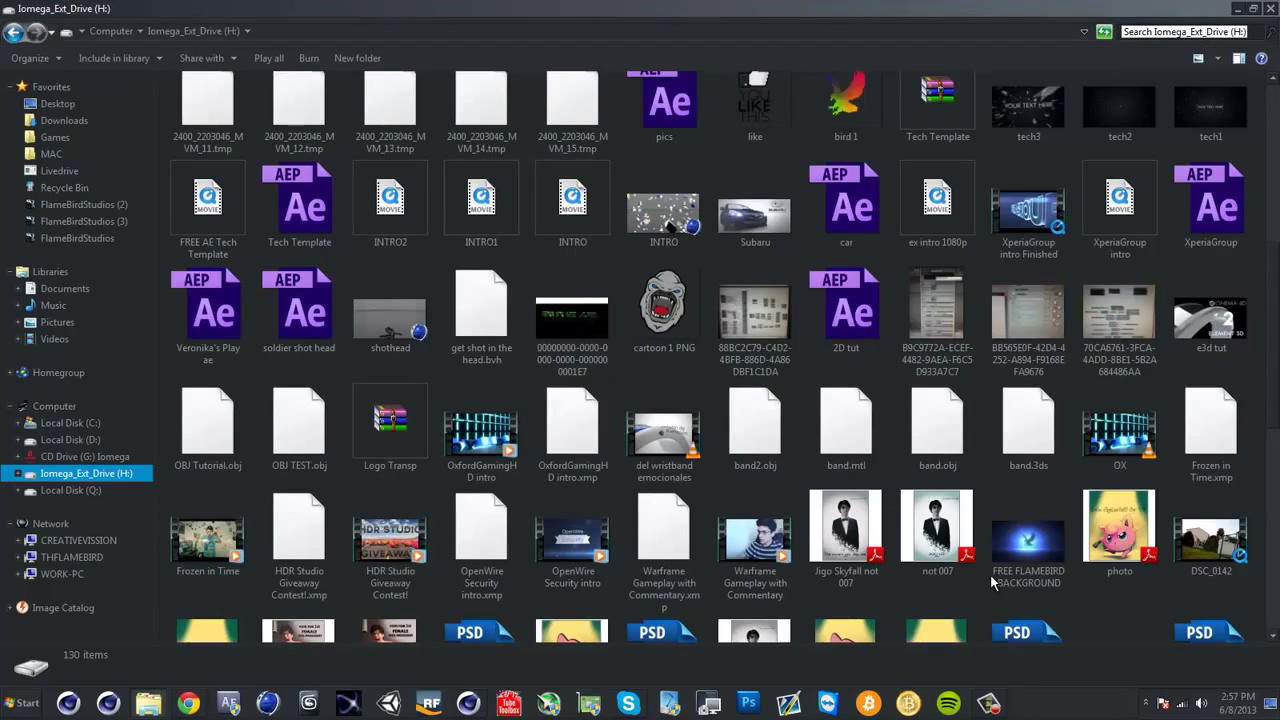
{"action": "left_click", "coordinate": [1090, 601]}
{"action": "key", "text": "s"}
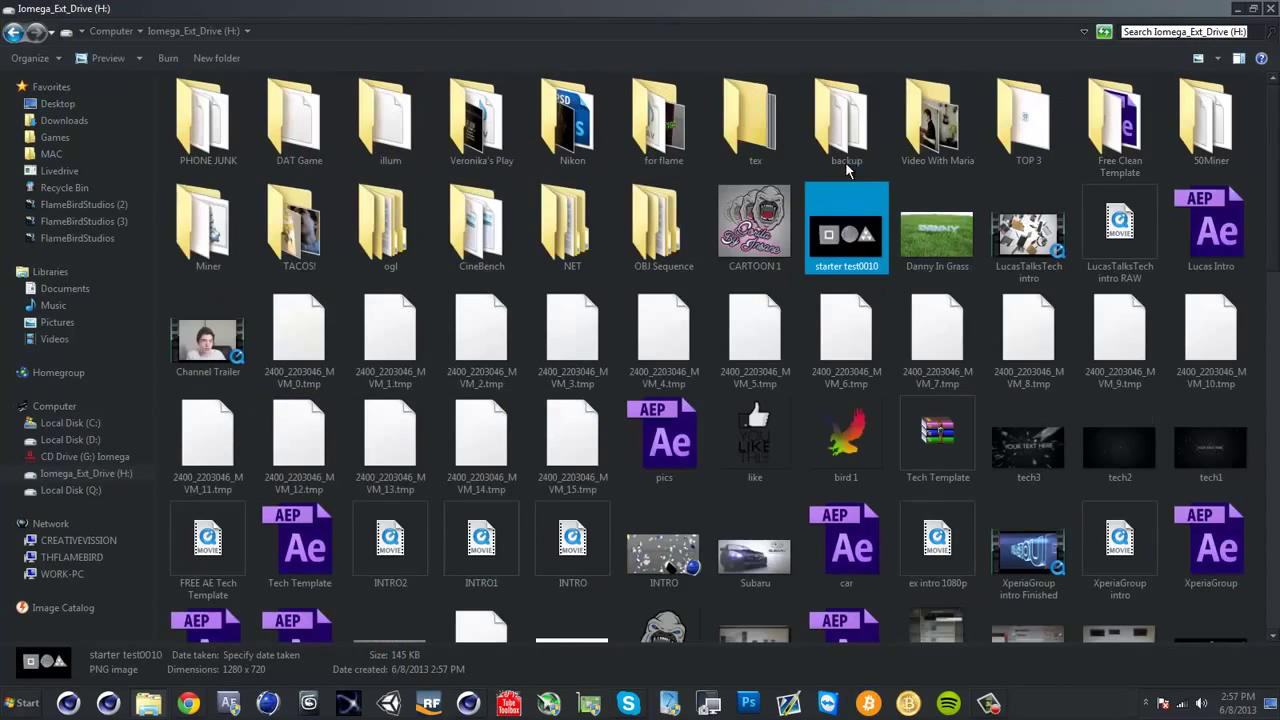
Open the starter test0010 image in Windows Photo Viewer and view it maximized
{"action": "scroll", "coordinate": [845, 160], "scroll_direction": "up", "scroll_amount": 1}
{"action": "double_click", "coordinate": [850, 258]}
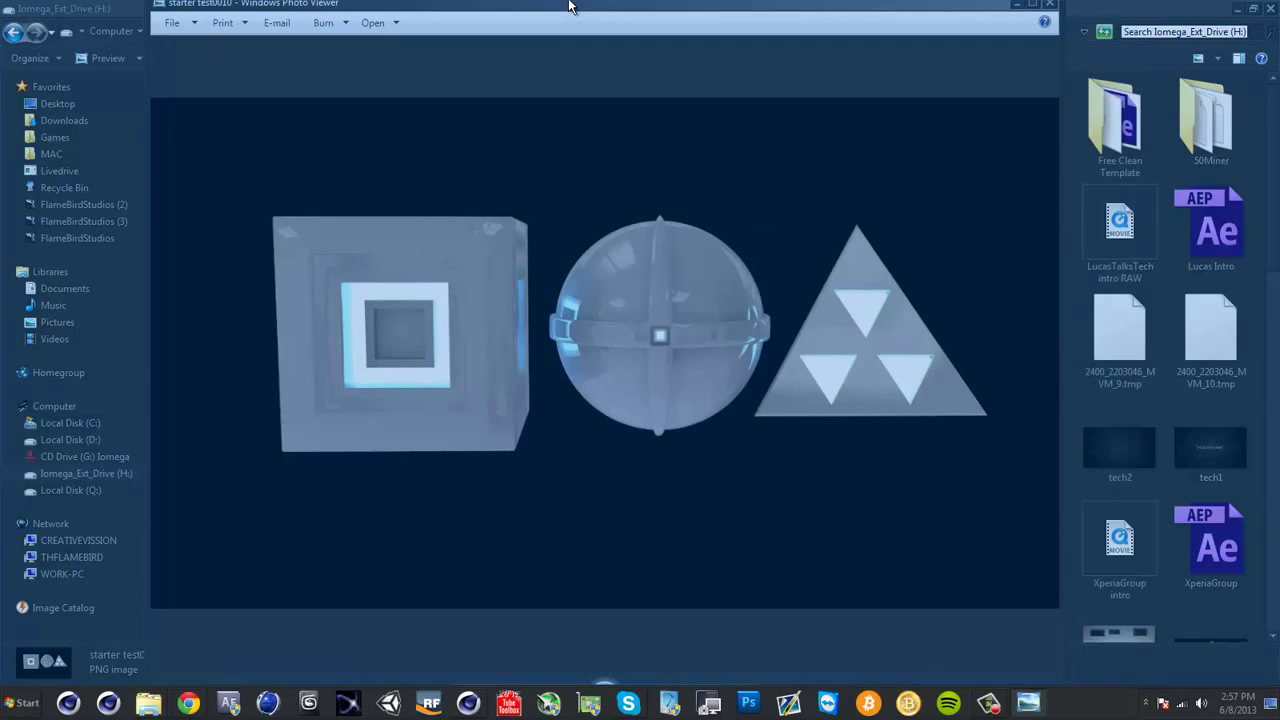
{"action": "left_click_drag", "start_coordinate": [569, 6], "coordinate": [569, 4]}
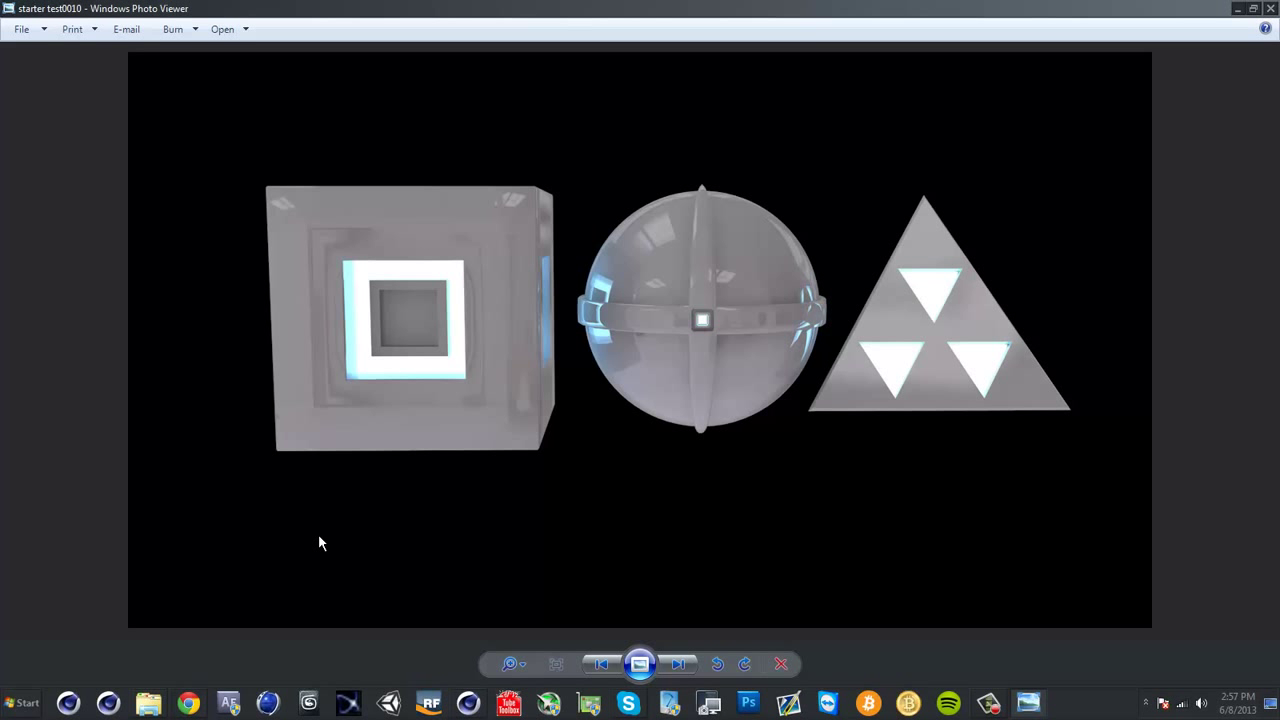
Switch to Chrome, open the Products page of flamebirdstudios.com and dismiss the downloads bar
{"action": "left_click", "coordinate": [199, 700]}
{"action": "left_click", "coordinate": [539, 9]}
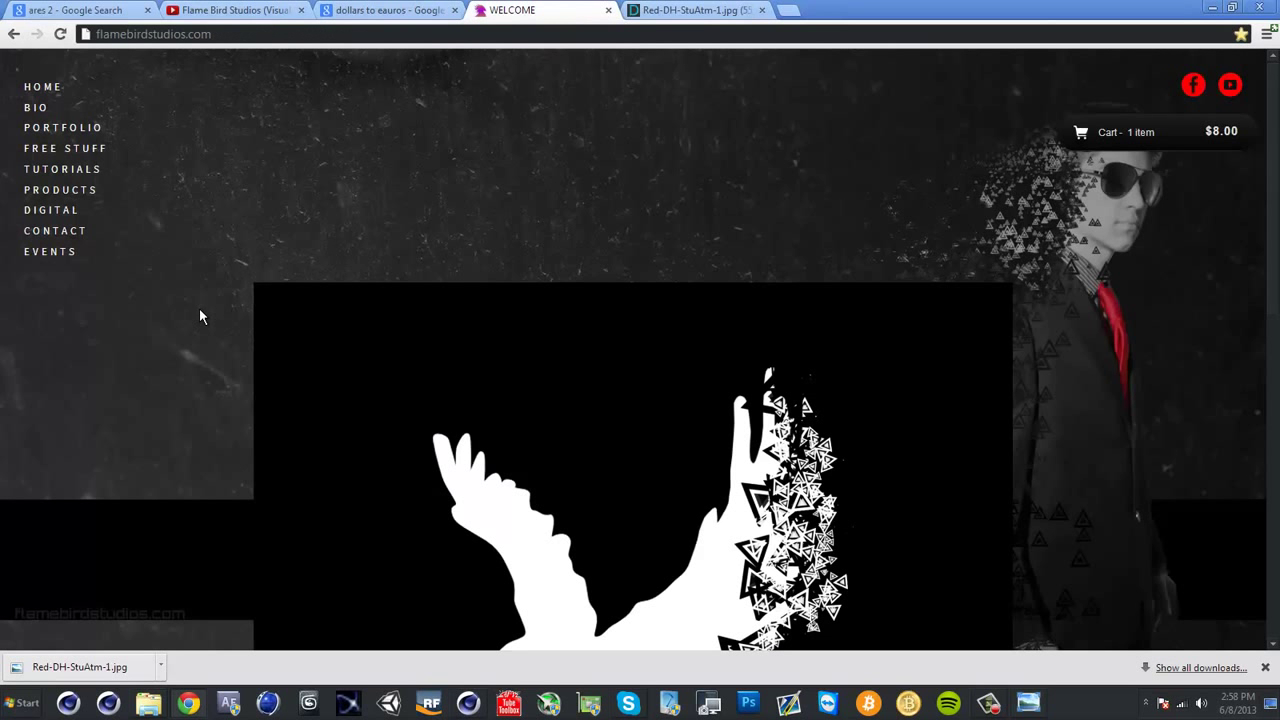
{"action": "scroll", "coordinate": [277, 271], "scroll_direction": "down", "scroll_amount": 7}
{"action": "scroll", "coordinate": [251, 340], "scroll_direction": "up", "scroll_amount": 10}
{"action": "left_click", "coordinate": [53, 192]}
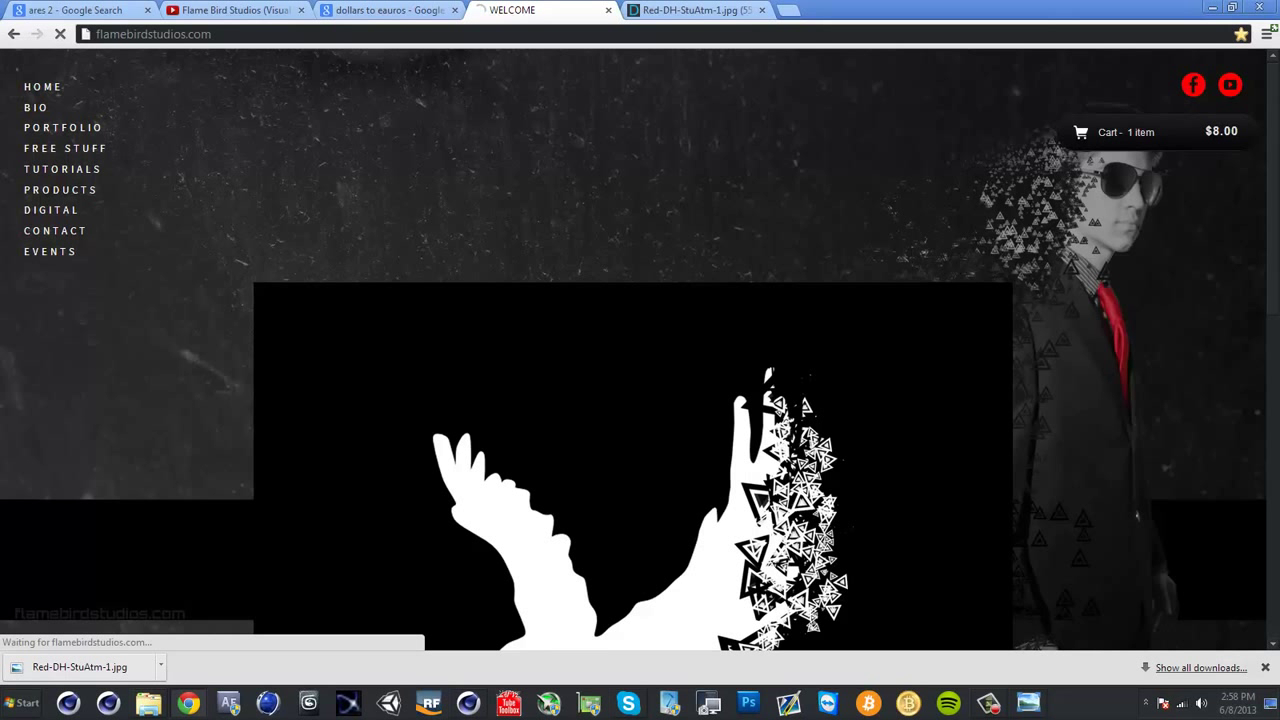
{"action": "left_click", "coordinate": [1266, 668]}
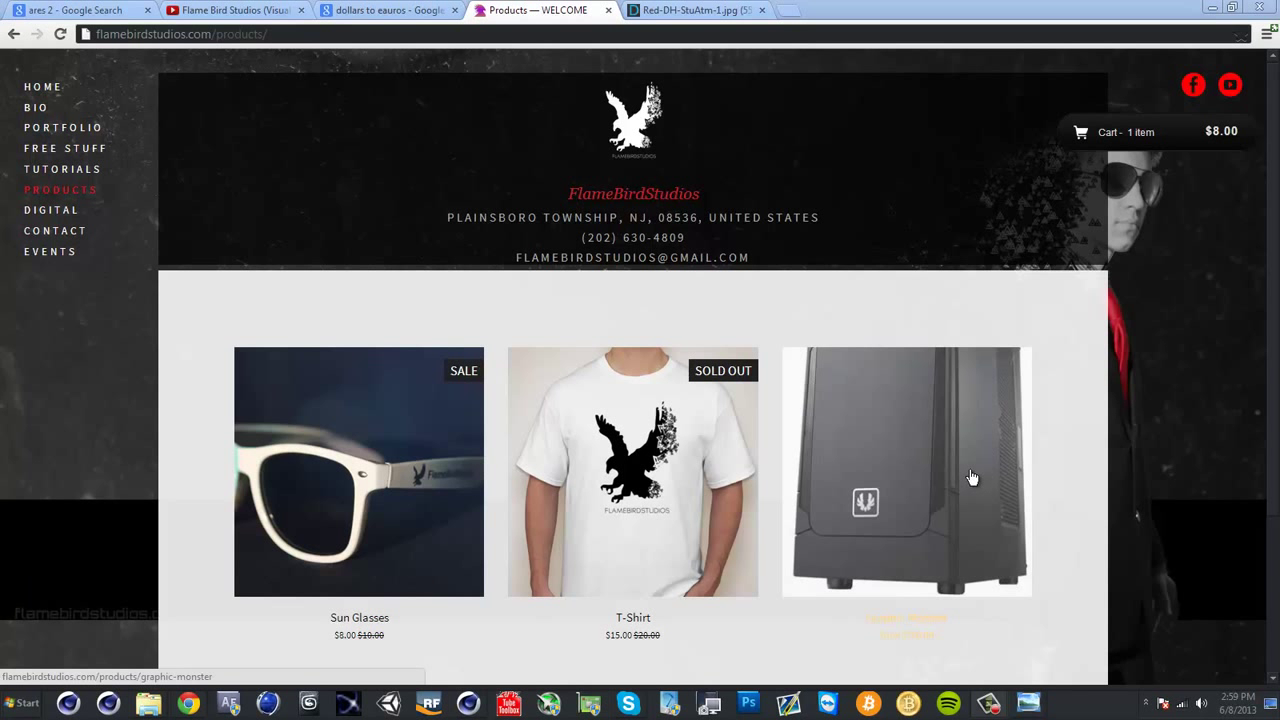
View the Graphic Monster product's specs and RAM options, and switch to the Flame Bird Studios YouTube channel
{"action": "left_click", "coordinate": [934, 471]}
{"action": "scroll", "coordinate": [1131, 366], "scroll_direction": "down", "scroll_amount": 2}
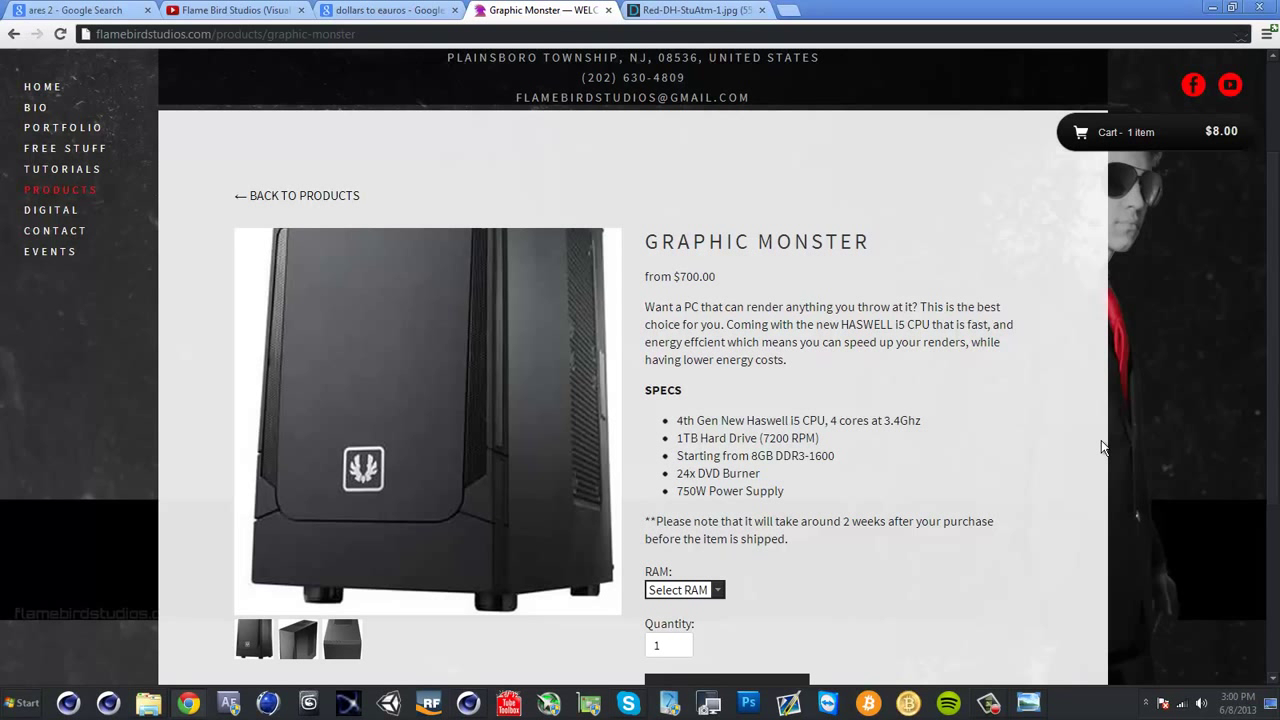
{"action": "left_click", "coordinate": [692, 590]}
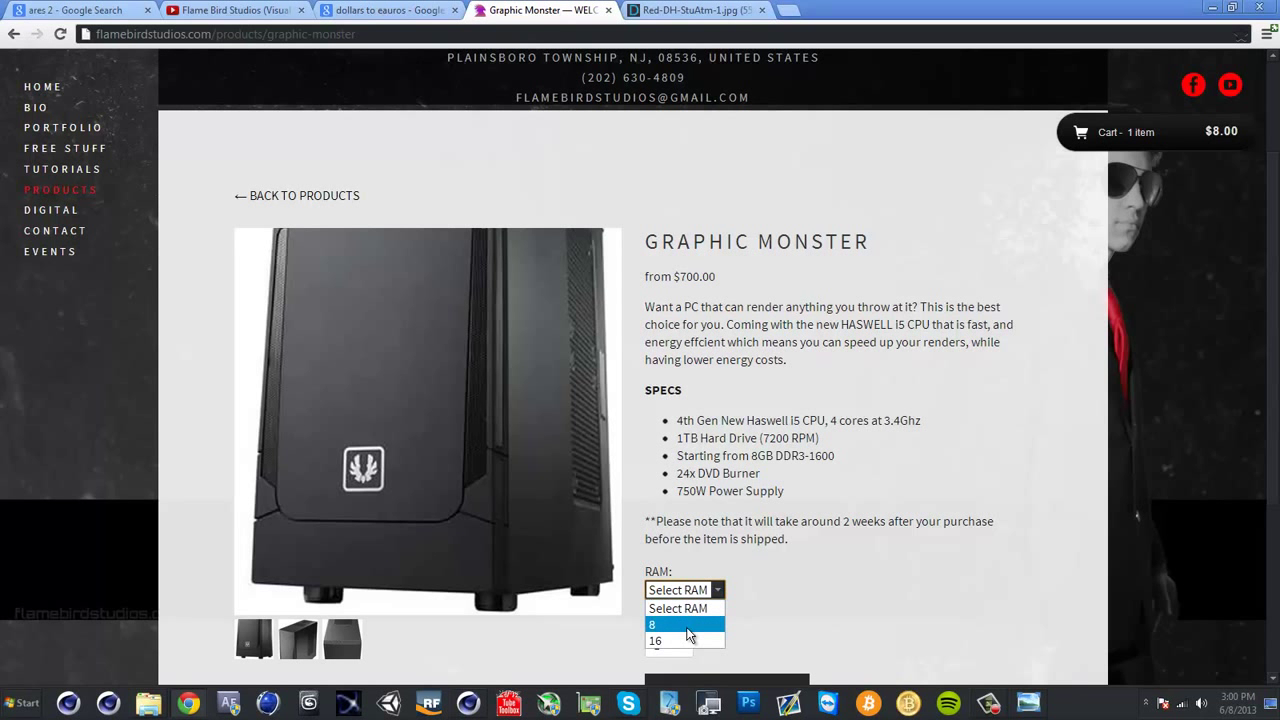
{"action": "left_click", "coordinate": [812, 589]}
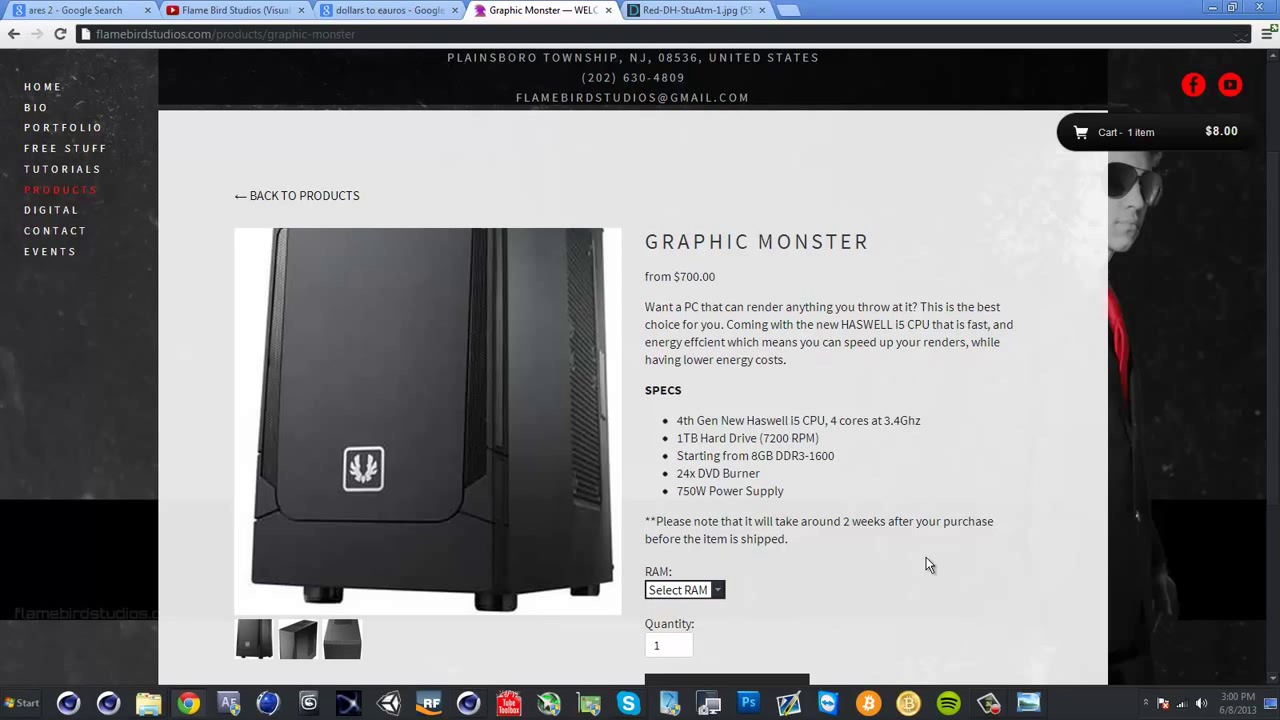
{"action": "scroll", "coordinate": [1052, 546], "scroll_direction": "up", "scroll_amount": 2}
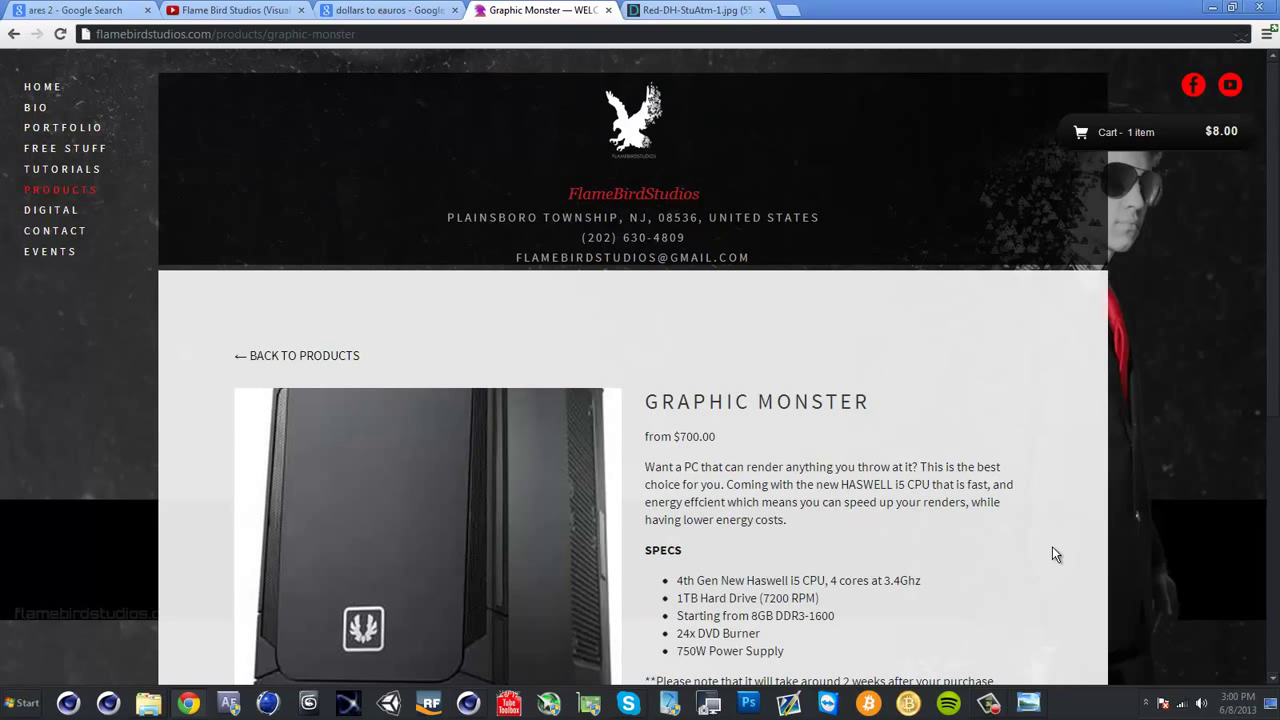
{"action": "left_click", "coordinate": [675, 110]}
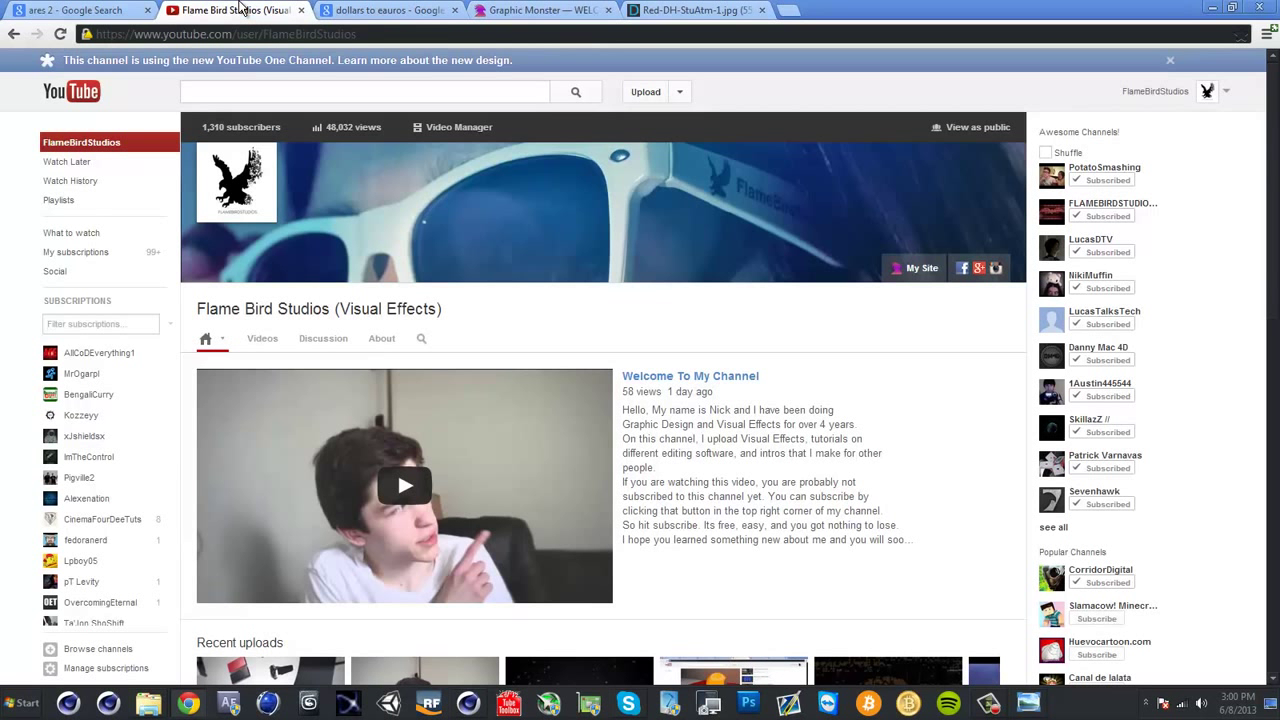